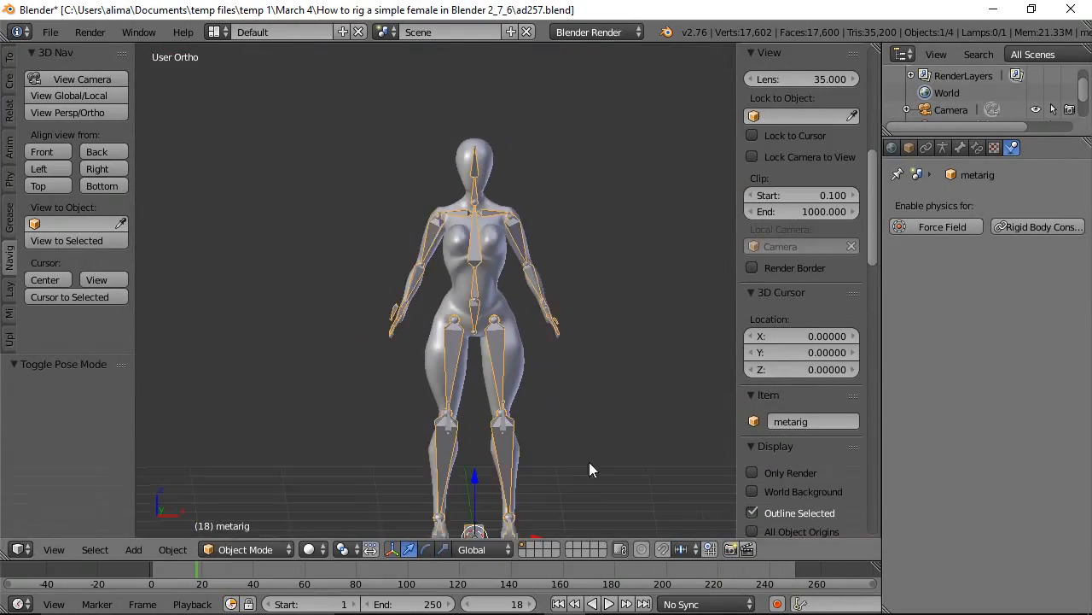
{"action": "right_click", "coordinate": [458, 342]}
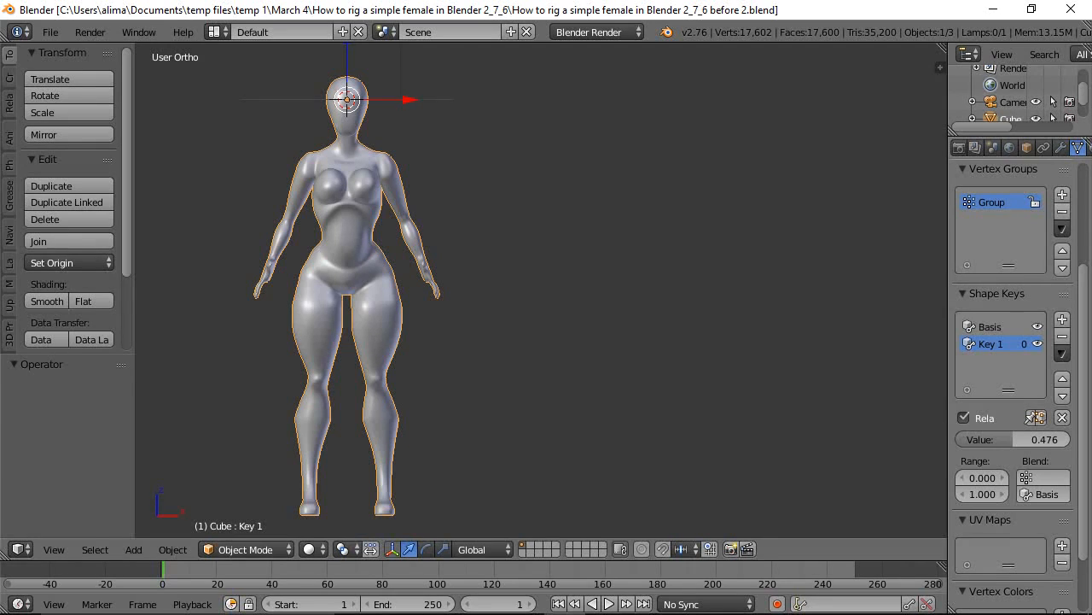
{"action": "left_click", "coordinate": [733, 165]}
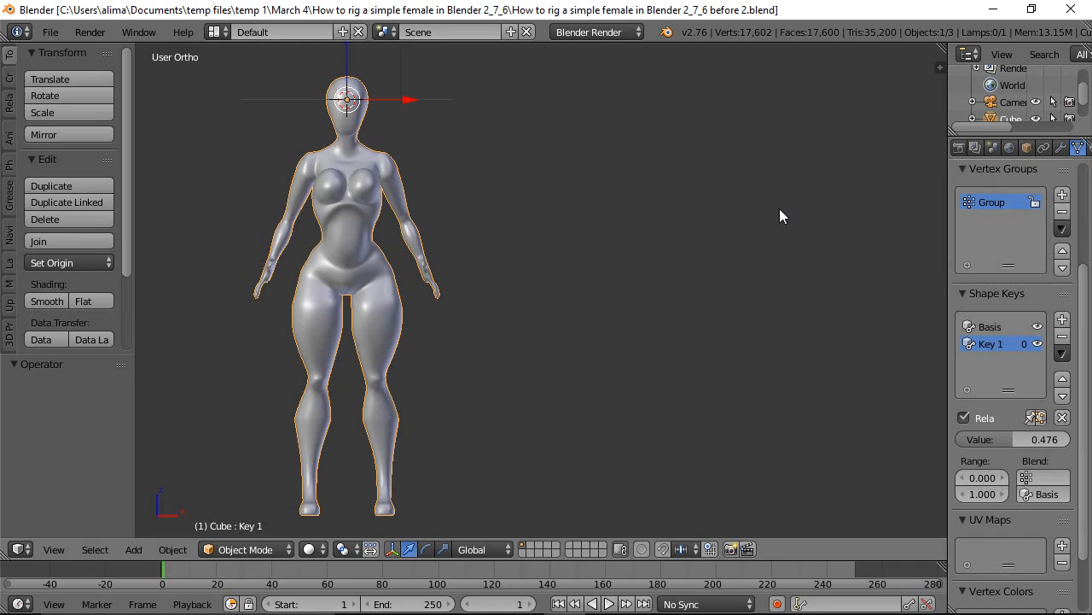
Check the Input settings and the Rigging: Rigify add-on's status in the user preferences.
{"action": "left_click", "coordinate": [49, 31]}
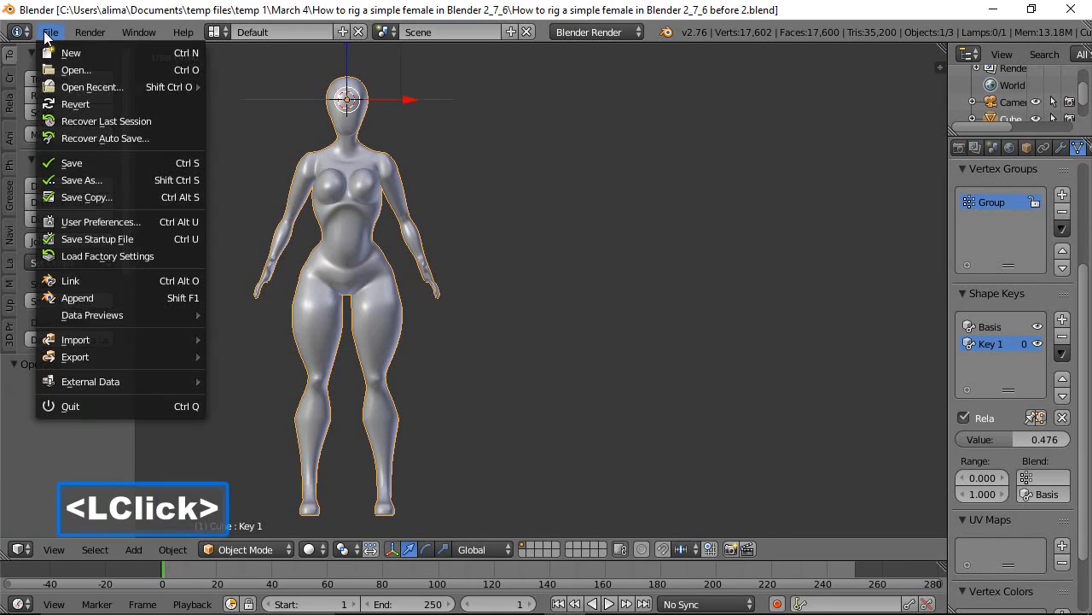
{"action": "left_click", "coordinate": [91, 221]}
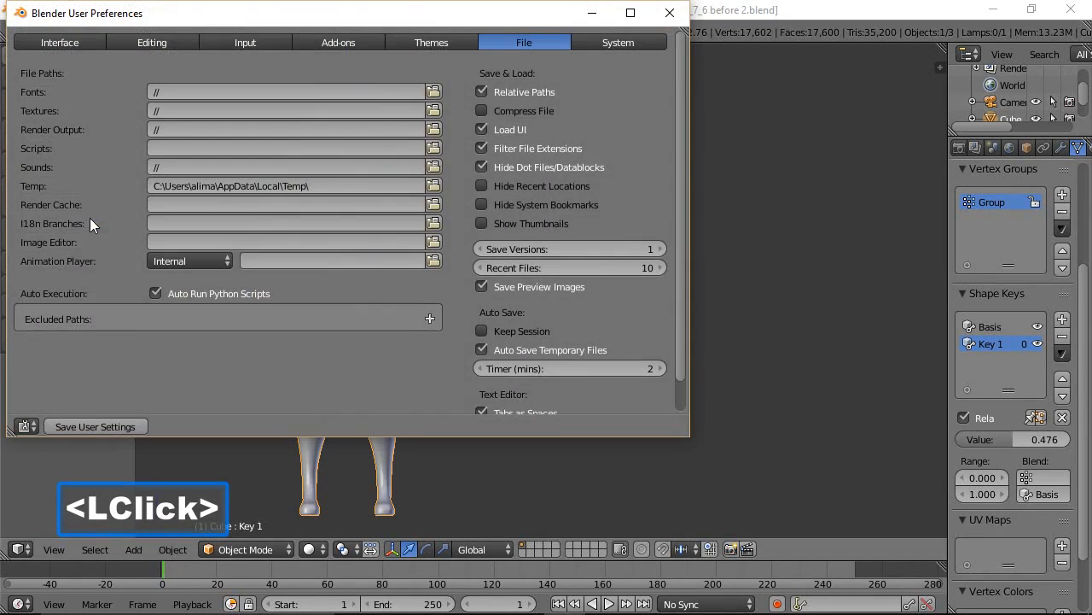
{"action": "left_click", "coordinate": [239, 41]}
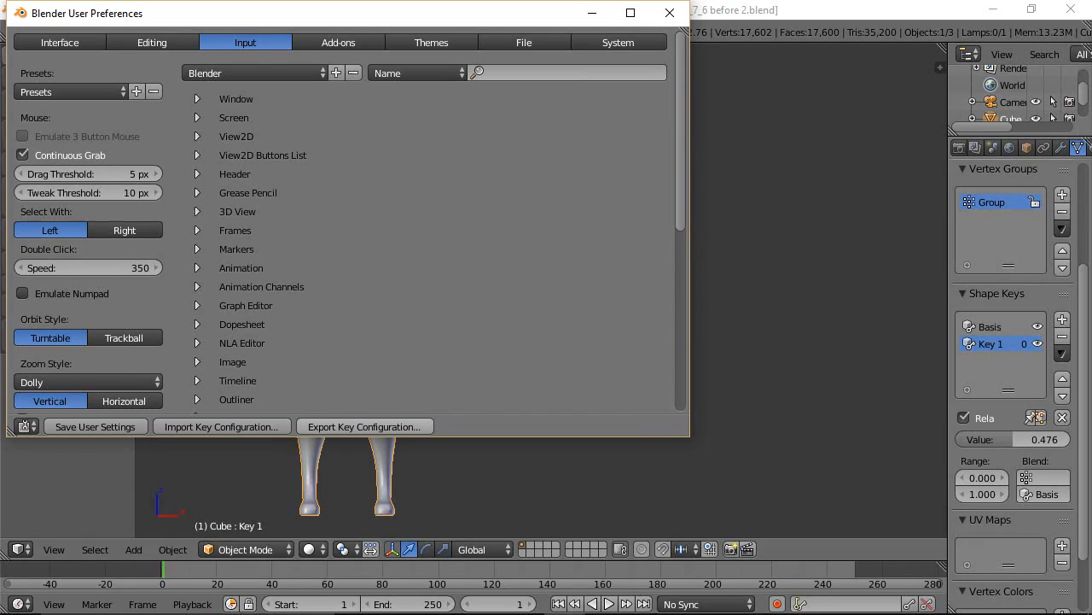
{"action": "left_click", "coordinate": [554, 197]}
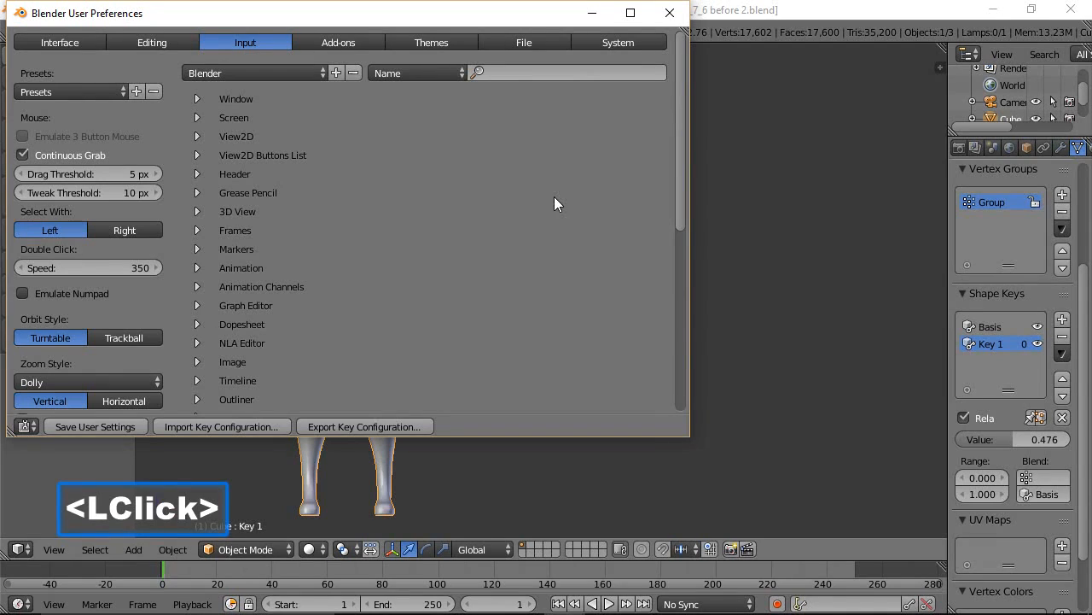
{"action": "left_click", "coordinate": [338, 45]}
{"action": "left_click_drag", "start_coordinate": [683, 65], "coordinate": [680, 378]}
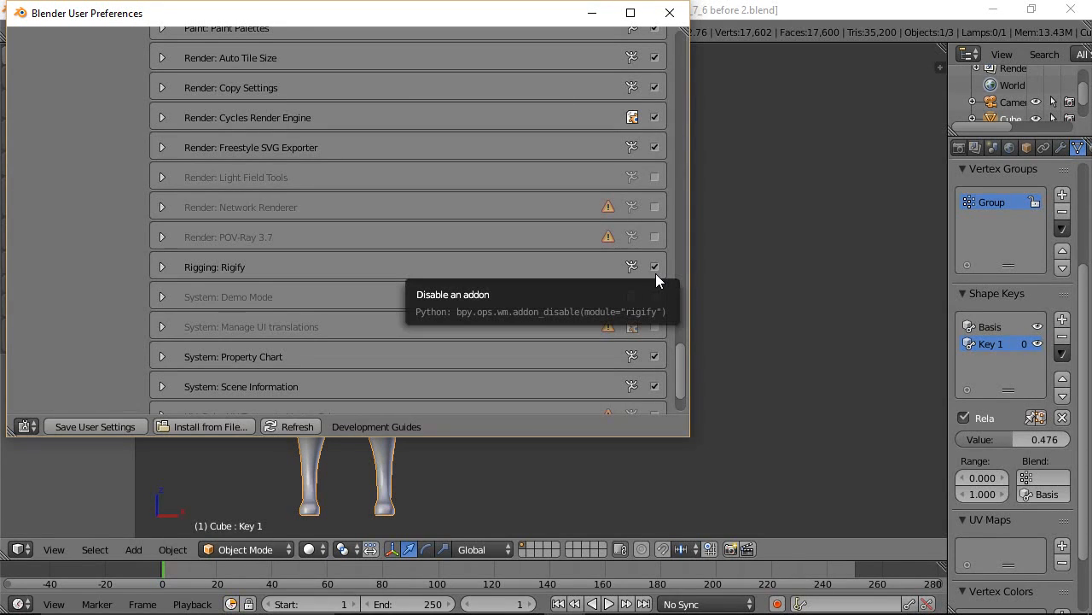
{"action": "left_click", "coordinate": [670, 12]}
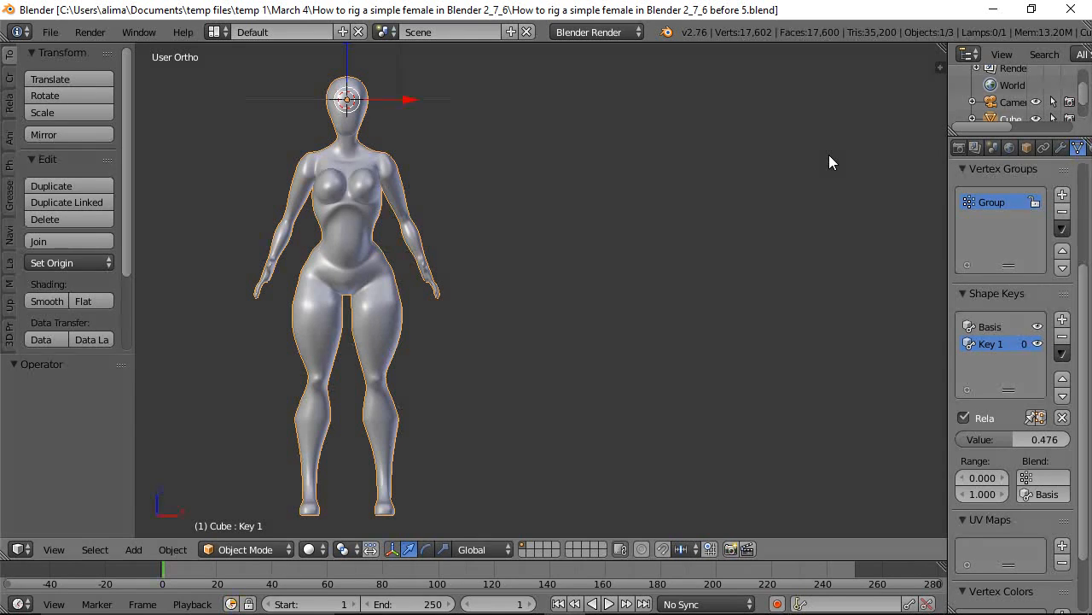
Display the 3D Nav tools and check the 3D View: 3D Navigation add-on in the user preferences.
{"action": "left_click", "coordinate": [800, 12]}
{"action": "middle_click_drag", "start_coordinate": [763, 190], "coordinate": [749, 220]}
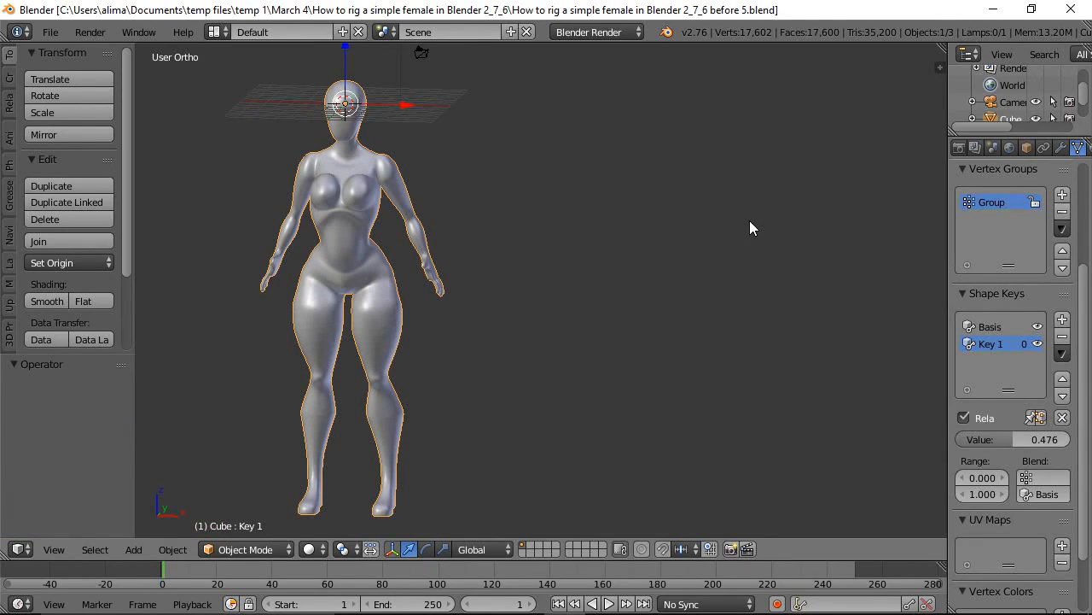
{"action": "left_click", "coordinate": [8, 241]}
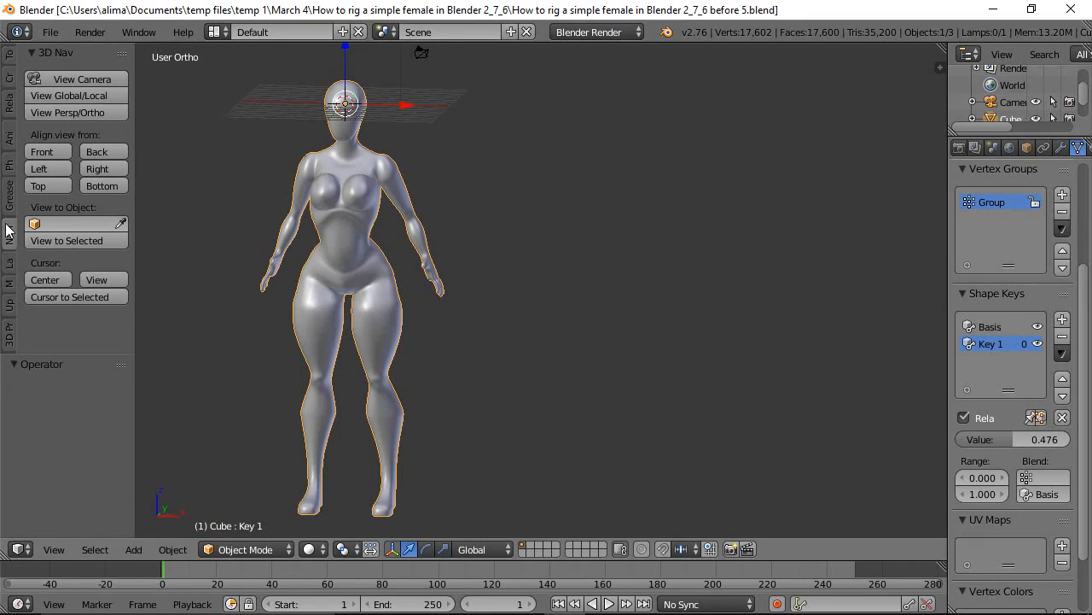
{"action": "left_click", "coordinate": [52, 35]}
{"action": "left_click", "coordinate": [89, 222]}
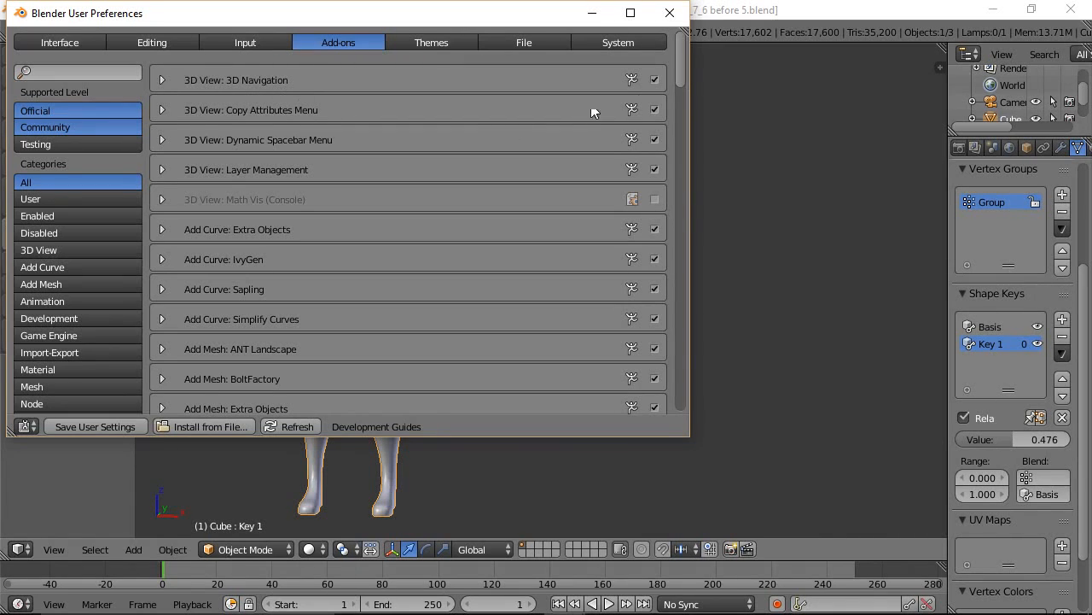
{"action": "left_click", "coordinate": [669, 13]}
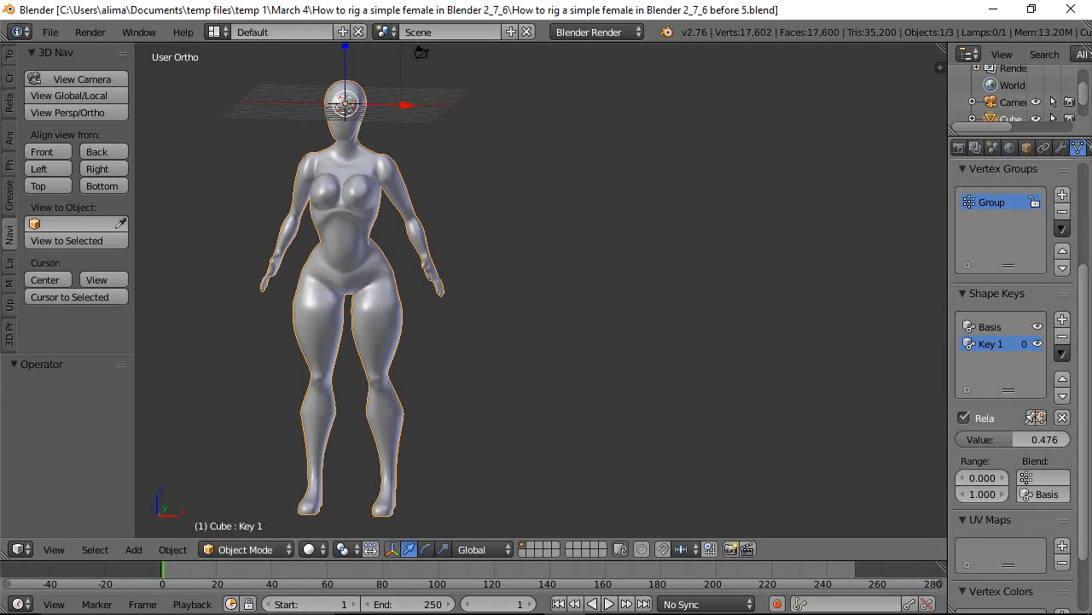
Scale the female body mesh down uniformly to about 0.133 of its size.
{"action": "left_click", "coordinate": [619, 97]}
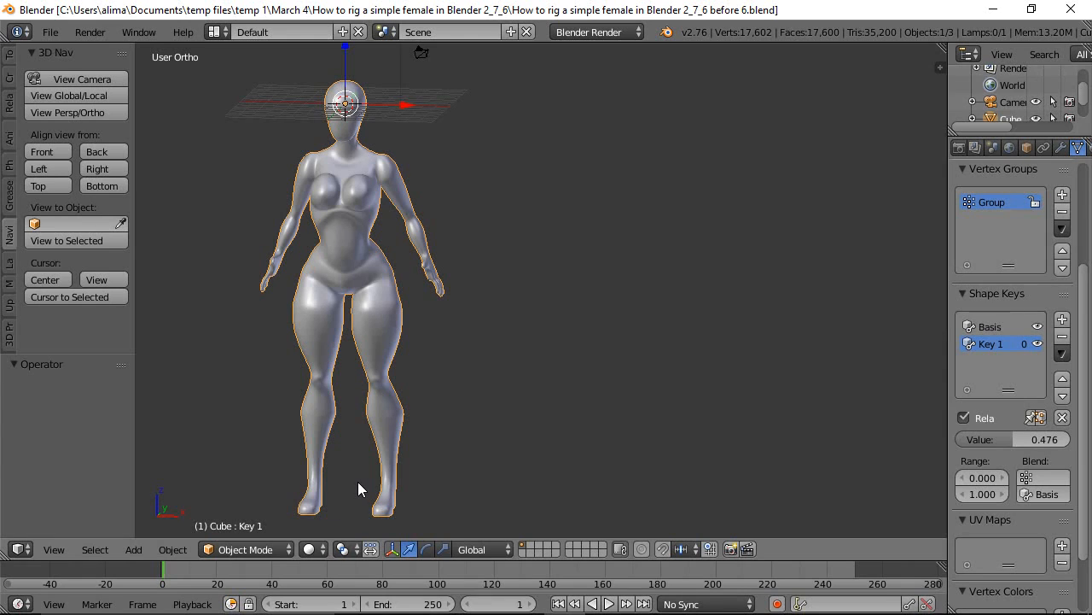
{"action": "left_click", "coordinate": [289, 559]}
{"action": "key", "text": "s"}
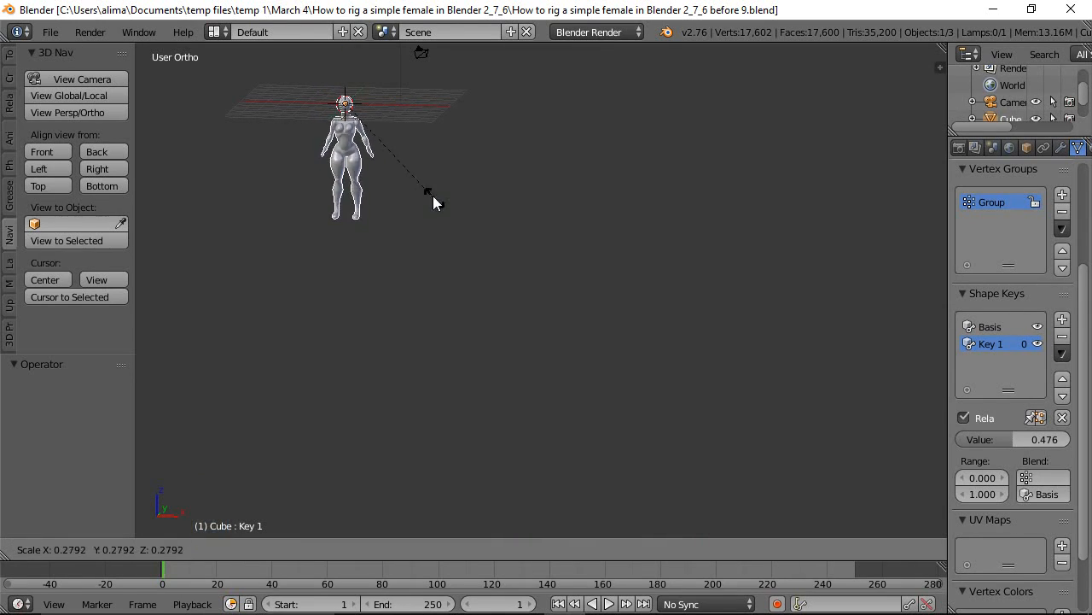
{"action": "left_click", "coordinate": [392, 148]}
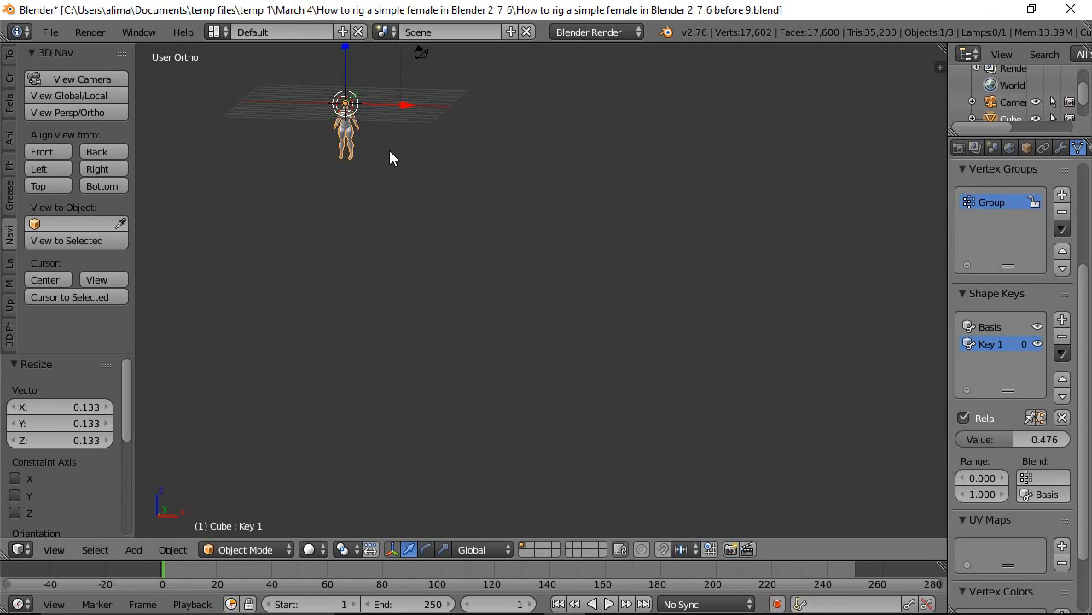
Move the body mesh straight up along Z until its feet rest on the ground grid.
{"action": "key", "text": "b"}
{"action": "left_click_drag", "start_coordinate": [258, 67], "coordinate": [520, 237]}
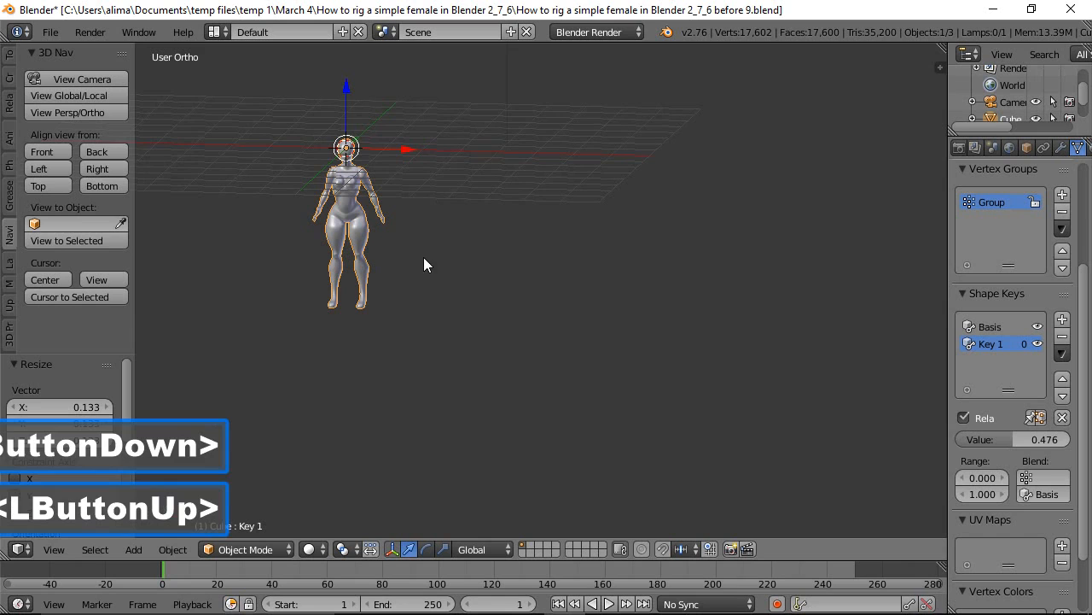
{"action": "middle_click_drag", "start_coordinate": [422, 283], "coordinate": [682, 381]}
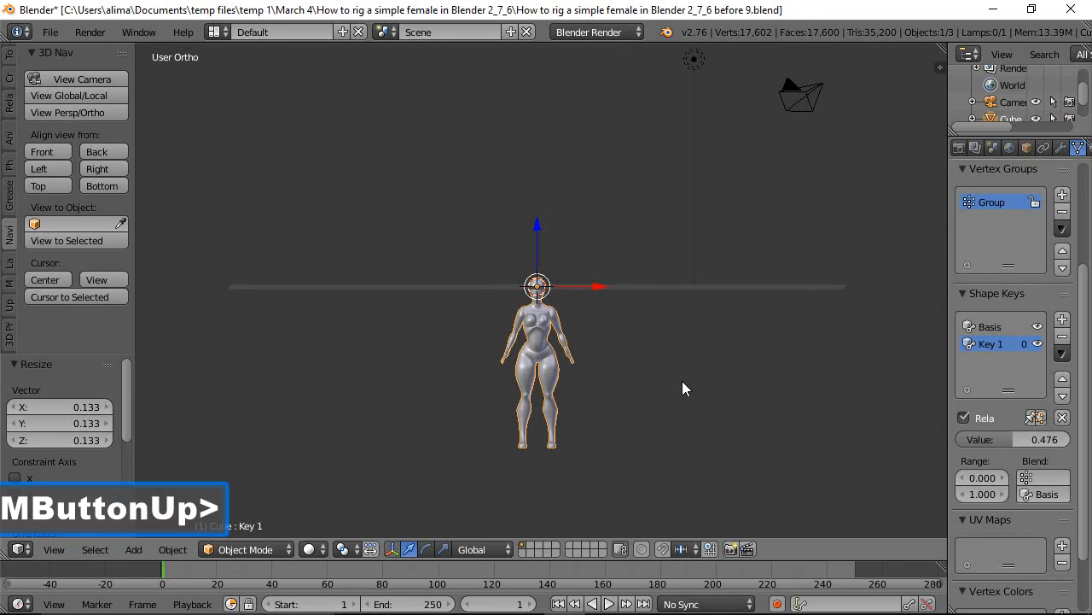
{"action": "left_click_drag", "start_coordinate": [539, 231], "coordinate": [543, 70]}
{"action": "mouse_move", "coordinate": [600, 307]}
{"action": "middle_mouse_down"}
{"action": "mouse_move", "coordinate": [585, 343]}
{"action": "mouse_move", "coordinate": [599, 326]}
{"action": "middle_mouse_up"}
{"action": "left_click_drag", "start_coordinate": [538, 78], "coordinate": [540, 77]}
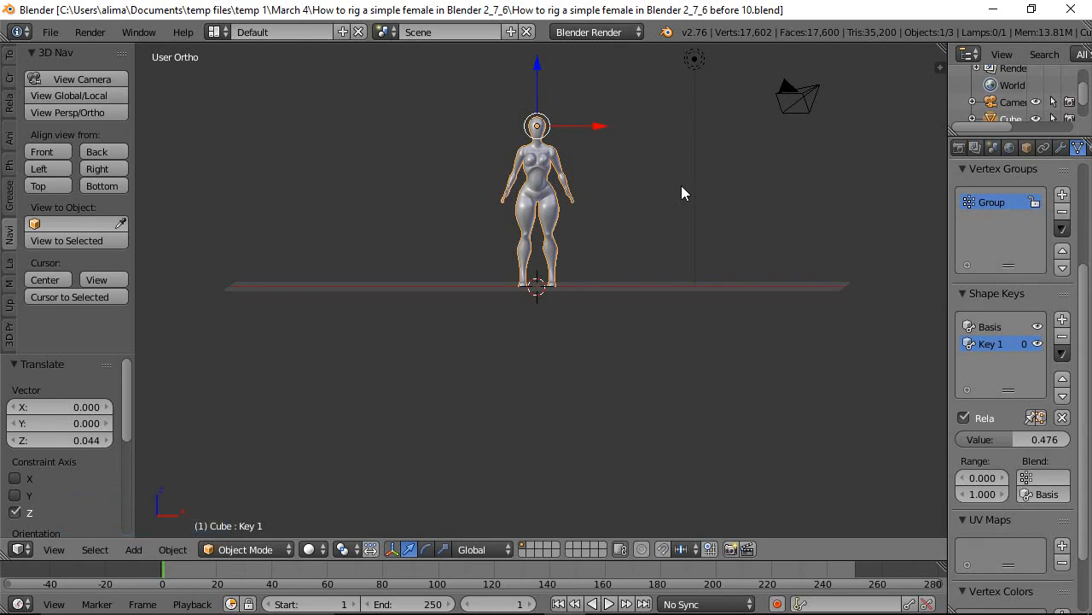
Frame the standing body mesh closely and set the viewport to the front orthographic view.
{"action": "key", "text": "b"}
{"action": "left_click_drag", "start_coordinate": [437, 94], "coordinate": [656, 326]}
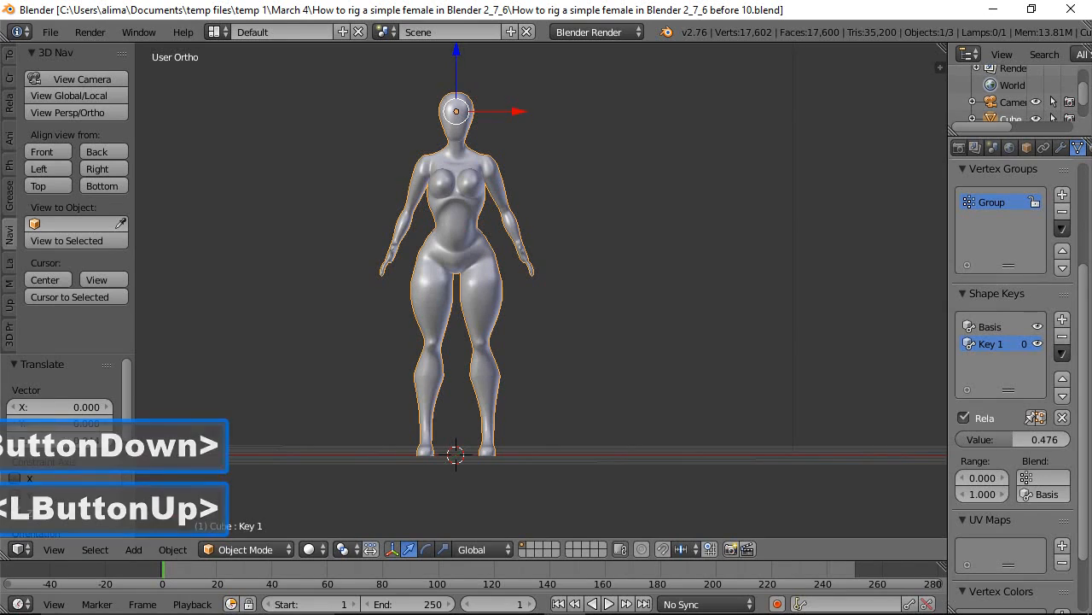
{"action": "left_click", "coordinate": [740, 193]}
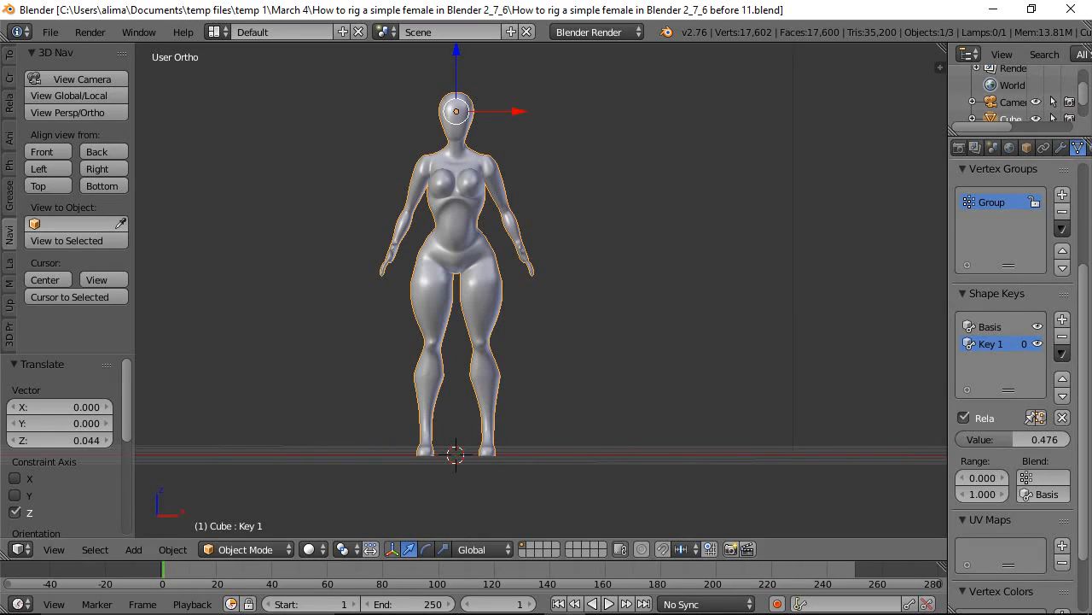
{"action": "left_click", "coordinate": [724, 224]}
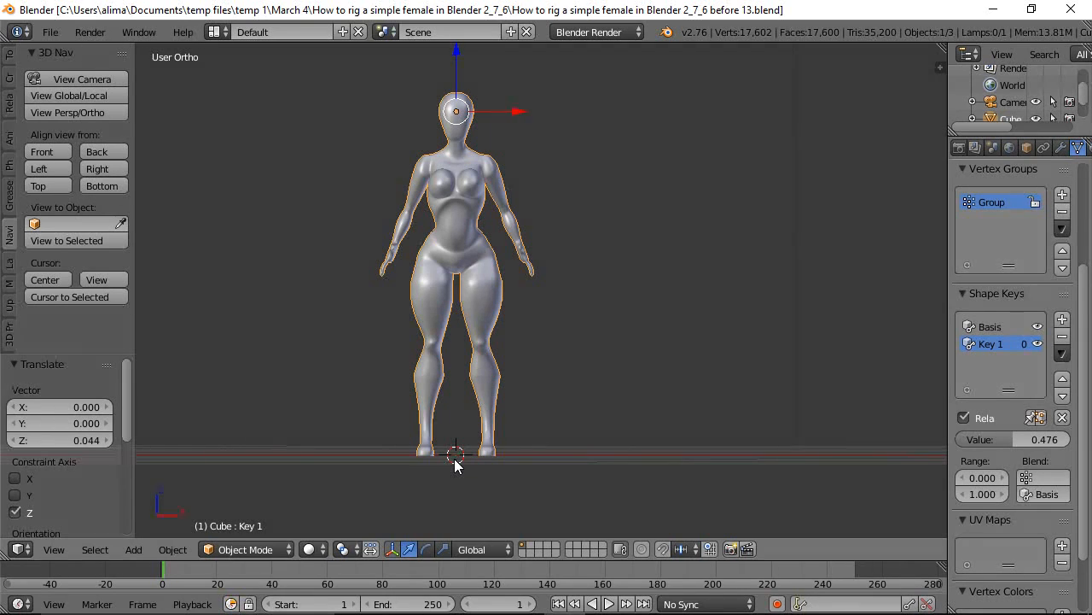
{"action": "left_click", "coordinate": [42, 152]}
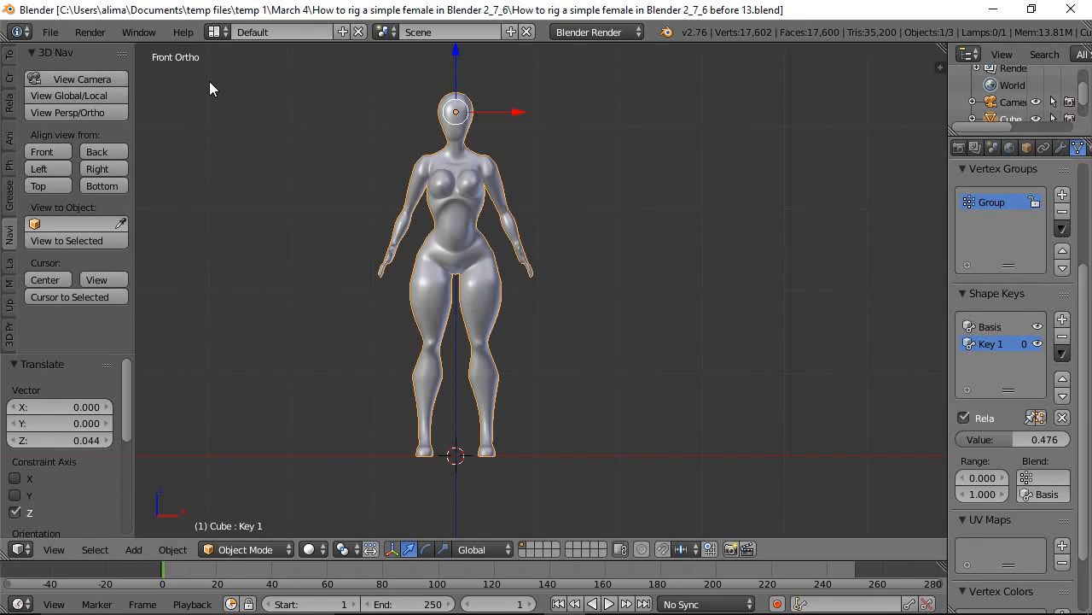
{"action": "left_click", "coordinate": [72, 115]}
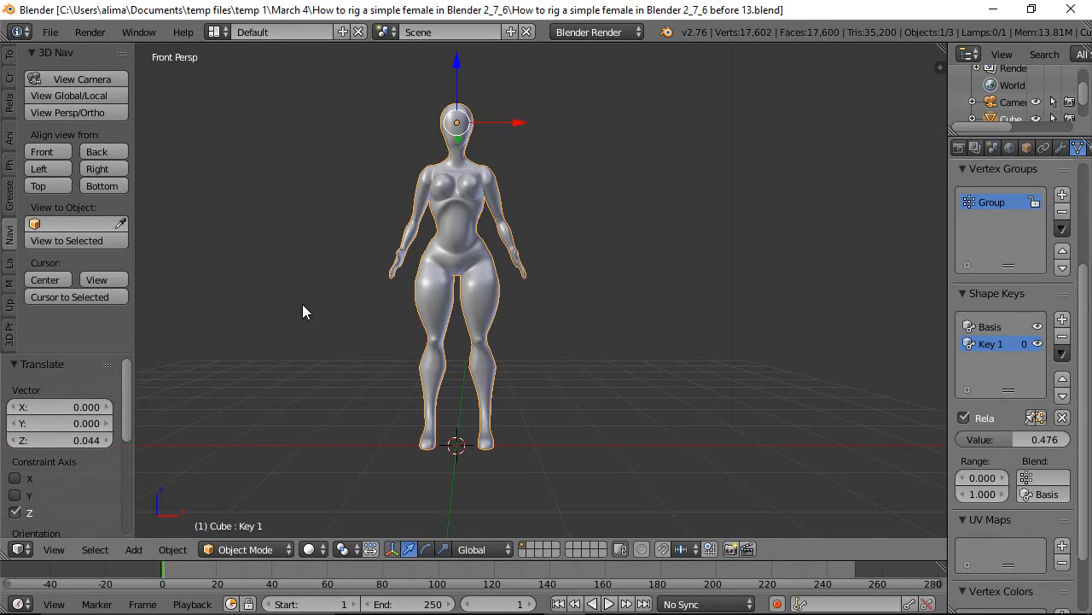
{"action": "left_click", "coordinate": [89, 112]}
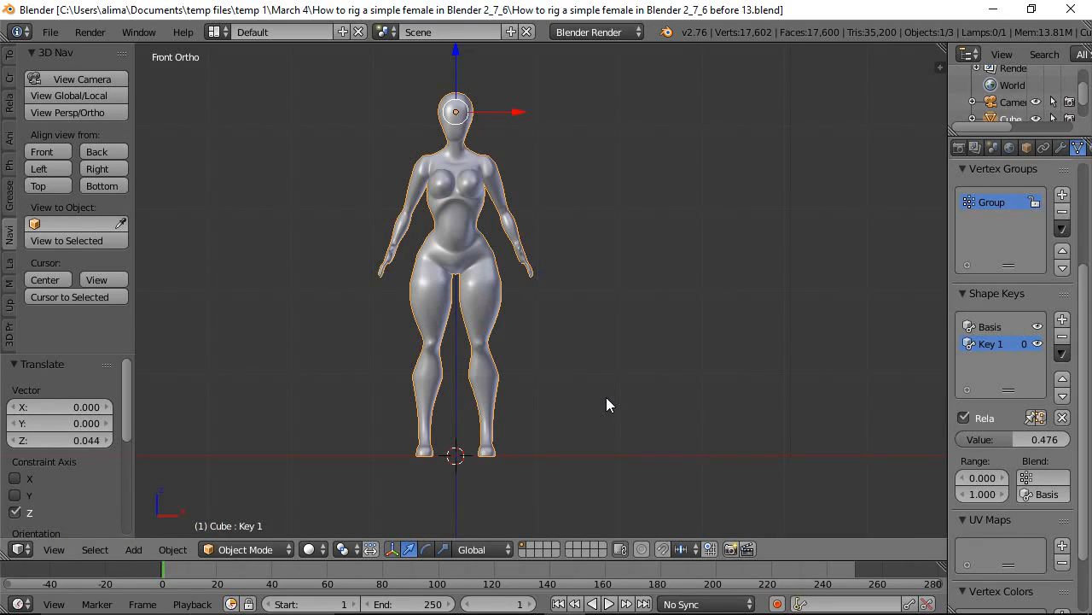
Add a Human (Meta-Rig) armature at the 3D cursor between the feet and enable its X-Ray display.
{"action": "key", "text": "shift+a"}
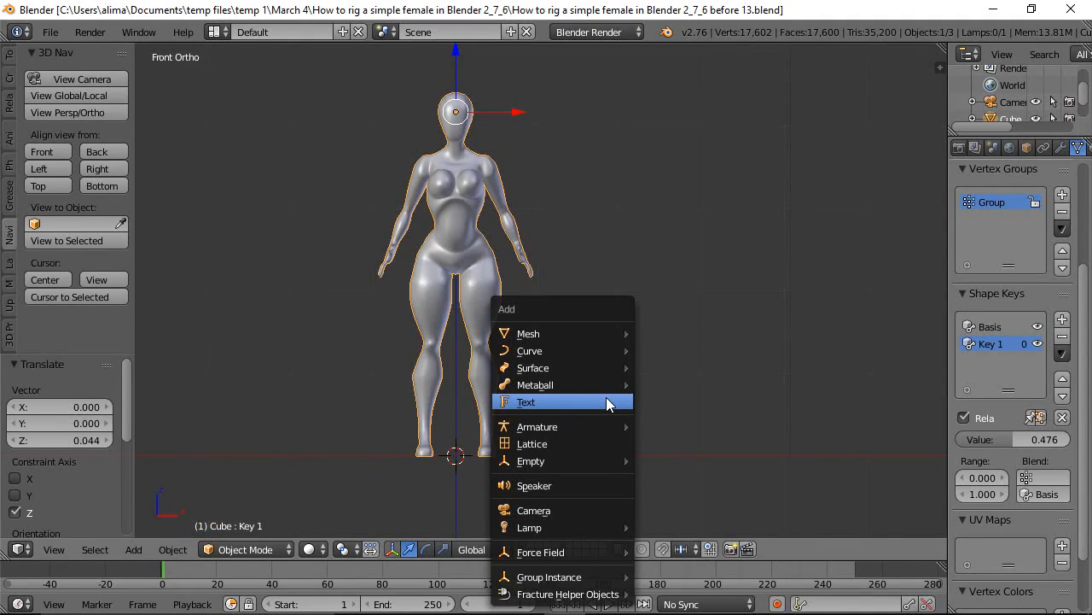
{"action": "mouse_move", "coordinate": [555, 430]}
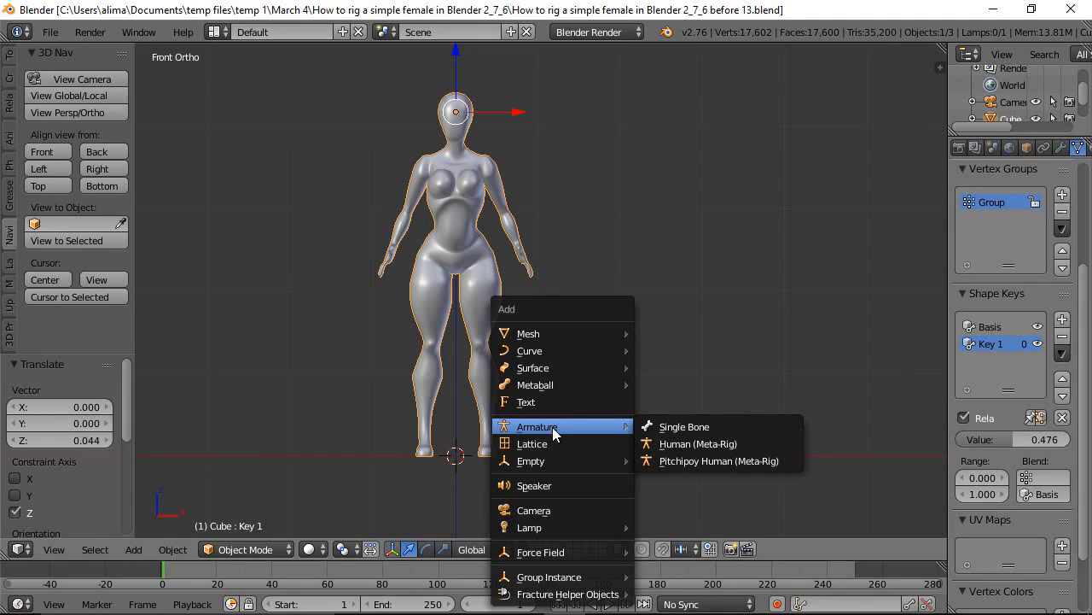
{"action": "left_click", "coordinate": [707, 444]}
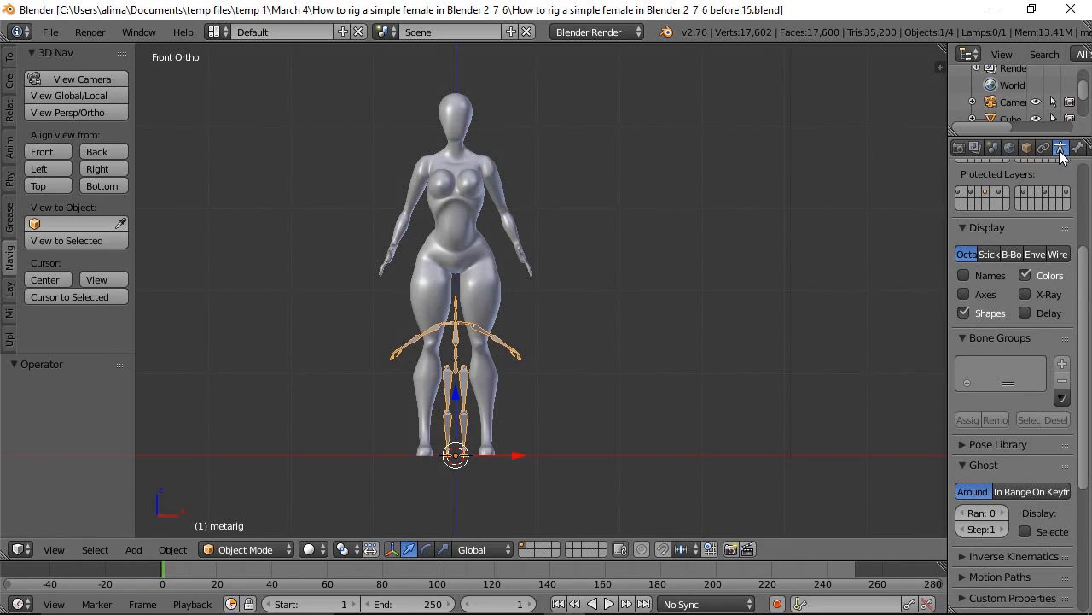
{"action": "left_click", "coordinate": [1025, 293]}
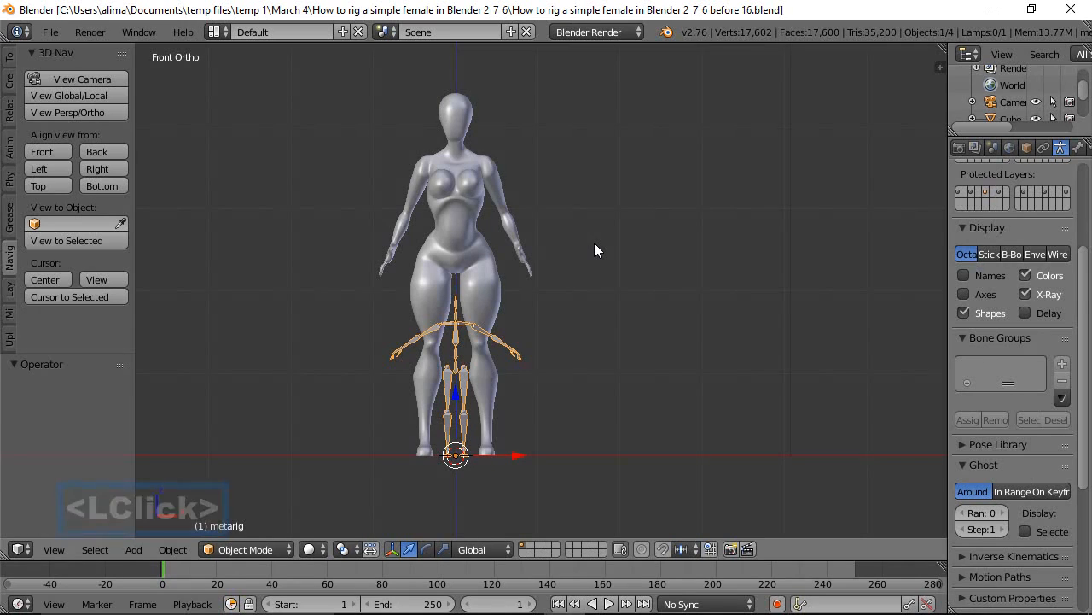
Apply the body mesh's location, and also its rotation and scale, while showing its transform values.
{"action": "left_click", "coordinate": [484, 282]}
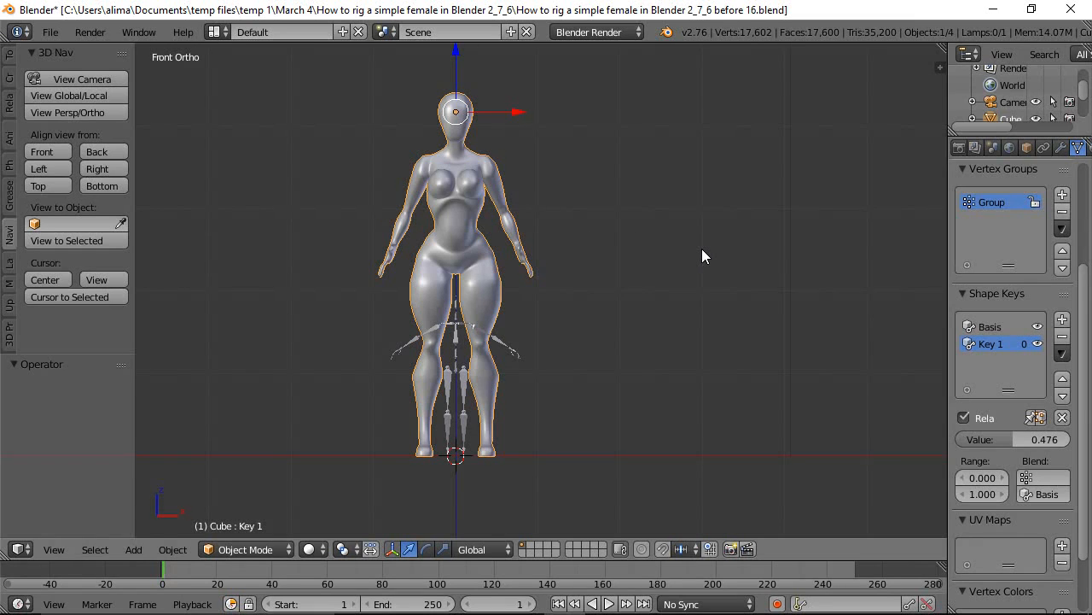
{"action": "key", "text": "n"}
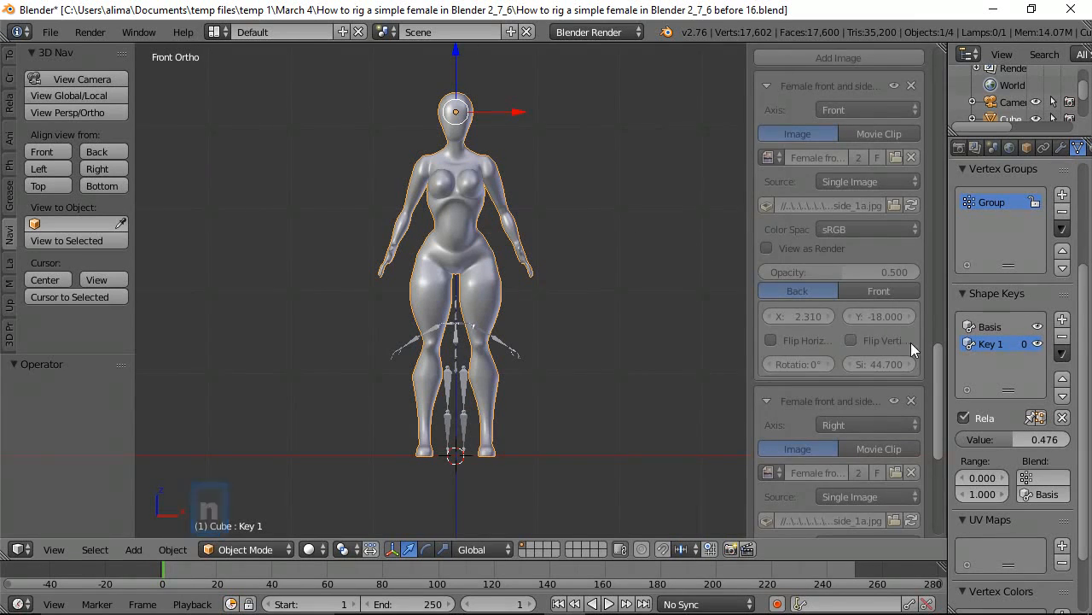
{"action": "left_click_drag", "start_coordinate": [939, 394], "coordinate": [955, 103]}
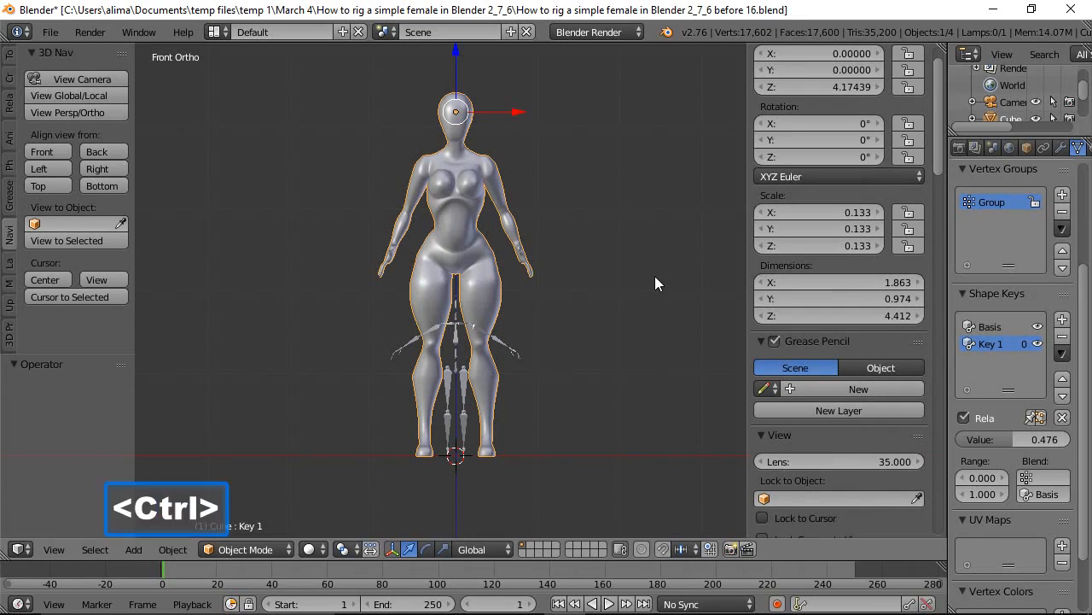
{"action": "key", "text": "ctrl+a"}
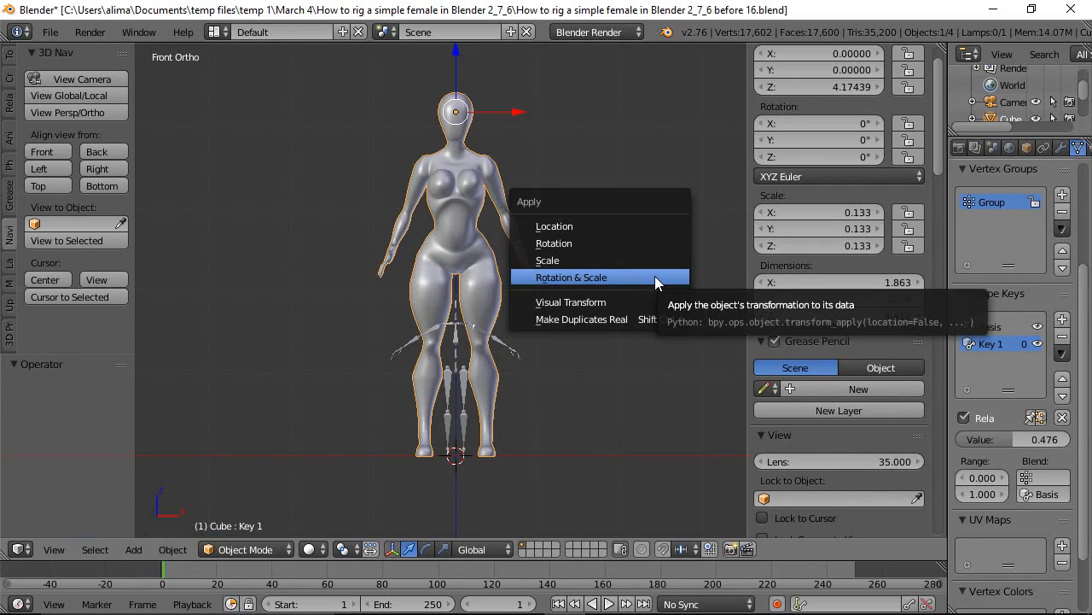
{"action": "left_click", "coordinate": [608, 226]}
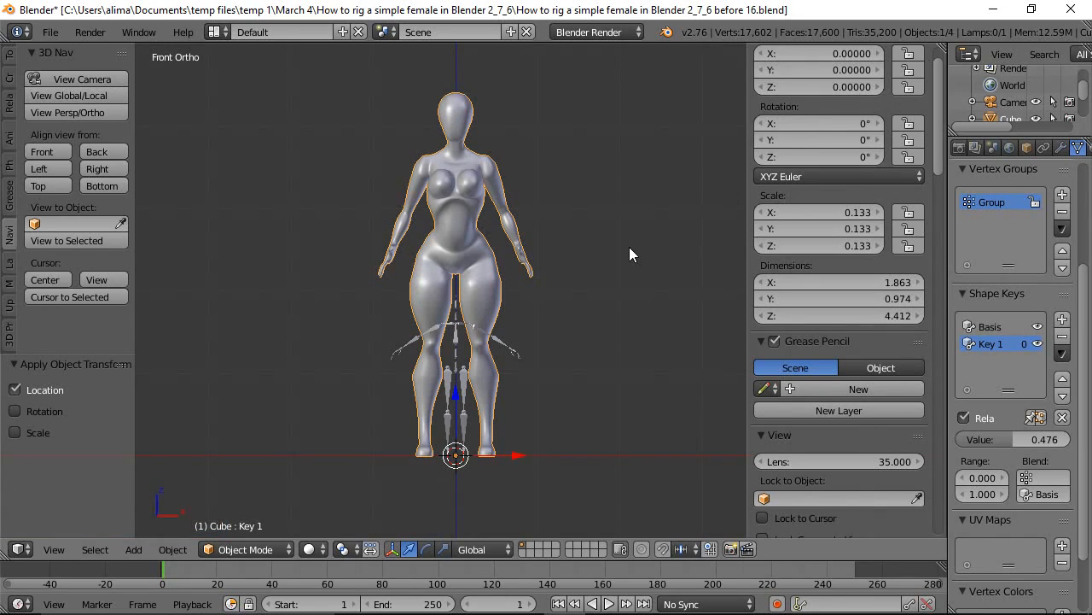
{"action": "key", "text": "ctrl"}
{"action": "key", "text": "ctrl+a"}
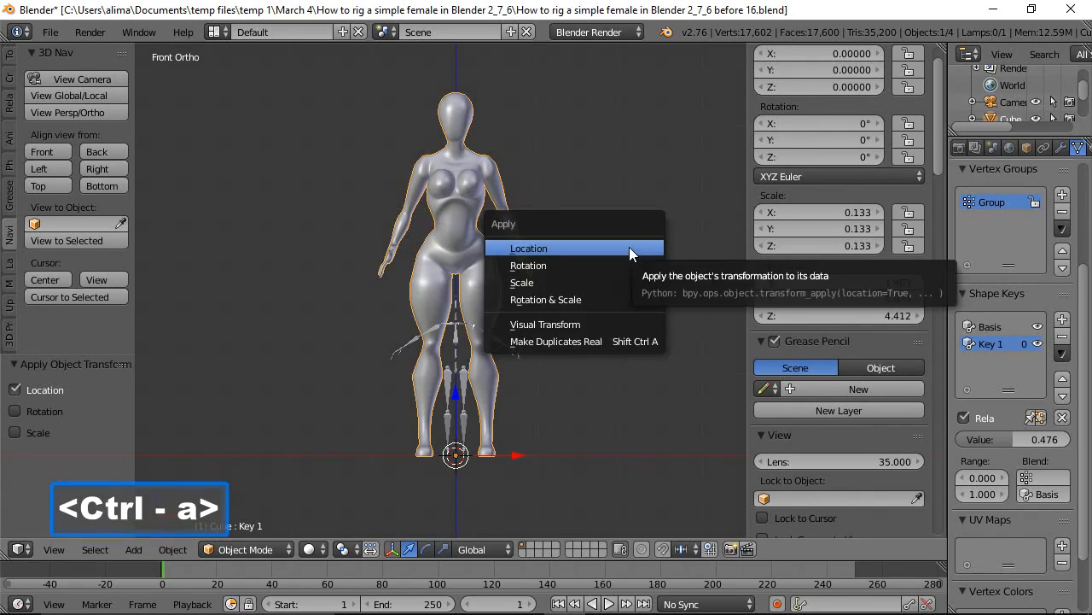
{"action": "left_click", "coordinate": [602, 298]}
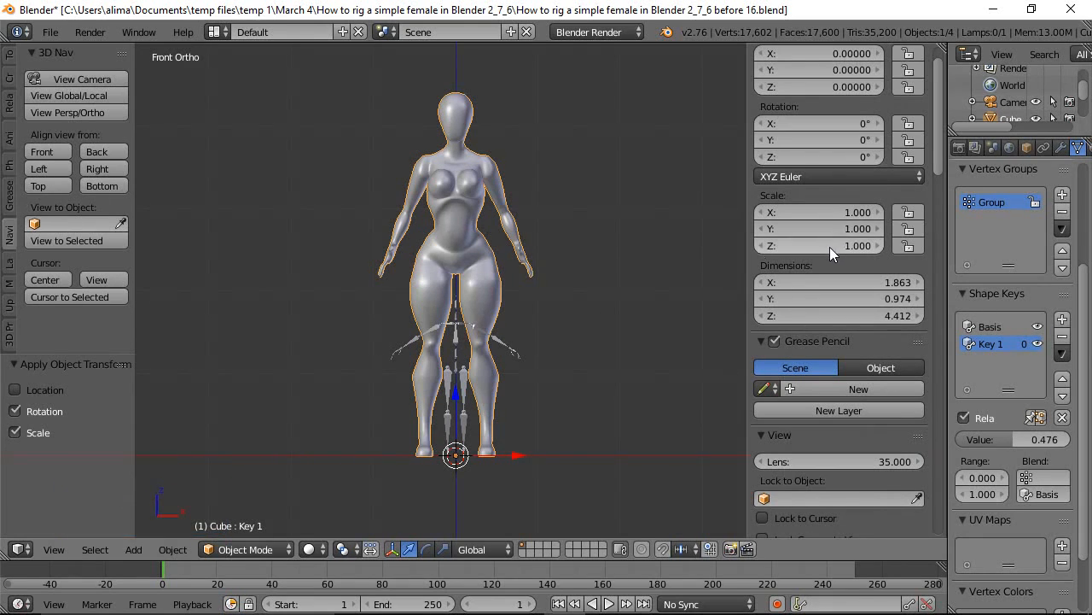
Scale the metarig uniformly by about 2.217 so that it roughly matches the body mesh's height.
{"action": "left_click", "coordinate": [588, 39]}
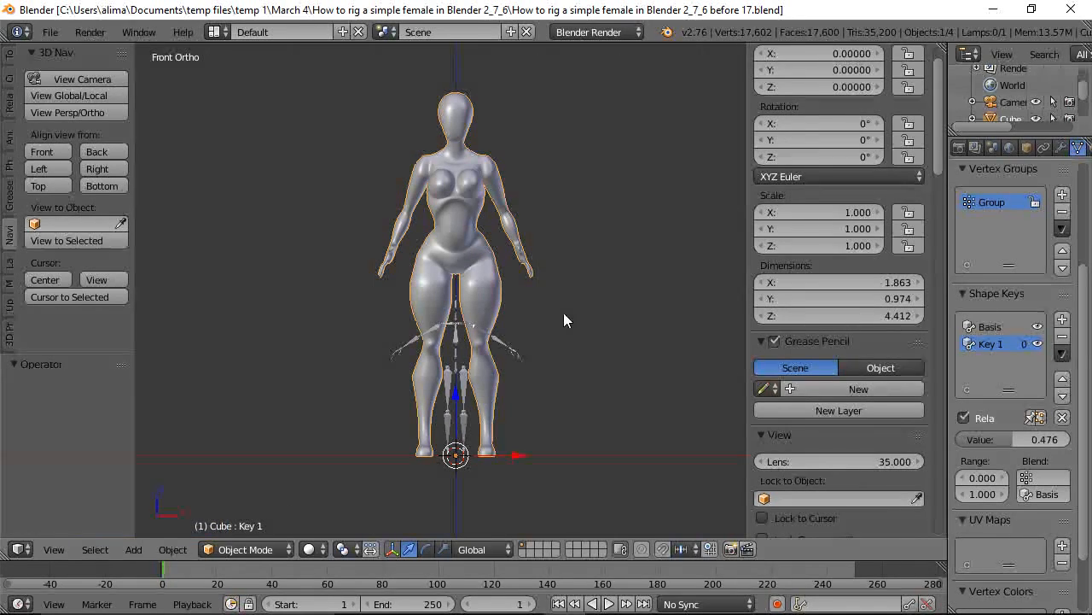
{"action": "left_click", "coordinate": [466, 386]}
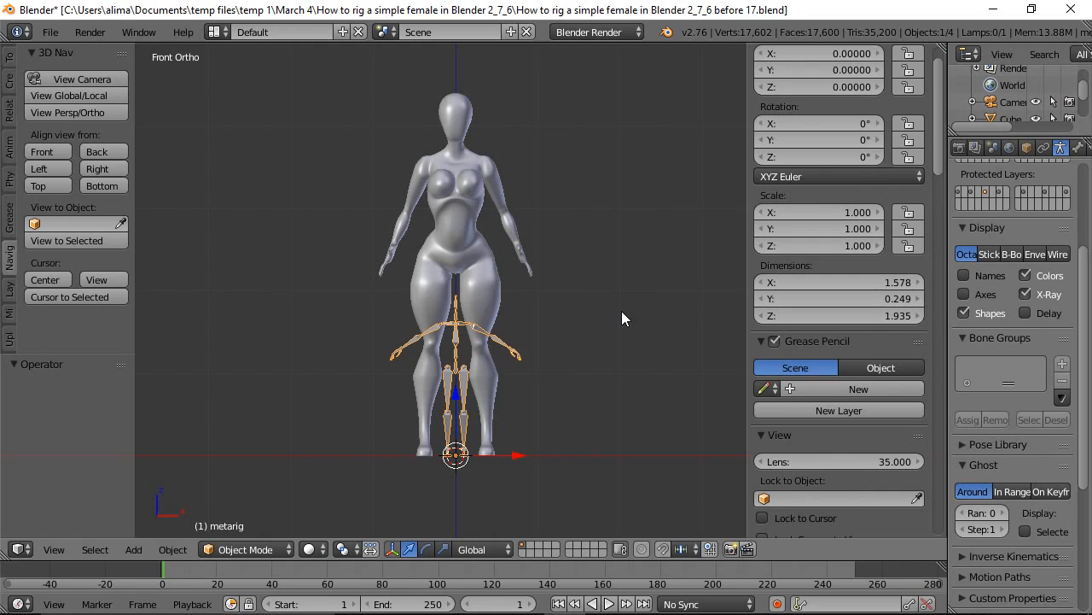
{"action": "key", "text": "s"}
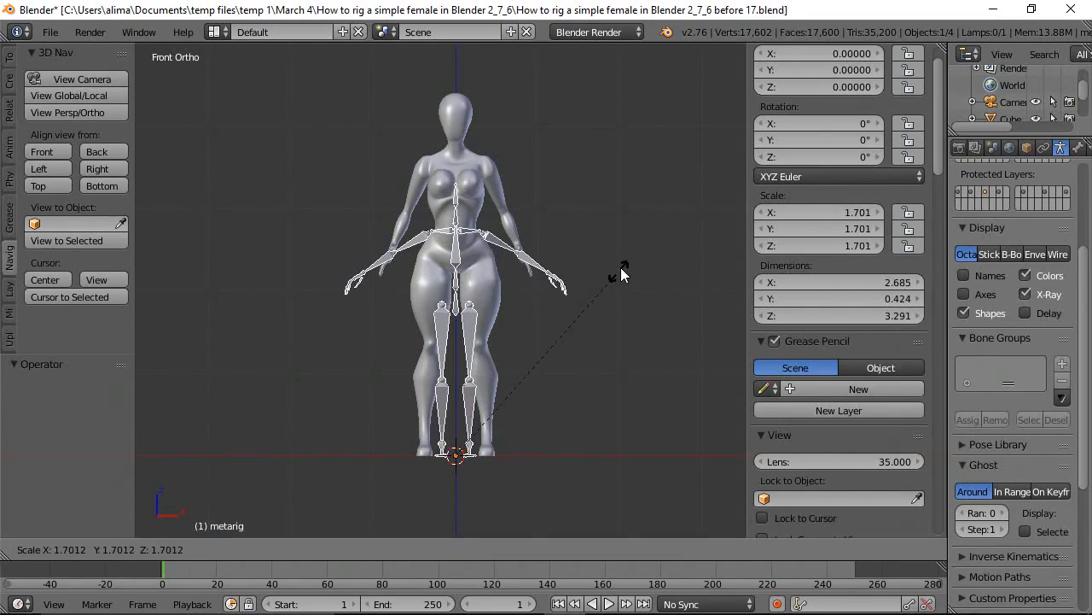
{"action": "left_click", "coordinate": [652, 203]}
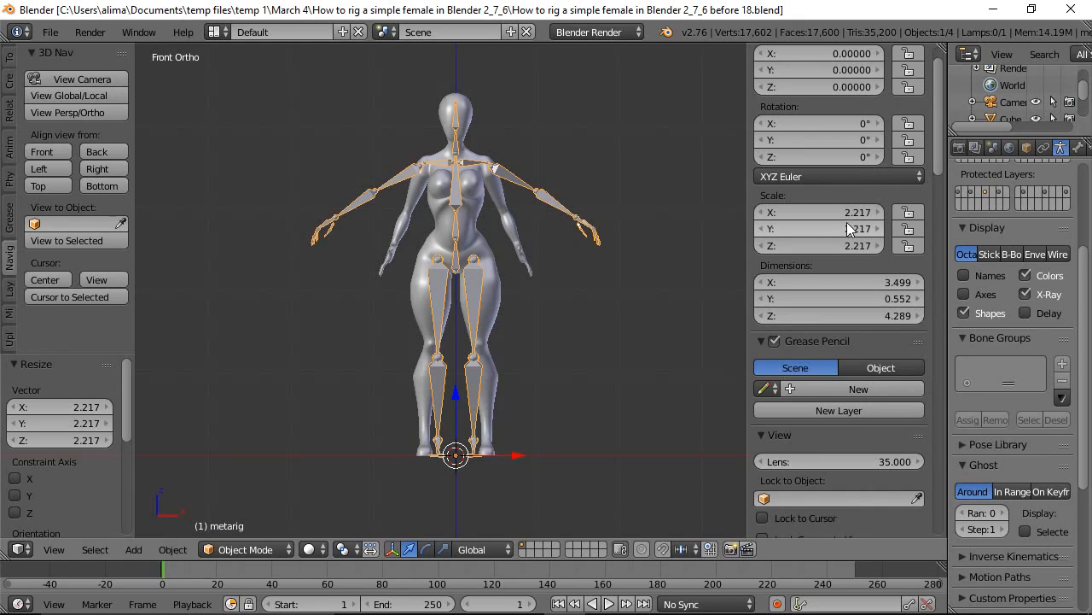
Apply the metarig's scale and hide the transform properties.
{"action": "key", "text": "ctrl"}
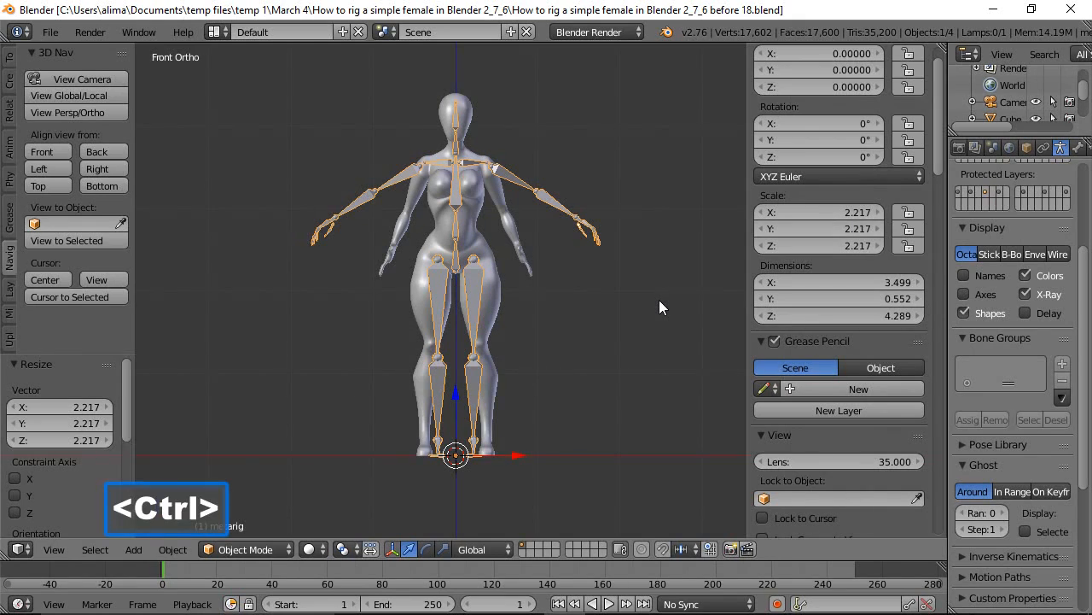
{"action": "key", "text": "ctrl+a"}
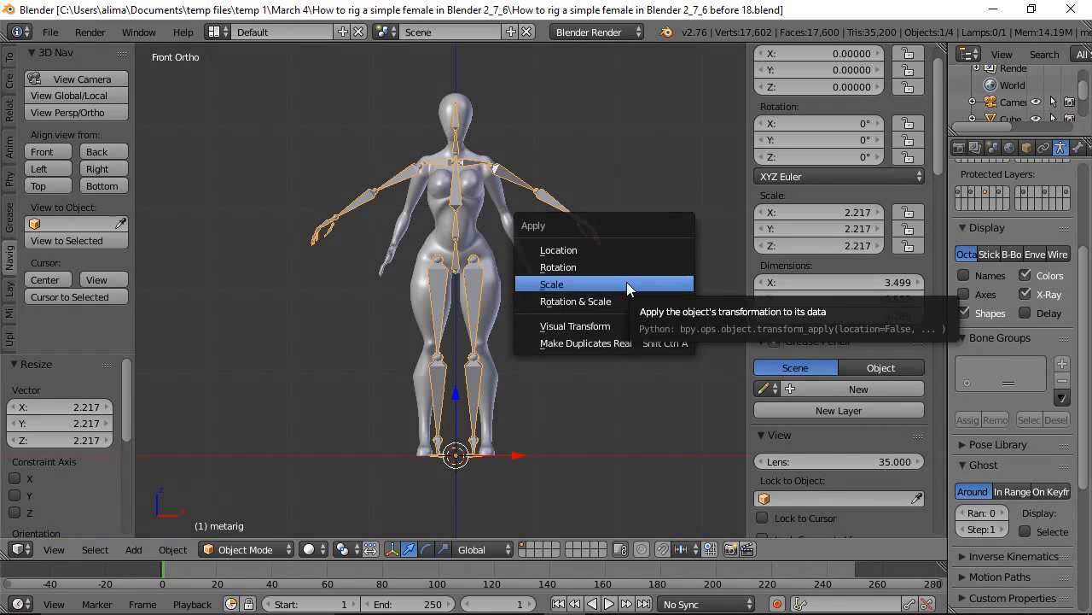
{"action": "left_click", "coordinate": [626, 284]}
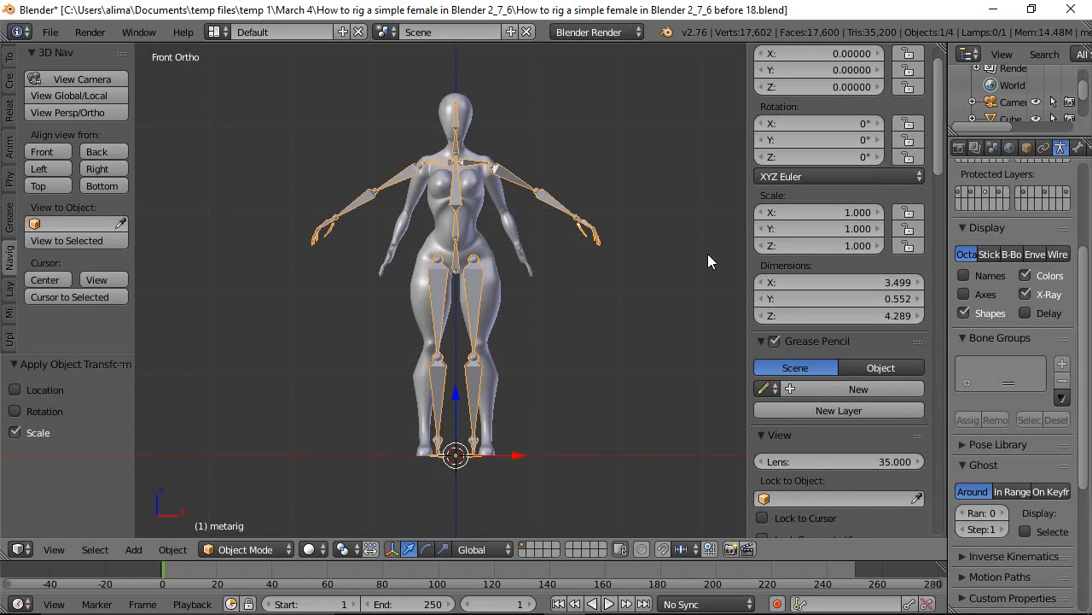
{"action": "key", "text": "n"}
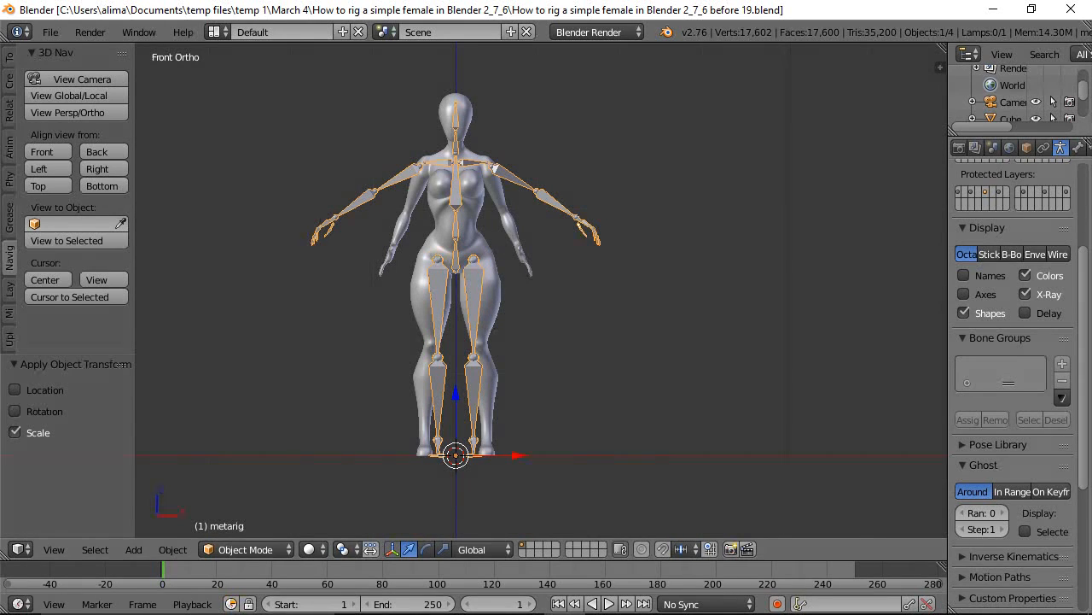
{"action": "left_click", "coordinate": [736, 231]}
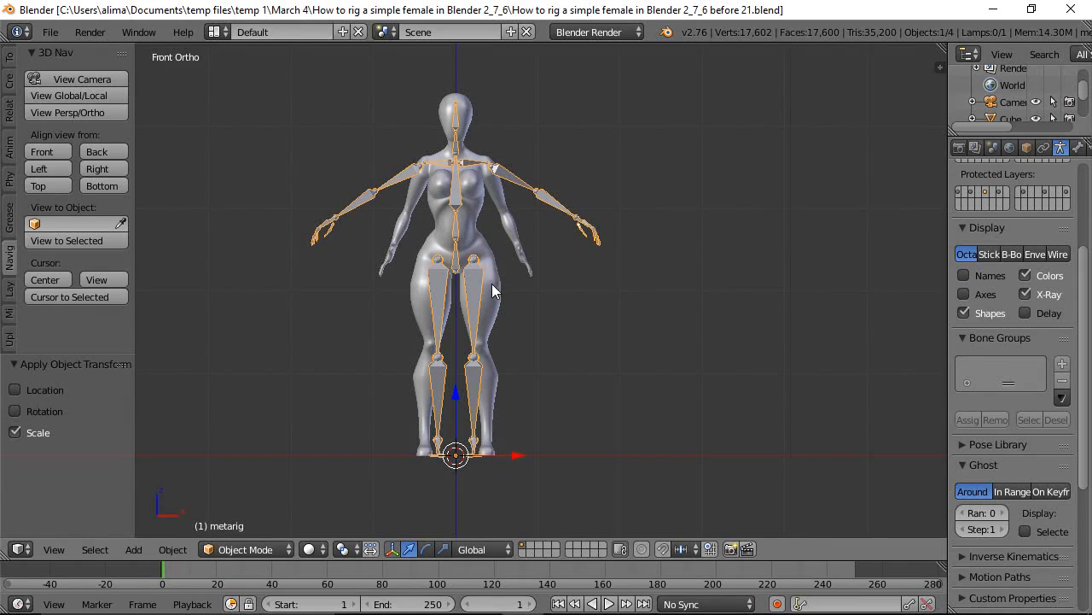
Put the metarig in Edit Mode and delete the heel.02.L bone lying across the left foot.
{"action": "left_click", "coordinate": [282, 552]}
{"action": "left_click", "coordinate": [265, 515]}
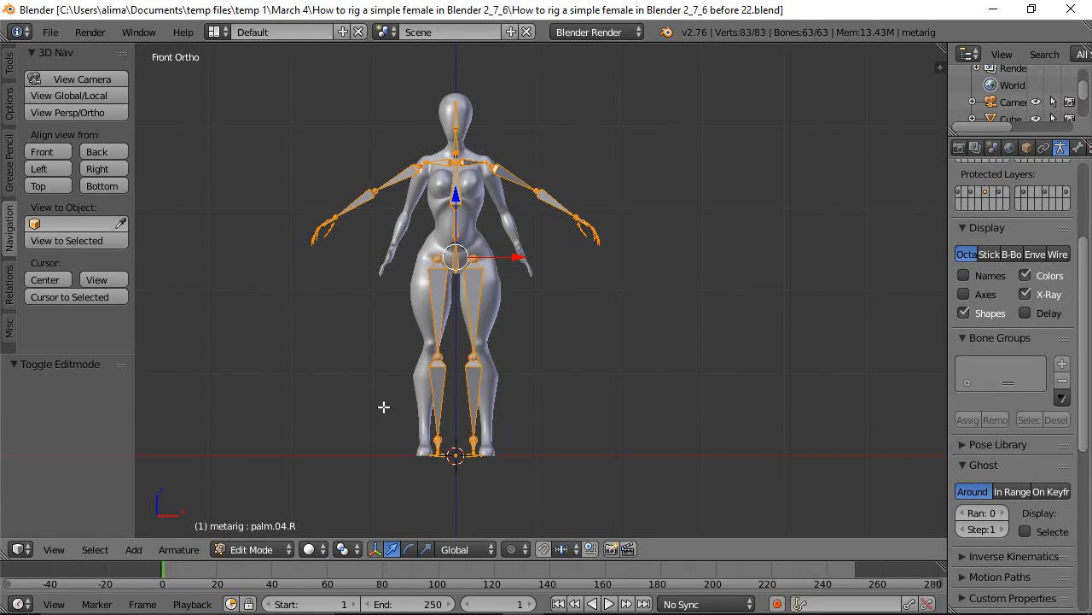
{"action": "key", "text": "b"}
{"action": "left_click_drag", "start_coordinate": [383, 407], "coordinate": [520, 483]}
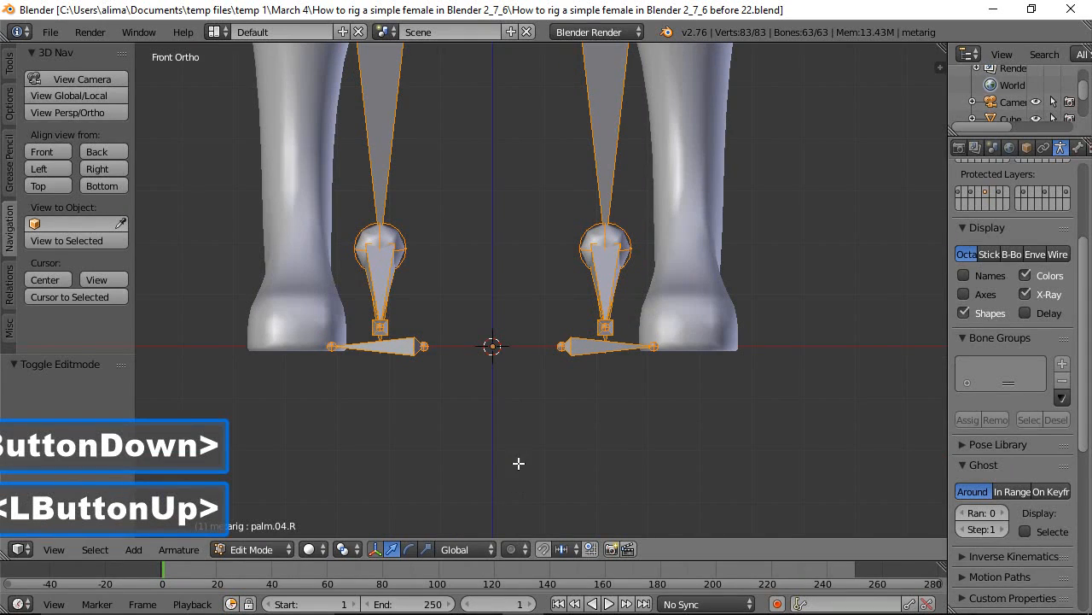
{"action": "left_click", "coordinate": [582, 346]}
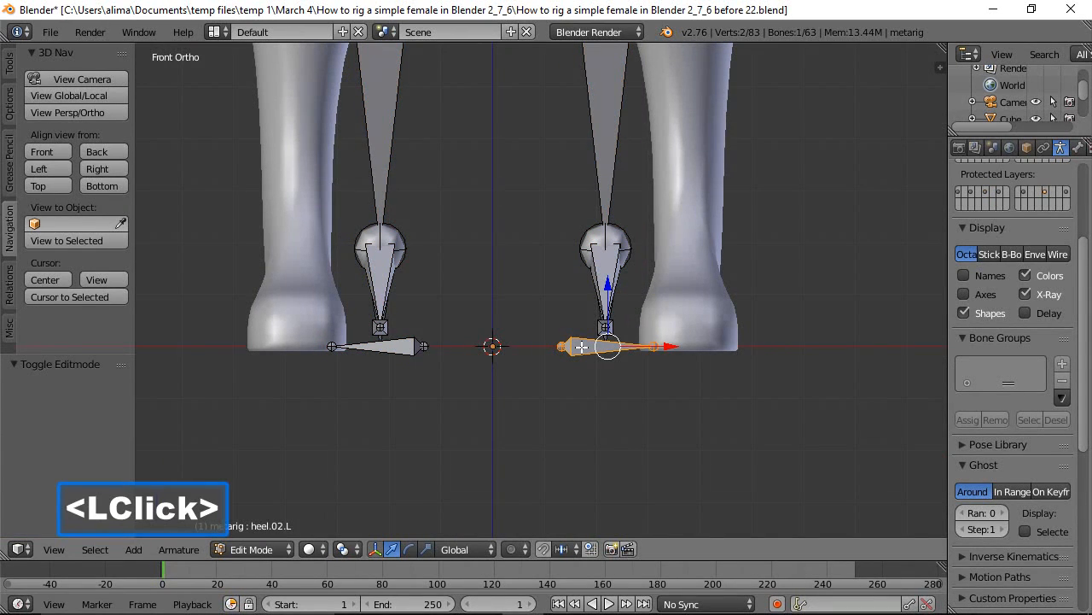
{"action": "key", "text": "x"}
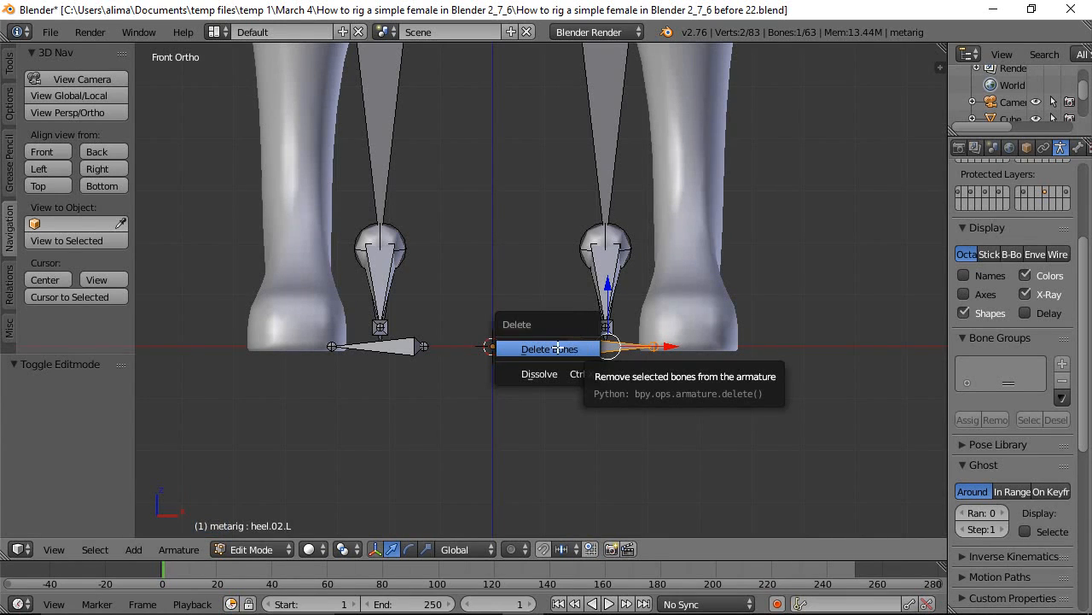
{"action": "left_click", "coordinate": [558, 348]}
Delete the matching heel.02.R bone at the right foot.
{"action": "right_click", "coordinate": [406, 348]}
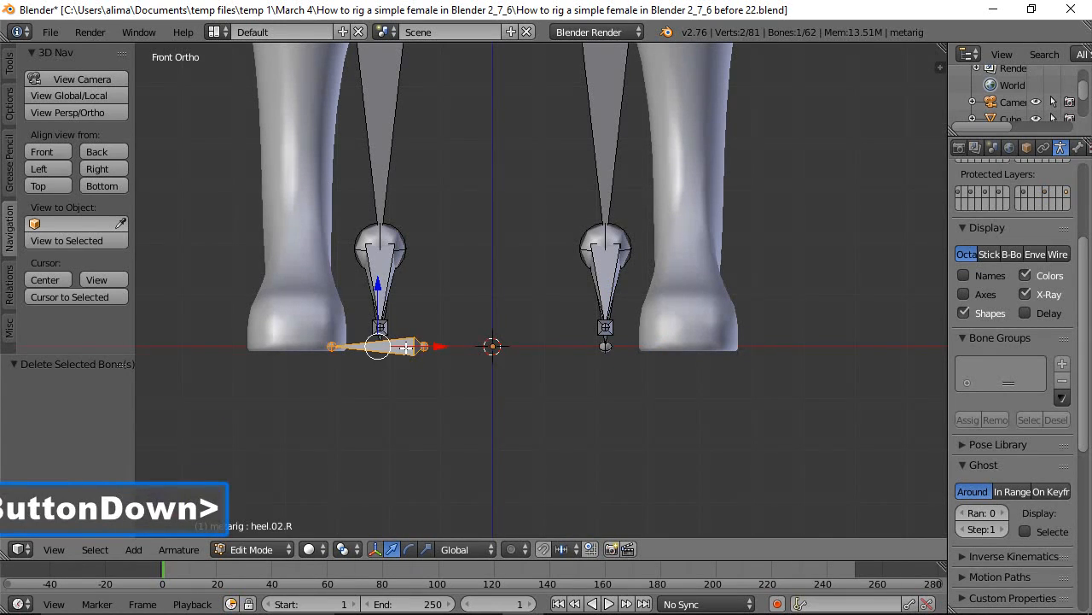
{"action": "key", "text": "x"}
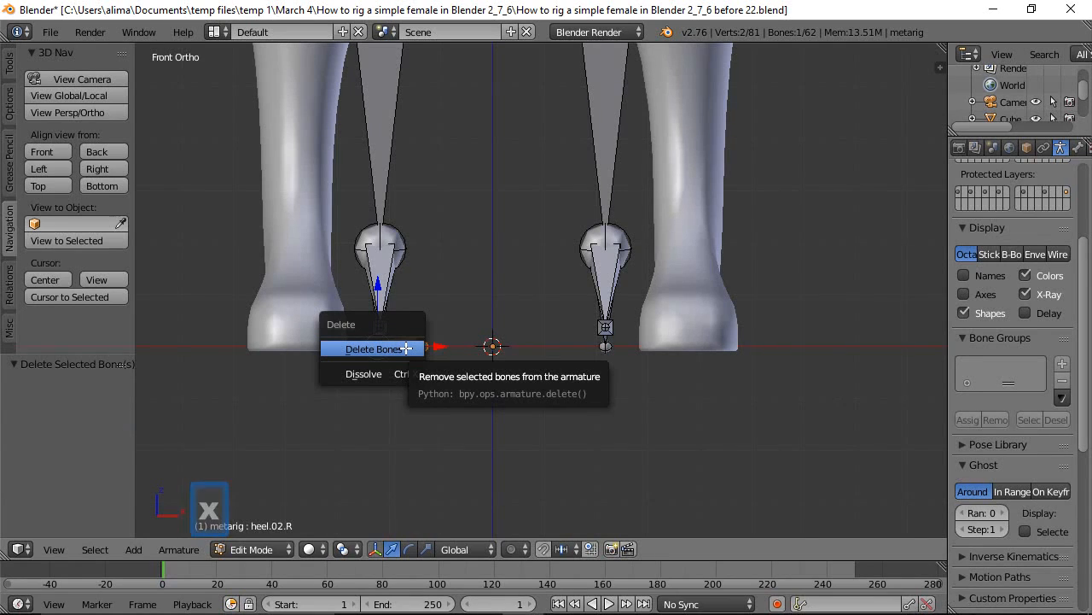
{"action": "left_click", "coordinate": [395, 349]}
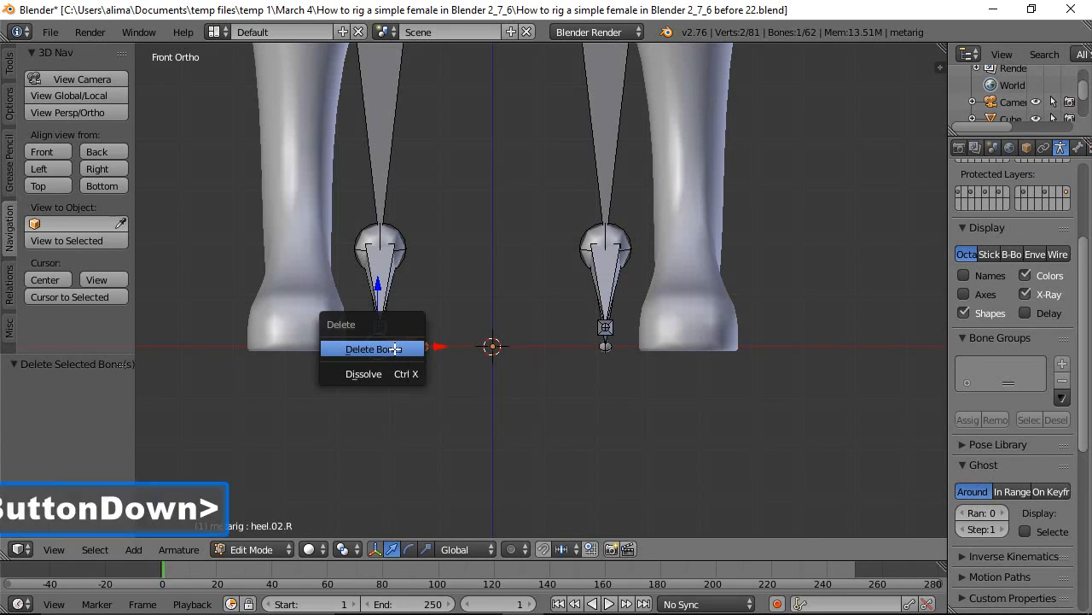
{"action": "scroll", "coordinate": [780, 277], "scroll_direction": "down", "scroll_amount": 5}
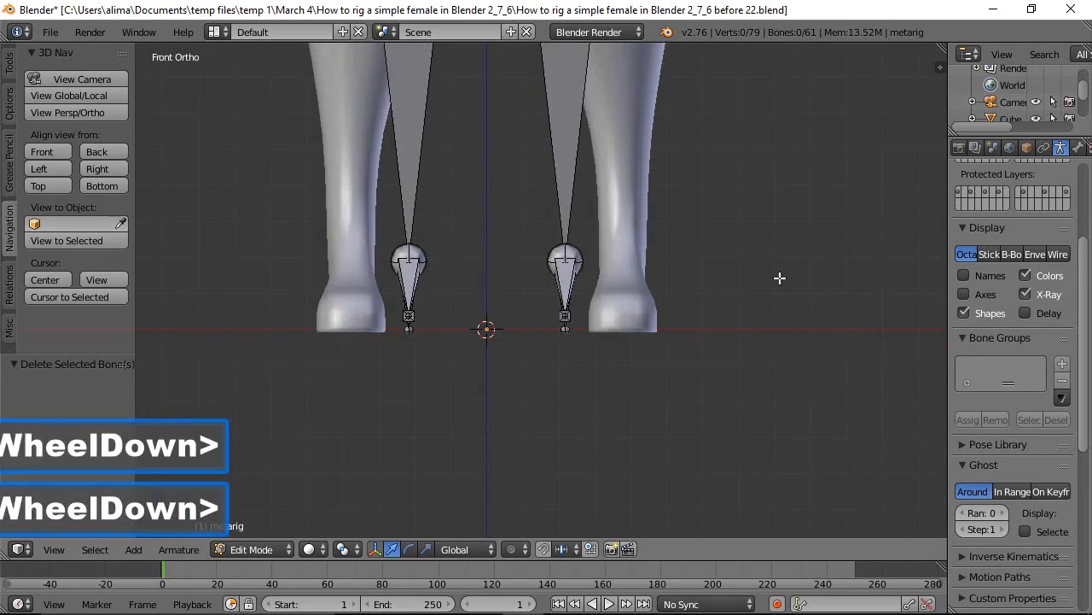
{"action": "scroll", "coordinate": [752, 257], "scroll_direction": "down", "scroll_amount": 1}
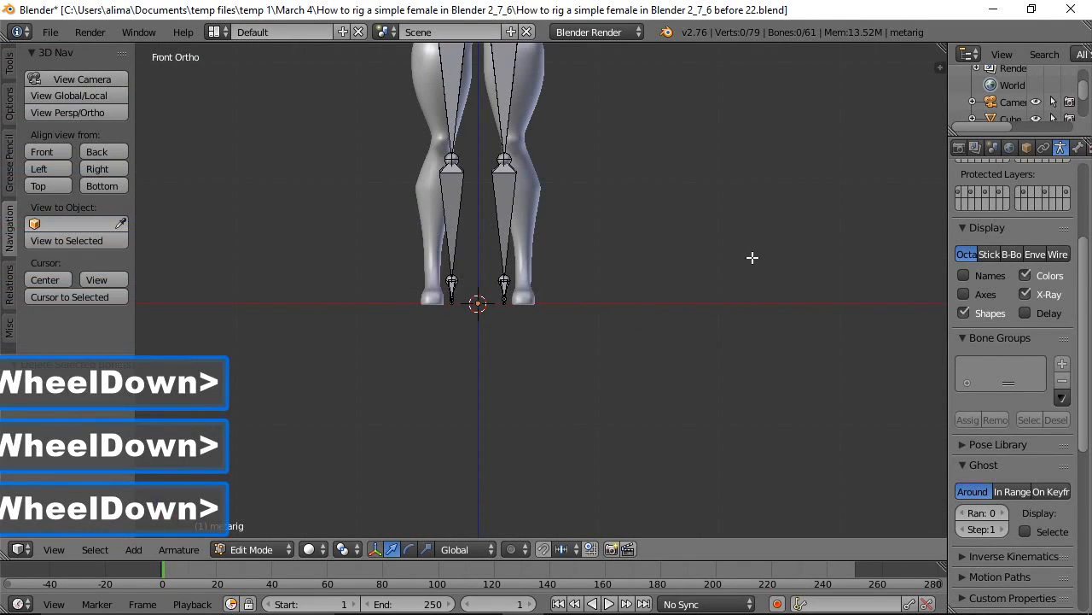
{"action": "middle_click_drag", "start_coordinate": [703, 167], "coordinate": [712, 338], "text": "shift"}
{"action": "scroll", "coordinate": [713, 339], "scroll_direction": "down", "scroll_amount": 4}
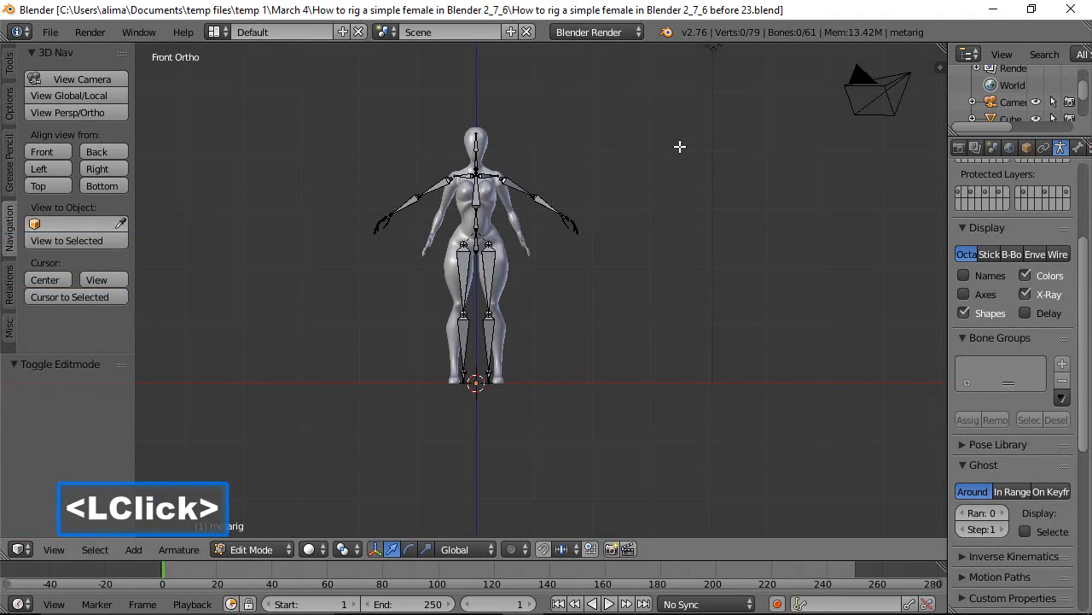
Enable X-Axis Mirror in the armature options.
{"action": "left_click", "coordinate": [9, 104]}
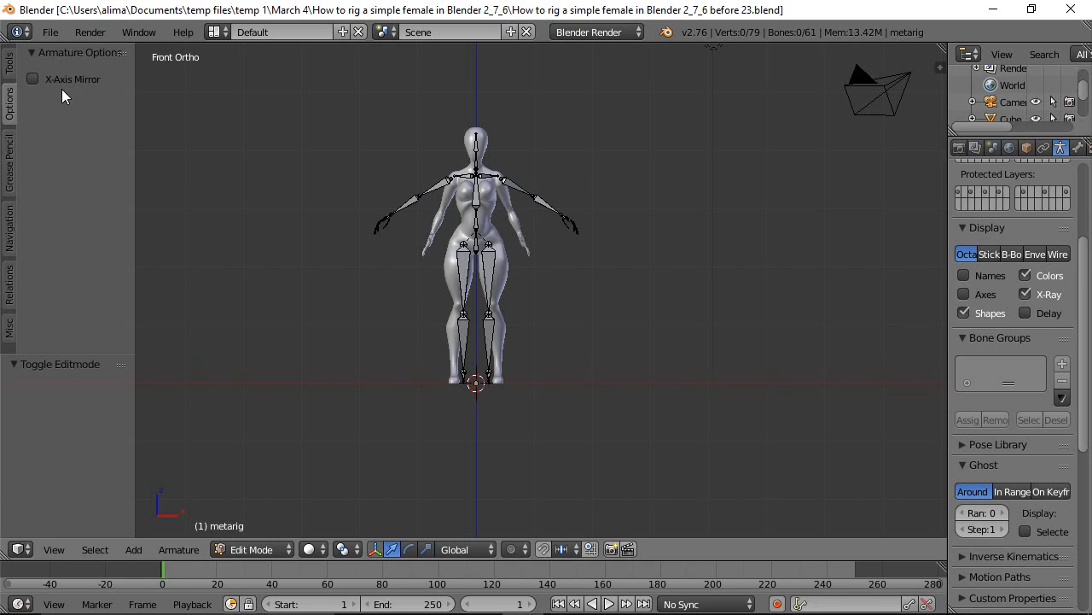
{"action": "left_click", "coordinate": [33, 78]}
Check the Pie Menus Official add-on in the user preferences and try its mode menu by choosing Edit Mode.
{"action": "left_click", "coordinate": [51, 37]}
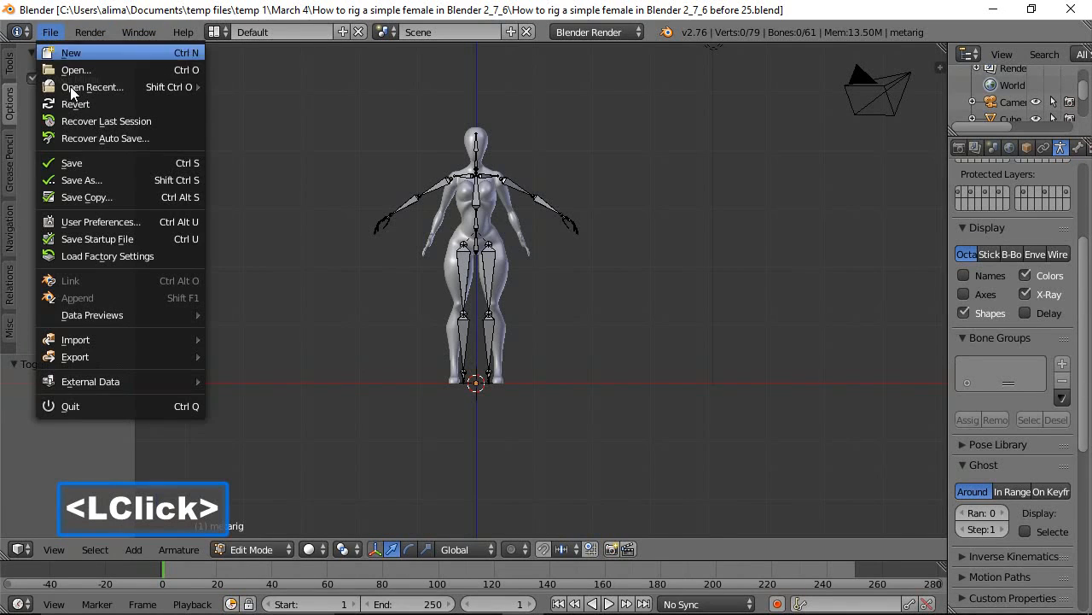
{"action": "left_click", "coordinate": [94, 217]}
{"action": "left_click_drag", "start_coordinate": [685, 71], "coordinate": [670, 398]}
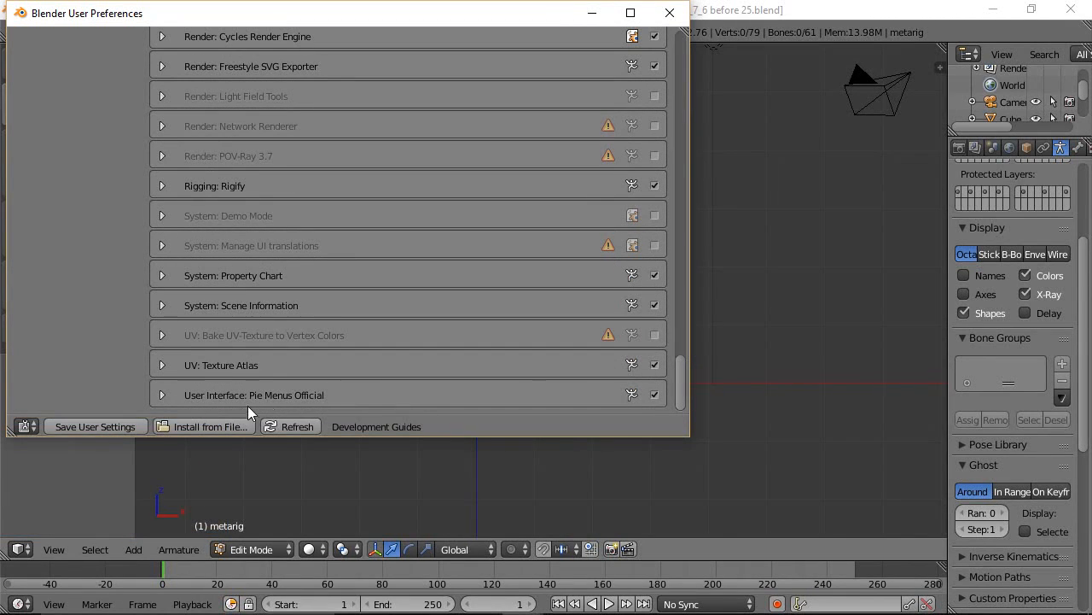
{"action": "left_click", "coordinate": [669, 12]}
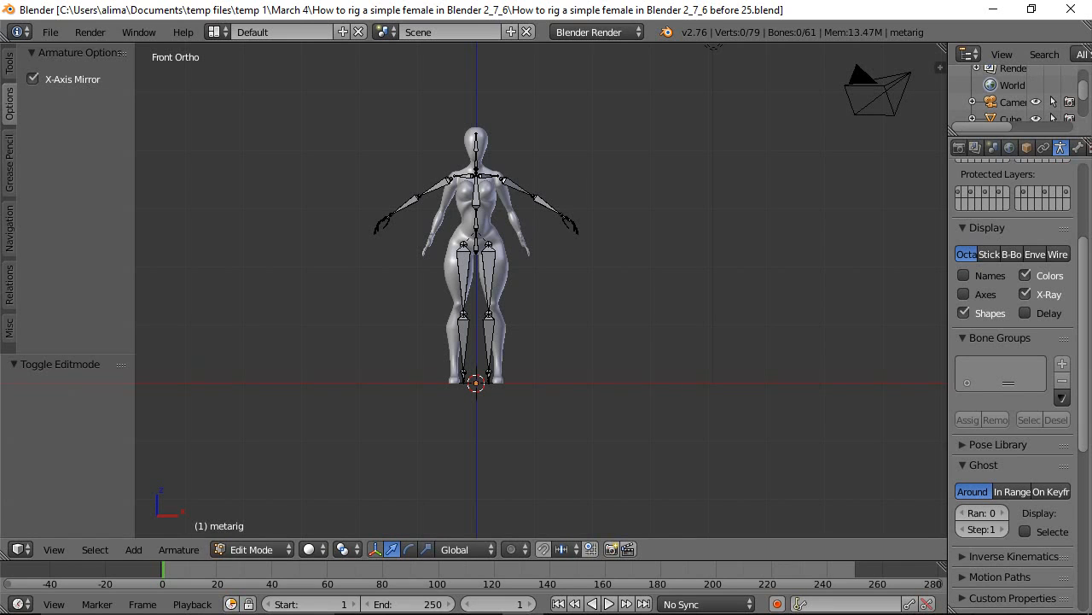
{"action": "left_click", "coordinate": [762, 153]}
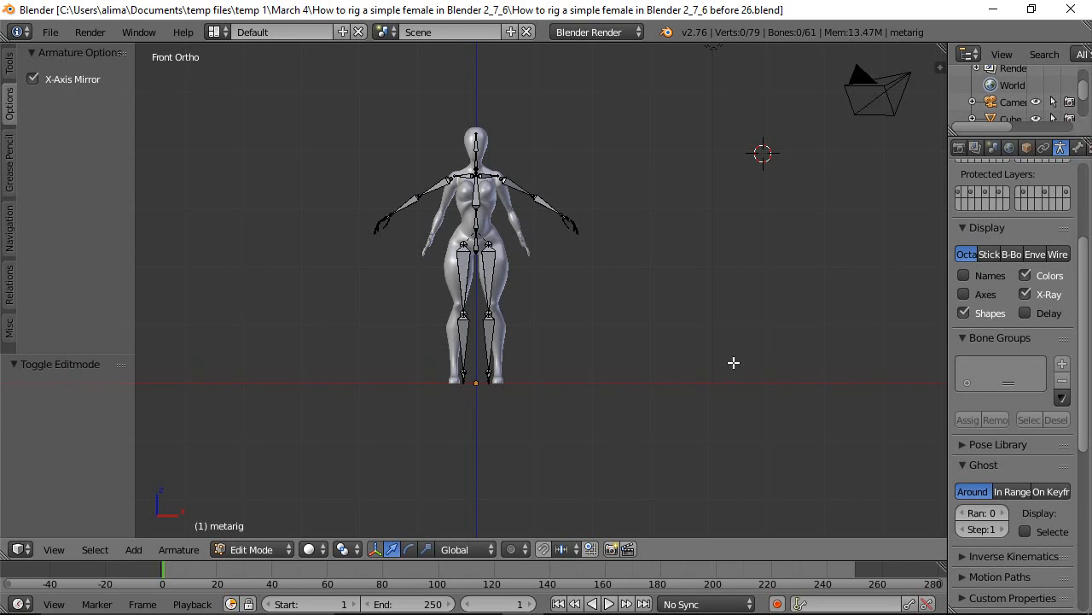
{"action": "key", "text": "Tab"}
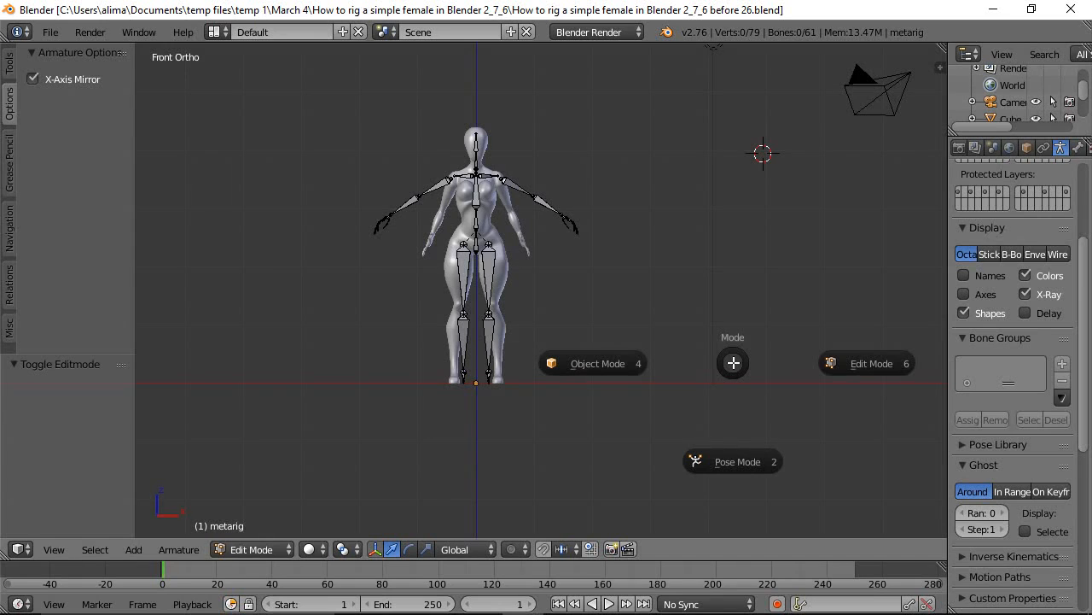
{"action": "left_click", "coordinate": [860, 369]}
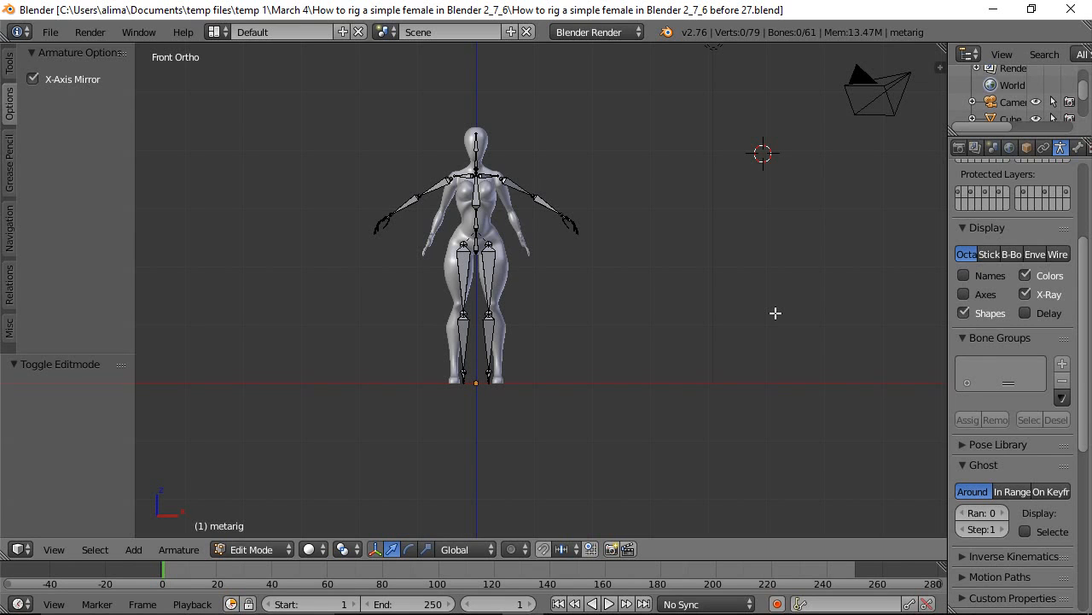
In the right orthographic view, move all metarig bones about 0.375 along Y so the ankles sit inside the mesh's ankles.
{"action": "left_click", "coordinate": [769, 9]}
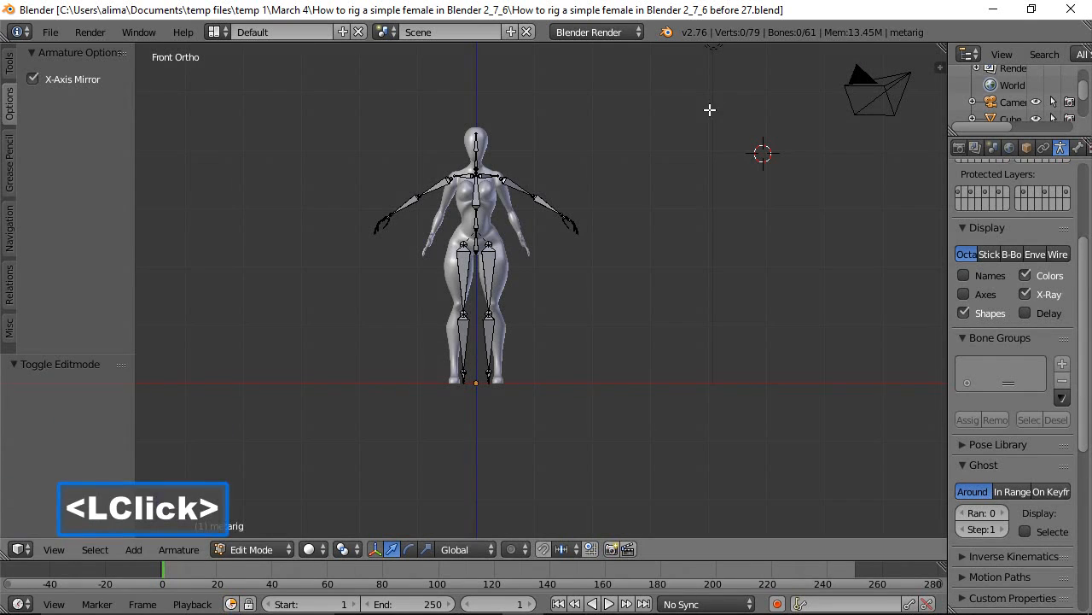
{"action": "left_click", "coordinate": [10, 244]}
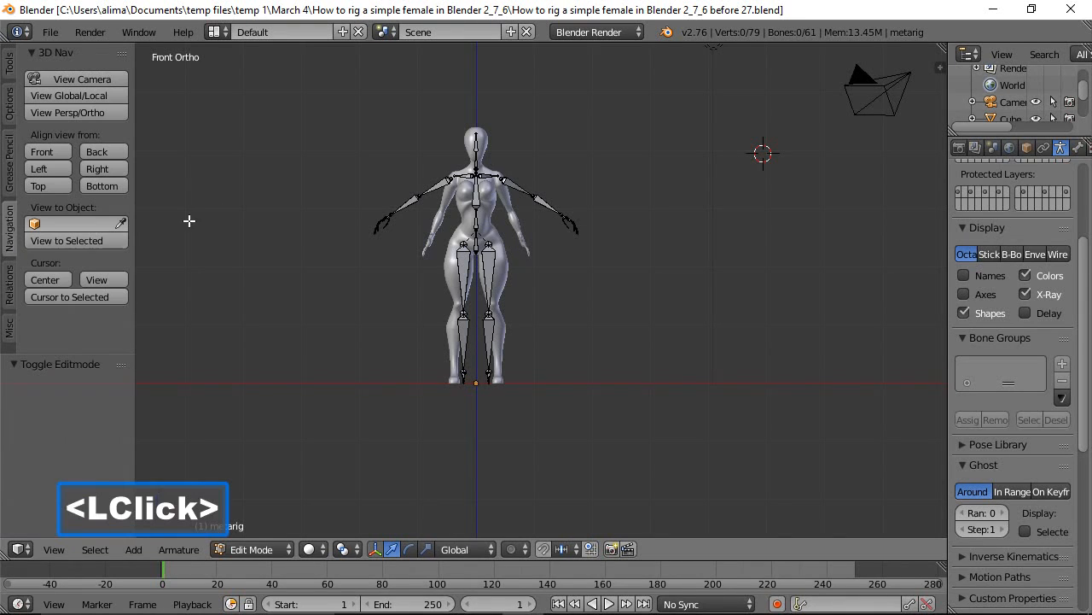
{"action": "left_click", "coordinate": [98, 169]}
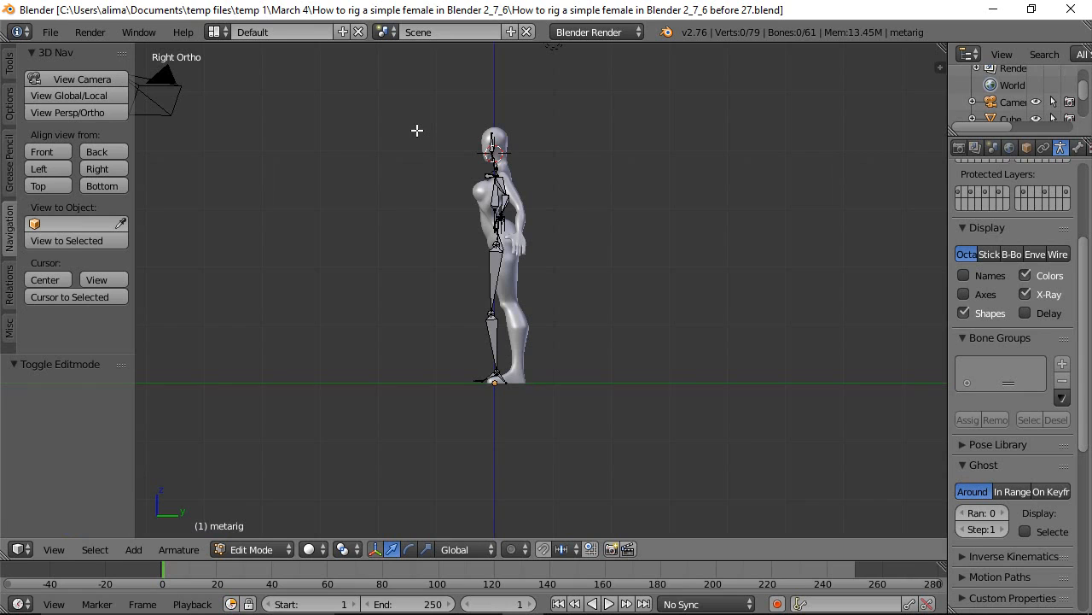
{"action": "key", "text": "b"}
{"action": "left_click_drag", "start_coordinate": [431, 117], "coordinate": [572, 396]}
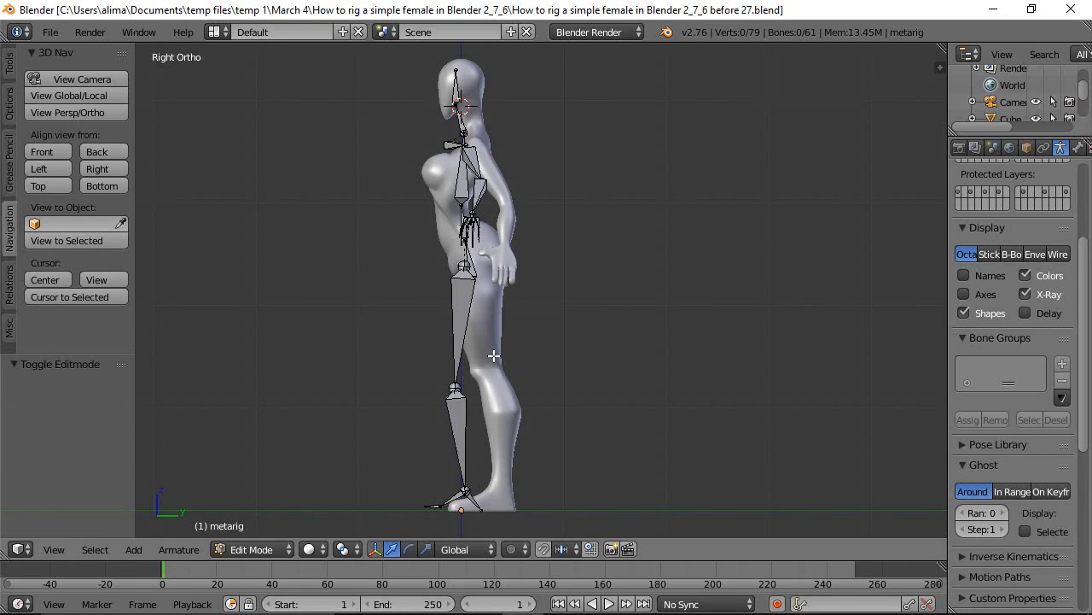
{"action": "key", "text": "a"}
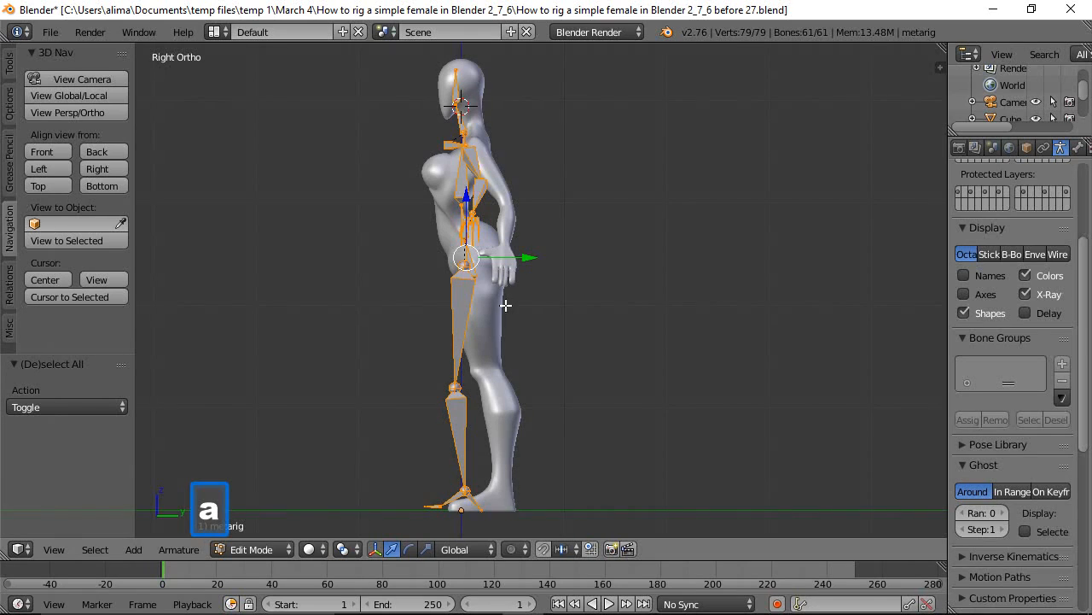
{"action": "left_click_drag", "start_coordinate": [531, 257], "coordinate": [571, 272]}
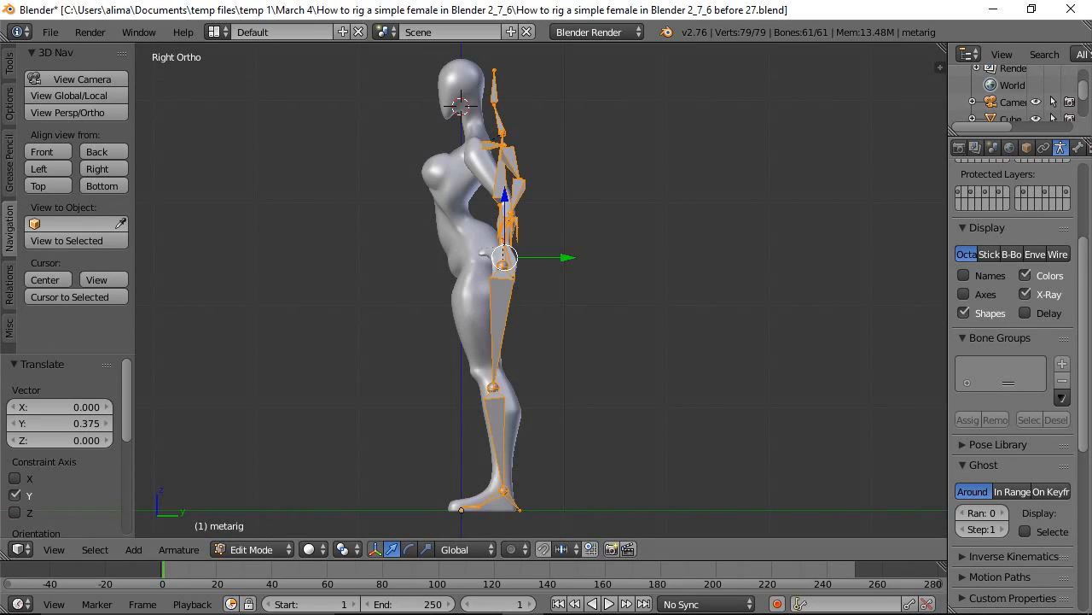
{"action": "left_click", "coordinate": [621, 312]}
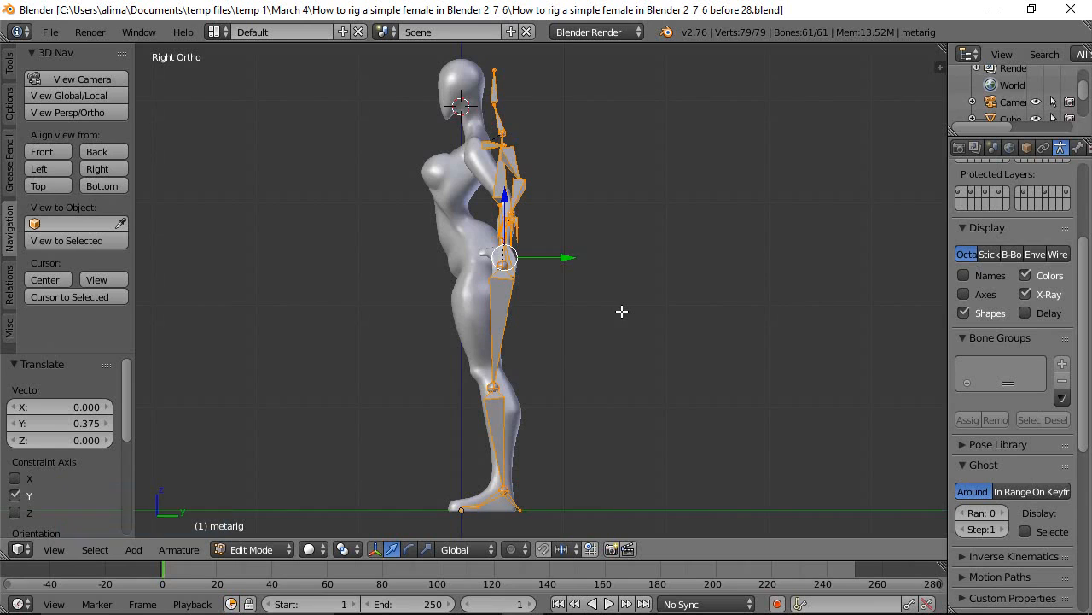
Move the tip of the heel.L bone up along Z and back along Y, behind the foot at about ankle height.
{"action": "left_click", "coordinate": [520, 512]}
{"action": "left_click_drag", "start_coordinate": [518, 455], "coordinate": [518, 438]}
{"action": "left_click_drag", "start_coordinate": [570, 495], "coordinate": [583, 490]}
{"action": "left_click_drag", "start_coordinate": [537, 432], "coordinate": [538, 428]}
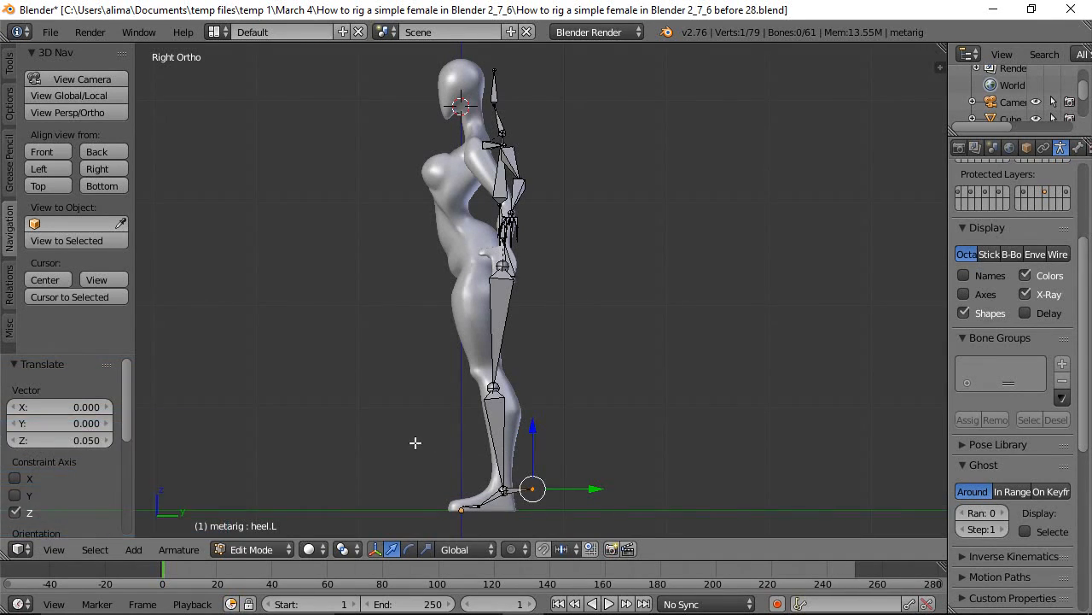
Move the tip of the toe.L bone about 0.119 forward along Y to the front of the mesh's foot.
{"action": "key", "text": "b"}
{"action": "left_click_drag", "start_coordinate": [409, 439], "coordinate": [579, 524]}
{"action": "key", "text": "KP_3"}
{"action": "key", "text": "KP_Decimal"}
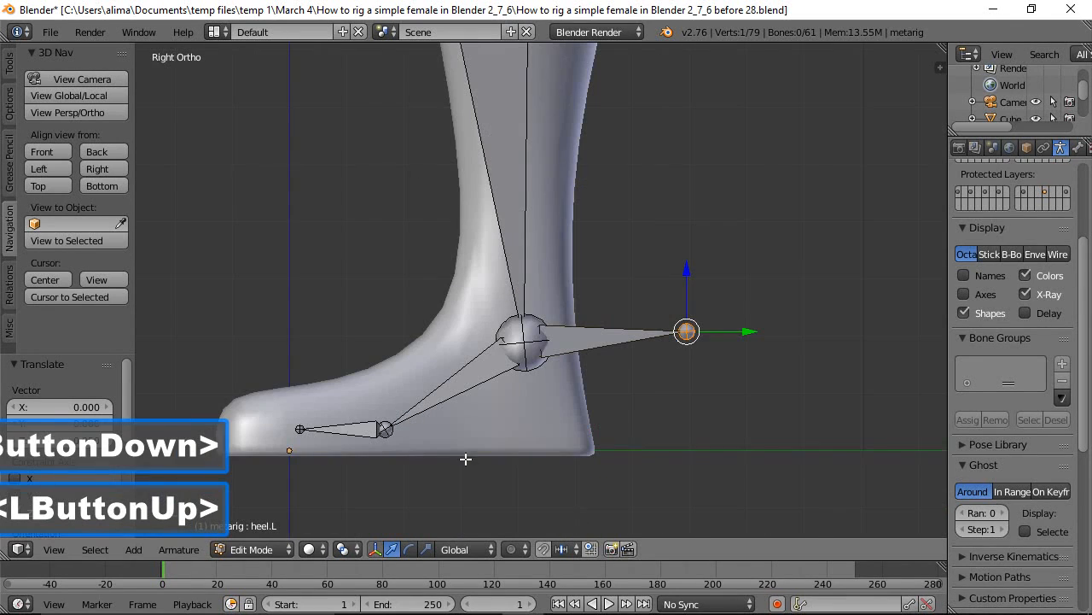
{"action": "left_click", "coordinate": [305, 428]}
{"action": "left_click_drag", "start_coordinate": [367, 432], "coordinate": [304, 432]}
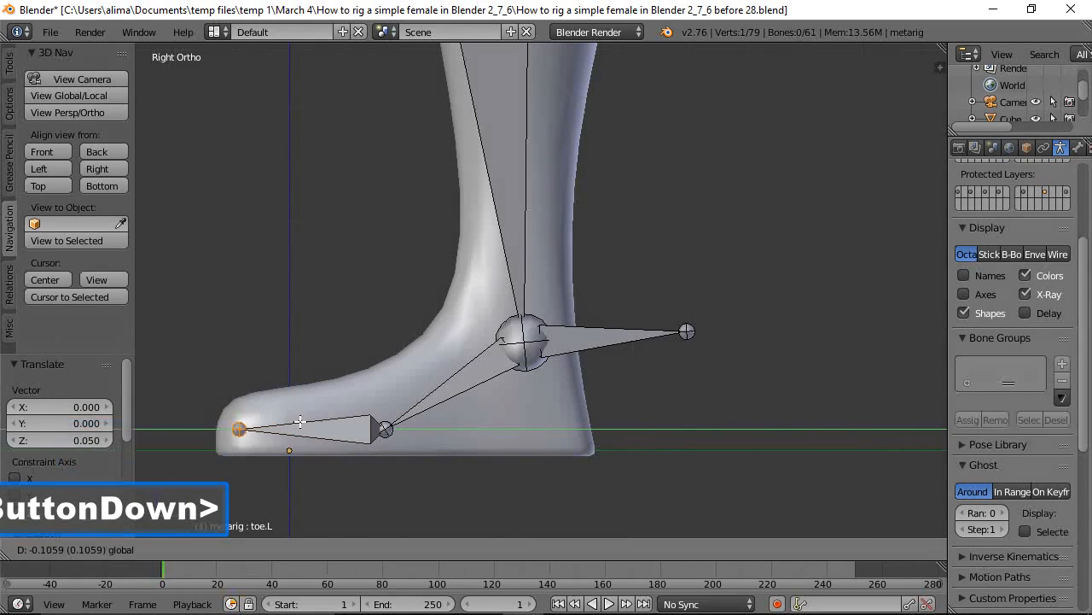
Move the ankle joint at the end of the shin.L bone about 0.034 back along Y toward the rear of the ankle.
{"action": "left_click", "coordinate": [511, 342]}
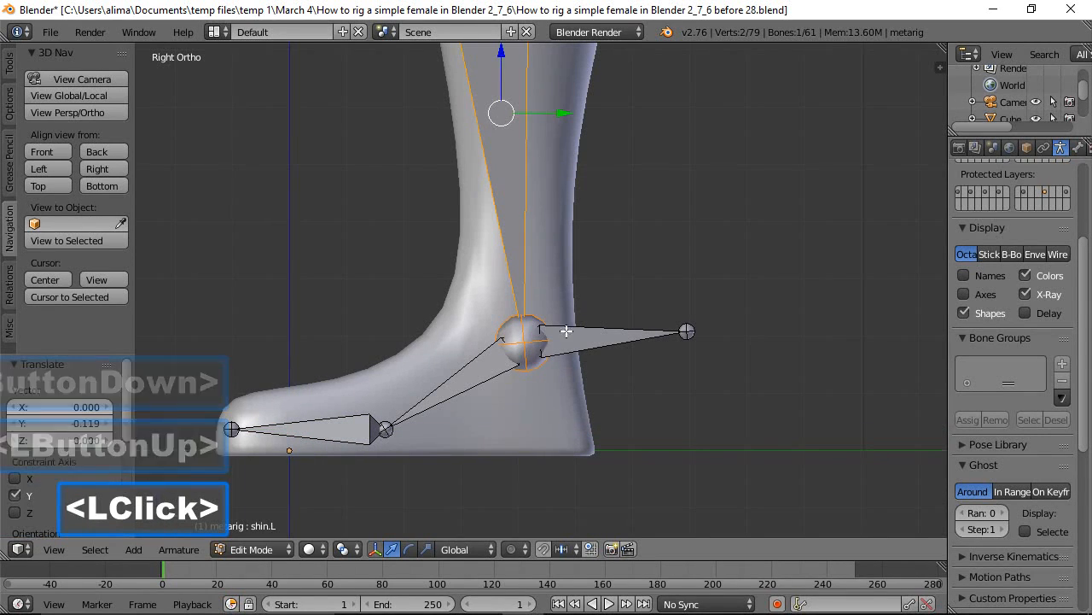
{"action": "left_click", "coordinate": [523, 342]}
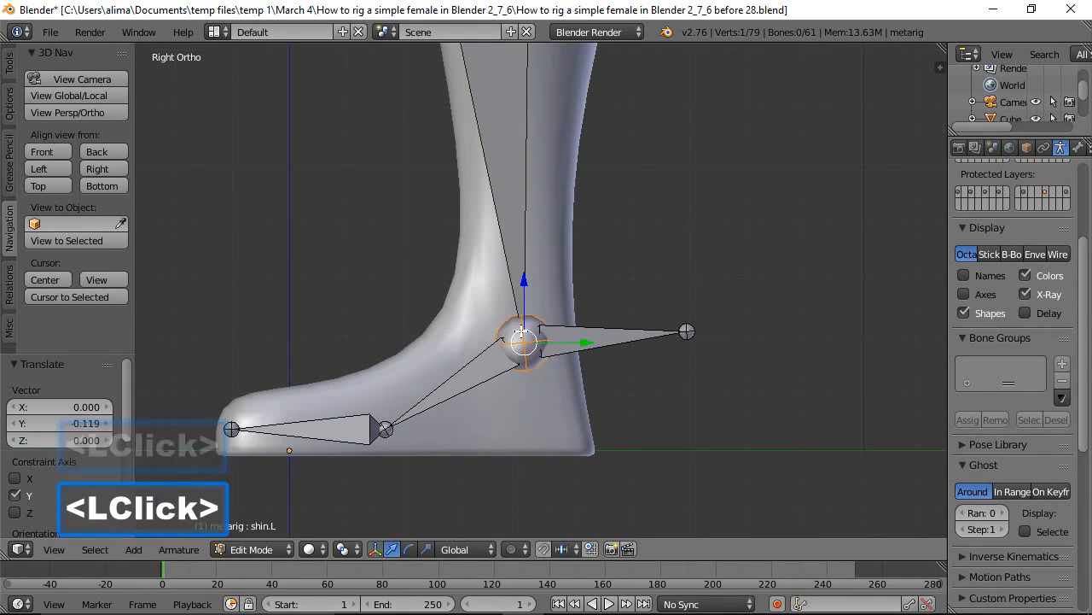
{"action": "left_click_drag", "start_coordinate": [581, 346], "coordinate": [600, 337]}
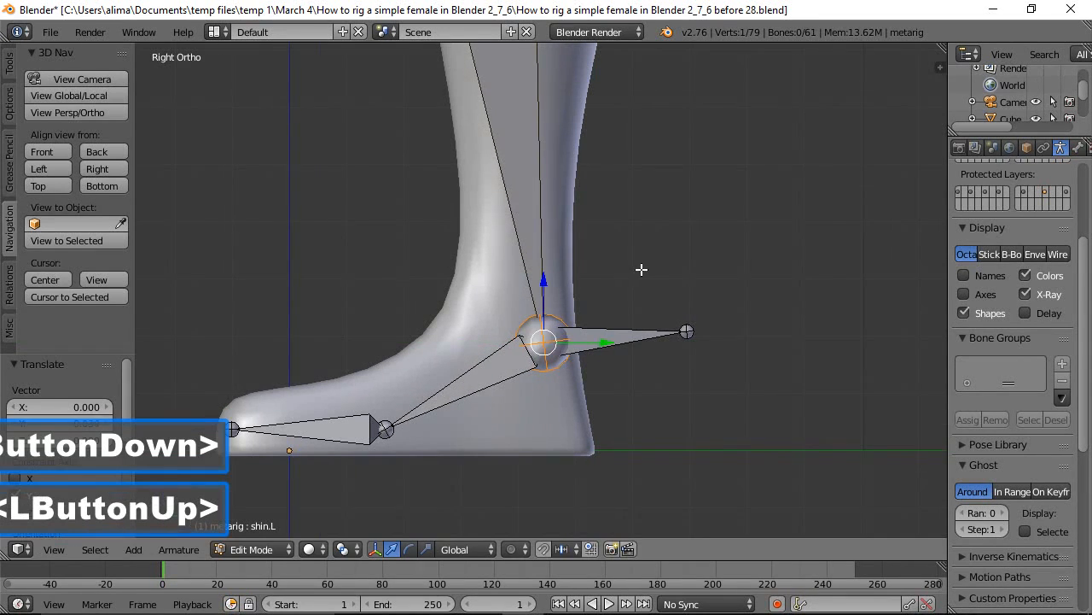
Move the left knee joint up and forward into the mesh's knee, and the thigh.L bone's upper joint forward along Y into the hip.
{"action": "scroll", "coordinate": [643, 272], "scroll_direction": "down", "scroll_amount": 7}
{"action": "scroll", "coordinate": [644, 272], "scroll_direction": "down", "scroll_amount": 1}
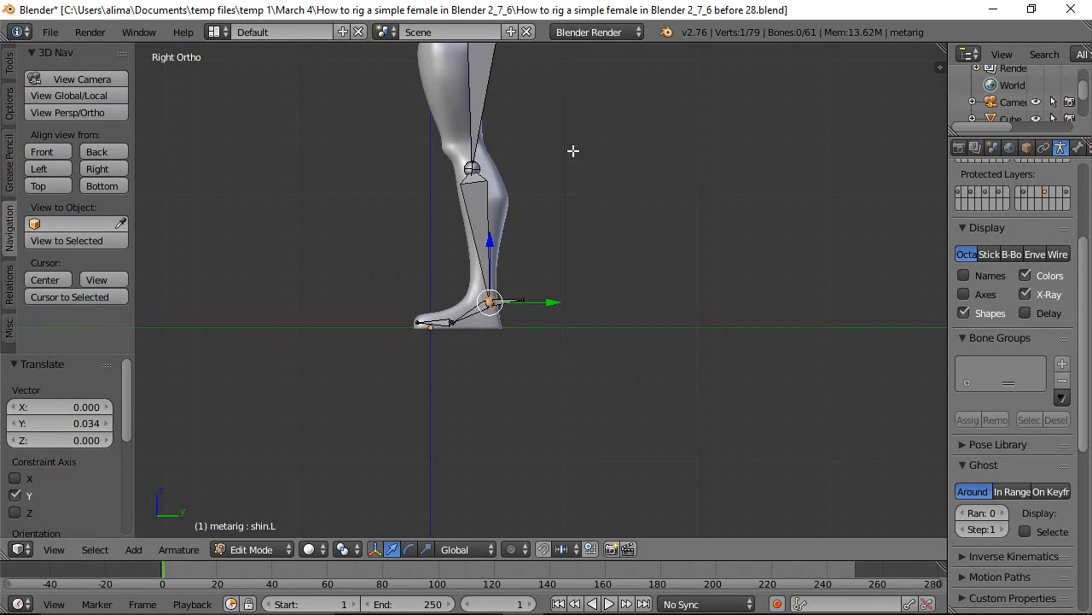
{"action": "middle_click_drag", "start_coordinate": [580, 115], "coordinate": [613, 267], "text": "shift"}
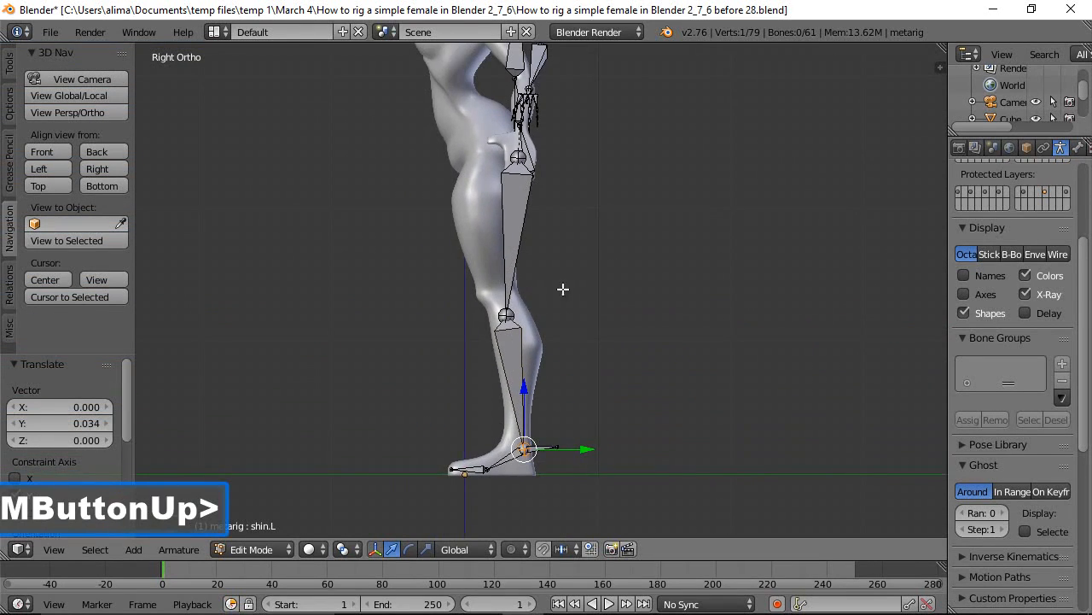
{"action": "left_click", "coordinate": [506, 315]}
{"action": "left_click_drag", "start_coordinate": [508, 256], "coordinate": [545, 304]}
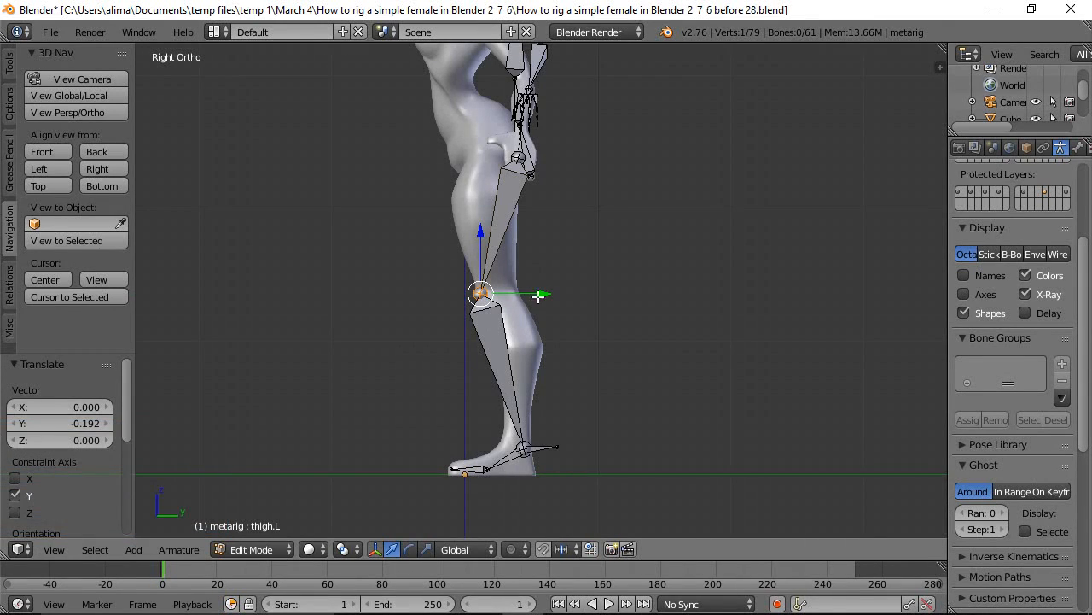
{"action": "left_click_drag", "start_coordinate": [539, 294], "coordinate": [547, 290]}
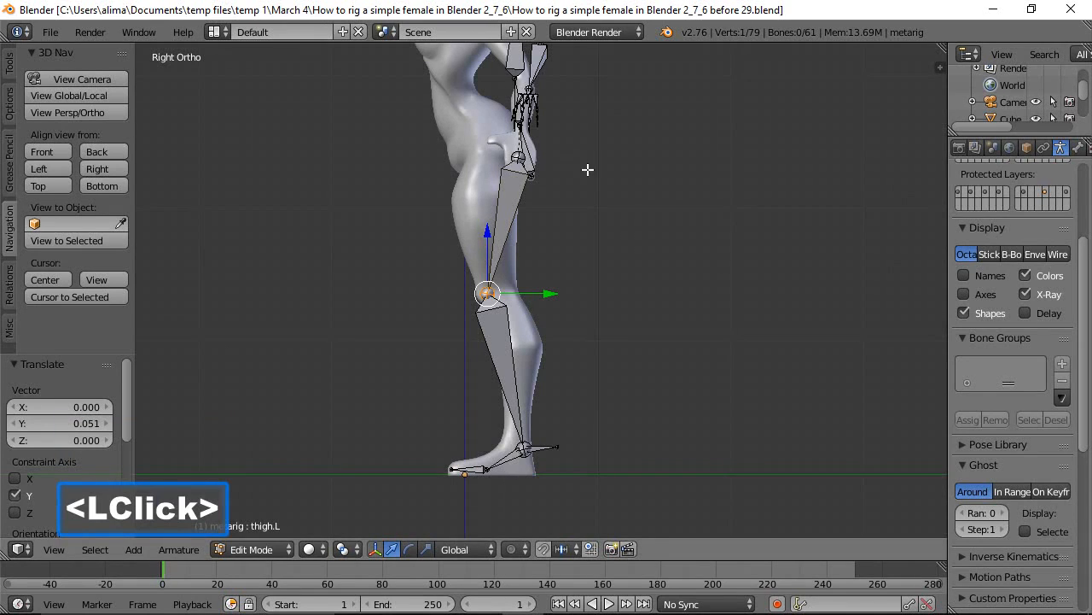
{"action": "left_click", "coordinate": [518, 156]}
{"action": "left_click_drag", "start_coordinate": [582, 157], "coordinate": [546, 158]}
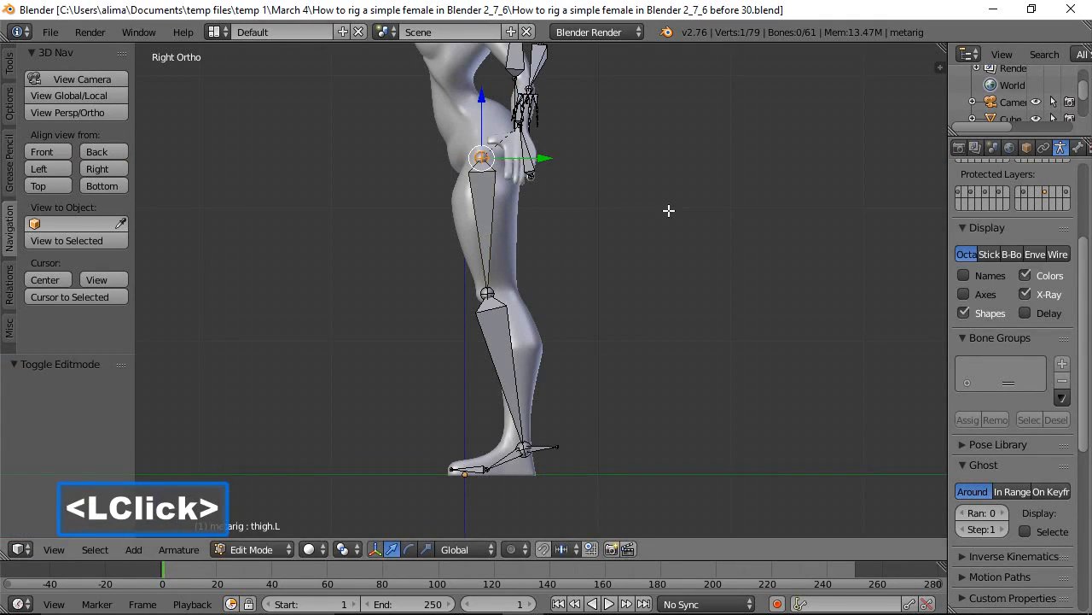
Select all upper-body bones without the hip joint and move them forward along Y into the torso and head.
{"action": "scroll", "coordinate": [669, 210], "scroll_direction": "down", "scroll_amount": 2}
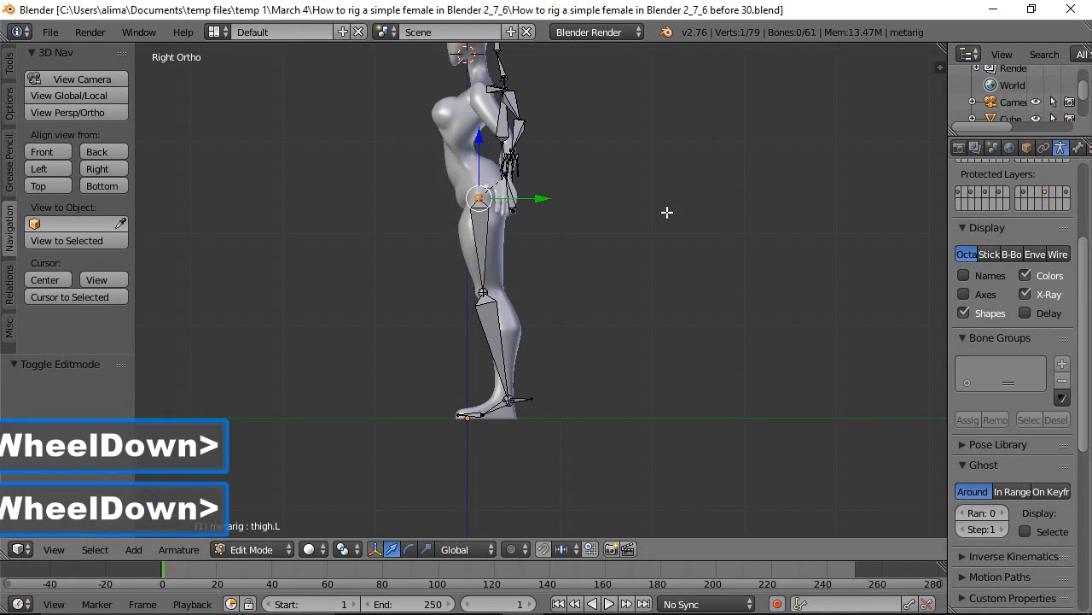
{"action": "middle_click_drag", "start_coordinate": [656, 137], "coordinate": [665, 226], "text": "shift"}
{"action": "key", "text": "ctrl"}
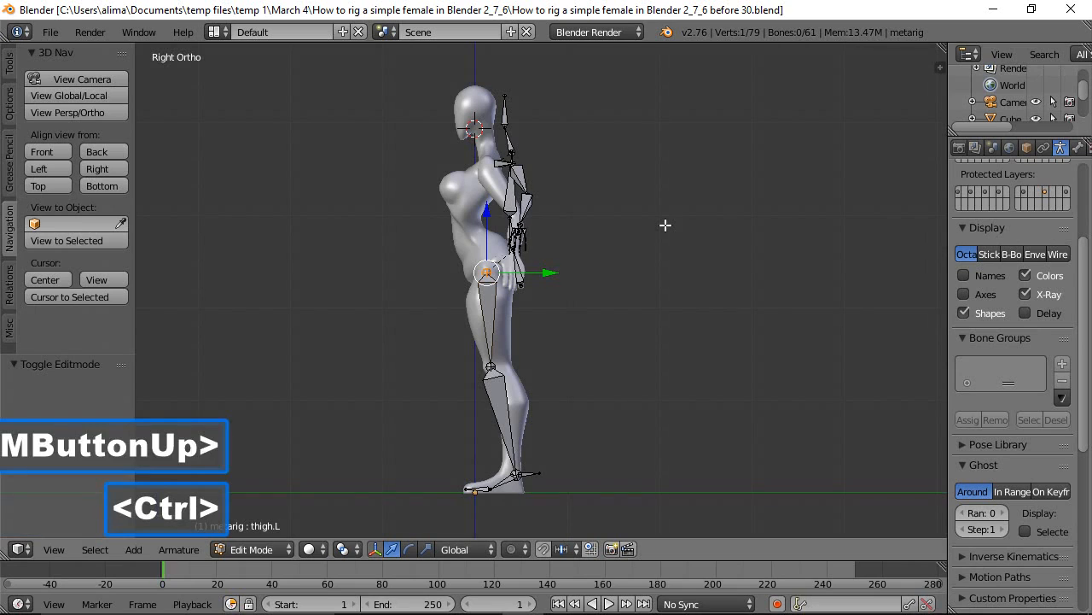
{"action": "mouse_move", "coordinate": [666, 224]}
{"action": "left_mouse_down", "text": "ctrl"}
{"action": "mouse_move", "coordinate": [623, 125]}
{"action": "mouse_move", "coordinate": [507, 80]}
{"action": "mouse_move", "coordinate": [479, 152]}
{"action": "mouse_move", "coordinate": [502, 253]}
{"action": "mouse_move", "coordinate": [515, 293]}
{"action": "mouse_move", "coordinate": [580, 321]}
{"action": "left_mouse_up", "text": "ctrl"}
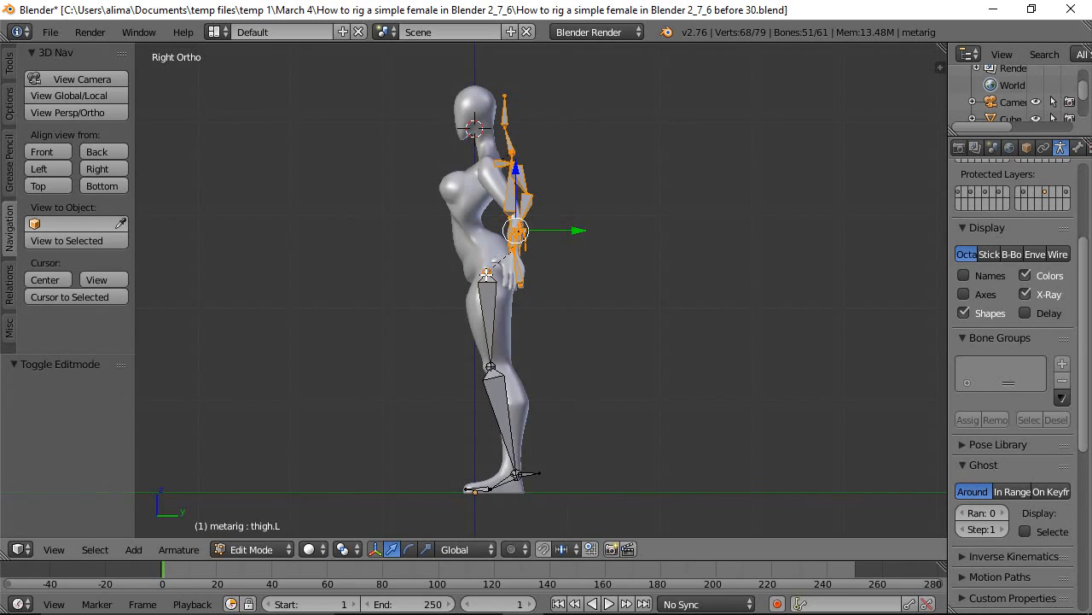
{"action": "key", "text": "c"}
{"action": "middle_click", "coordinate": [485, 275]}
{"action": "right_click", "coordinate": [484, 275]}
{"action": "left_click_drag", "start_coordinate": [577, 230], "coordinate": [549, 237]}
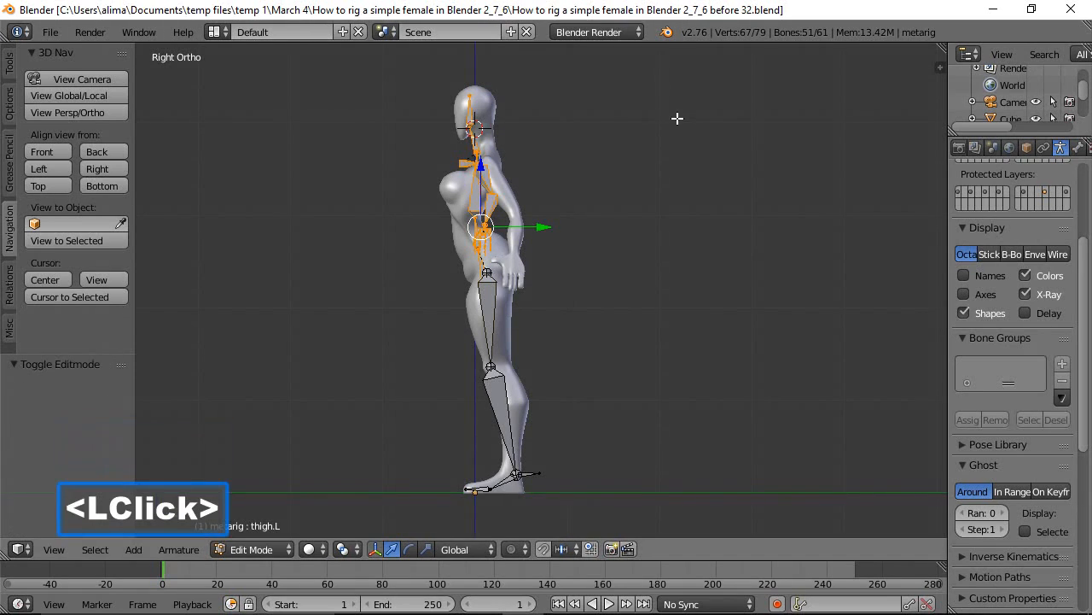
Move the joint between the neck and head bones about 0.139 back along Y into the mesh's neck.
{"action": "key", "text": "a"}
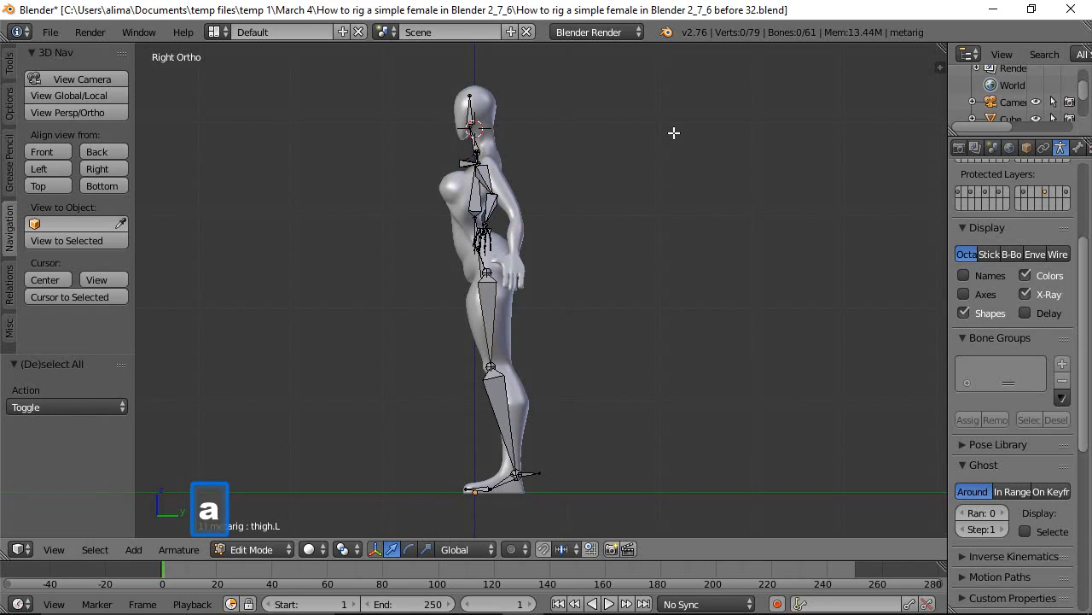
{"action": "key", "text": "b"}
{"action": "left_click_drag", "start_coordinate": [406, 71], "coordinate": [555, 258]}
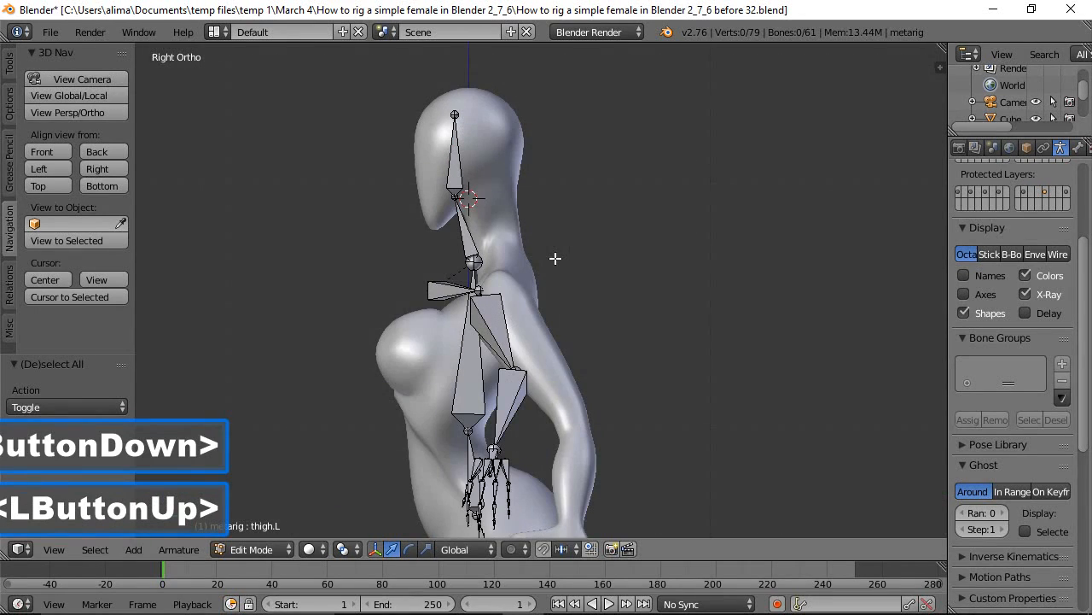
{"action": "left_click", "coordinate": [455, 197]}
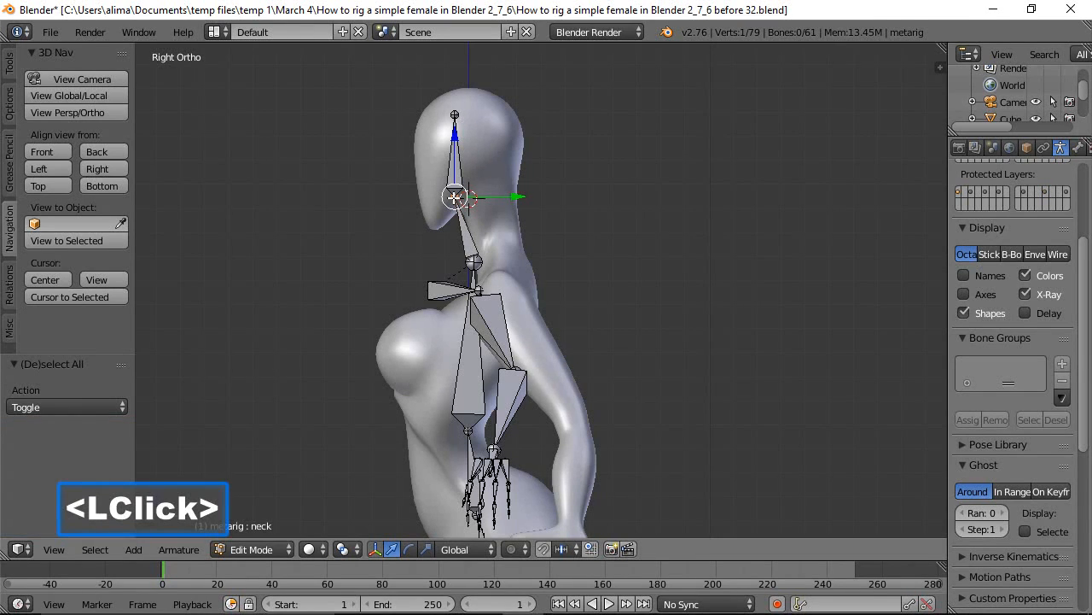
{"action": "left_click_drag", "start_coordinate": [512, 197], "coordinate": [550, 191]}
Shift the neck bone slightly back along Y and move its base joint further back inside the lower neck.
{"action": "left_click", "coordinate": [483, 238]}
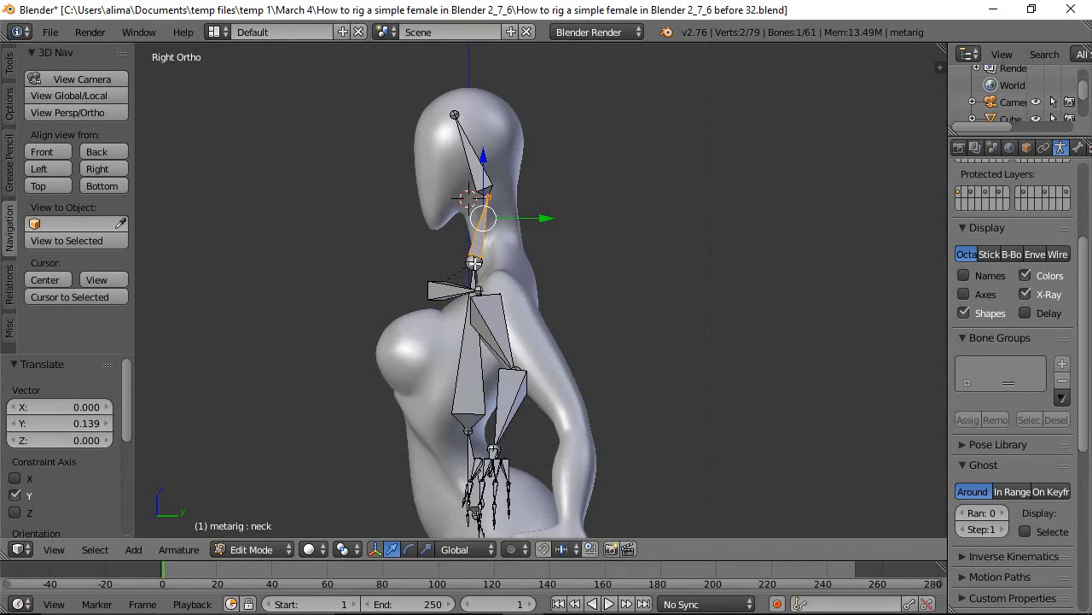
{"action": "left_click_drag", "start_coordinate": [539, 218], "coordinate": [549, 219]}
{"action": "left_click", "coordinate": [493, 268]}
{"action": "left_click_drag", "start_coordinate": [539, 265], "coordinate": [568, 254]}
Move the joint between the neck and head bones slightly forward along Y, and nudge the head bone's tip forward.
{"action": "left_click", "coordinate": [494, 196]}
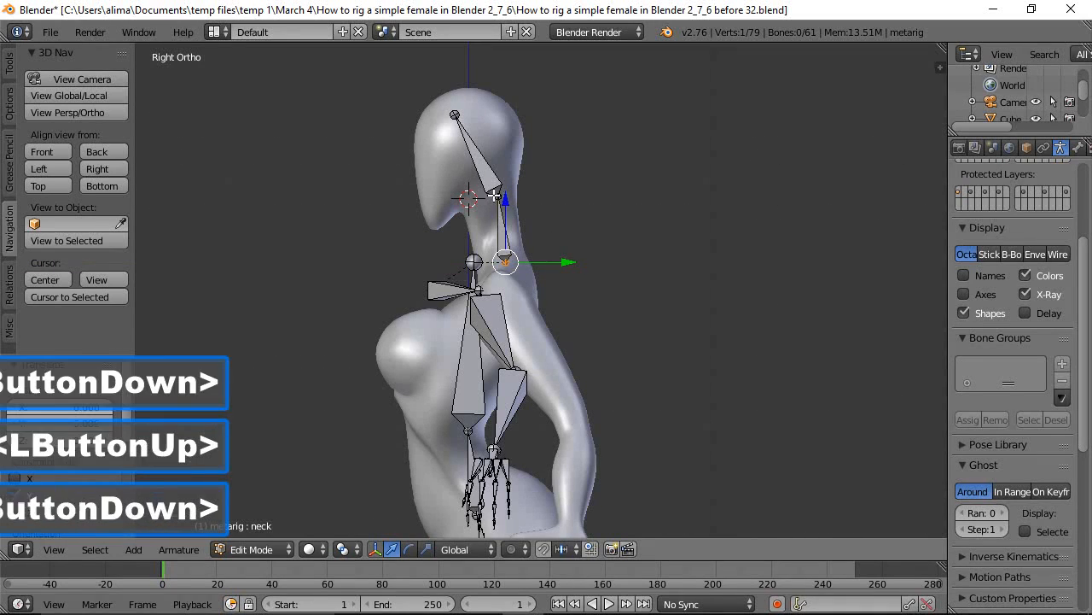
{"action": "left_click_drag", "start_coordinate": [556, 196], "coordinate": [551, 205]}
{"action": "left_click", "coordinate": [455, 115]}
{"action": "left_click_drag", "start_coordinate": [506, 122], "coordinate": [518, 120]}
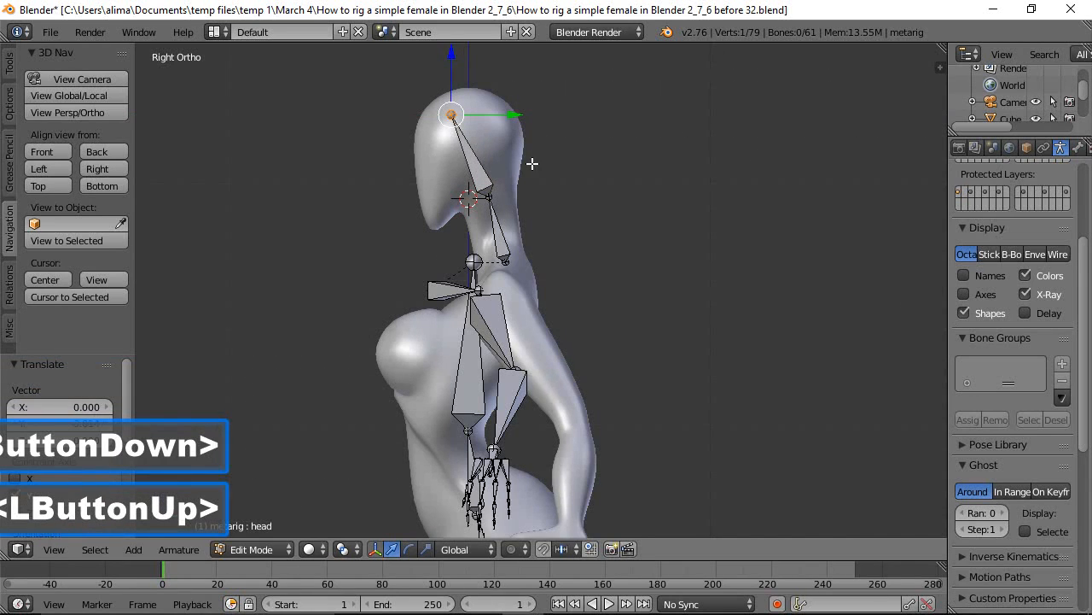
Move the chest bone's upper joint back along Y, and the joint between spine and chest about 0.064 forward.
{"action": "left_click", "coordinate": [474, 262]}
{"action": "left_click_drag", "start_coordinate": [525, 262], "coordinate": [541, 261]}
{"action": "left_click", "coordinate": [468, 430]}
{"action": "left_click_drag", "start_coordinate": [524, 430], "coordinate": [510, 432]}
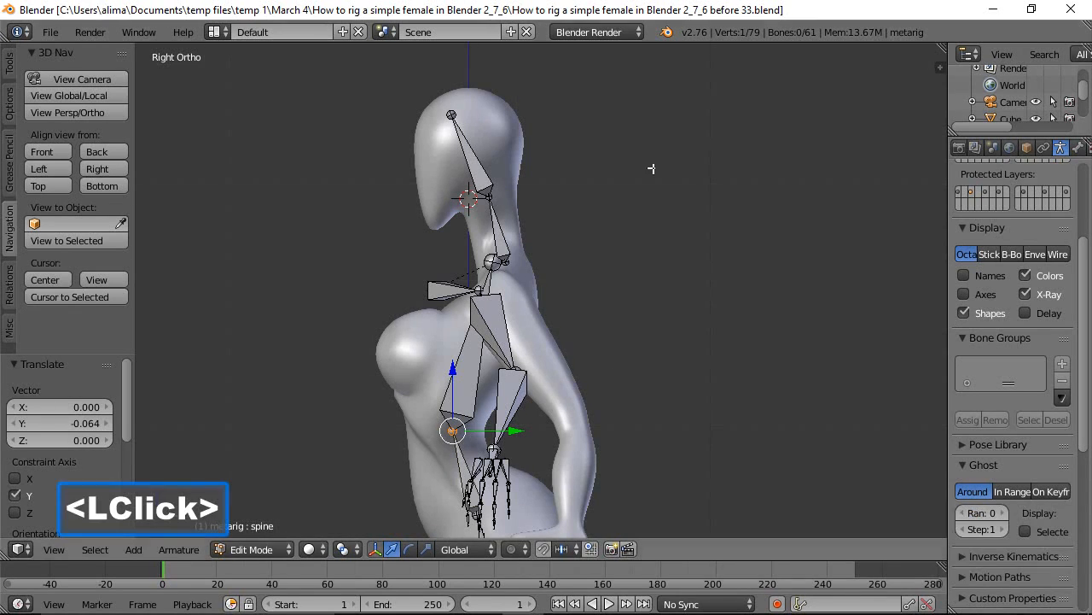
{"action": "key", "text": "a"}
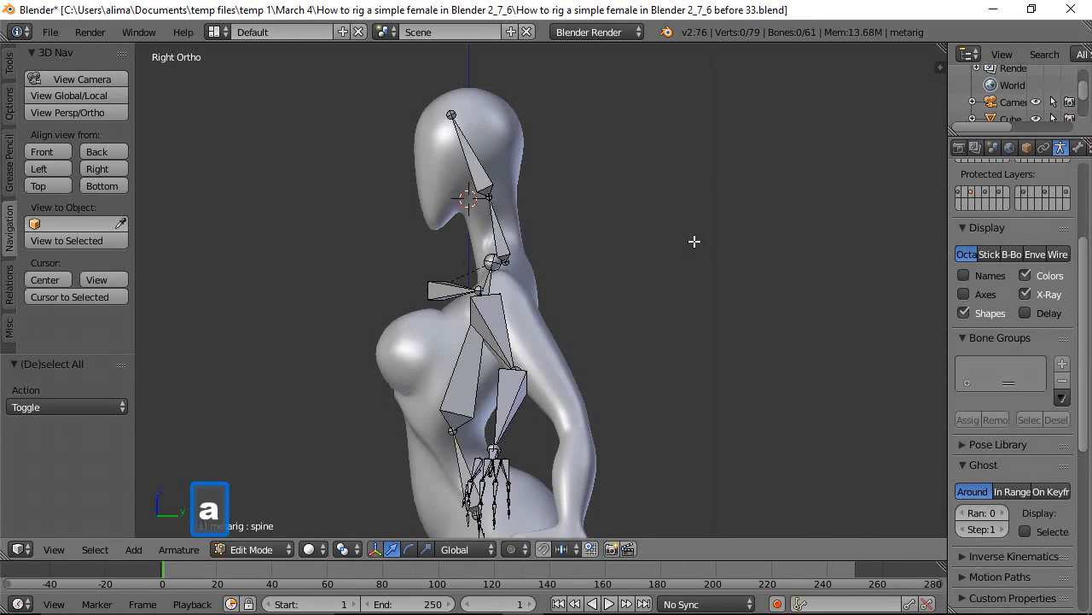
Switch to the front orthographic view and display the feet and lower legs in wireframe shading.
{"action": "left_click", "coordinate": [49, 151]}
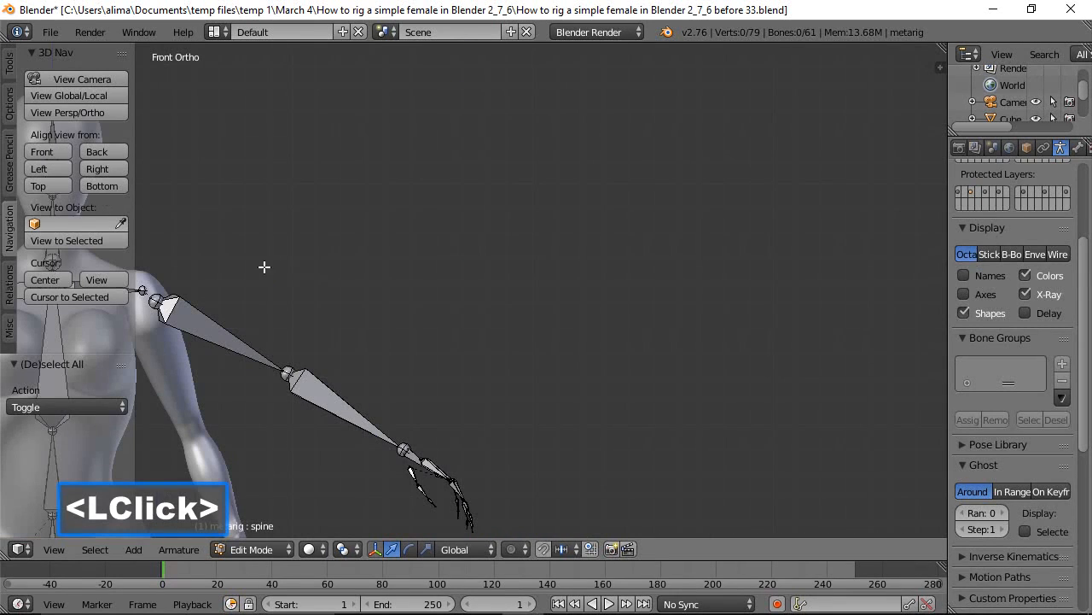
{"action": "middle_click_drag", "start_coordinate": [302, 288], "coordinate": [713, 253], "text": "shift"}
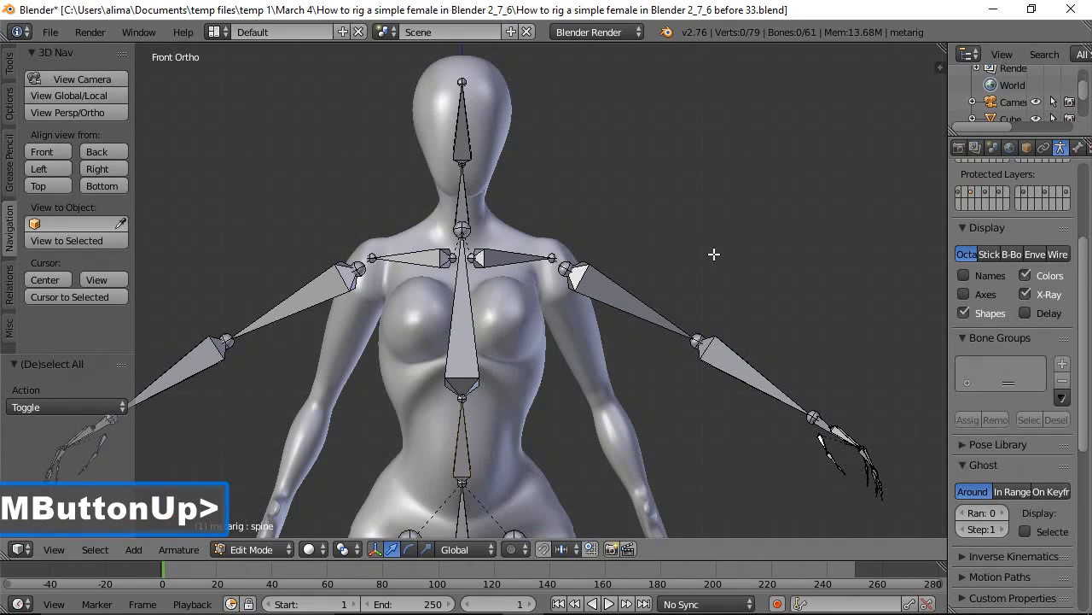
{"action": "scroll", "coordinate": [713, 253], "scroll_direction": "down", "scroll_amount": 4}
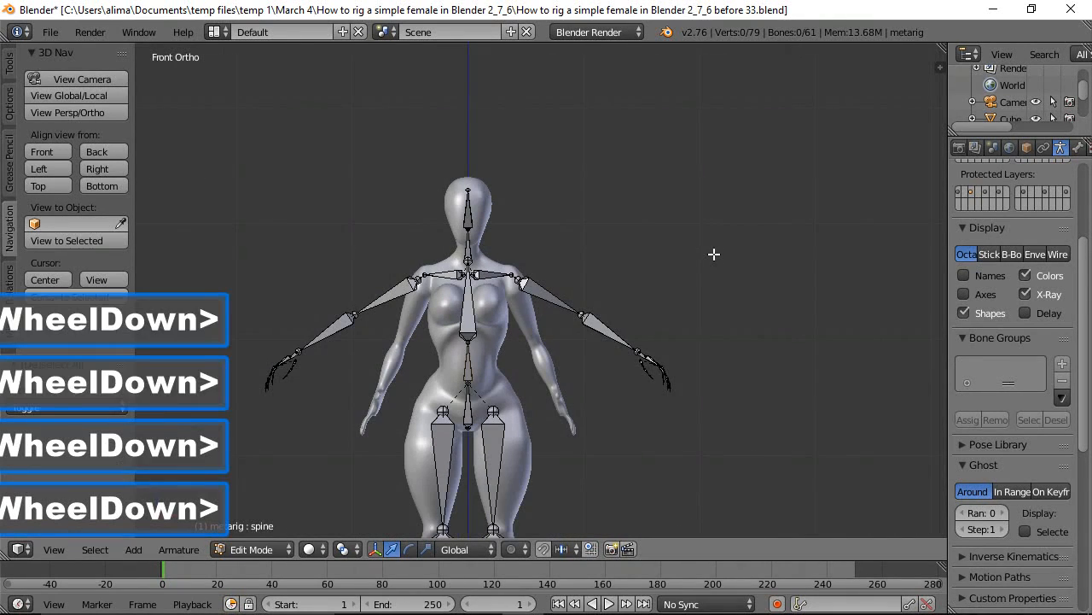
{"action": "middle_click_drag", "start_coordinate": [668, 378], "coordinate": [714, 281], "text": "shift"}
{"action": "scroll", "coordinate": [714, 281], "scroll_direction": "down", "scroll_amount": 2}
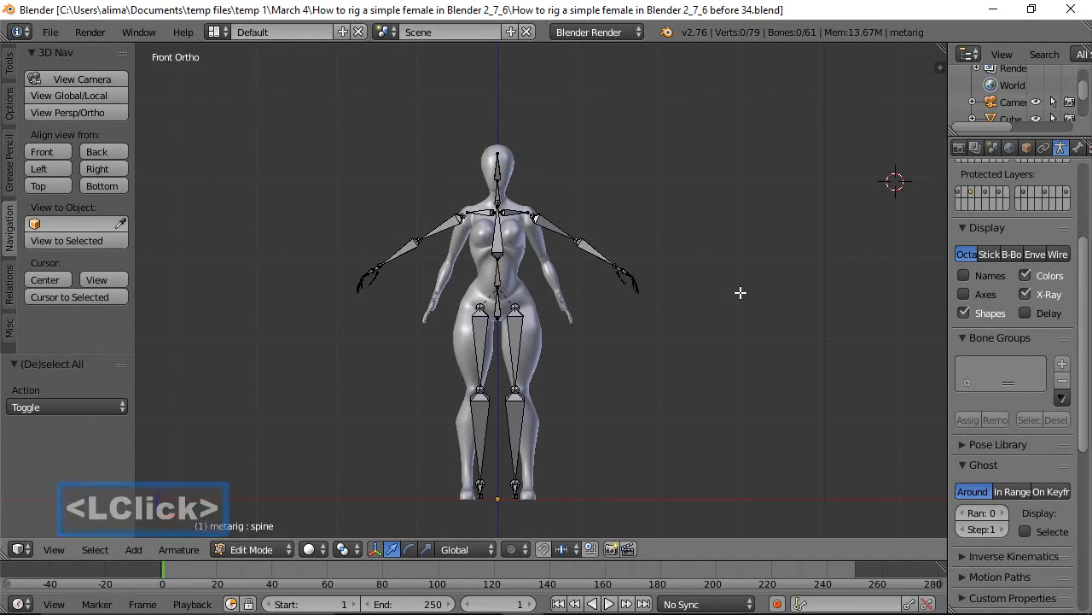
{"action": "key", "text": "b"}
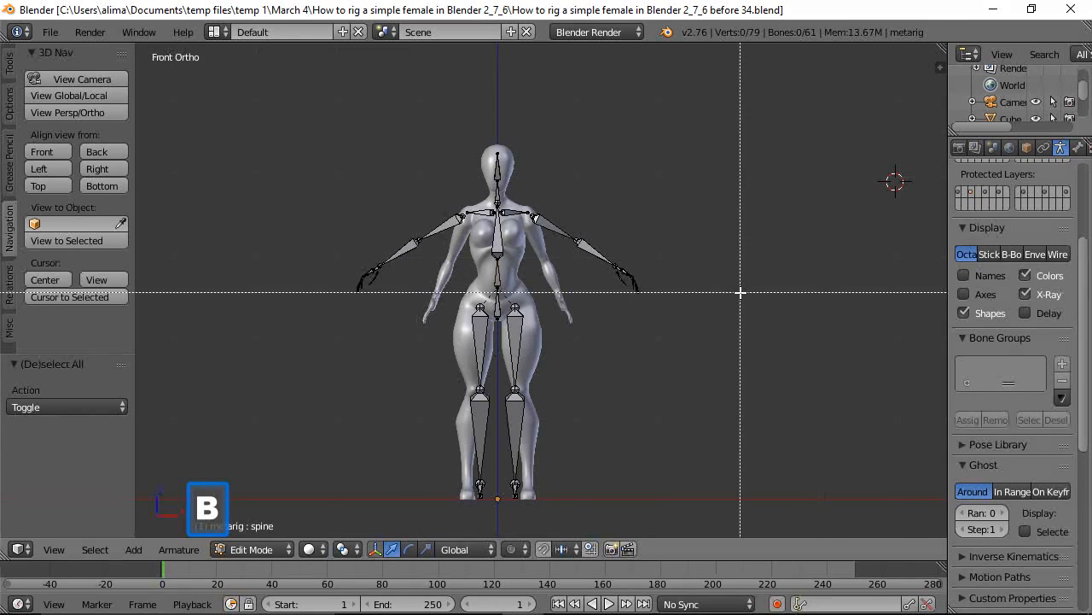
{"action": "left_click_drag", "start_coordinate": [385, 425], "coordinate": [588, 521]}
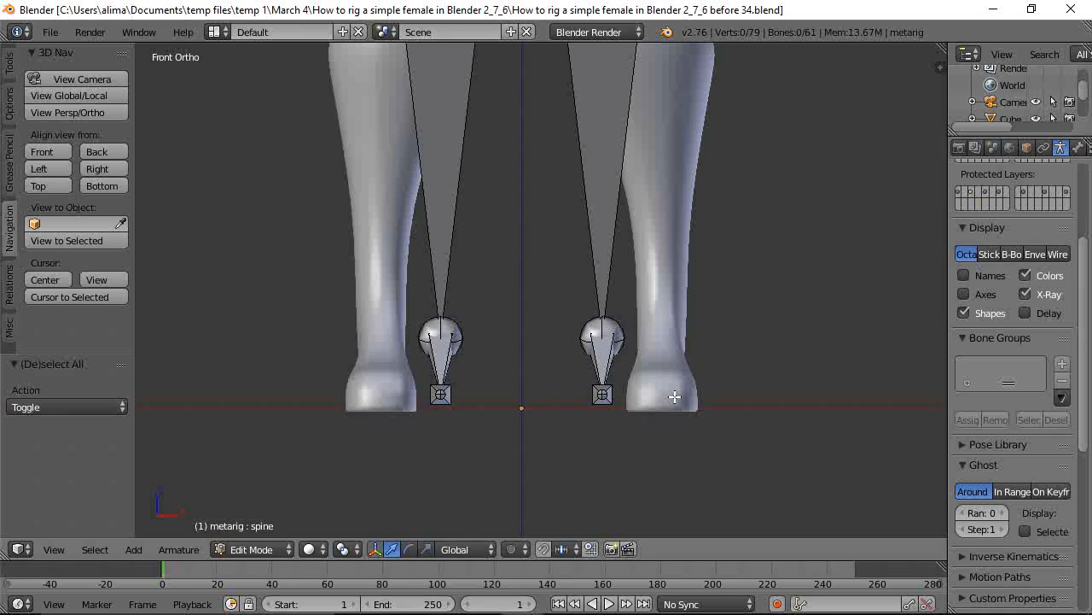
{"action": "key", "text": "z"}
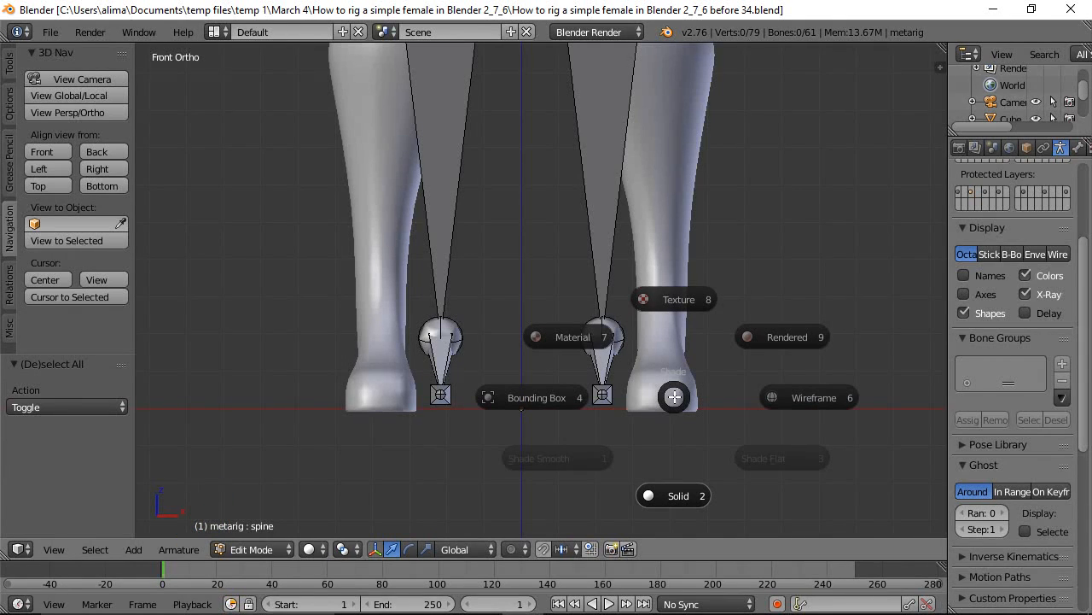
{"action": "left_click", "coordinate": [798, 398]}
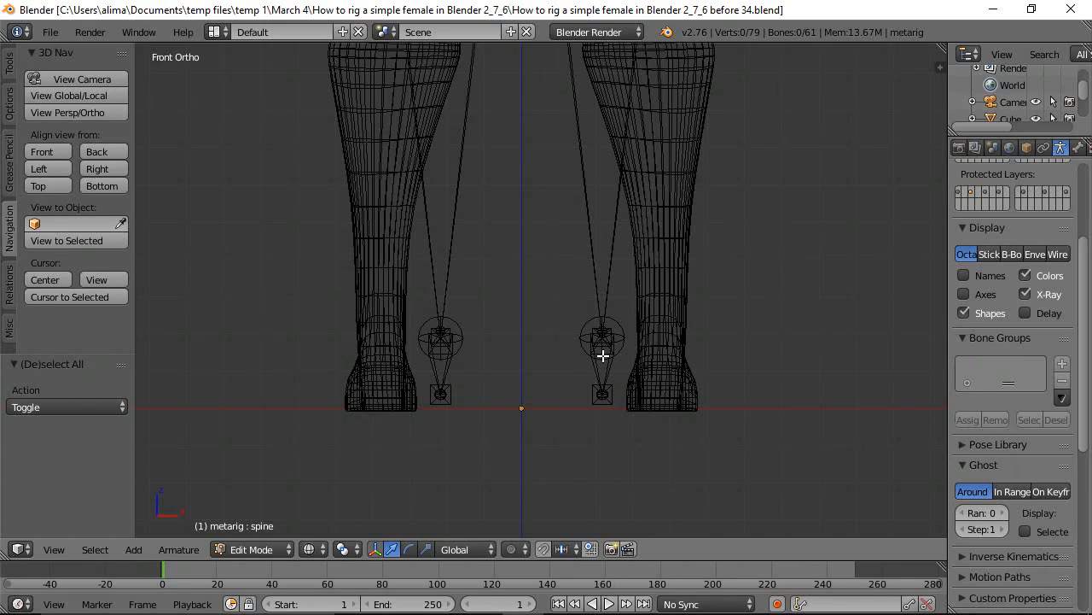
Select all left foot bones including the ankle joint, move them about 0.165 along X into the mesh's foot, and deselect everything.
{"action": "key", "text": "b"}
{"action": "left_click_drag", "start_coordinate": [553, 289], "coordinate": [654, 422]}
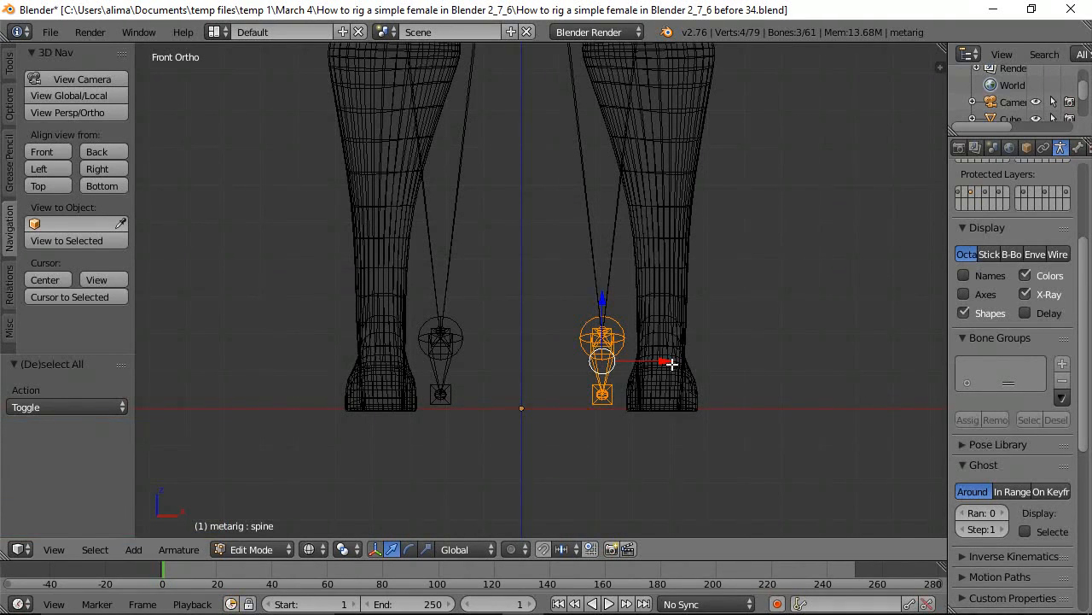
{"action": "left_click_drag", "start_coordinate": [665, 361], "coordinate": [725, 345]}
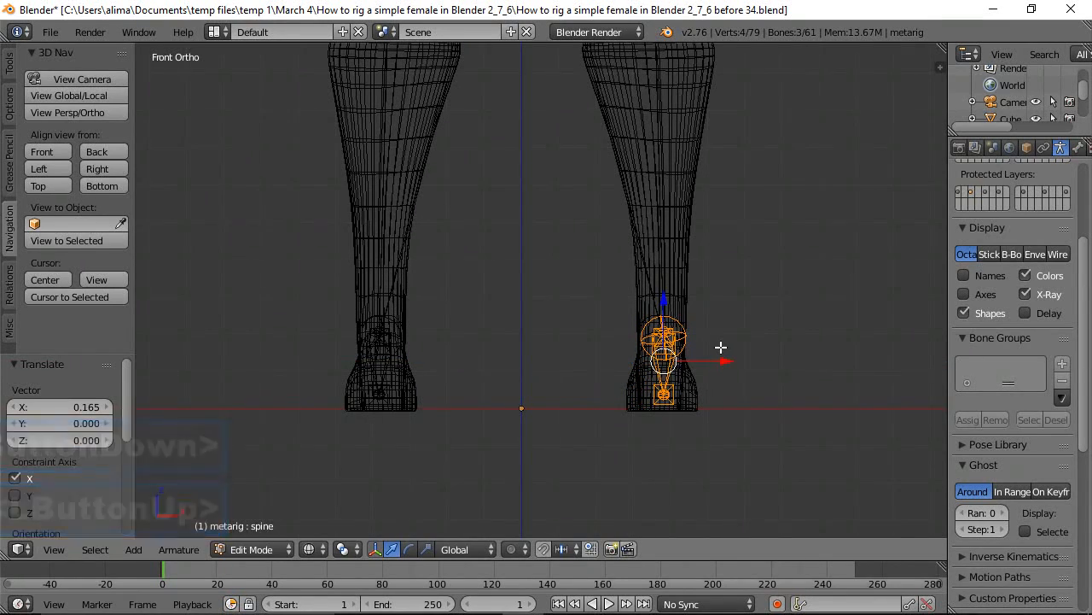
{"action": "key", "text": "a"}
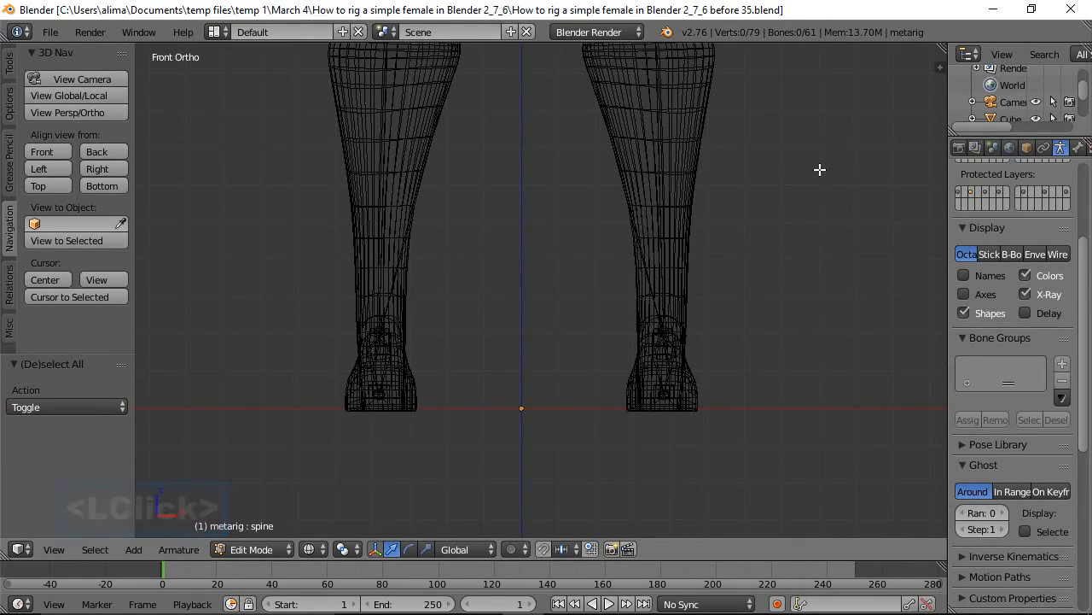
Return the viewport to solid shading.
{"action": "key", "text": "z"}
{"action": "left_click", "coordinate": [826, 270]}
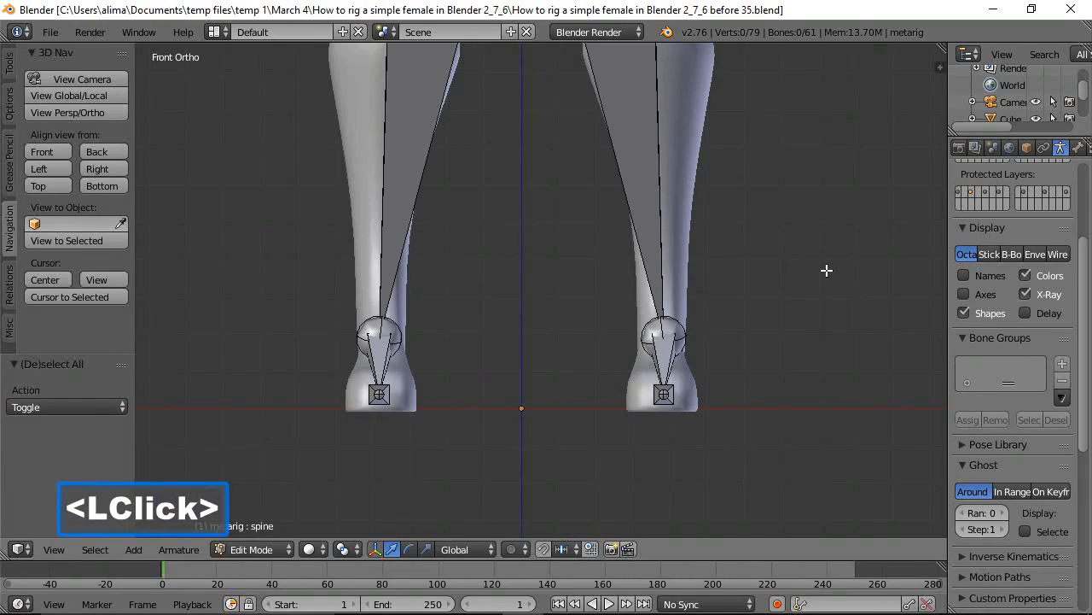
{"action": "scroll", "coordinate": [826, 270], "scroll_direction": "down", "scroll_amount": 4}
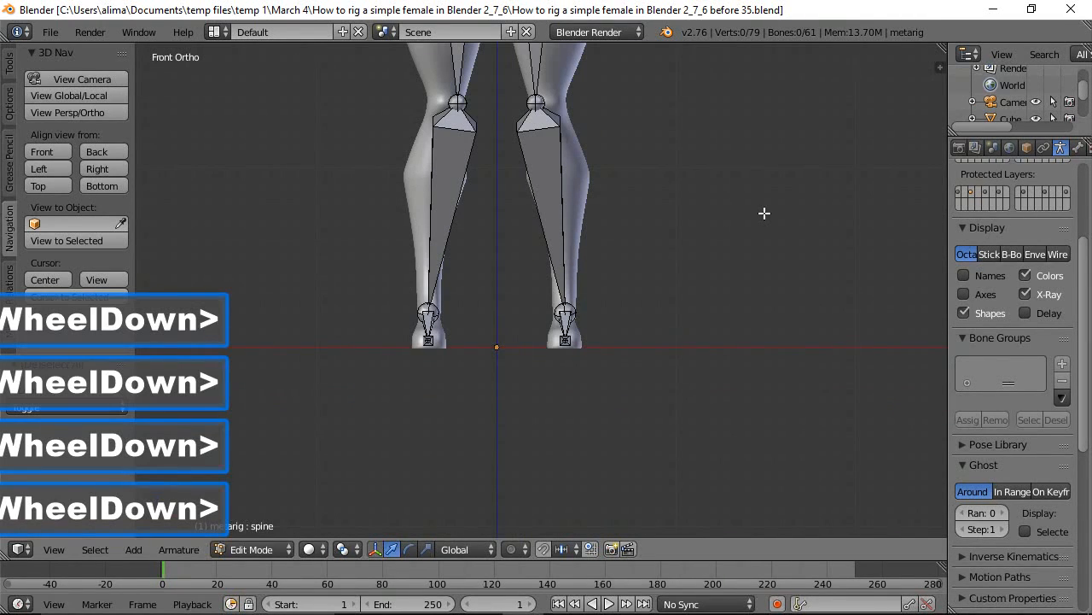
Move the left knee joint about 0.081 outward along X to centre it in the mesh's knee, check the armature mirror option, and deselect everything.
{"action": "middle_click_drag", "start_coordinate": [739, 163], "coordinate": [732, 327], "text": "shift"}
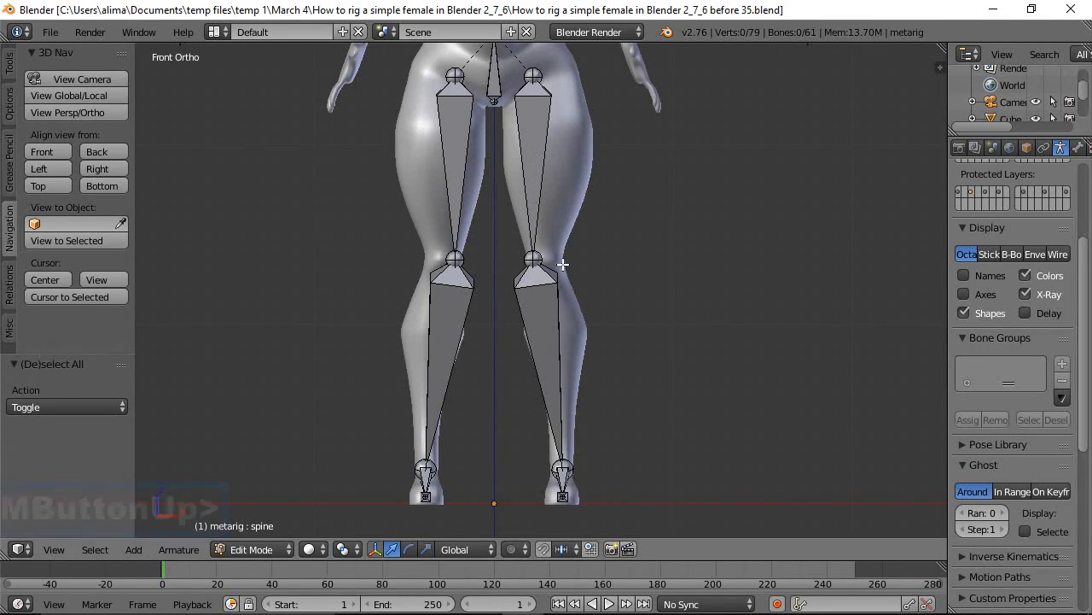
{"action": "left_click", "coordinate": [533, 259]}
{"action": "left_click_drag", "start_coordinate": [593, 260], "coordinate": [607, 257]}
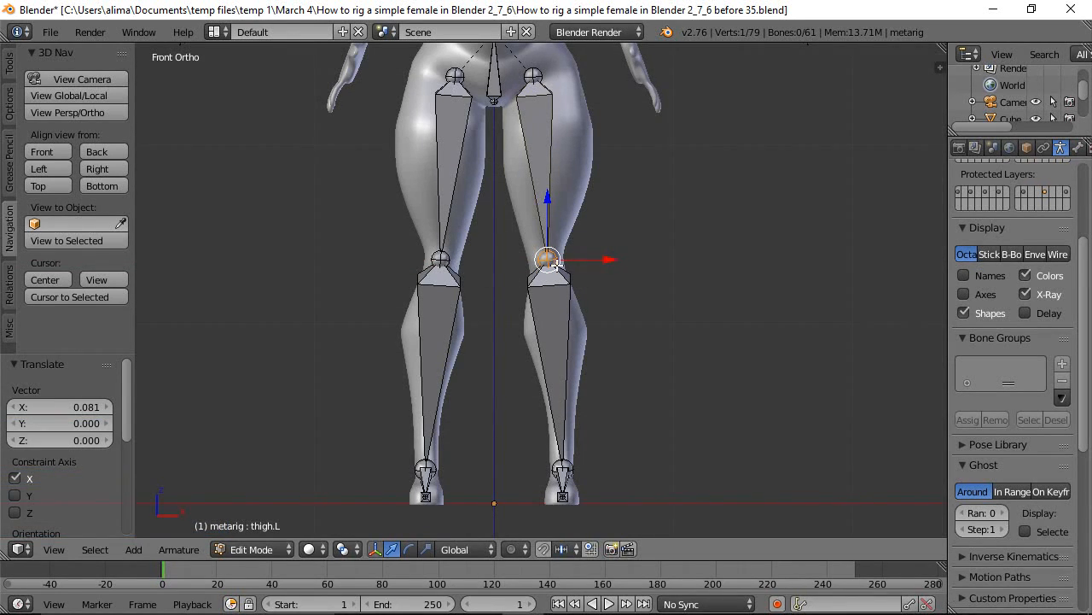
{"action": "left_click", "coordinate": [9, 104]}
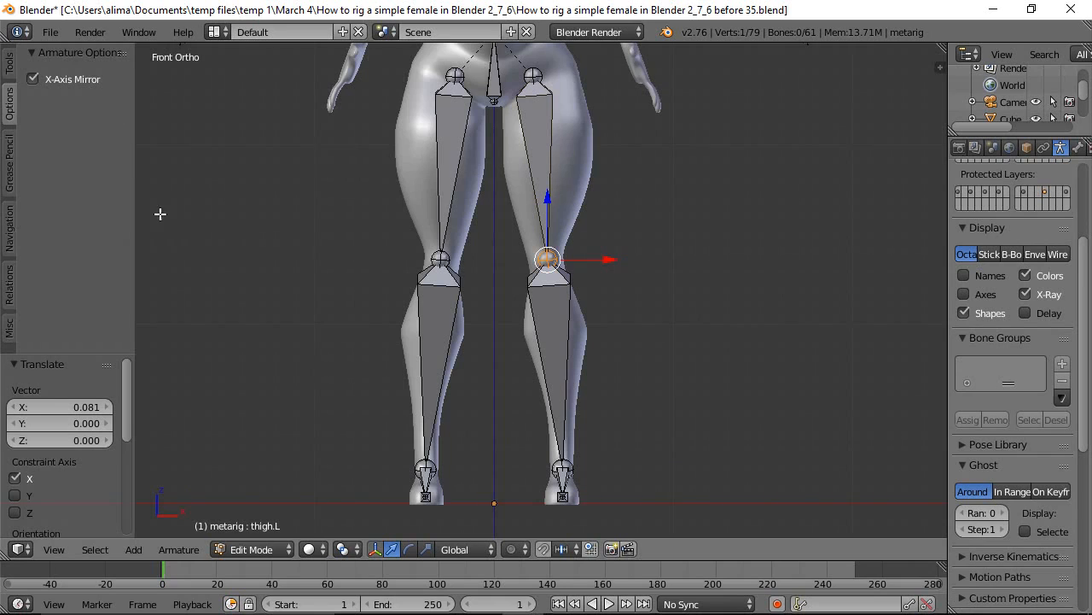
{"action": "left_click", "coordinate": [9, 229]}
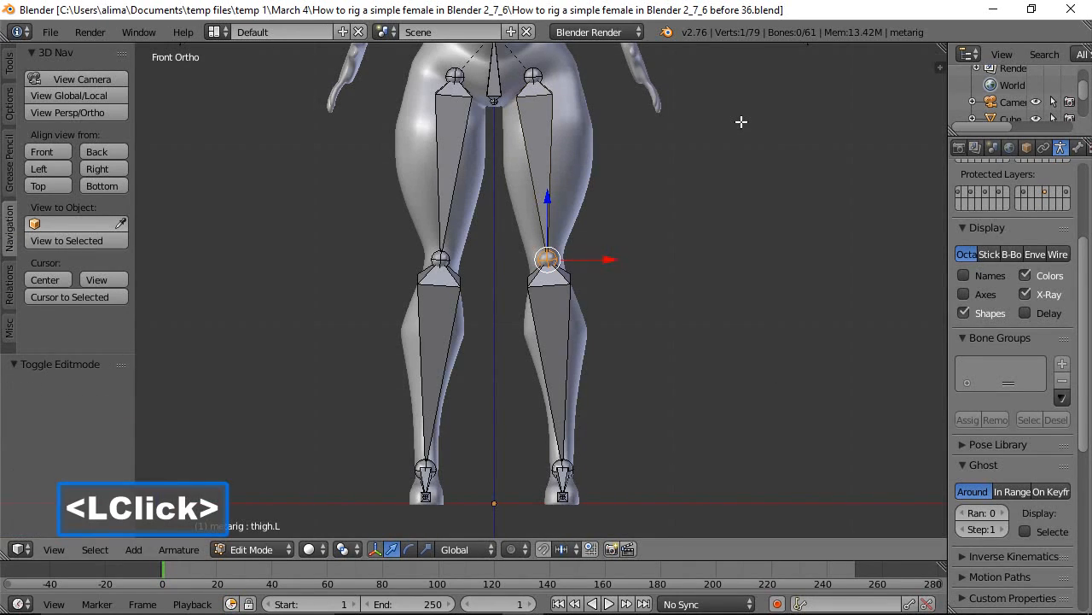
{"action": "key", "text": "a"}
Select all left hand and finger bones including the wrist joint, and move them along X and Z into the mesh's hand.
{"action": "scroll", "coordinate": [753, 196], "scroll_direction": "down", "scroll_amount": 3}
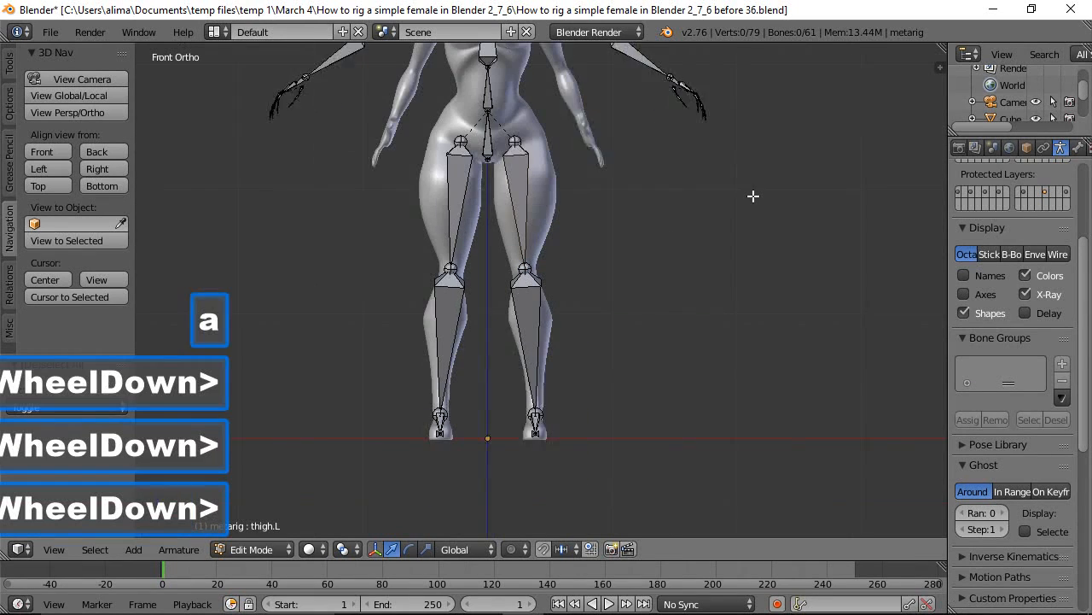
{"action": "middle_click_drag", "start_coordinate": [720, 154], "coordinate": [735, 249], "text": "shift"}
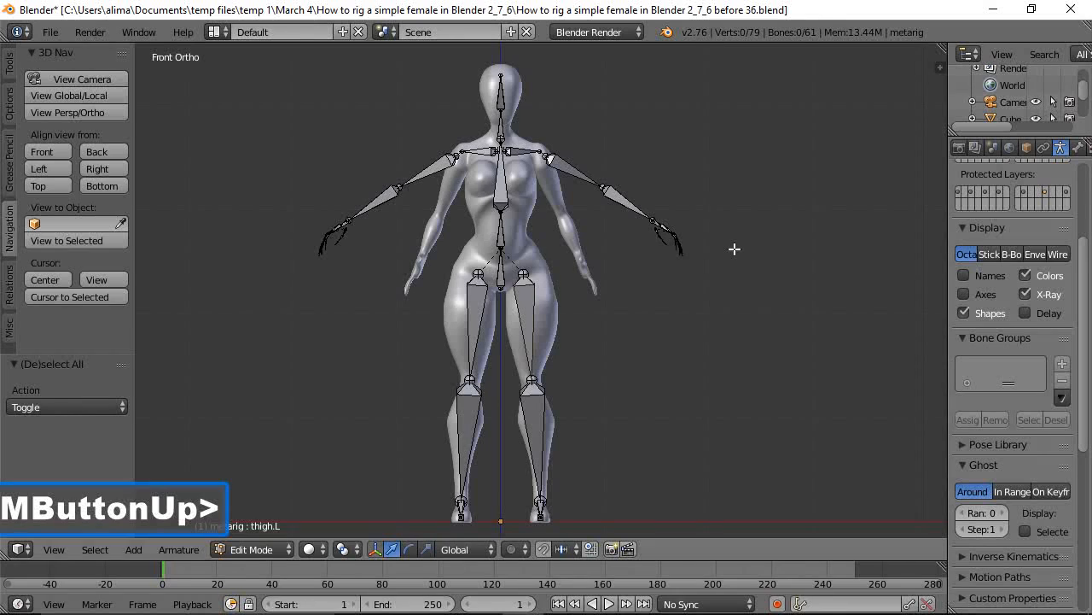
{"action": "key", "text": "ctrl"}
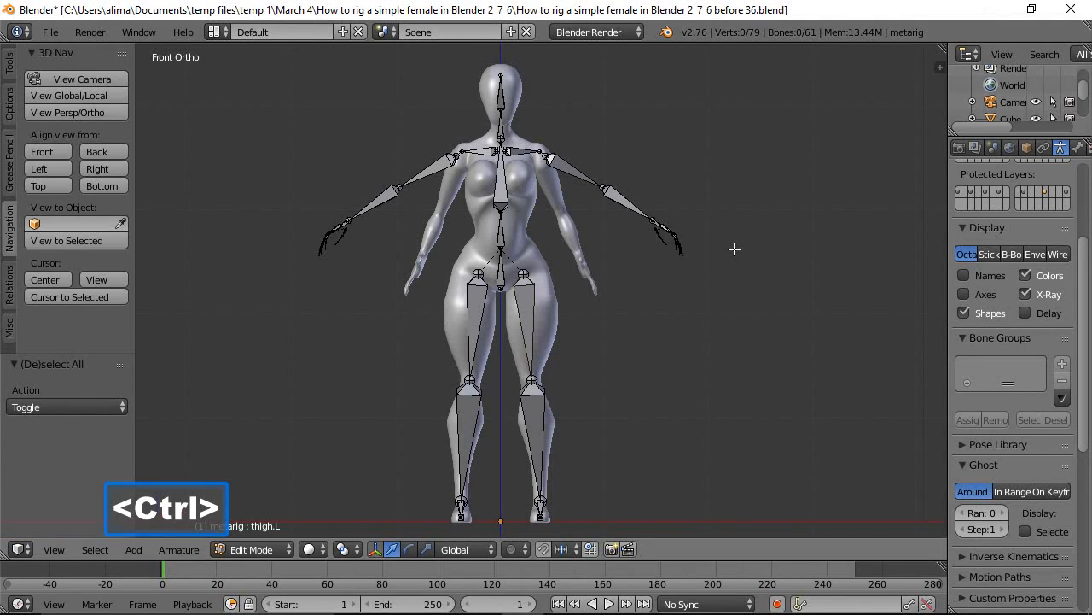
{"action": "mouse_move", "coordinate": [735, 248]}
{"action": "left_mouse_down", "text": "ctrl"}
{"action": "mouse_move", "coordinate": [666, 197]}
{"action": "mouse_move", "coordinate": [649, 256]}
{"action": "mouse_move", "coordinate": [704, 291]}
{"action": "mouse_move", "coordinate": [734, 239]}
{"action": "mouse_move", "coordinate": [654, 251]}
{"action": "left_mouse_up", "text": "ctrl"}
{"action": "left_click_drag", "start_coordinate": [601, 182], "coordinate": [602, 215]}
{"action": "left_click_drag", "start_coordinate": [654, 273], "coordinate": [658, 275]}
{"action": "left_click_drag", "start_coordinate": [602, 214], "coordinate": [599, 213]}
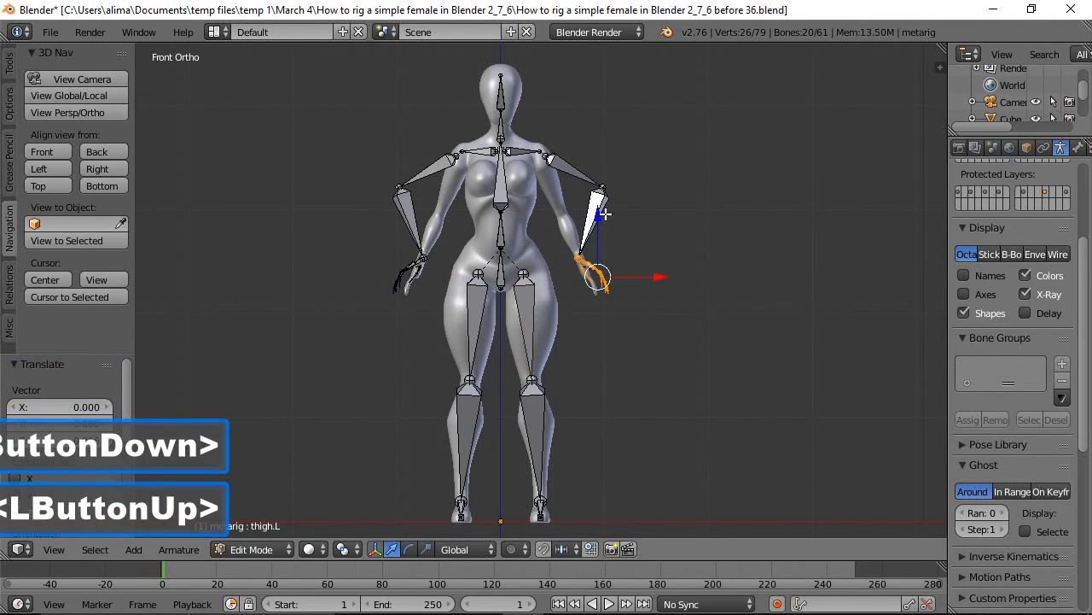
Move the left elbow joint inward along X and down along Z into the mesh's elbow in the front view.
{"action": "left_click", "coordinate": [604, 186]}
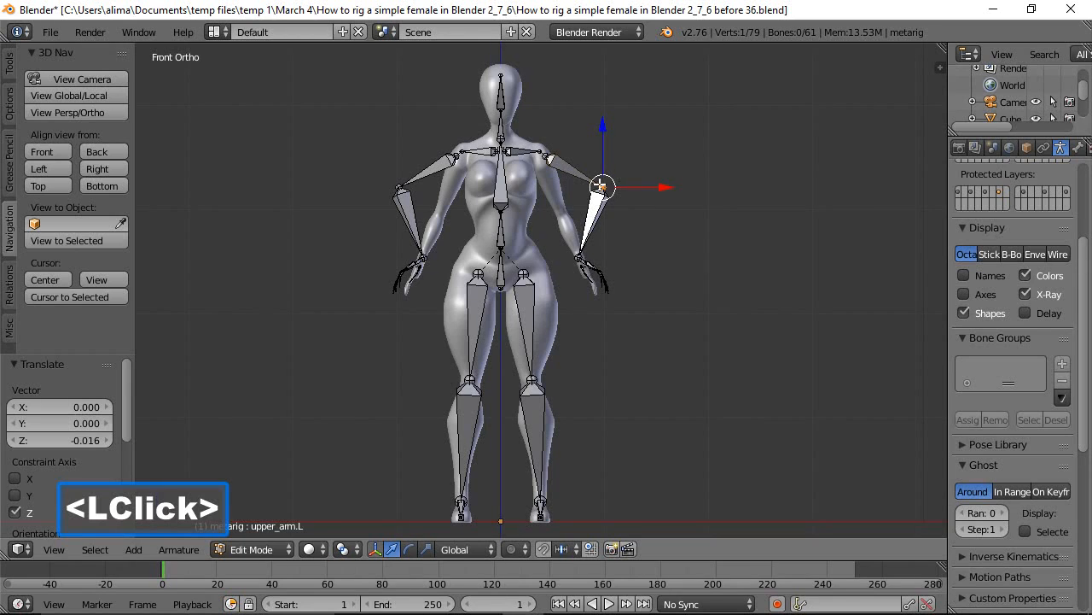
{"action": "left_click_drag", "start_coordinate": [663, 188], "coordinate": [619, 195]}
{"action": "left_click_drag", "start_coordinate": [559, 133], "coordinate": [558, 155]}
{"action": "left_click_drag", "start_coordinate": [610, 207], "coordinate": [616, 207]}
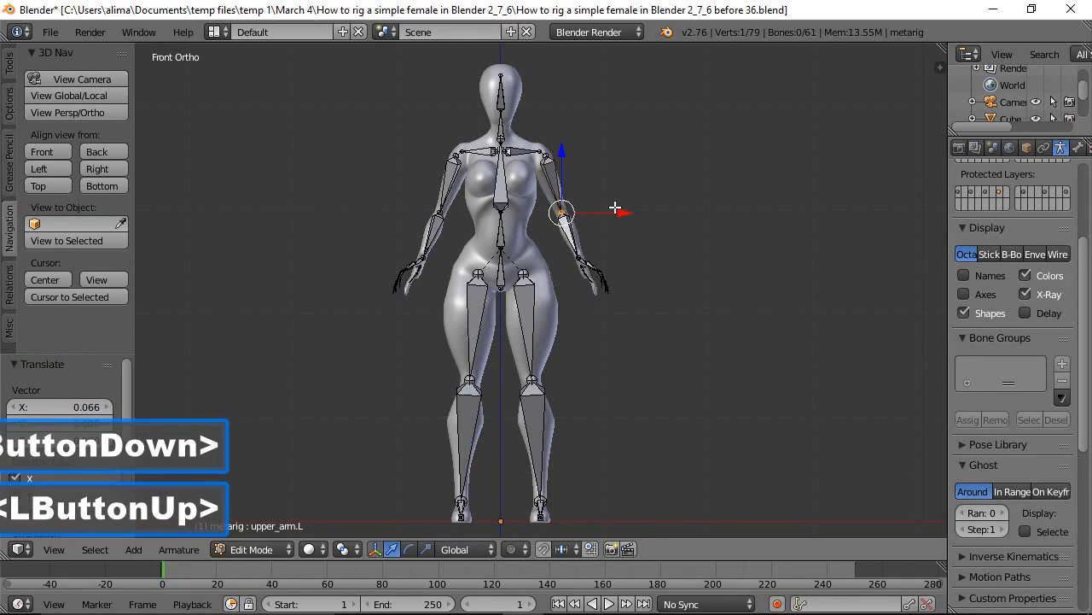
{"action": "left_click", "coordinate": [697, 125]}
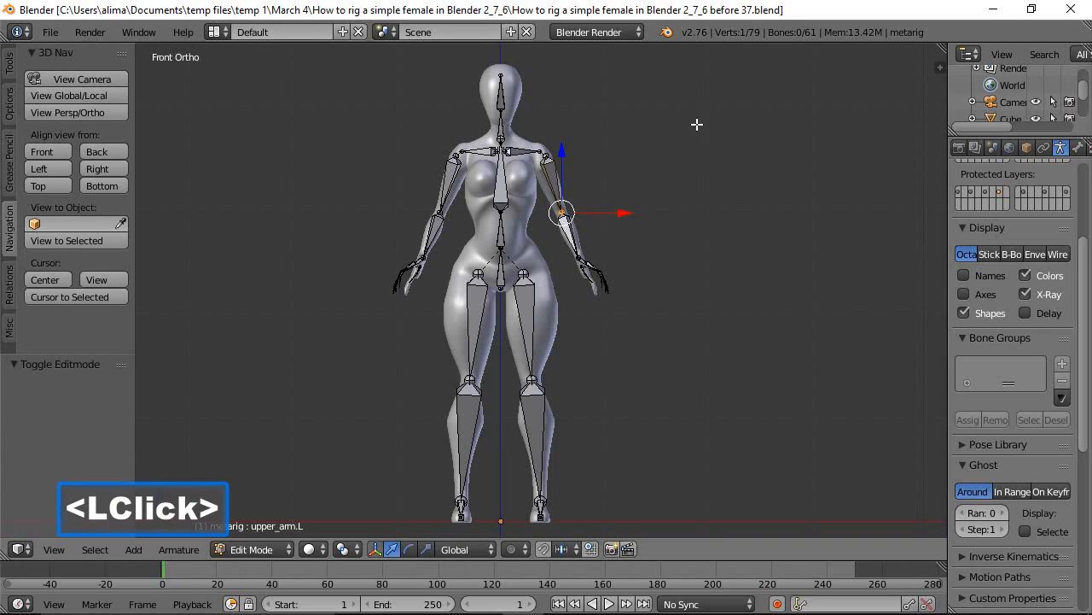
In the right orthographic view, move the left elbow joint about 0.263 back along Y into the mesh's elbow, and deselect everything.
{"action": "left_click", "coordinate": [101, 167]}
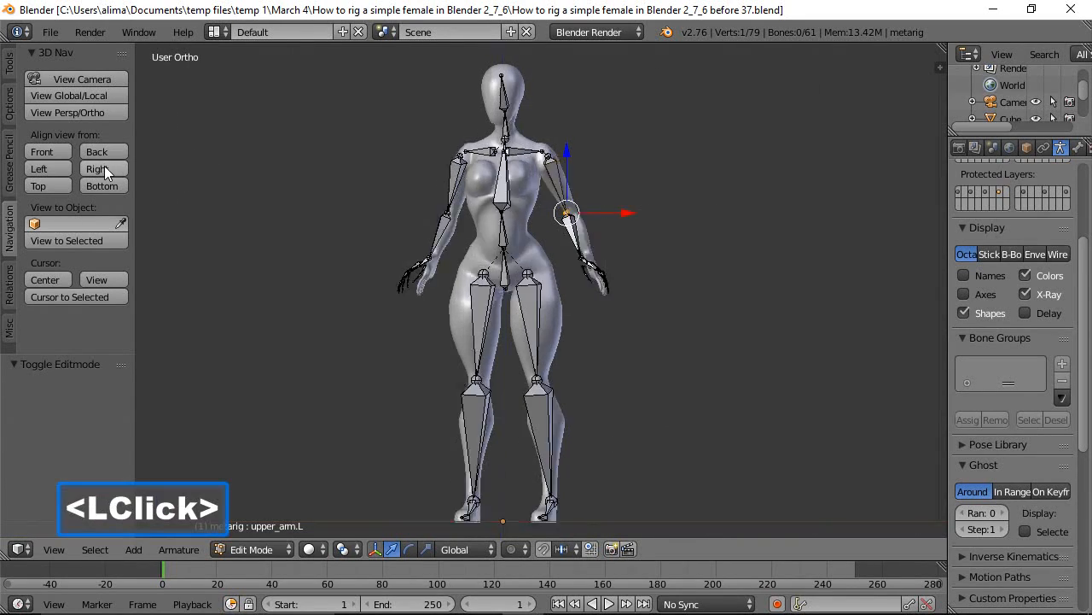
{"action": "left_click_drag", "start_coordinate": [572, 219], "coordinate": [598, 209]}
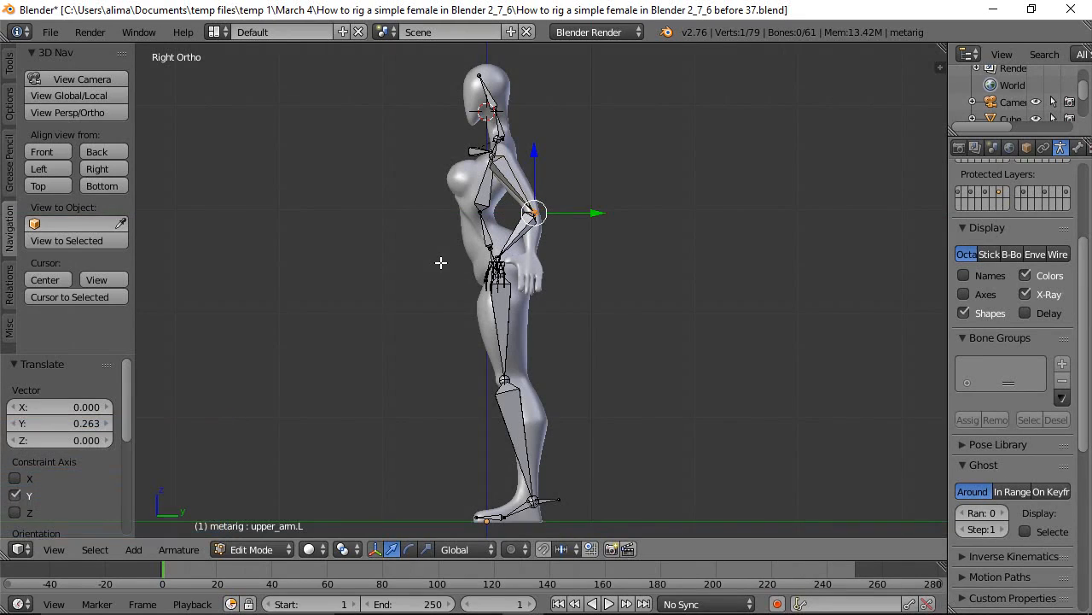
{"action": "middle_click_drag", "start_coordinate": [440, 262], "coordinate": [556, 274]}
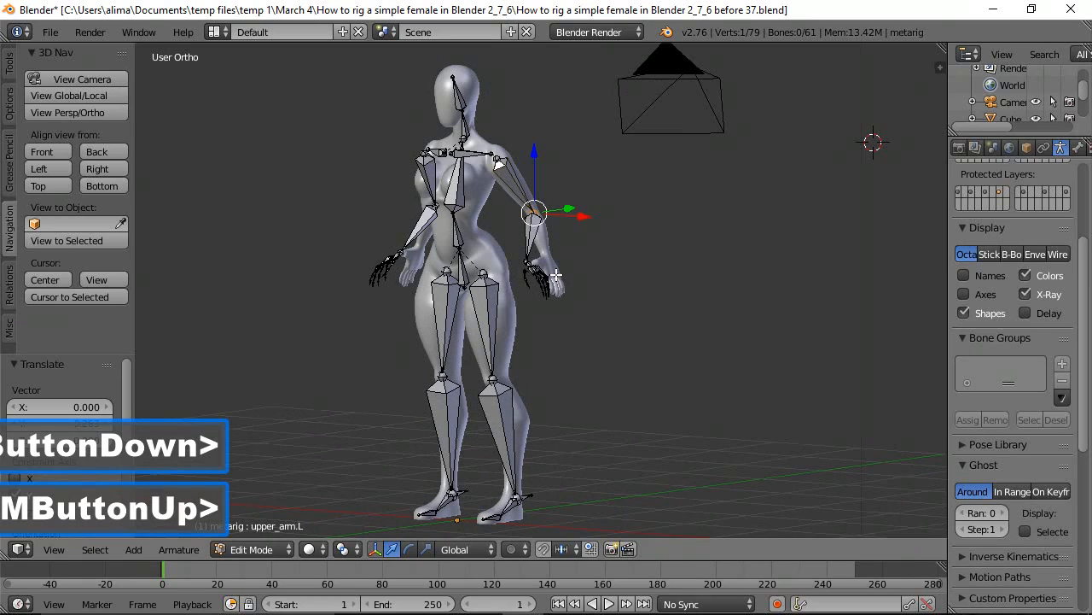
{"action": "key", "text": "a"}
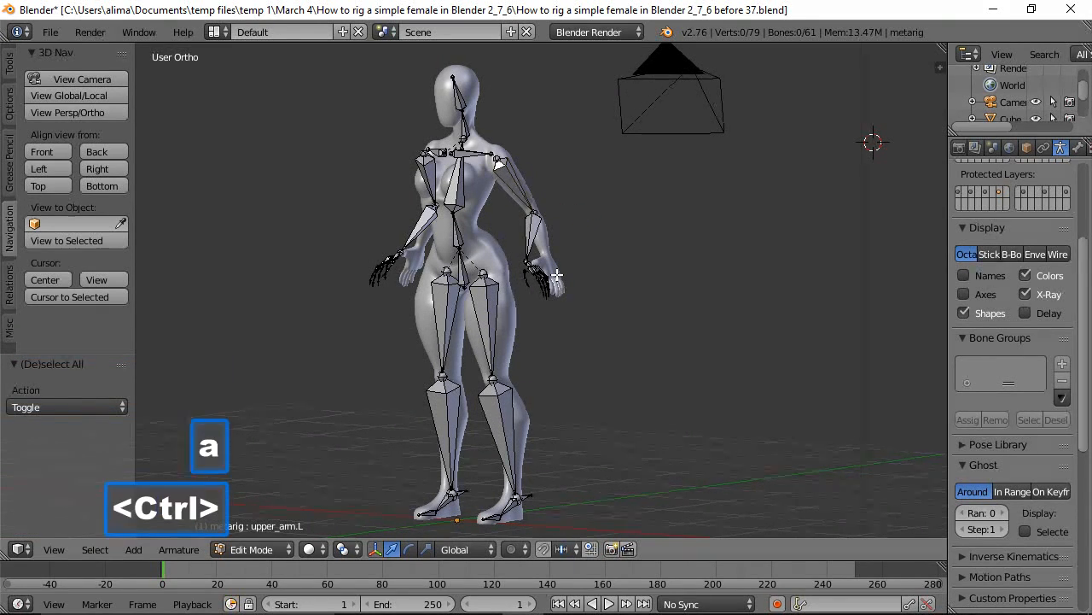
Select the left hand bones, move them back along Y into the mesh's hand and about 0.025 up along Z, and deselect everything.
{"action": "mouse_move", "coordinate": [555, 274]}
{"action": "left_mouse_down", "text": "ctrl"}
{"action": "mouse_move", "coordinate": [568, 268]}
{"action": "mouse_move", "coordinate": [550, 249]}
{"action": "mouse_move", "coordinate": [521, 258]}
{"action": "mouse_move", "coordinate": [525, 291]}
{"action": "left_mouse_up", "text": "ctrl"}
{"action": "right_click_drag", "start_coordinate": [525, 291], "coordinate": [585, 312], "text": "ctrl"}
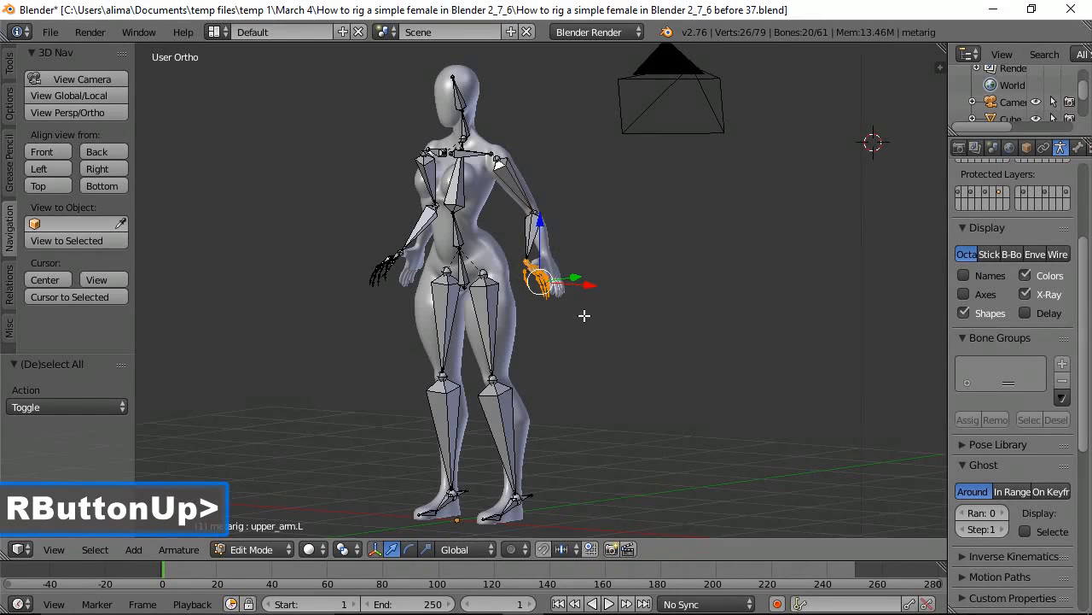
{"action": "left_click", "coordinate": [108, 169]}
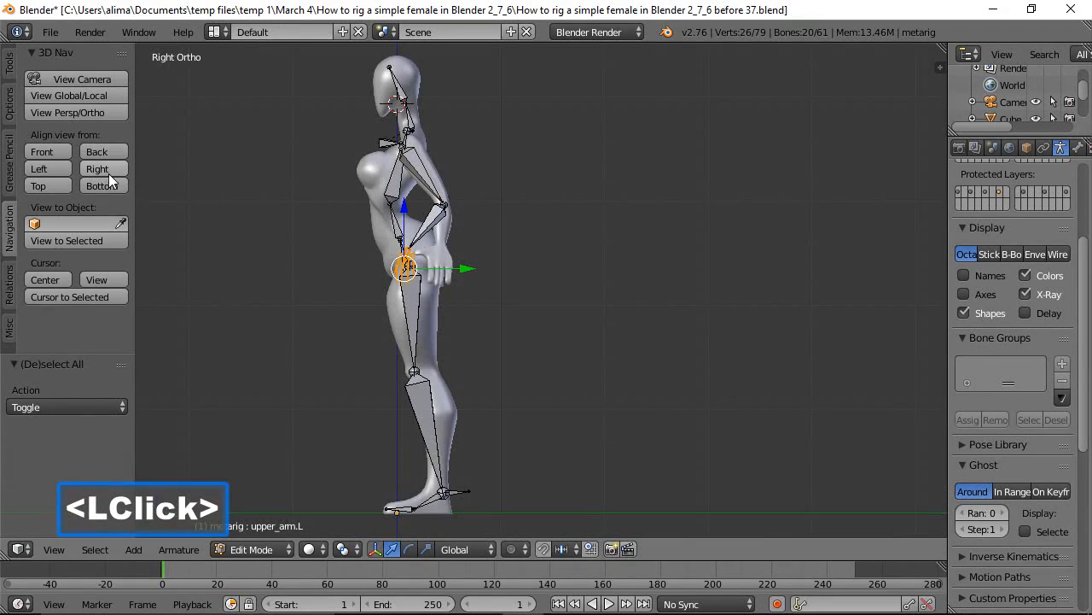
{"action": "left_click_drag", "start_coordinate": [466, 268], "coordinate": [497, 268]}
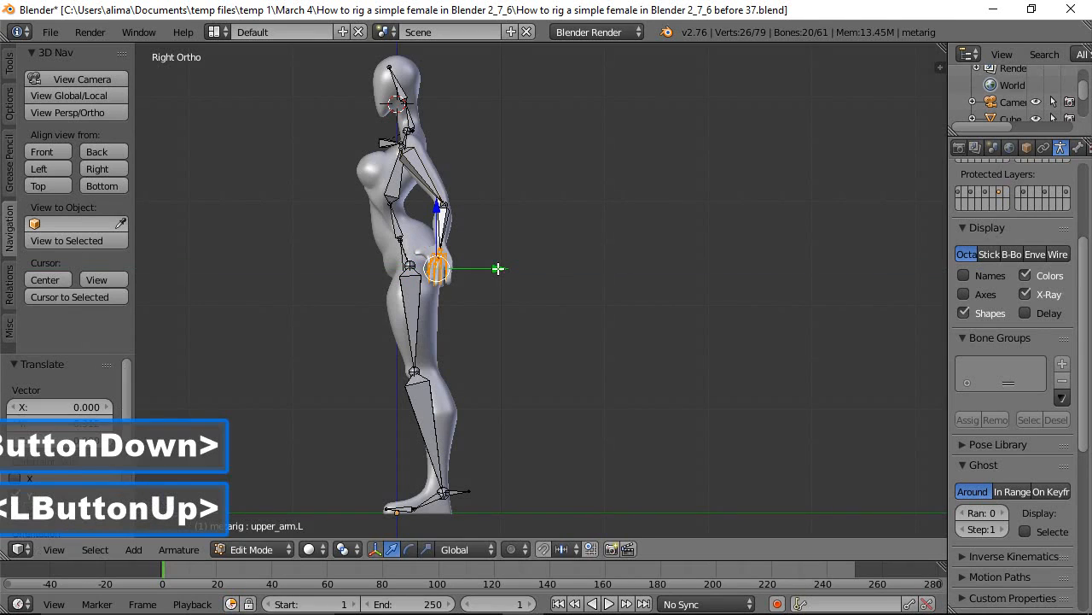
{"action": "left_click_drag", "start_coordinate": [438, 217], "coordinate": [442, 211]}
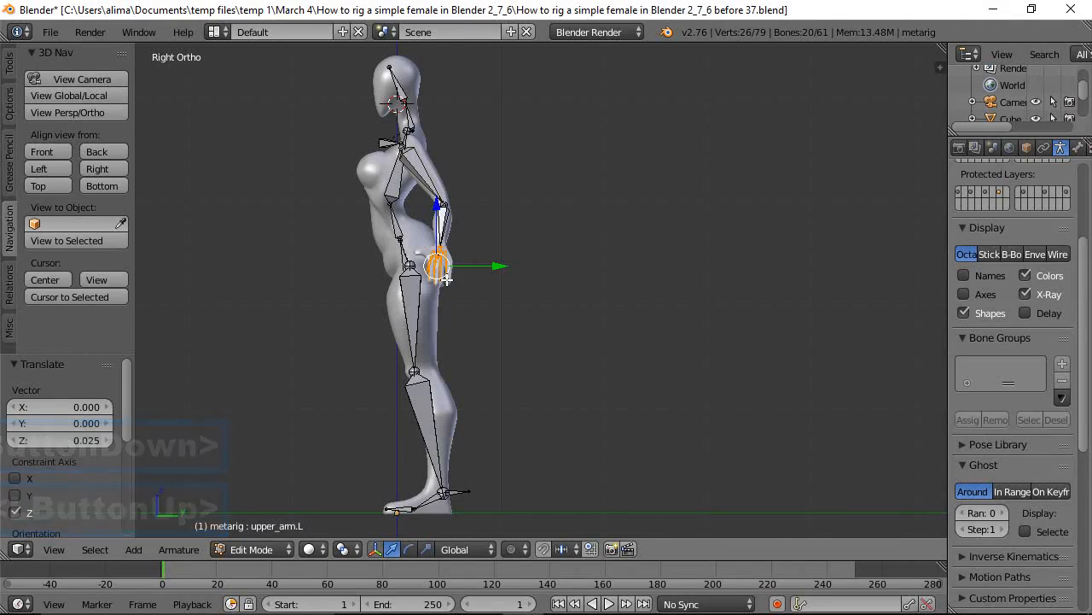
{"action": "middle_click_drag", "start_coordinate": [327, 196], "coordinate": [459, 228]}
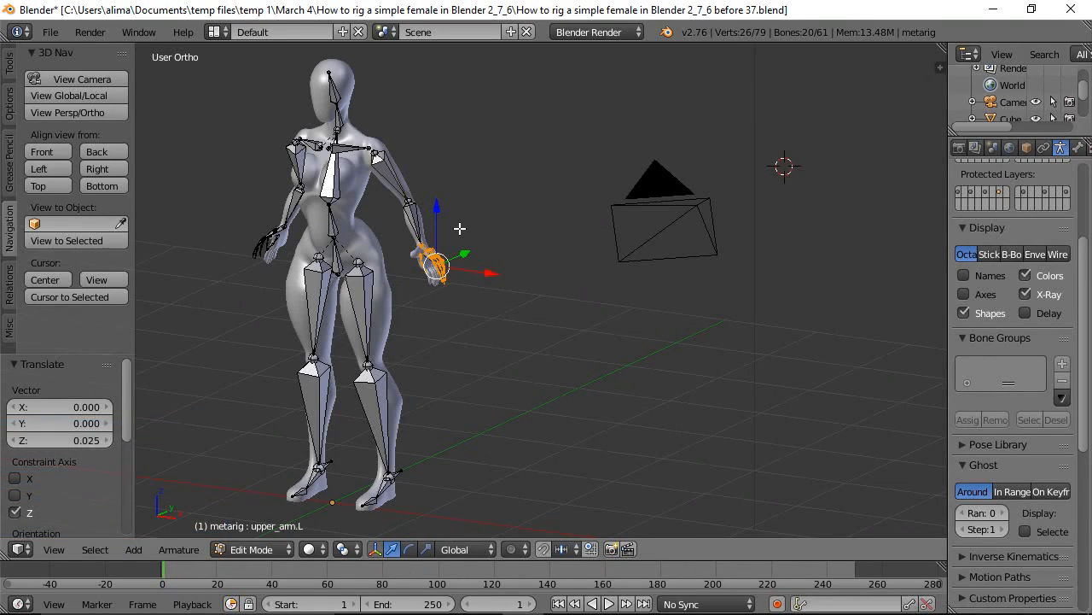
{"action": "key", "text": "a"}
Select the left shoulder bone and move the whole bone back along Y into the mesh's upper torso.
{"action": "middle_click_drag", "start_coordinate": [455, 220], "coordinate": [596, 320], "text": "shift"}
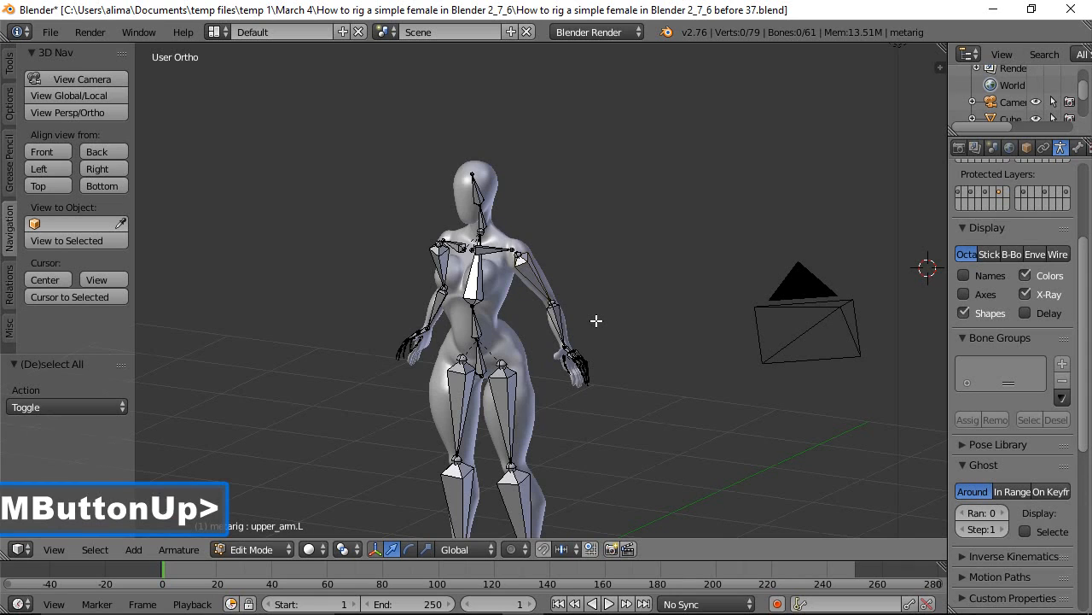
{"action": "key", "text": "b"}
{"action": "left_click_drag", "start_coordinate": [380, 135], "coordinate": [600, 357]}
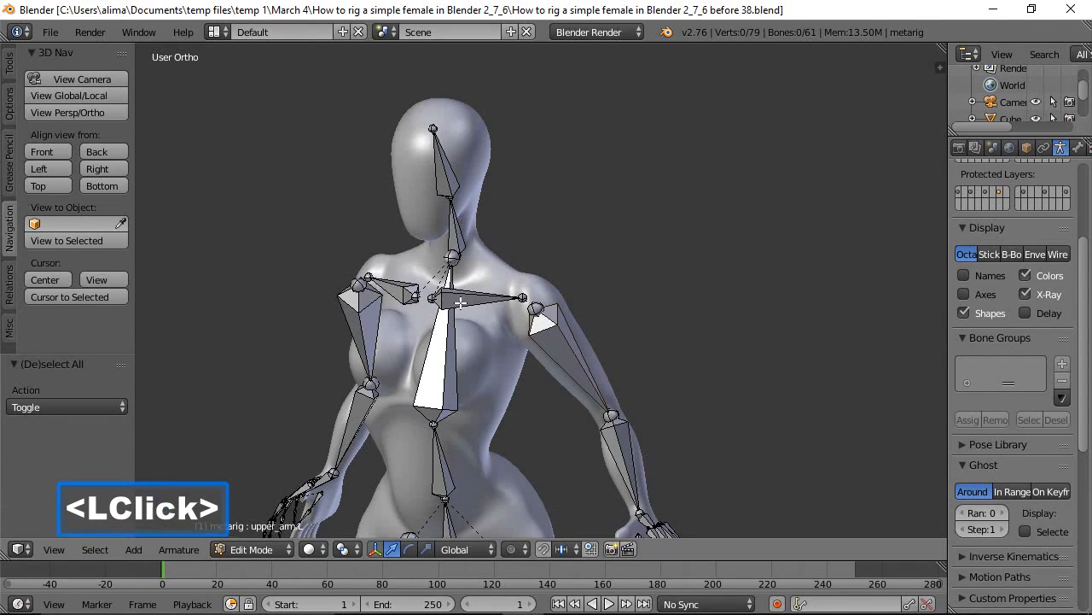
{"action": "left_click", "coordinate": [460, 302]}
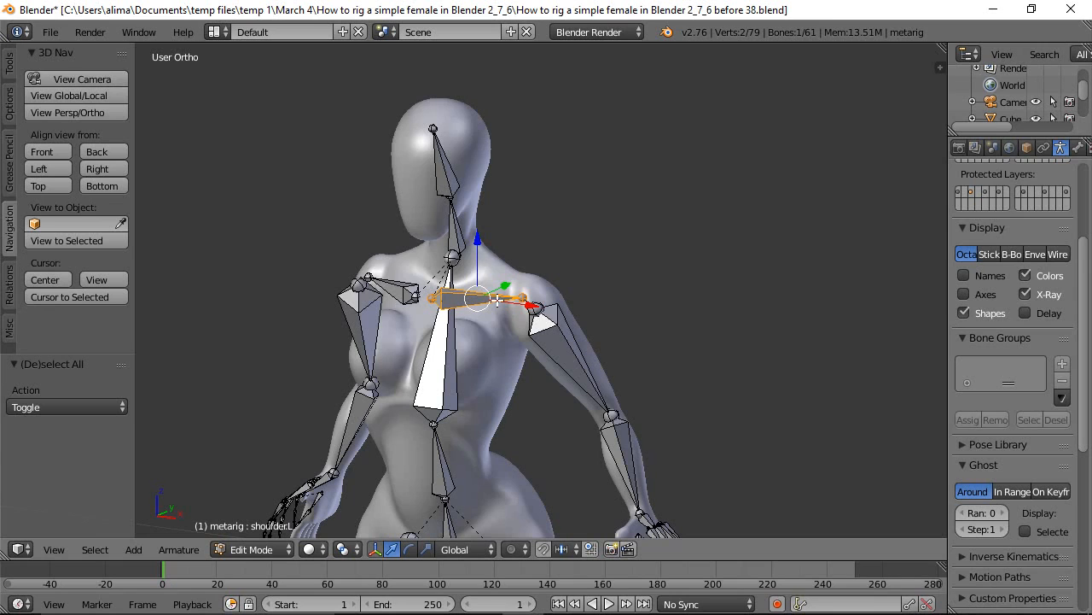
{"action": "middle_click_drag", "start_coordinate": [706, 330], "coordinate": [584, 359]}
{"action": "left_click_drag", "start_coordinate": [531, 299], "coordinate": [567, 366]}
{"action": "middle_click_drag", "start_coordinate": [566, 366], "coordinate": [563, 296]}
{"action": "left_click_drag", "start_coordinate": [564, 296], "coordinate": [586, 296]}
{"action": "middle_click_drag", "start_coordinate": [595, 222], "coordinate": [607, 295]}
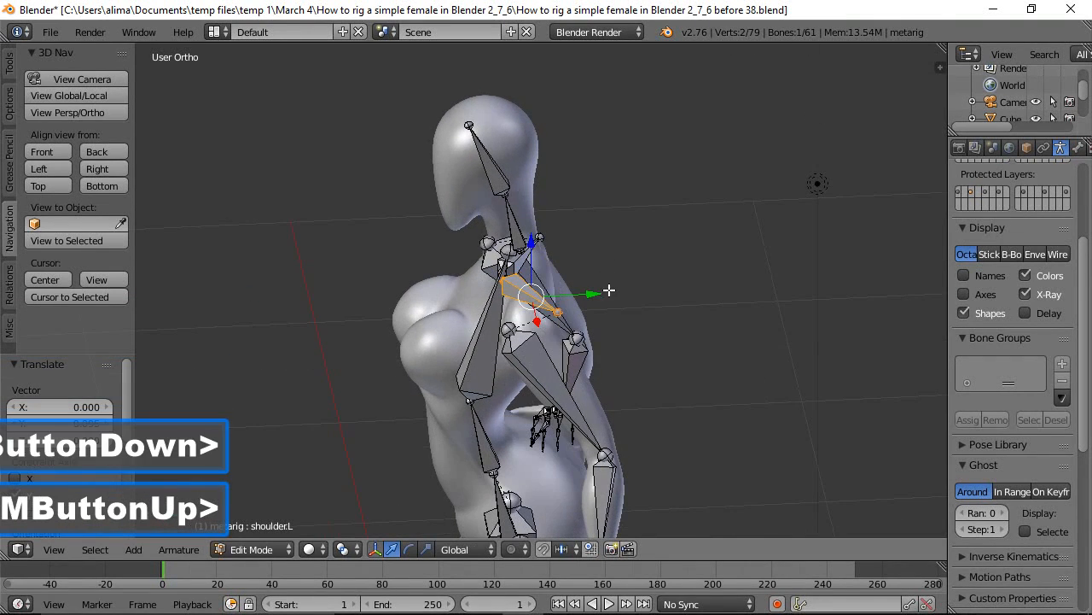
Move the left shoulder bone's outer joint forward along Y inside the mesh's shoulder.
{"action": "left_click", "coordinate": [560, 312]}
{"action": "left_click_drag", "start_coordinate": [619, 307], "coordinate": [581, 323]}
{"action": "middle_click_drag", "start_coordinate": [582, 323], "coordinate": [506, 327]}
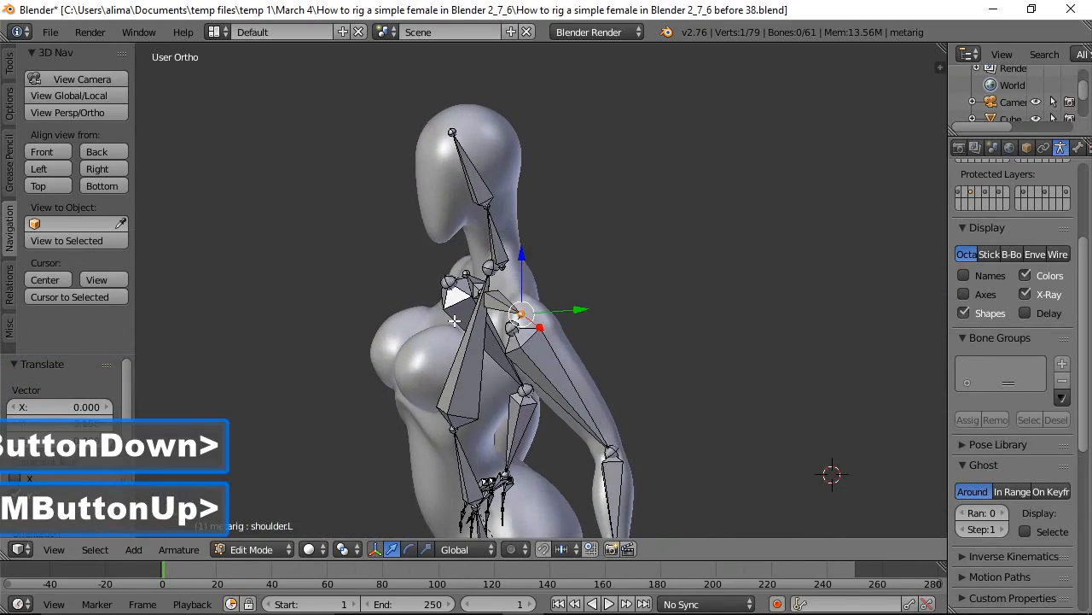
Move the left upper arm bone's upper joint about 0.080 back along Y into the mesh's shoulder.
{"action": "left_click", "coordinate": [510, 325]}
{"action": "left_click", "coordinate": [512, 328]}
{"action": "left_click_drag", "start_coordinate": [558, 326], "coordinate": [567, 316]}
{"action": "middle_click_drag", "start_coordinate": [472, 335], "coordinate": [581, 349]}
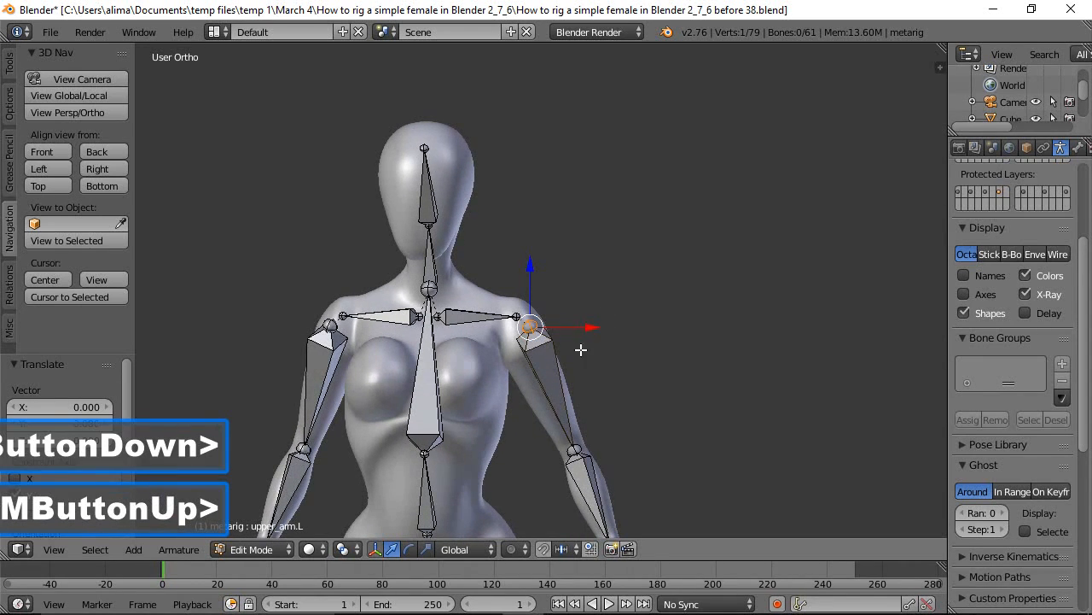
Shift the left upper arm bone slightly inward along X, and move its upper joint further inward toward the shoulder bone's outer end.
{"action": "left_click", "coordinate": [556, 368]}
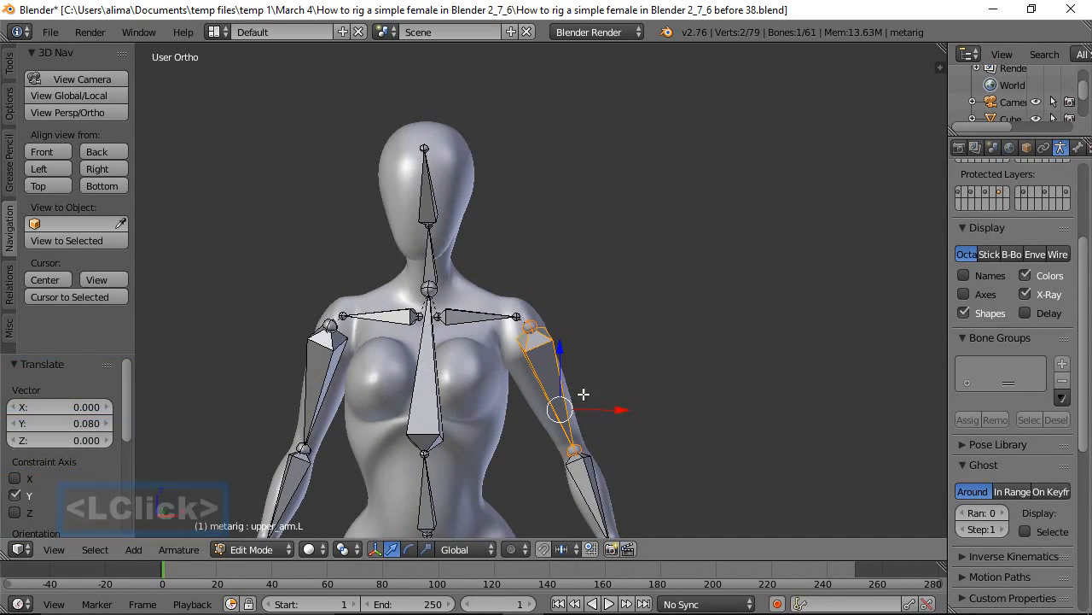
{"action": "left_click_drag", "start_coordinate": [616, 408], "coordinate": [611, 398]}
{"action": "left_click", "coordinate": [531, 327]}
{"action": "left_click_drag", "start_coordinate": [592, 327], "coordinate": [585, 328]}
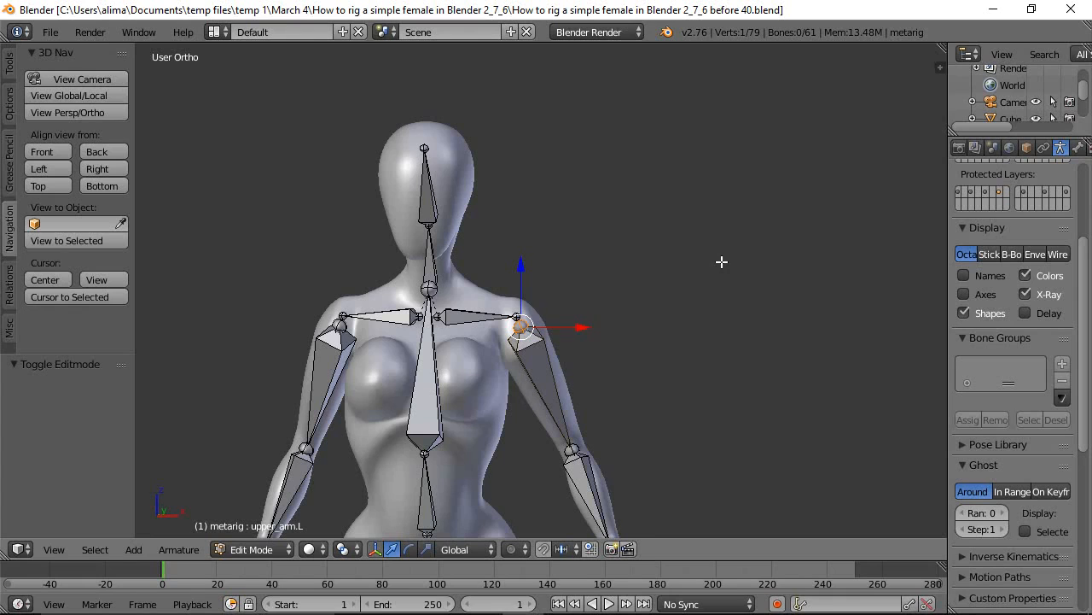
Inspect the arm bones from several angles, and move the joint between the spine and hips bones about 0.081 forward along Y.
{"action": "middle_click_drag", "start_coordinate": [720, 266], "coordinate": [614, 290]}
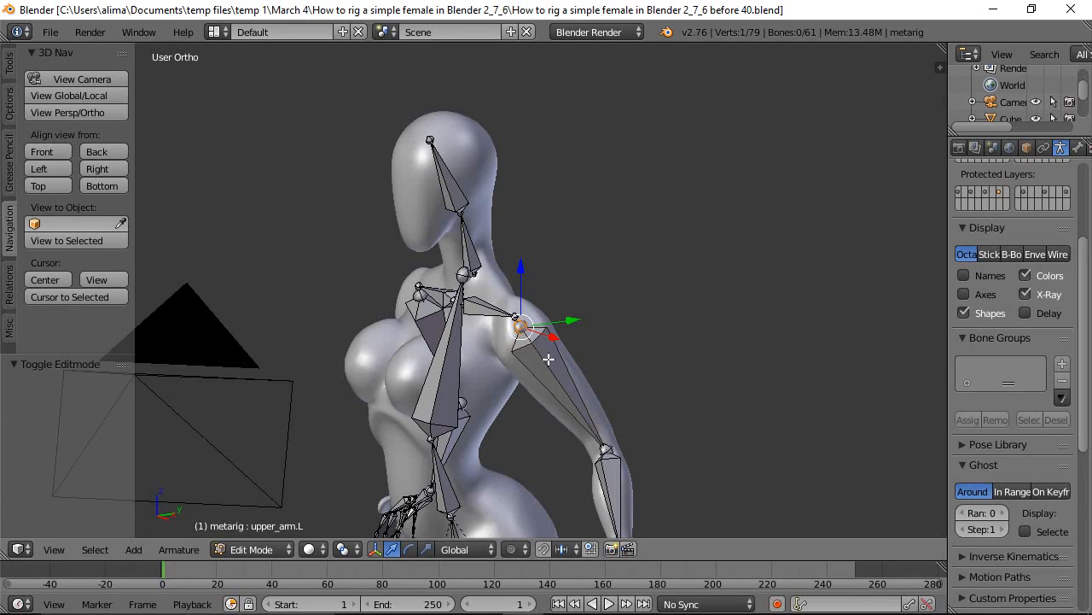
{"action": "middle_click_drag", "start_coordinate": [653, 371], "coordinate": [626, 358]}
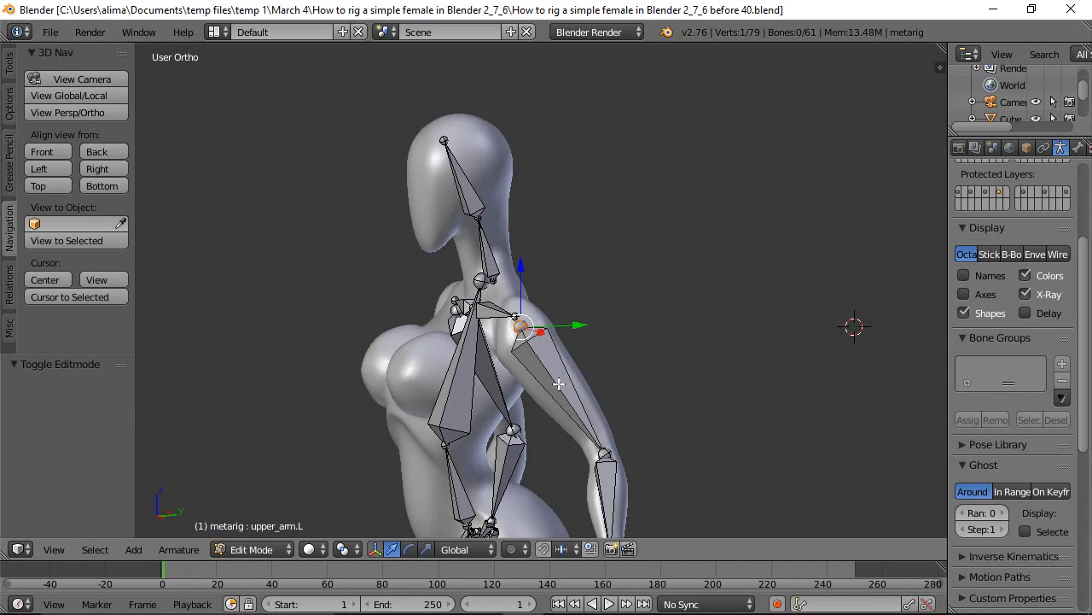
{"action": "middle_click_drag", "start_coordinate": [497, 411], "coordinate": [642, 363]}
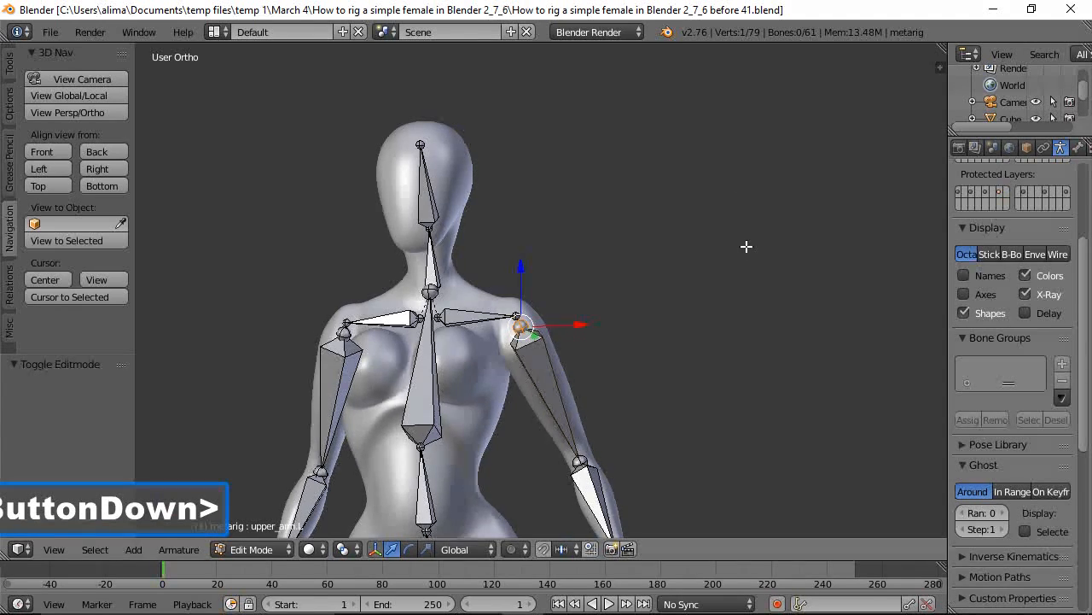
{"action": "middle_click_drag", "start_coordinate": [746, 246], "coordinate": [601, 267]}
{"action": "middle_click_drag", "start_coordinate": [634, 304], "coordinate": [658, 205], "text": "shift"}
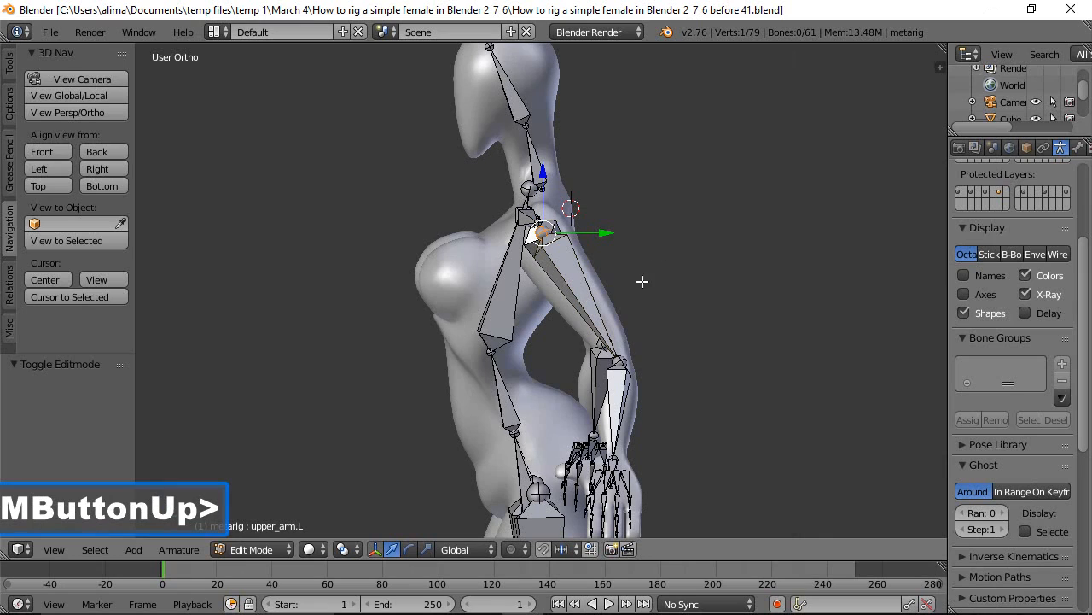
{"action": "left_click", "coordinate": [517, 439]}
{"action": "left_click_drag", "start_coordinate": [581, 431], "coordinate": [564, 439]}
{"action": "middle_click_drag", "start_coordinate": [569, 442], "coordinate": [582, 275], "text": "shift"}
Move the hips bone's lower joint back along Y inside the mesh's pelvis.
{"action": "middle_click_drag", "start_coordinate": [471, 343], "coordinate": [639, 325]}
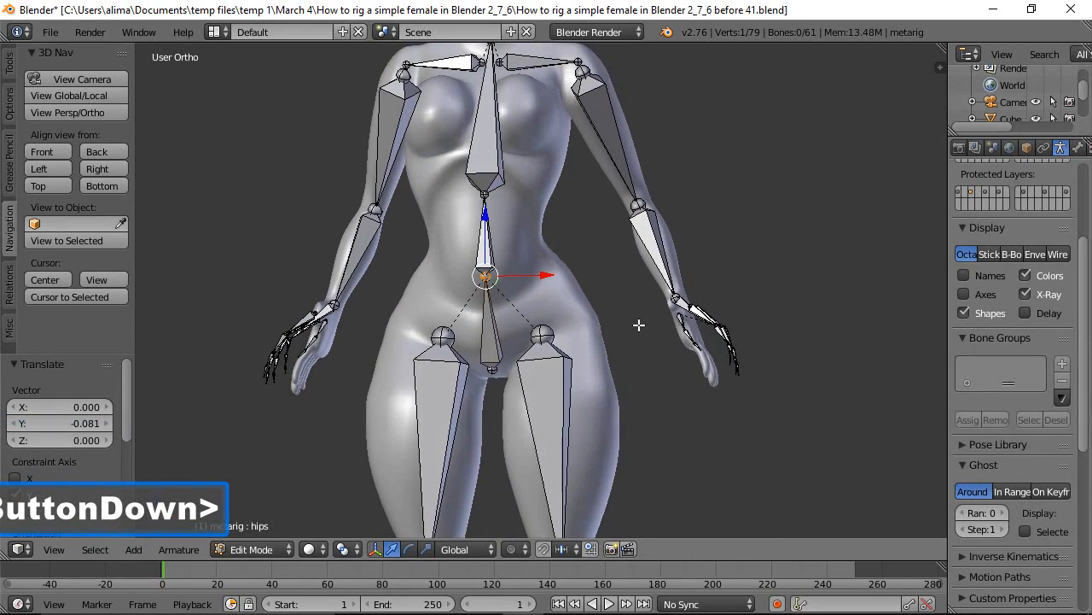
{"action": "left_click", "coordinate": [492, 368]}
{"action": "middle_click_drag", "start_coordinate": [668, 385], "coordinate": [465, 394]}
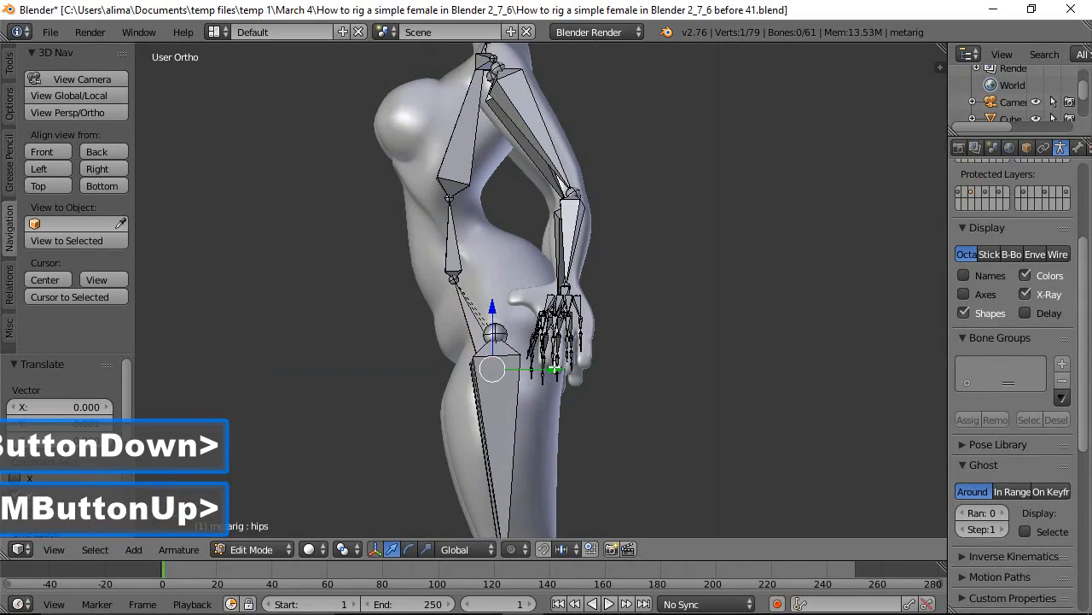
{"action": "left_click", "coordinate": [582, 357]}
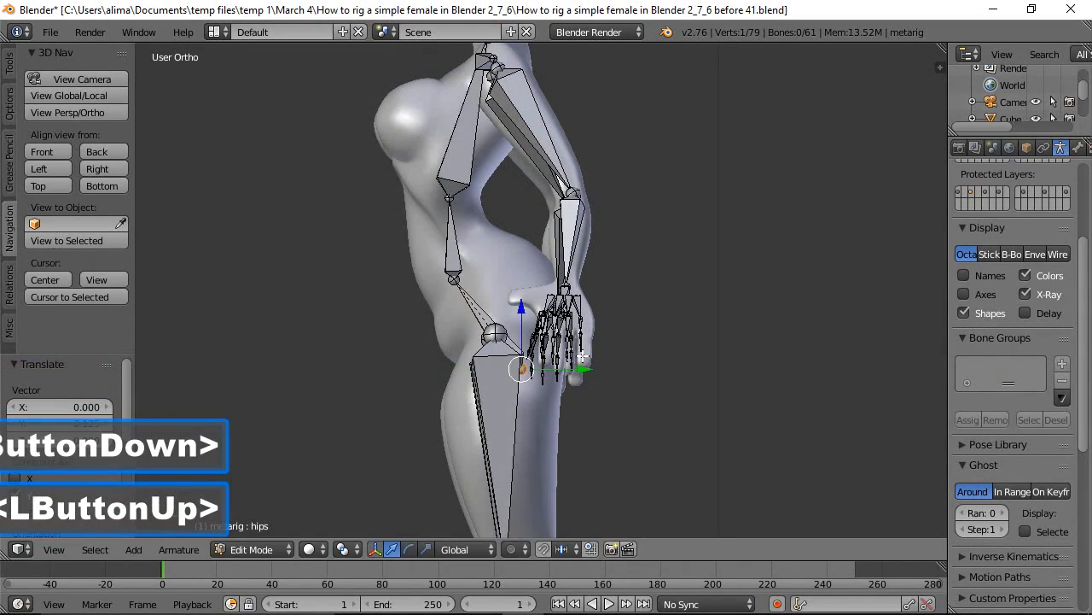
Save the rig as the incremental file ending in "before 42.blend" and clear the bone selection.
{"action": "key", "text": "Tab"}
{"action": "key", "text": "Tab"}
{"action": "key", "text": "ctrl+alt+s"}
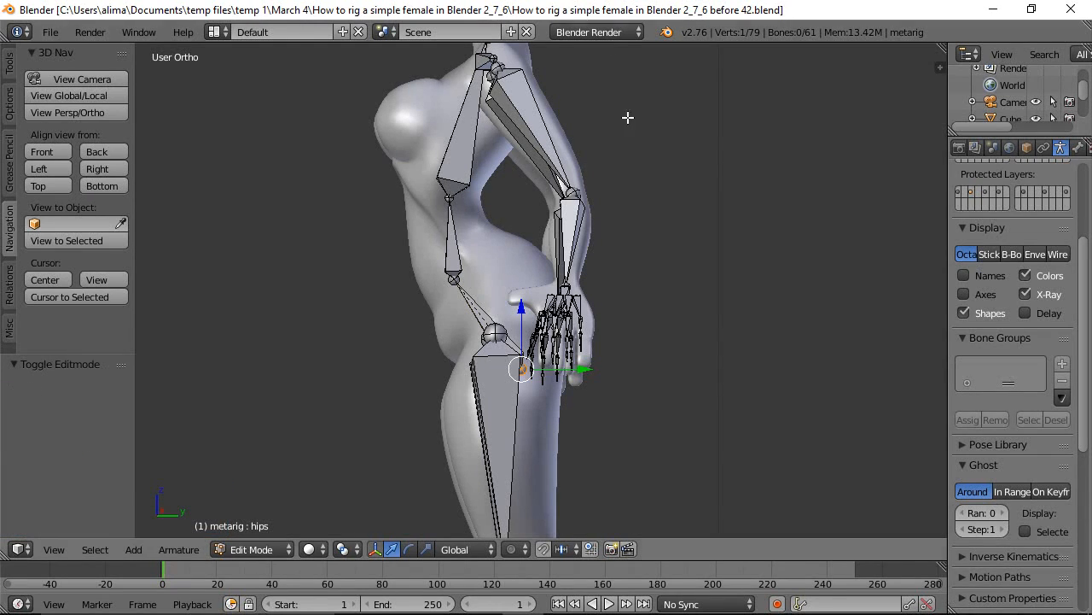
{"action": "key", "text": "a"}
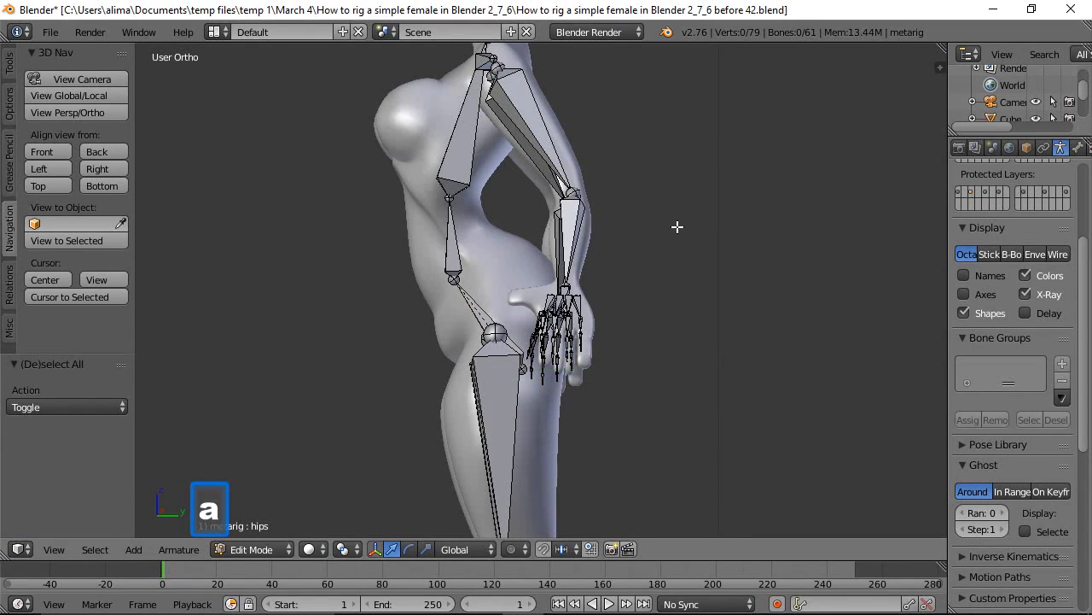
Move the left thigh bone's upper joint about 0.038 back along Y inside the mesh's hip.
{"action": "scroll", "coordinate": [677, 230], "scroll_direction": "down", "scroll_amount": 2}
{"action": "middle_click_drag", "start_coordinate": [586, 259], "coordinate": [430, 314]}
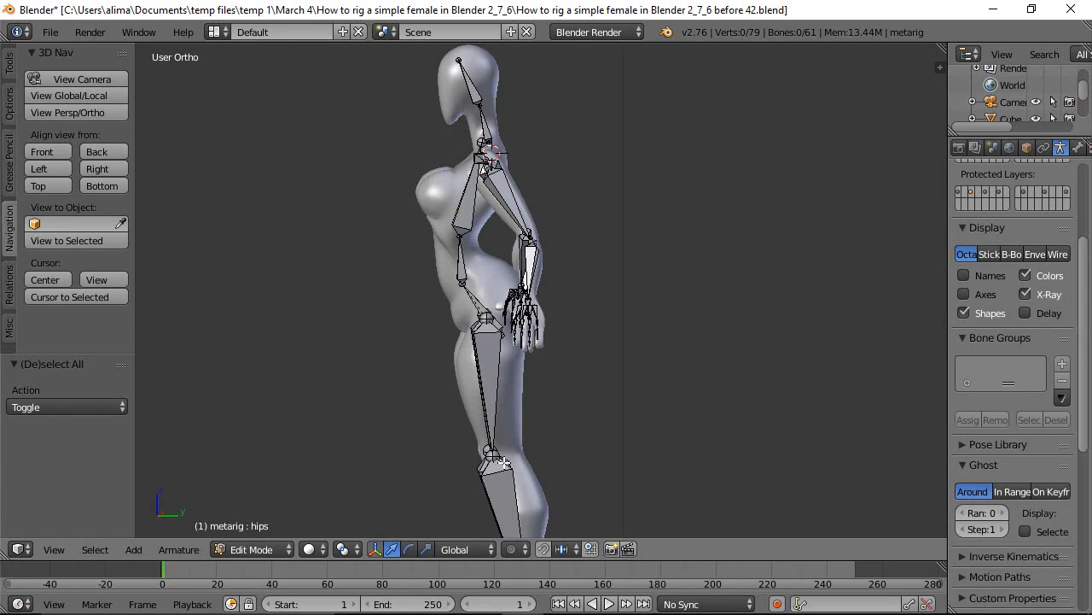
{"action": "scroll", "coordinate": [551, 475], "scroll_direction": "down", "scroll_amount": 1}
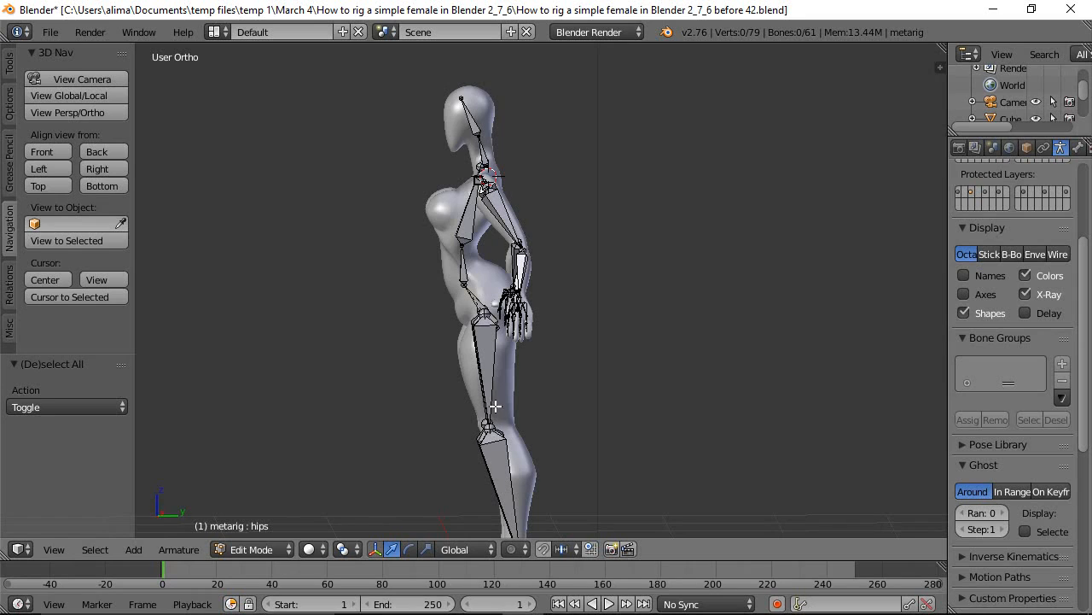
{"action": "right_click", "coordinate": [483, 313]}
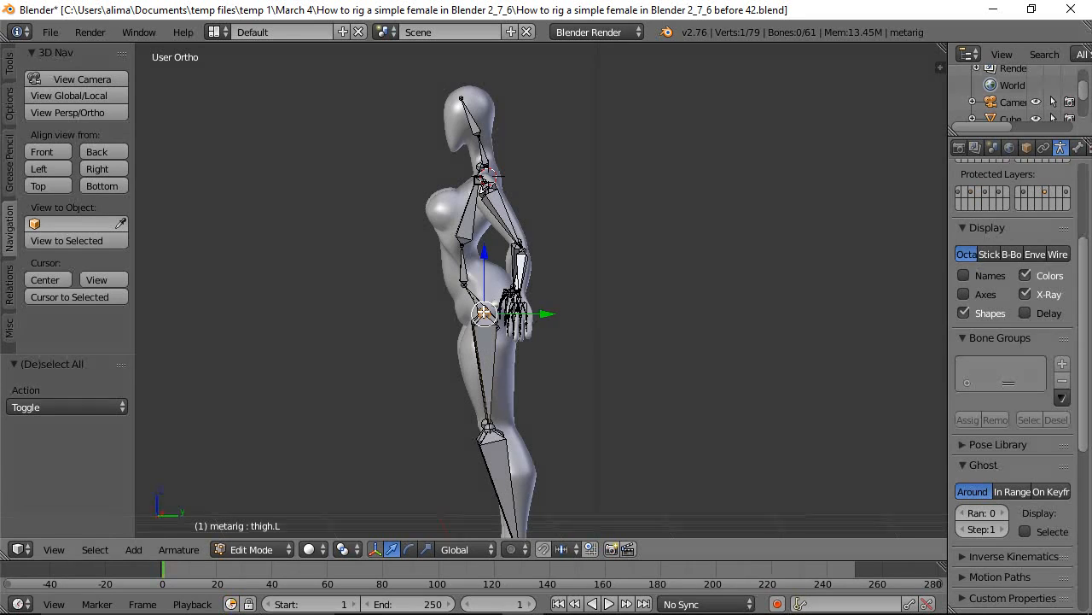
{"action": "key", "text": "g"}
{"action": "key", "text": "y"}
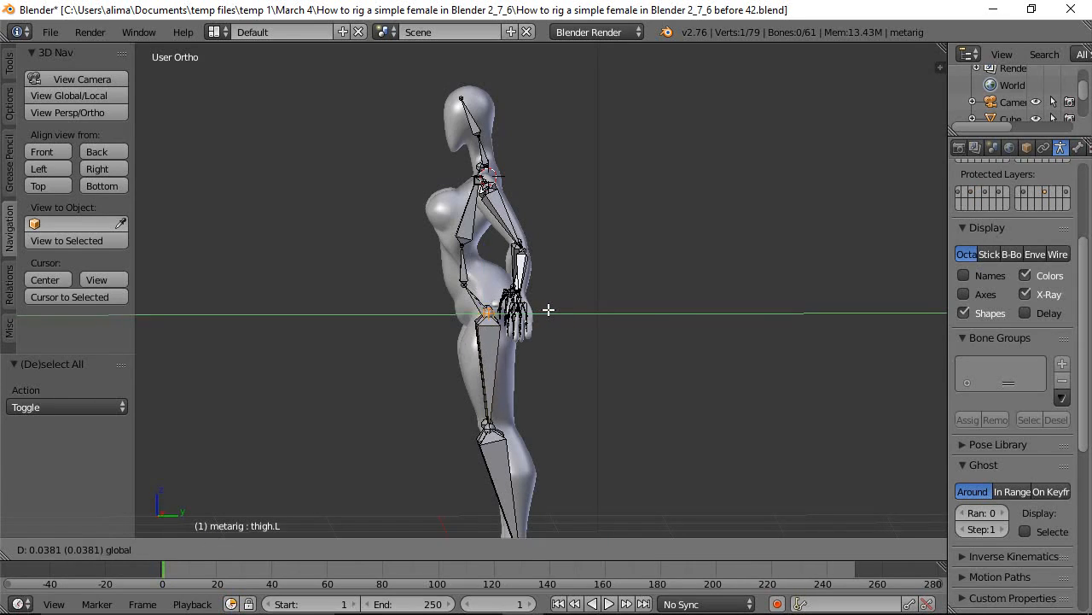
{"action": "left_click", "coordinate": [548, 311]}
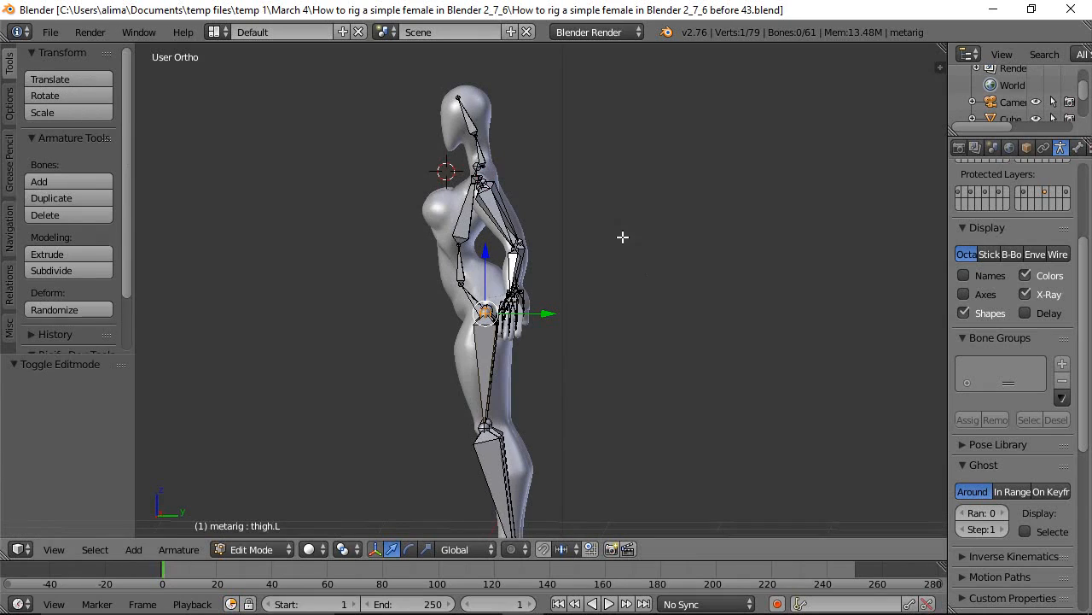
Delete the nine middle, ring and little finger bones of the left hand, keeping their palm bones.
{"action": "key", "text": "a"}
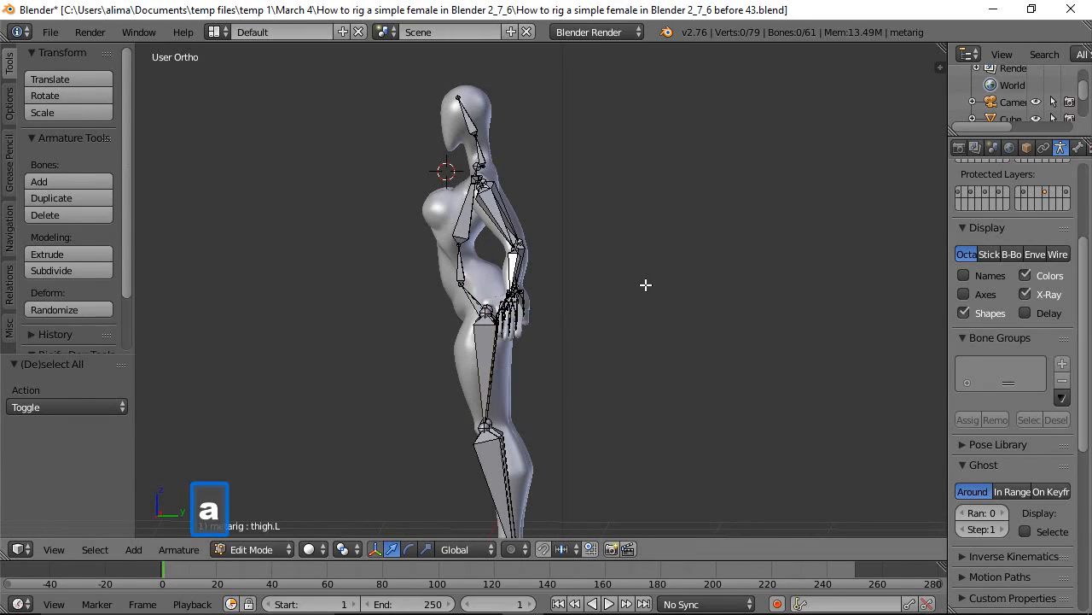
{"action": "key", "text": "b"}
{"action": "left_click_drag", "start_coordinate": [458, 272], "coordinate": [576, 365]}
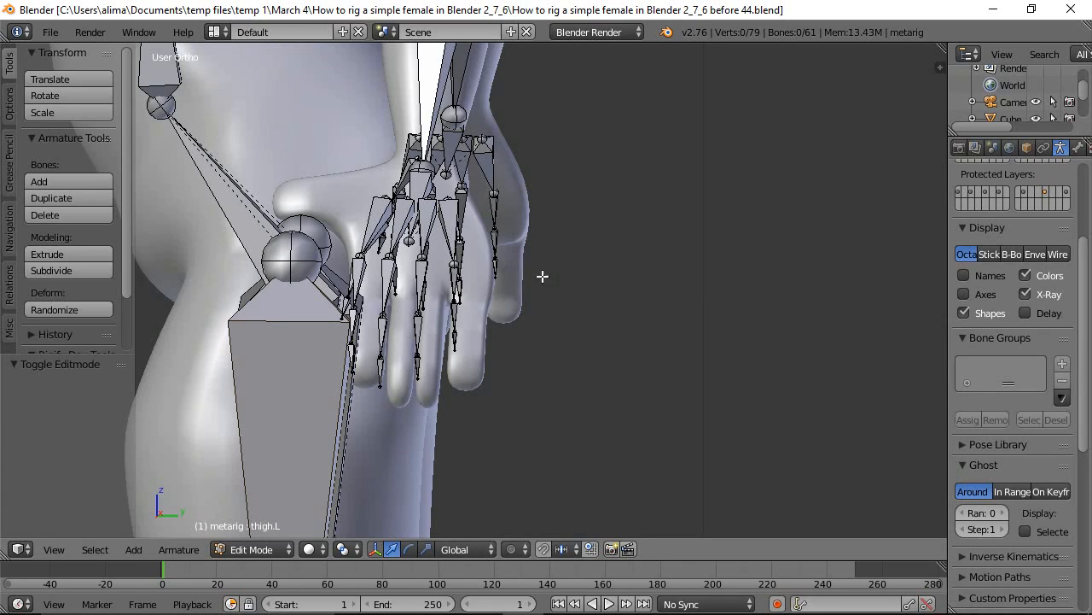
{"action": "middle_click_drag", "start_coordinate": [532, 292], "coordinate": [624, 307]}
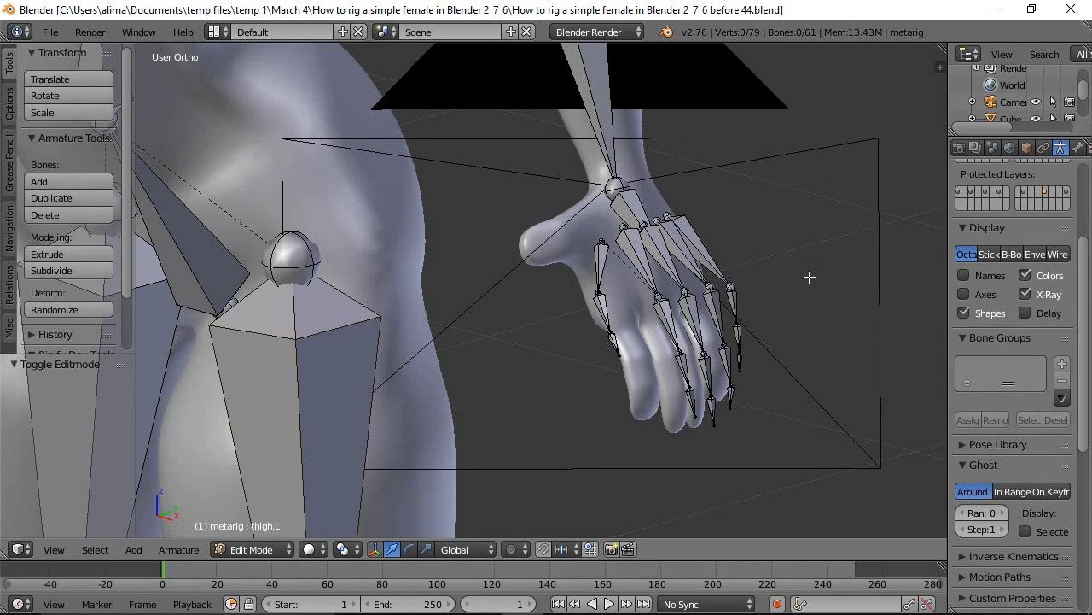
{"action": "key", "text": "c"}
{"action": "mouse_move", "coordinate": [748, 331]}
{"action": "left_mouse_down"}
{"action": "mouse_move", "coordinate": [708, 315]}
{"action": "mouse_move", "coordinate": [718, 303]}
{"action": "mouse_move", "coordinate": [734, 320]}
{"action": "mouse_move", "coordinate": [731, 398]}
{"action": "mouse_move", "coordinate": [738, 391]}
{"action": "left_mouse_up"}
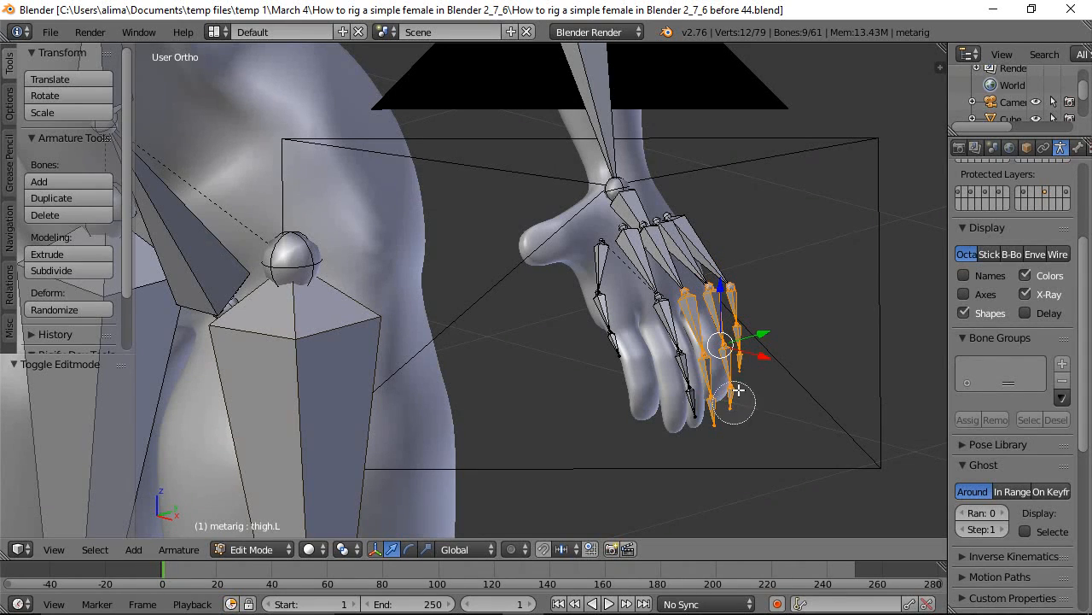
{"action": "right_click", "coordinate": [748, 362]}
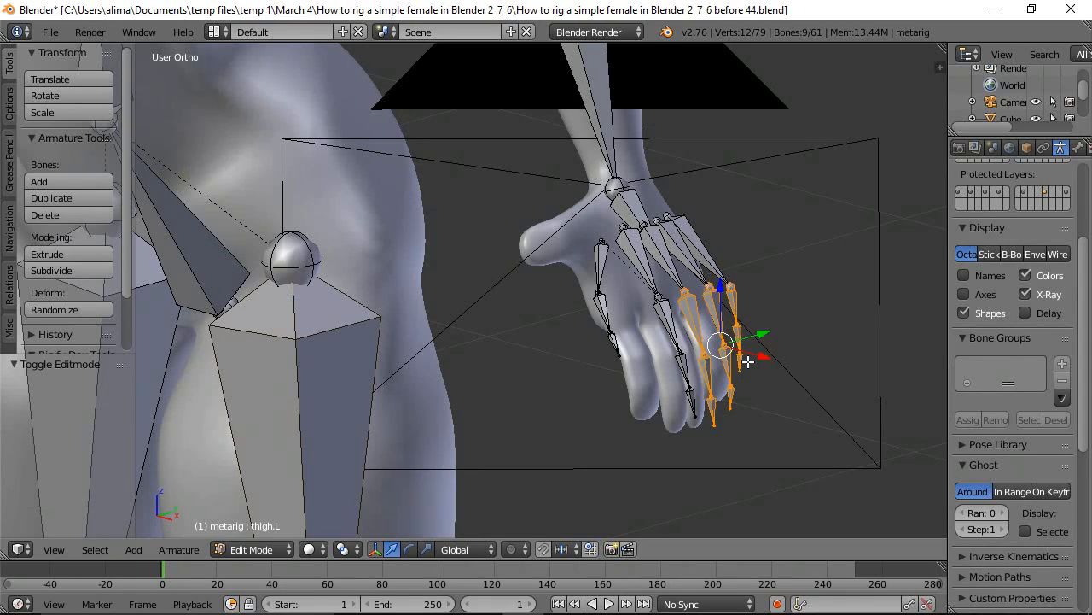
{"action": "key", "text": "x"}
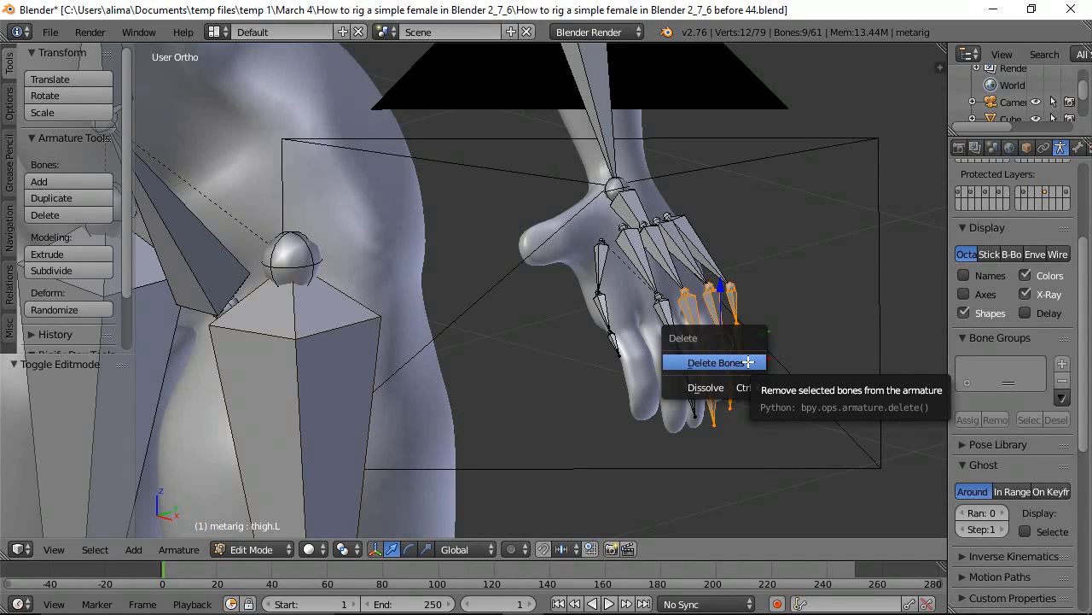
{"action": "left_click", "coordinate": [748, 362]}
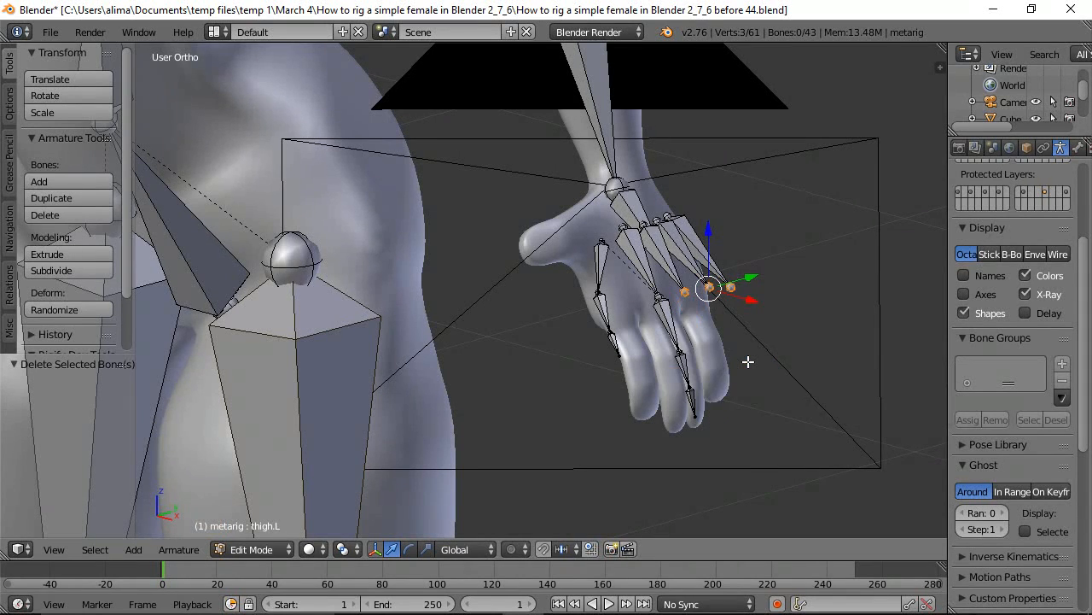
Delete the palm.02.L, palm.03.L and palm.04.L bones, and save the rig as the incremental file ending in "before 46.blend".
{"action": "middle_click_drag", "start_coordinate": [746, 365], "coordinate": [695, 392]}
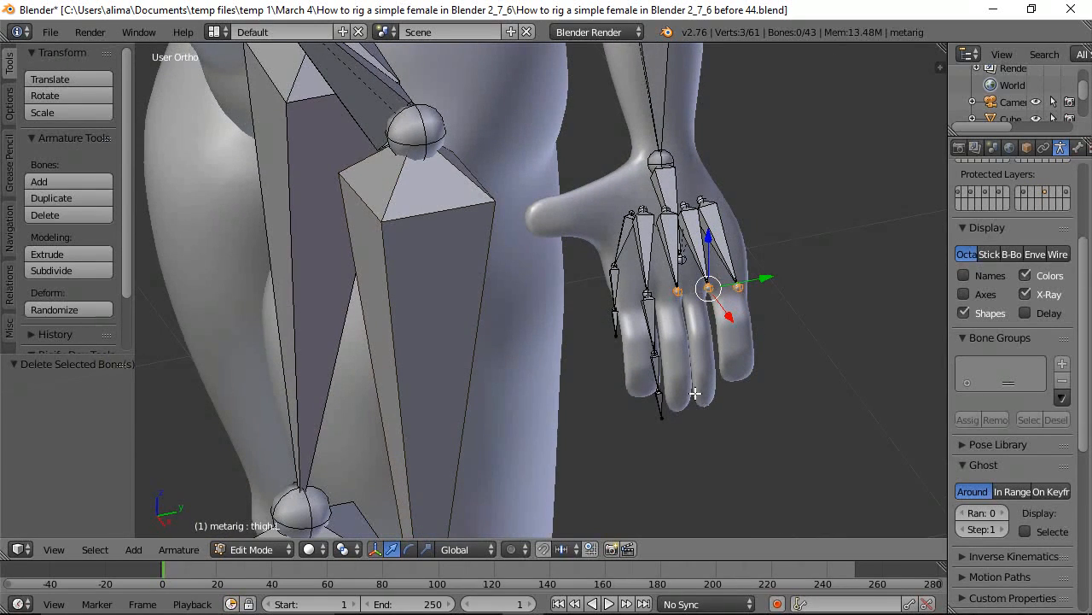
{"action": "right_click", "coordinate": [668, 239]}
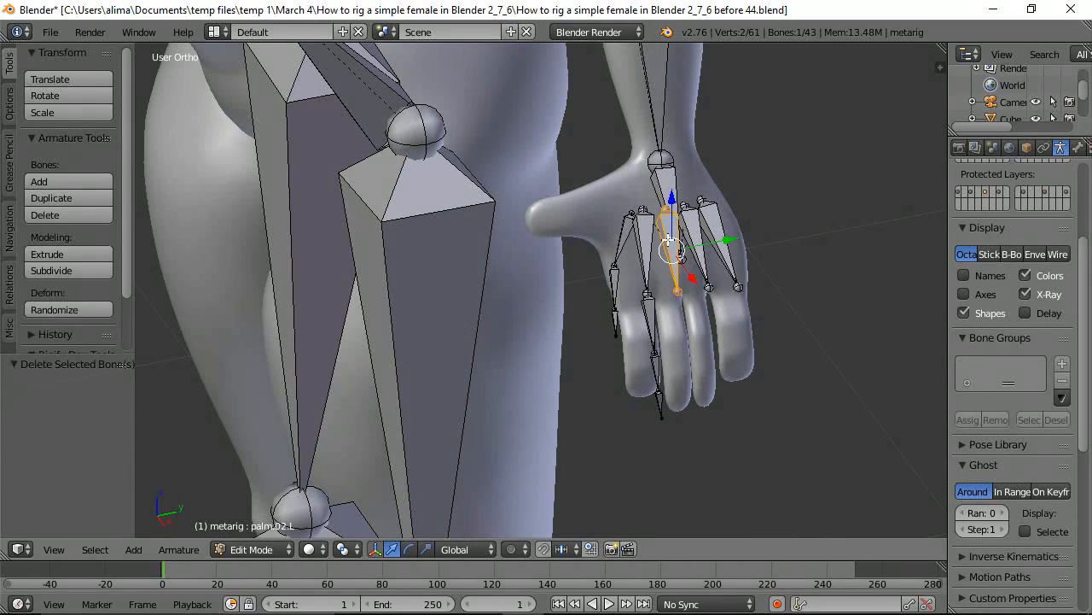
{"action": "right_click", "coordinate": [697, 224], "text": "shift"}
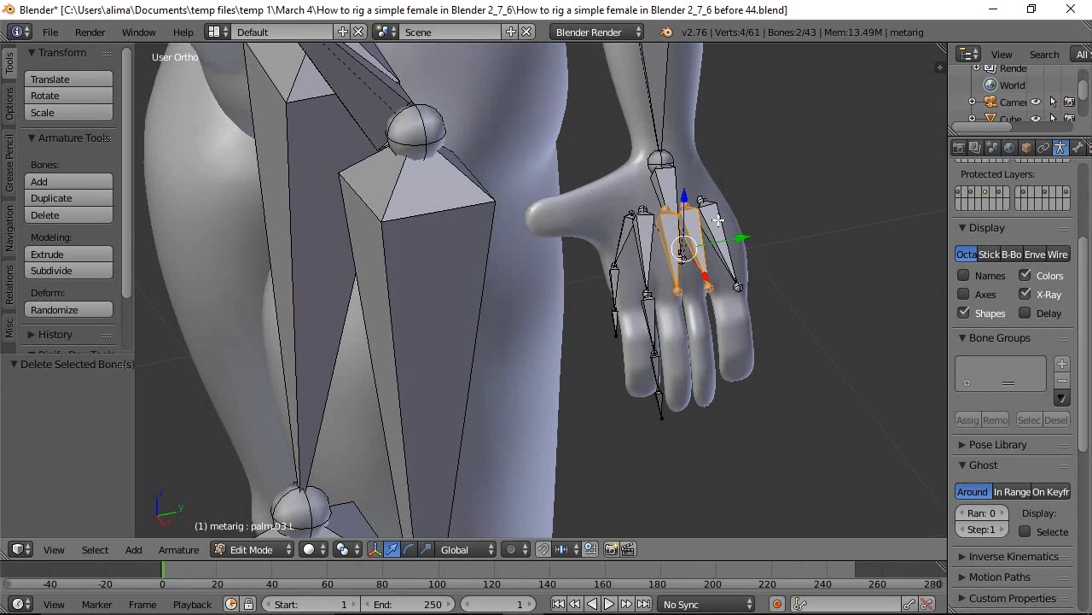
{"action": "right_click", "coordinate": [719, 220], "text": "shift"}
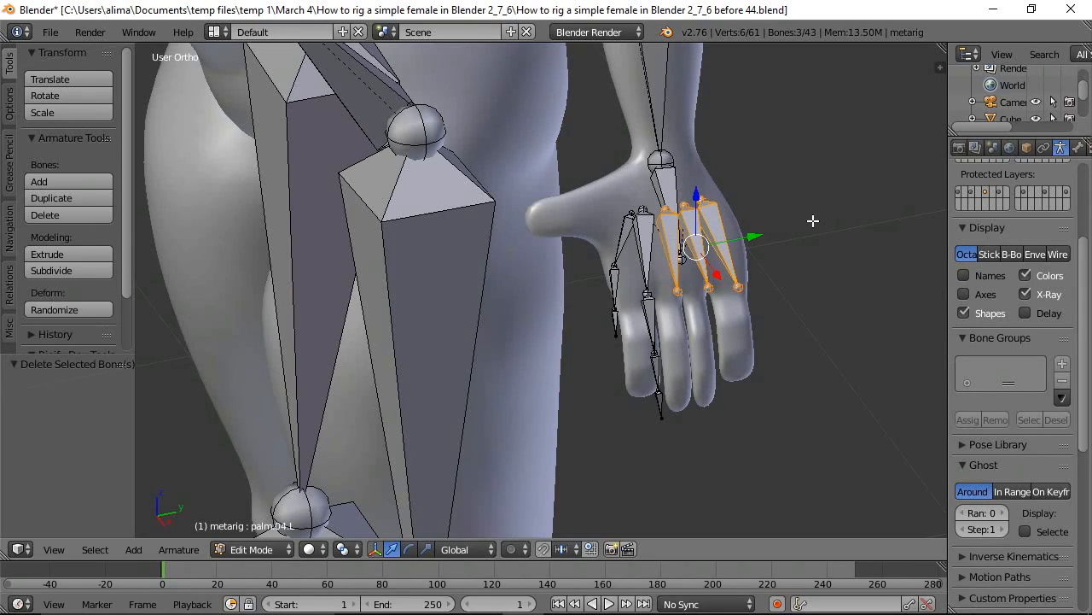
{"action": "key", "text": "x"}
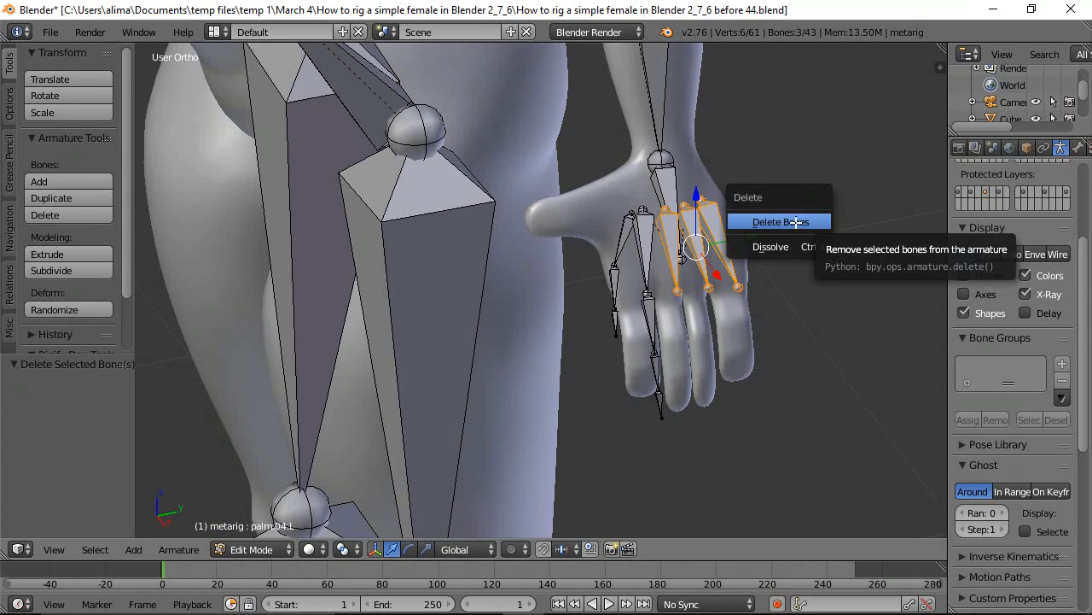
{"action": "left_click", "coordinate": [796, 222]}
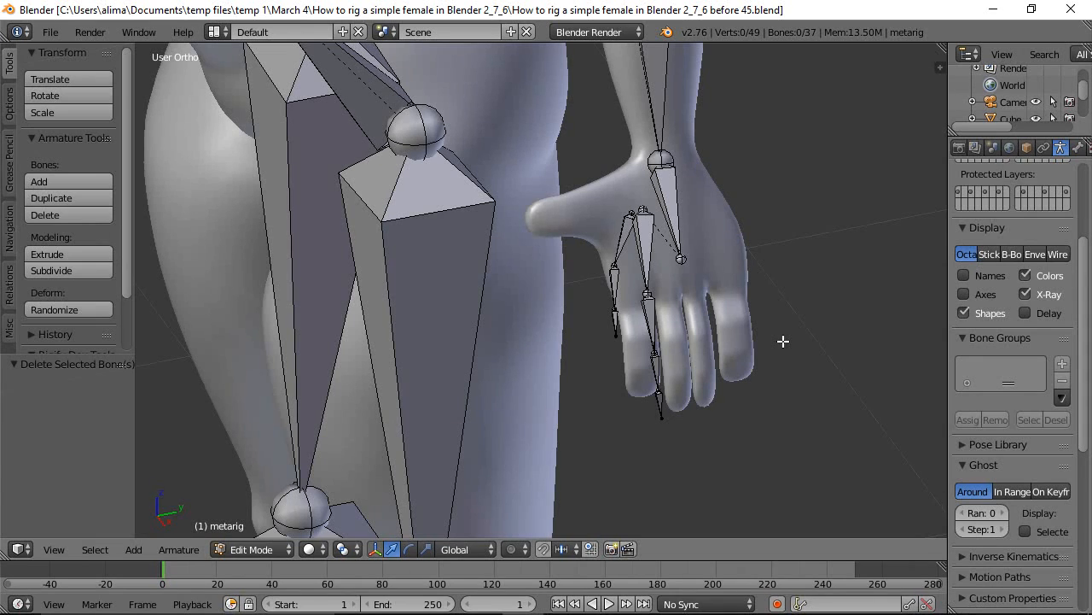
{"action": "key", "text": "ctrl+alt+s"}
Move the three left thumb bones about 0.156 inward along X, clear of the hand mesh.
{"action": "middle_click_drag", "start_coordinate": [580, 393], "coordinate": [706, 346]}
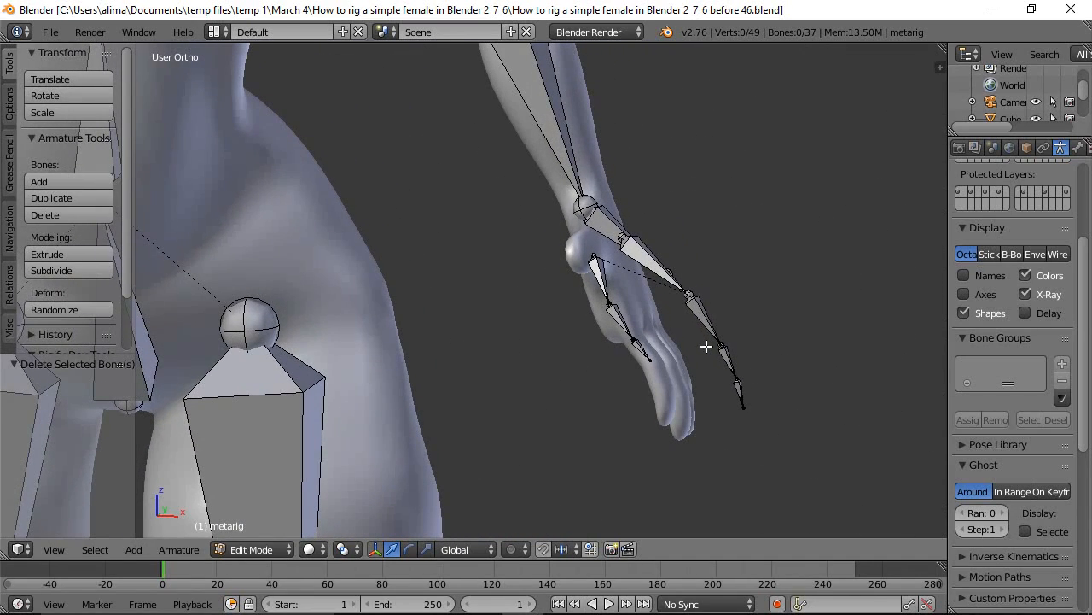
{"action": "key", "text": "c"}
{"action": "left_click_drag", "start_coordinate": [645, 347], "coordinate": [600, 279]}
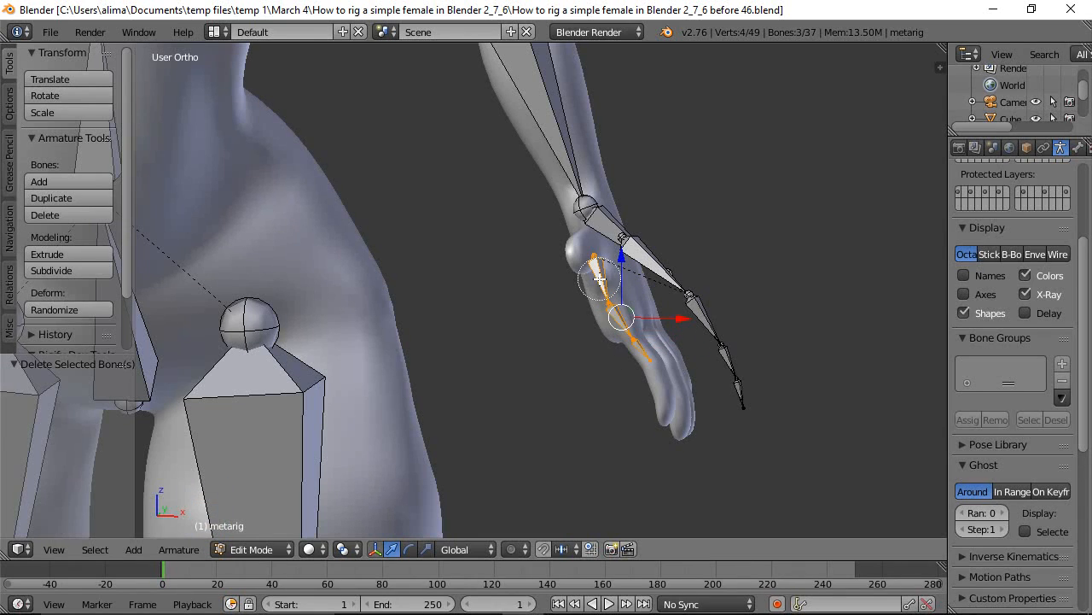
{"action": "right_click", "coordinate": [608, 302]}
{"action": "left_click_drag", "start_coordinate": [679, 319], "coordinate": [589, 324]}
{"action": "middle_click_drag", "start_coordinate": [642, 350], "coordinate": [666, 355]}
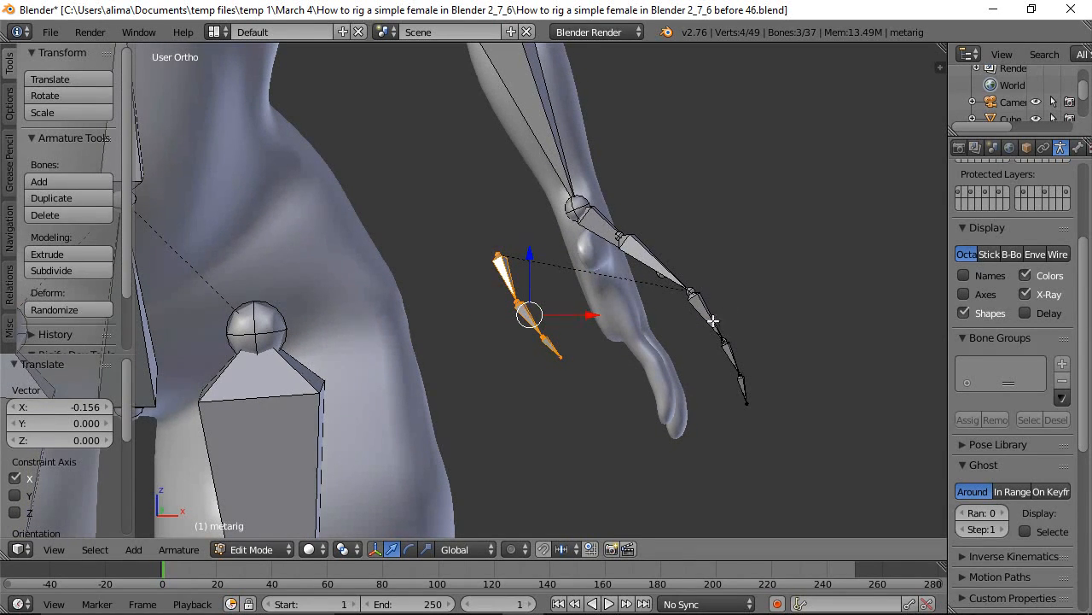
Hide the hand.L bone and clear the selection.
{"action": "middle_click_drag", "start_coordinate": [712, 317], "coordinate": [673, 361]}
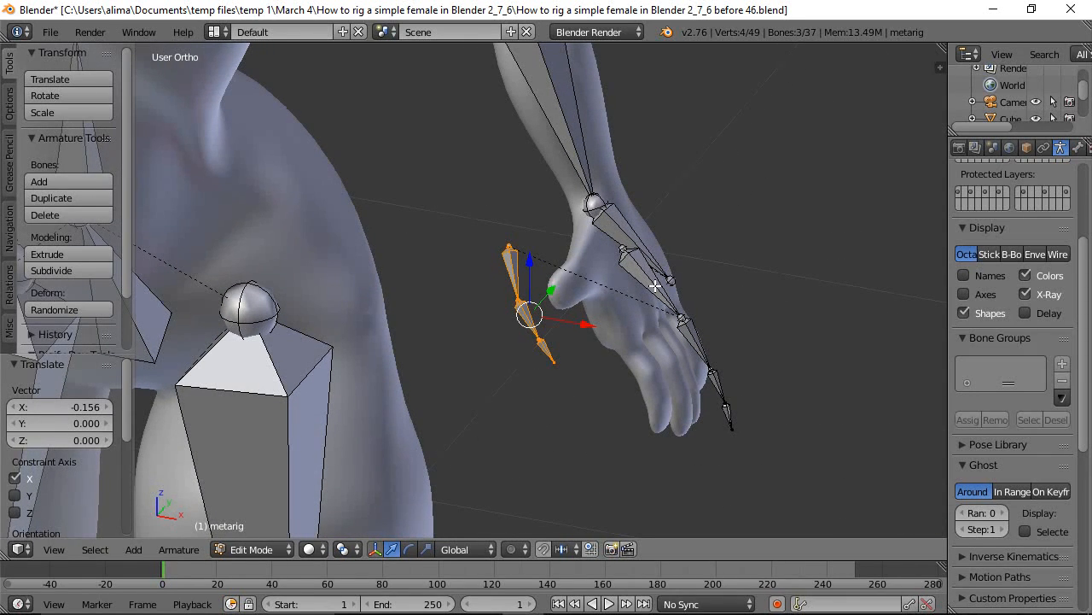
{"action": "right_click", "coordinate": [623, 230]}
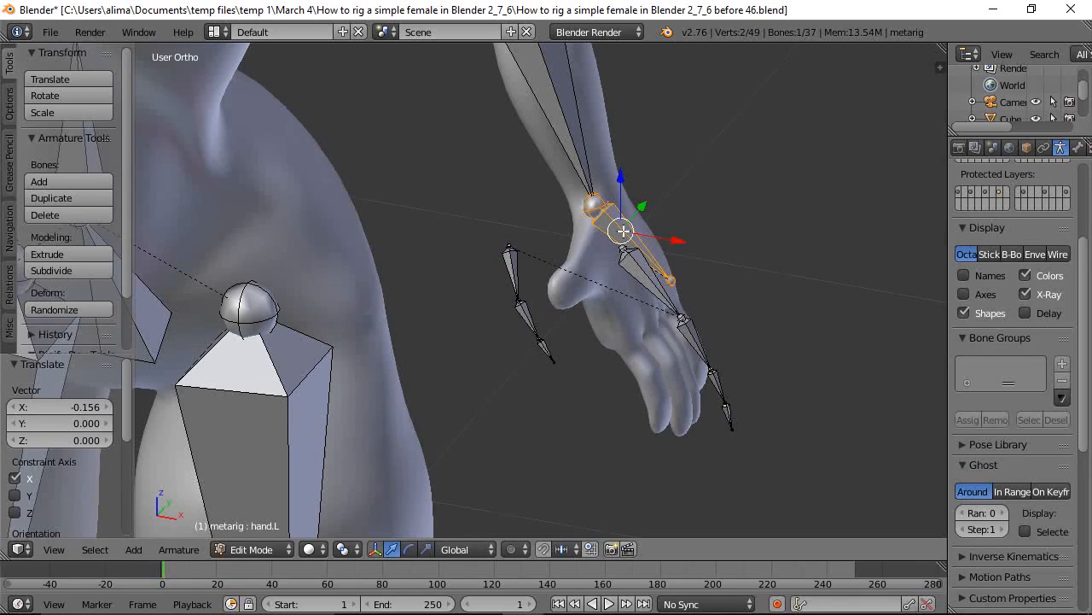
{"action": "key", "text": "h"}
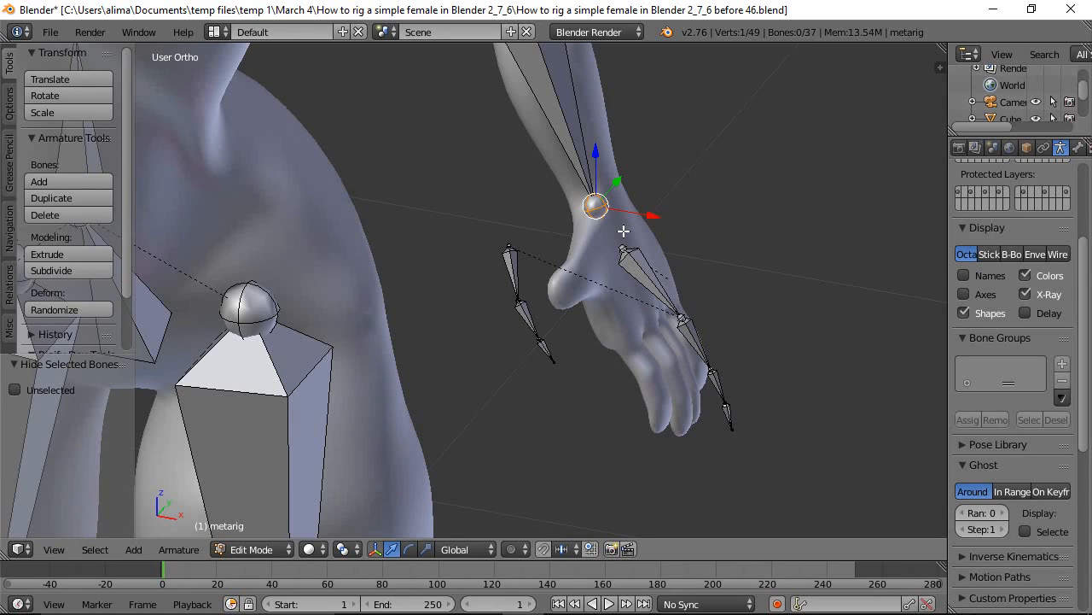
{"action": "key", "text": "a"}
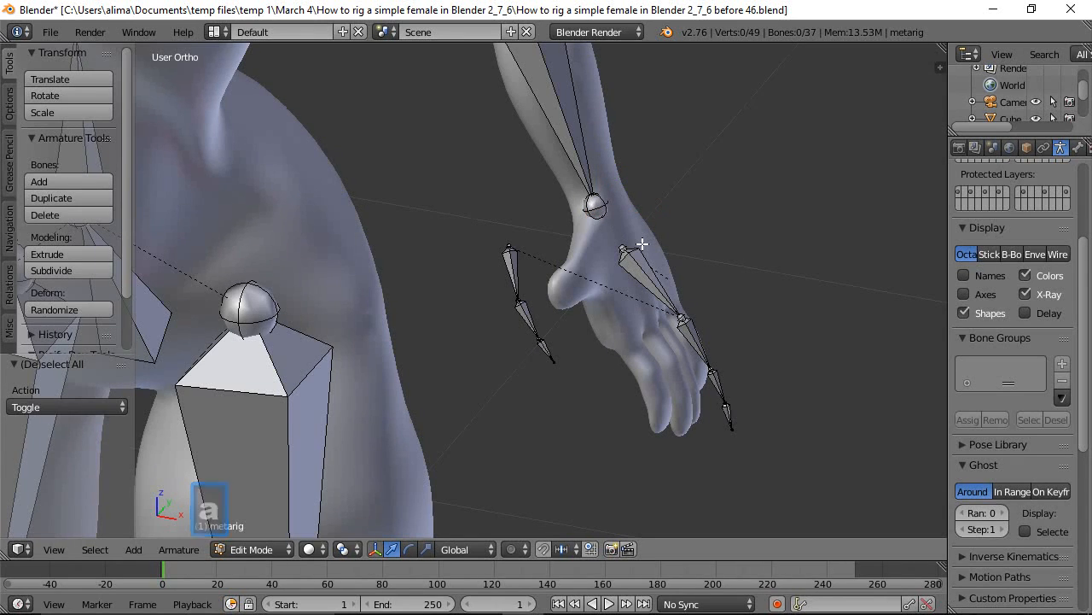
Select the remaining left palm bone with its three index finger bones and scale the chain to about 0.728.
{"action": "key", "text": "c"}
{"action": "left_click_drag", "start_coordinate": [642, 246], "coordinate": [730, 407]}
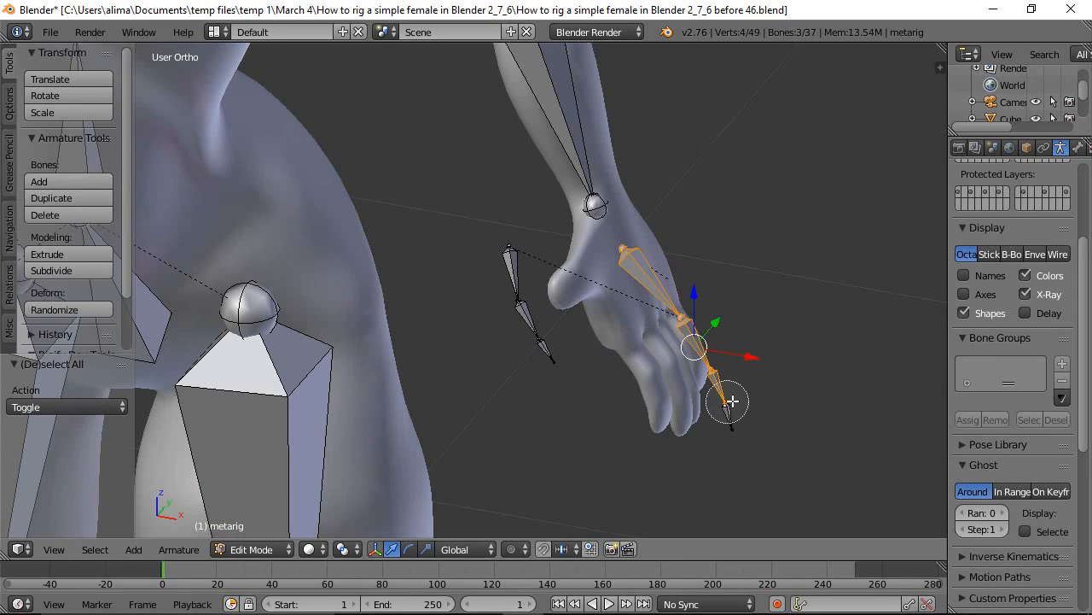
{"action": "right_click", "coordinate": [768, 388]}
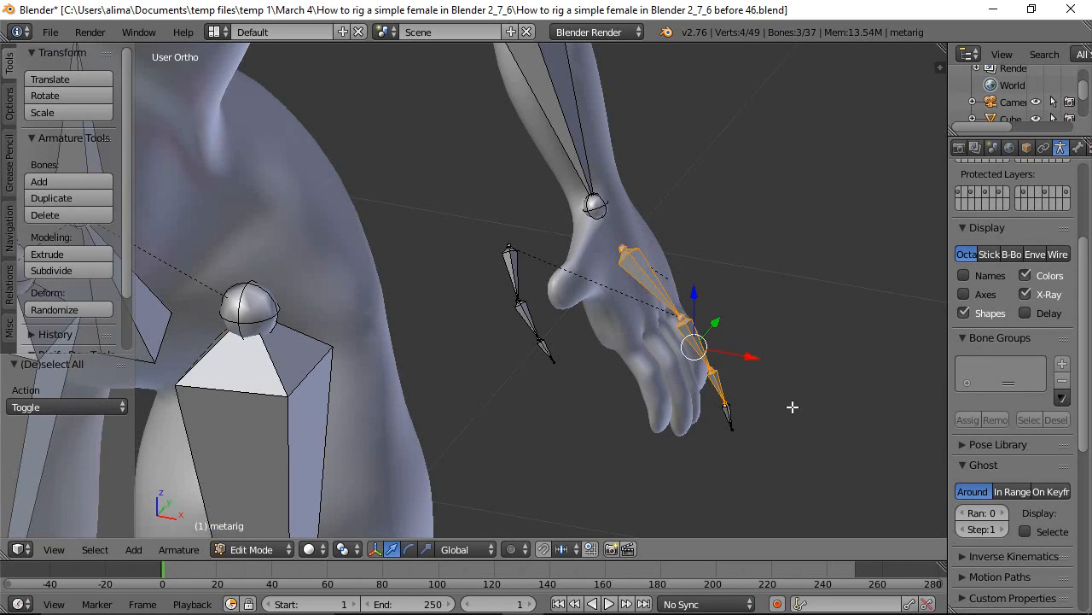
{"action": "key", "text": "c"}
{"action": "left_click", "coordinate": [730, 414]}
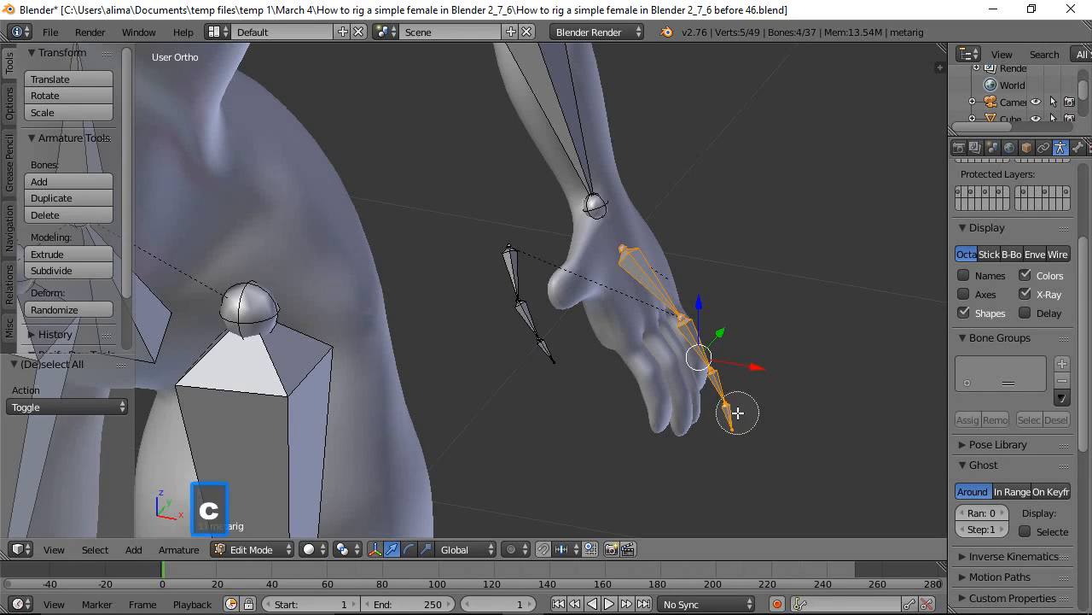
{"action": "right_click", "coordinate": [748, 404]}
{"action": "middle_click_drag", "start_coordinate": [665, 409], "coordinate": [718, 376]}
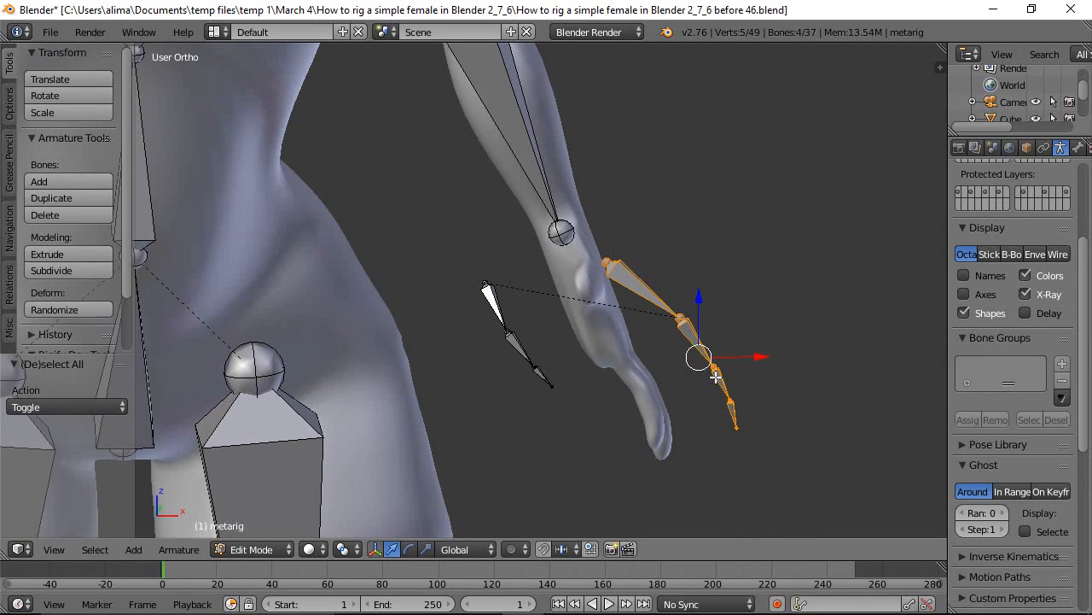
{"action": "key", "text": "s"}
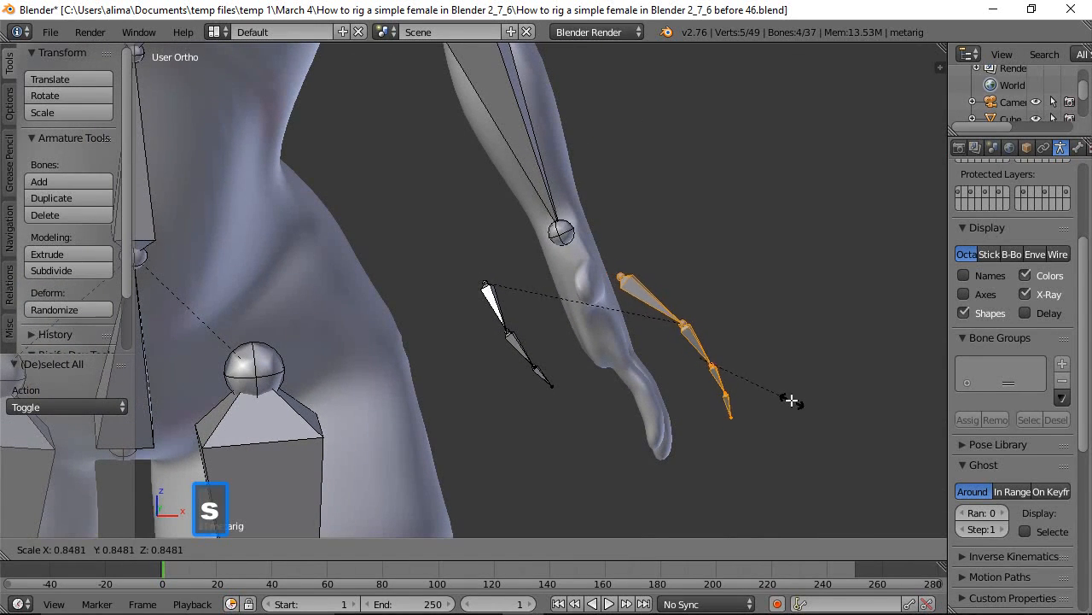
{"action": "left_click", "coordinate": [781, 390]}
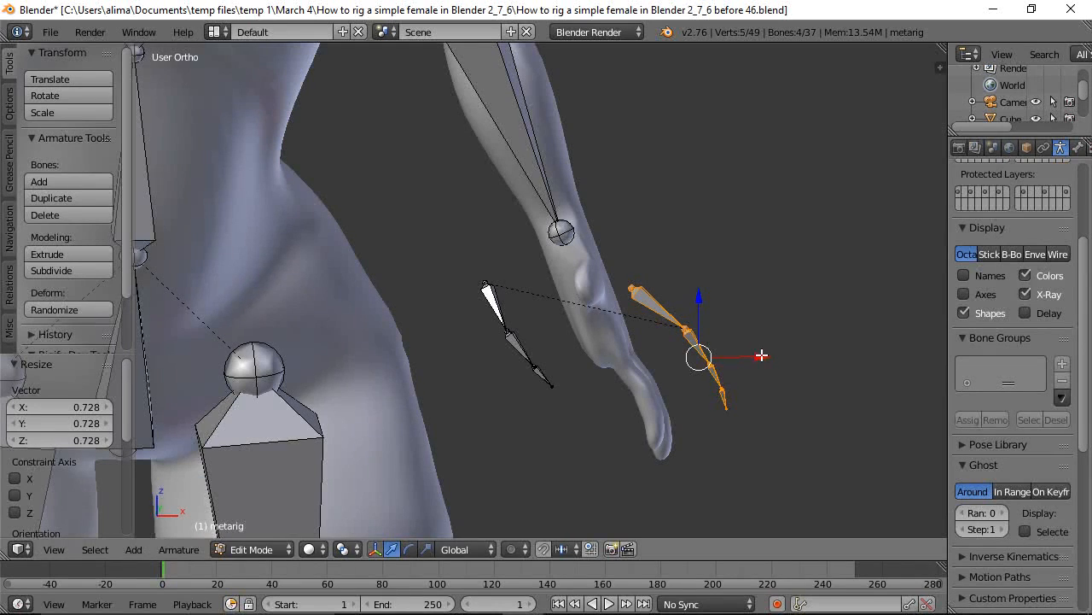
Move the selected palm and index finger chain about 0.101 inward along X and 0.050 down along Z into the hand mesh.
{"action": "key", "text": "g"}
{"action": "key", "text": "x"}
{"action": "left_click", "coordinate": [709, 373]}
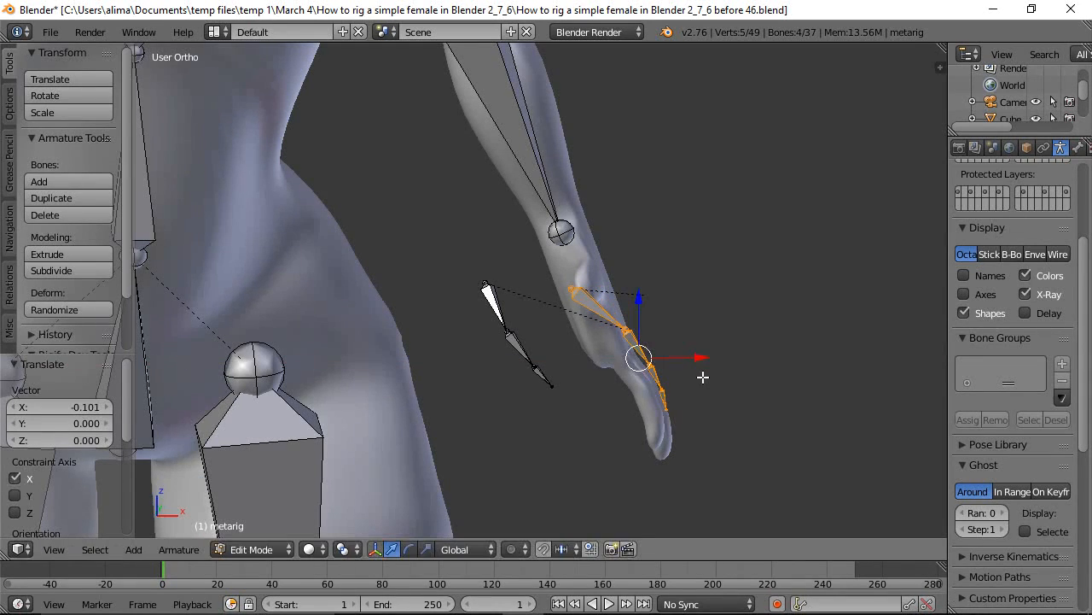
{"action": "key", "text": "g"}
{"action": "key", "text": "z"}
{"action": "left_click", "coordinate": [641, 327]}
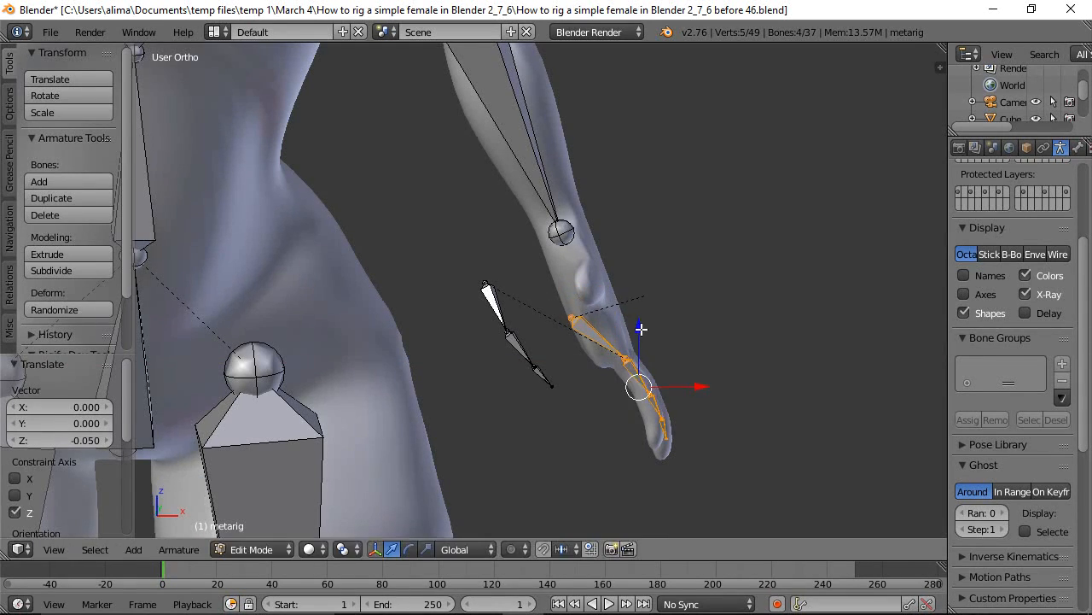
Move the selected palm and index finger chain about 0.014 inward along X.
{"action": "key", "text": "g"}
{"action": "key", "text": "x"}
{"action": "left_click", "coordinate": [698, 390]}
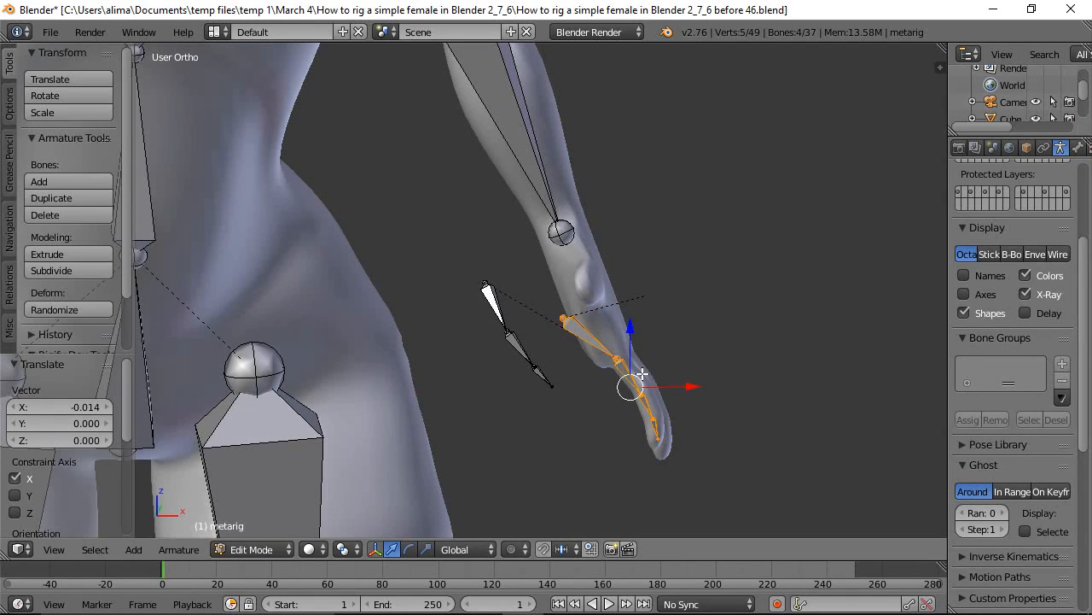
Move the base joint of palm.01.L outward along X and up along Z into the middle of the hand mesh.
{"action": "right_click", "coordinate": [561, 317]}
{"action": "left_click_drag", "start_coordinate": [622, 316], "coordinate": [658, 302]}
{"action": "left_click_drag", "start_coordinate": [611, 271], "coordinate": [592, 235]}
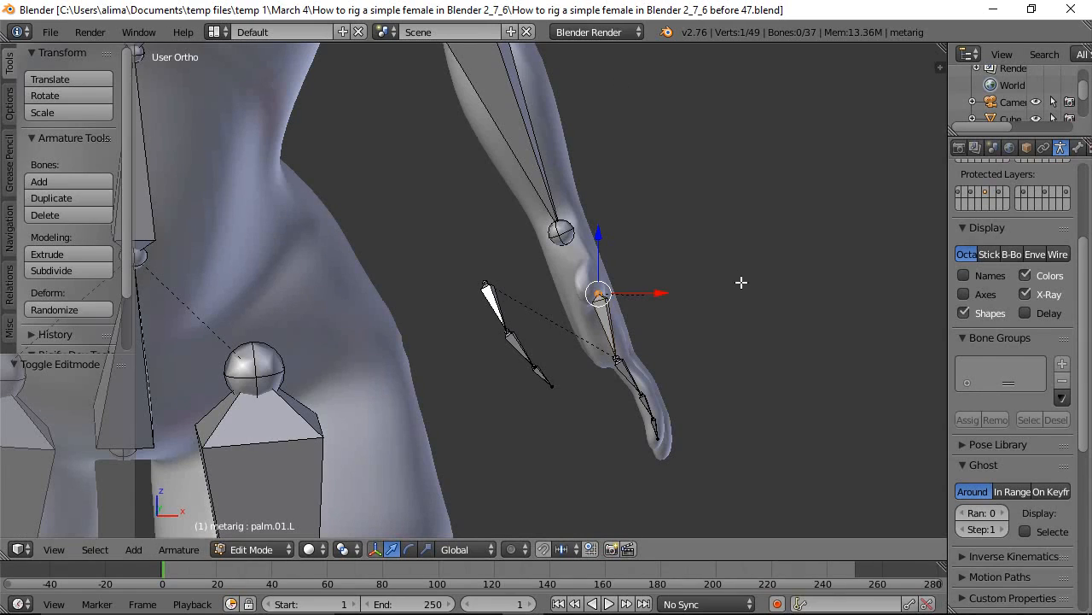
Select the three left index finger bones, move them along Y to centre them in the index finger mesh, and clear the selection.
{"action": "middle_click_drag", "start_coordinate": [817, 267], "coordinate": [639, 296]}
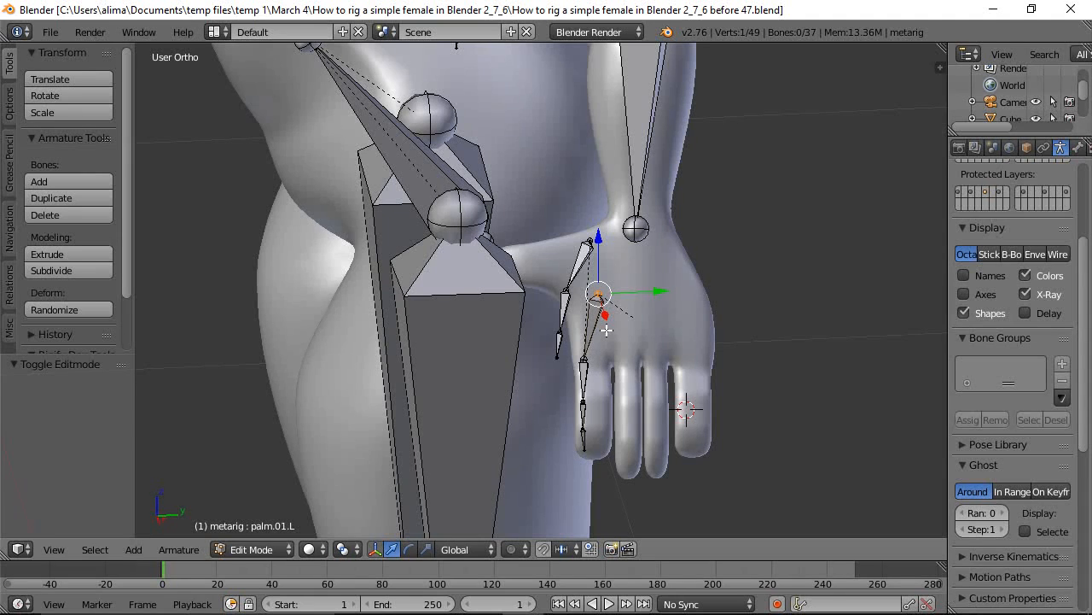
{"action": "key", "text": "a"}
{"action": "key", "text": "c"}
{"action": "left_click", "coordinate": [583, 385]}
{"action": "mouse_move", "coordinate": [583, 385]}
{"action": "left_mouse_down"}
{"action": "mouse_move", "coordinate": [585, 442]}
{"action": "mouse_move", "coordinate": [572, 400]}
{"action": "left_mouse_up"}
{"action": "right_click", "coordinate": [568, 400]}
{"action": "left_click_drag", "start_coordinate": [644, 401], "coordinate": [653, 398]}
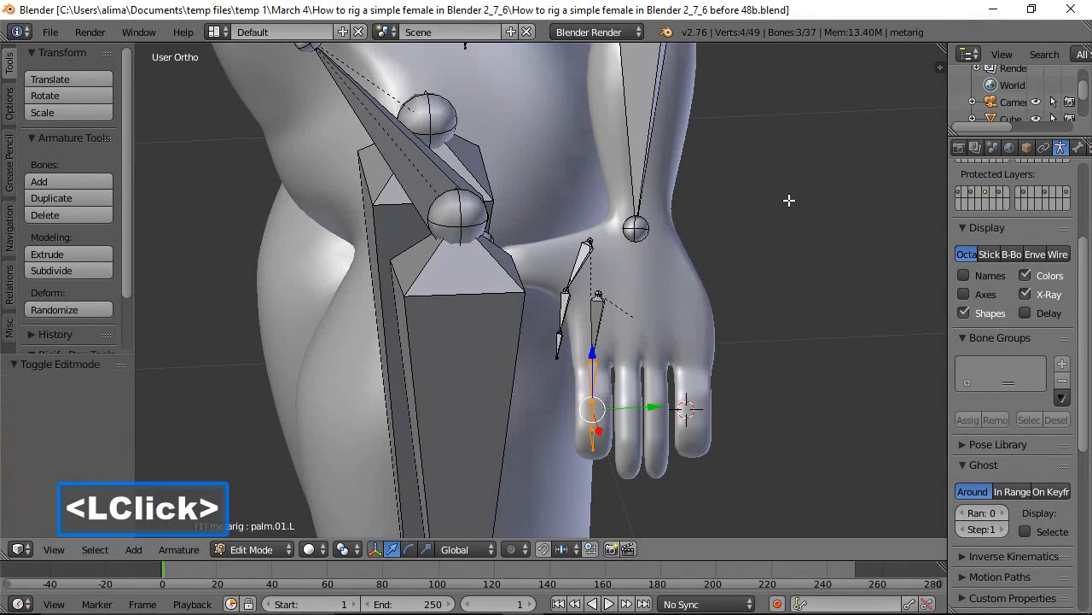
{"action": "key", "text": "a"}
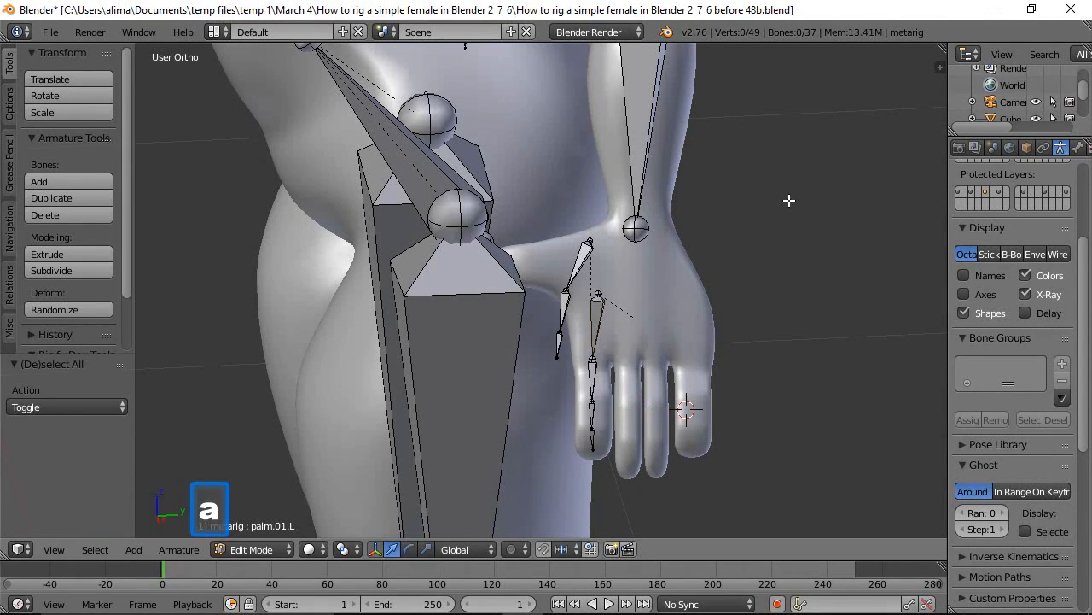
In front view, select the three linked left thumb bones and move them outward along X and up along Z onto the hand mesh.
{"action": "scroll", "coordinate": [789, 200], "scroll_direction": "down", "scroll_amount": 10}
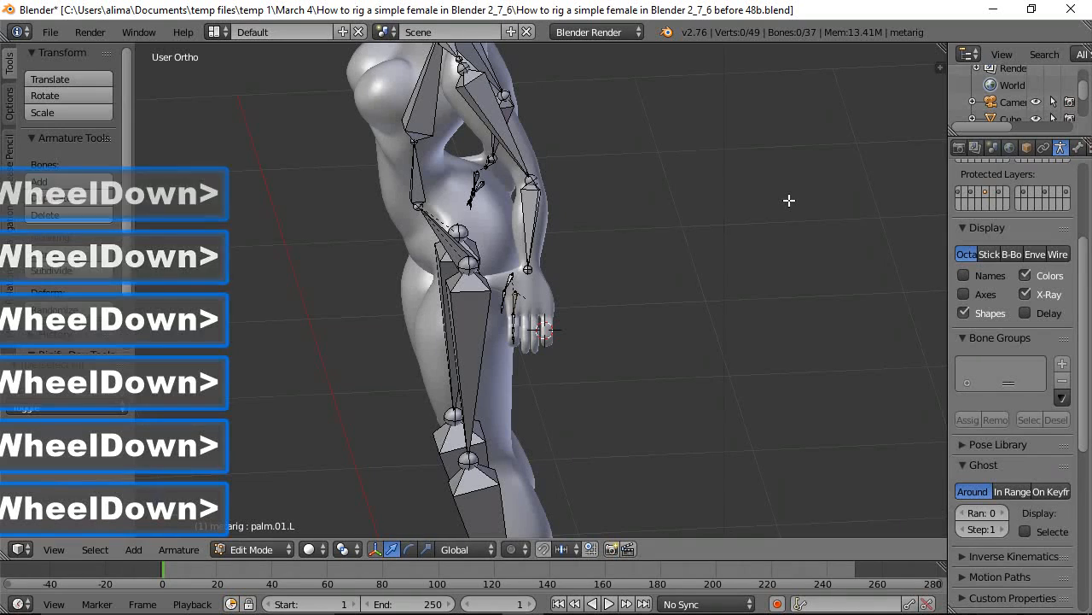
{"action": "left_click", "coordinate": [10, 229]}
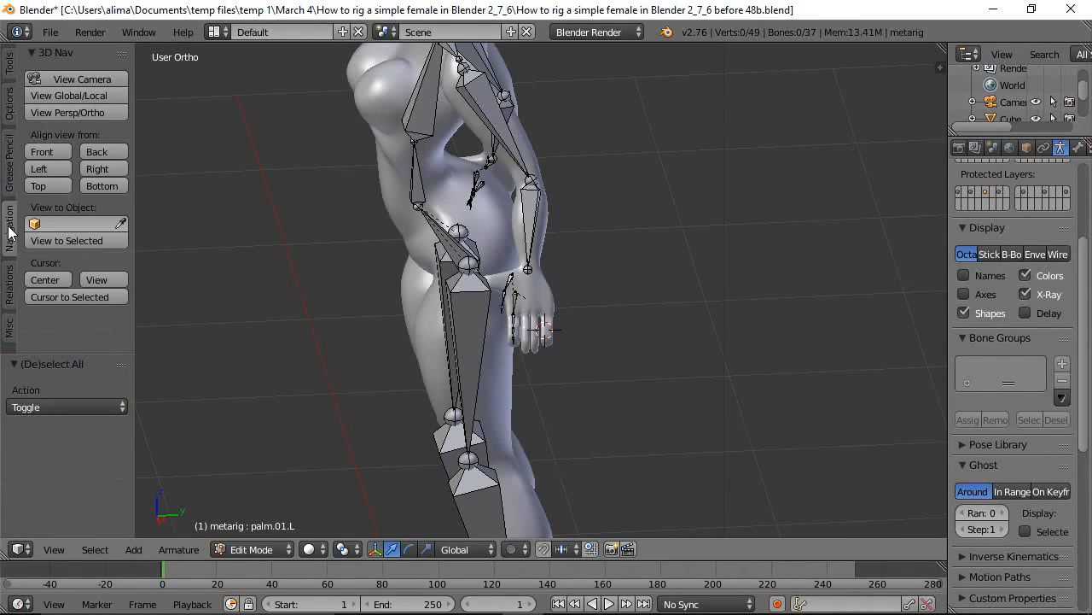
{"action": "left_click", "coordinate": [44, 152]}
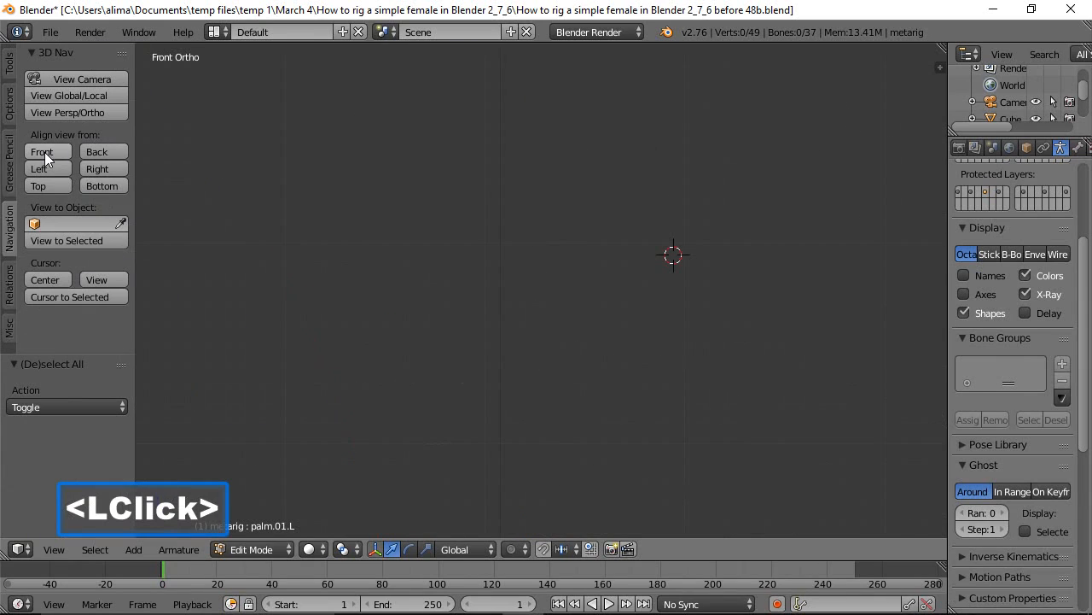
{"action": "middle_click_drag", "start_coordinate": [244, 322], "coordinate": [805, 228], "text": "shift"}
{"action": "middle_click_drag", "start_coordinate": [540, 329], "coordinate": [666, 236], "text": "shift"}
{"action": "key", "text": "b"}
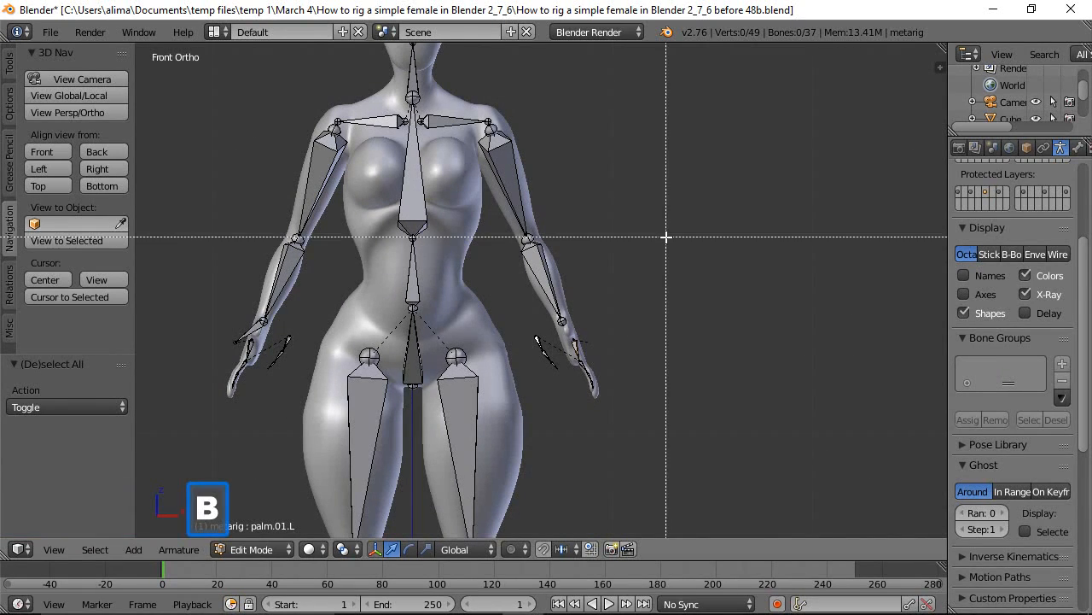
{"action": "left_click_drag", "start_coordinate": [497, 253], "coordinate": [642, 431]}
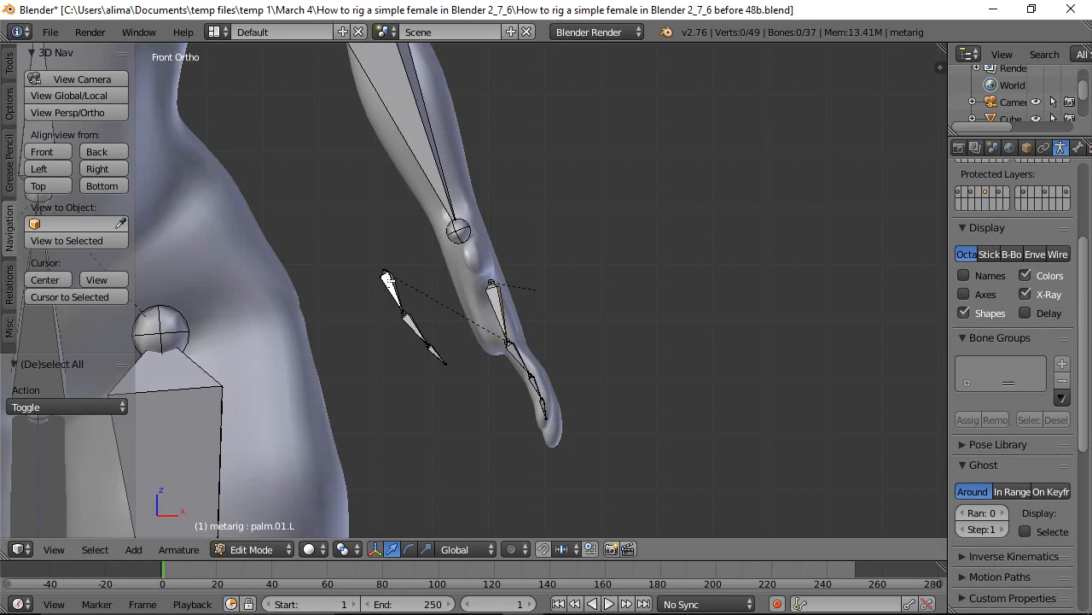
{"action": "key", "text": "l"}
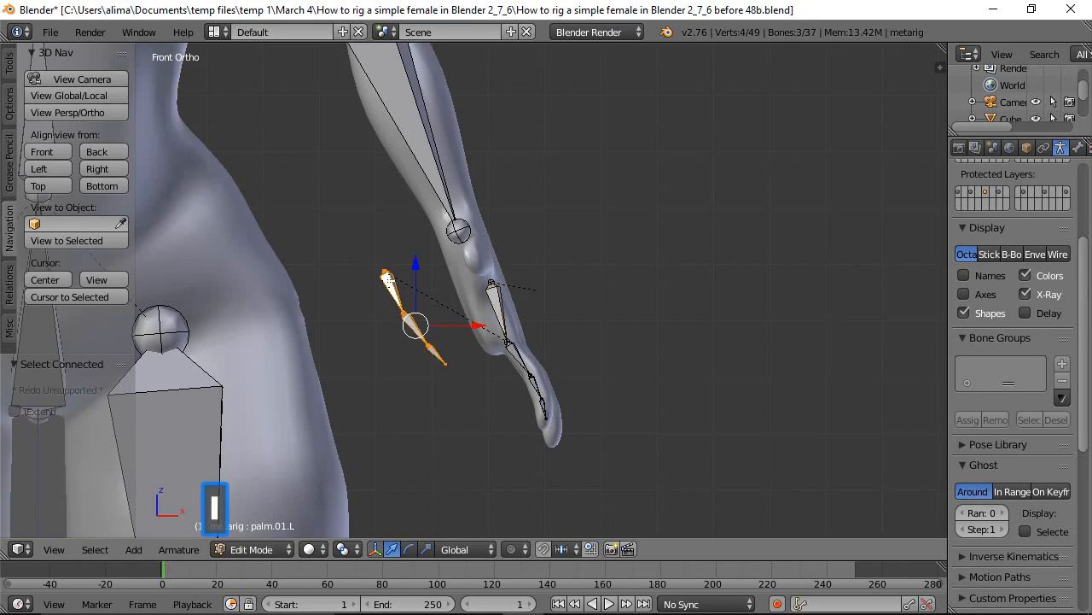
{"action": "left_click_drag", "start_coordinate": [475, 325], "coordinate": [571, 327]}
{"action": "left_click_drag", "start_coordinate": [515, 265], "coordinate": [515, 249]}
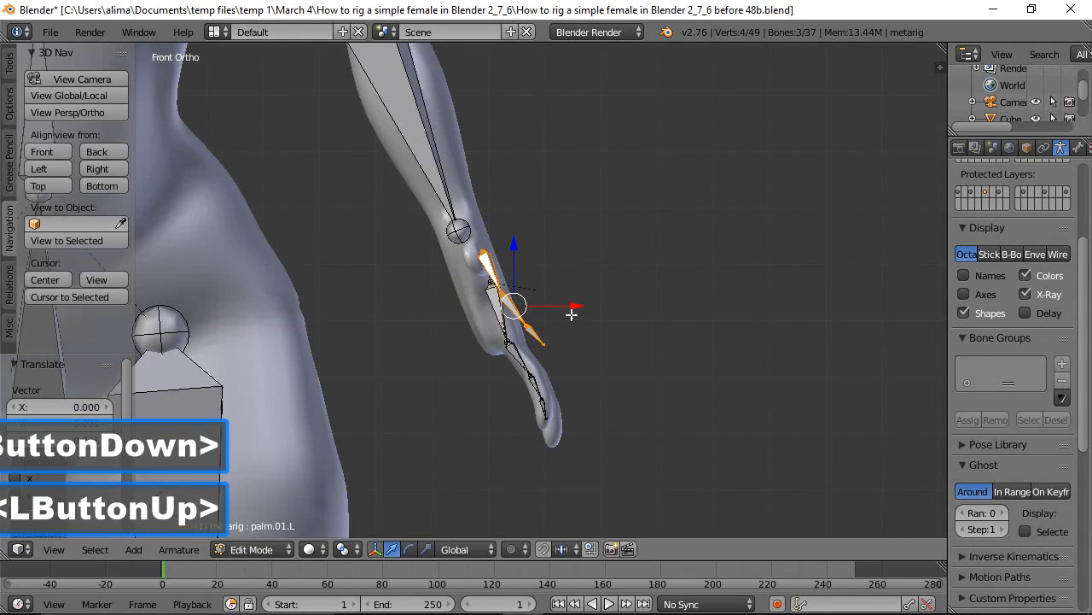
{"action": "left_click_drag", "start_coordinate": [576, 309], "coordinate": [573, 309]}
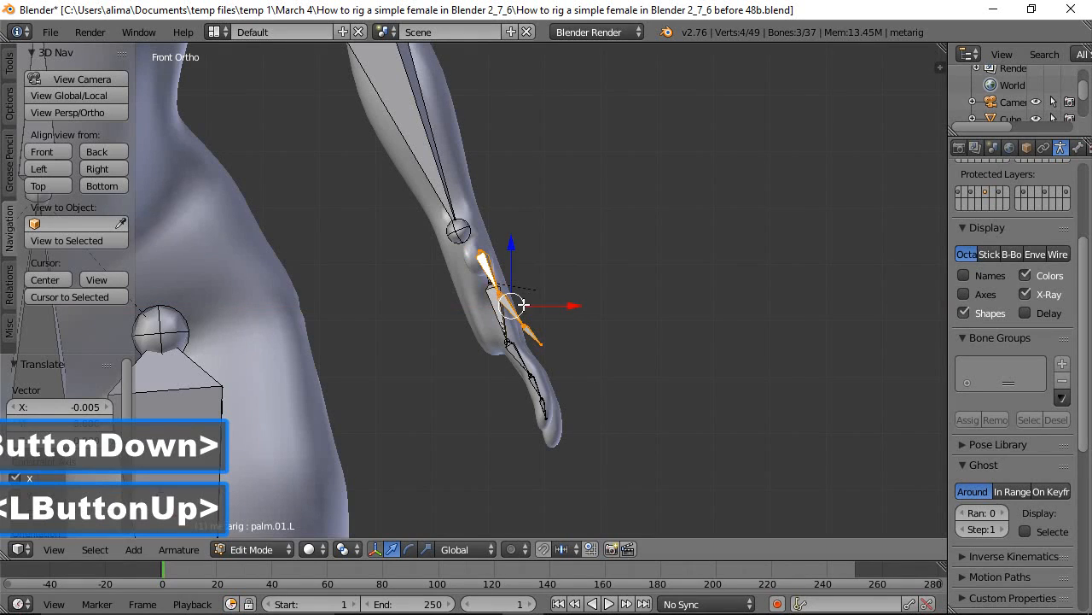
In right view, move the left thumb chain about 0.047 along negative Y towards the thumb mesh.
{"action": "left_click", "coordinate": [107, 169]}
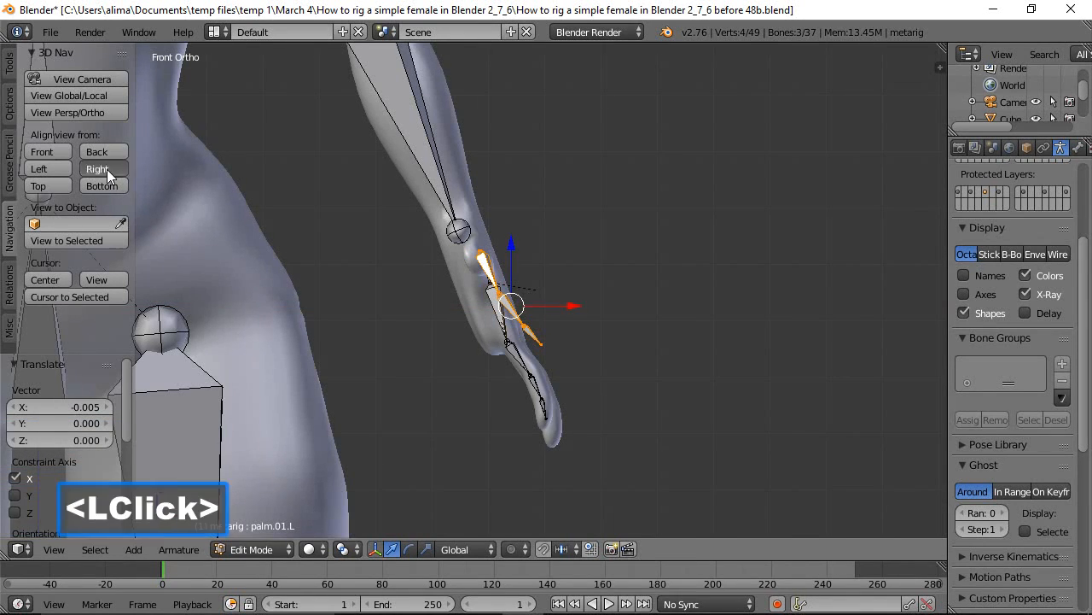
{"action": "left_click_drag", "start_coordinate": [747, 306], "coordinate": [722, 309]}
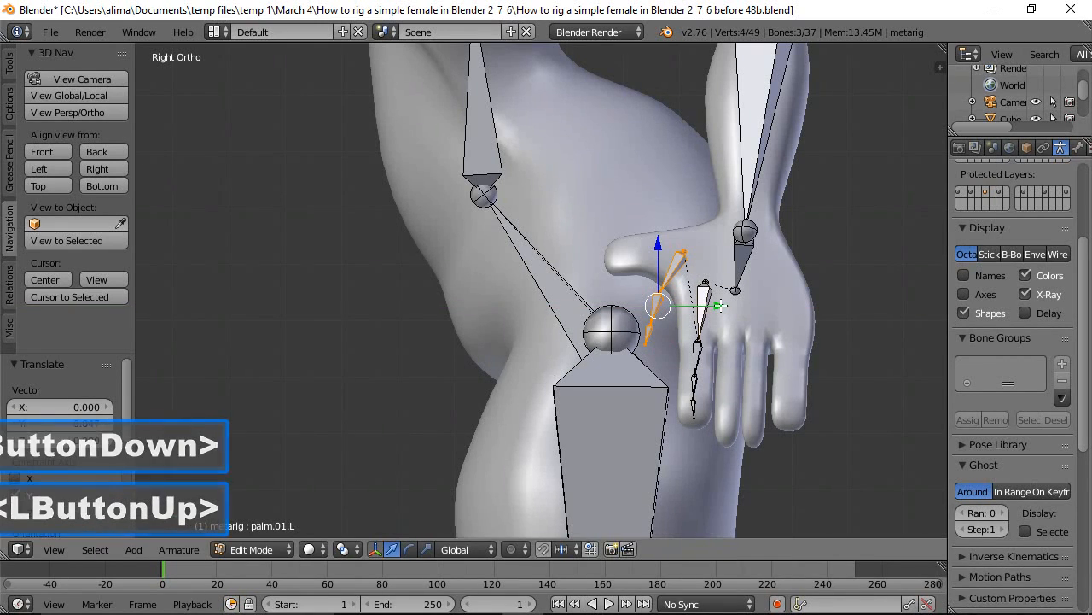
{"action": "left_click", "coordinate": [1062, 364]}
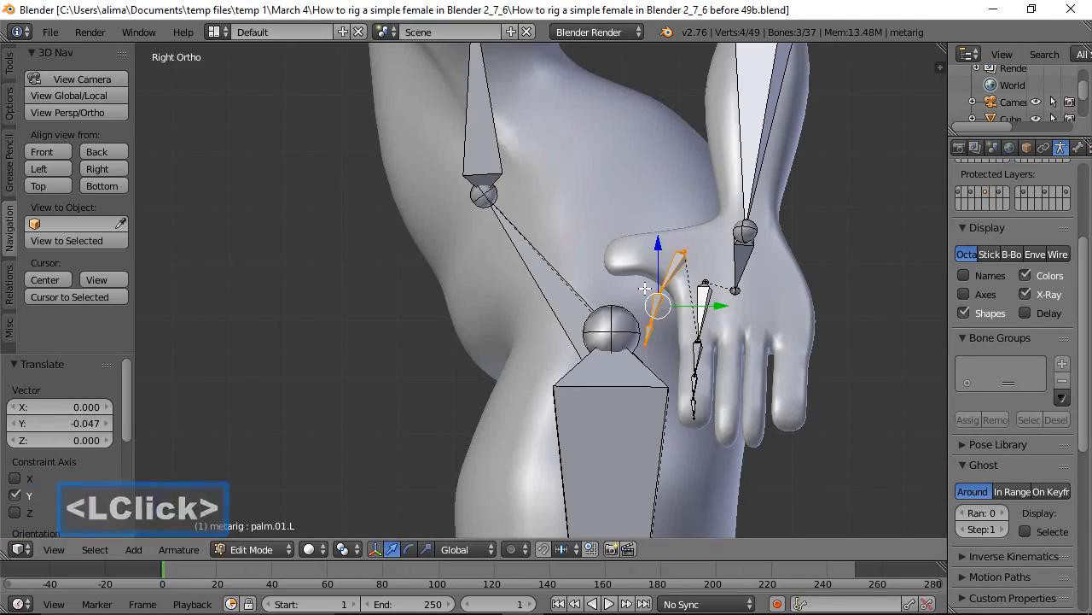
{"action": "middle_click_drag", "start_coordinate": [644, 288], "coordinate": [684, 268]}
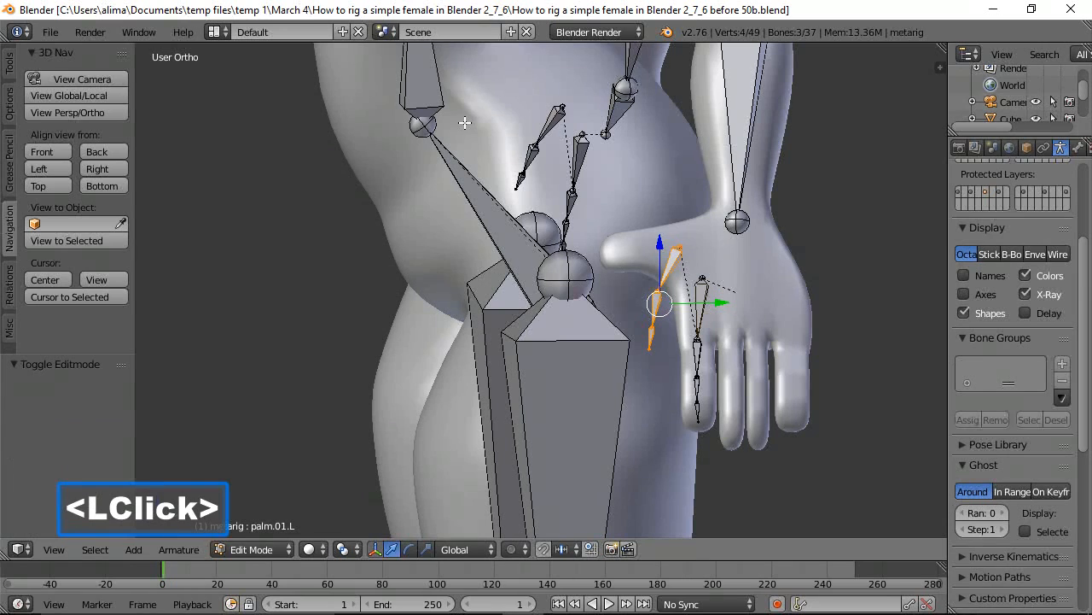
In right view, place the 3D cursor on the thumb chain's base joint and set the pivot point to 3D Cursor.
{"action": "left_click", "coordinate": [113, 171]}
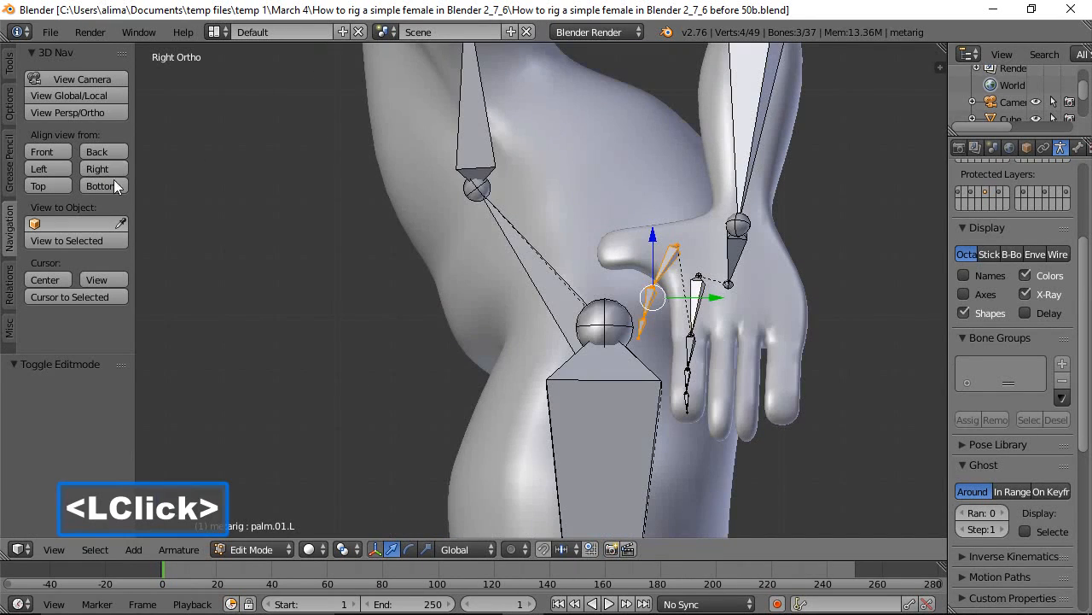
{"action": "right_click", "coordinate": [678, 245]}
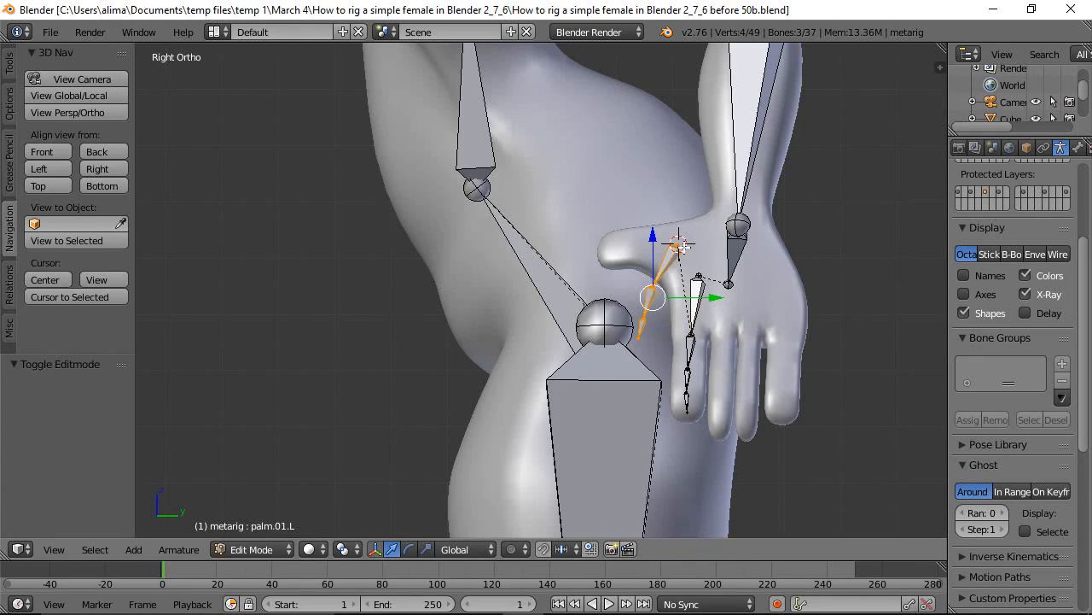
{"action": "left_click", "coordinate": [346, 549]}
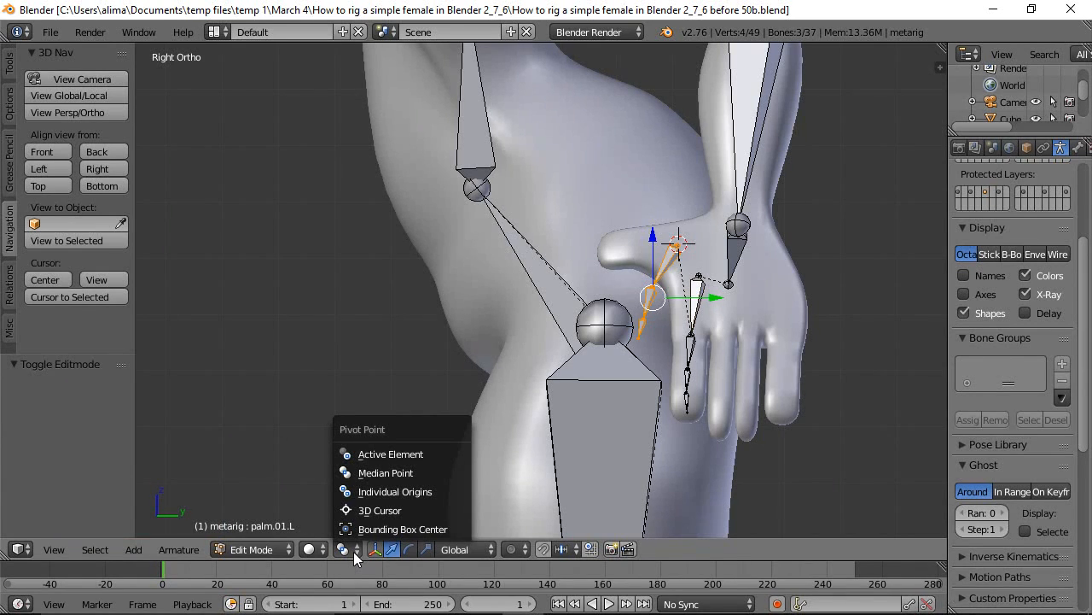
{"action": "left_click", "coordinate": [389, 509]}
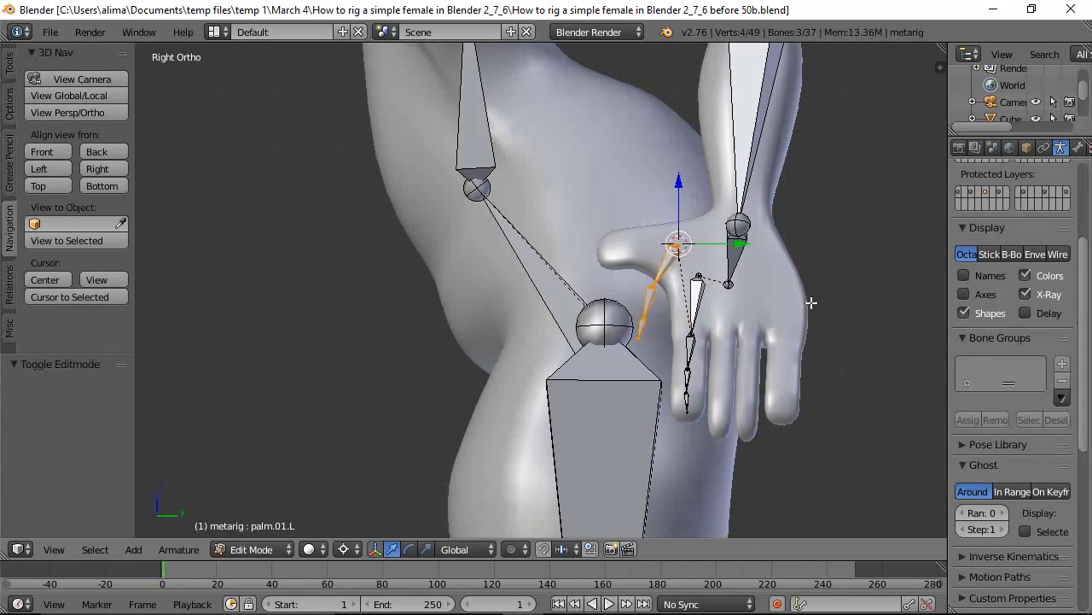
Rotate the thumb chain about 61.5° around its base and scale it to about 0.73 to fit the thumb mesh.
{"action": "key", "text": "r"}
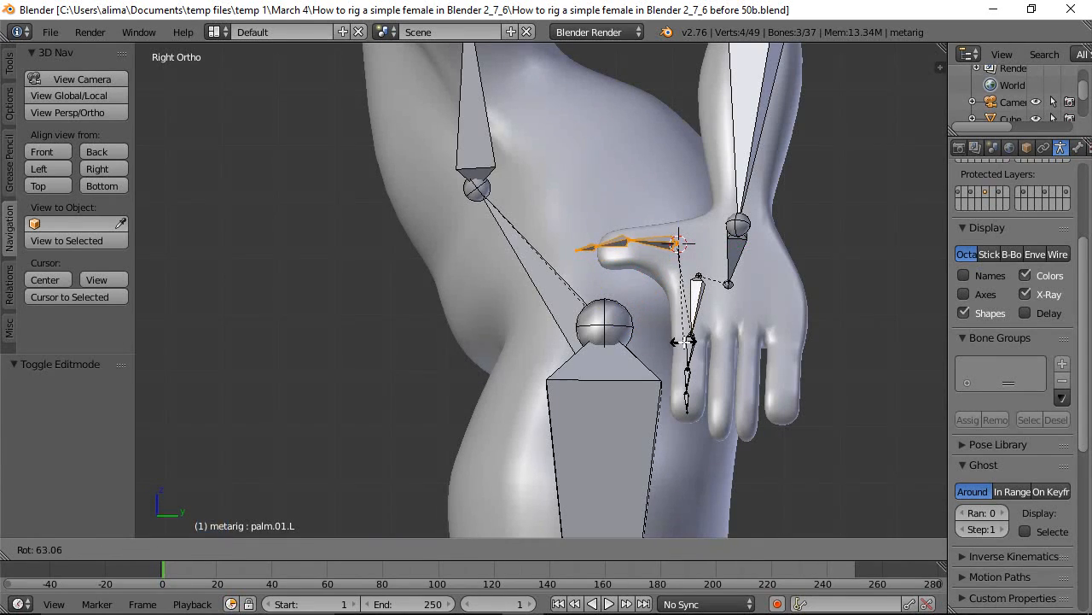
{"action": "left_click", "coordinate": [686, 341]}
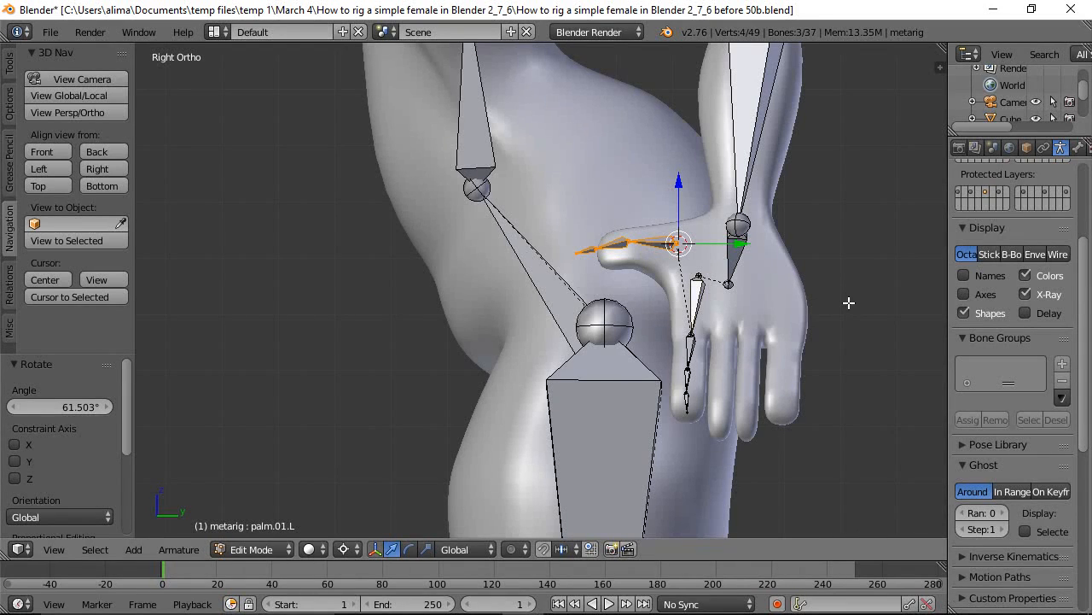
{"action": "key", "text": "s"}
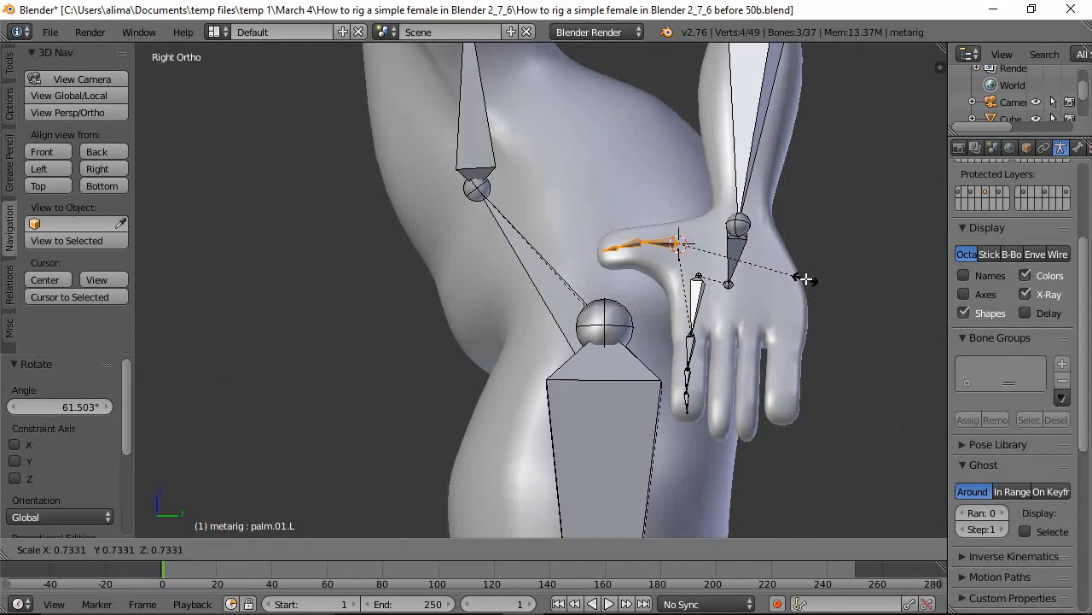
{"action": "left_click", "coordinate": [800, 277]}
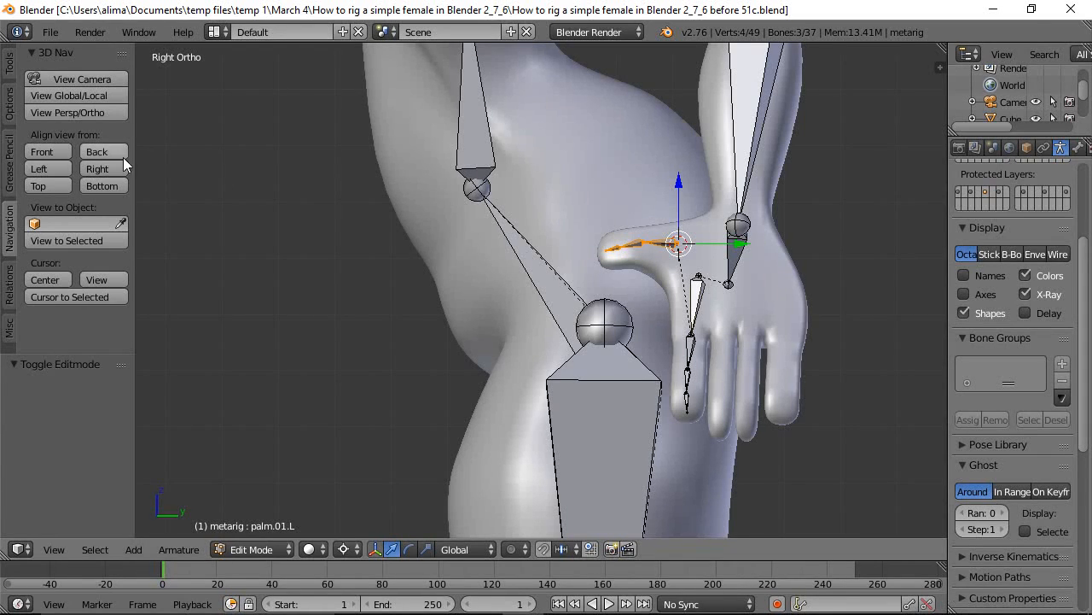
Set the pivot point to Median Point and move the tip joint of thumb.03.L about 0.082 inward along X in front view.
{"action": "left_click", "coordinate": [42, 152]}
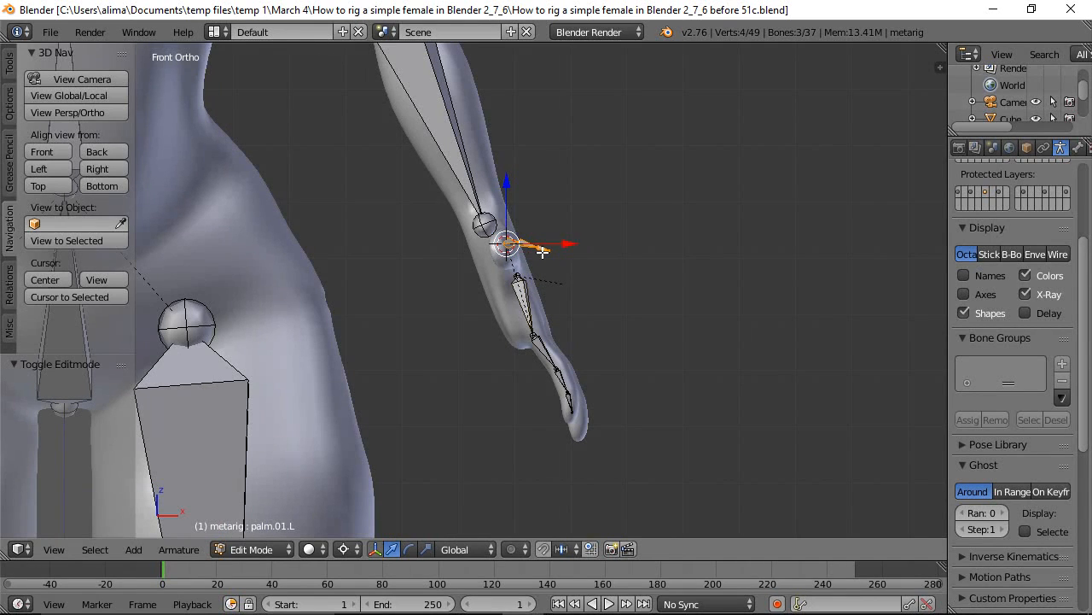
{"action": "middle_click_drag", "start_coordinate": [632, 200], "coordinate": [600, 273]}
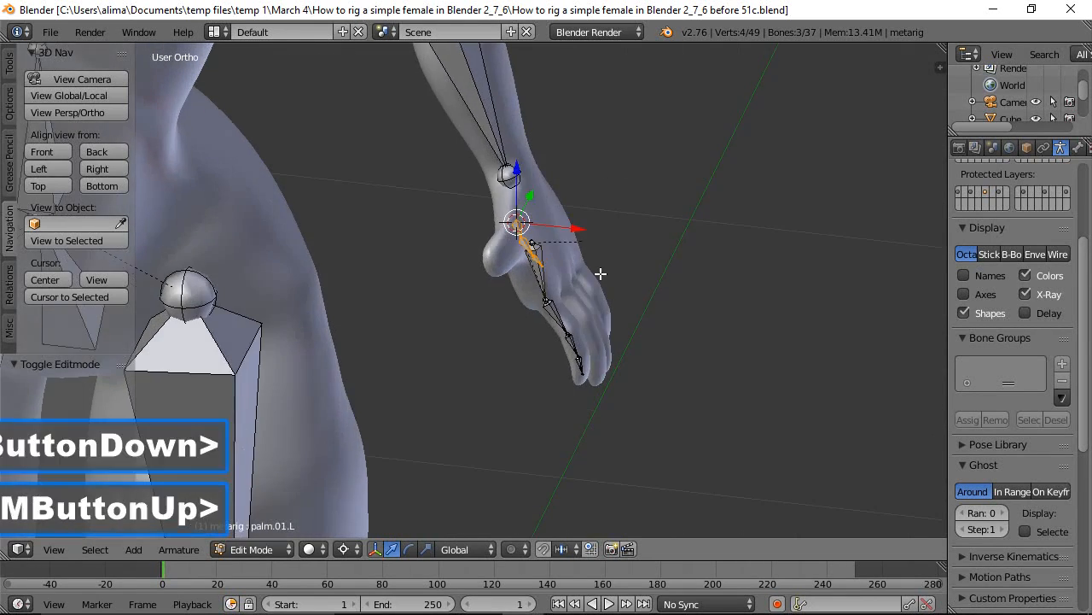
{"action": "left_click", "coordinate": [551, 284]}
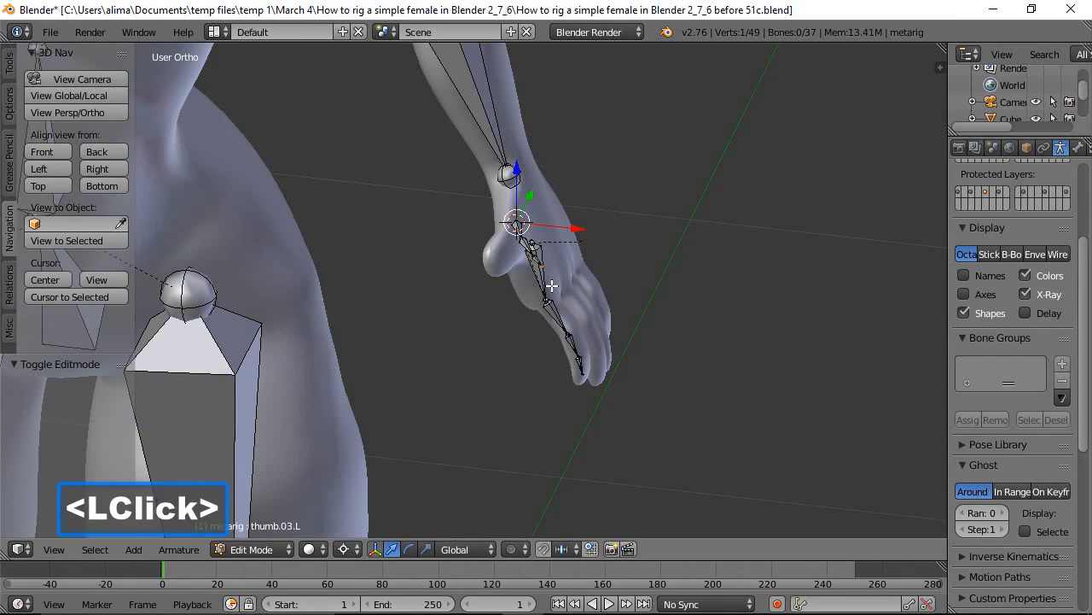
{"action": "left_click", "coordinate": [49, 153]}
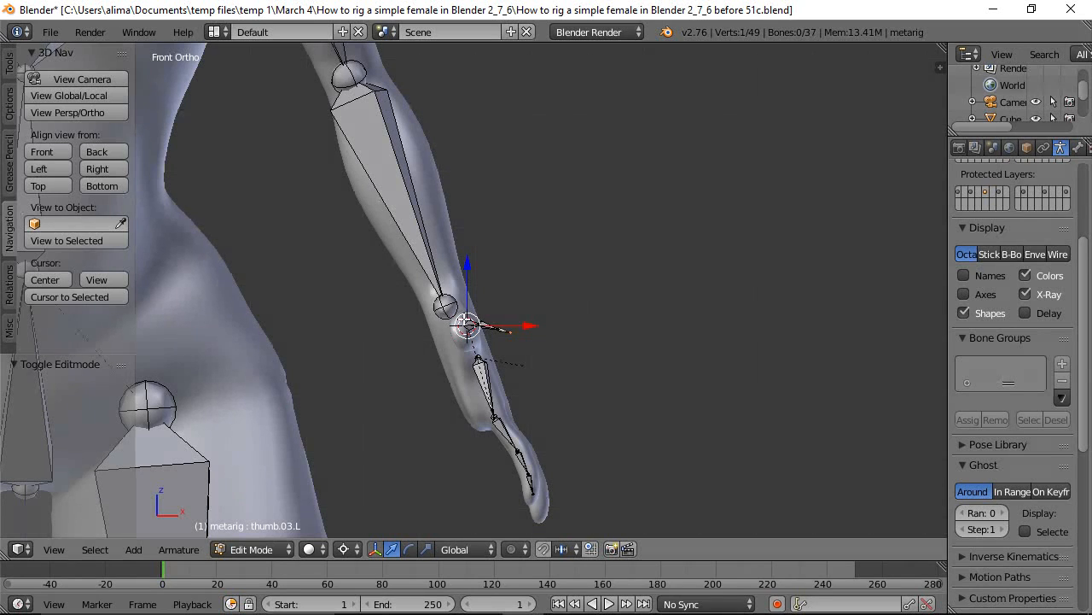
{"action": "left_click", "coordinate": [357, 549]}
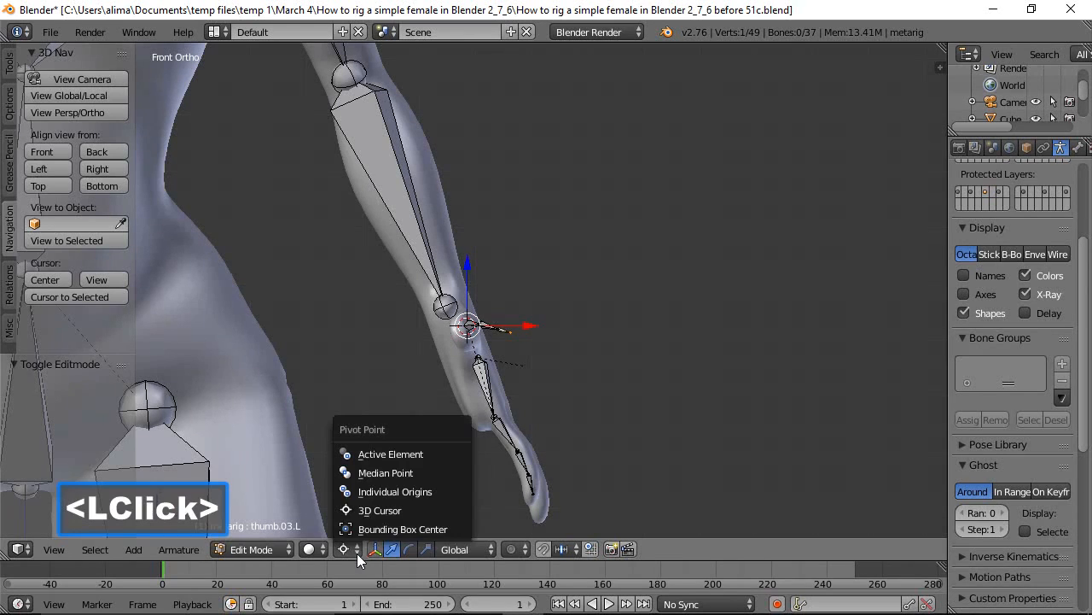
{"action": "left_click", "coordinate": [379, 474]}
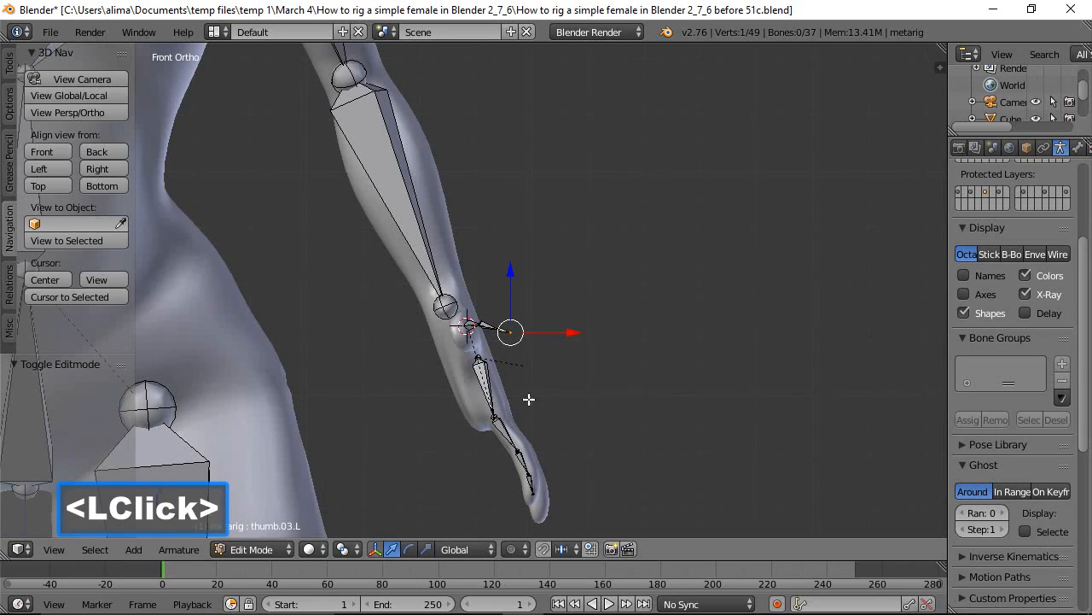
{"action": "left_click_drag", "start_coordinate": [570, 333], "coordinate": [527, 333]}
Select the joint between thumb.02.L and thumb.03.L and move it about 0.058 inward along X into the thumb mesh.
{"action": "middle_click_drag", "start_coordinate": [521, 320], "coordinate": [504, 339]}
{"action": "left_click", "coordinate": [502, 337]}
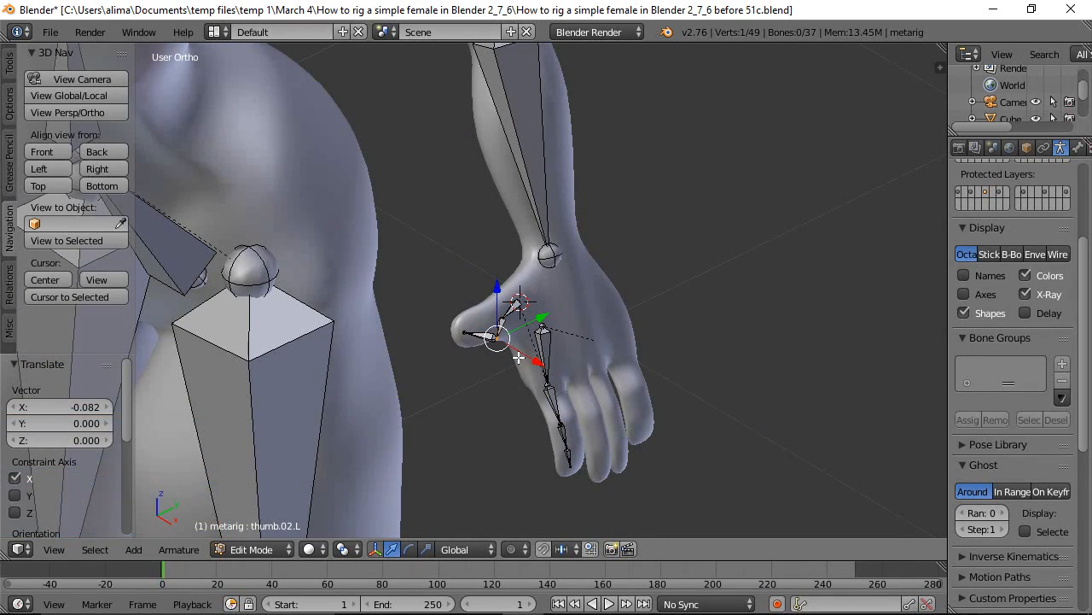
{"action": "key", "text": "shift+b"}
{"action": "left_click_drag", "start_coordinate": [427, 227], "coordinate": [654, 464]}
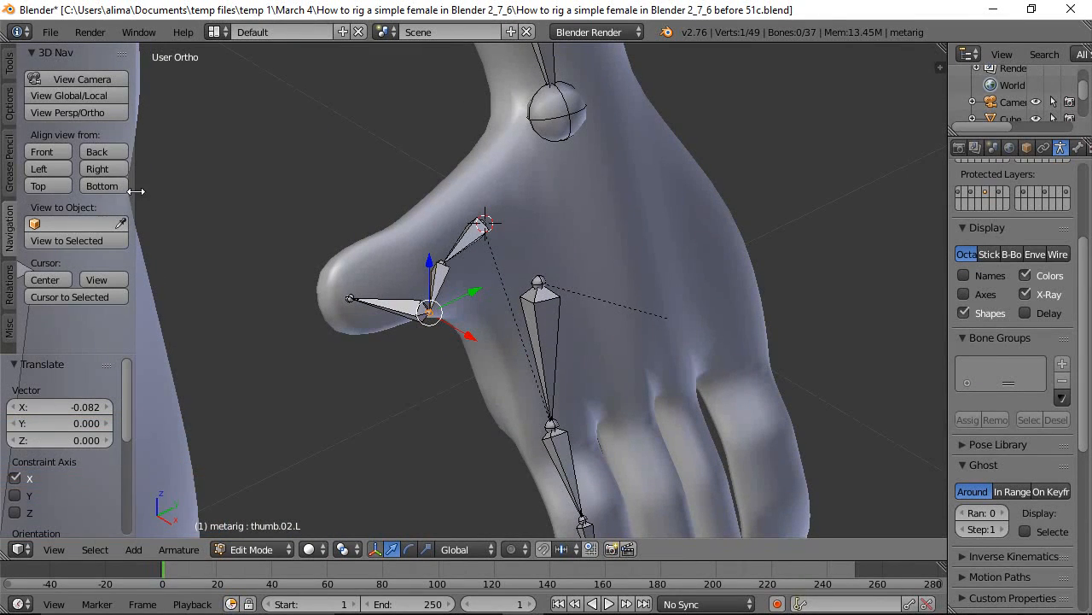
{"action": "left_click", "coordinate": [47, 154]}
{"action": "left_click_drag", "start_coordinate": [506, 323], "coordinate": [430, 320]}
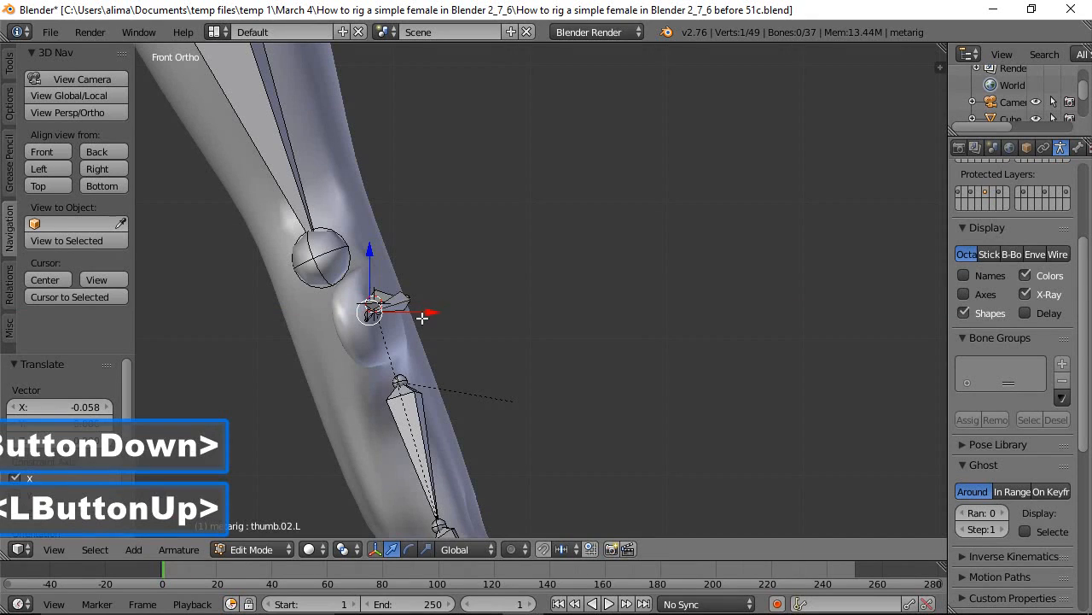
{"action": "middle_click_drag", "start_coordinate": [660, 259], "coordinate": [483, 334]}
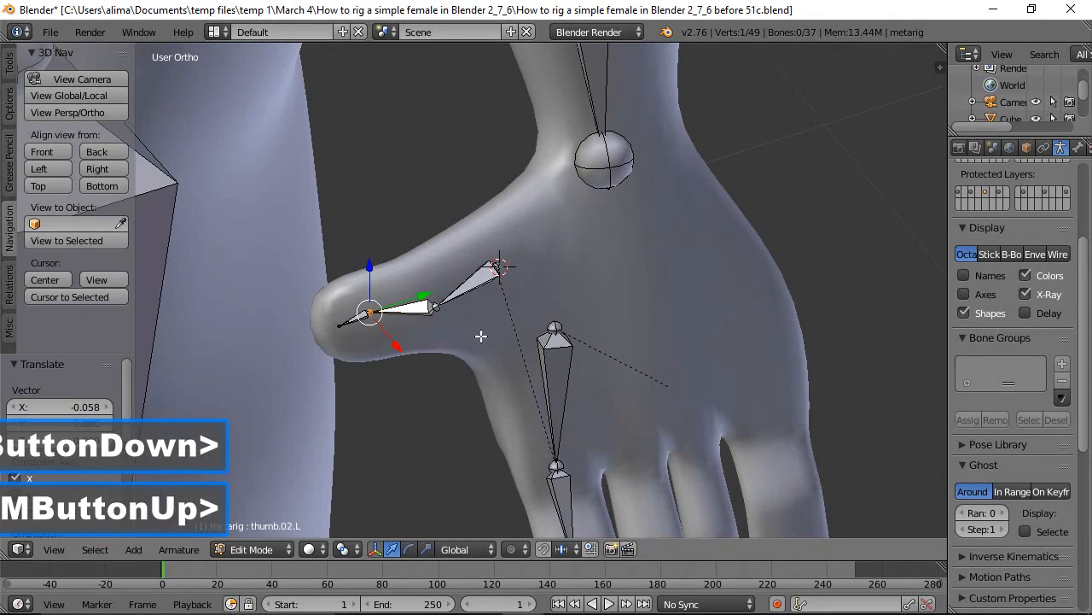
Select the joint between thumb.01.L and thumb.02.L and move it about 0.024 inward along X in front view.
{"action": "left_click", "coordinate": [436, 308]}
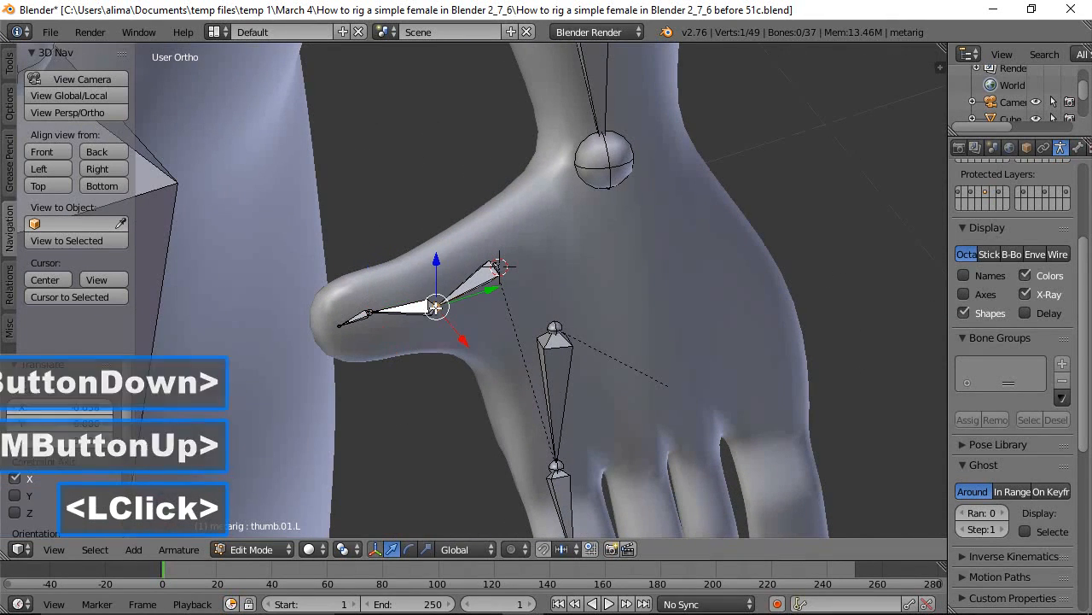
{"action": "left_click", "coordinate": [57, 152]}
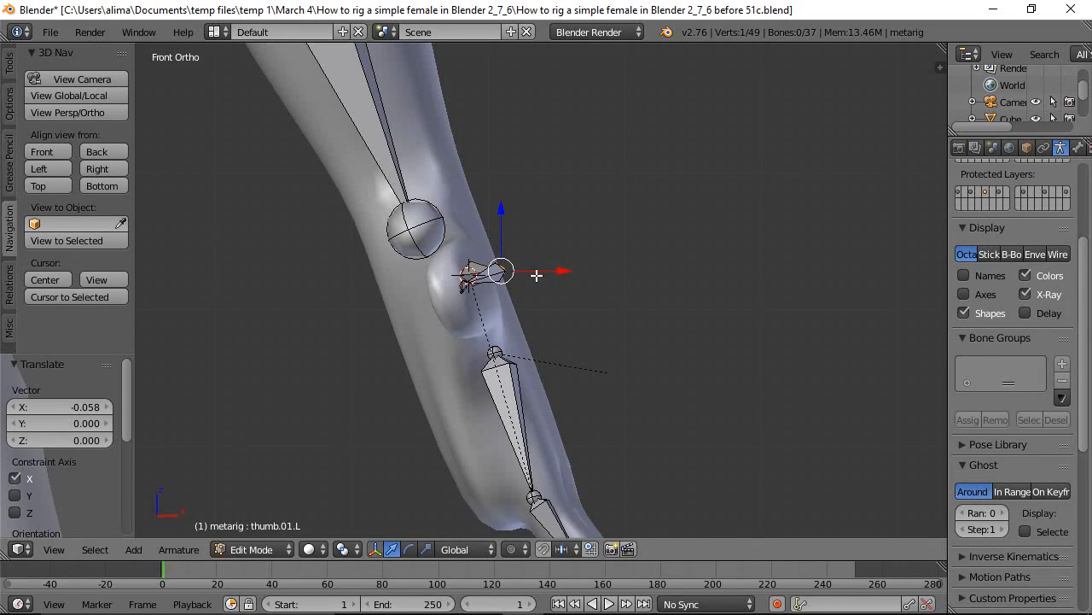
{"action": "middle_click_drag", "start_coordinate": [720, 253], "coordinate": [651, 406]}
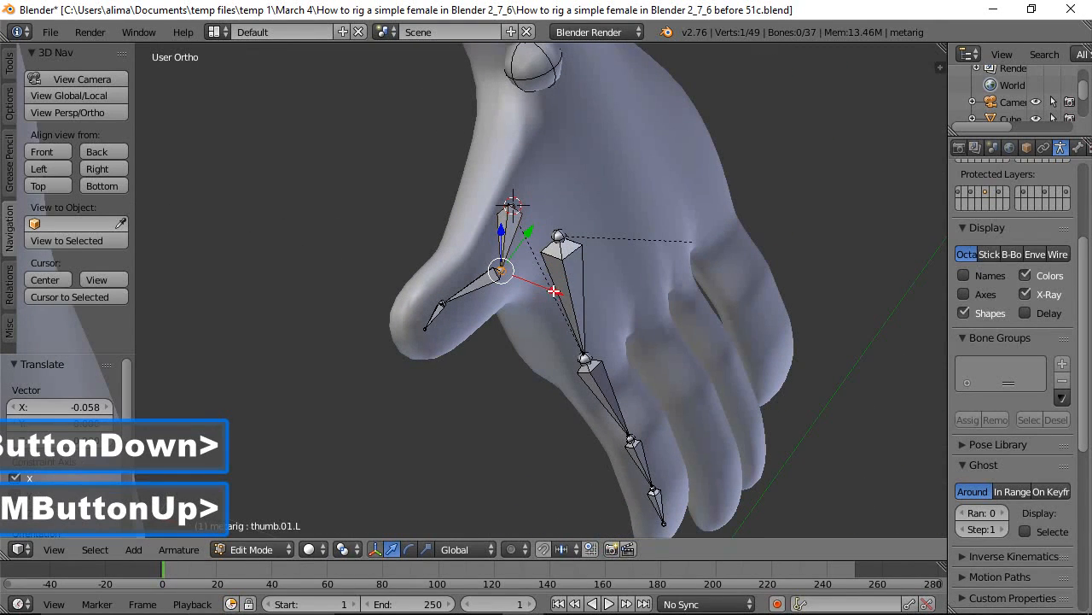
{"action": "left_click", "coordinate": [47, 155]}
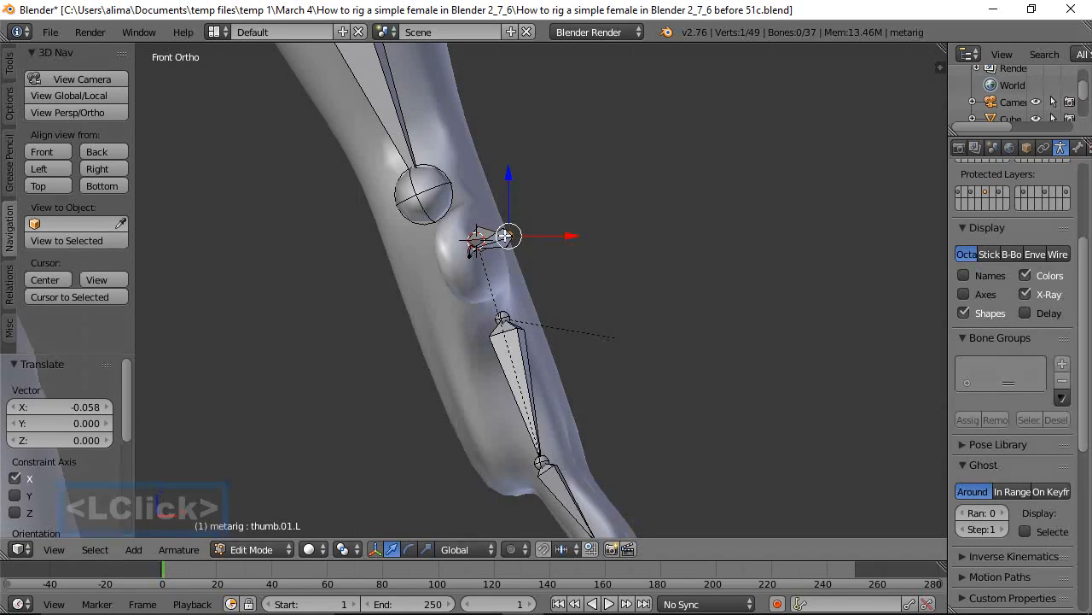
{"action": "left_click_drag", "start_coordinate": [567, 236], "coordinate": [537, 241]}
{"action": "middle_click_drag", "start_coordinate": [724, 200], "coordinate": [590, 248]}
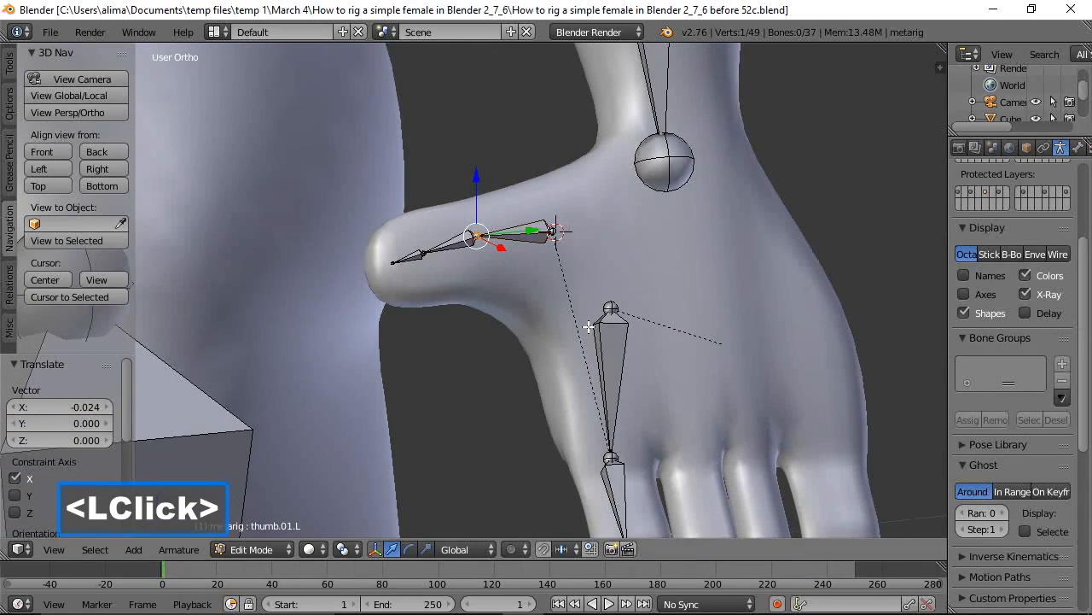
{"action": "middle_click_drag", "start_coordinate": [589, 326], "coordinate": [521, 336]}
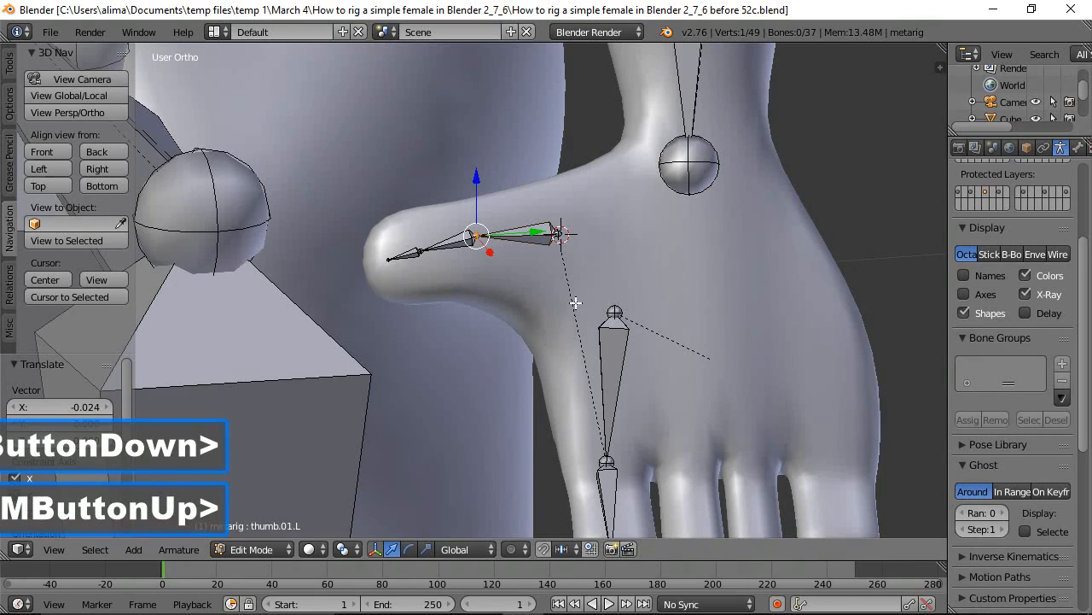
In right view, select the whole linked index finger chain and recalculate its bone roll to the Global -X Axis.
{"action": "left_click", "coordinate": [101, 171]}
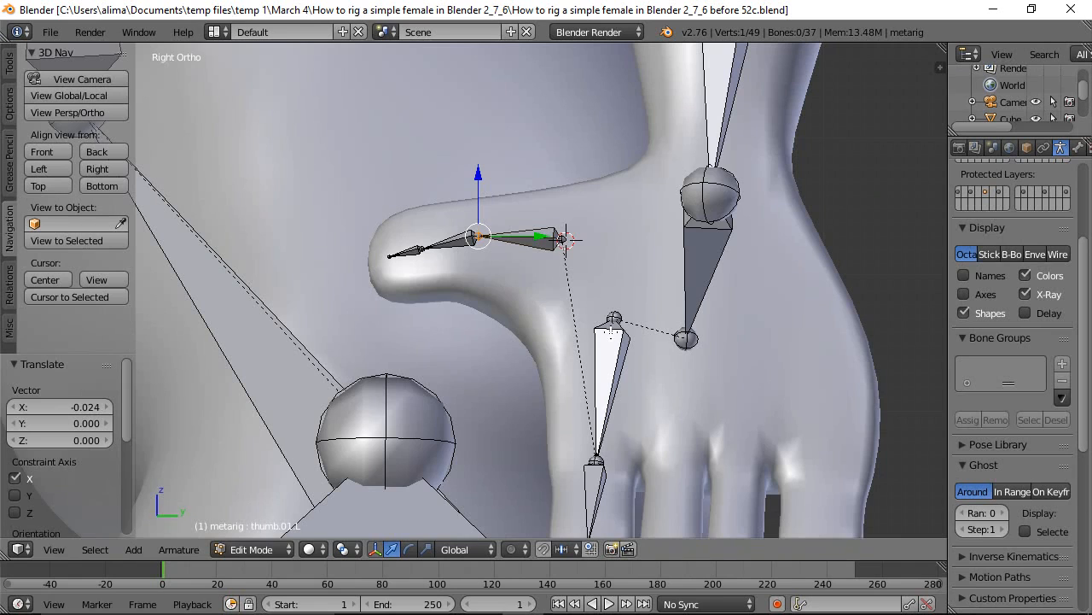
{"action": "scroll", "coordinate": [613, 334], "scroll_direction": "down", "scroll_amount": 1}
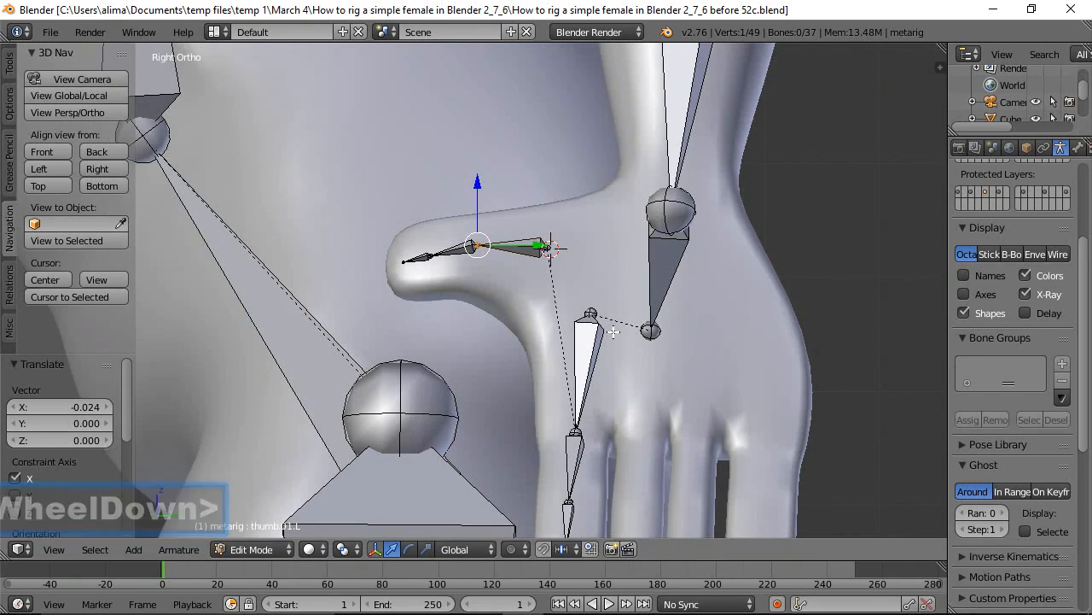
{"action": "middle_click_drag", "start_coordinate": [648, 390], "coordinate": [658, 228], "text": "shift"}
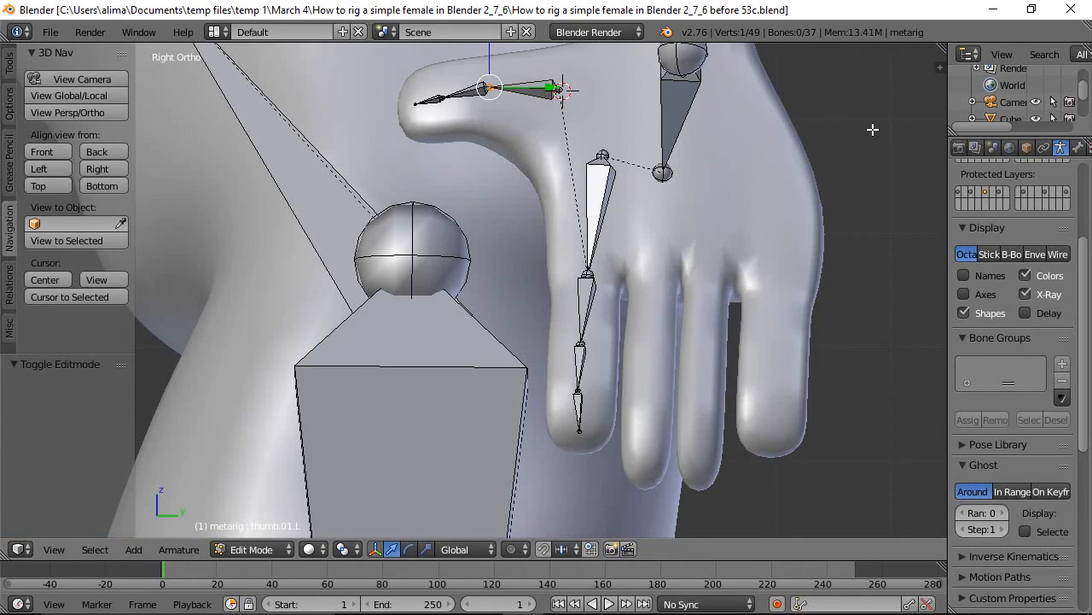
{"action": "key", "text": "a"}
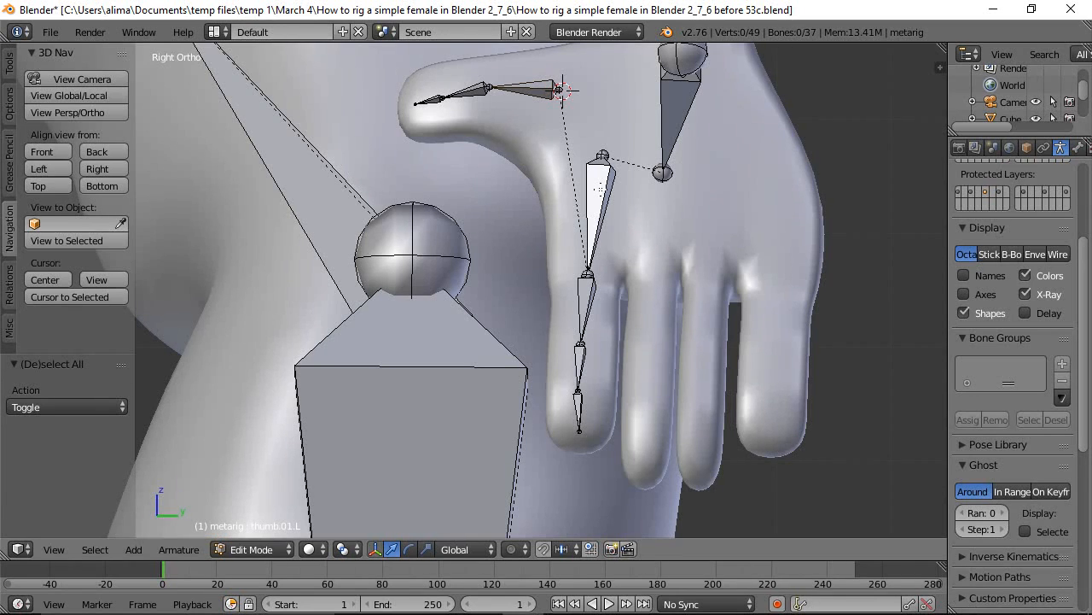
{"action": "key", "text": "l"}
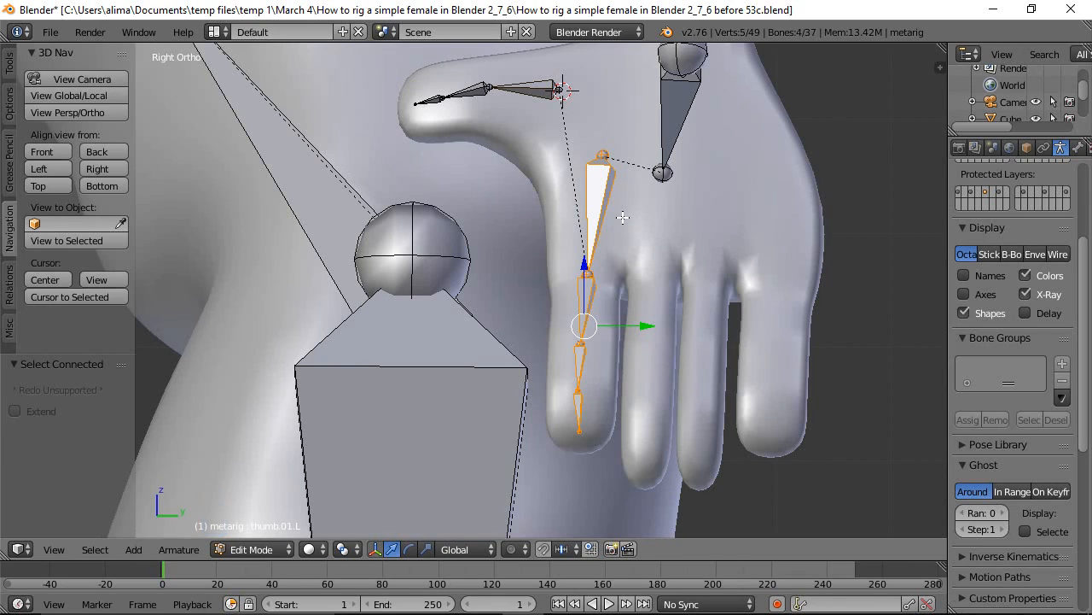
{"action": "key", "text": "ctrl"}
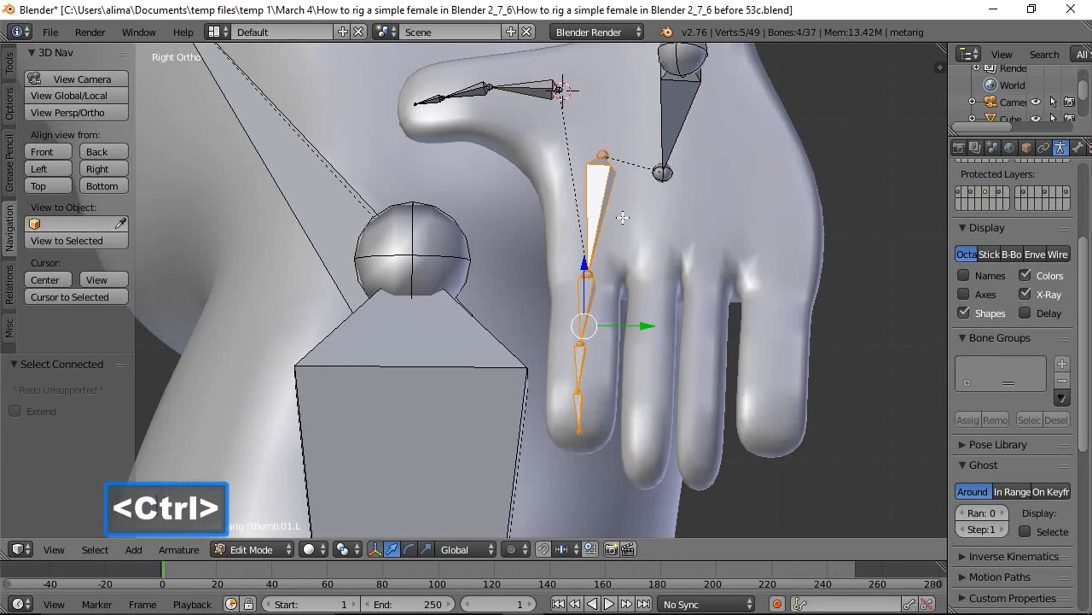
{"action": "key", "text": "ctrl+n"}
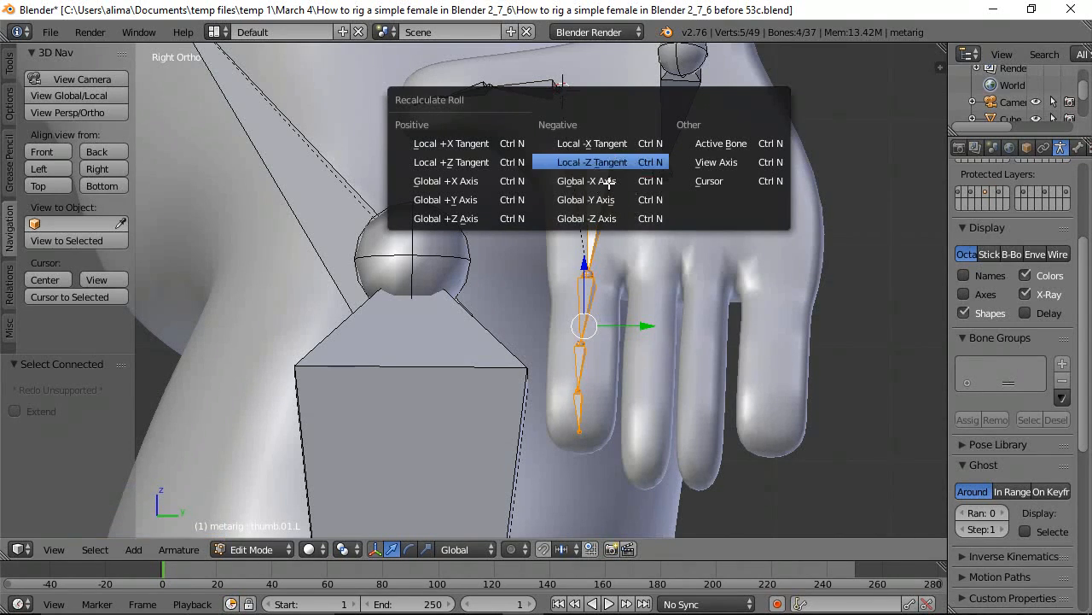
{"action": "left_click", "coordinate": [605, 182]}
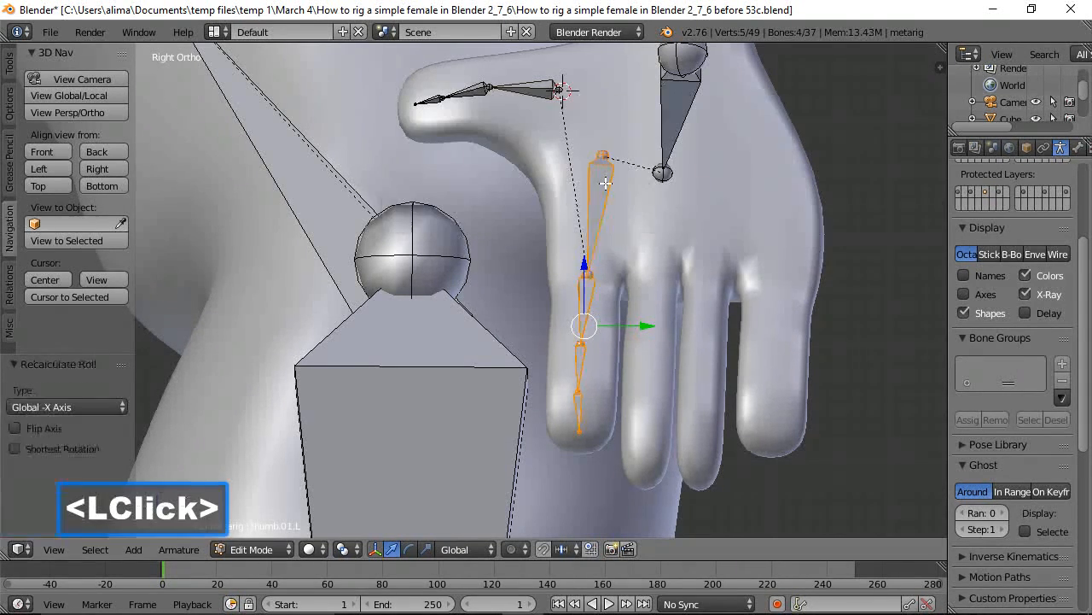
Recalculate the roll of the selected index finger chain to the Global -Y Axis.
{"action": "key", "text": "ctrl"}
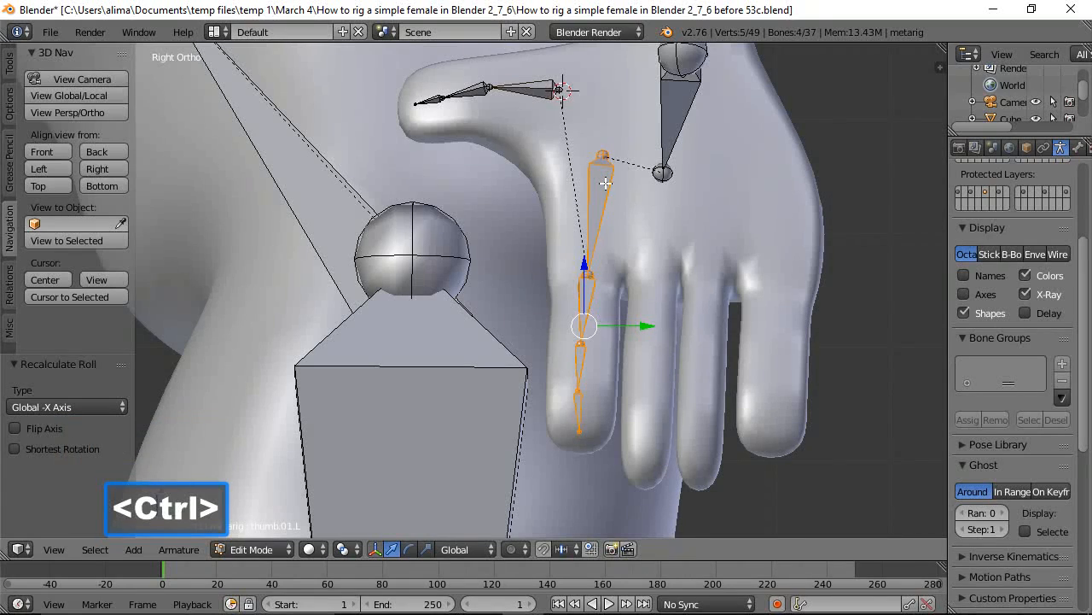
{"action": "key", "text": "ctrl+n"}
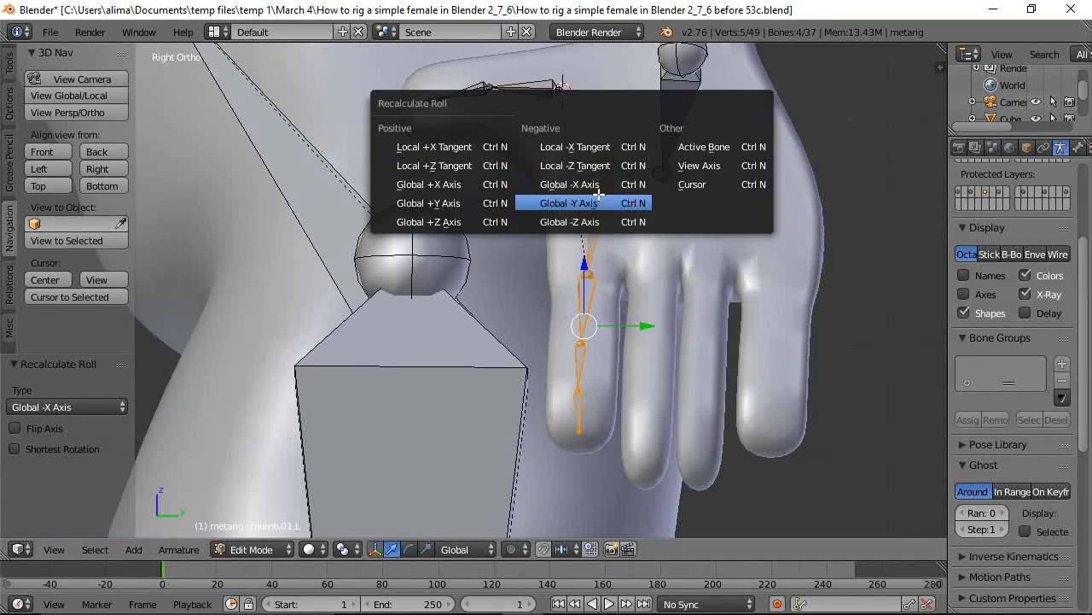
{"action": "left_click", "coordinate": [597, 200]}
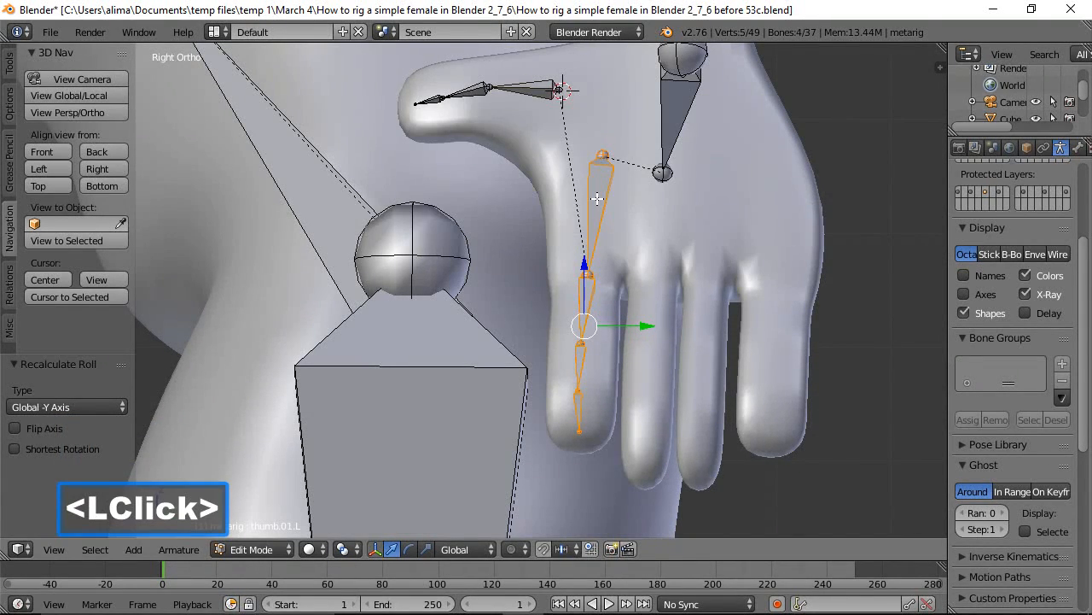
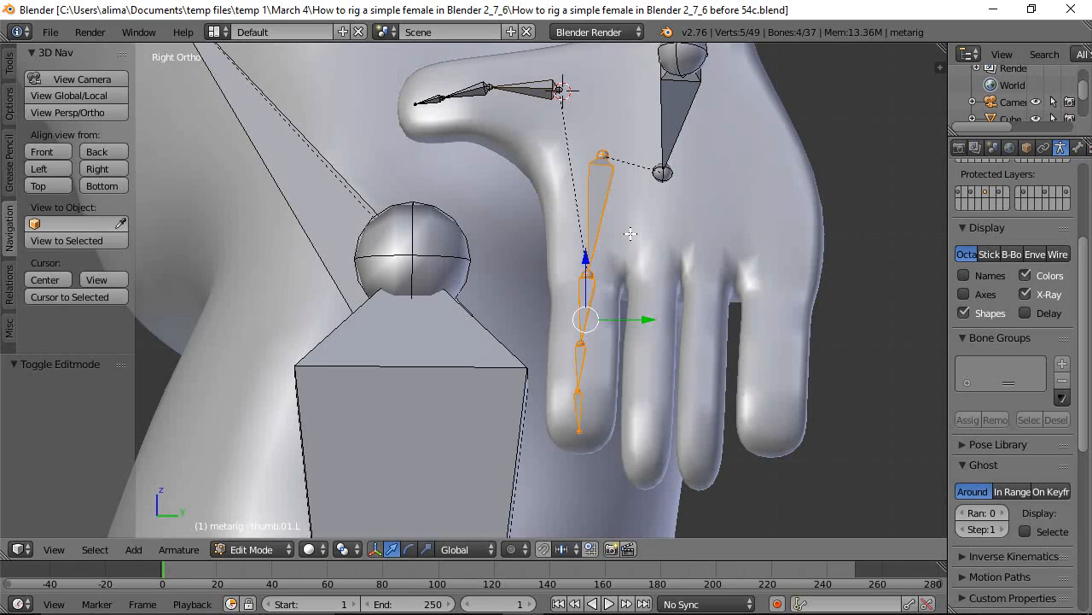
Duplicate the index finger chain, move the copy onto the middle finger mesh along Y and Z, and scale it up slightly to fit.
{"action": "key", "text": "shift+d"}
{"action": "left_click", "coordinate": [630, 233]}
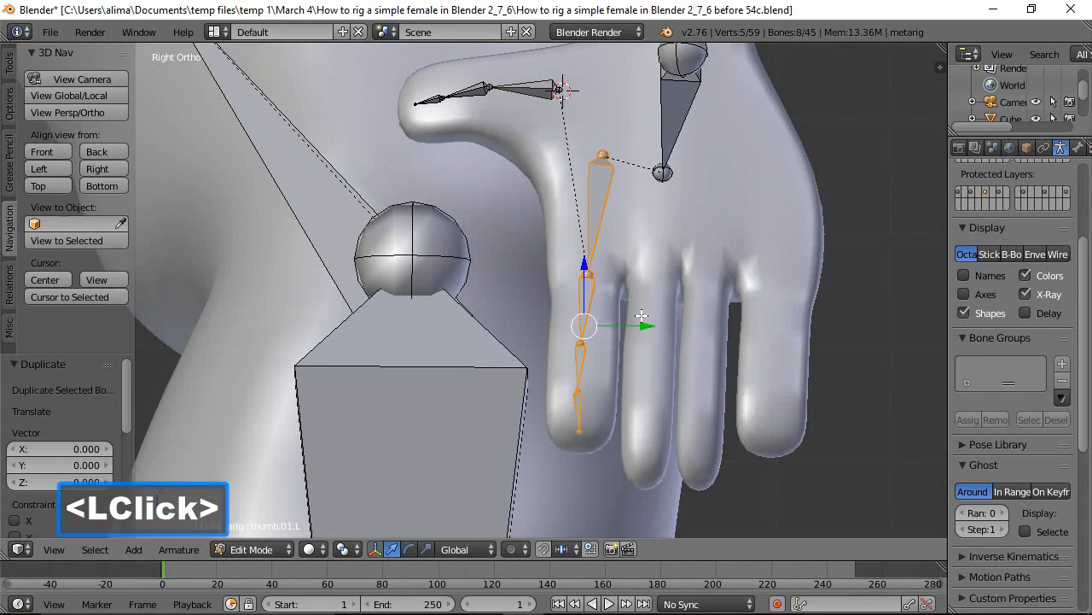
{"action": "left_click_drag", "start_coordinate": [643, 326], "coordinate": [708, 325]}
{"action": "left_click_drag", "start_coordinate": [650, 263], "coordinate": [647, 285]}
{"action": "key", "text": "s"}
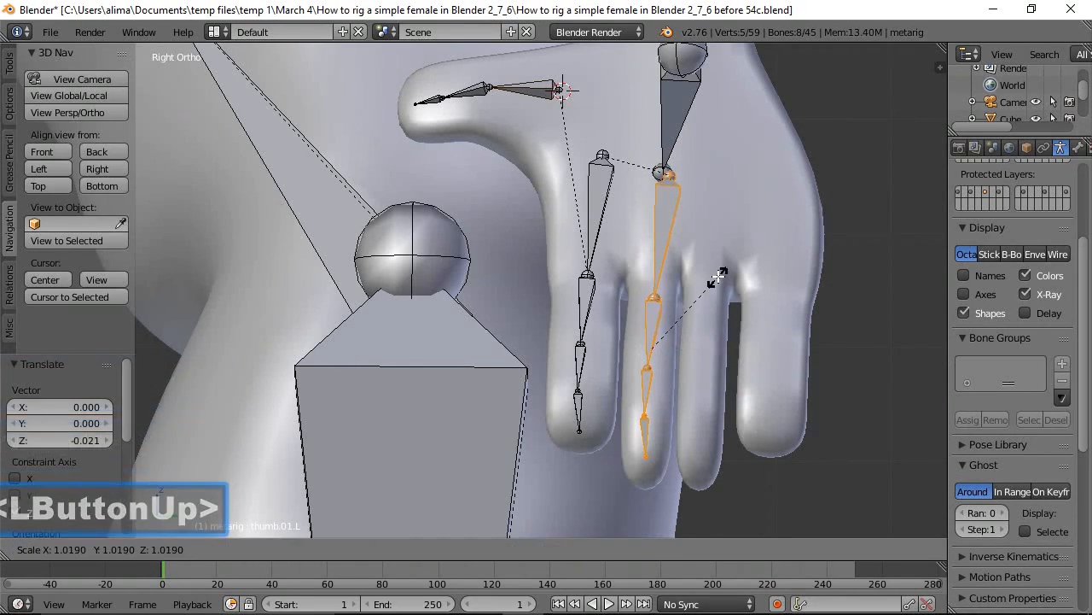
{"action": "left_click", "coordinate": [723, 269]}
{"action": "left_click_drag", "start_coordinate": [653, 286], "coordinate": [651, 282]}
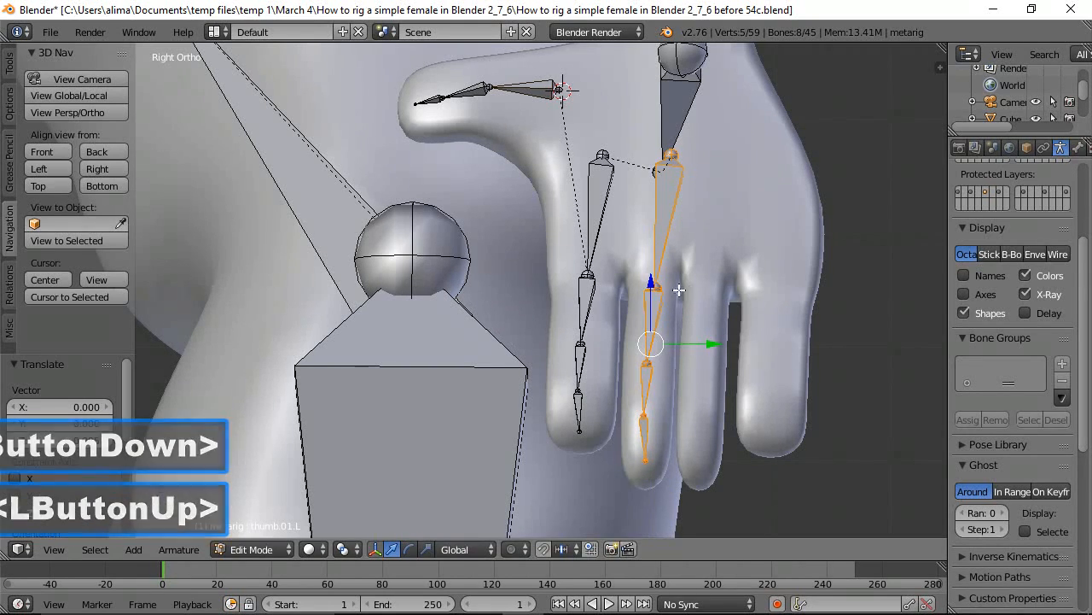
Duplicate the middle finger chain, move the copy about 0.046 along Y onto the ring finger, and scale it to about 1.09.
{"action": "key", "text": "shift+d"}
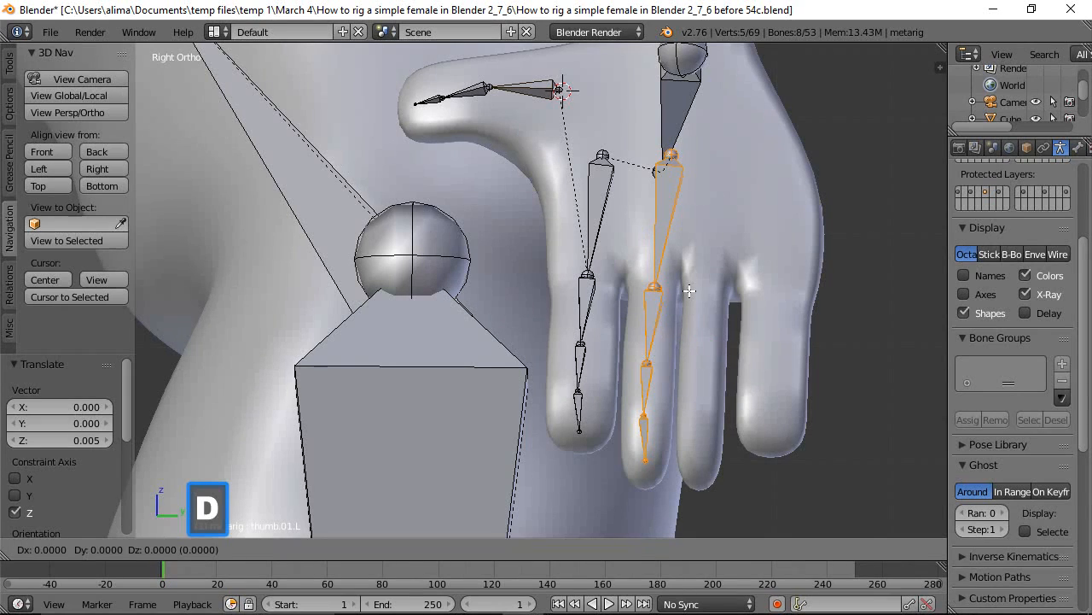
{"action": "left_click", "coordinate": [689, 291]}
{"action": "left_click_drag", "start_coordinate": [698, 342], "coordinate": [751, 343]}
{"action": "key", "text": "s"}
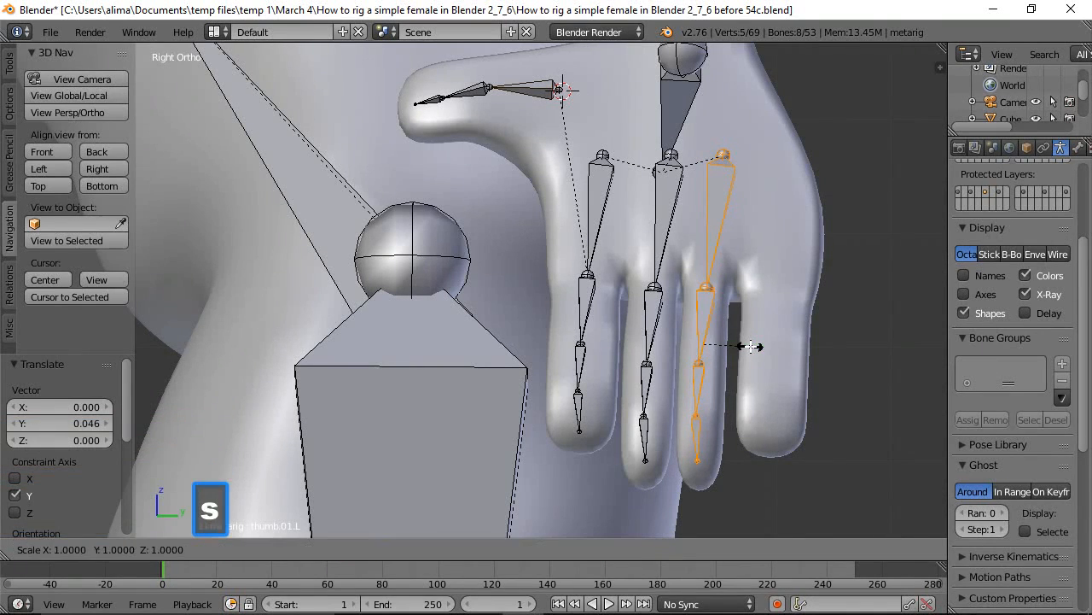
{"action": "left_click", "coordinate": [755, 346]}
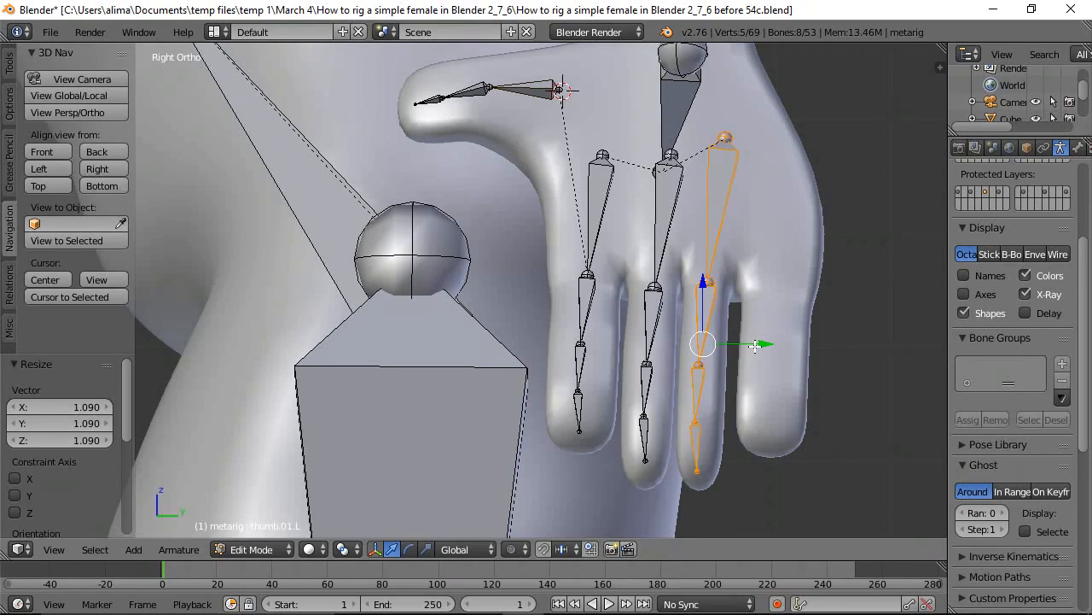
Duplicate the ring finger chain, move the copy about 0.061 along Y onto the little finger, and scale it to about 0.79.
{"action": "key", "text": "shift+d"}
{"action": "left_click", "coordinate": [754, 346]}
{"action": "left_click_drag", "start_coordinate": [735, 343], "coordinate": [817, 341]}
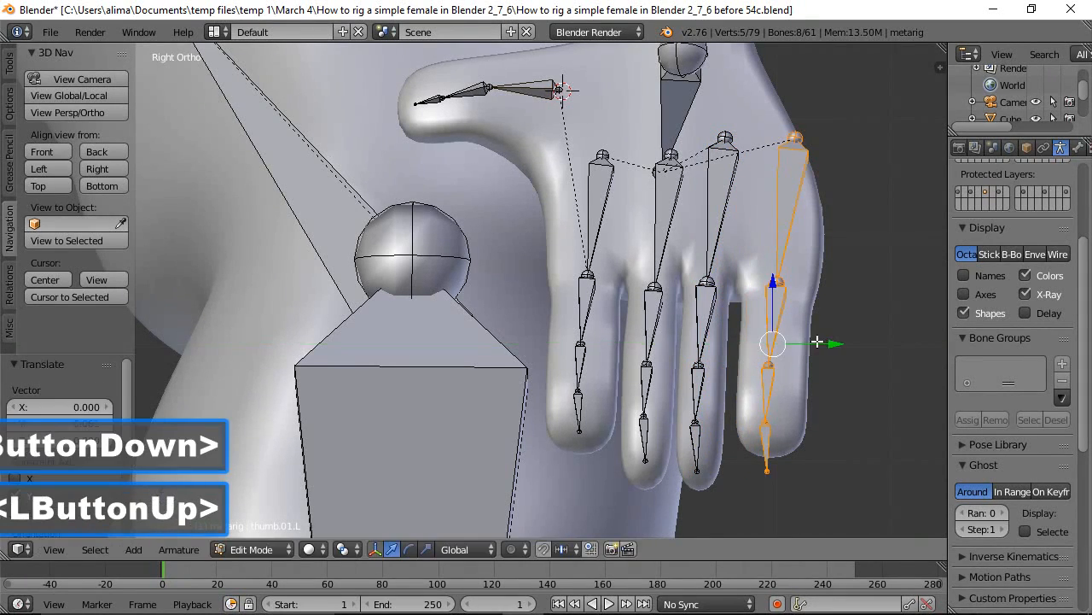
{"action": "key", "text": "s"}
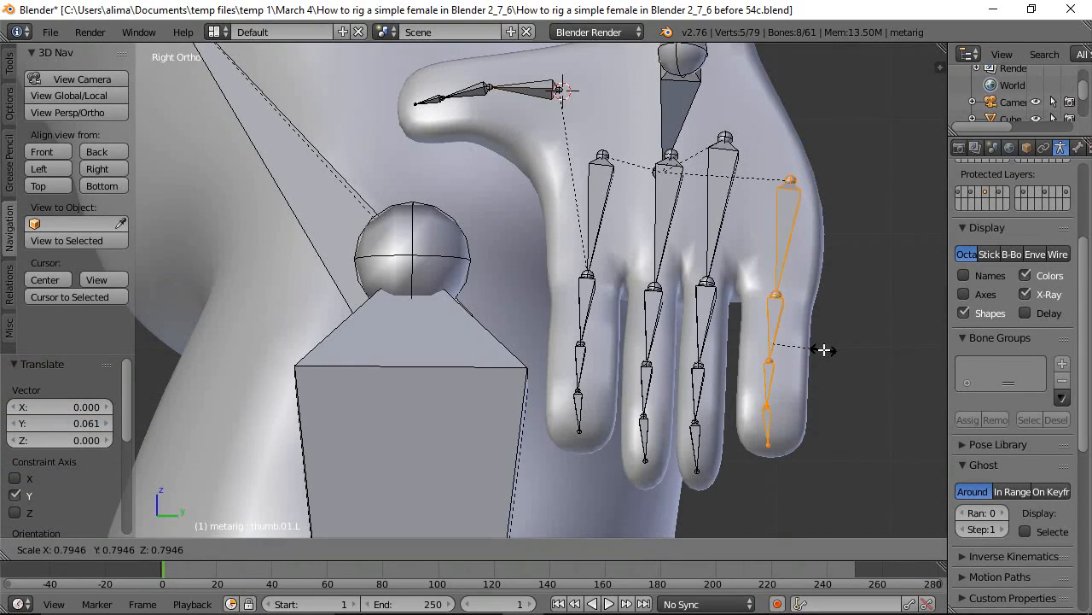
{"action": "left_click", "coordinate": [824, 350]}
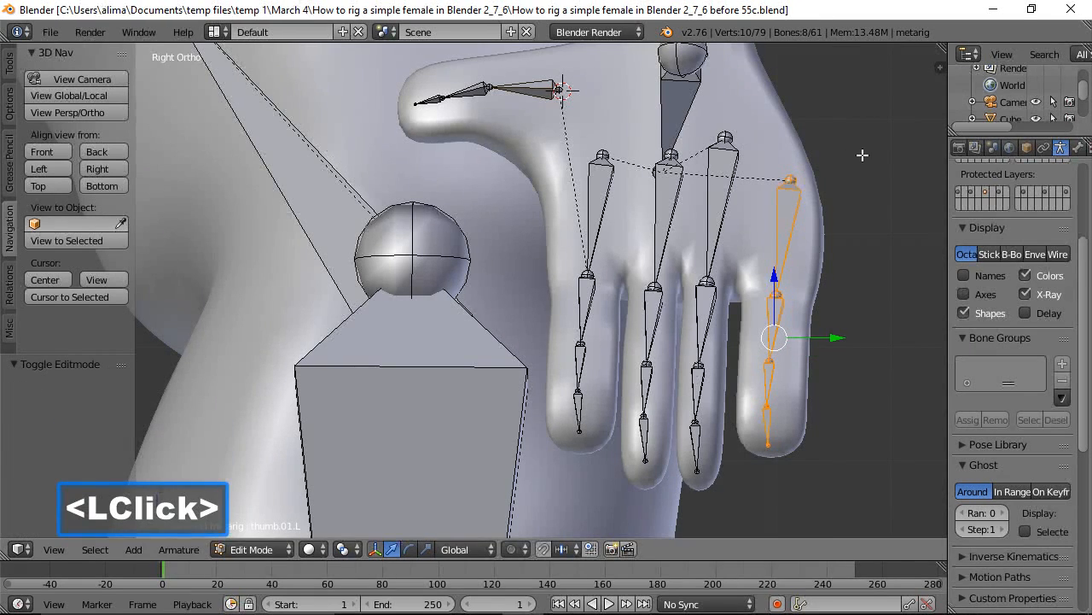
Shift the base joints of all four palm bones slightly along negative Y, moving the index finger's by about 0.007.
{"action": "left_click", "coordinate": [790, 178]}
{"action": "mouse_move", "coordinate": [831, 176]}
{"action": "left_mouse_down"}
{"action": "mouse_move", "coordinate": [842, 178]}
{"action": "mouse_move", "coordinate": [832, 176]}
{"action": "left_mouse_up"}
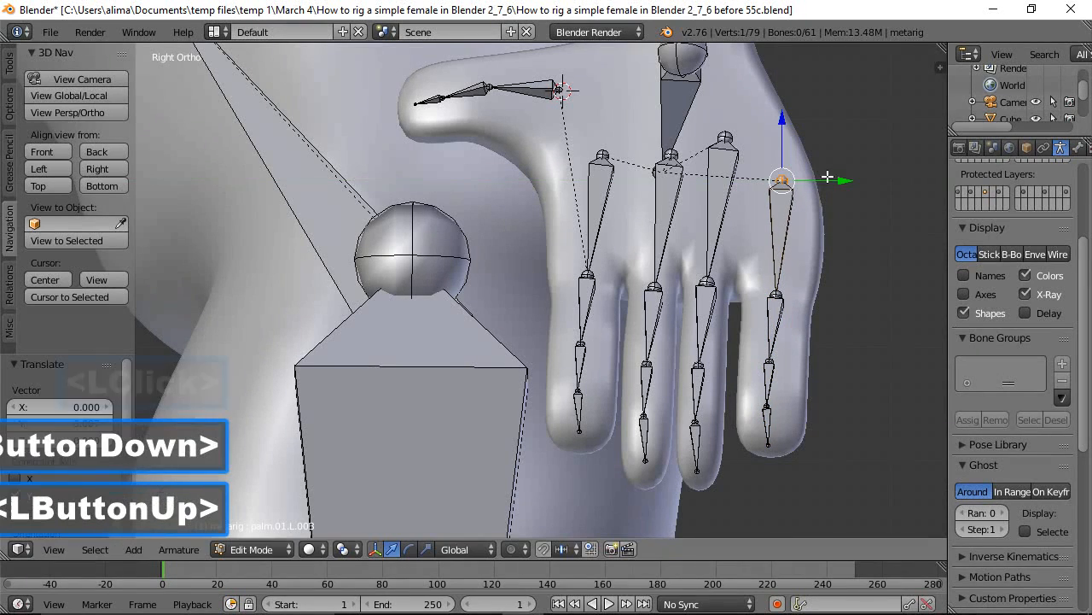
{"action": "left_click", "coordinate": [726, 138]}
{"action": "left_click_drag", "start_coordinate": [726, 138], "coordinate": [660, 156]}
{"action": "left_click", "coordinate": [671, 156]}
{"action": "left_click", "coordinate": [603, 156]}
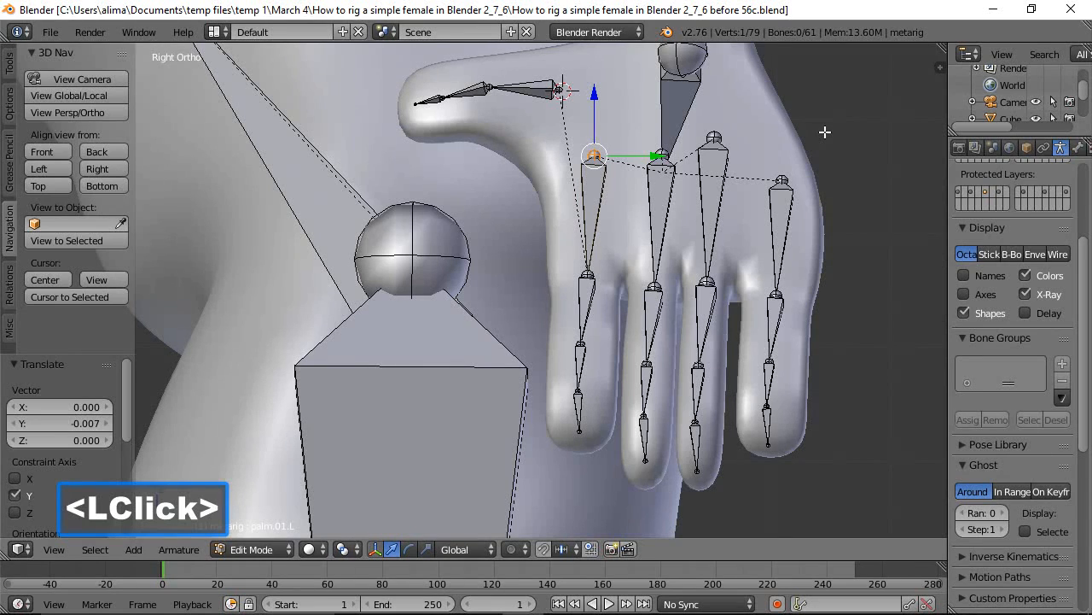
Select the linked little finger chain and move it about 0.012 outward along X in back view.
{"action": "key", "text": "a"}
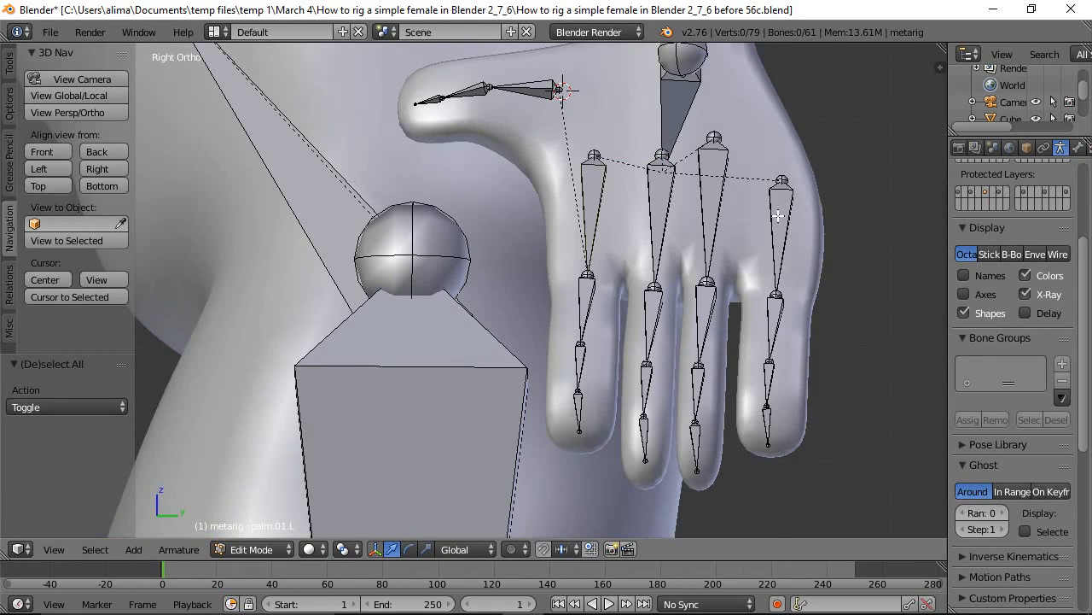
{"action": "key", "text": "l"}
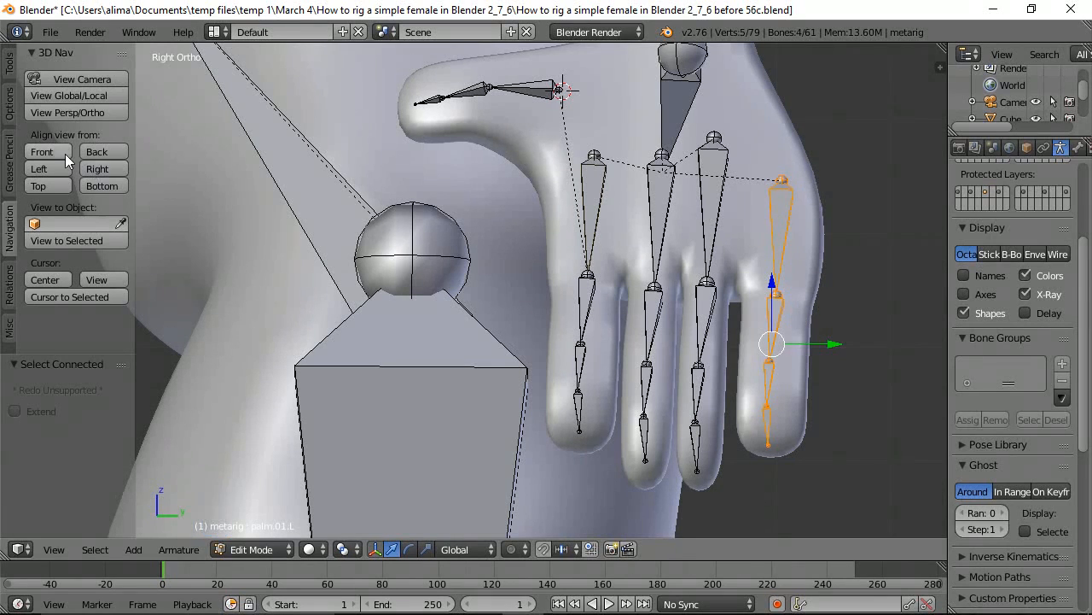
{"action": "left_click", "coordinate": [98, 153]}
{"action": "left_click_drag", "start_coordinate": [339, 344], "coordinate": [325, 342]}
{"action": "mouse_move", "coordinate": [256, 301]}
{"action": "middle_mouse_down"}
{"action": "mouse_move", "coordinate": [297, 237]}
{"action": "mouse_move", "coordinate": [281, 227]}
{"action": "mouse_move", "coordinate": [288, 251]}
{"action": "mouse_move", "coordinate": [268, 283]}
{"action": "middle_mouse_up"}
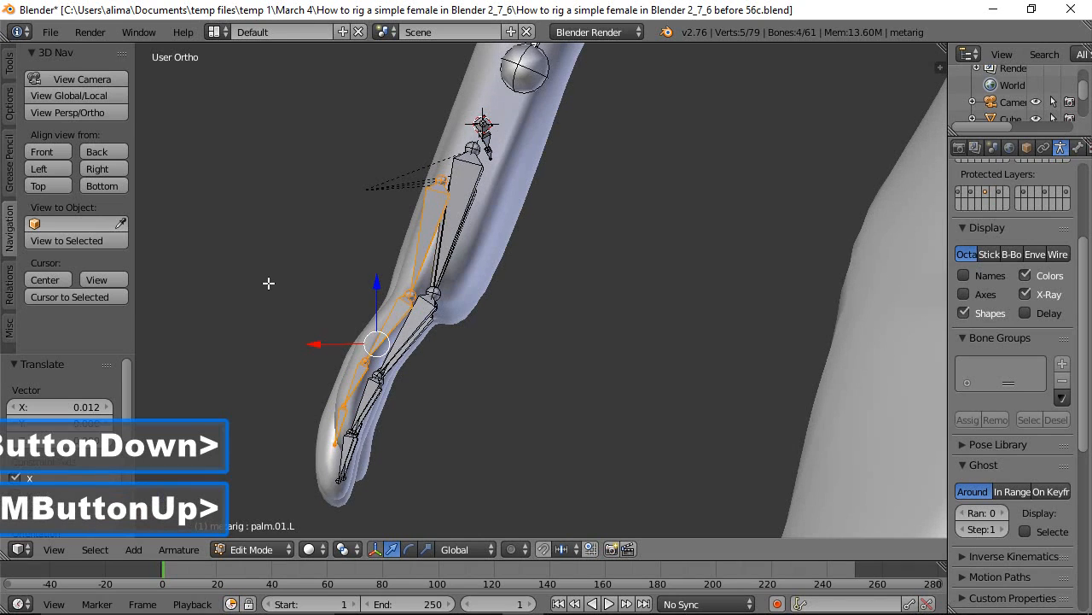
Select the tip joint of the little finger chain and move it about 0.010 inward along X into the mesh.
{"action": "left_click", "coordinate": [334, 443]}
{"action": "middle_click_drag", "start_coordinate": [461, 432], "coordinate": [446, 398]}
{"action": "left_click_drag", "start_coordinate": [292, 445], "coordinate": [293, 442]}
{"action": "middle_click_drag", "start_coordinate": [308, 299], "coordinate": [331, 386]}
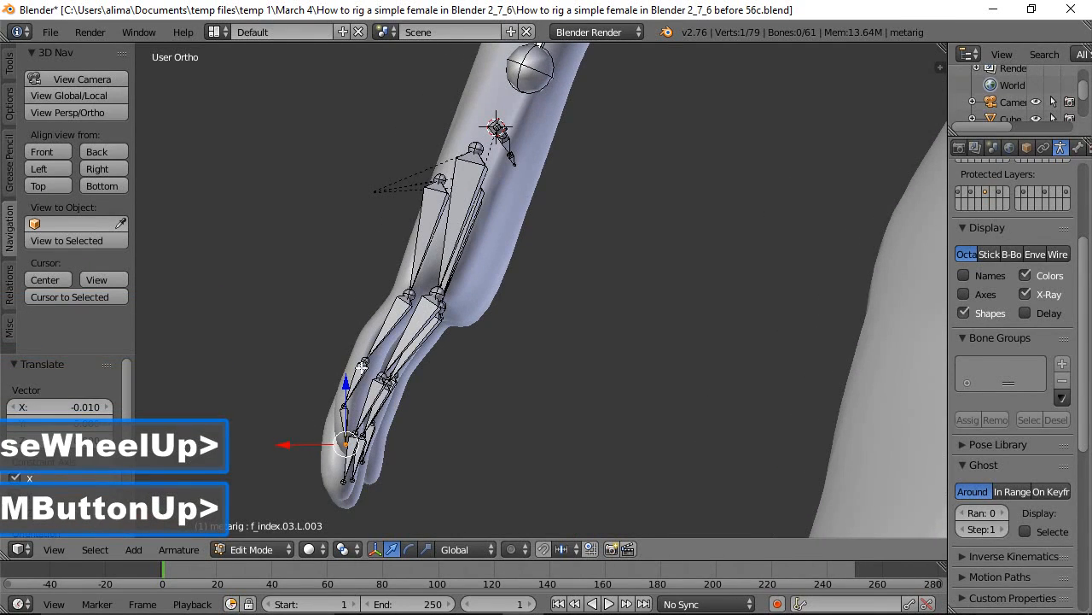
Move the joint between the little finger's last two bones slightly inward along X and deselect everything.
{"action": "left_click", "coordinate": [363, 362]}
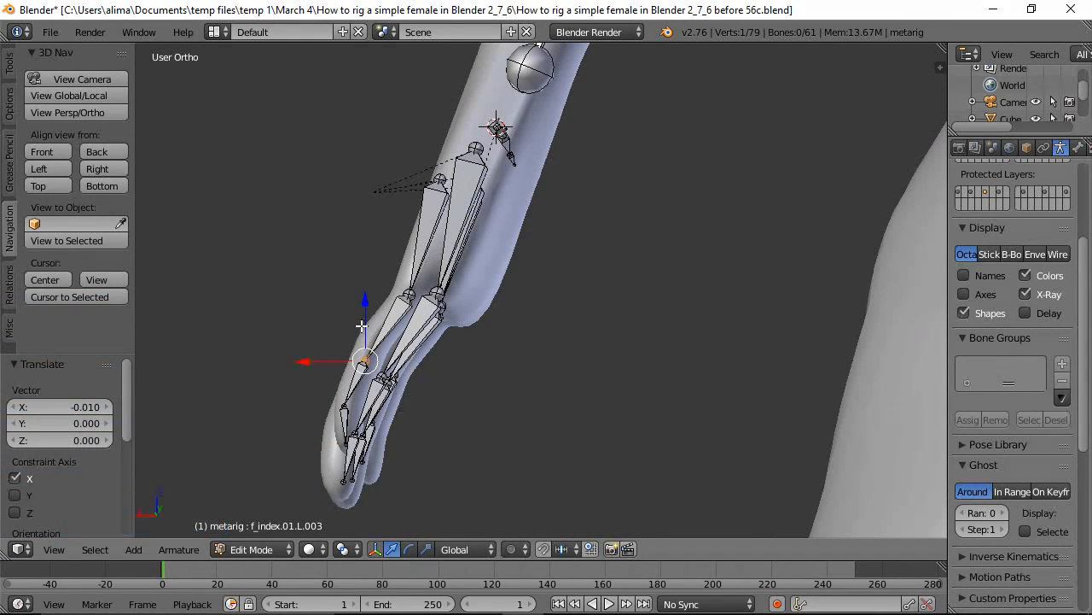
{"action": "left_click", "coordinate": [344, 407]}
{"action": "left_click_drag", "start_coordinate": [300, 407], "coordinate": [305, 407]}
{"action": "middle_click_drag", "start_coordinate": [284, 294], "coordinate": [391, 315]}
{"action": "key", "text": "a"}
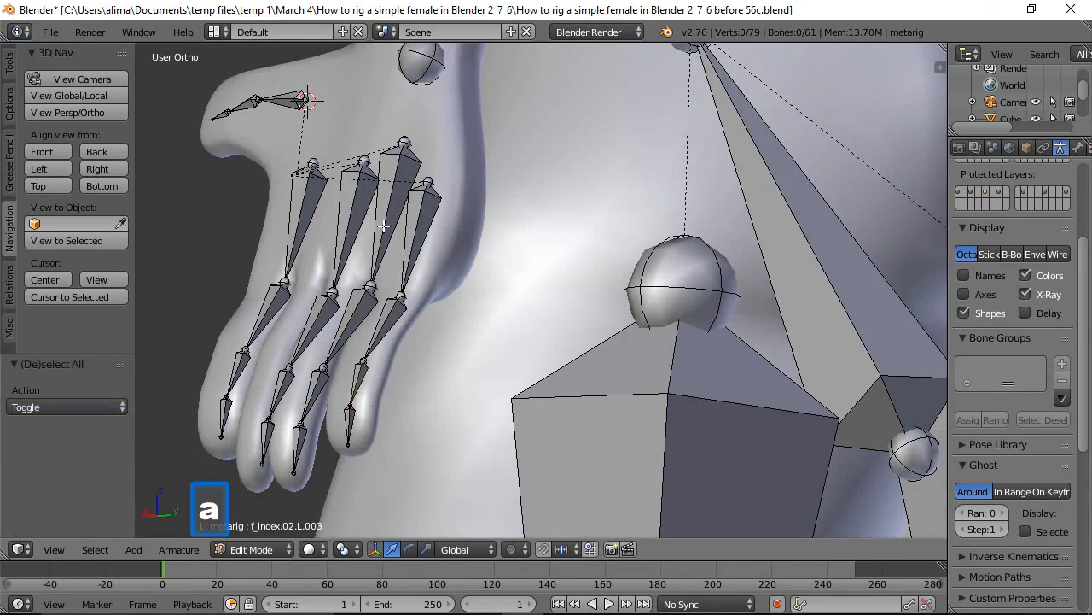
Select the linked ring finger chain, move it about 0.013 outward along X, and deselect everything.
{"action": "key", "text": "l"}
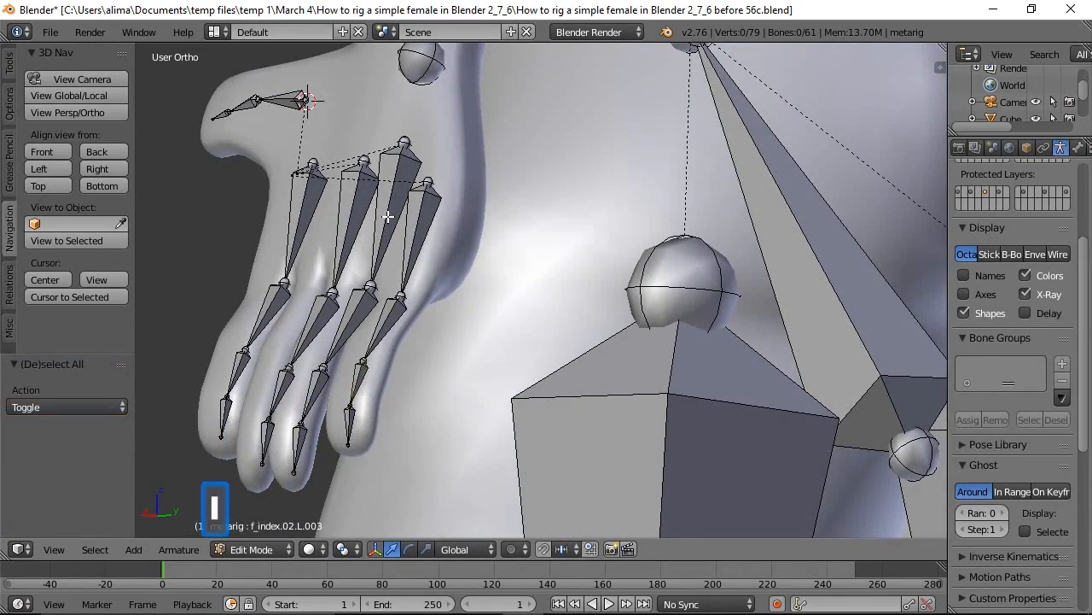
{"action": "middle_click_drag", "start_coordinate": [458, 310], "coordinate": [376, 288]}
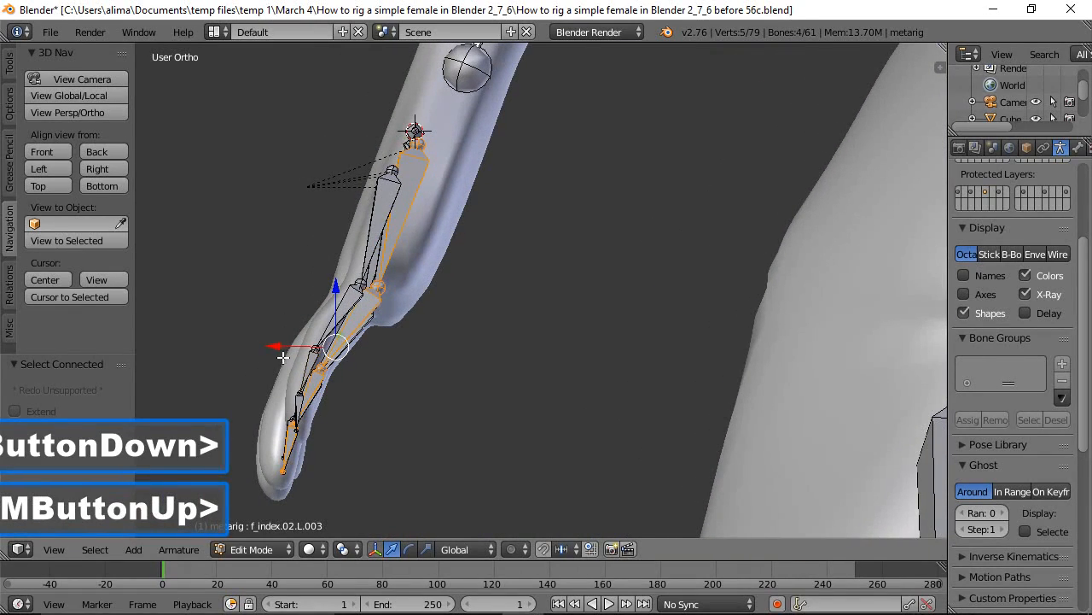
{"action": "left_click_drag", "start_coordinate": [290, 345], "coordinate": [274, 342]}
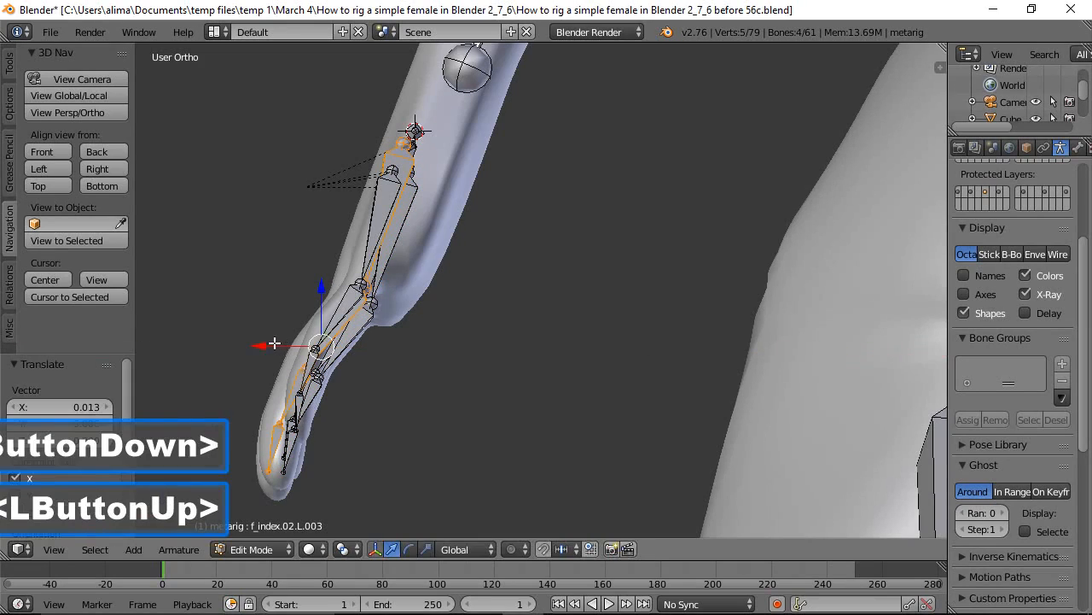
{"action": "middle_click_drag", "start_coordinate": [263, 317], "coordinate": [253, 396]}
{"action": "middle_click_drag", "start_coordinate": [325, 367], "coordinate": [281, 293]}
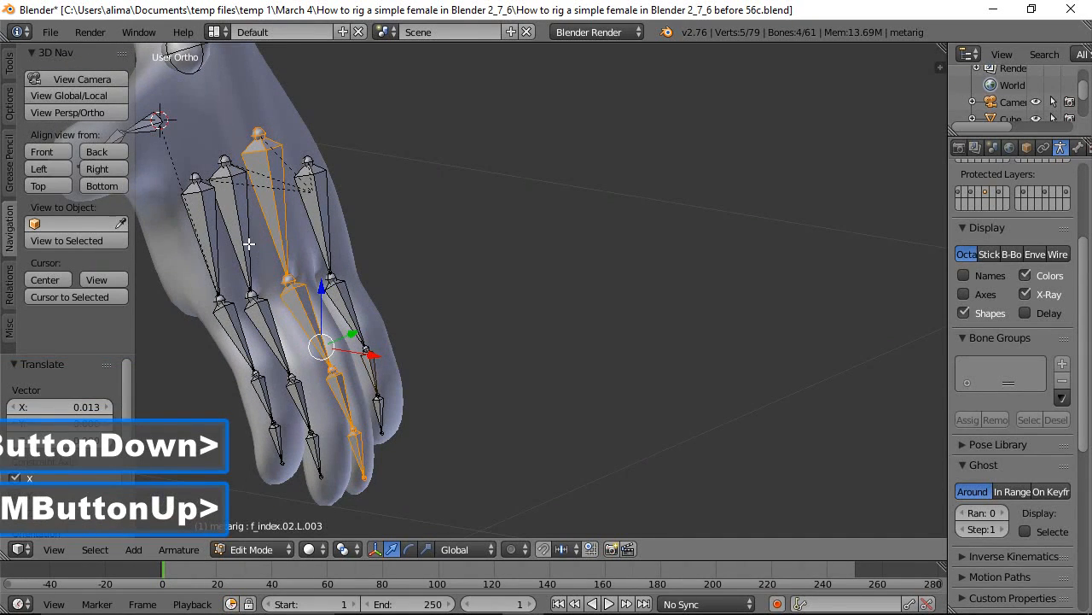
{"action": "key", "text": "a"}
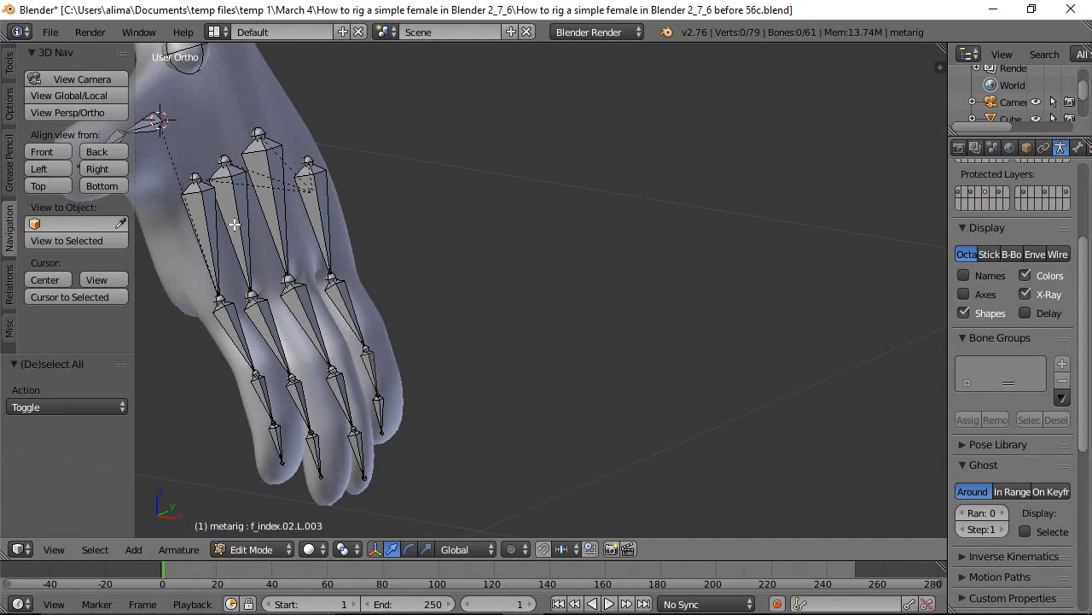
Select the linked middle finger chain, move it about 0.010 outward along X, and deselect everything.
{"action": "key", "text": "l"}
{"action": "middle_click_drag", "start_coordinate": [266, 321], "coordinate": [326, 343]}
{"action": "left_click_drag", "start_coordinate": [334, 353], "coordinate": [349, 353]}
{"action": "middle_click_drag", "start_coordinate": [351, 302], "coordinate": [246, 278]}
{"action": "middle_click_drag", "start_coordinate": [522, 293], "coordinate": [466, 324]}
{"action": "scroll", "coordinate": [321, 317], "scroll_direction": "up", "scroll_amount": 3}
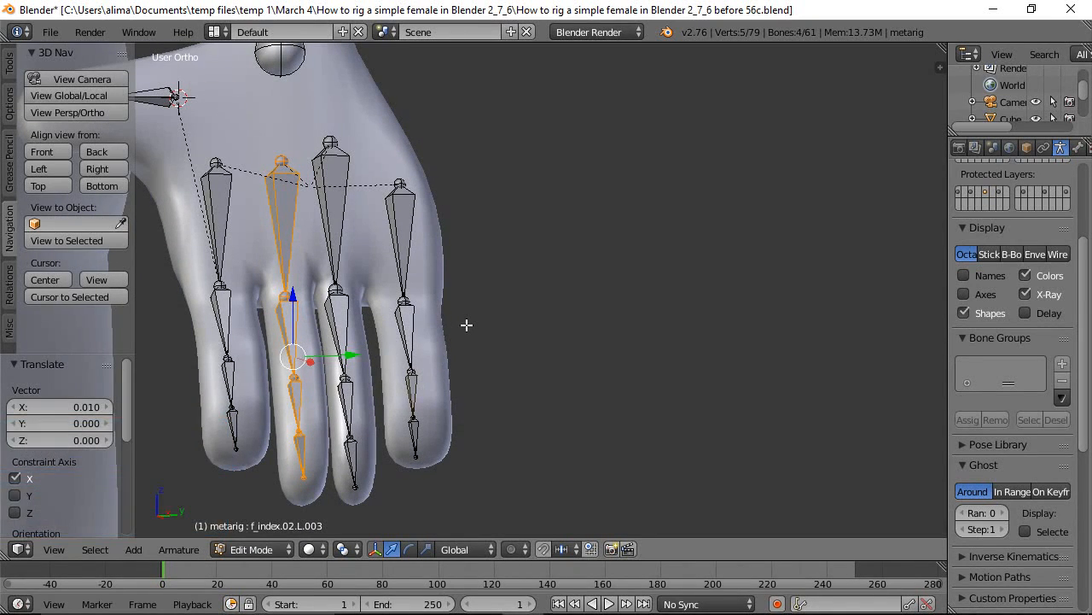
{"action": "key", "text": "a"}
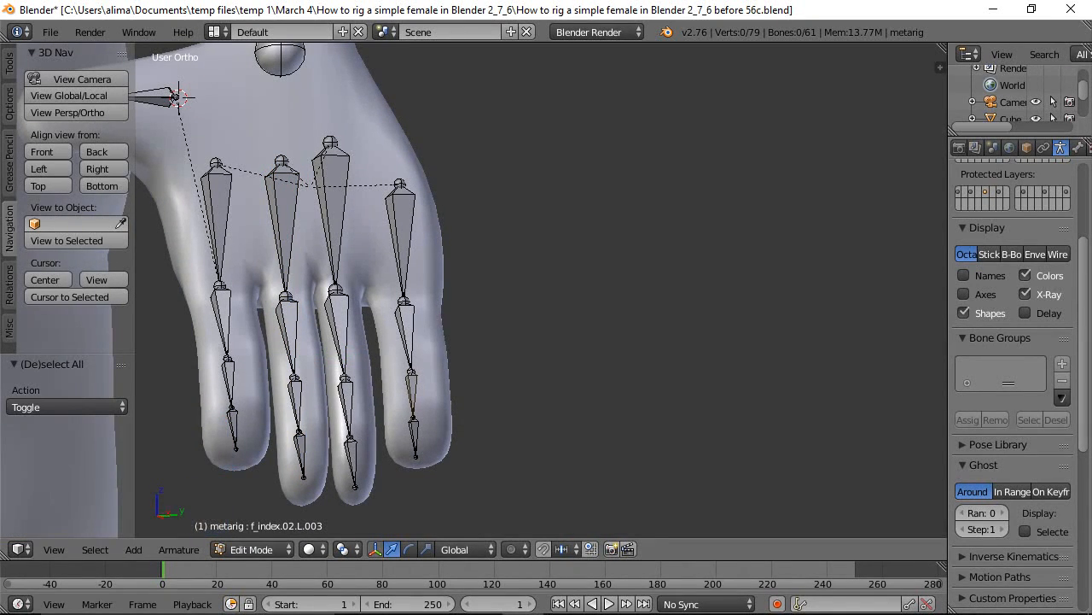
Save the file as the "before 57c" version and reveal the hidden bones.
{"action": "left_click", "coordinate": [434, 19]}
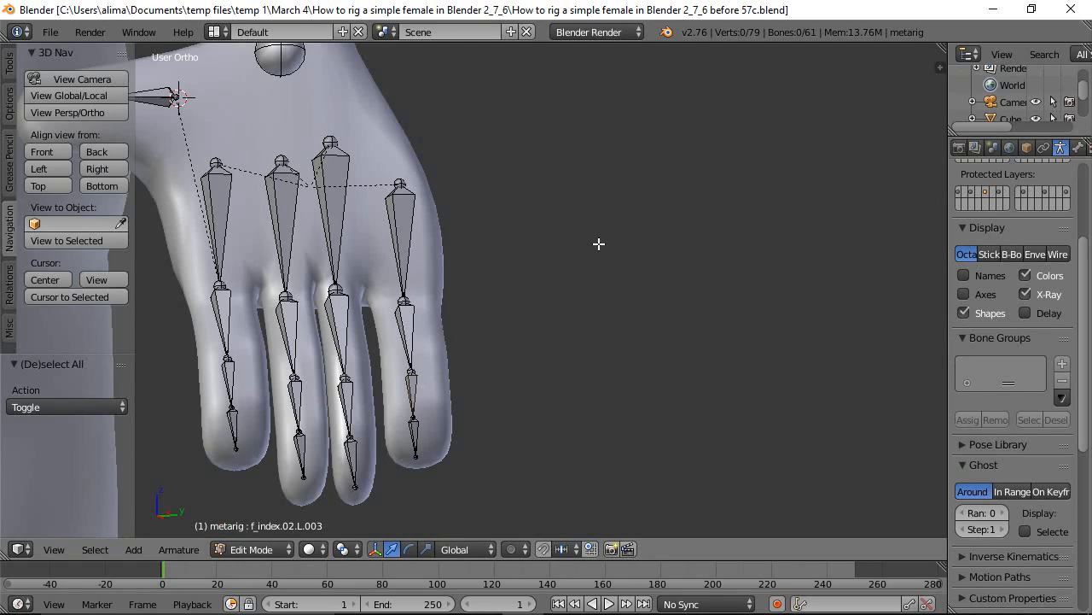
{"action": "key", "text": "alt"}
{"action": "key", "text": "alt+h"}
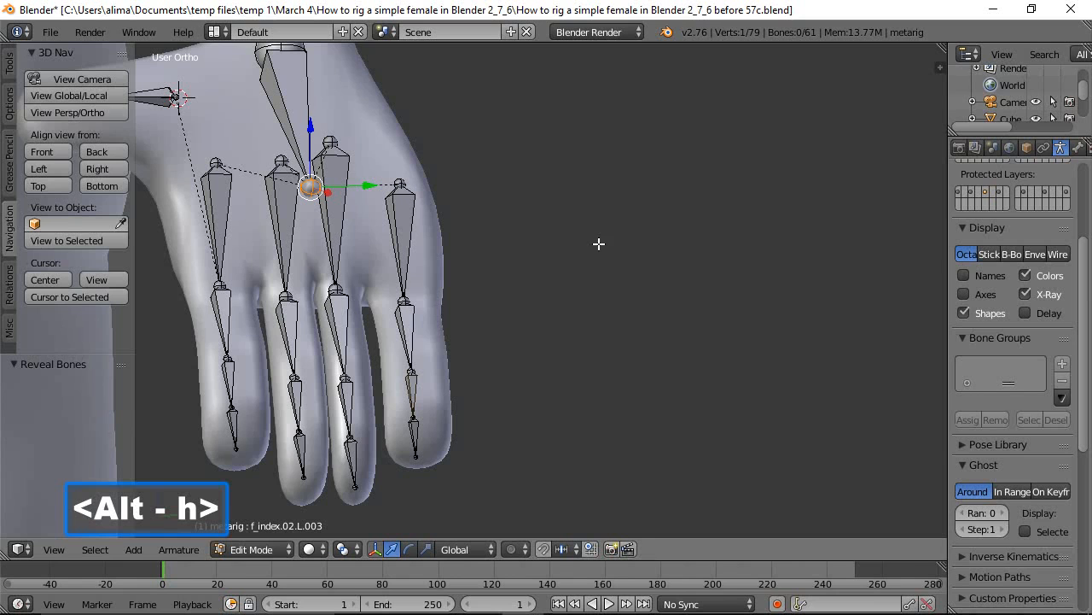
Move the hand bone's tip about 0.105 inward along X, lower it along Z, and shift it about 0.038 back outward along X.
{"action": "scroll", "coordinate": [473, 225], "scroll_direction": "down", "scroll_amount": 1}
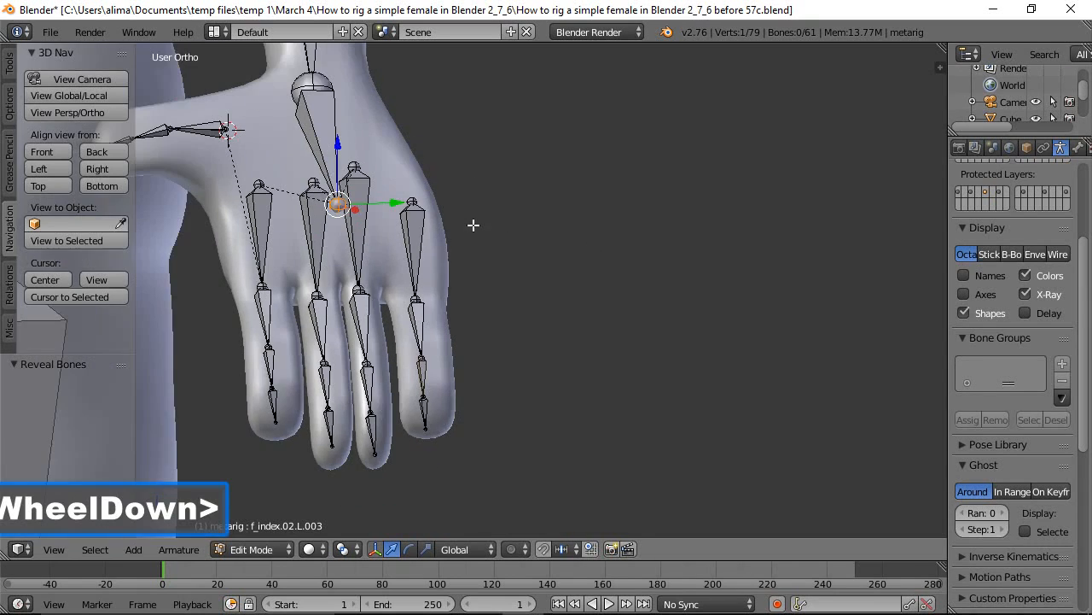
{"action": "scroll", "coordinate": [479, 213], "scroll_direction": "down", "scroll_amount": 1}
{"action": "middle_click_drag", "start_coordinate": [480, 188], "coordinate": [553, 203]}
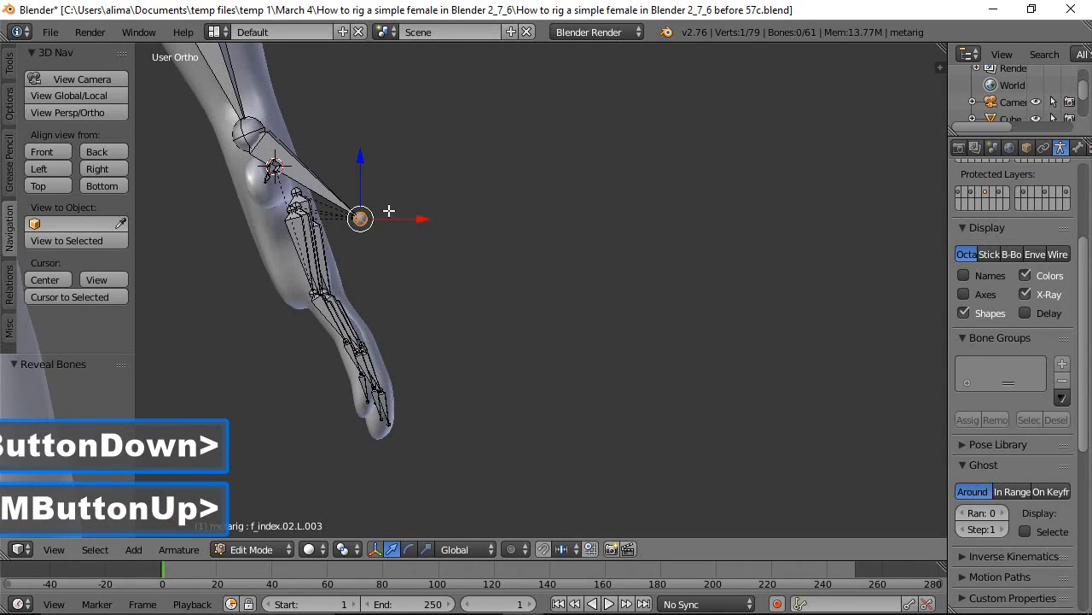
{"action": "left_click_drag", "start_coordinate": [423, 217], "coordinate": [336, 228]}
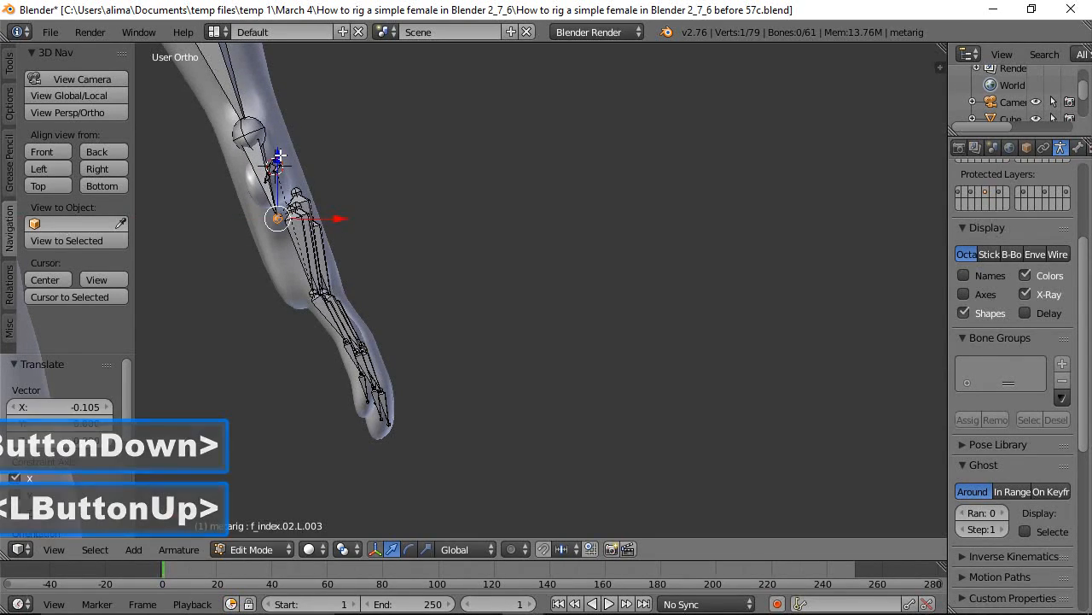
{"action": "left_click_drag", "start_coordinate": [279, 156], "coordinate": [279, 202]}
{"action": "left_click_drag", "start_coordinate": [336, 263], "coordinate": [363, 256]}
{"action": "middle_click_drag", "start_coordinate": [401, 217], "coordinate": [265, 229]}
Raise the base joints of the index and middle palm bones along Z in right view.
{"action": "left_click", "coordinate": [259, 206]}
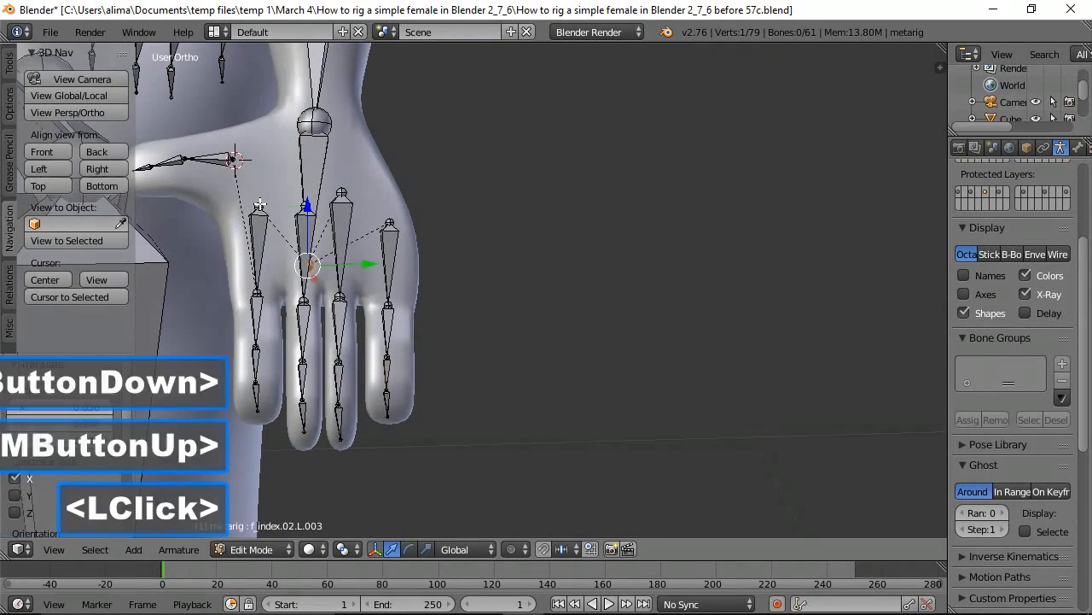
{"action": "left_click", "coordinate": [97, 168]}
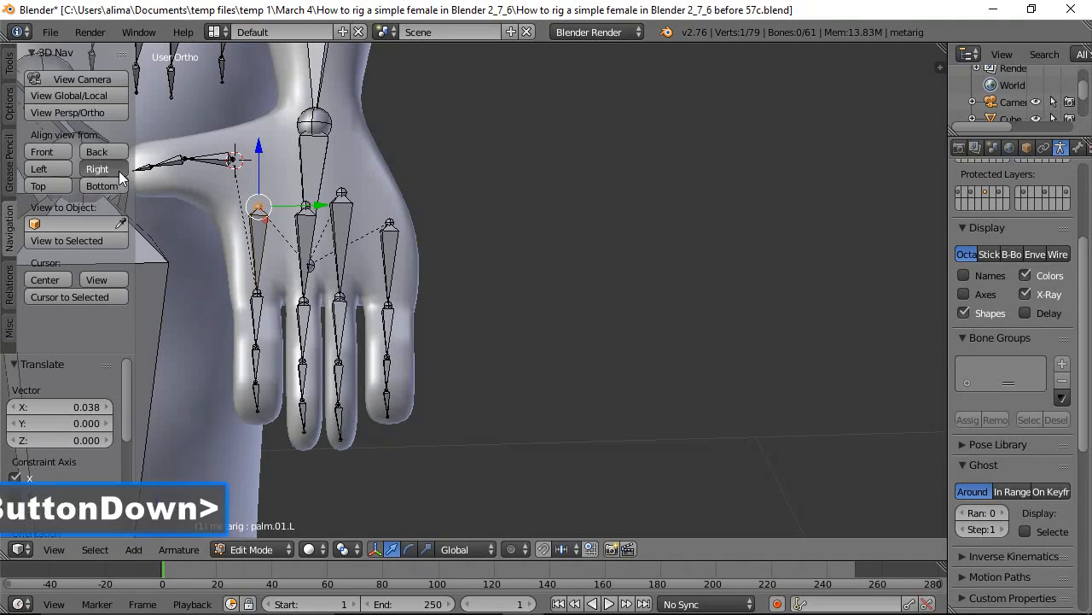
{"action": "left_click_drag", "start_coordinate": [239, 106], "coordinate": [239, 74]}
{"action": "left_click", "coordinate": [288, 159]}
{"action": "left_click_drag", "start_coordinate": [288, 125], "coordinate": [288, 89]}
Raise the base joints of the ring and little palm bones along Z, shifting the little one slightly along negative Y, and deselect everything.
{"action": "left_click", "coordinate": [321, 148]}
{"action": "left_click_drag", "start_coordinate": [323, 131], "coordinate": [369, 141]}
{"action": "left_click", "coordinate": [367, 181]}
{"action": "left_click_drag", "start_coordinate": [436, 161], "coordinate": [420, 160]}
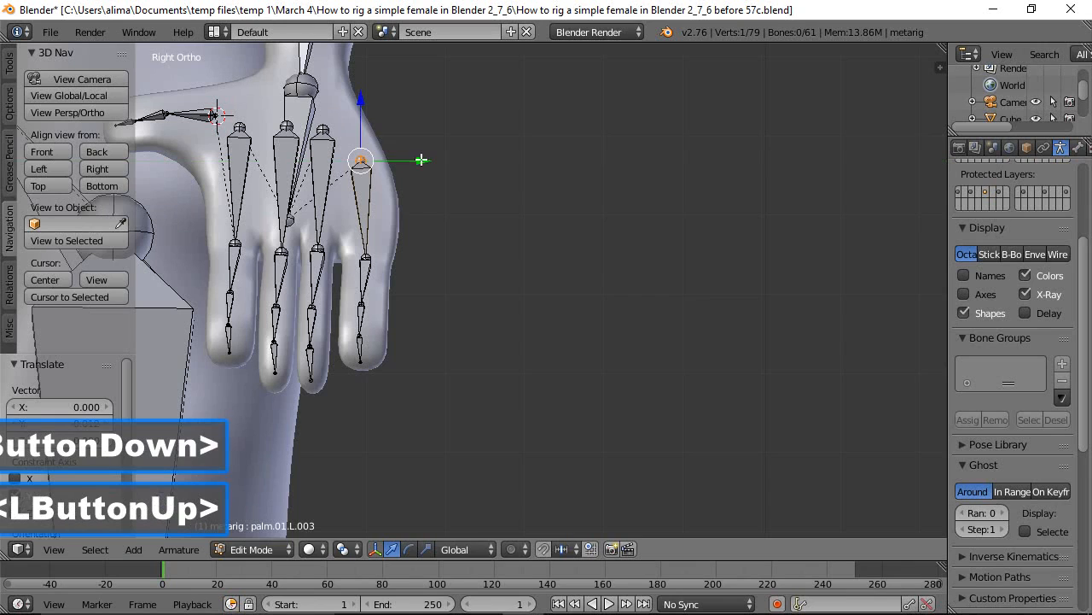
{"action": "left_click_drag", "start_coordinate": [367, 124], "coordinate": [367, 117]}
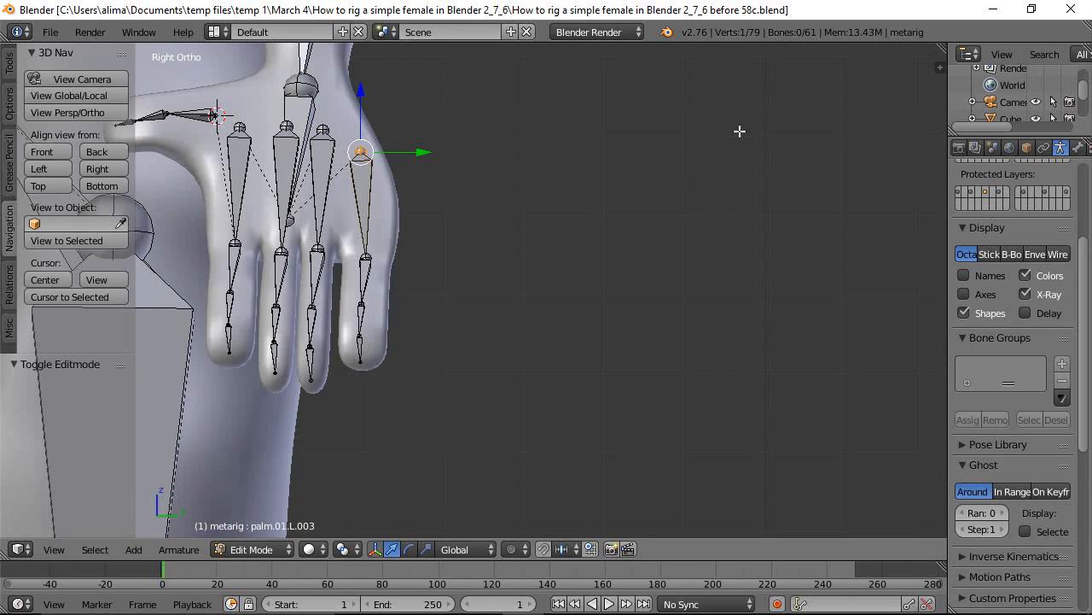
{"action": "key", "text": "a"}
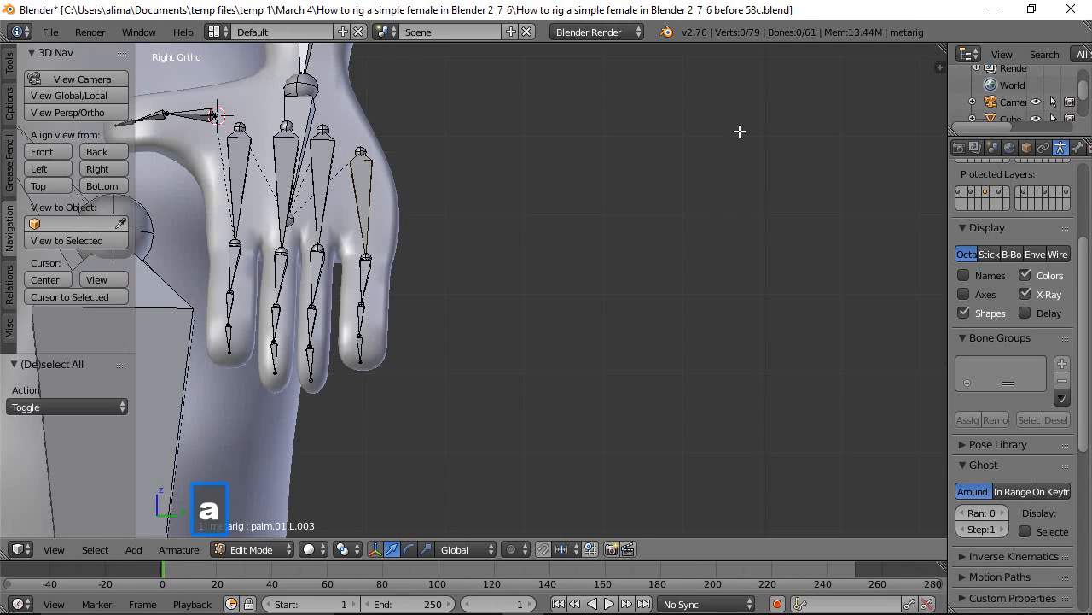
Move the hand bone's tip slightly inward along X in front view, return to right view and deselect everything.
{"action": "left_click", "coordinate": [46, 148]}
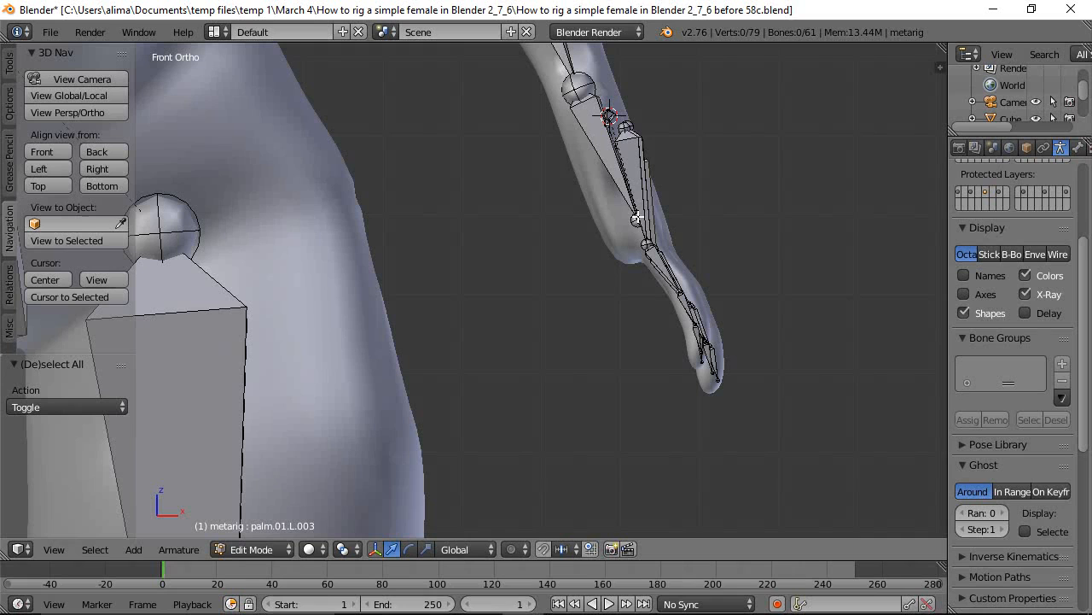
{"action": "left_click", "coordinate": [634, 222]}
{"action": "left_click_drag", "start_coordinate": [695, 221], "coordinate": [684, 230]}
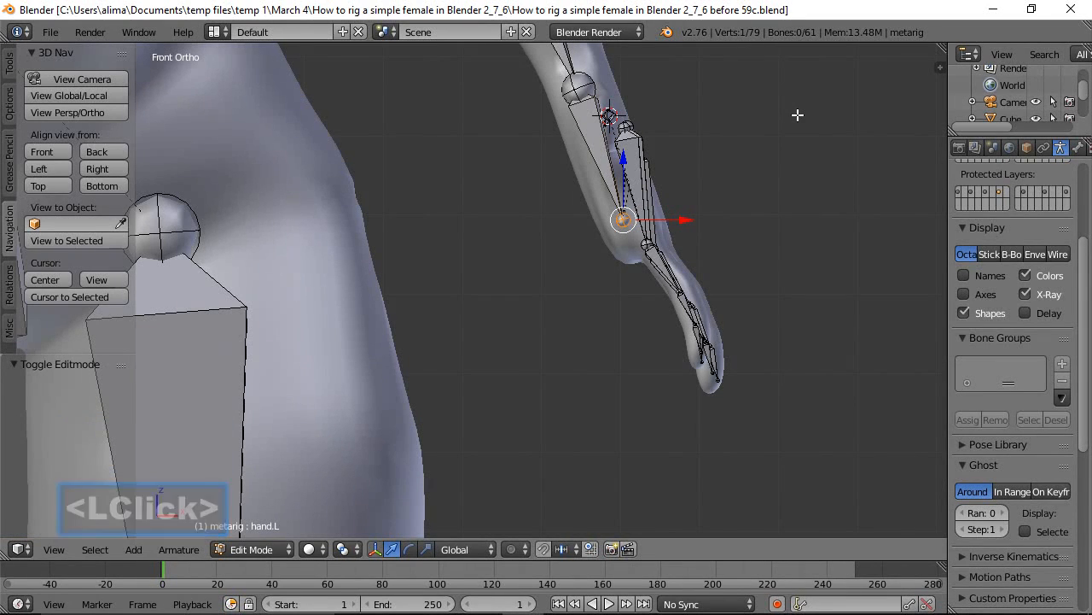
{"action": "left_click", "coordinate": [102, 167]}
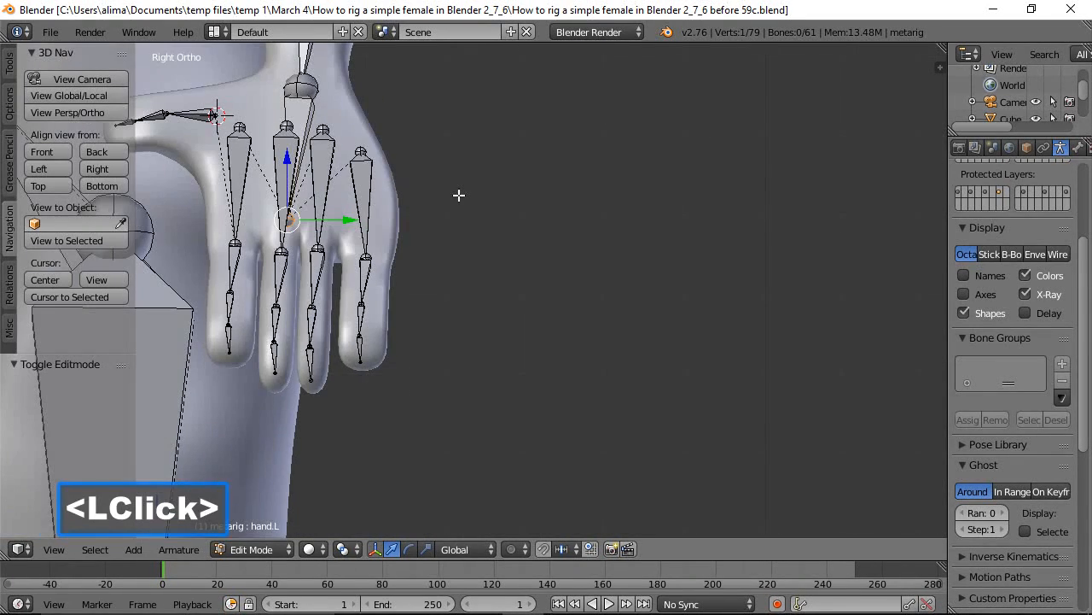
{"action": "key", "text": "a"}
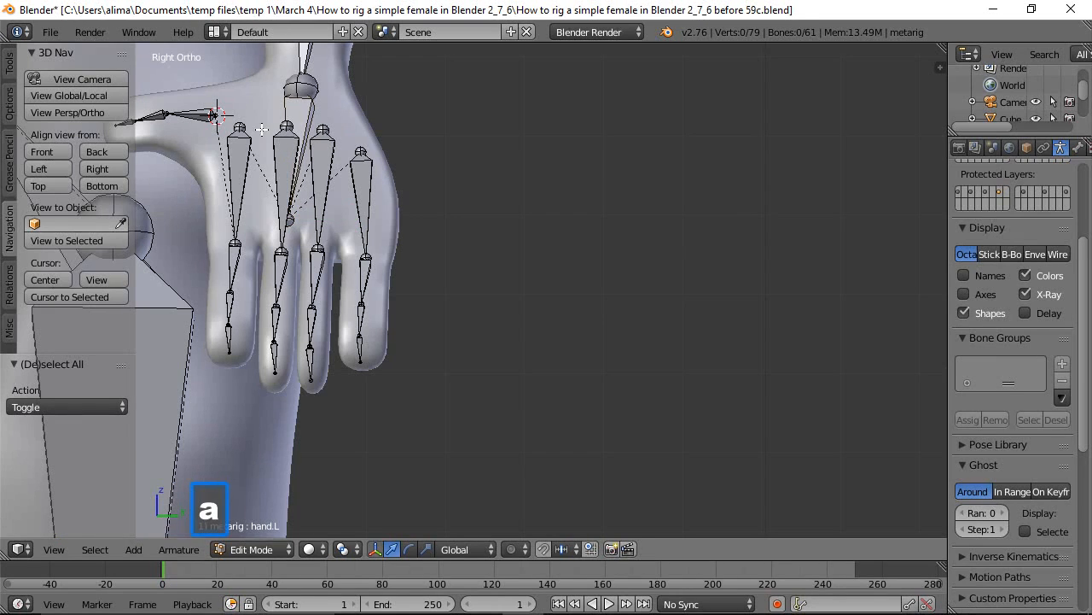
Select all four palm base joints with the manipulator hidden, show it again, and move them inward along X in front view.
{"action": "left_click", "coordinate": [238, 126]}
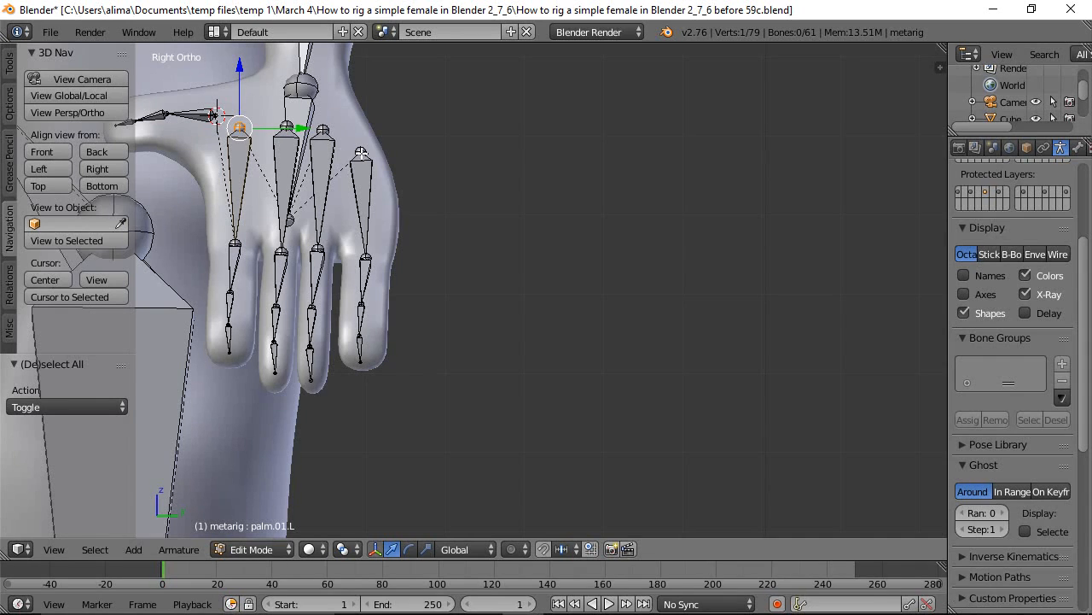
{"action": "key", "text": "ctrl"}
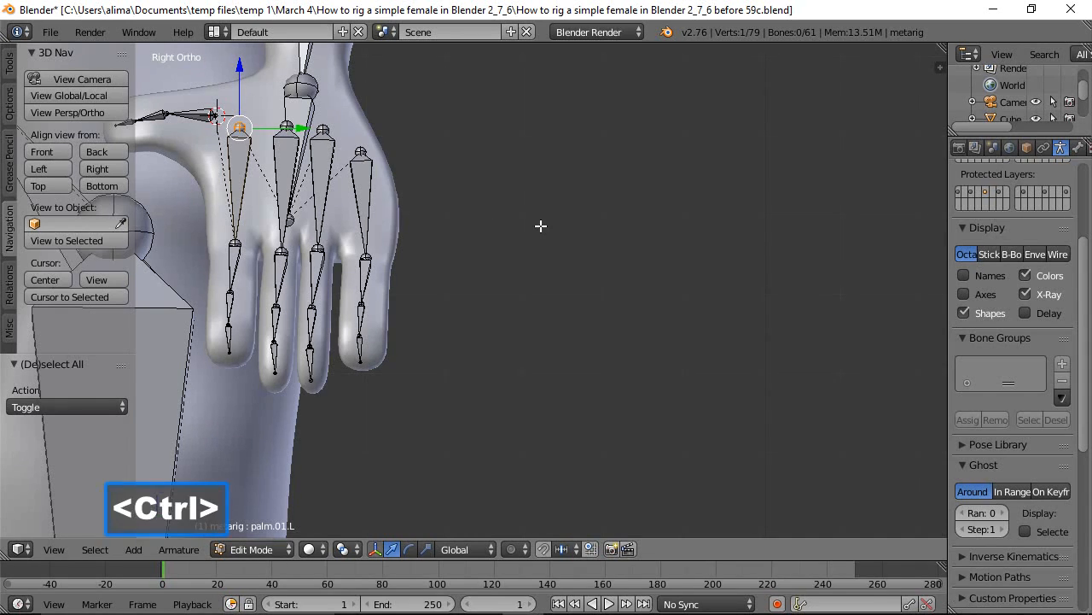
{"action": "key", "text": "ctrl+space"}
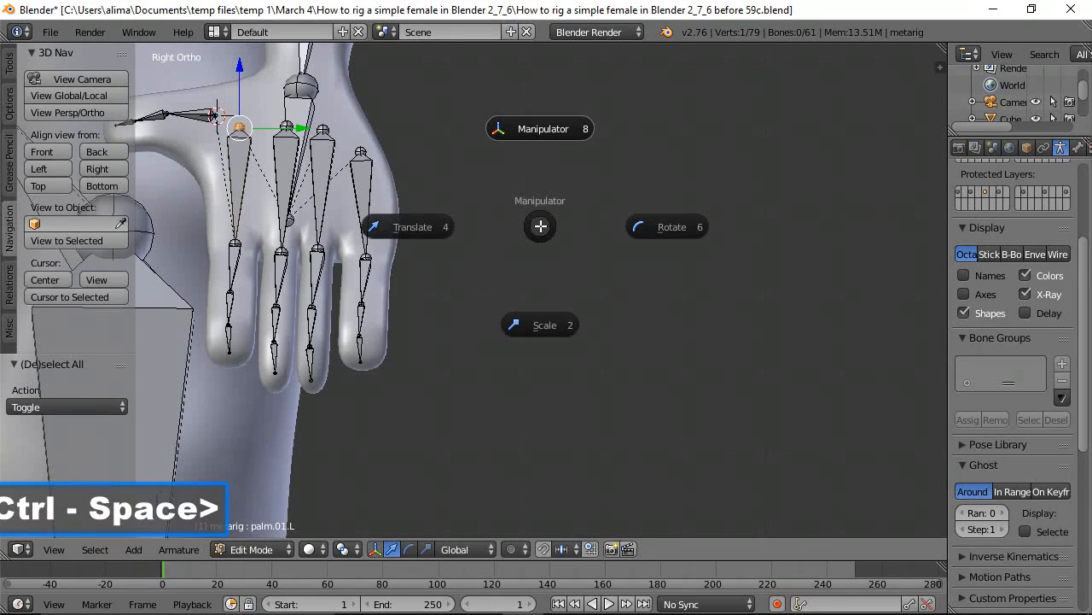
{"action": "left_click", "coordinate": [539, 131]}
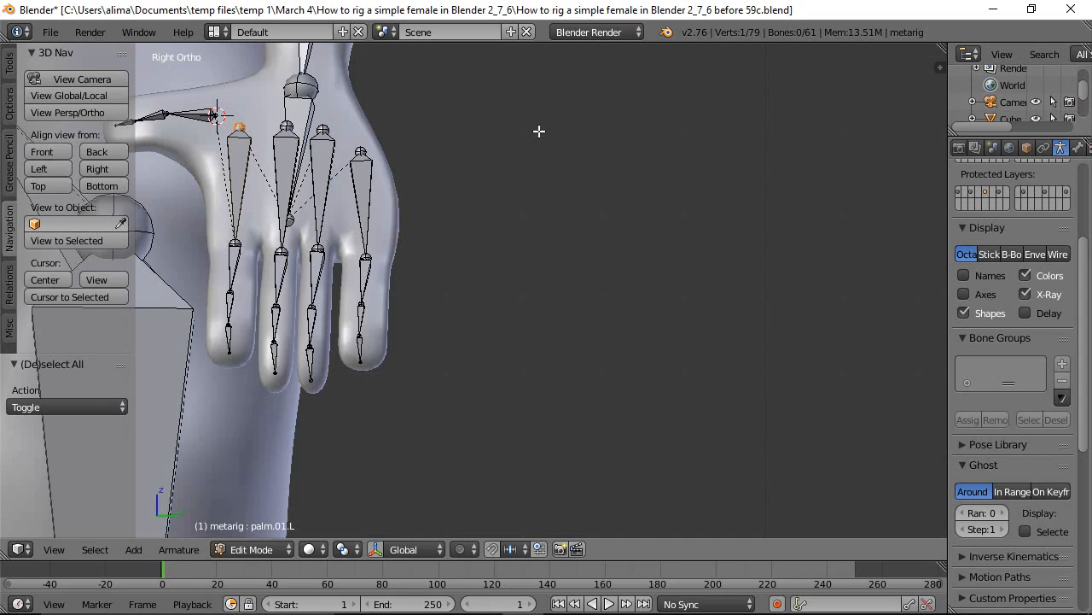
{"action": "left_click", "coordinate": [287, 126], "text": "shift"}
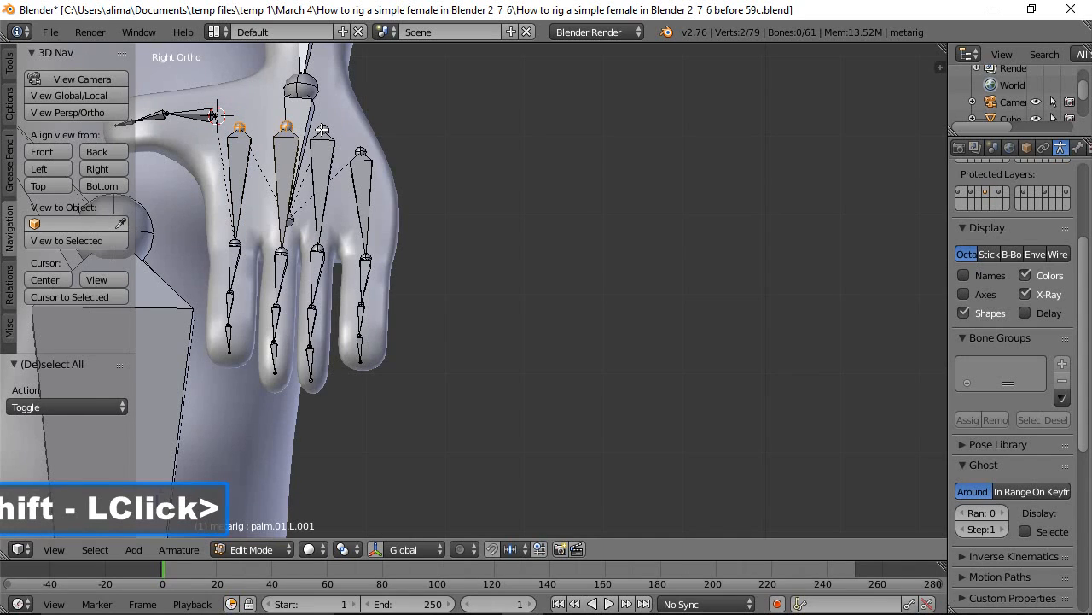
{"action": "left_click", "coordinate": [361, 152], "text": "shift"}
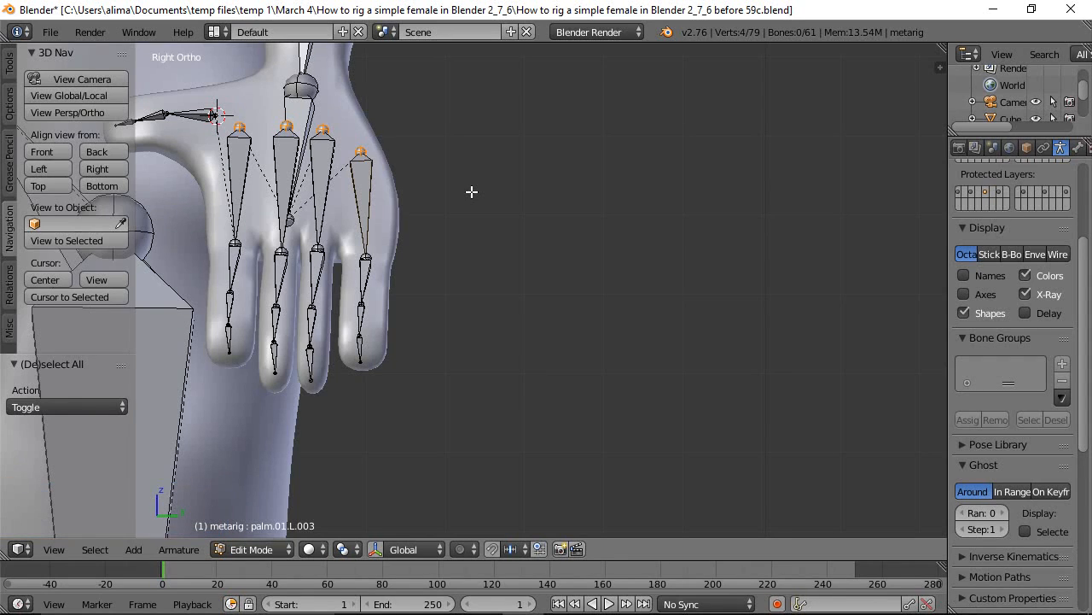
{"action": "key", "text": "ctrl"}
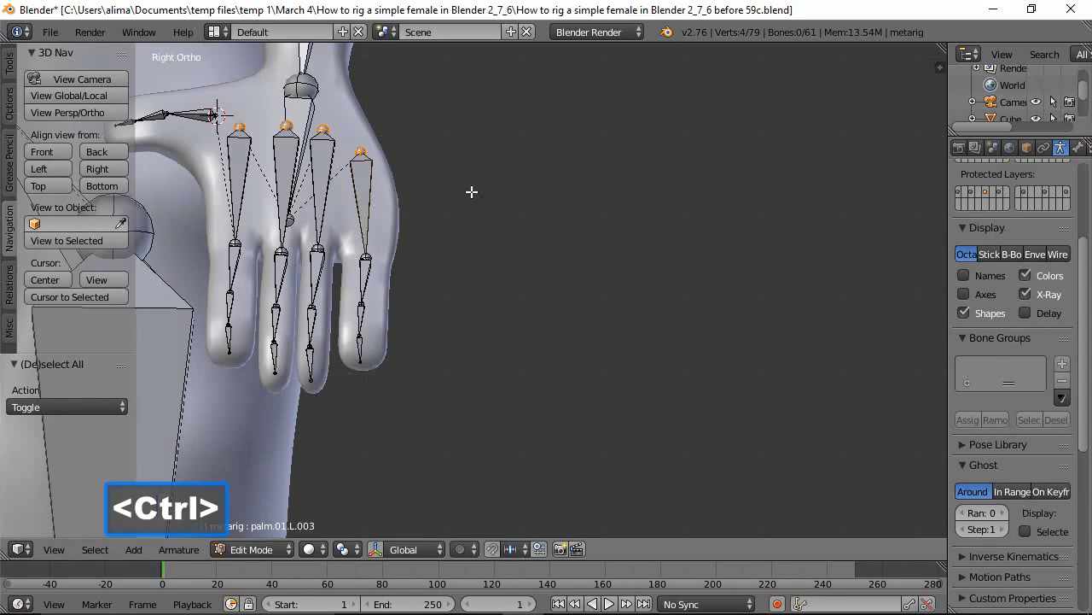
{"action": "key", "text": "ctrl+space"}
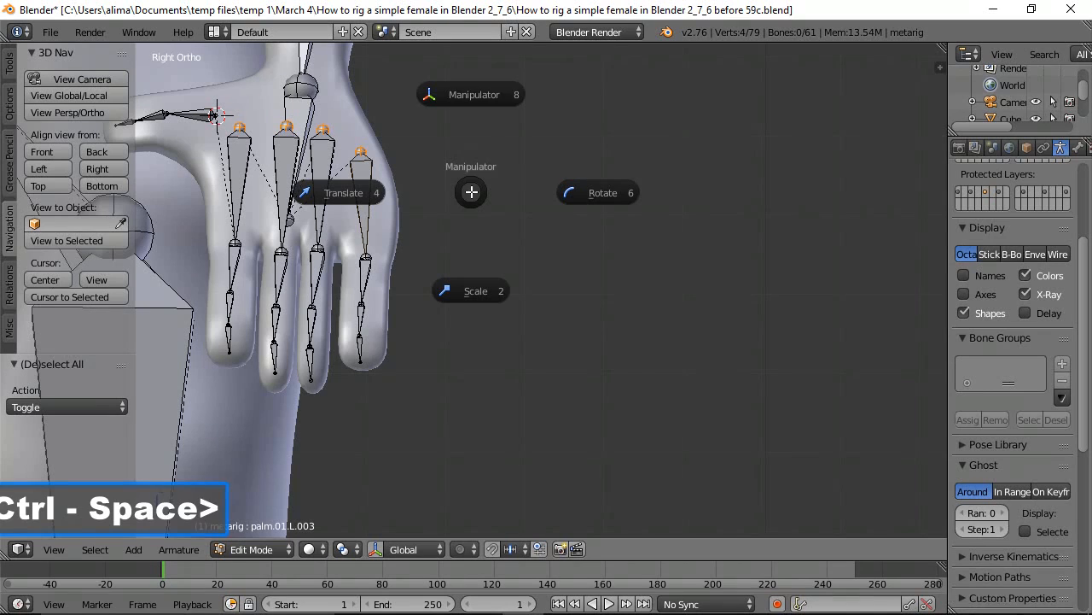
{"action": "left_click", "coordinate": [473, 96]}
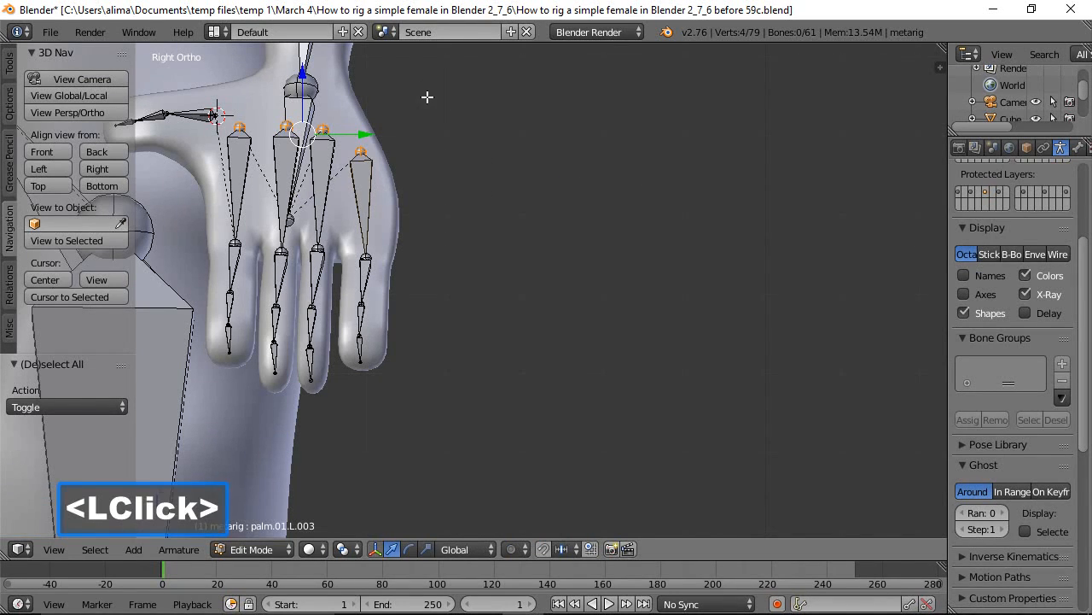
{"action": "left_click", "coordinate": [41, 152]}
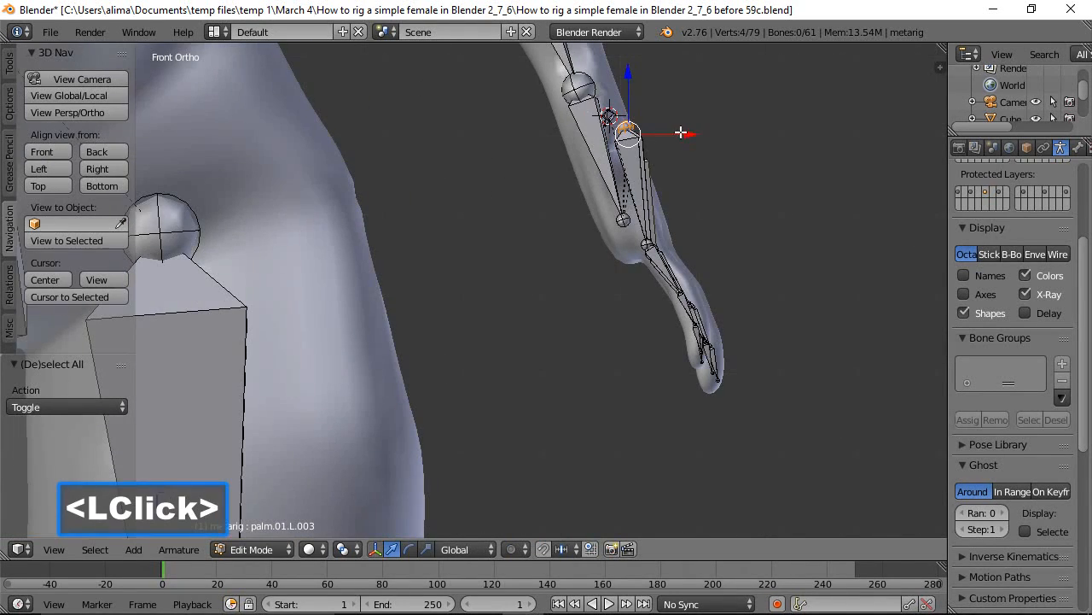
{"action": "left_click_drag", "start_coordinate": [680, 132], "coordinate": [655, 141]}
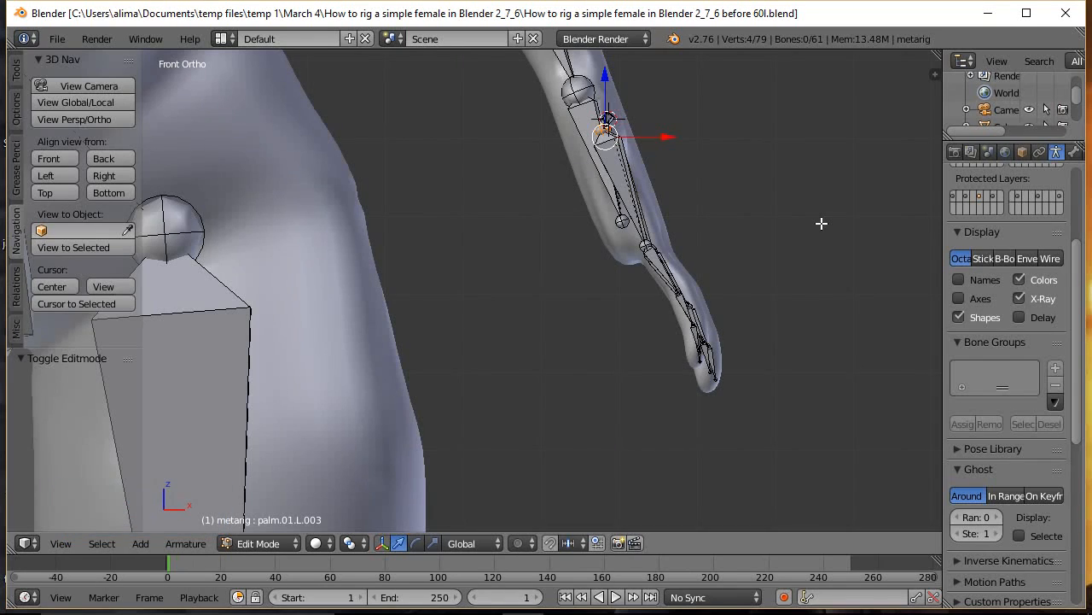
{"action": "key", "text": "a"}
Turn on the display of bone axes for the armature.
{"action": "middle_click_drag", "start_coordinate": [822, 216], "coordinate": [732, 245]}
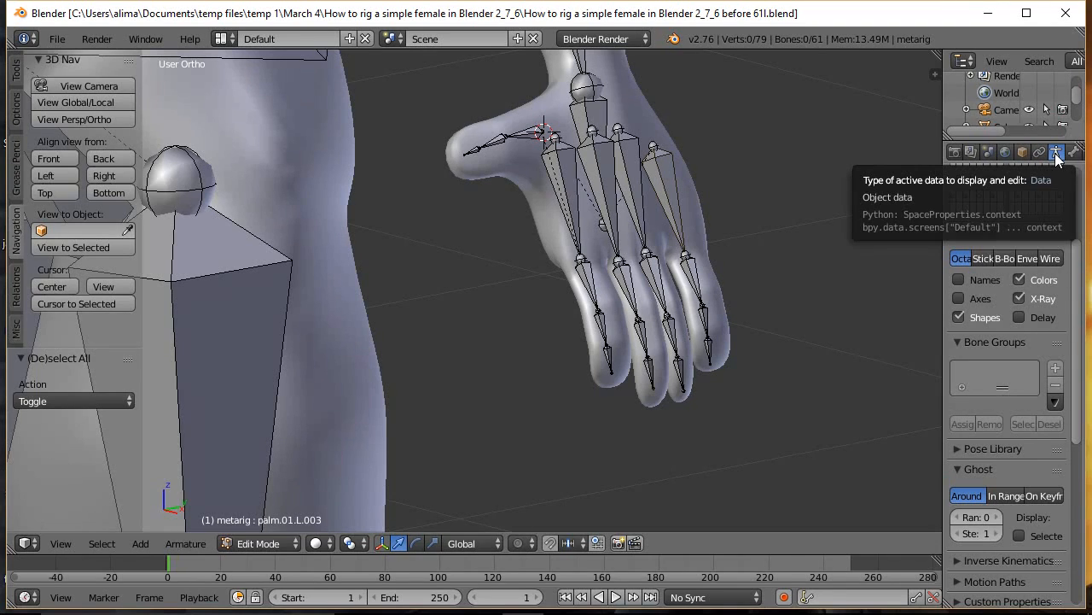
{"action": "left_click", "coordinate": [959, 298]}
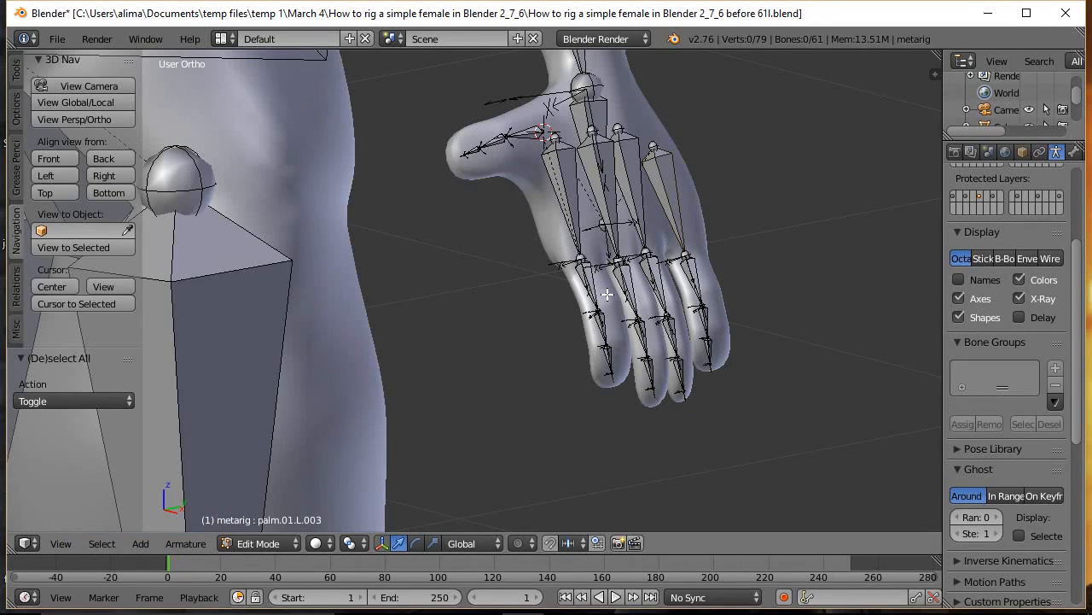
Select the tip bone of the middle finger and examine how its axes are oriented.
{"action": "key", "text": "b"}
{"action": "left_click_drag", "start_coordinate": [562, 273], "coordinate": [714, 436]}
{"action": "middle_click_drag", "start_coordinate": [533, 402], "coordinate": [545, 320]}
{"action": "left_click", "coordinate": [543, 301]}
{"action": "middle_click_drag", "start_coordinate": [603, 289], "coordinate": [539, 246]}
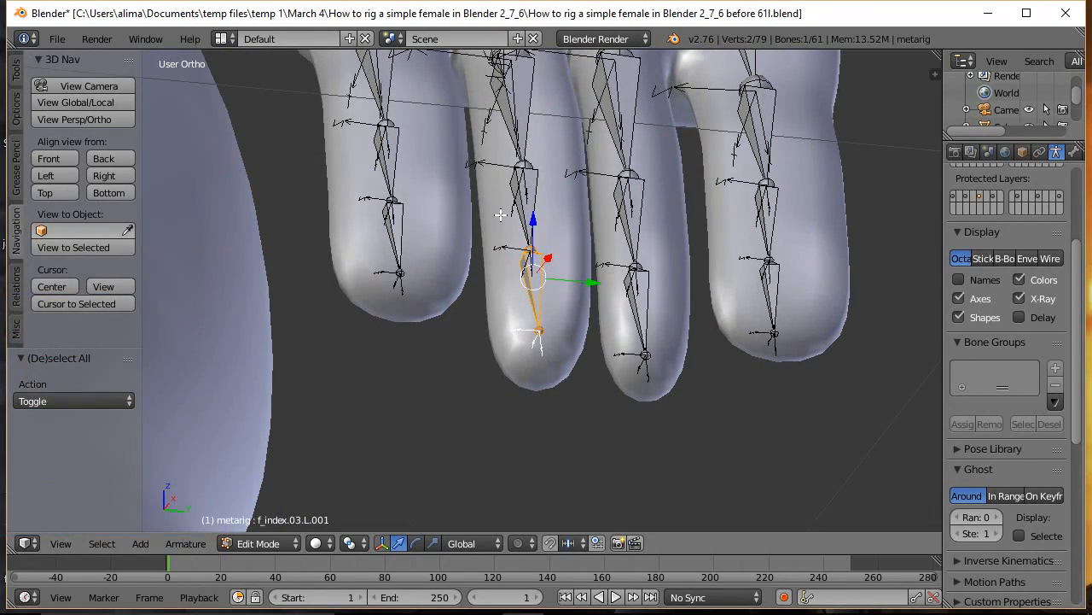
{"action": "key", "text": "b"}
{"action": "left_click_drag", "start_coordinate": [477, 189], "coordinate": [598, 372]}
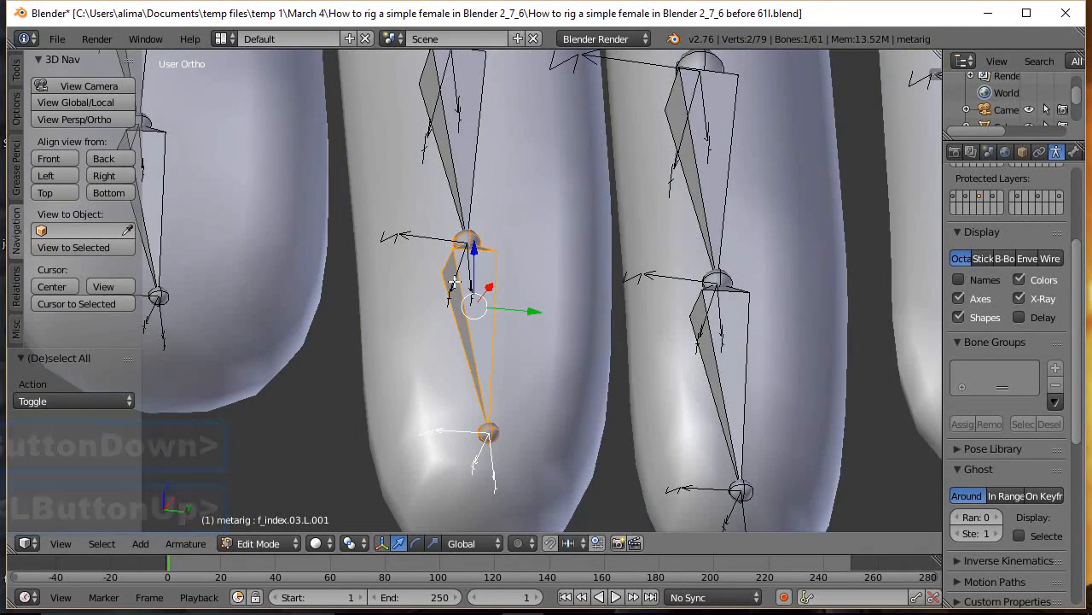
{"action": "middle_click_drag", "start_coordinate": [451, 300], "coordinate": [478, 311]}
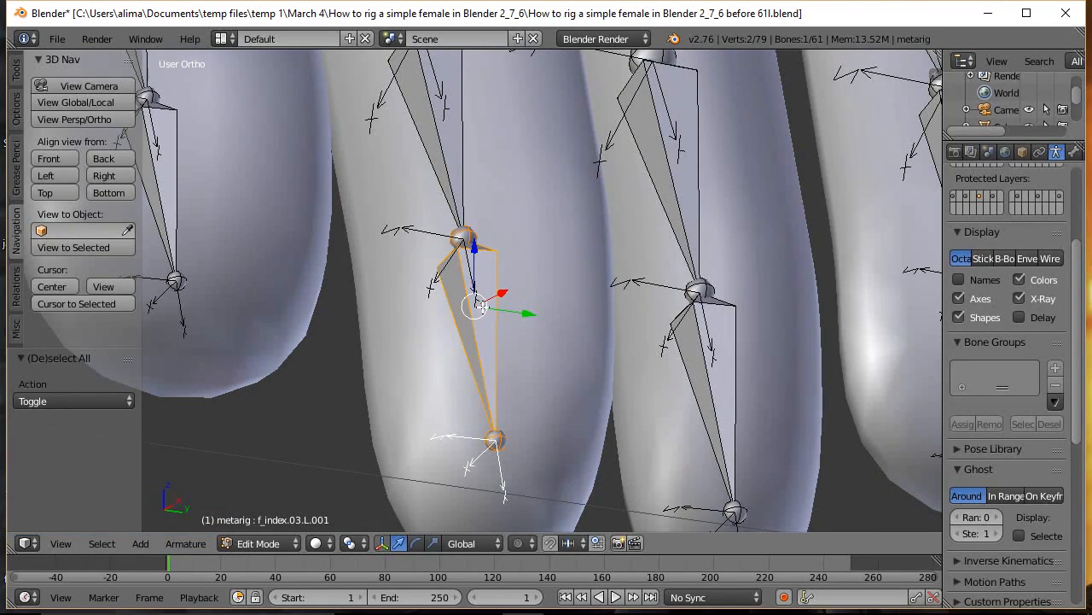
{"action": "left_click", "coordinate": [480, 340]}
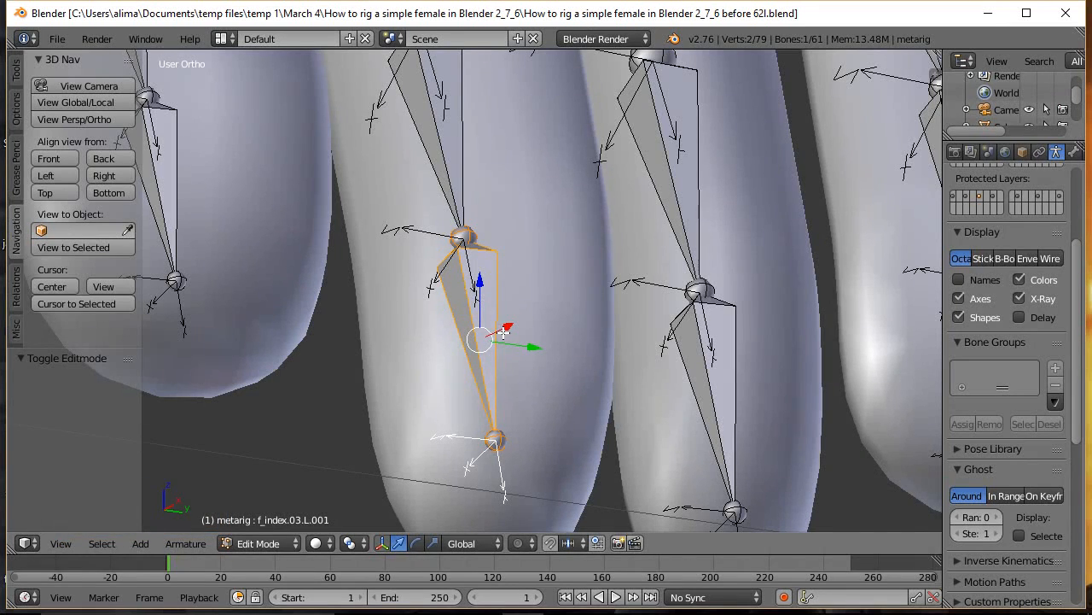
Show the tip bone's transform properties to read its roll, compare the axes across all fingers, and hide the properties again.
{"action": "key", "text": "n"}
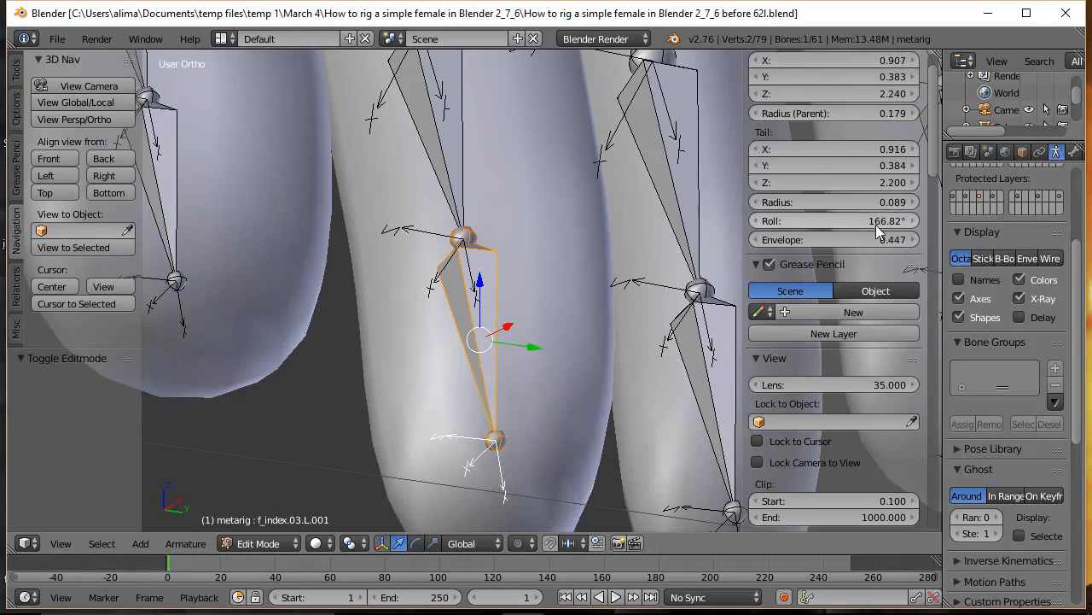
{"action": "left_click", "coordinate": [597, 14]}
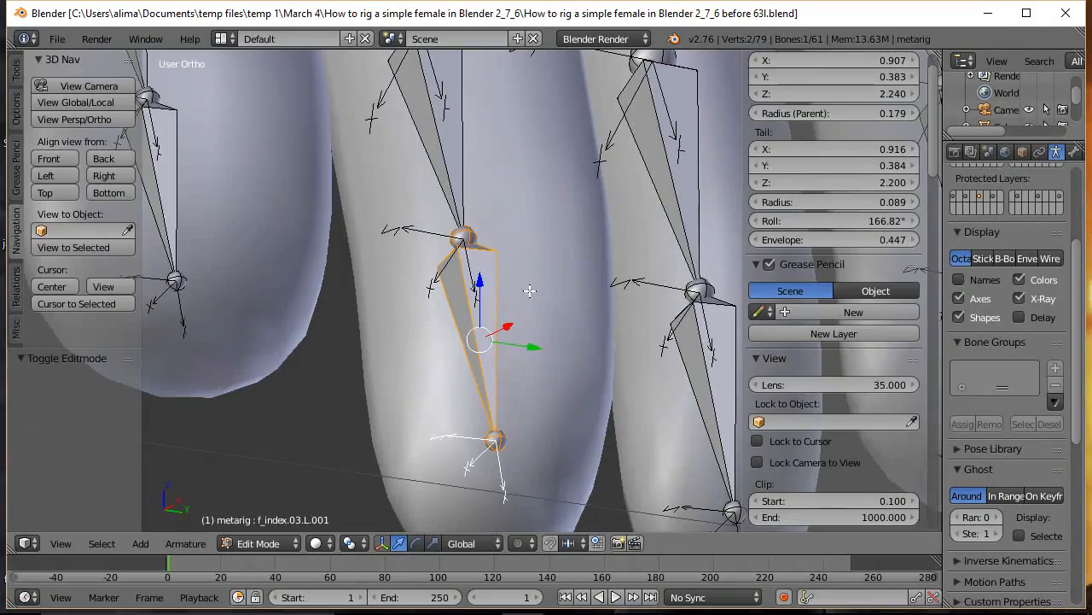
{"action": "scroll", "coordinate": [529, 290], "scroll_direction": "down", "scroll_amount": 3}
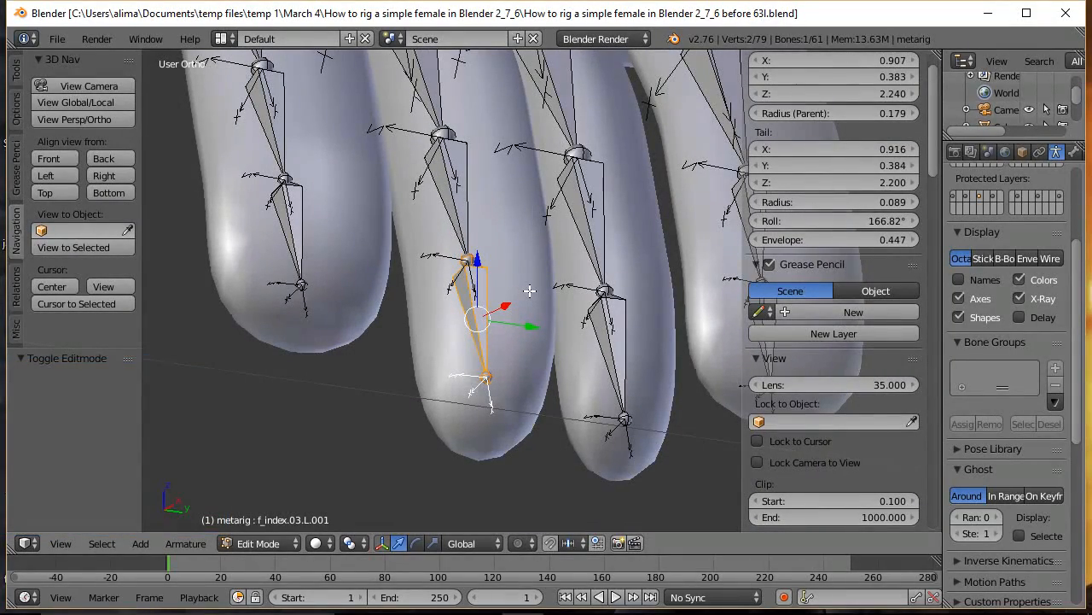
{"action": "scroll", "coordinate": [529, 290], "scroll_direction": "down", "scroll_amount": 2}
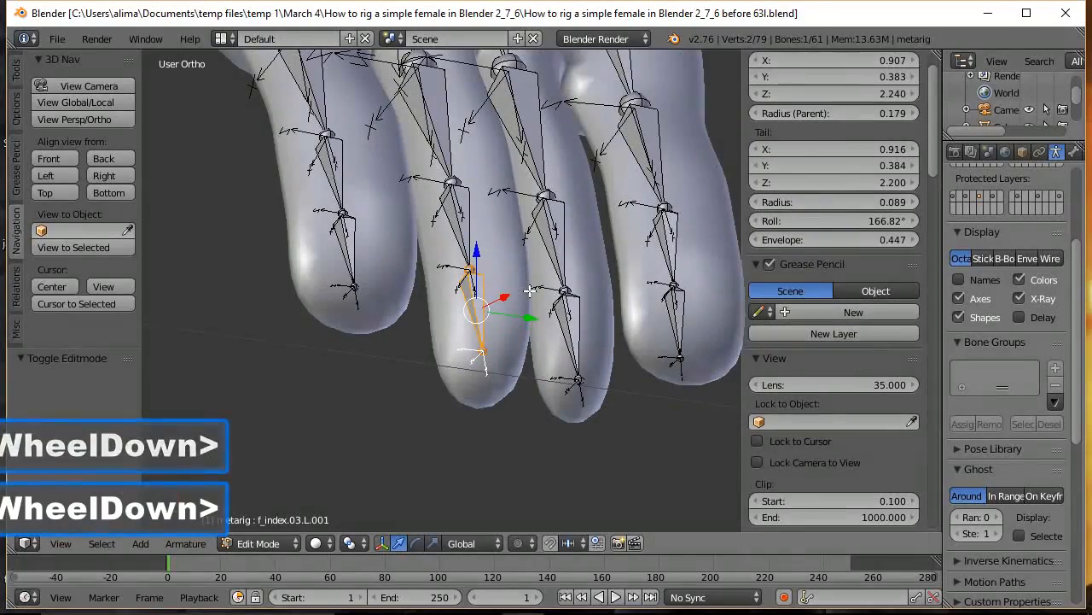
{"action": "middle_click_drag", "start_coordinate": [529, 290], "coordinate": [535, 347], "text": "shift"}
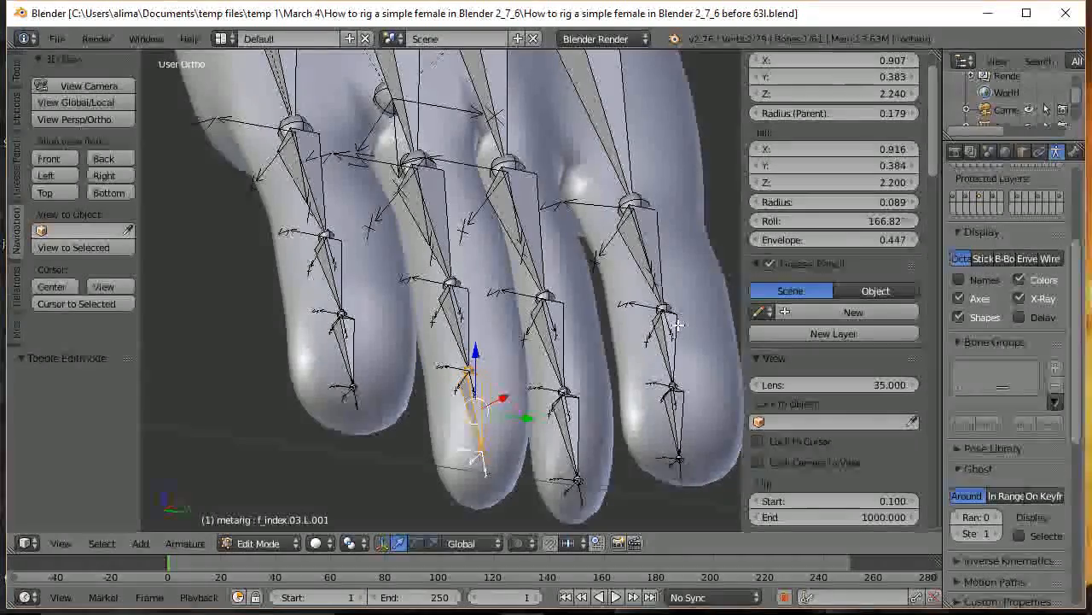
{"action": "key", "text": "n"}
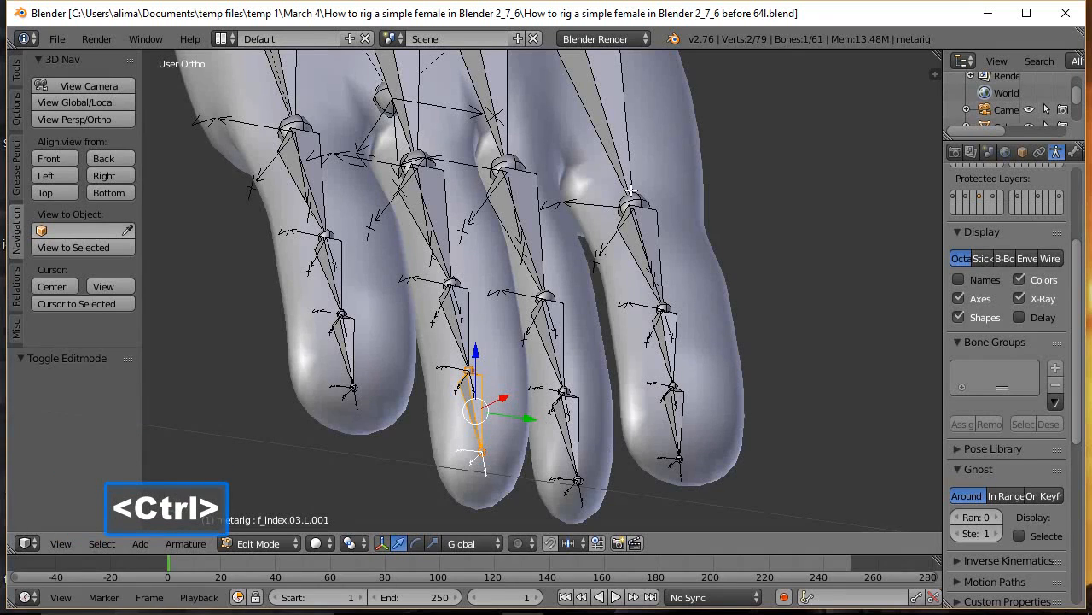
Circle-select all the finger bones of the hand together with the four palm bones, leaving the thumb out.
{"action": "middle_click_drag", "start_coordinate": [631, 191], "coordinate": [636, 227], "text": "ctrl"}
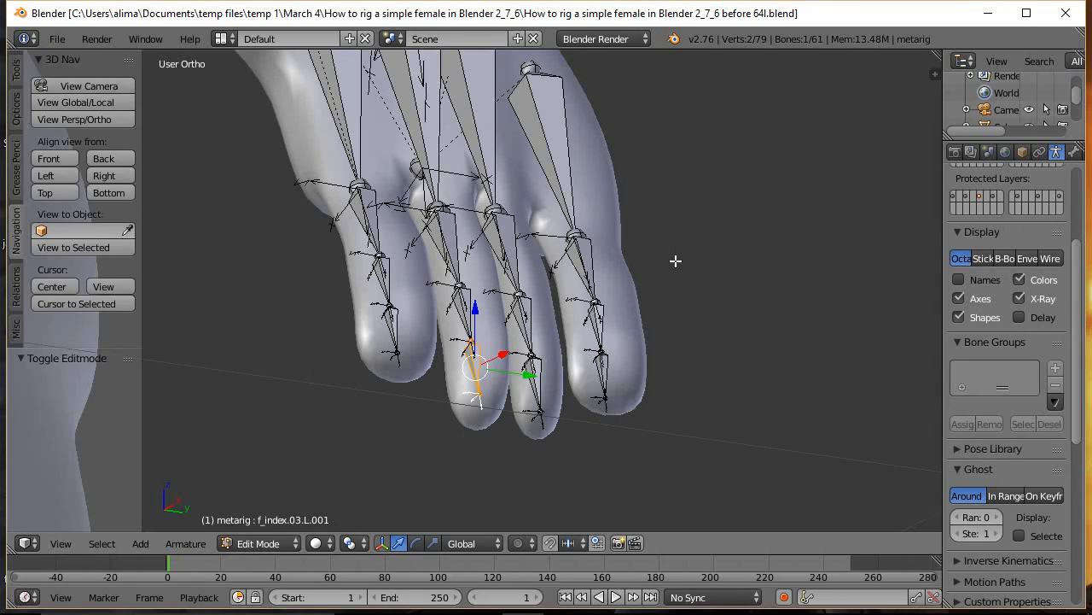
{"action": "key", "text": "c"}
{"action": "scroll", "coordinate": [675, 261], "scroll_direction": "down", "scroll_amount": 8}
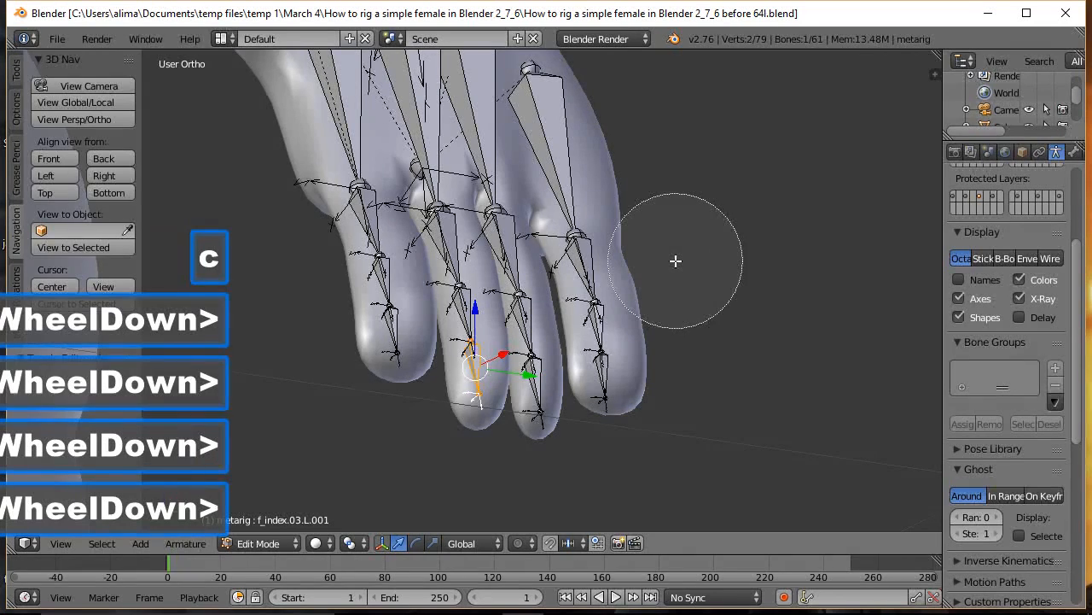
{"action": "mouse_move", "coordinate": [675, 260]}
{"action": "left_mouse_down"}
{"action": "mouse_move", "coordinate": [478, 256]}
{"action": "mouse_move", "coordinate": [423, 200]}
{"action": "mouse_move", "coordinate": [402, 122]}
{"action": "mouse_move", "coordinate": [298, 128]}
{"action": "mouse_move", "coordinate": [580, 103]}
{"action": "mouse_move", "coordinate": [452, 401]}
{"action": "mouse_move", "coordinate": [638, 365]}
{"action": "left_mouse_up"}
{"action": "right_click", "coordinate": [654, 276]}
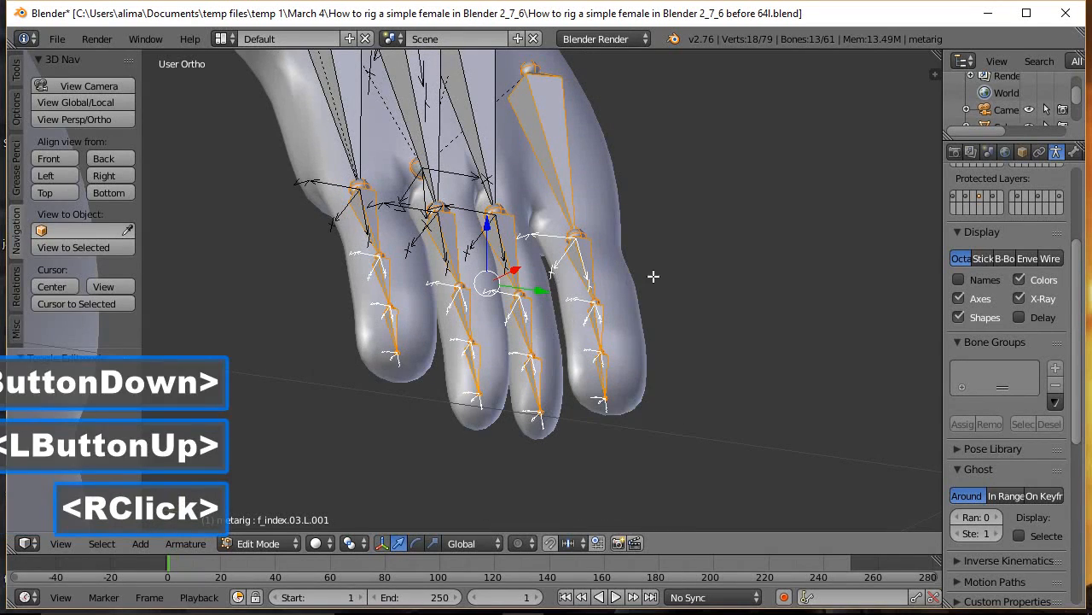
{"action": "scroll", "coordinate": [654, 275], "scroll_direction": "down", "scroll_amount": 1}
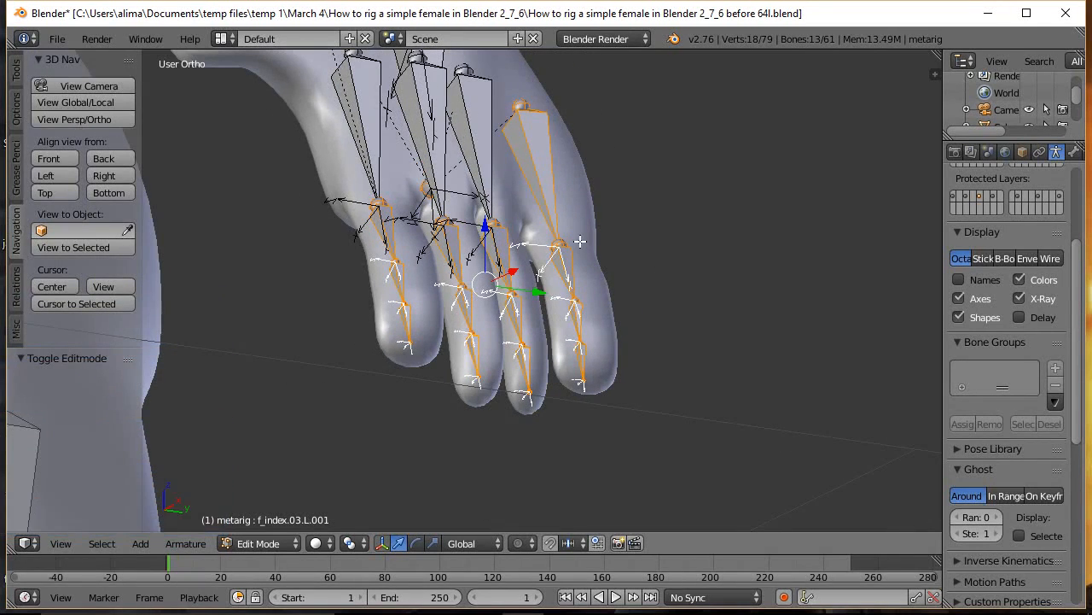
{"action": "key", "text": "c"}
{"action": "mouse_move", "coordinate": [584, 237]}
{"action": "left_mouse_down"}
{"action": "mouse_move", "coordinate": [547, 86]}
{"action": "mouse_move", "coordinate": [374, 125]}
{"action": "mouse_move", "coordinate": [363, 104]}
{"action": "mouse_move", "coordinate": [369, 116]}
{"action": "left_mouse_up"}
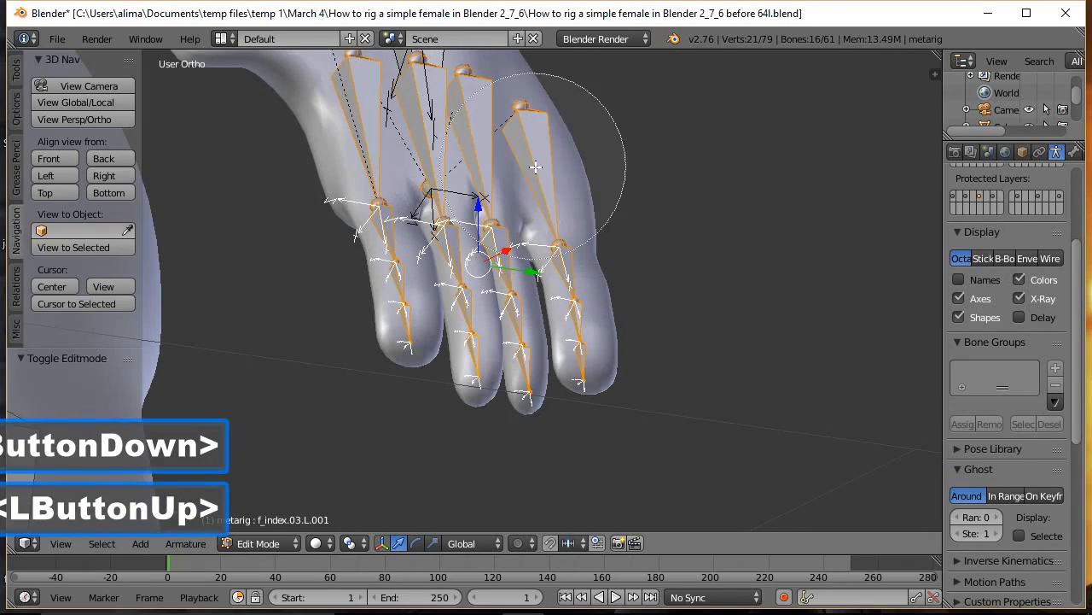
{"action": "right_click", "coordinate": [670, 196]}
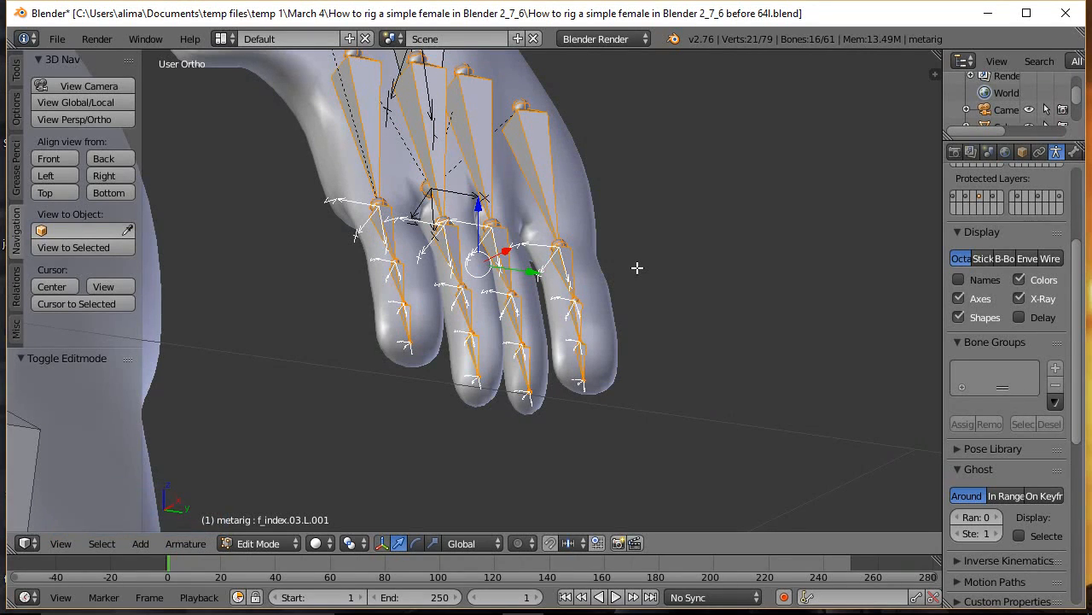
Recalculate the roll of the selected finger and palm bones to Global -Z Axis and deselect everything.
{"action": "key", "text": "ctrl"}
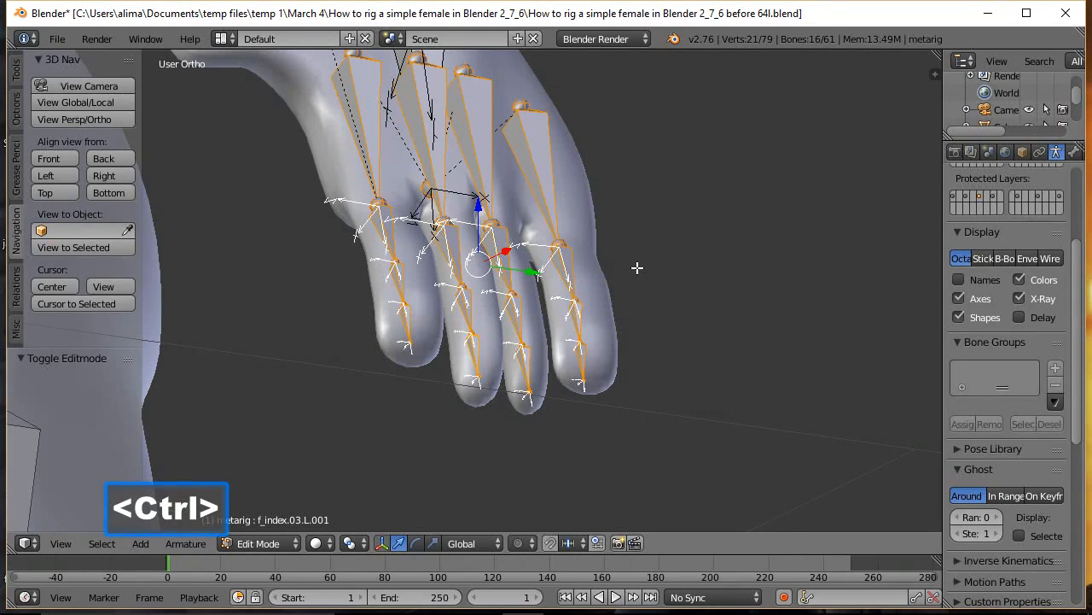
{"action": "key", "text": "ctrl+n"}
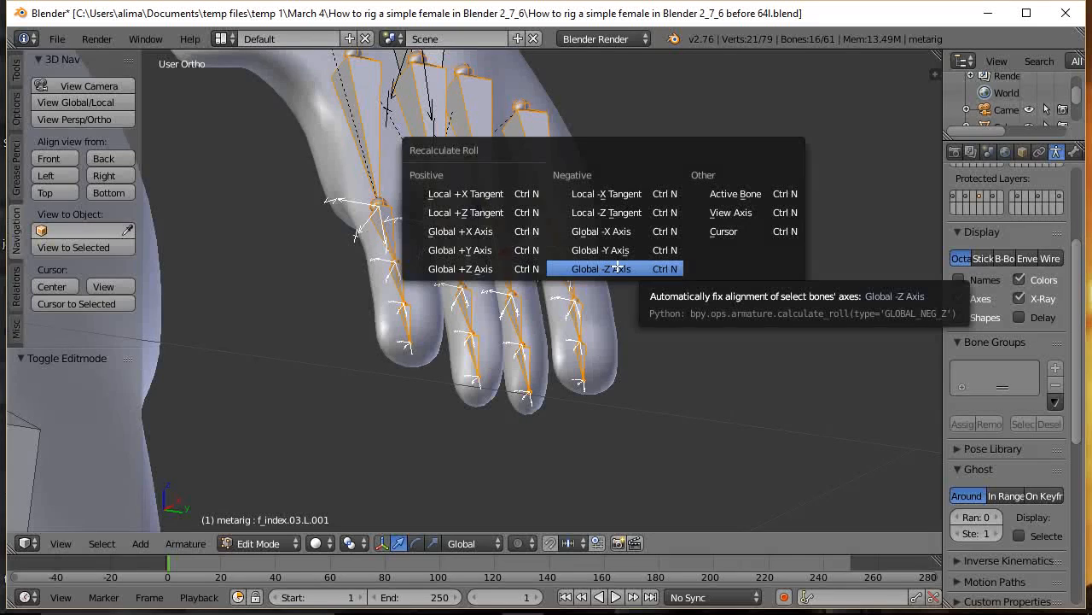
{"action": "left_click", "coordinate": [617, 267]}
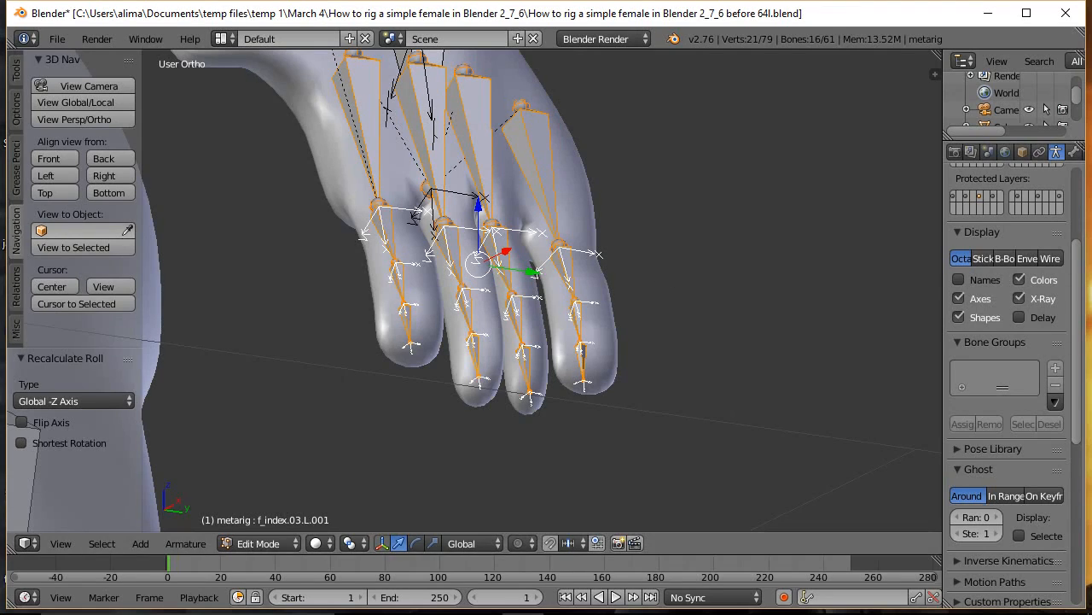
{"action": "left_click", "coordinate": [639, 182]}
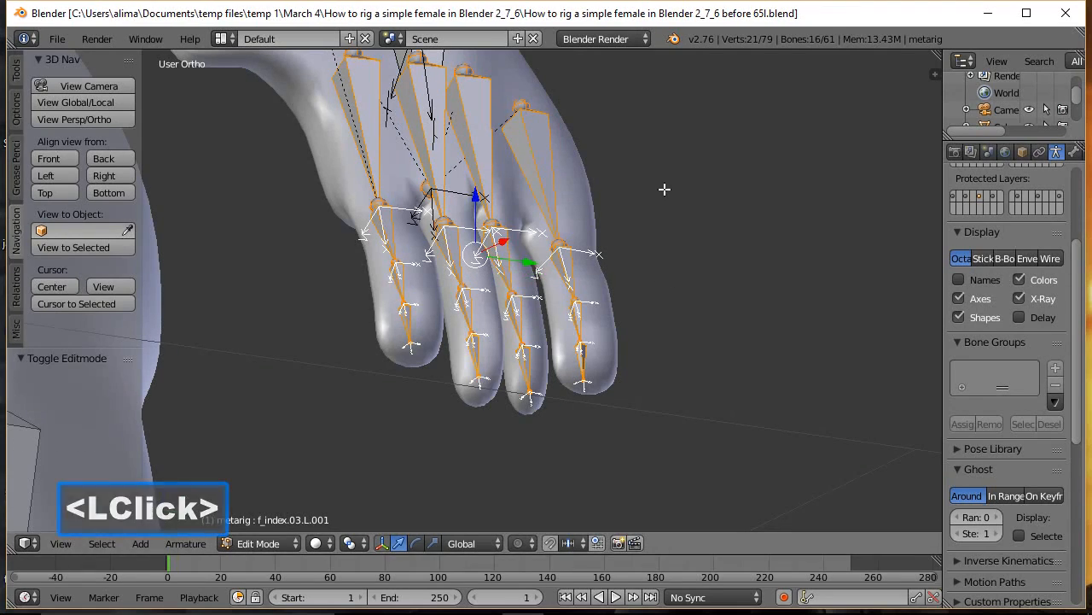
{"action": "key", "text": "a"}
Circle-select the three thumb bones and recalculate their roll to Global -Z Axis.
{"action": "middle_click_drag", "start_coordinate": [493, 197], "coordinate": [615, 304]}
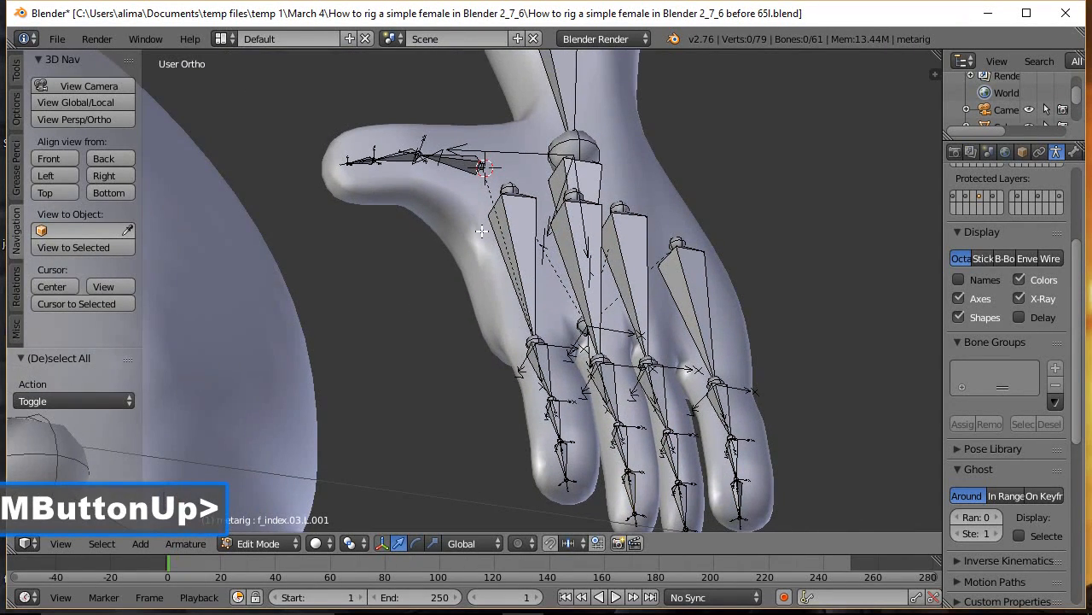
{"action": "key", "text": "c"}
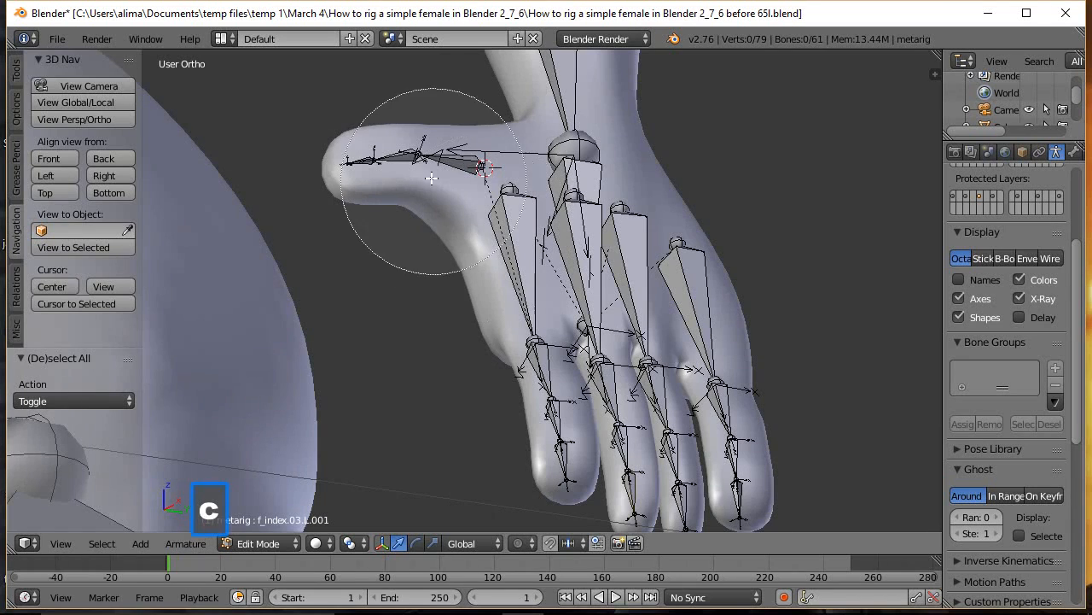
{"action": "left_click", "coordinate": [408, 168]}
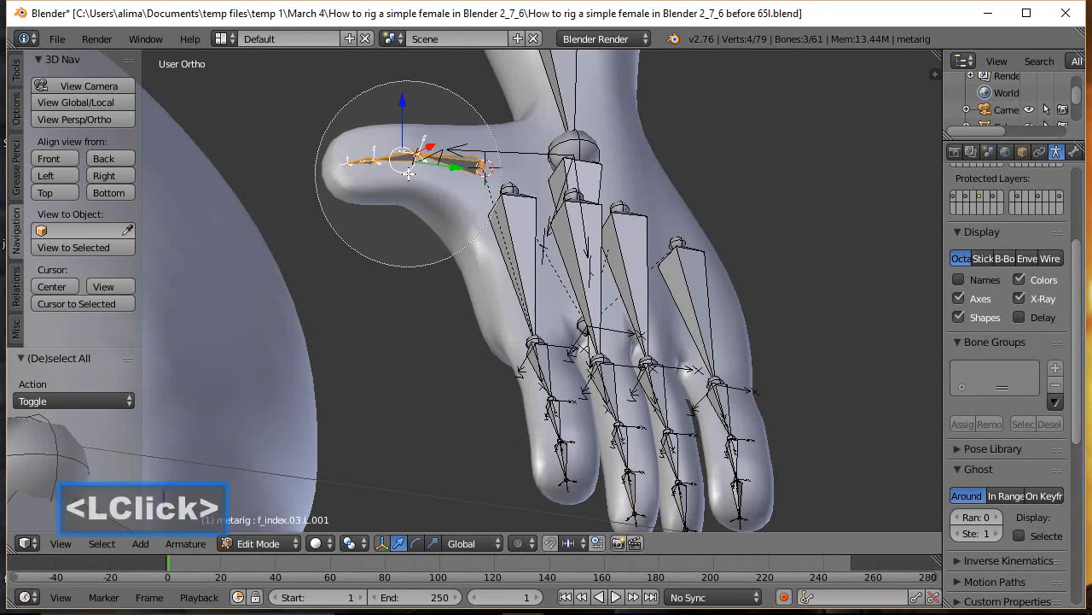
{"action": "right_click", "coordinate": [408, 173]}
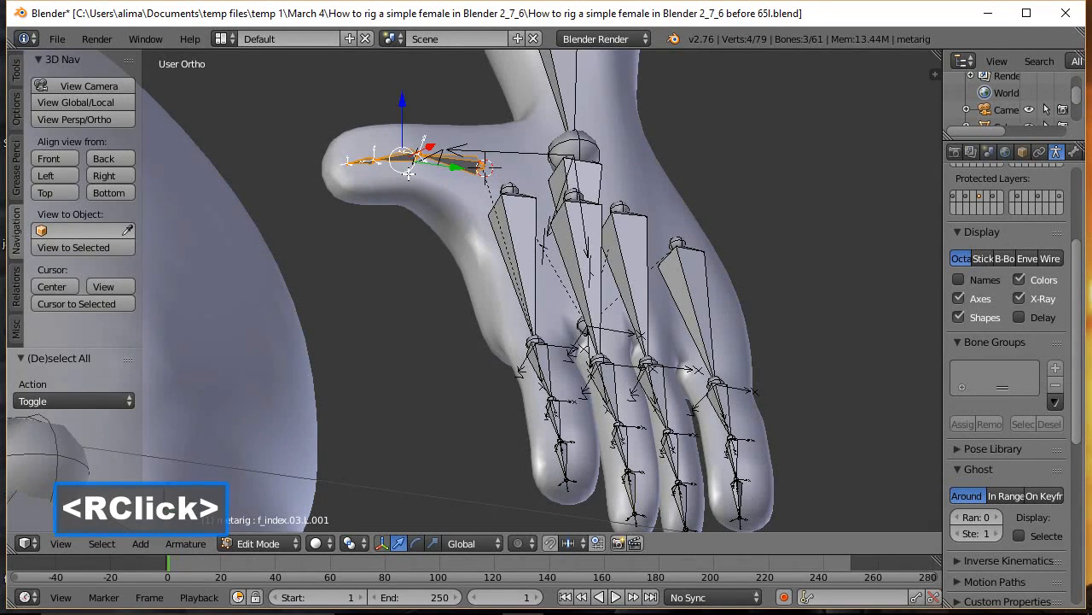
{"action": "key", "text": "ctrl"}
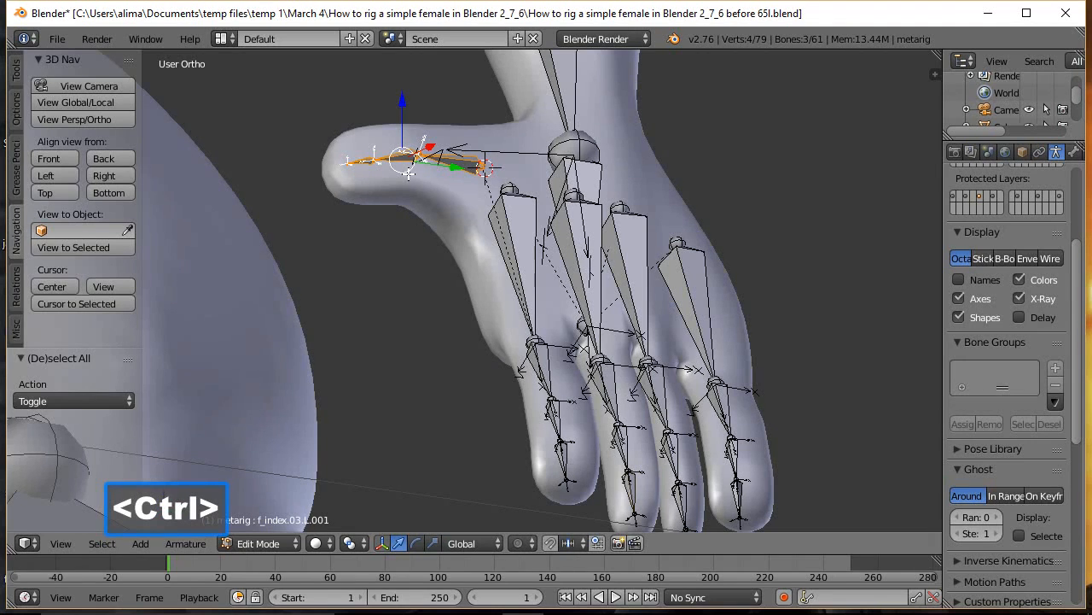
{"action": "key", "text": "ctrl+n"}
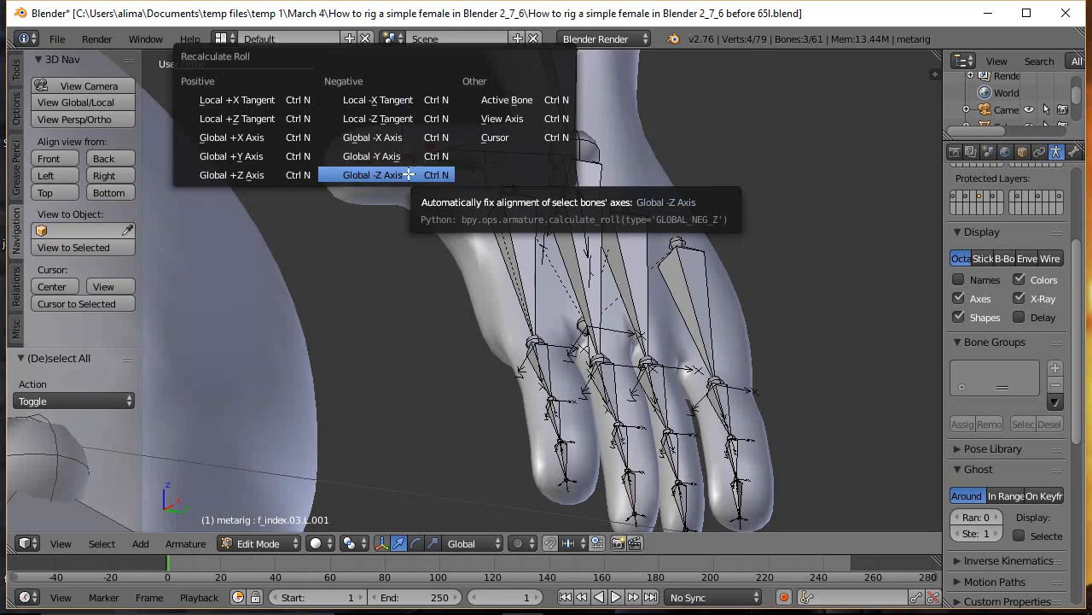
{"action": "left_click", "coordinate": [409, 174]}
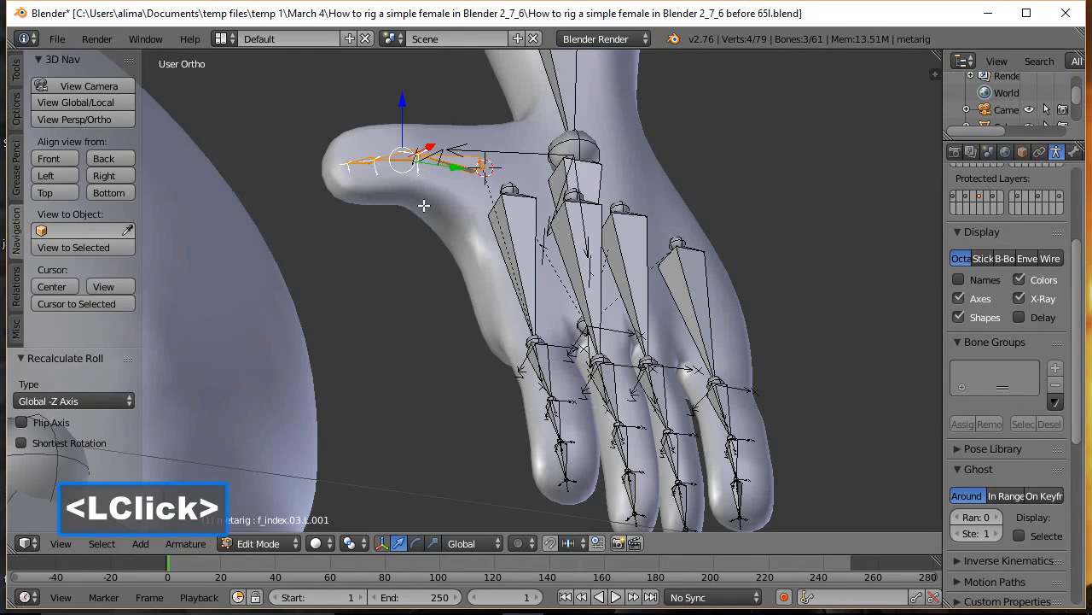
Roll the three thumb bones freehand by about 0.953 radians so their axes suit the direction the thumb bends.
{"action": "key", "text": "b"}
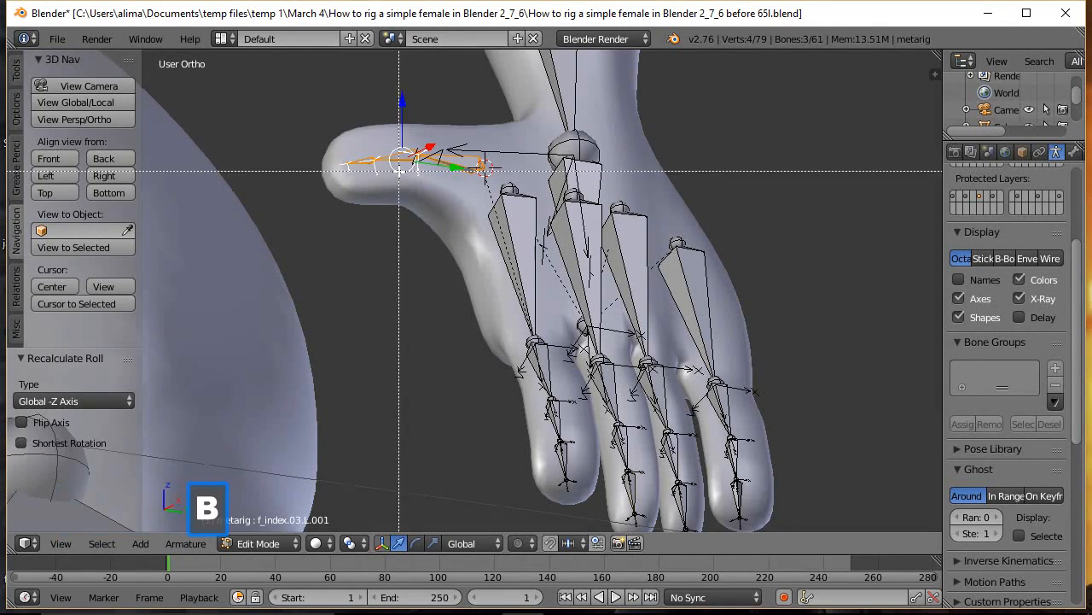
{"action": "left_click_drag", "start_coordinate": [321, 104], "coordinate": [499, 249]}
{"action": "key", "text": "KP_Decimal"}
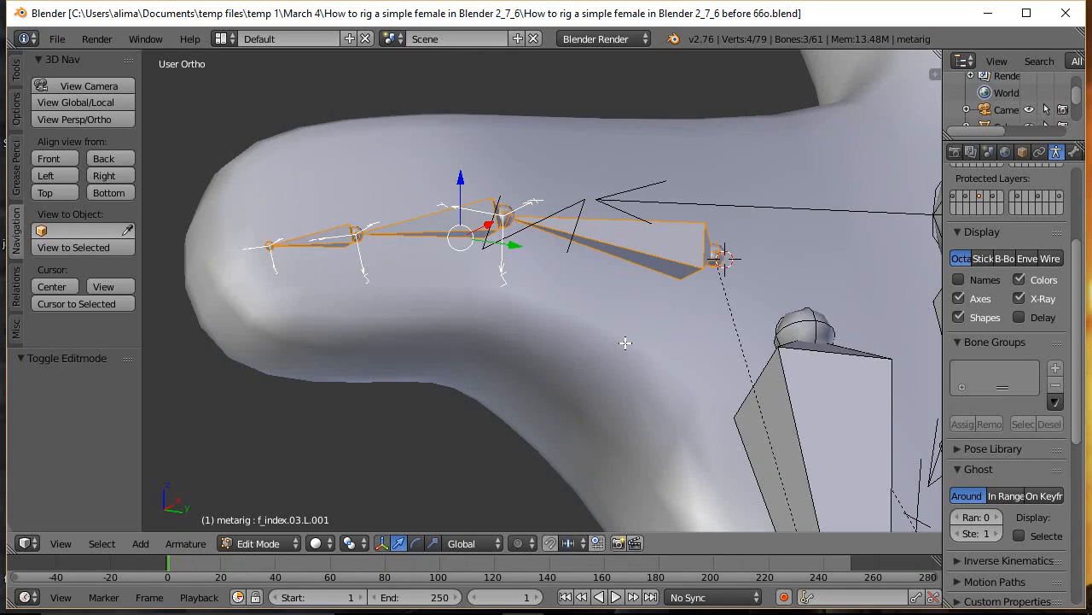
{"action": "key", "text": "ctrl"}
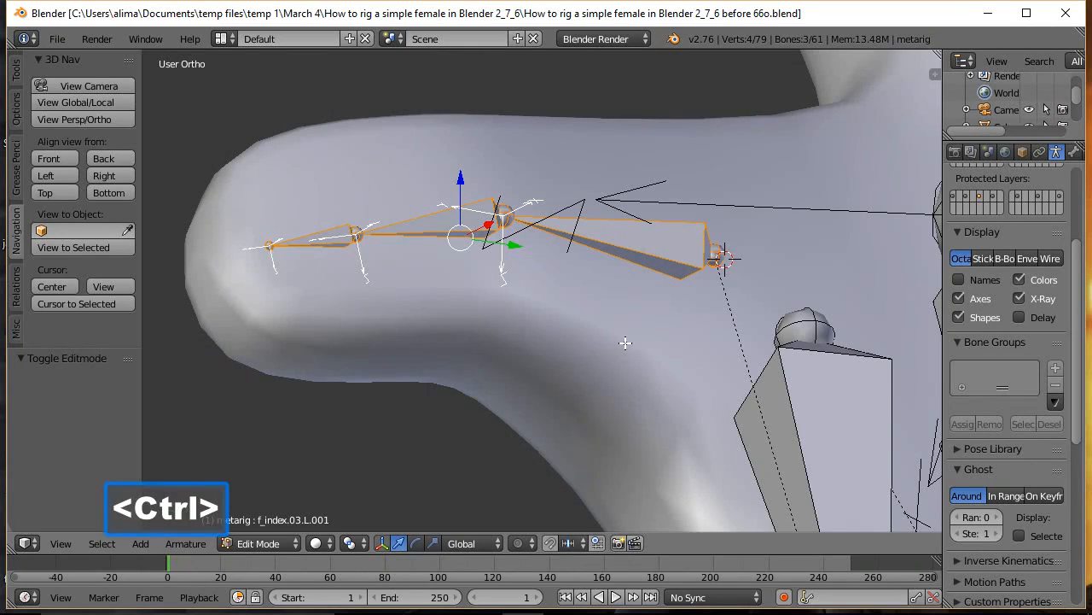
{"action": "key", "text": "ctrl+r"}
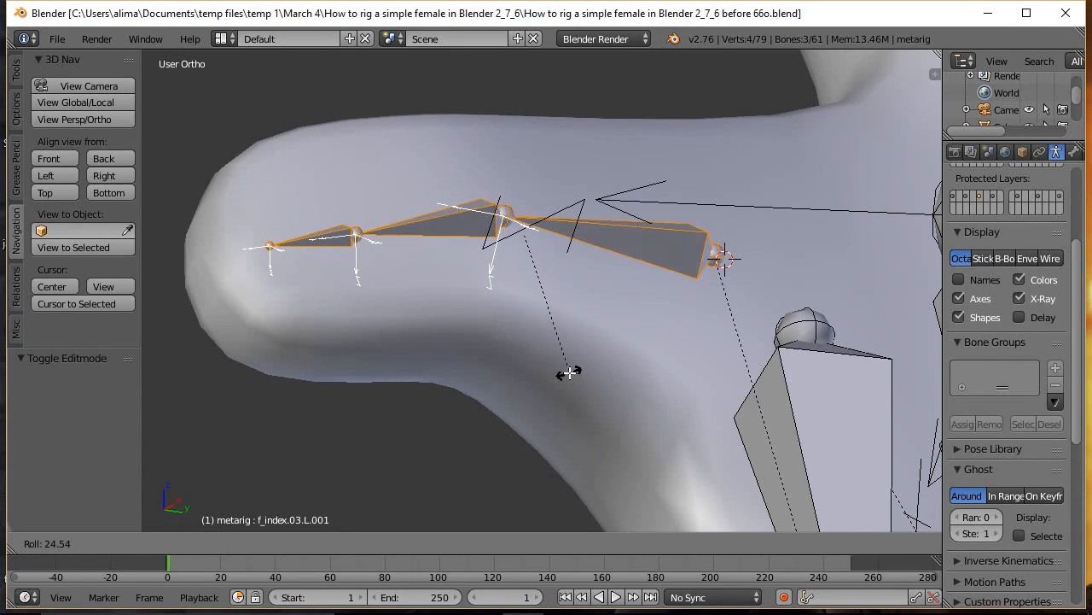
{"action": "left_click", "coordinate": [496, 380]}
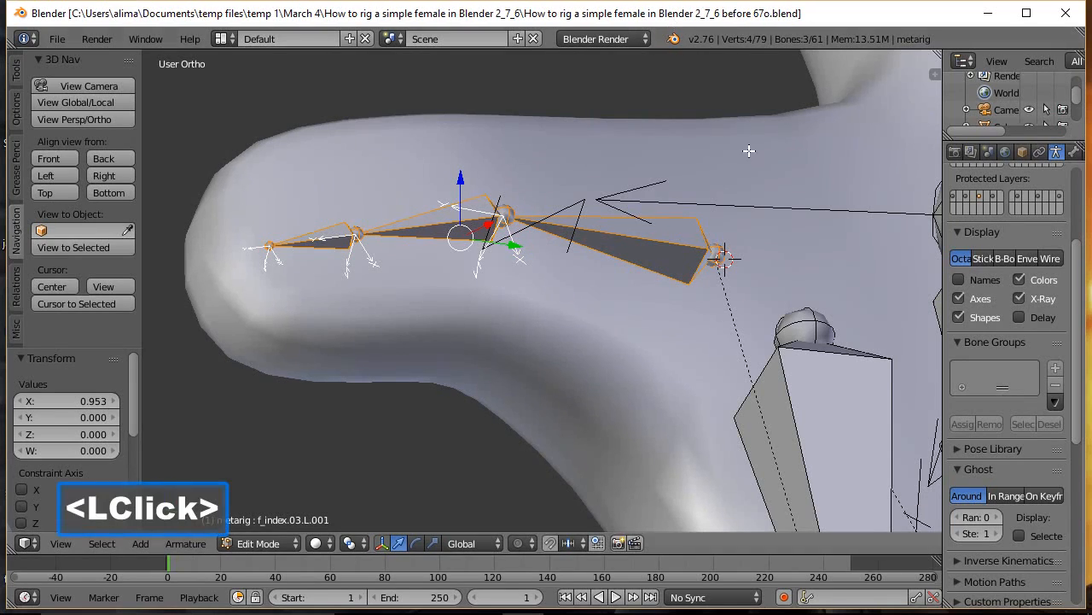
{"action": "key", "text": "ctrl"}
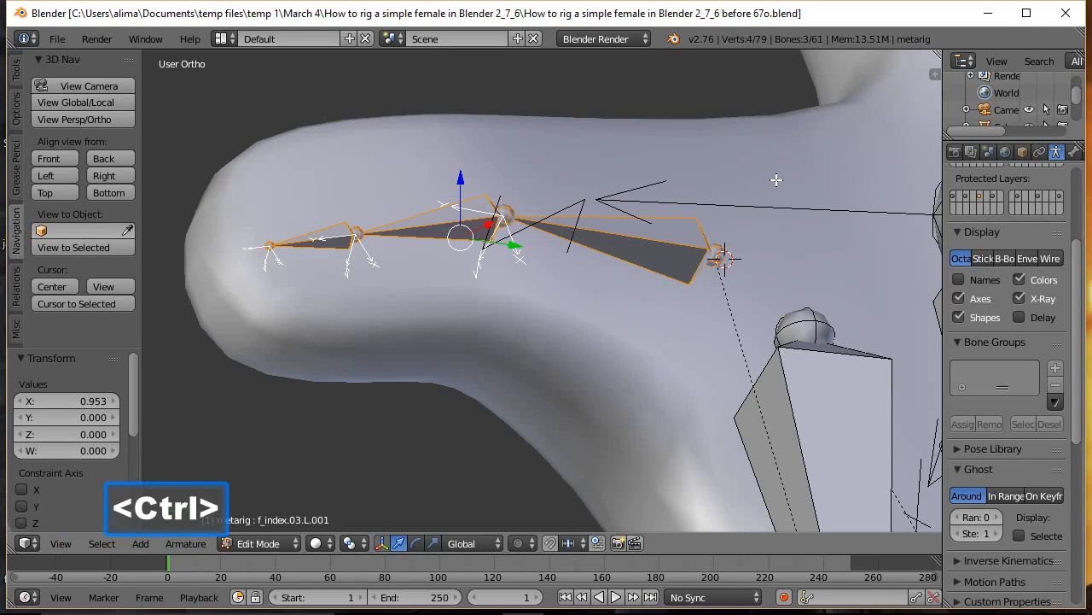
{"action": "middle_click_drag", "start_coordinate": [779, 180], "coordinate": [786, 343], "text": "ctrl"}
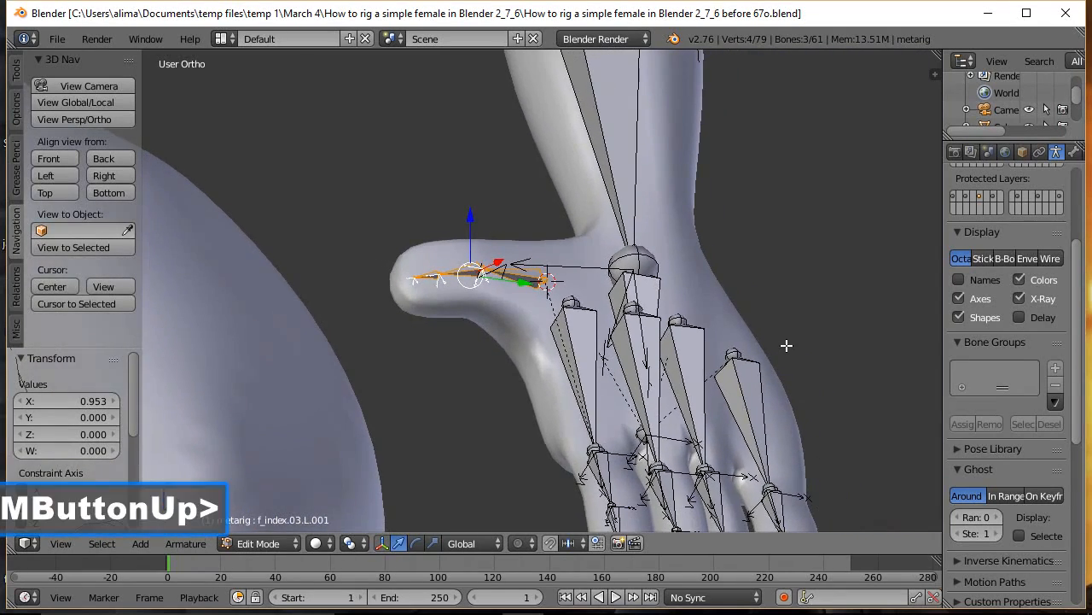
{"action": "middle_click_drag", "start_coordinate": [786, 382], "coordinate": [782, 258], "text": "shift"}
{"action": "key", "text": "ctrl"}
{"action": "middle_click_drag", "start_coordinate": [766, 194], "coordinate": [767, 232], "text": "ctrl"}
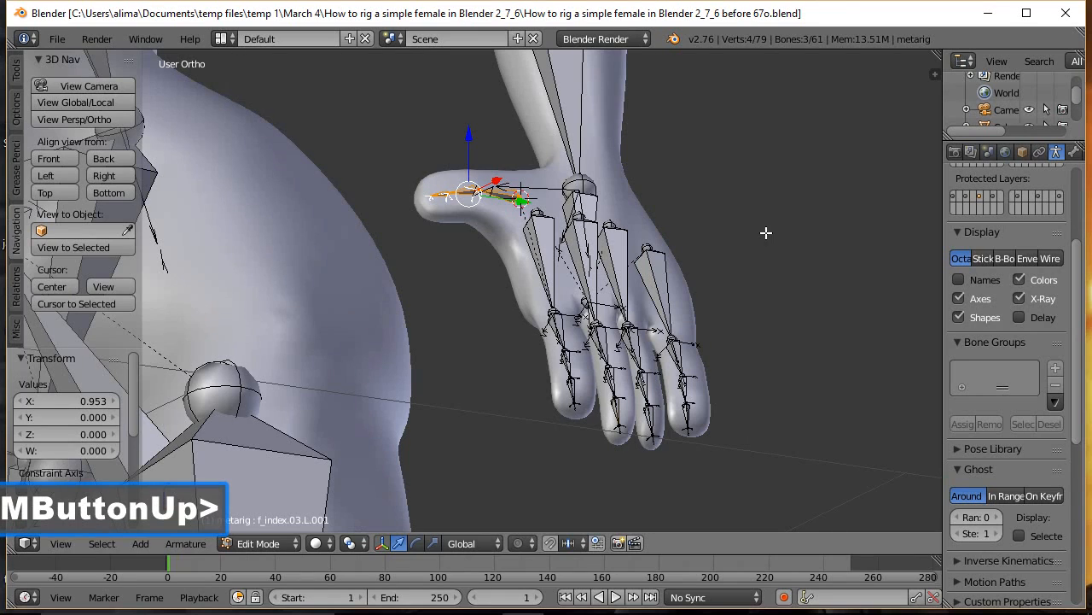
Turn off the bone axes display for the metarig and deselect all bones.
{"action": "left_click", "coordinate": [780, 215]}
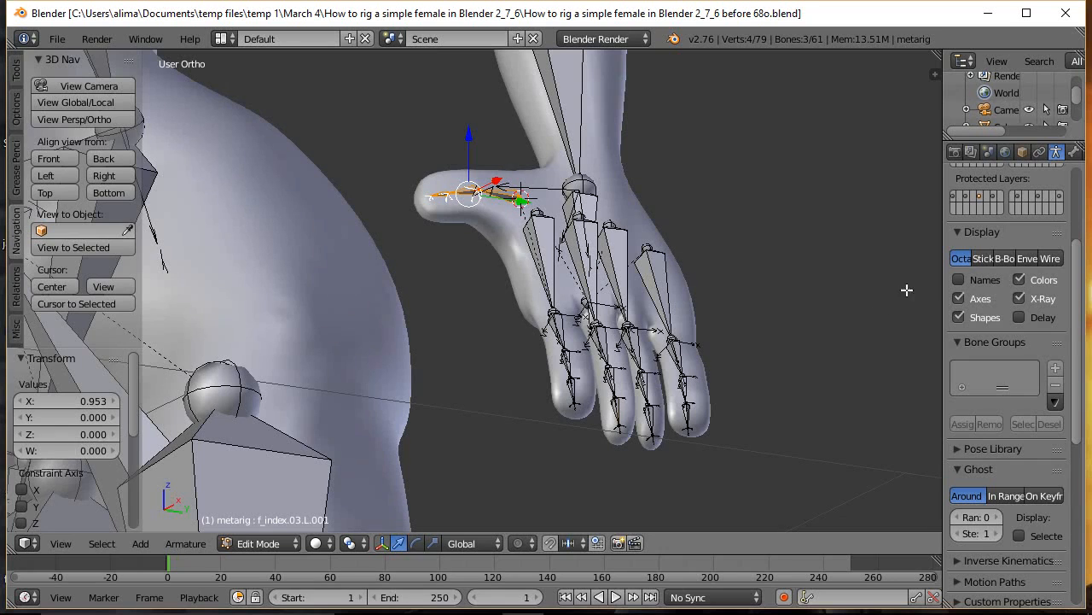
{"action": "left_click", "coordinate": [959, 298]}
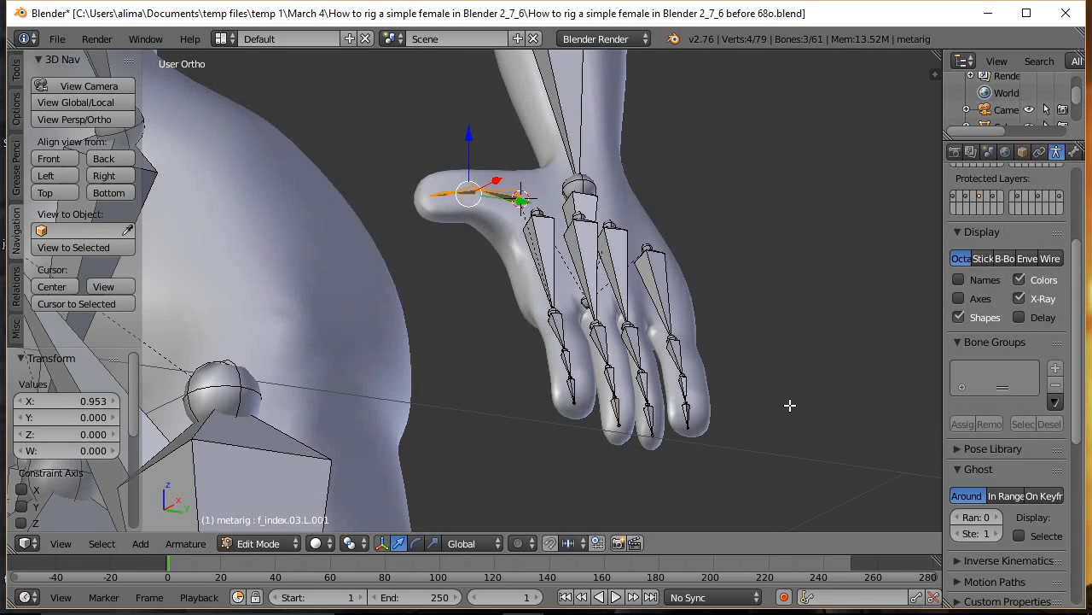
{"action": "key", "text": "a"}
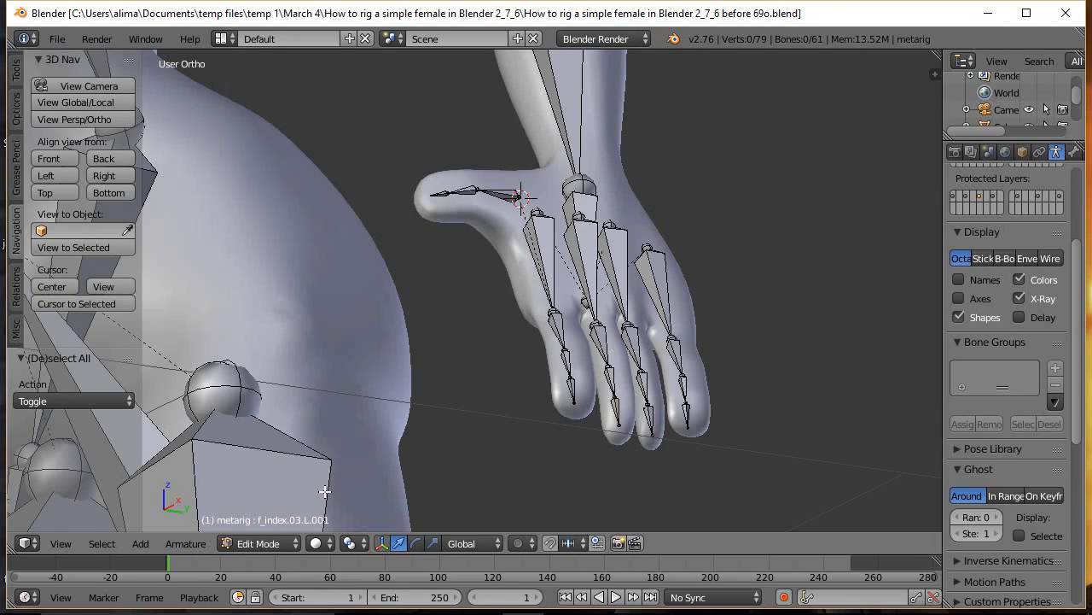
Switch the metarig to Pose Mode and circle-select the twelve bones of the four fingers, leaving out the palm and thumb.
{"action": "left_click", "coordinate": [287, 544]}
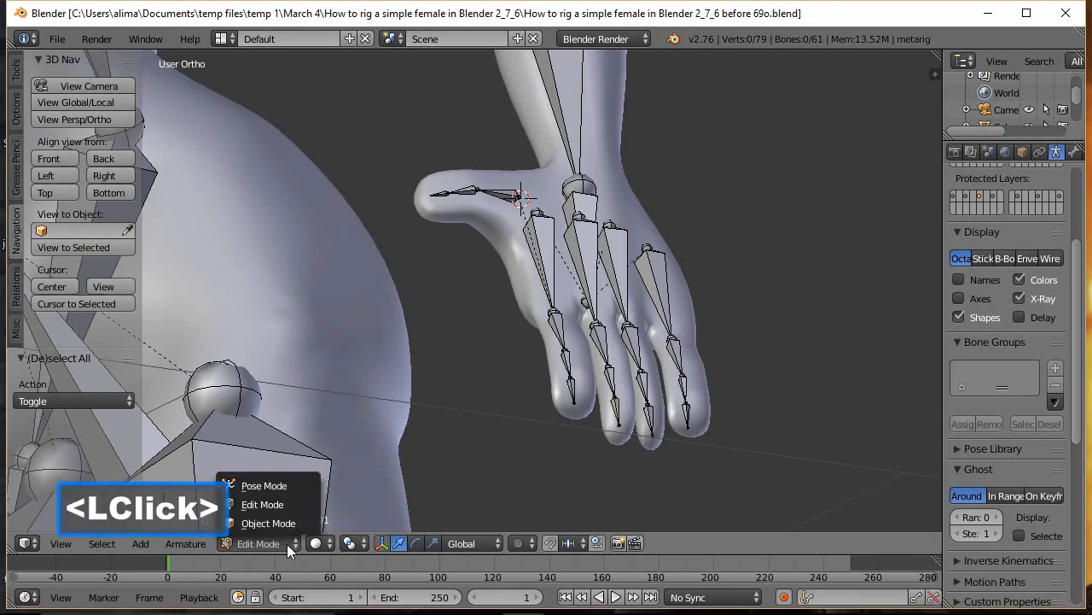
{"action": "left_click", "coordinate": [276, 487]}
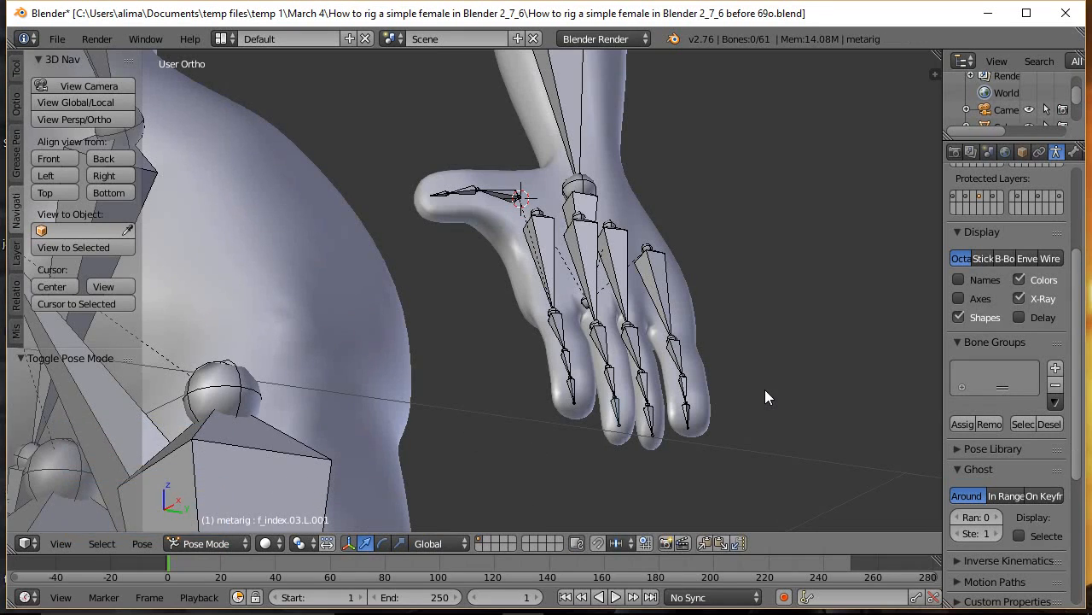
{"action": "key", "text": "c"}
{"action": "mouse_move", "coordinate": [764, 390]}
{"action": "left_mouse_down"}
{"action": "mouse_move", "coordinate": [593, 401]}
{"action": "mouse_move", "coordinate": [559, 386]}
{"action": "mouse_move", "coordinate": [563, 376]}
{"action": "left_mouse_up"}
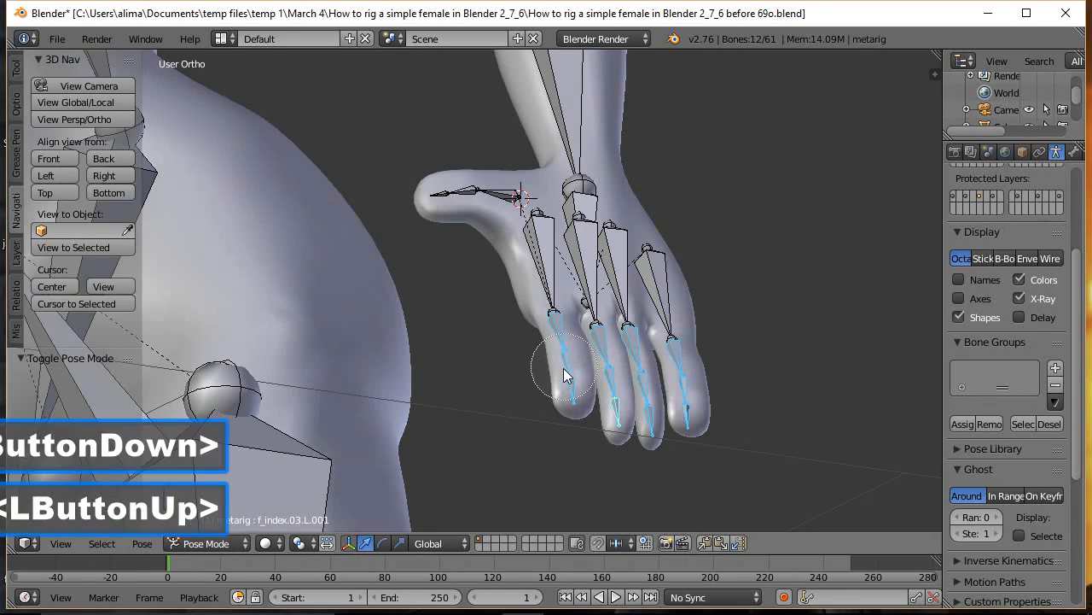
{"action": "right_click", "coordinate": [755, 367]}
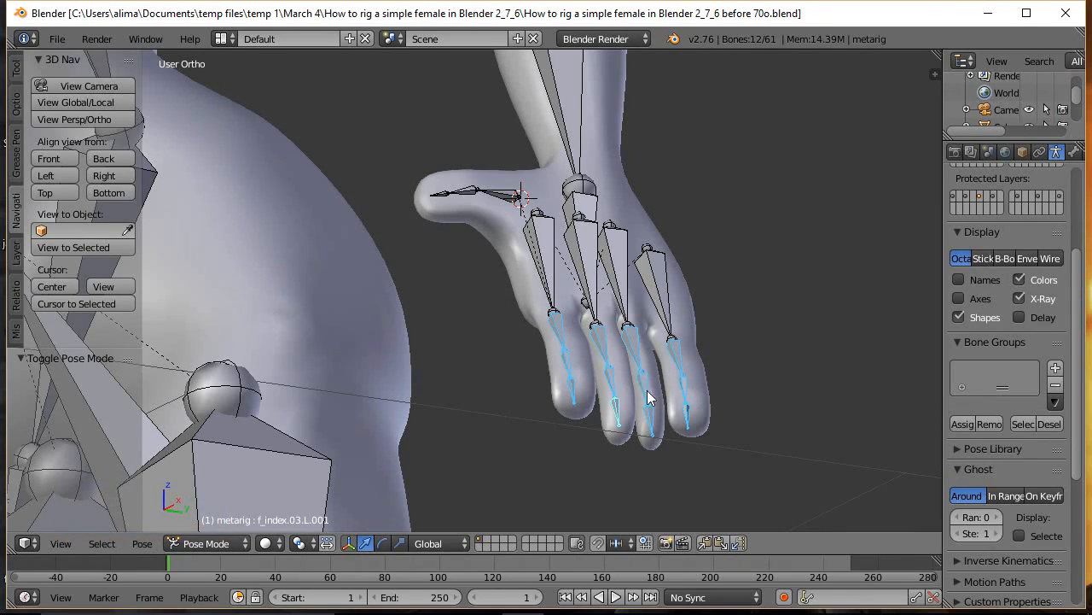
Set the pivot point to Individual Origins, test-bend the selected fingers around global Y, cancel the rotation and deselect everything.
{"action": "left_click", "coordinate": [309, 543]}
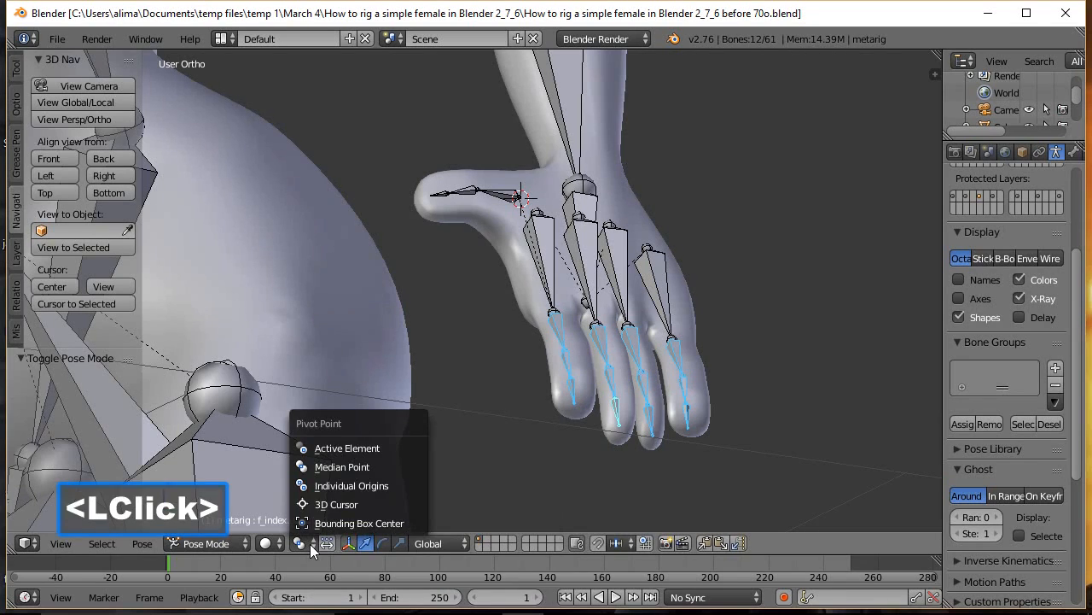
{"action": "left_click", "coordinate": [341, 484]}
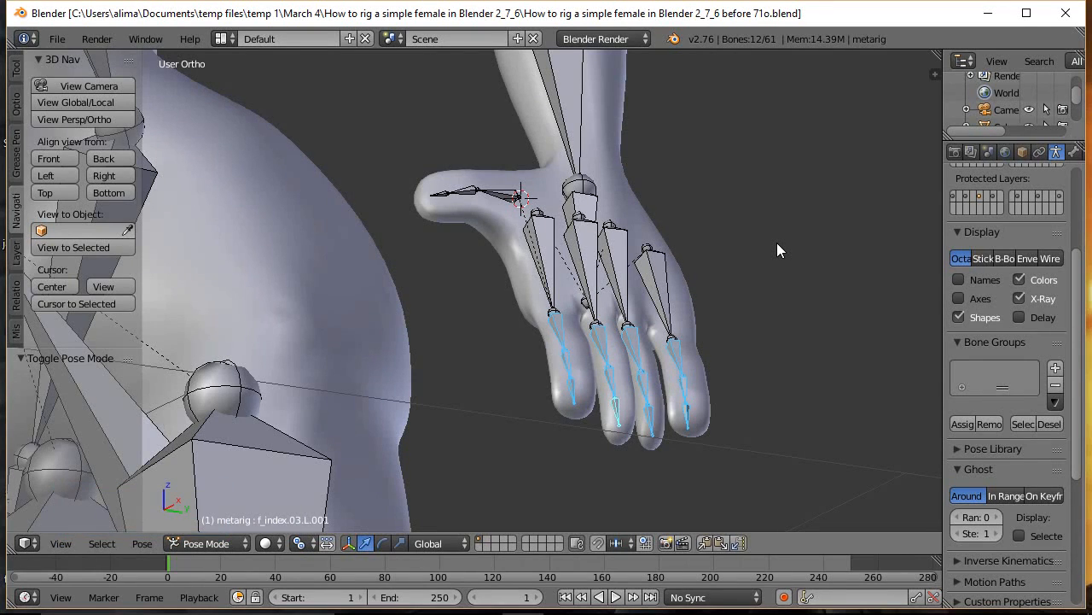
{"action": "key", "text": "r"}
{"action": "key", "text": "y"}
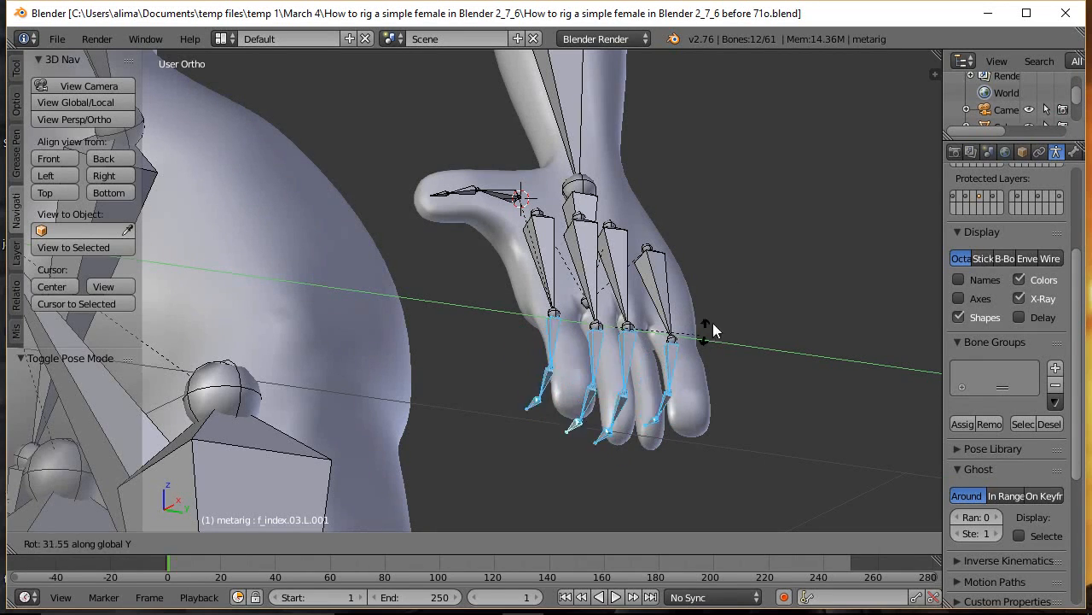
{"action": "right_click", "coordinate": [738, 285]}
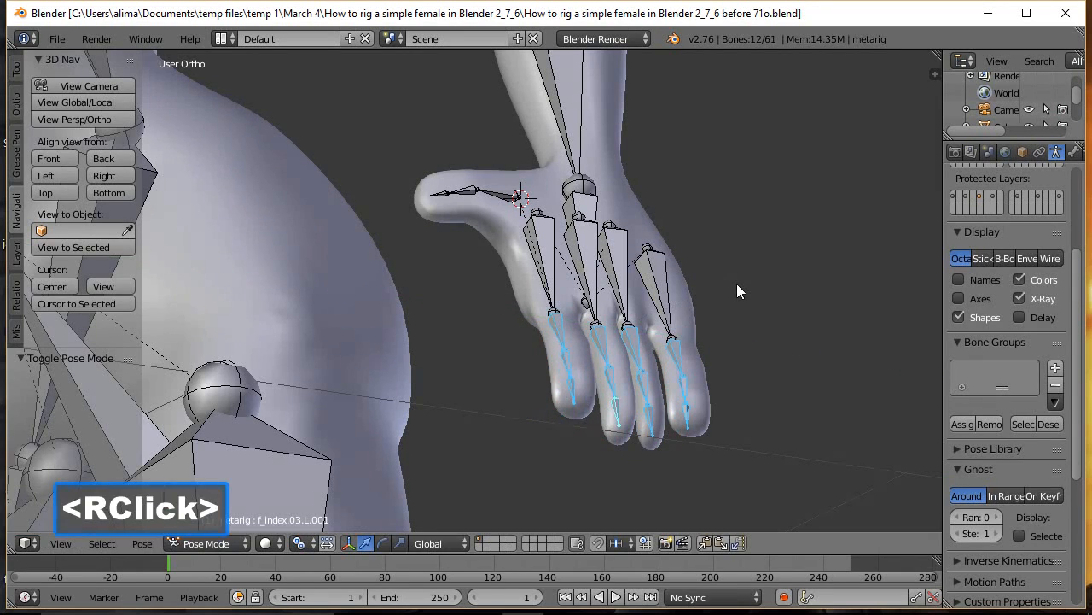
{"action": "key", "text": "a"}
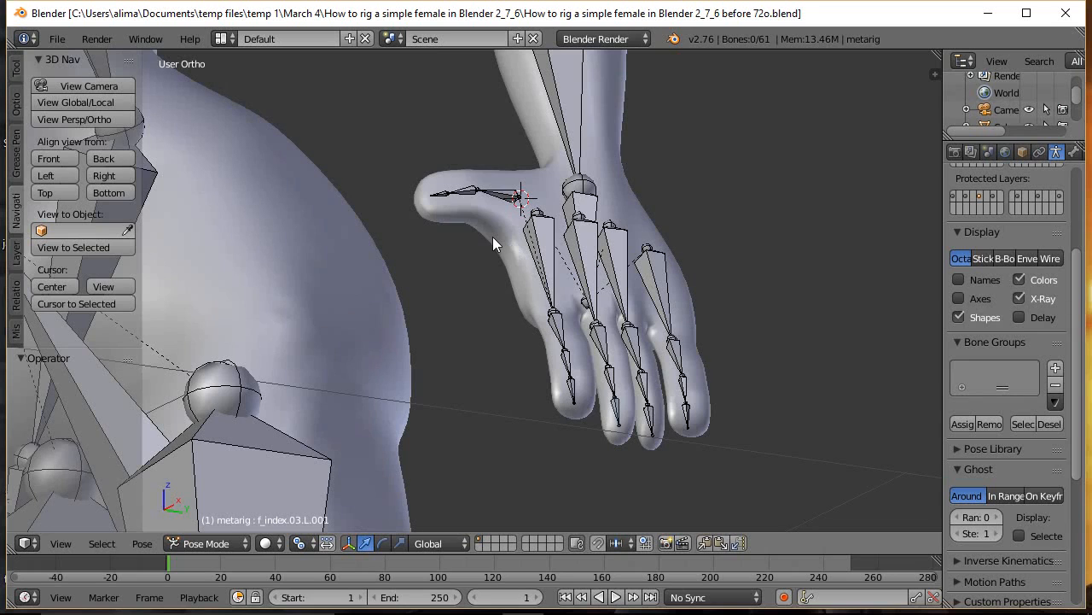
Circle-select the three thumb bones, test-bend them around global Z, cancel the rotation and deselect everything.
{"action": "key", "text": "c"}
{"action": "left_click", "coordinate": [477, 190]}
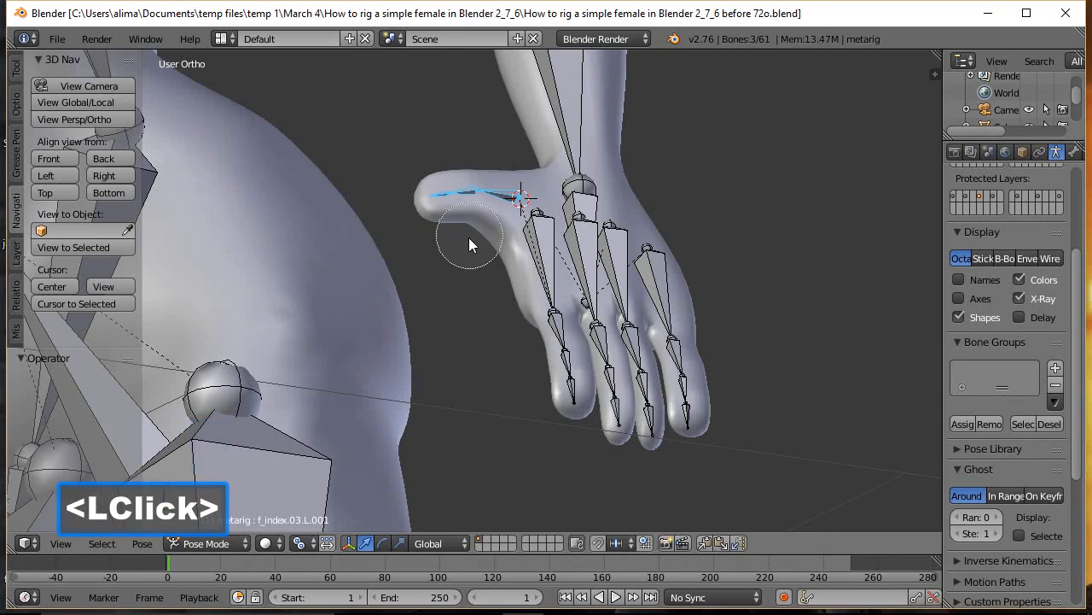
{"action": "right_click", "coordinate": [468, 238]}
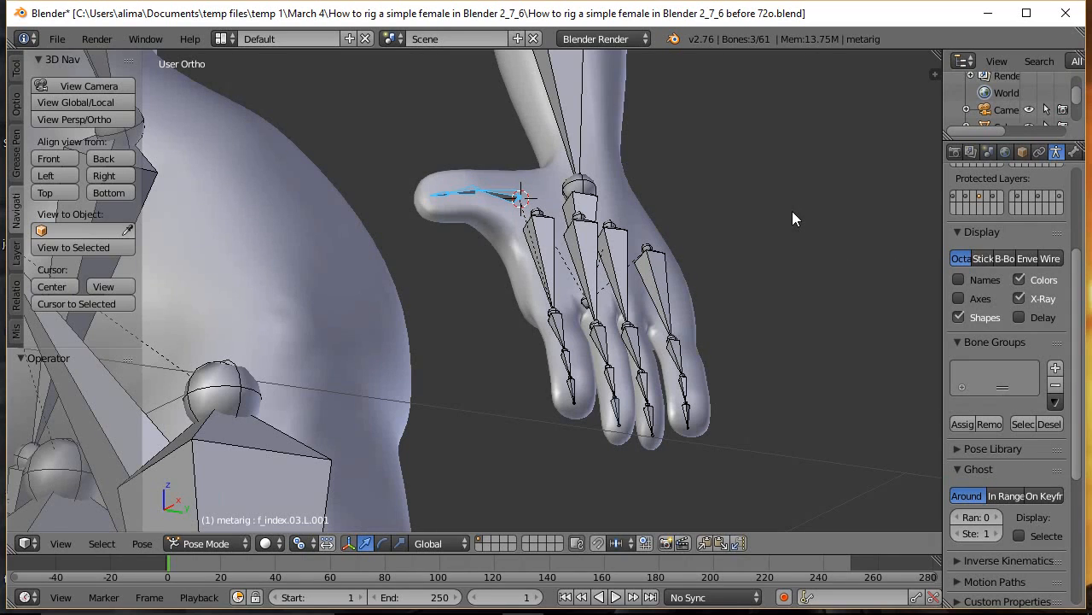
{"action": "key", "text": "r"}
{"action": "key", "text": "z"}
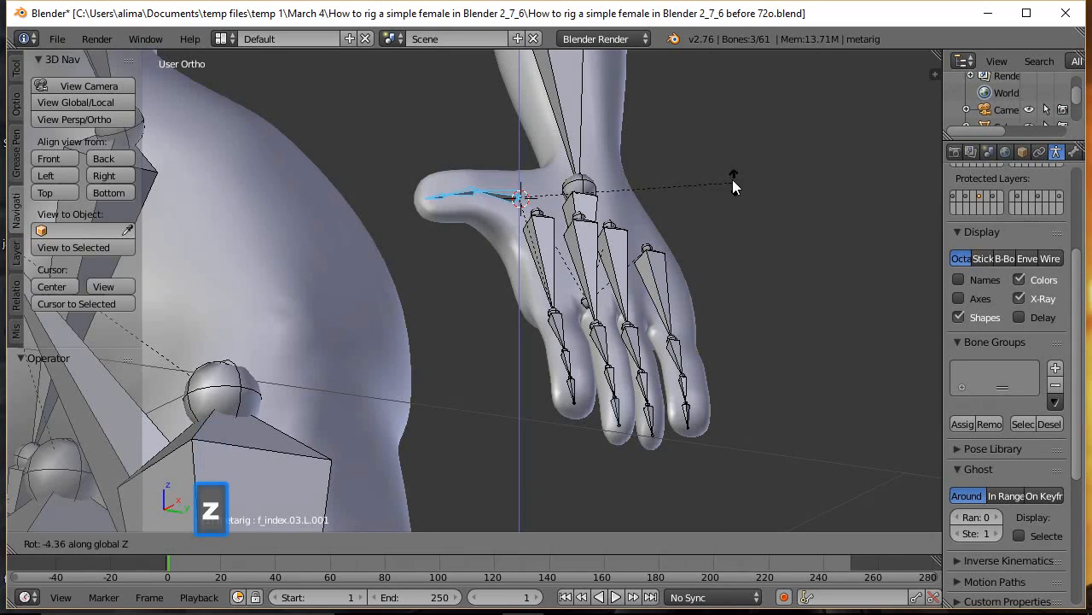
{"action": "right_click", "coordinate": [656, 157]}
{"action": "key", "text": "a"}
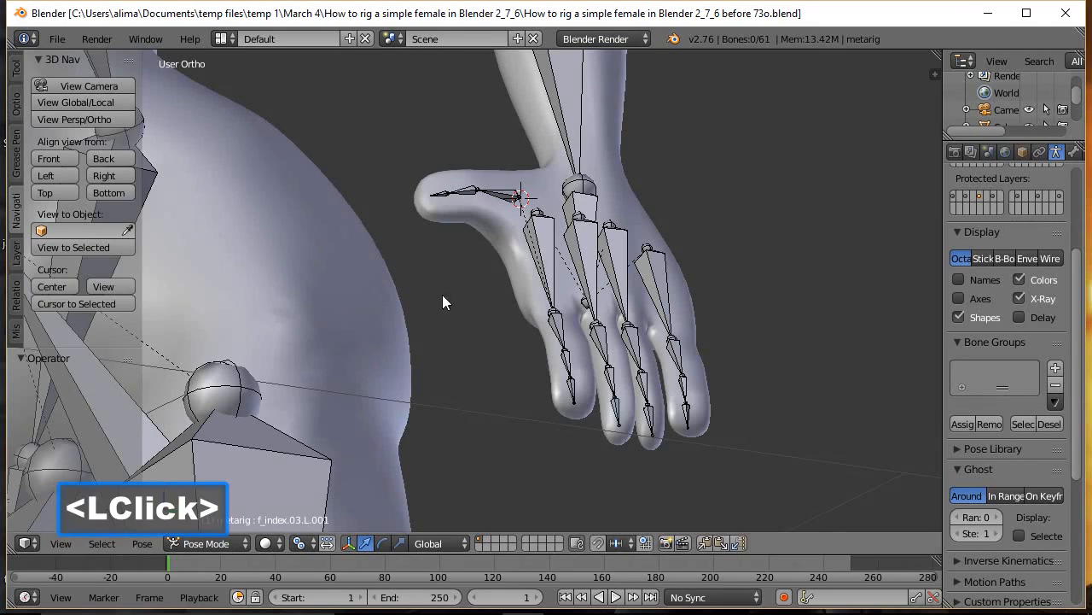
Set the pivot point to Median Point and switch the metarig to Object Mode.
{"action": "left_click", "coordinate": [311, 544]}
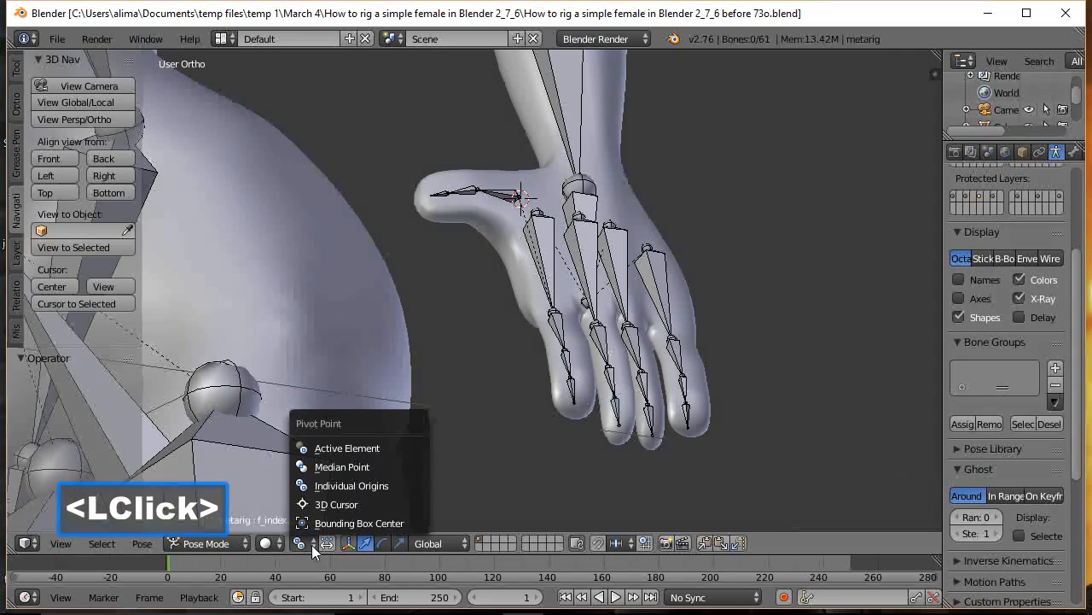
{"action": "left_click", "coordinate": [348, 471]}
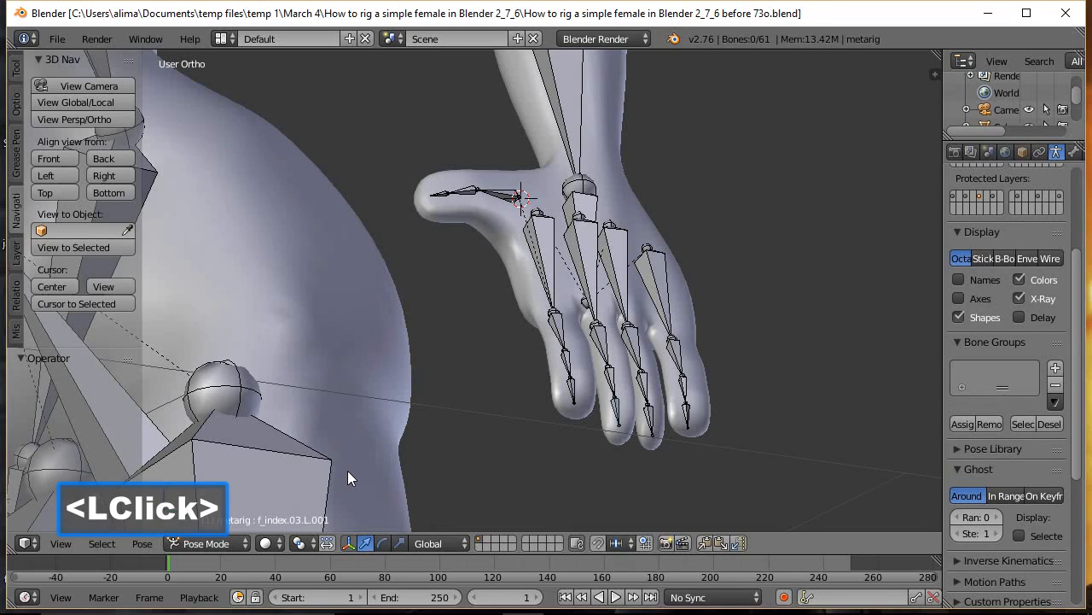
{"action": "left_click", "coordinate": [244, 546]}
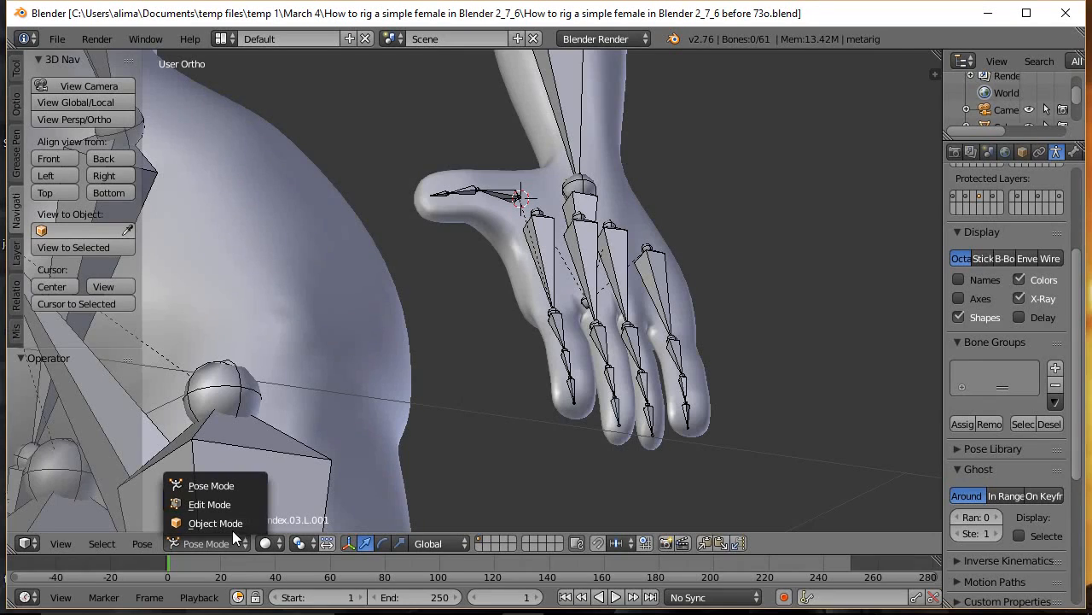
{"action": "left_click", "coordinate": [226, 523]}
Switch the metarig to Pose Mode and select the left heel bone, adding the left shin bone as the active bone.
{"action": "scroll", "coordinate": [461, 292], "scroll_direction": "down", "scroll_amount": 4}
{"action": "scroll", "coordinate": [461, 293], "scroll_direction": "down", "scroll_amount": 6}
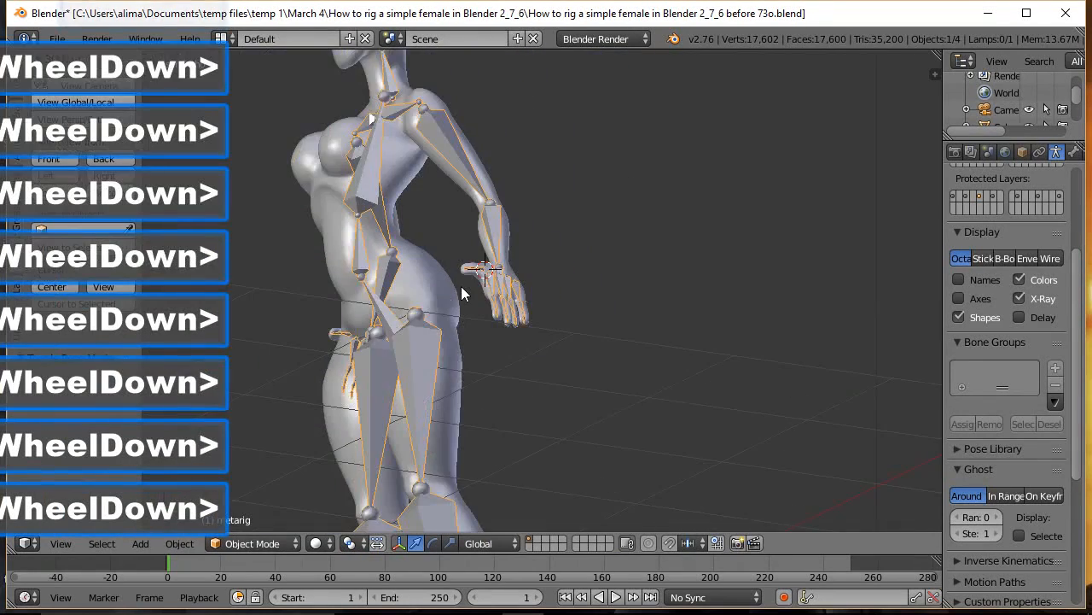
{"action": "middle_click_drag", "start_coordinate": [453, 259], "coordinate": [555, 275]}
{"action": "key", "text": "ctrl"}
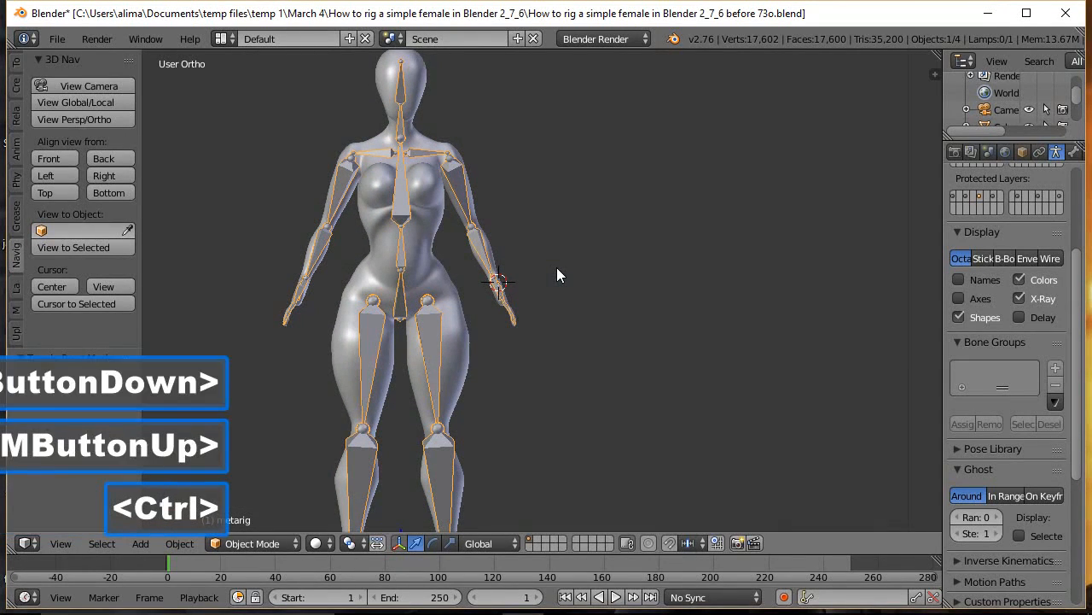
{"action": "middle_click_drag", "start_coordinate": [597, 209], "coordinate": [609, 245], "text": "ctrl"}
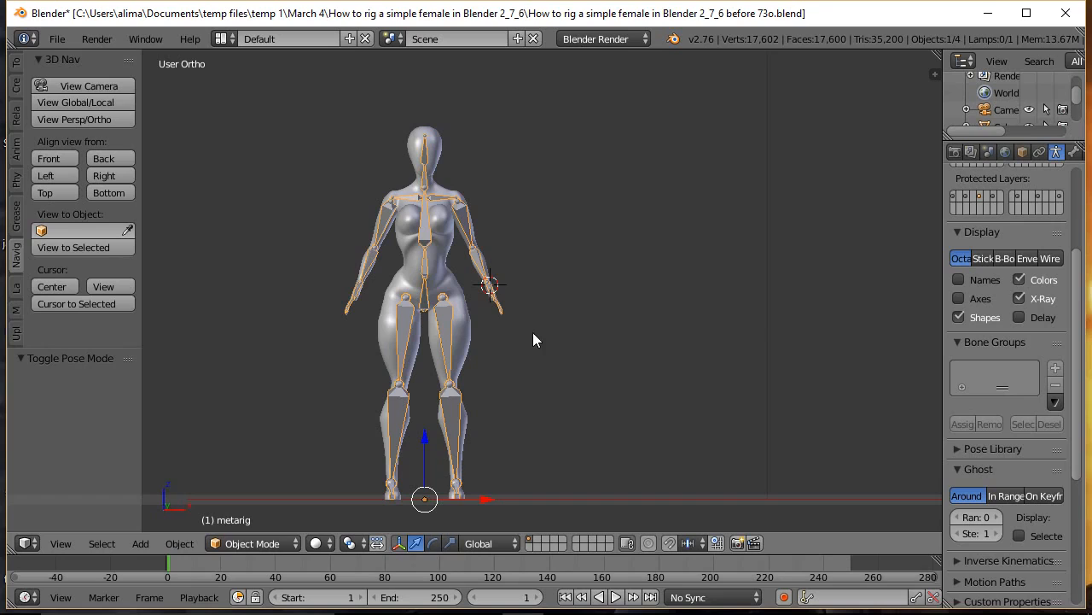
{"action": "middle_click_drag", "start_coordinate": [578, 326], "coordinate": [536, 322]}
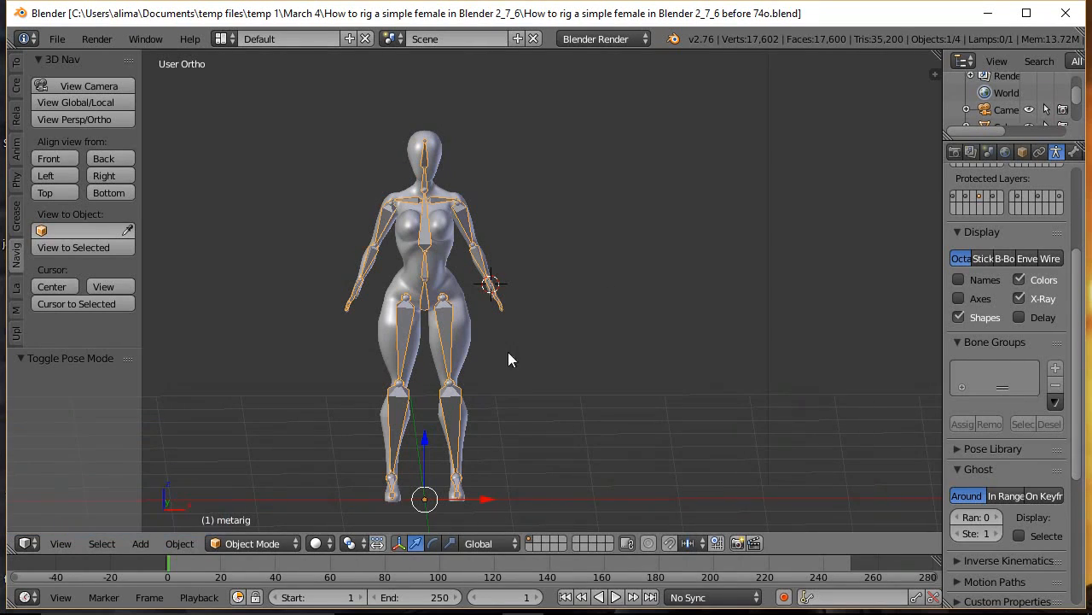
{"action": "left_click", "coordinate": [291, 545]}
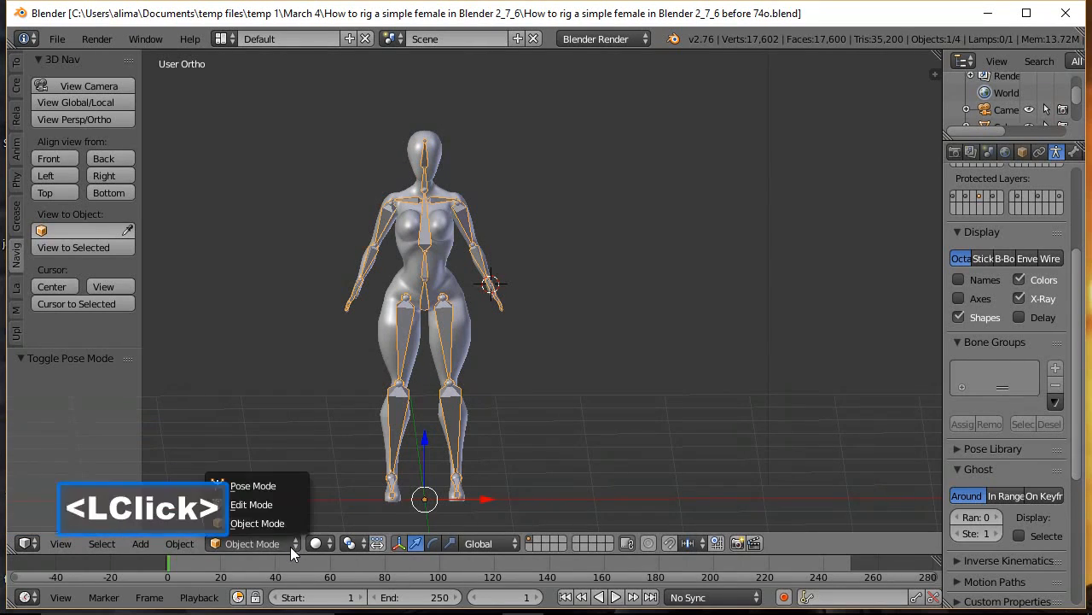
{"action": "left_click", "coordinate": [269, 488]}
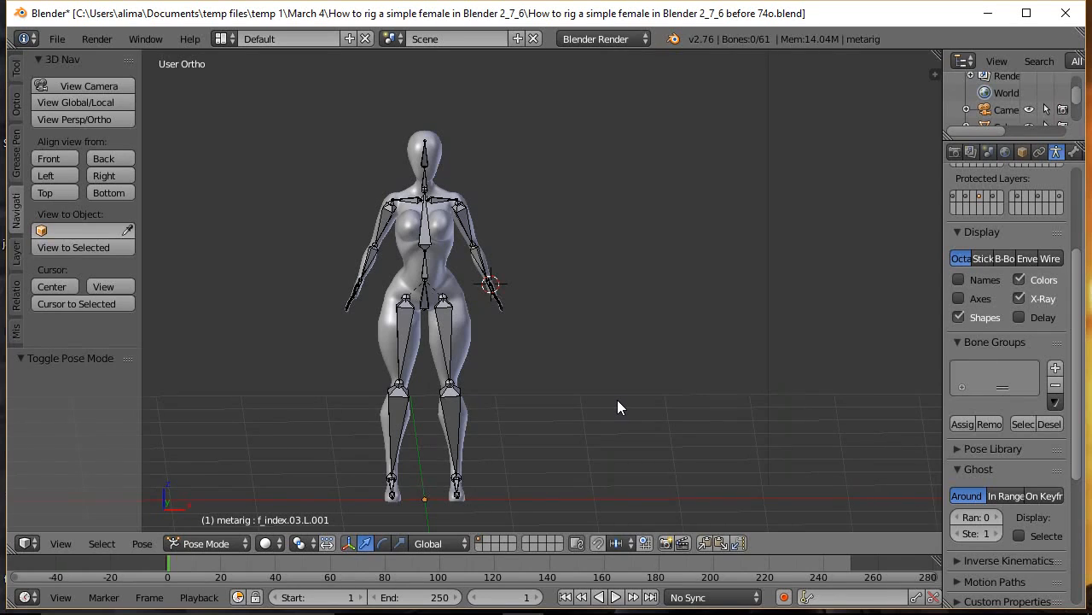
{"action": "middle_click_drag", "start_coordinate": [602, 346], "coordinate": [474, 352]}
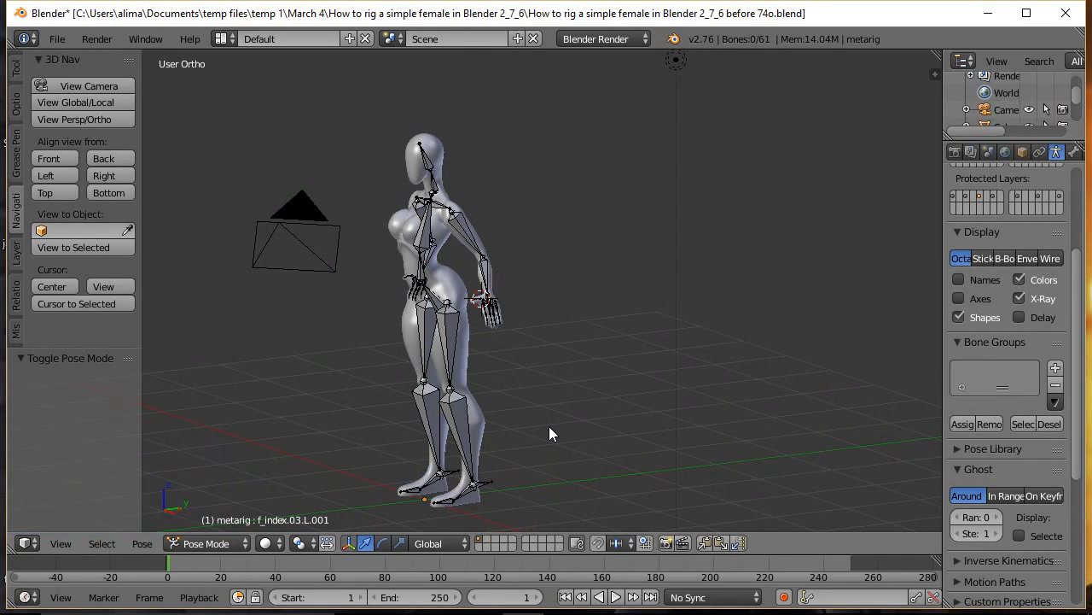
{"action": "left_click", "coordinate": [486, 487]}
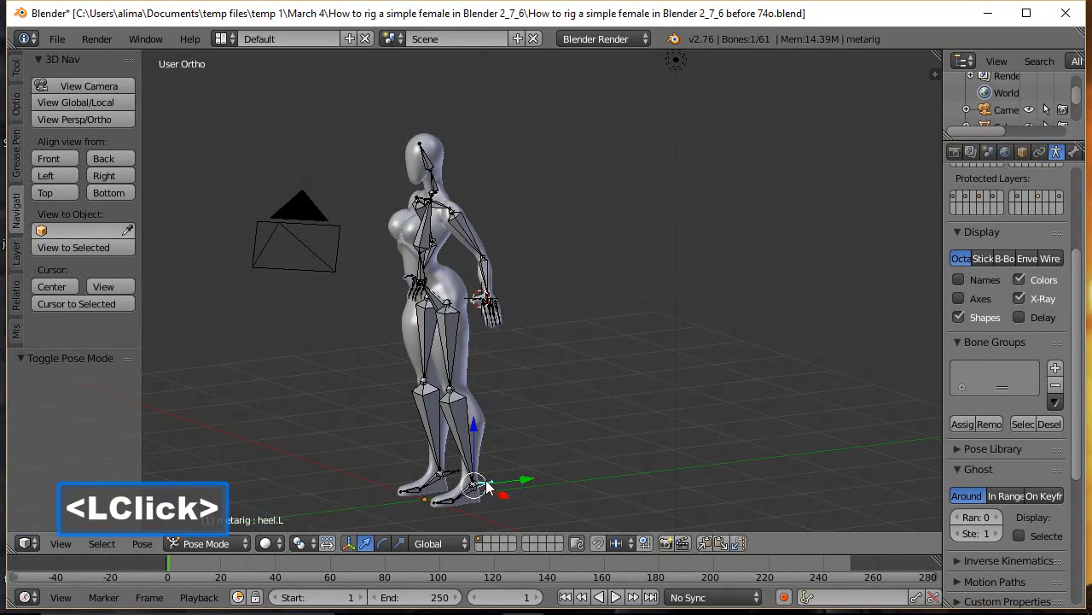
{"action": "left_click", "coordinate": [458, 420], "text": "shift"}
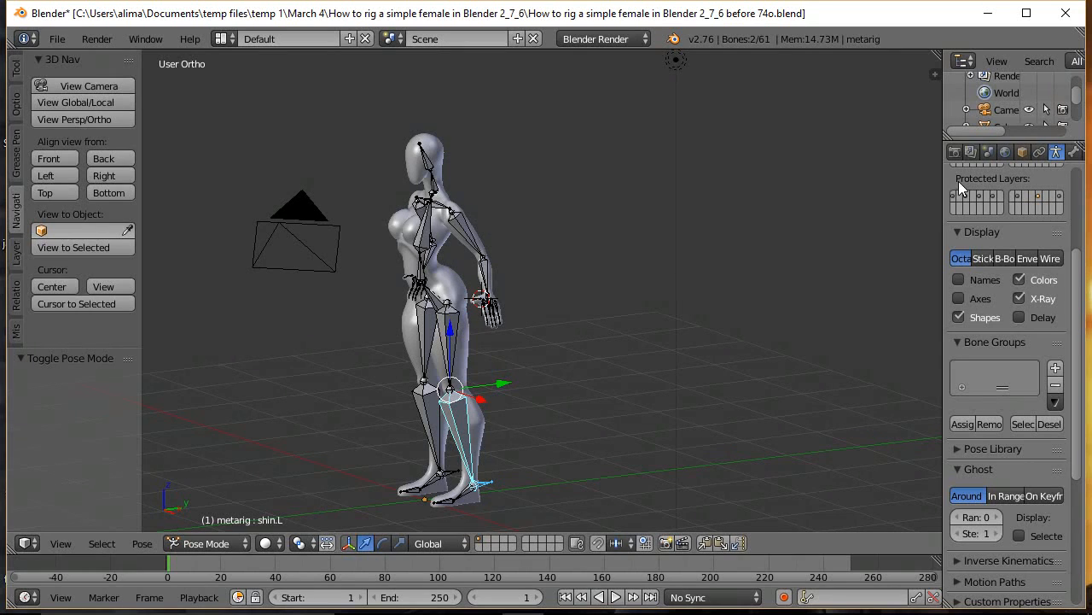
Add an IK constraint to the active left shin bone with heel.L as its target, keeping the bone constraint settings in view.
{"action": "scroll", "coordinate": [1017, 152], "scroll_direction": "down", "scroll_amount": 1}
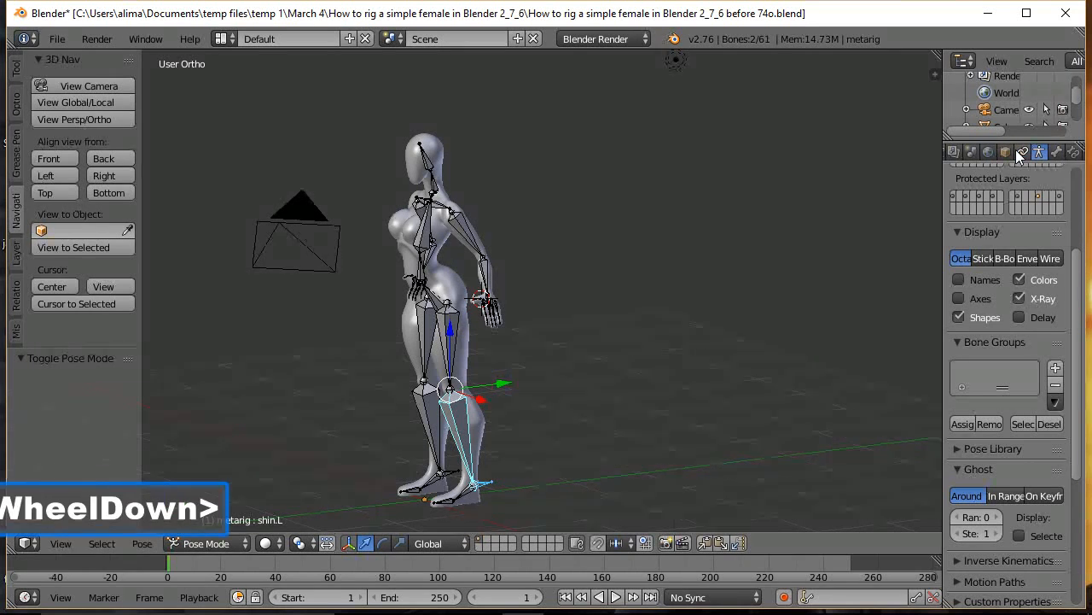
{"action": "scroll", "coordinate": [1020, 154], "scroll_direction": "down", "scroll_amount": 2}
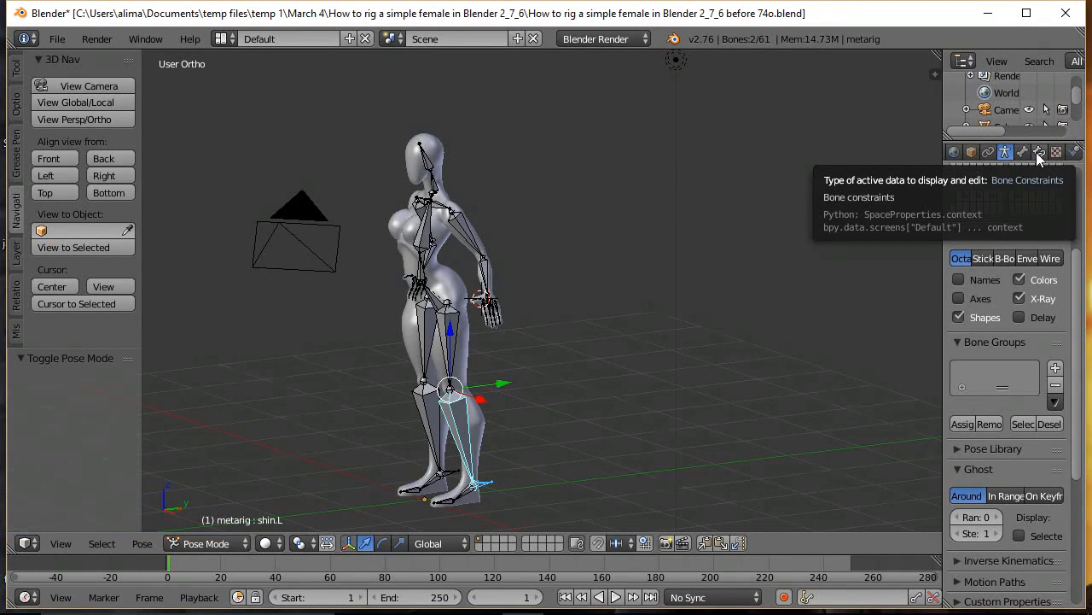
{"action": "left_click", "coordinate": [1041, 153]}
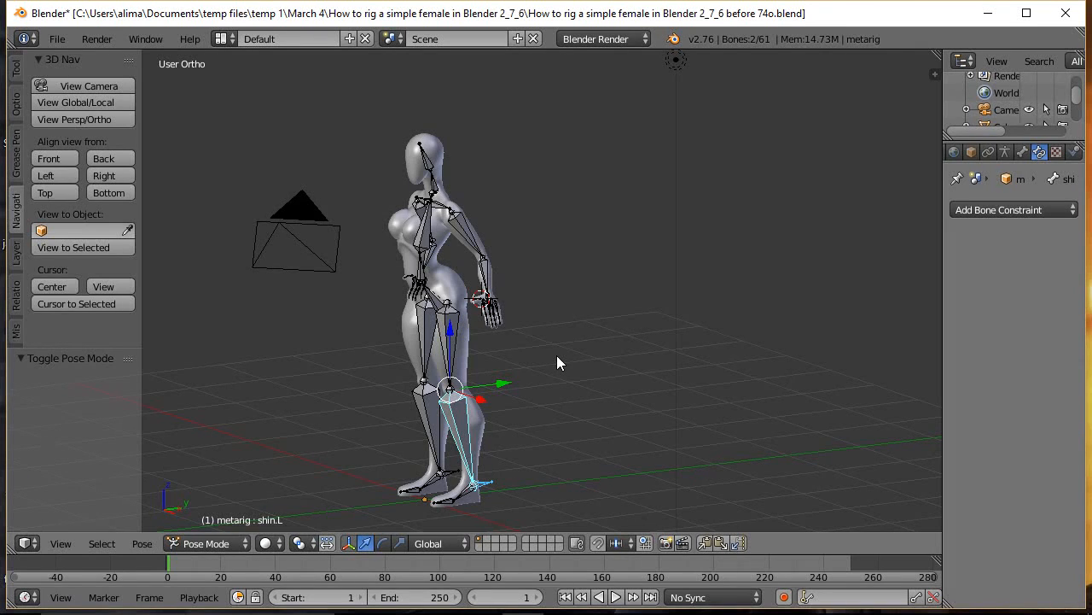
{"action": "key", "text": "shift+i"}
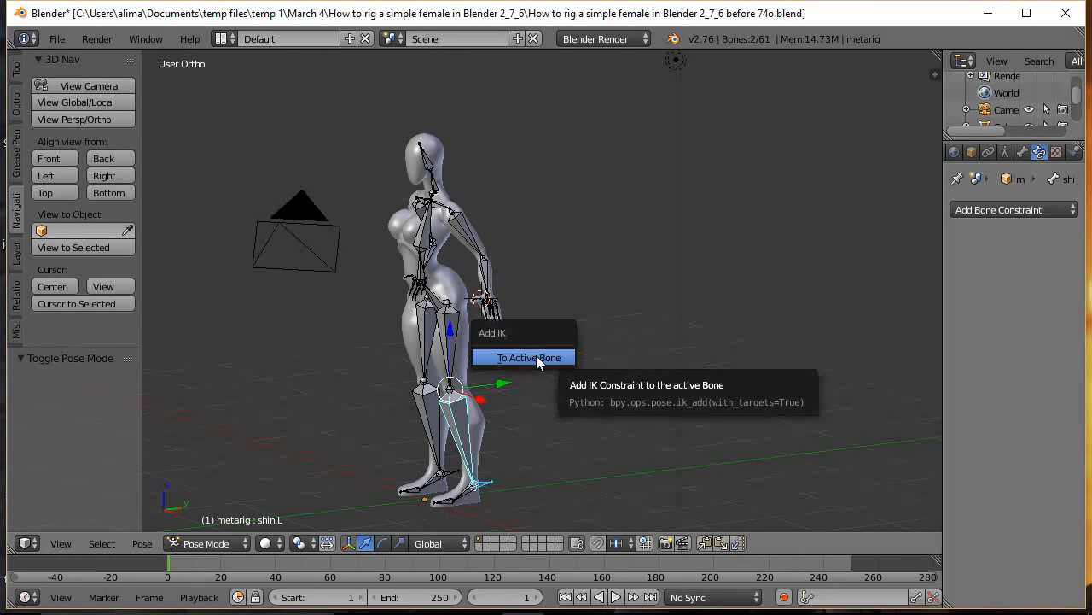
{"action": "left_click", "coordinate": [536, 357]}
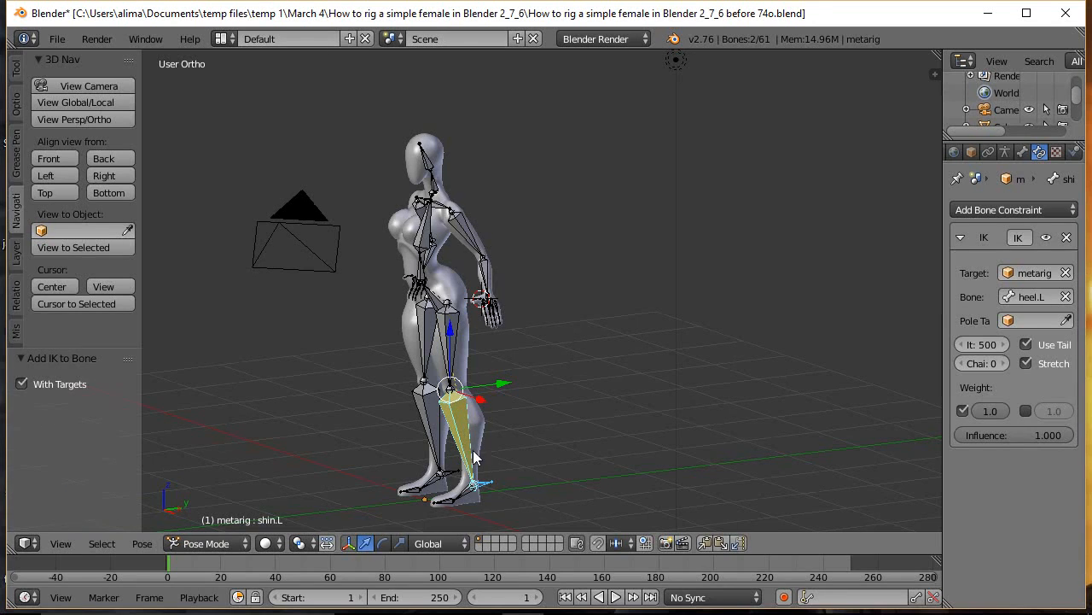
Widen the properties area and set the chain length of the left shin's IK constraint to 2.
{"action": "left_click", "coordinate": [675, 136]}
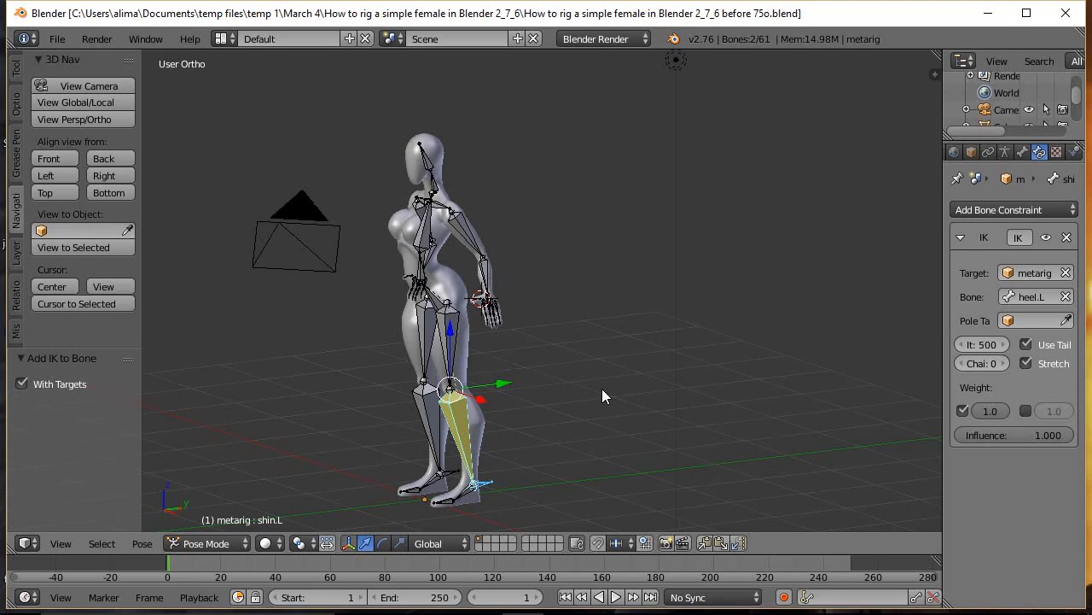
{"action": "left_click", "coordinate": [670, 169]}
{"action": "left_click_drag", "start_coordinate": [942, 325], "coordinate": [879, 326]}
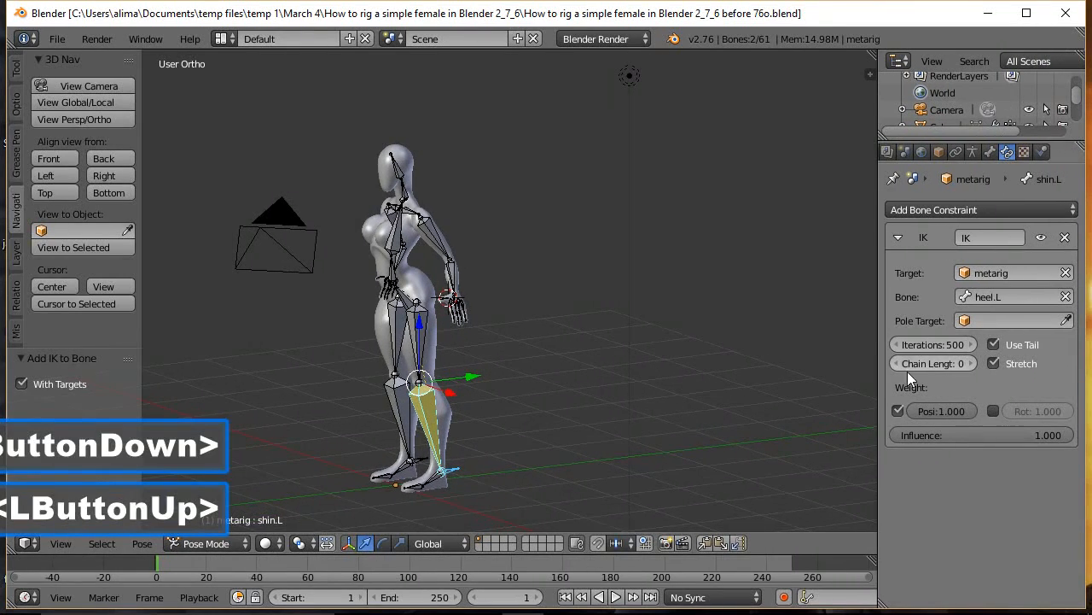
{"action": "left_click", "coordinate": [971, 364]}
{"action": "left_click", "coordinate": [971, 363]}
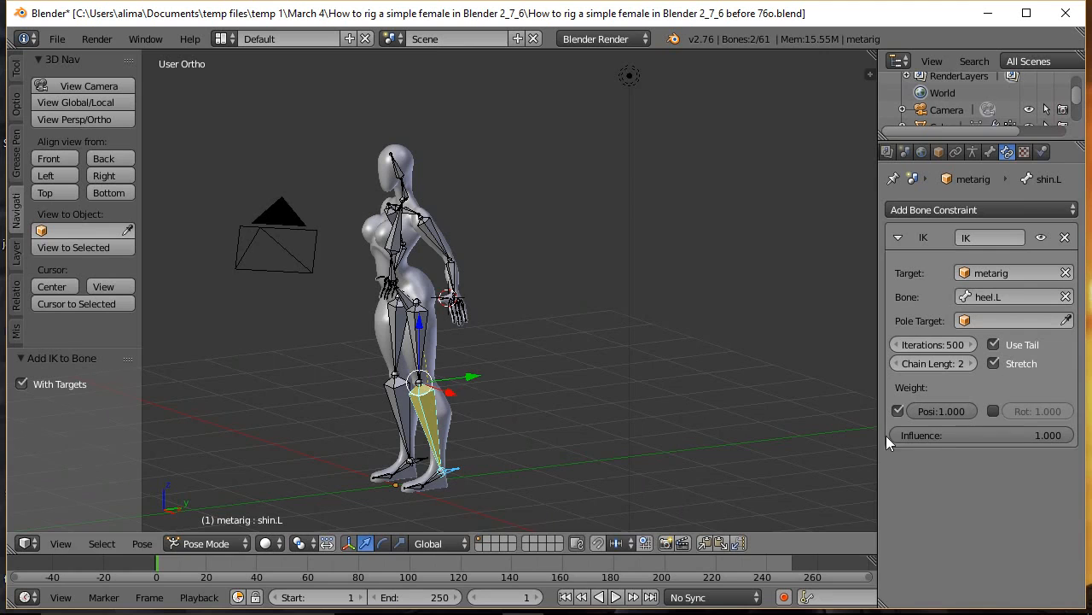
Test the left leg's IK by lowering the hips bone about 0.75 along global Z and cancel the move.
{"action": "left_click", "coordinate": [408, 302]}
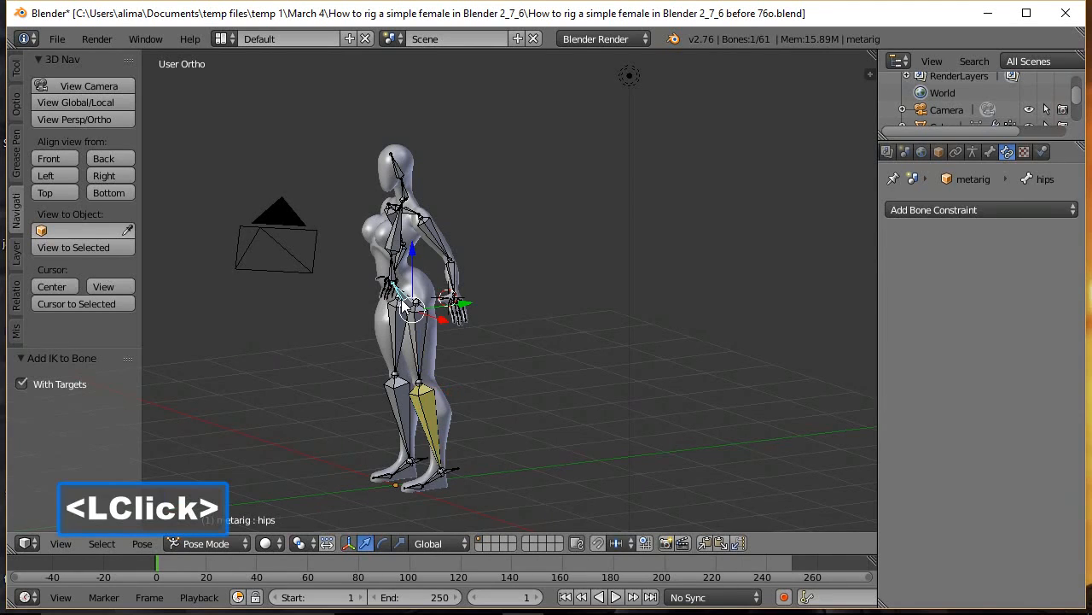
{"action": "left_click_drag", "start_coordinate": [421, 275], "coordinate": [442, 309]}
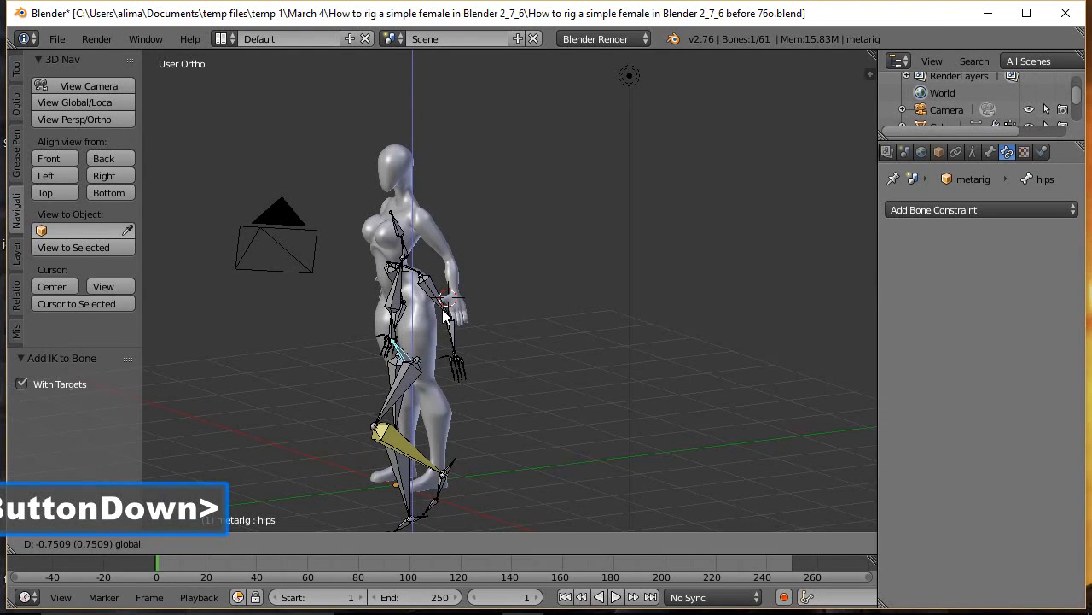
{"action": "right_click", "coordinate": [444, 316]}
{"action": "left_click_drag", "start_coordinate": [443, 315], "coordinate": [444, 316]}
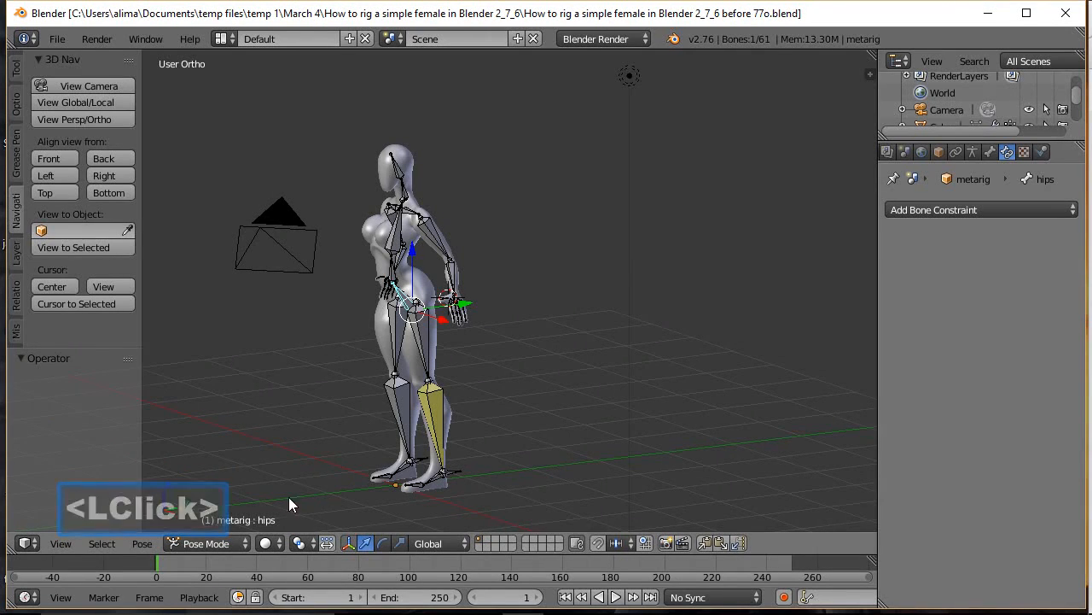
Switch the metarig from Pose Mode to Edit Mode.
{"action": "left_click", "coordinate": [243, 541]}
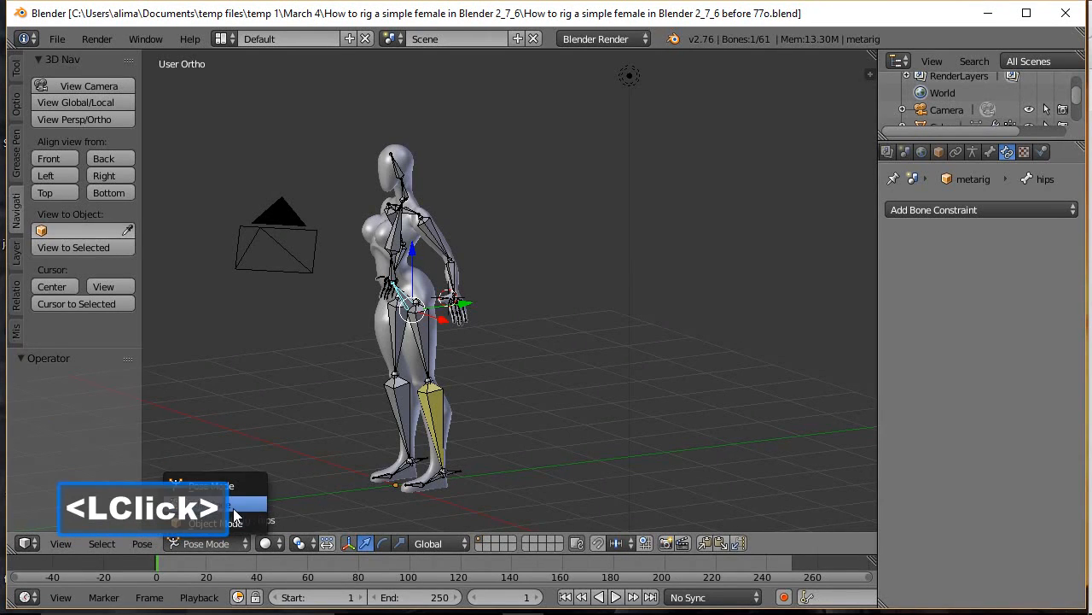
Switch the metarig to Edit Mode and lower the tip of the toe.L bone by 0.018 along Z.
{"action": "left_click", "coordinate": [233, 508]}
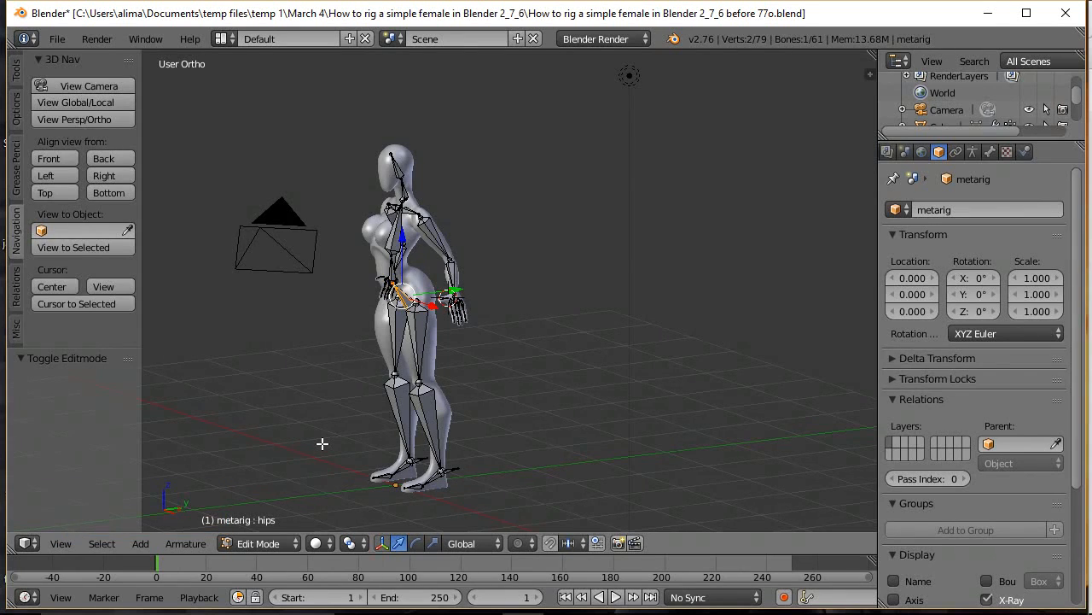
{"action": "key", "text": "shift+b"}
{"action": "left_click_drag", "start_coordinate": [322, 443], "coordinate": [485, 508]}
{"action": "middle_click_drag", "start_coordinate": [708, 434], "coordinate": [619, 432]}
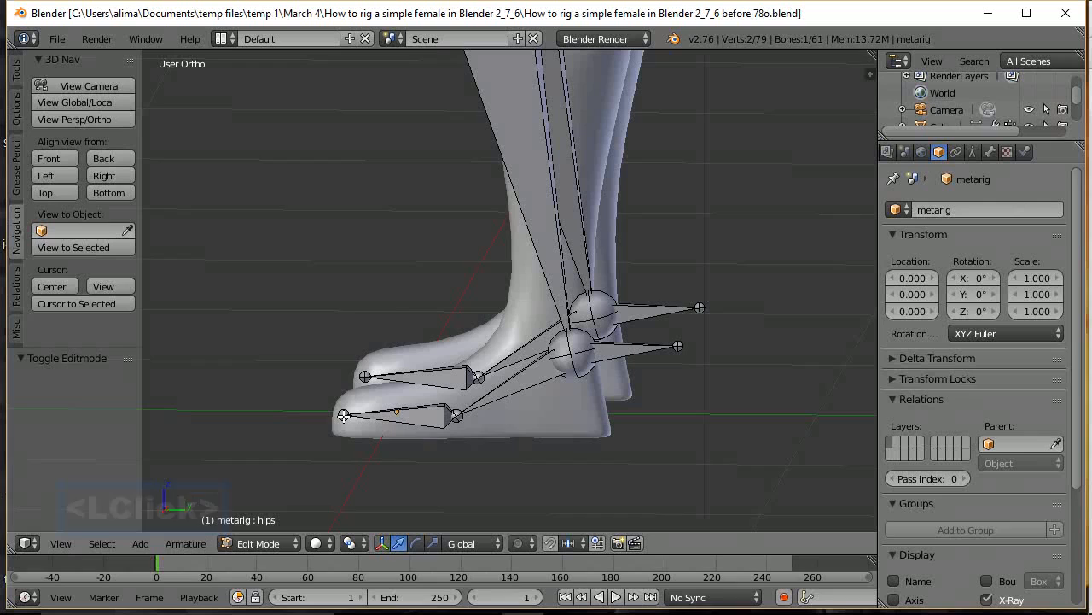
{"action": "left_click", "coordinate": [342, 414]}
{"action": "left_click_drag", "start_coordinate": [344, 361], "coordinate": [343, 363]}
Move the ankle joint at the end of shin.L by -0.065 along Y, and deselect everything.
{"action": "left_click", "coordinate": [579, 360]}
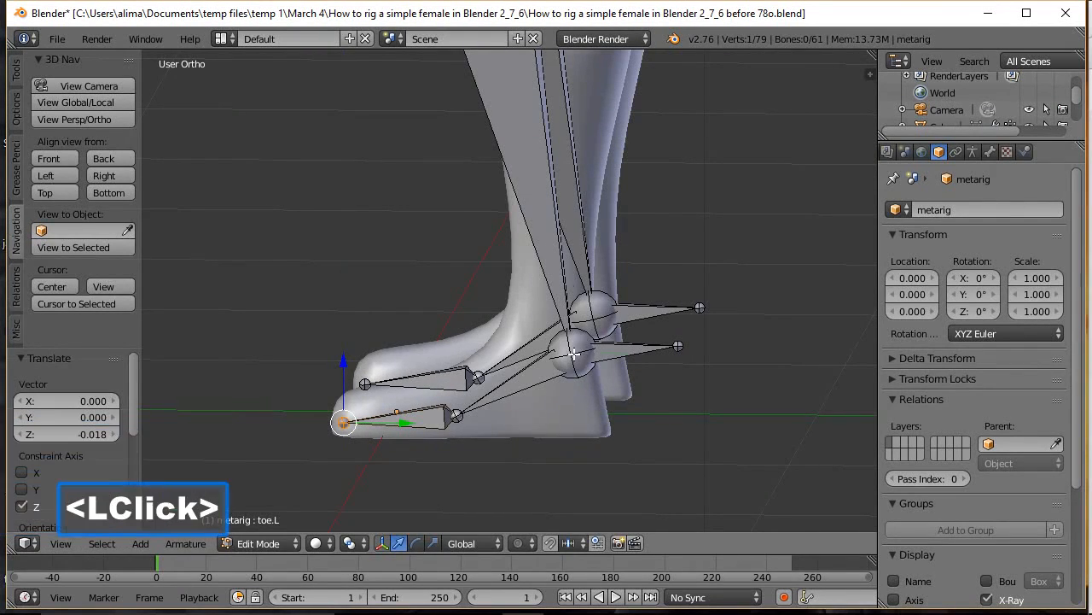
{"action": "left_click_drag", "start_coordinate": [625, 360], "coordinate": [605, 359]}
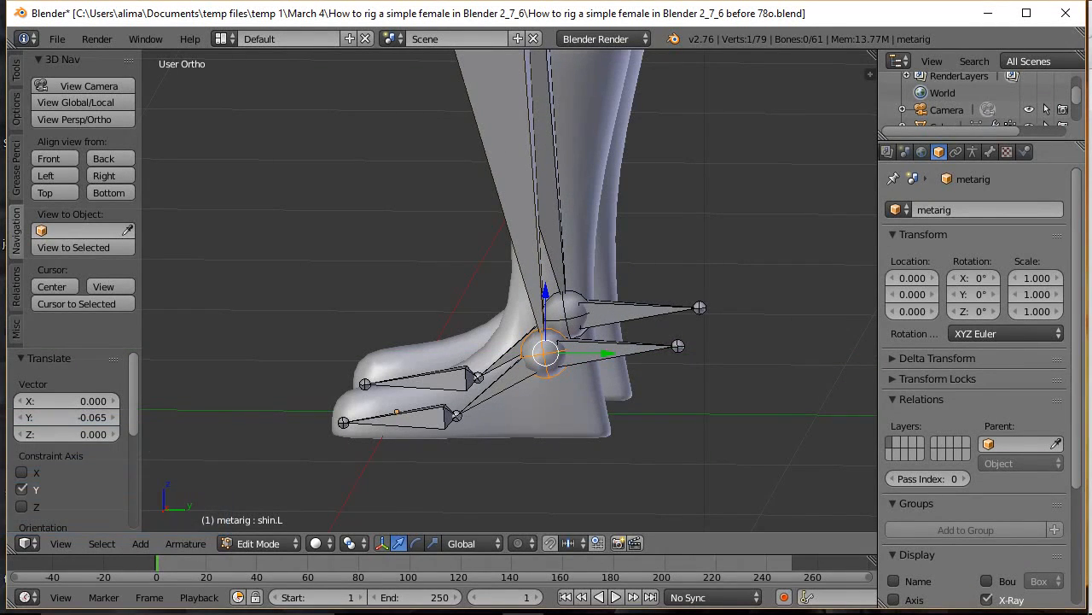
{"action": "left_click", "coordinate": [731, 159]}
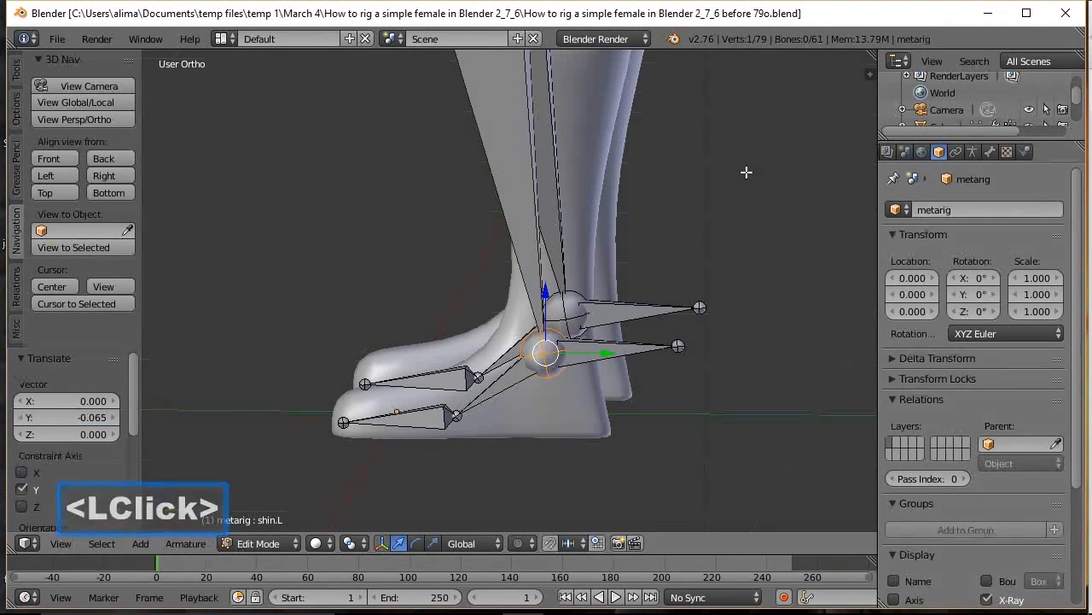
{"action": "key", "text": "a"}
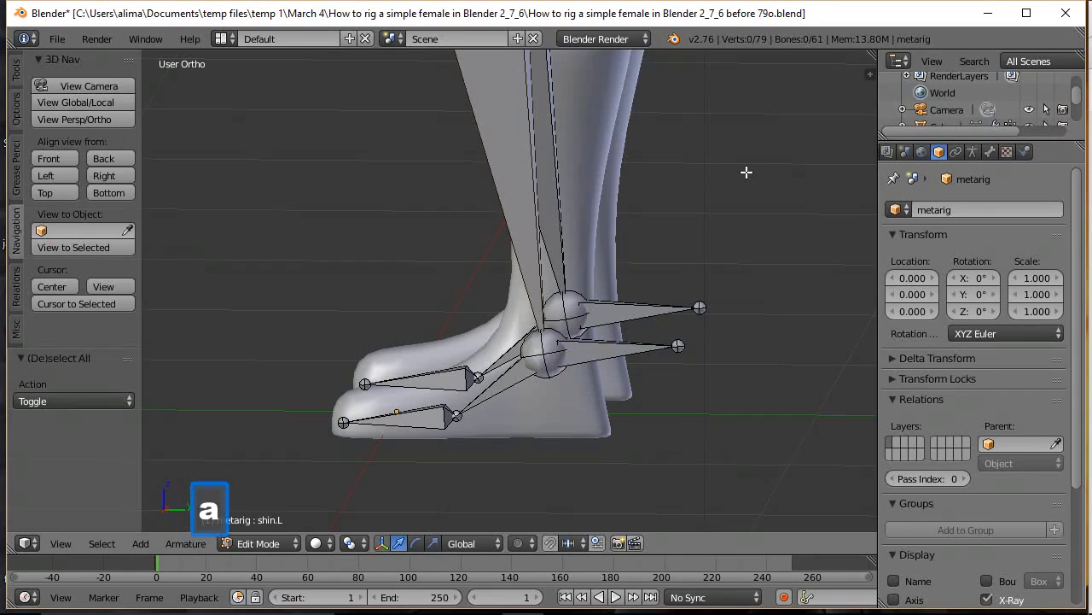
Show the whole figure in front view and turn off X-Axis Mirror for the armature.
{"action": "left_click", "coordinate": [49, 158]}
{"action": "scroll", "coordinate": [626, 237], "scroll_direction": "down", "scroll_amount": 4}
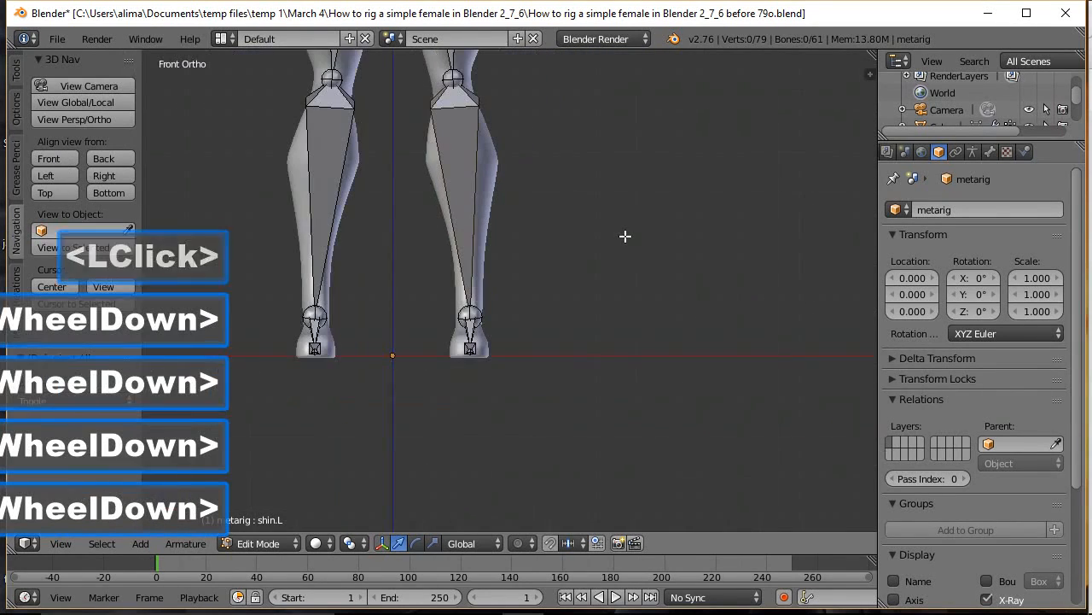
{"action": "middle_click_drag", "start_coordinate": [634, 198], "coordinate": [685, 327], "text": "shift"}
{"action": "scroll", "coordinate": [685, 326], "scroll_direction": "down", "scroll_amount": 6}
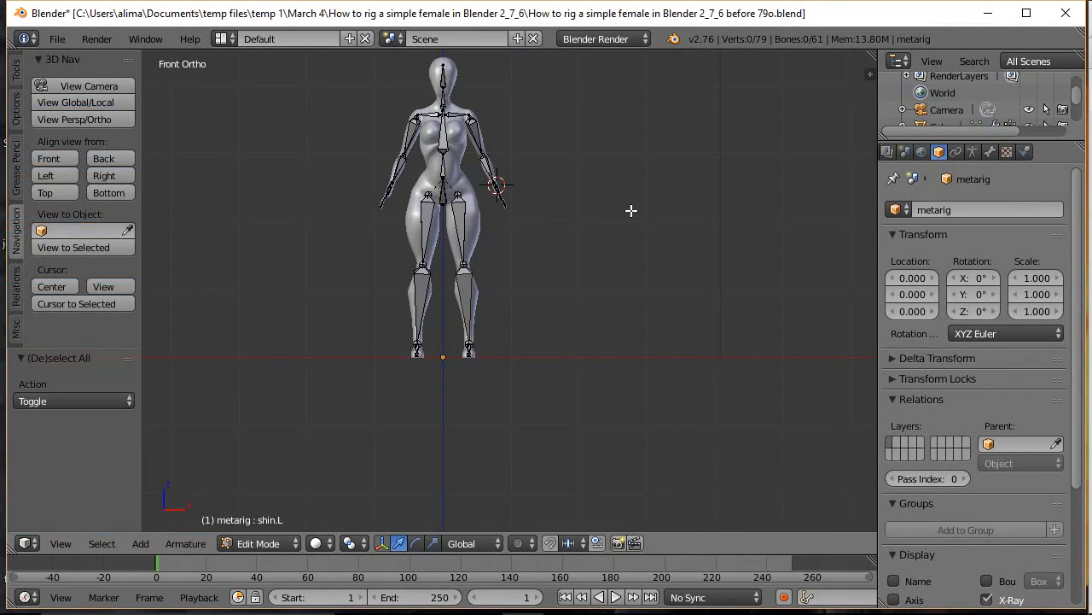
{"action": "middle_click_drag", "start_coordinate": [572, 141], "coordinate": [642, 240], "text": "shift"}
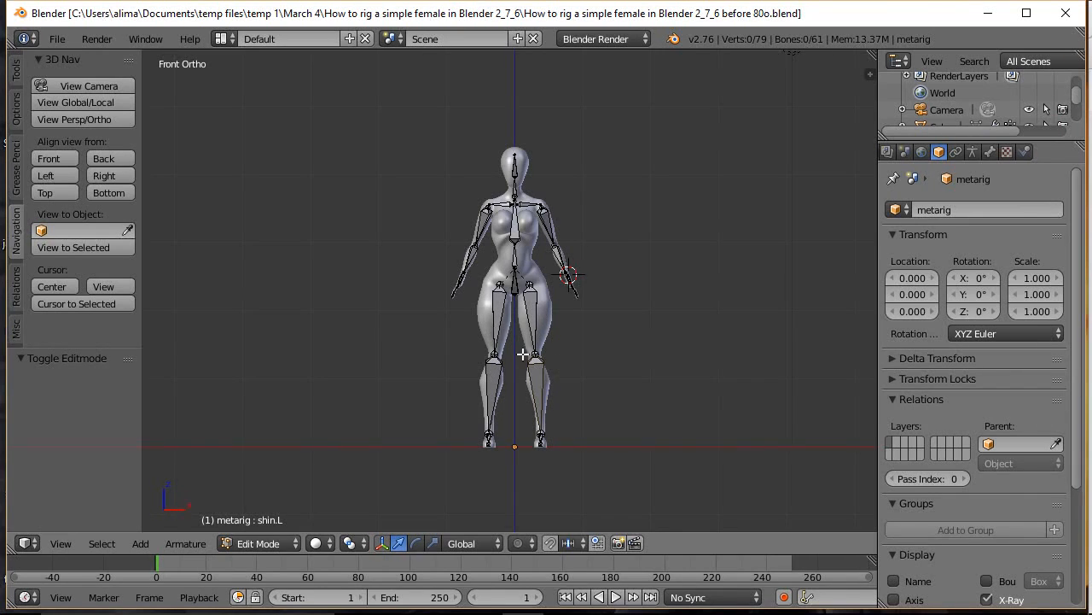
{"action": "left_click", "coordinate": [673, 249]}
{"action": "left_click", "coordinate": [17, 104]}
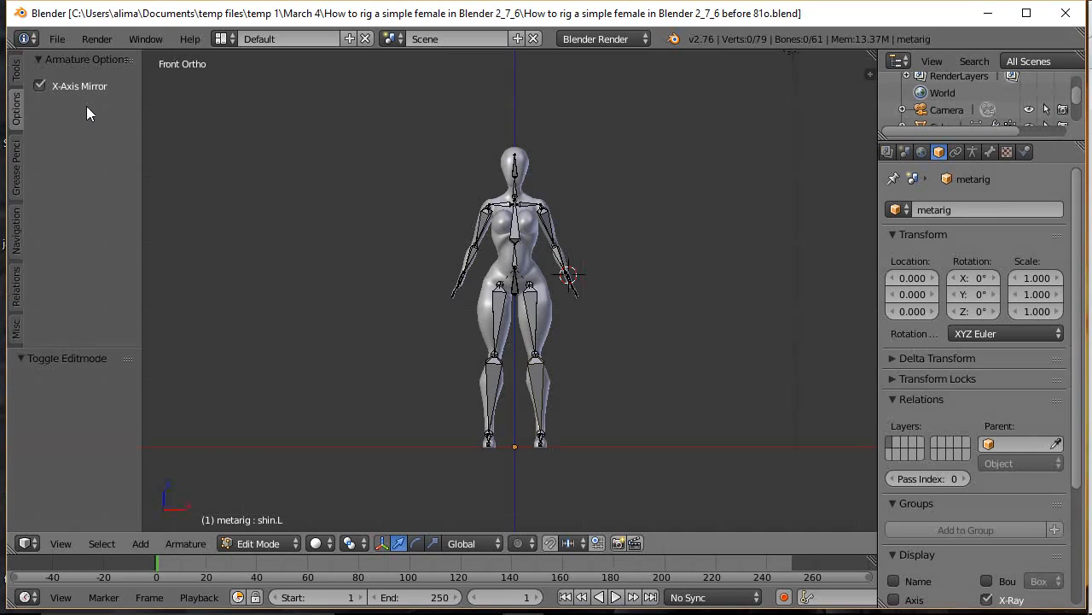
{"action": "left_click", "coordinate": [39, 87]}
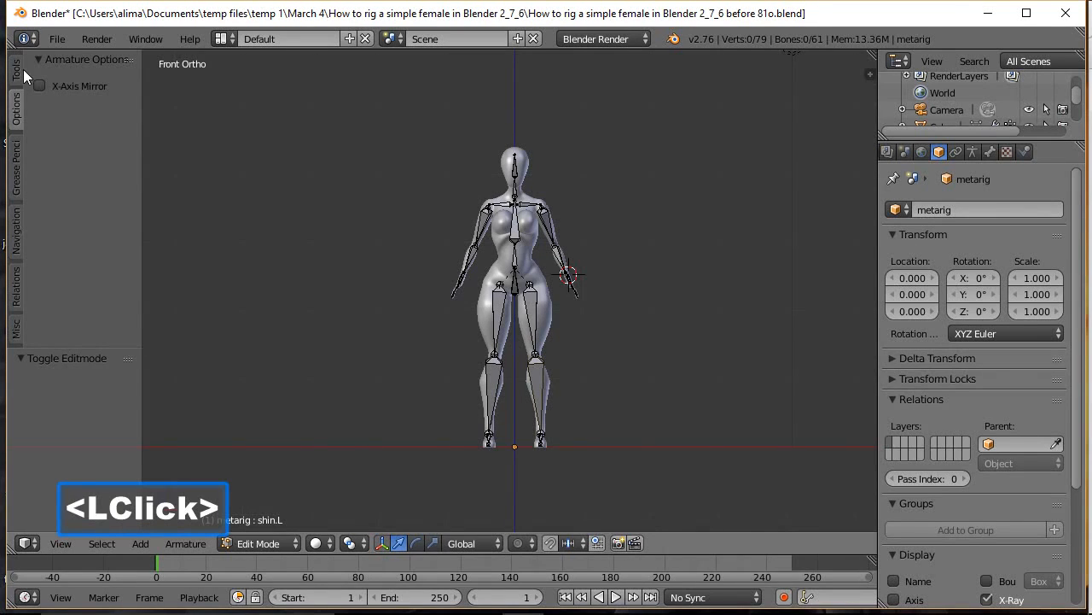
Select all the thigh, shin and foot bones of the character's right leg and delete them.
{"action": "left_click", "coordinate": [15, 74]}
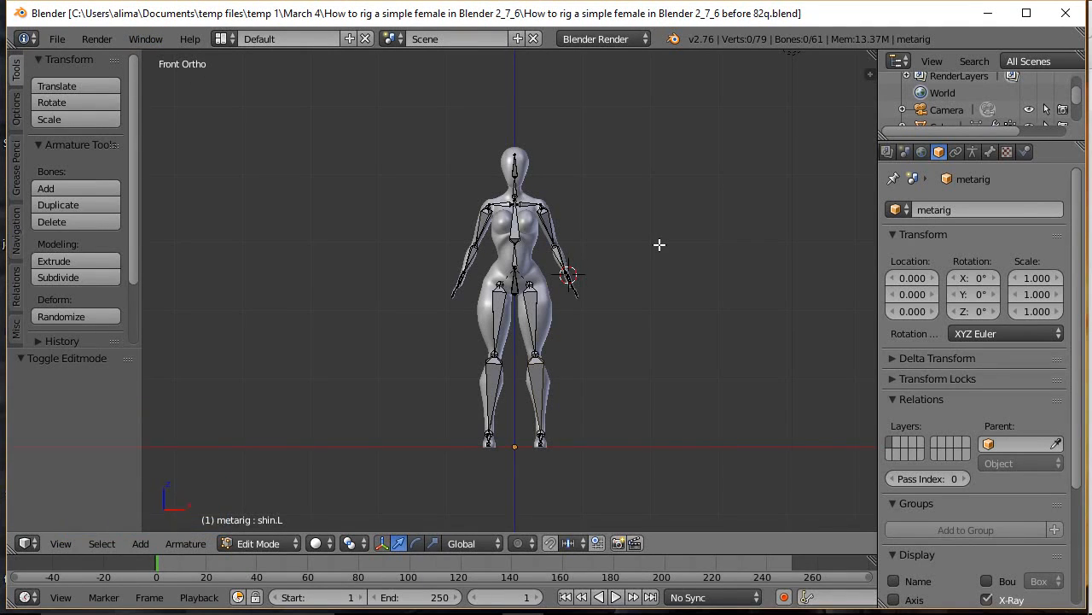
{"action": "key", "text": "shift+b"}
{"action": "left_click_drag", "start_coordinate": [464, 256], "coordinate": [573, 486]}
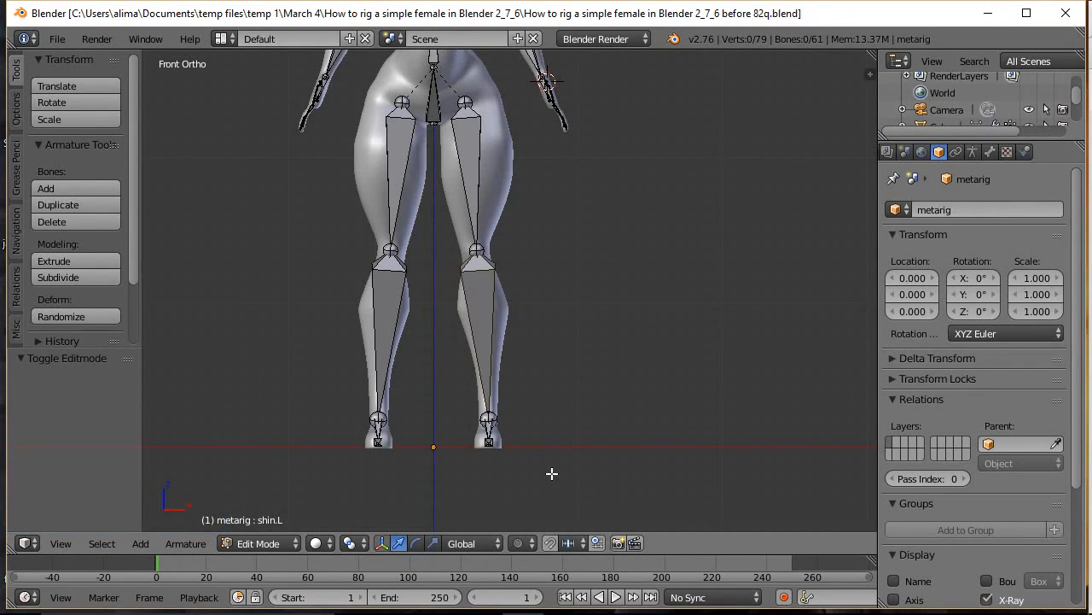
{"action": "key", "text": "ctrl"}
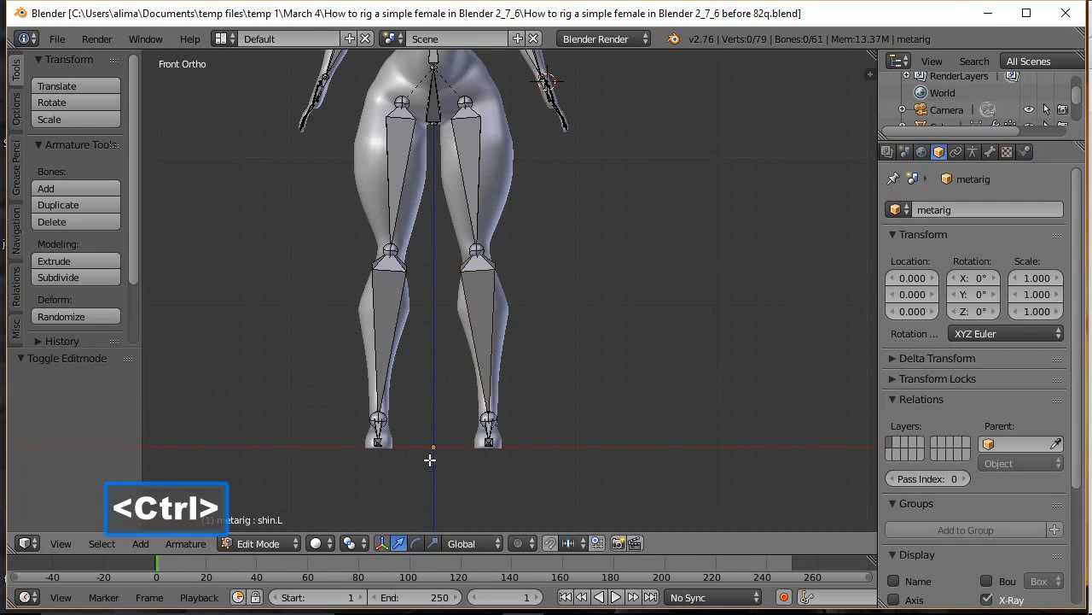
{"action": "mouse_move", "coordinate": [429, 459]}
{"action": "left_mouse_down", "text": "ctrl"}
{"action": "mouse_move", "coordinate": [435, 161]}
{"action": "mouse_move", "coordinate": [420, 171]}
{"action": "mouse_move", "coordinate": [413, 89]}
{"action": "mouse_move", "coordinate": [384, 93]}
{"action": "mouse_move", "coordinate": [349, 178]}
{"action": "mouse_move", "coordinate": [337, 439]}
{"action": "mouse_move", "coordinate": [370, 470]}
{"action": "left_mouse_up", "text": "ctrl"}
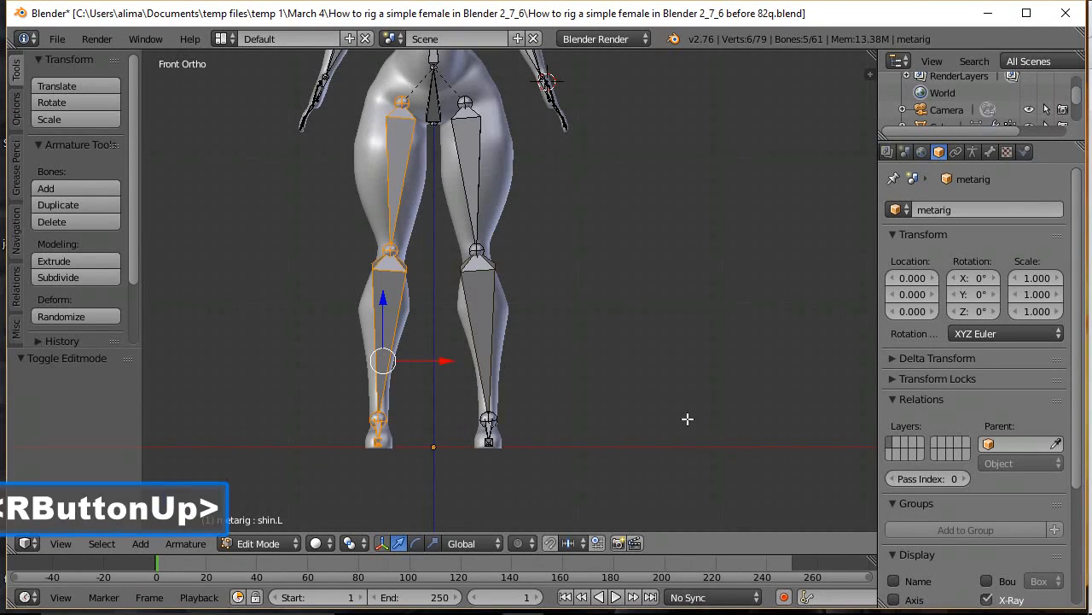
{"action": "key", "text": "x"}
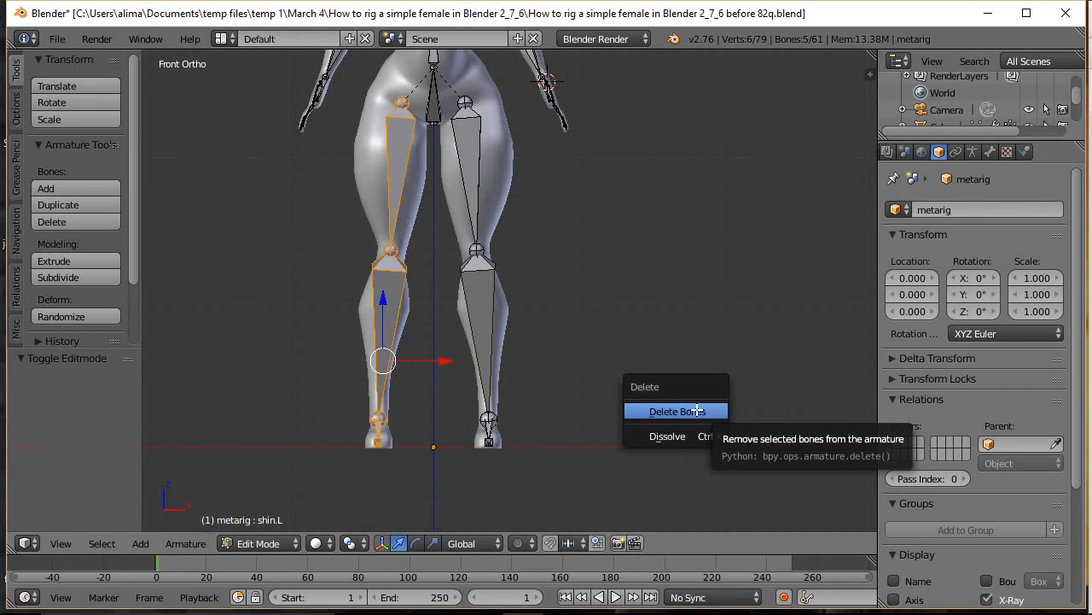
{"action": "left_click", "coordinate": [676, 411]}
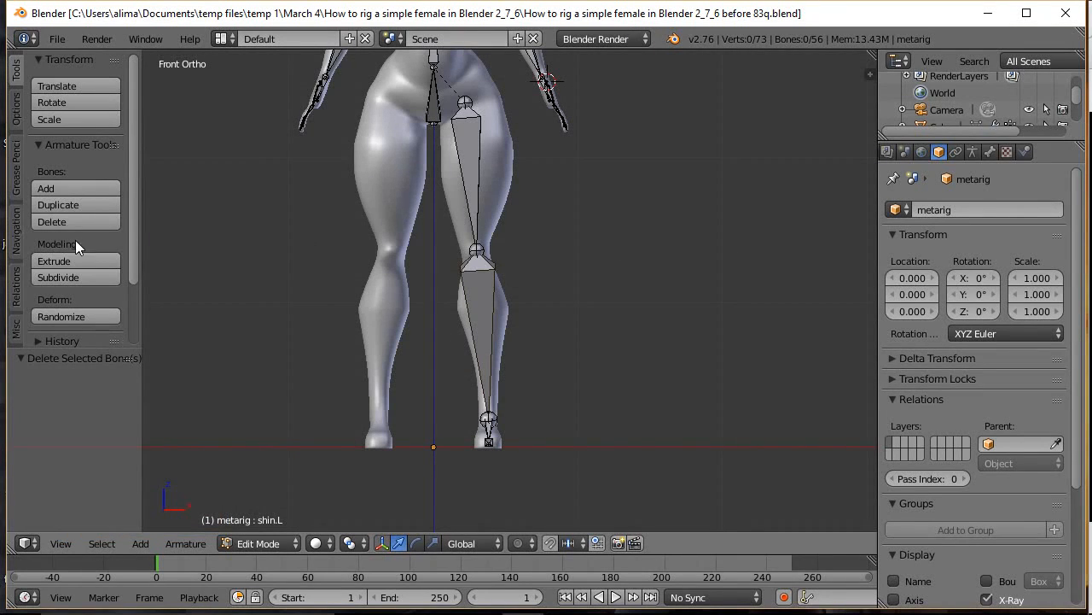
Place the 3D cursor at the base of the heel in right side view and add a new bone there.
{"action": "left_click", "coordinate": [16, 239]}
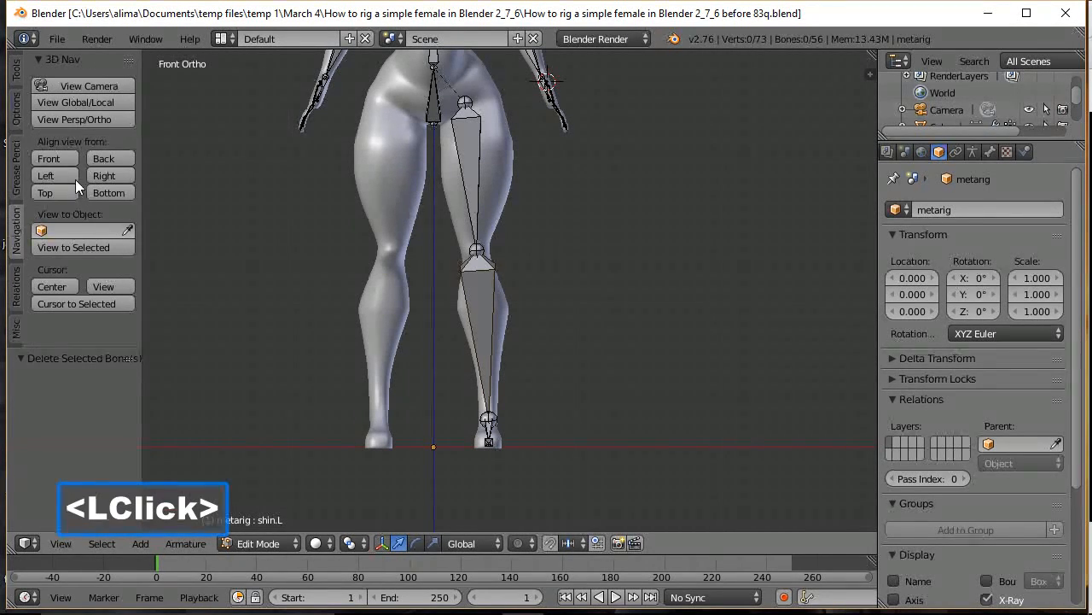
{"action": "left_click", "coordinate": [102, 175]}
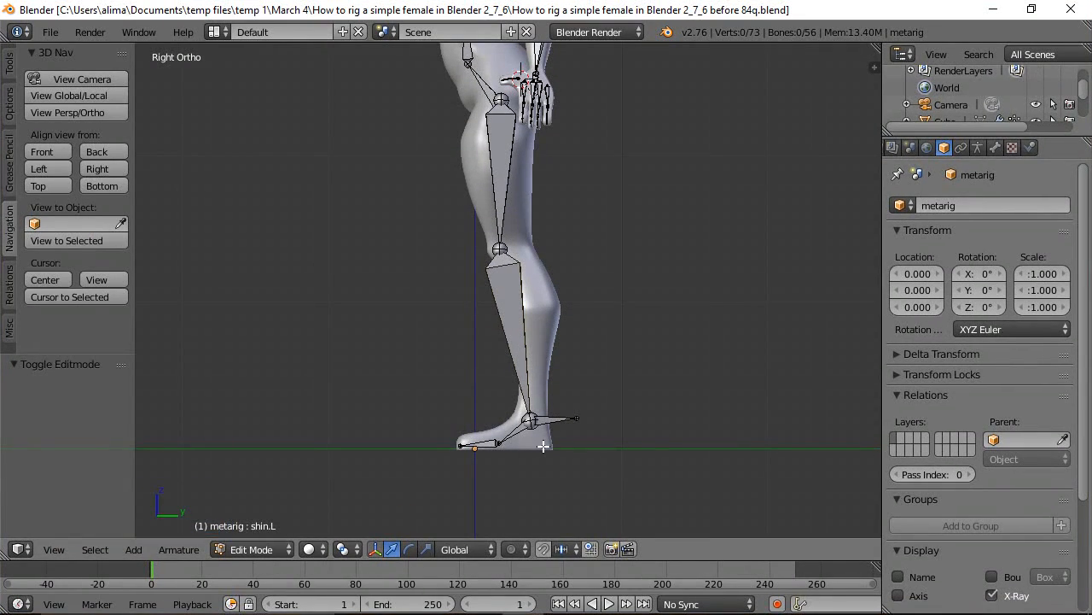
{"action": "right_click", "coordinate": [544, 445]}
{"action": "key", "text": "shift+a"}
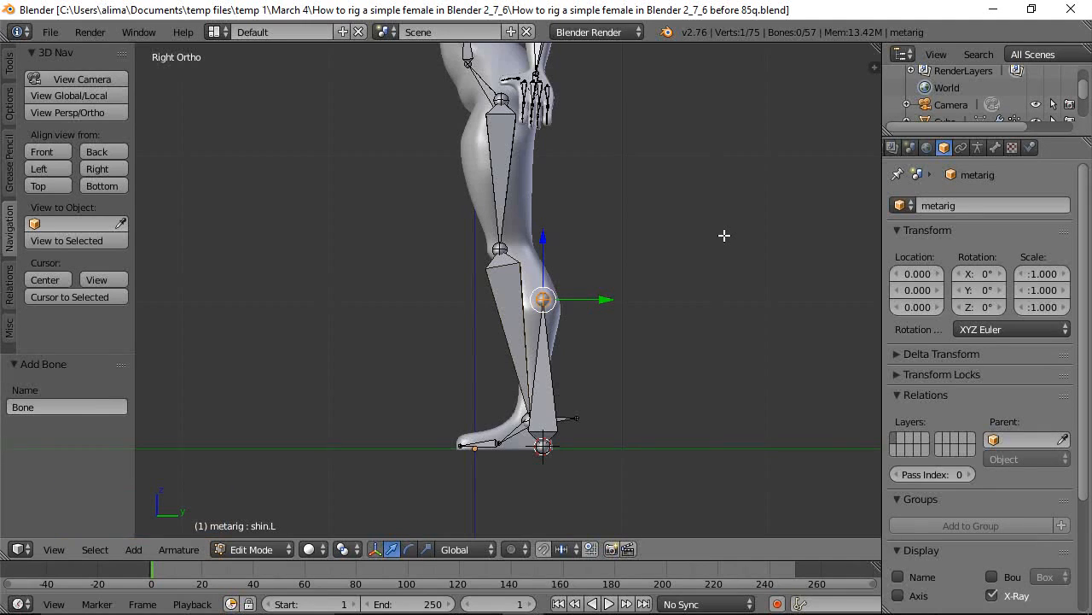
Snap the new bone's tip to the 3D cursor with offset and move it -0.536 along Y toward the toes.
{"action": "key", "text": "shift+s"}
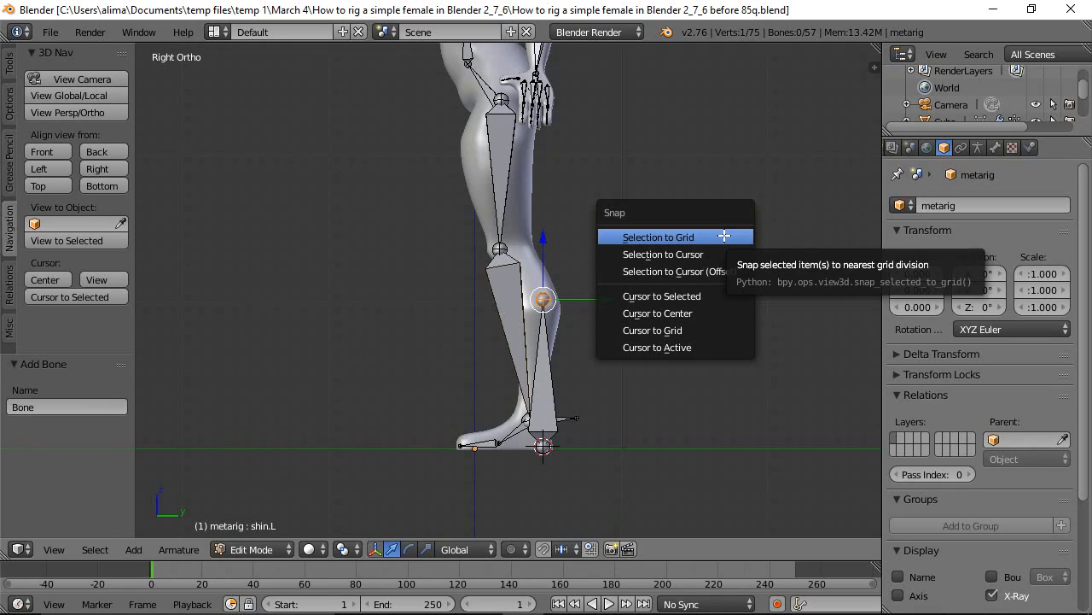
{"action": "left_click", "coordinate": [691, 267]}
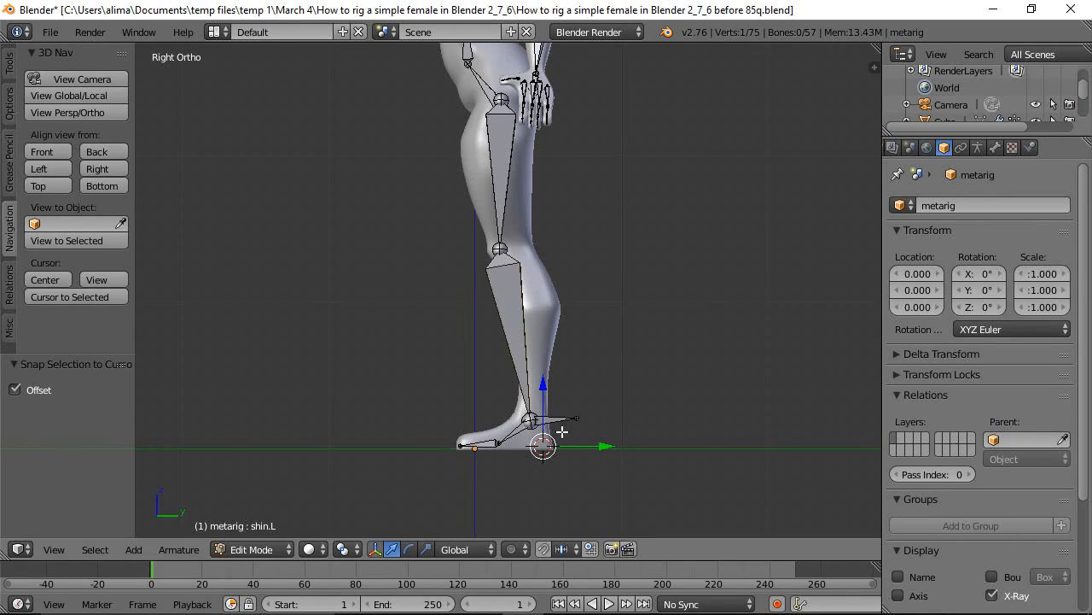
{"action": "left_click_drag", "start_coordinate": [608, 446], "coordinate": [534, 454]}
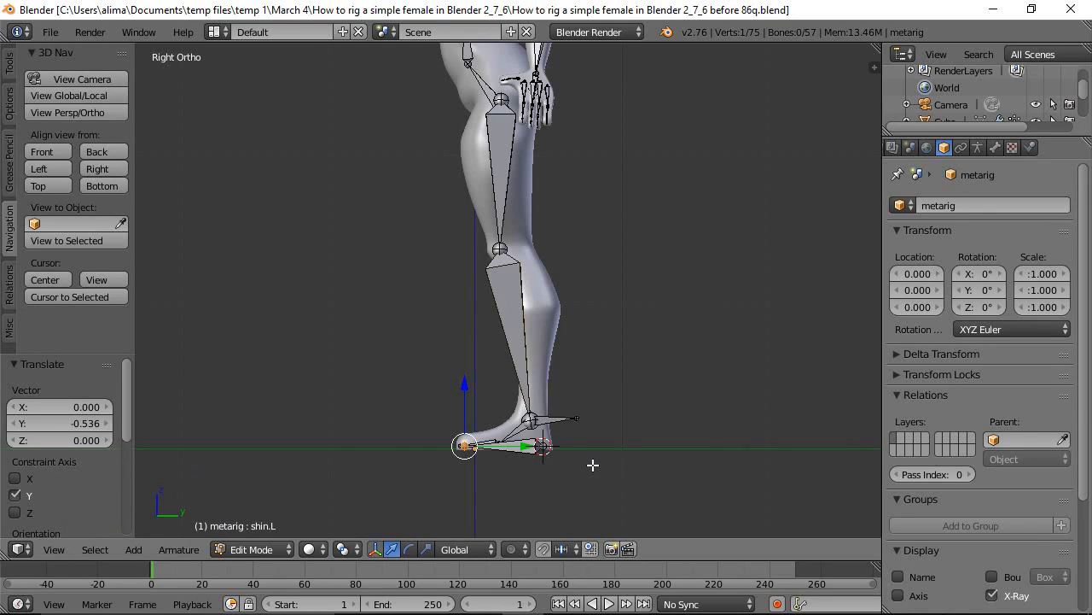
Select the whole new bone and move it -0.073 along Z so it sits below the sole.
{"action": "key", "text": "shift+b"}
{"action": "left_click_drag", "start_coordinate": [439, 390], "coordinate": [608, 495]}
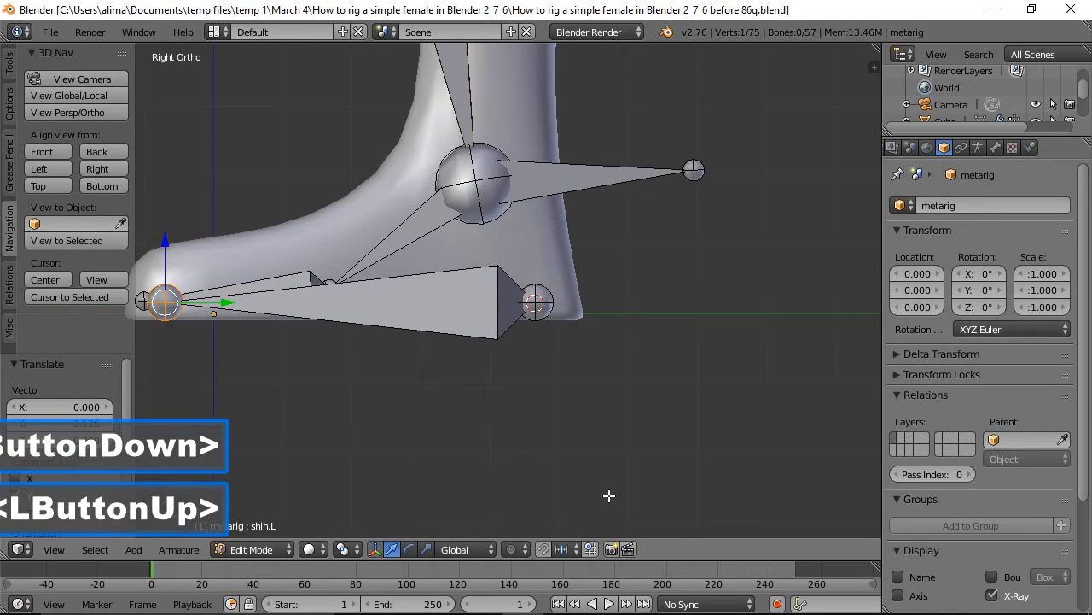
{"action": "left_click", "coordinate": [431, 310]}
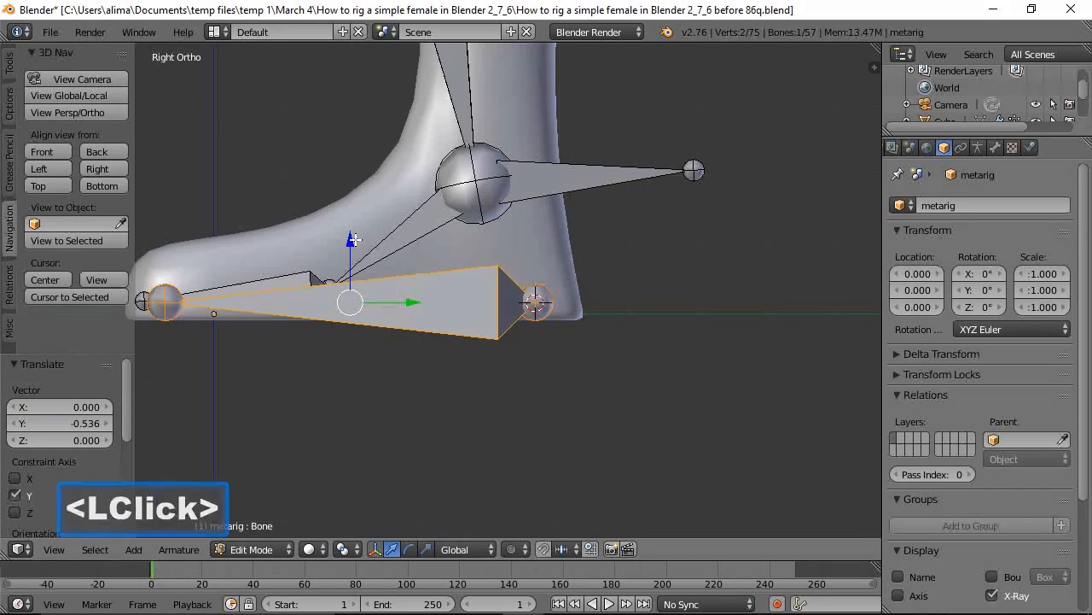
{"action": "left_click_drag", "start_coordinate": [352, 239], "coordinate": [347, 286]}
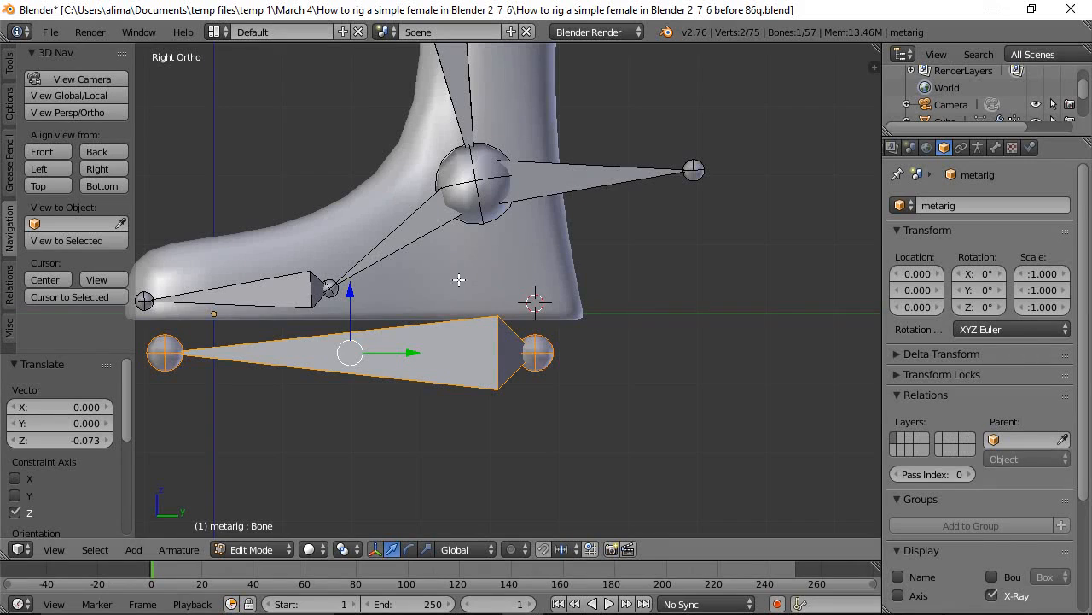
Centre the new bone under the foot by moving it -0.039 along X.
{"action": "scroll", "coordinate": [442, 319], "scroll_direction": "down", "scroll_amount": 2}
{"action": "scroll", "coordinate": [442, 318], "scroll_direction": "down", "scroll_amount": 1}
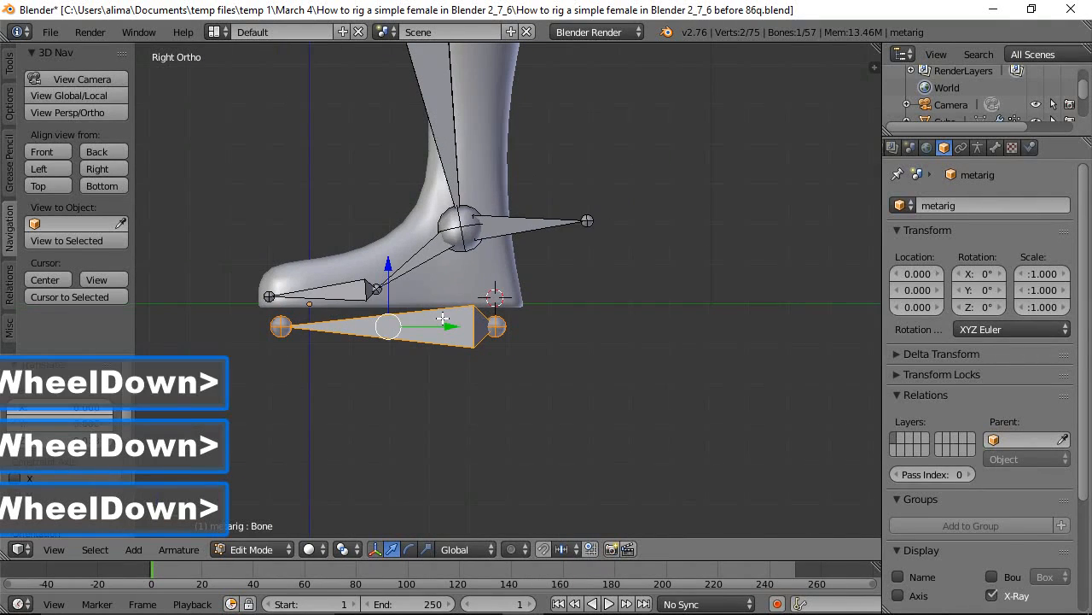
{"action": "middle_click_drag", "start_coordinate": [342, 312], "coordinate": [498, 372]}
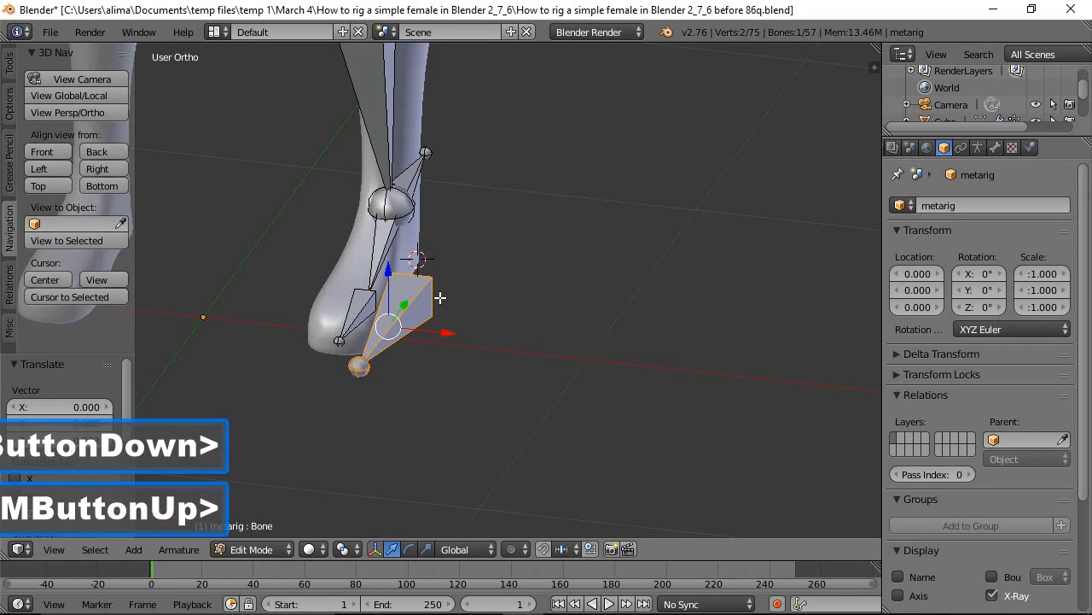
{"action": "middle_click_drag", "start_coordinate": [410, 358], "coordinate": [449, 370]}
{"action": "left_click_drag", "start_coordinate": [452, 330], "coordinate": [438, 325]}
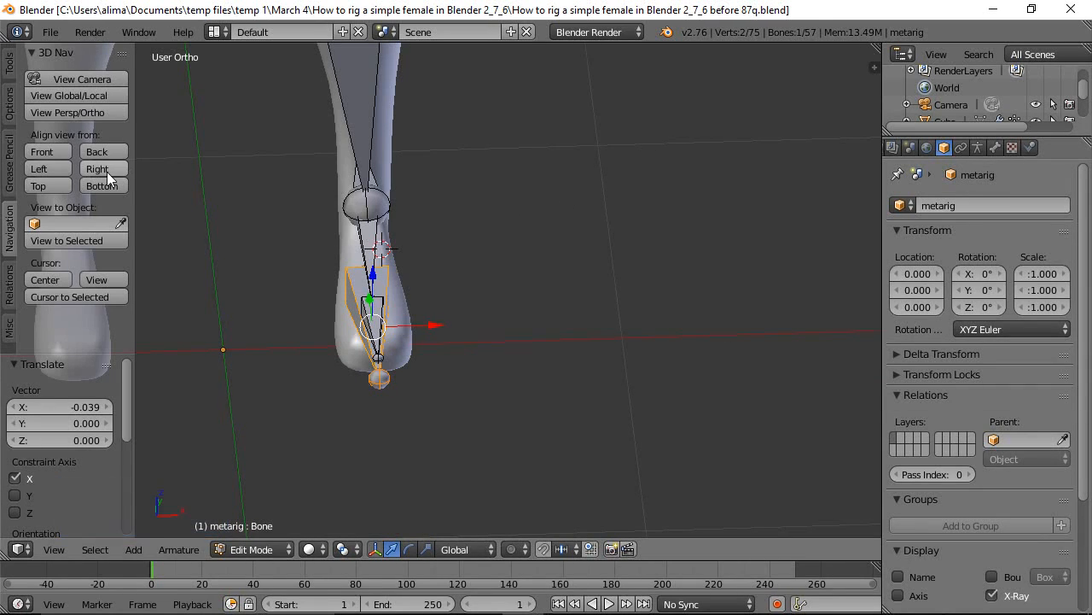
Parent the heel.L bone to the new bone under the foot using Keep Offset.
{"action": "left_click", "coordinate": [102, 169]}
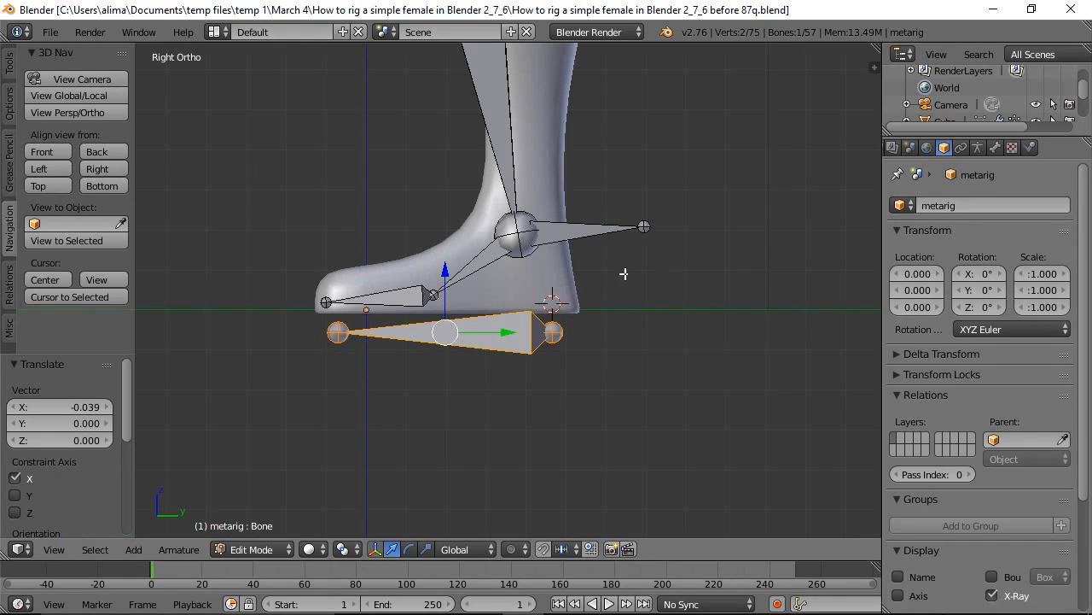
{"action": "left_click", "coordinate": [557, 233]}
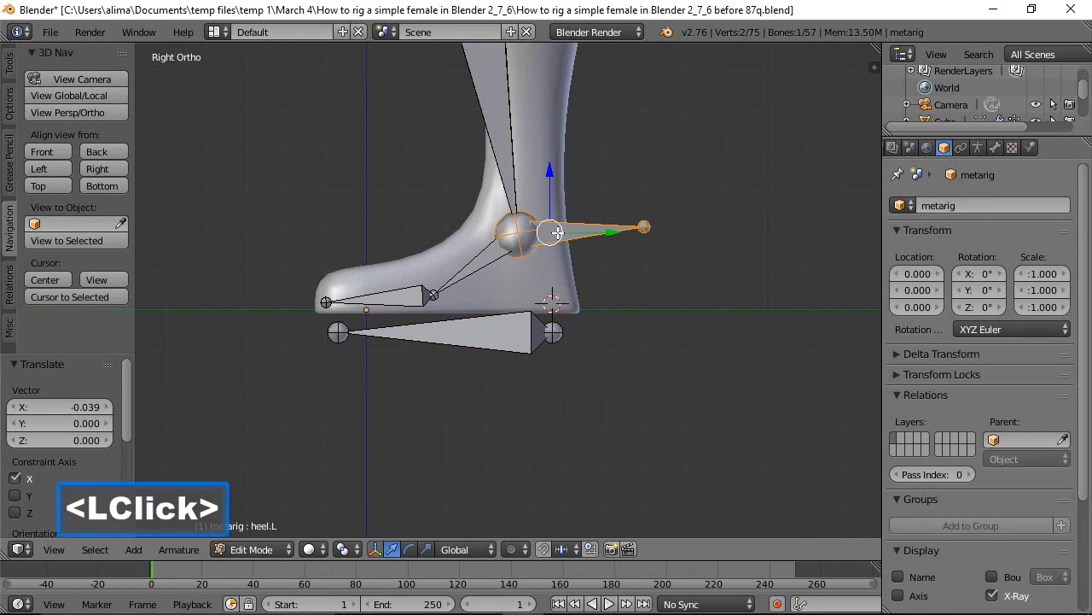
{"action": "left_click", "coordinate": [512, 332], "text": "shift"}
{"action": "key", "text": "ctrl"}
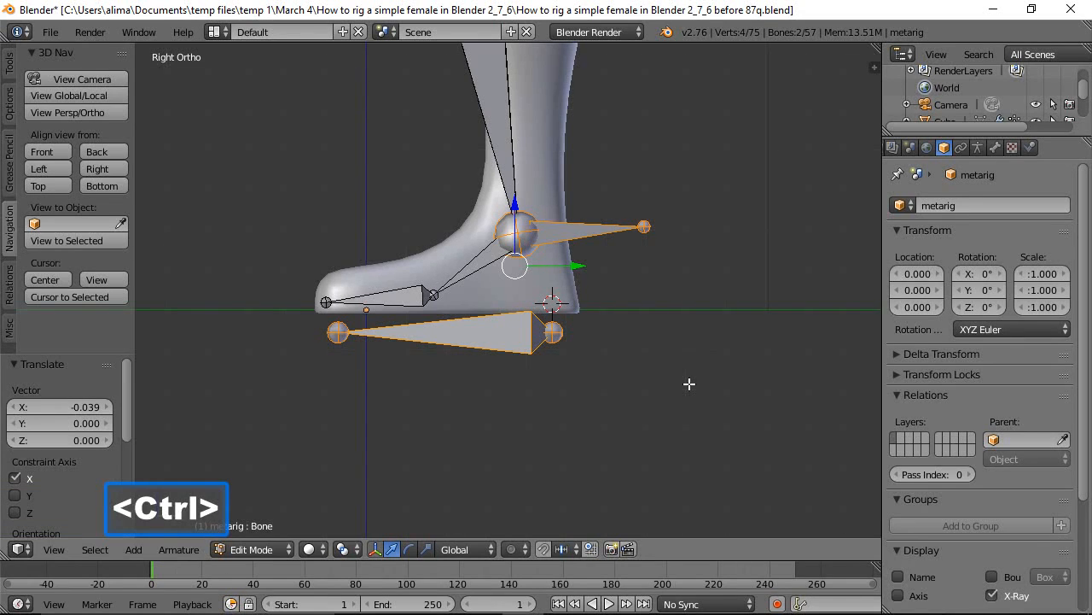
{"action": "key", "text": "ctrl+p"}
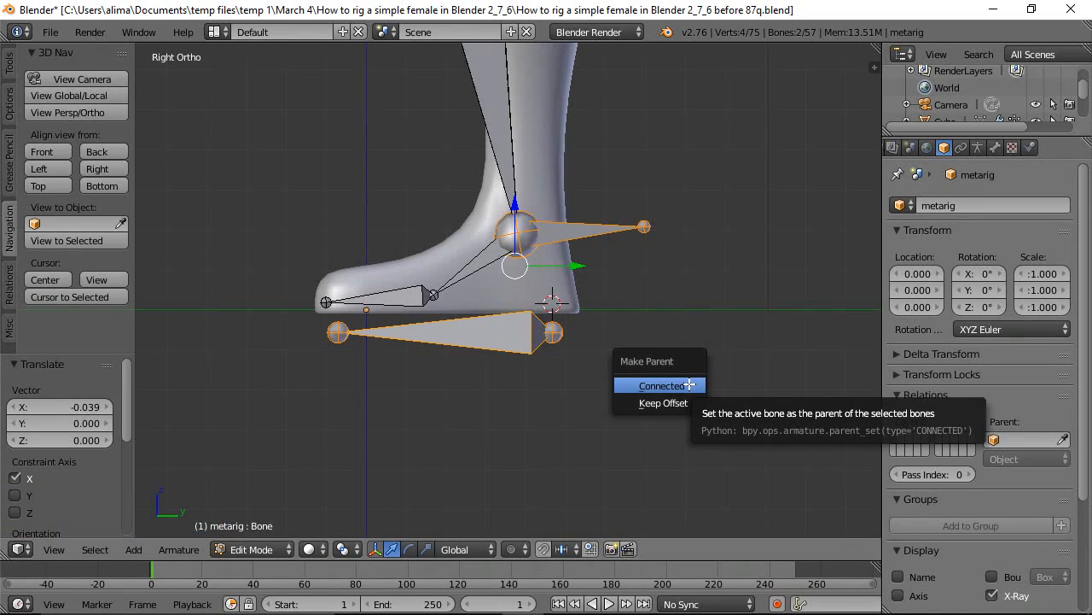
{"action": "left_click", "coordinate": [664, 402]}
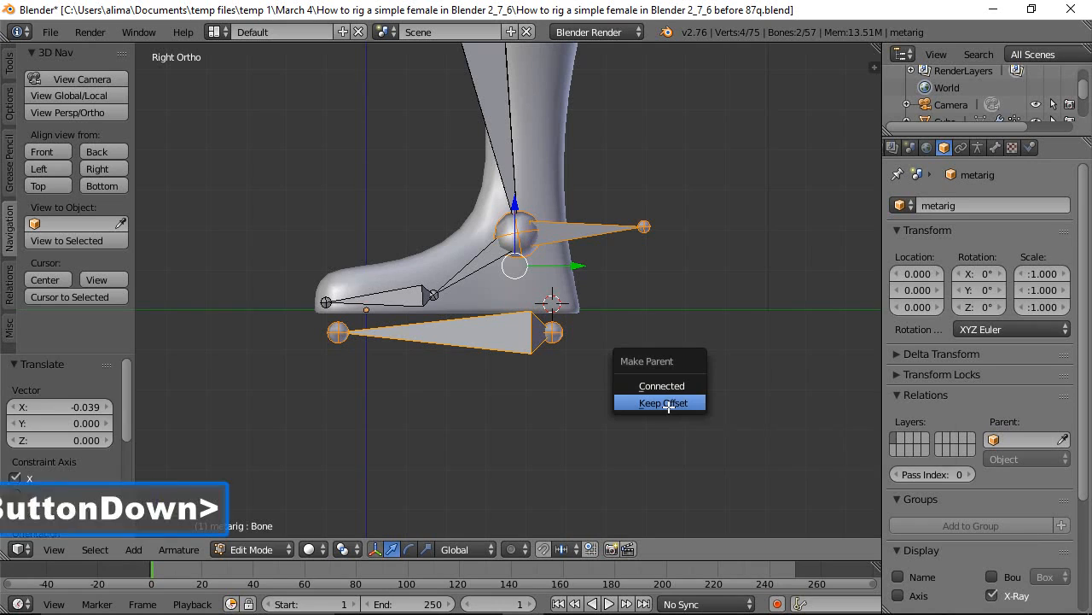
Parent the foot.L bone to the control bone under the foot using Keep Offset.
{"action": "left_click", "coordinate": [482, 258]}
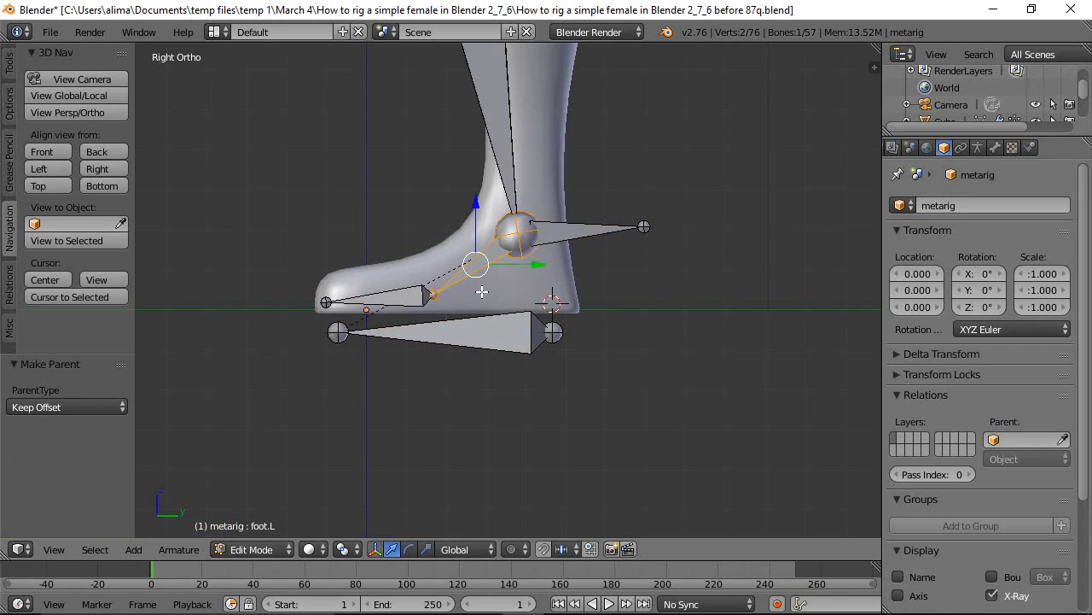
{"action": "left_click", "coordinate": [490, 336], "text": "shift"}
{"action": "key", "text": "ctrl"}
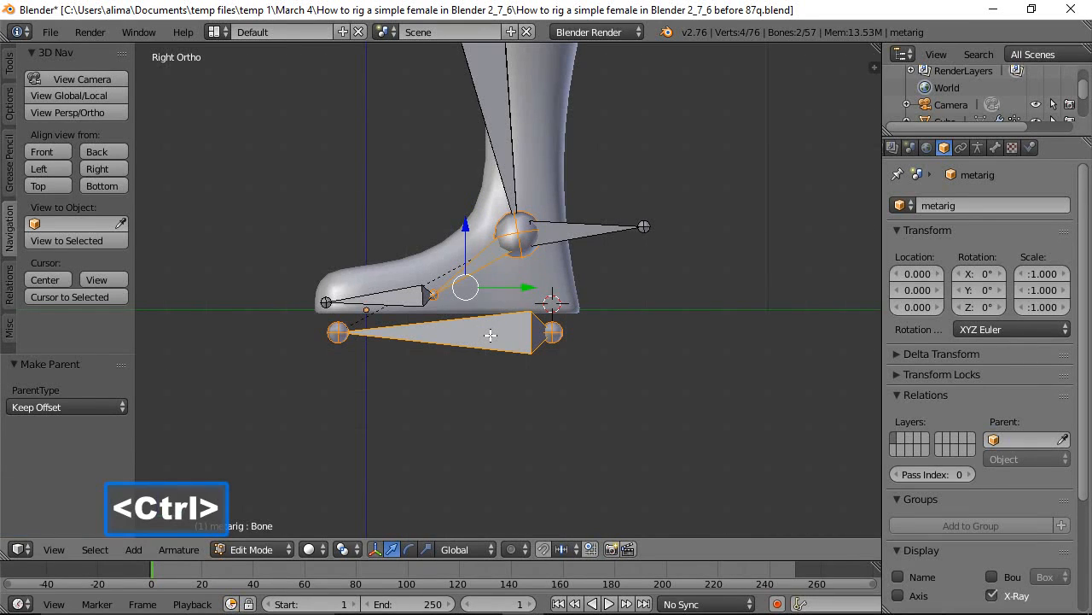
{"action": "key", "text": "ctrl+p"}
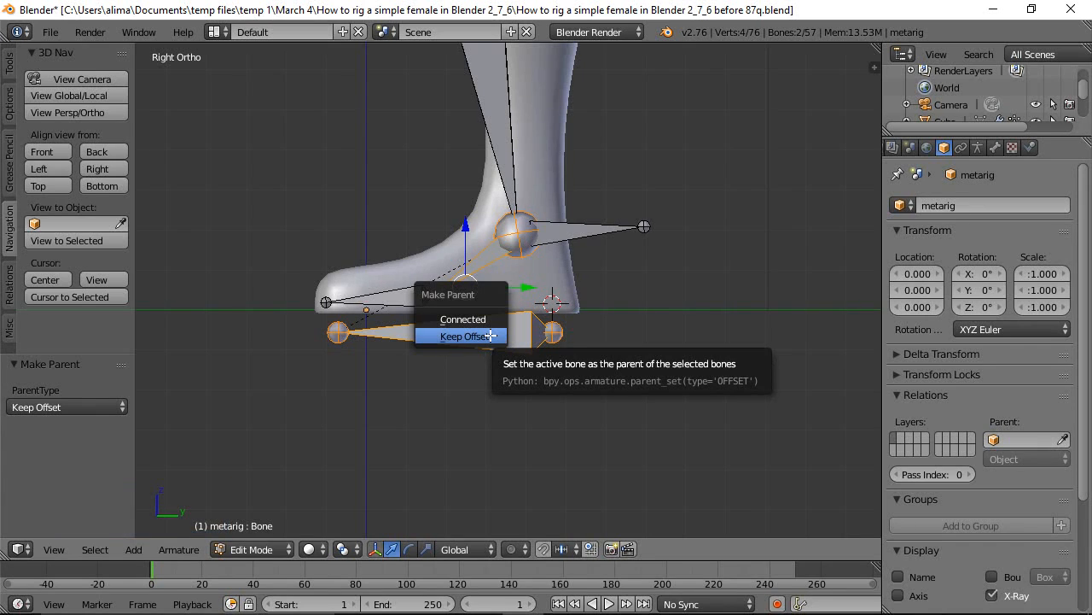
{"action": "left_click", "coordinate": [478, 336]}
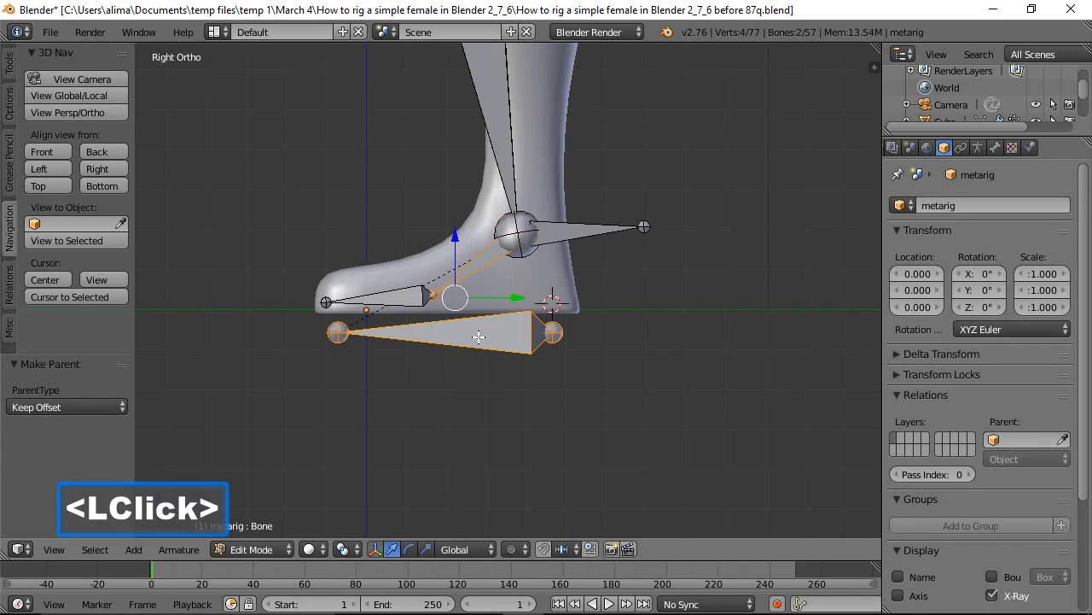
{"action": "left_click", "coordinate": [666, 81]}
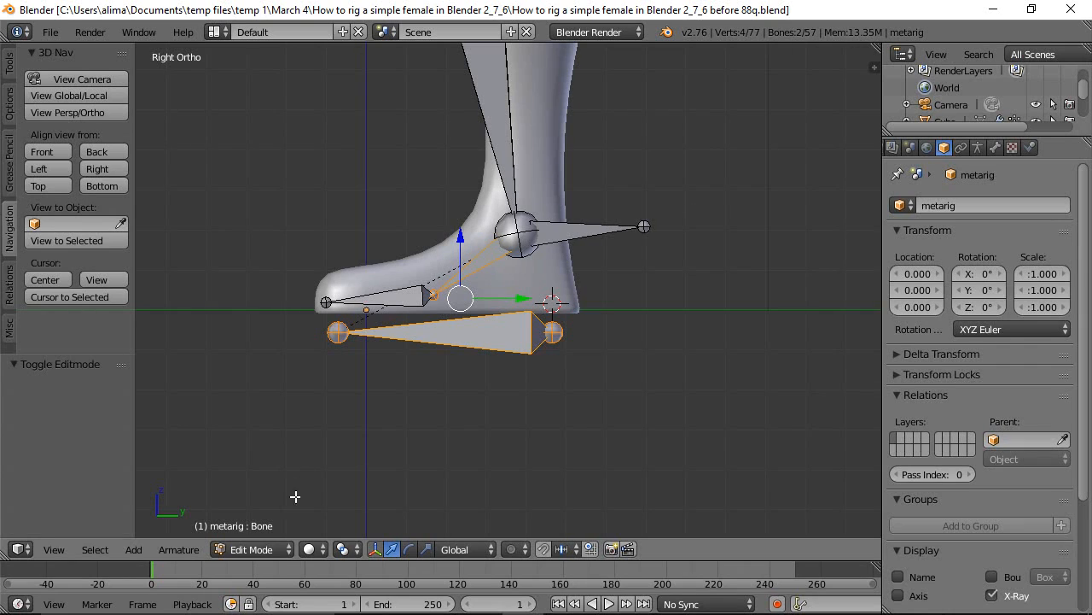
In Pose Mode, add a Copy Location constraint to foot.L with shin.L as its target.
{"action": "left_click", "coordinate": [278, 551]}
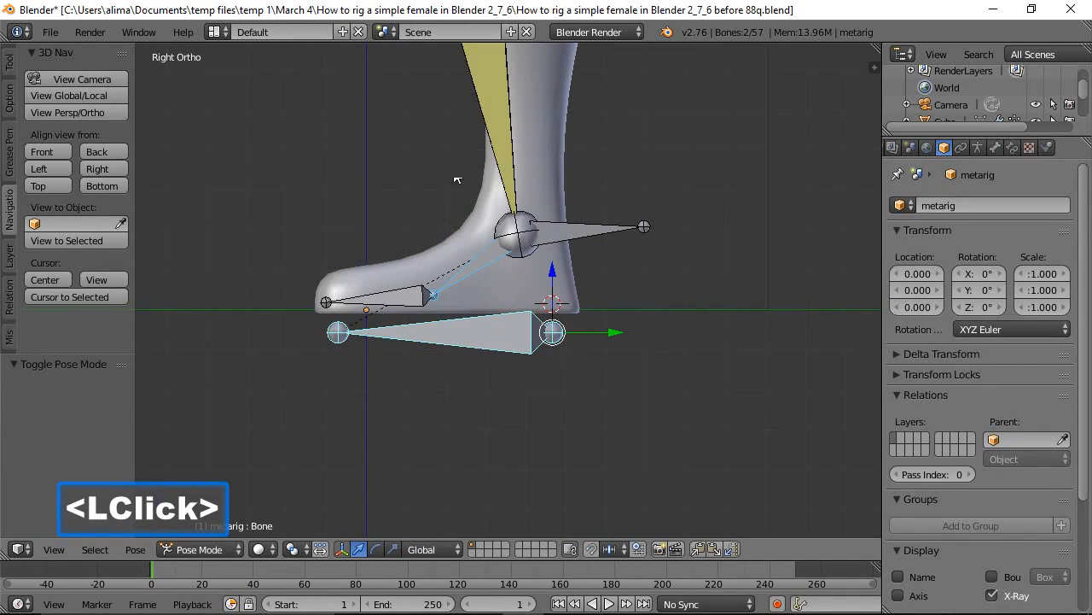
{"action": "left_click", "coordinate": [500, 127]}
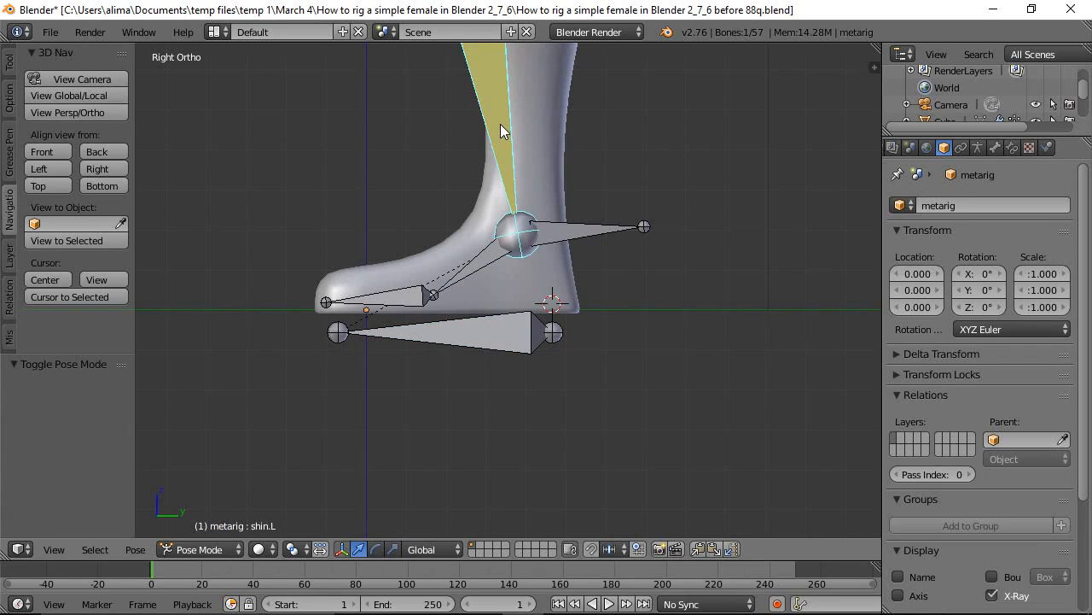
{"action": "left_click", "coordinate": [485, 256], "text": "shift"}
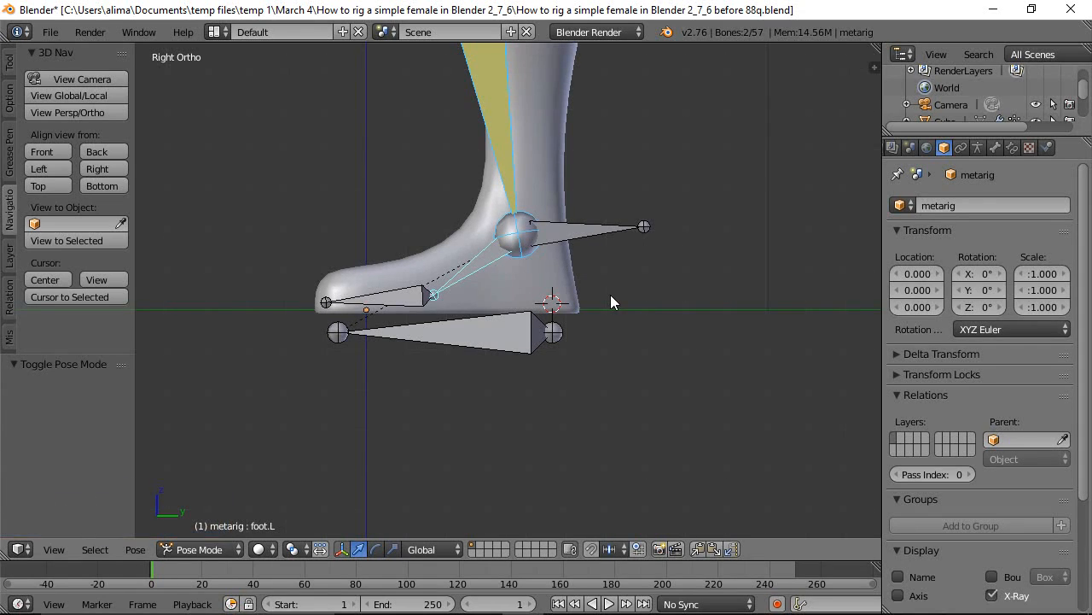
{"action": "key", "text": "ctrl"}
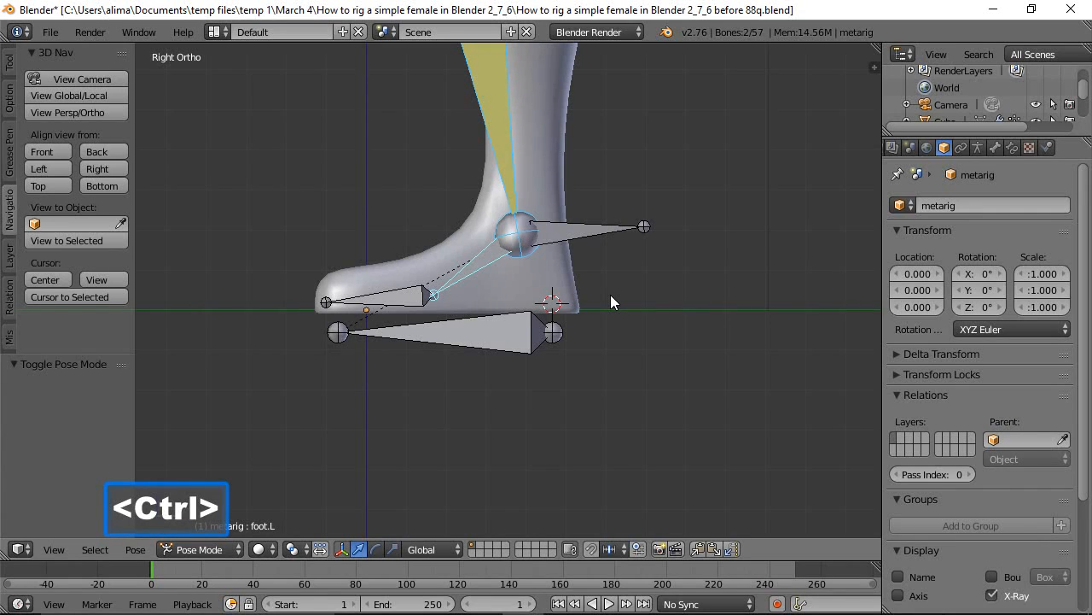
{"action": "key", "text": "ctrl+shift+c"}
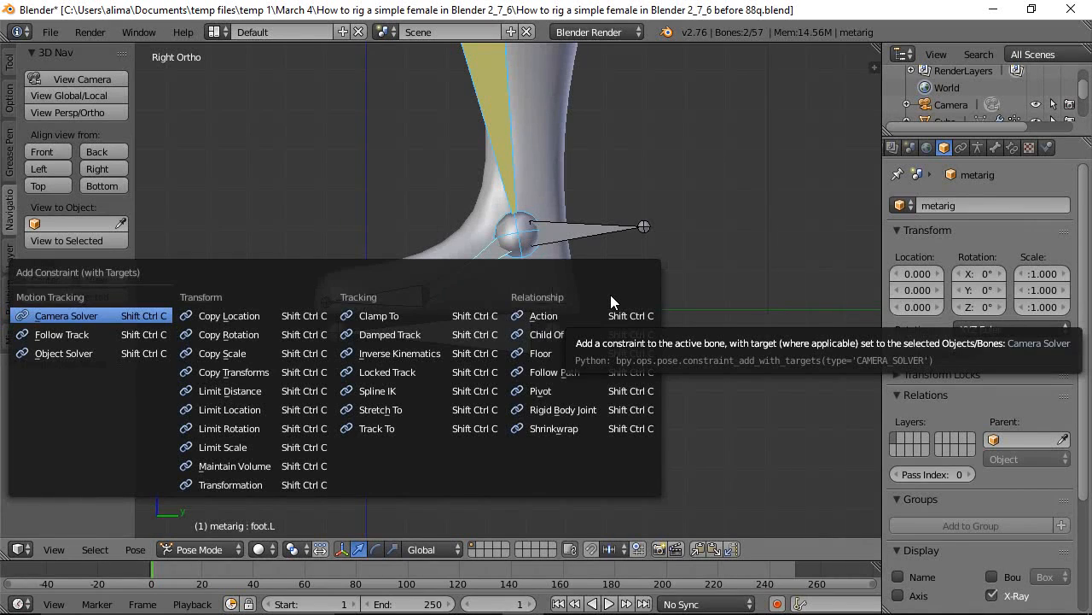
{"action": "left_click", "coordinate": [245, 318]}
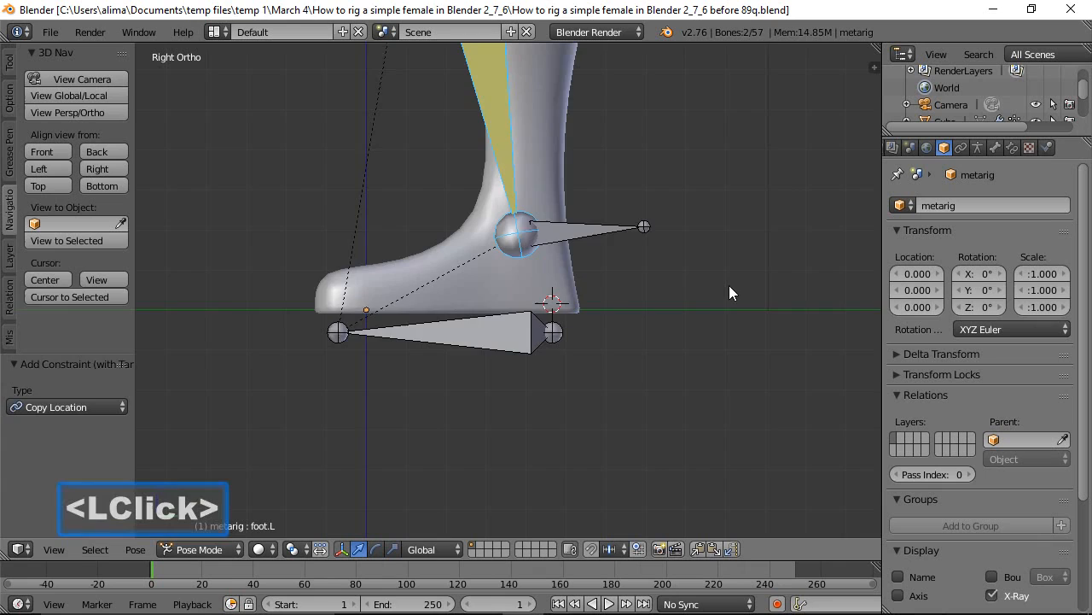
Set the Head/Tail value of foot.L's Copy Location constraint to 1.000.
{"action": "scroll", "coordinate": [728, 285], "scroll_direction": "down", "scroll_amount": 3}
{"action": "scroll", "coordinate": [729, 292], "scroll_direction": "down", "scroll_amount": 2}
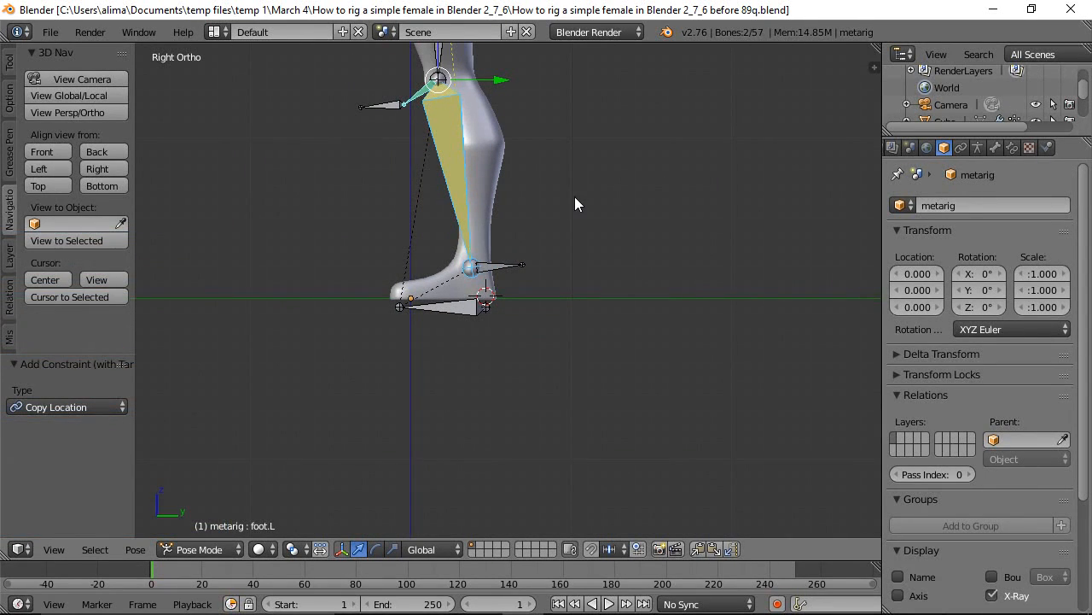
{"action": "left_click", "coordinate": [1011, 148]}
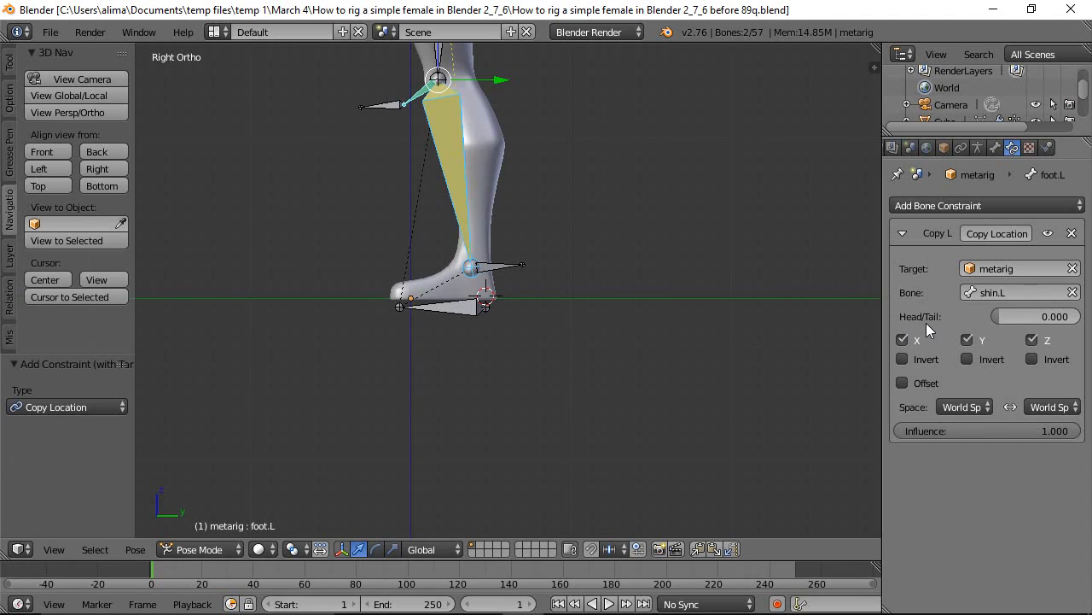
{"action": "left_click_drag", "start_coordinate": [998, 320], "coordinate": [1080, 317]}
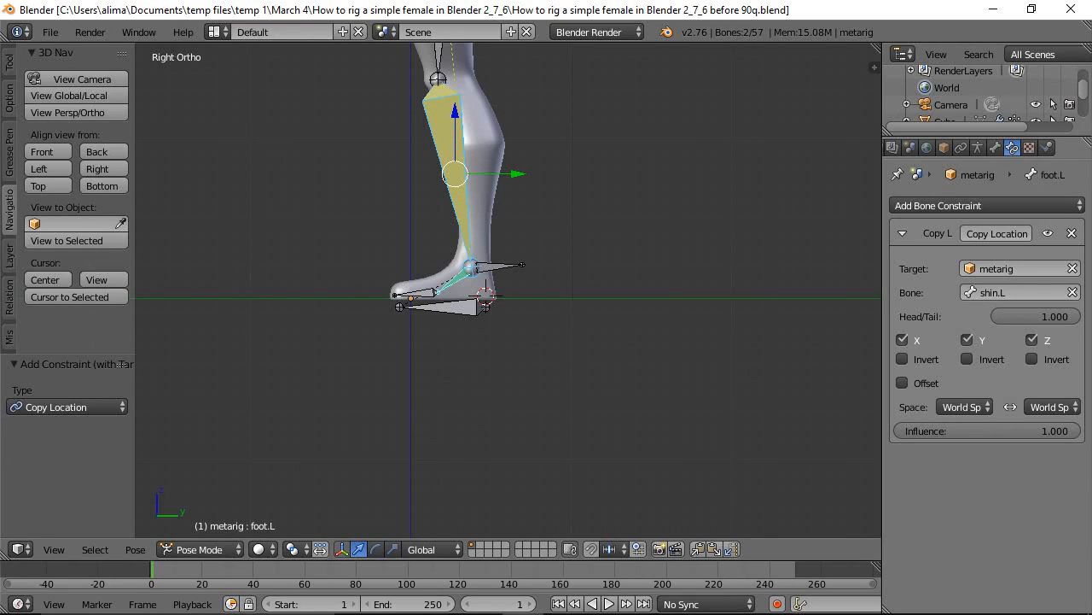
{"action": "left_click", "coordinate": [625, 171]}
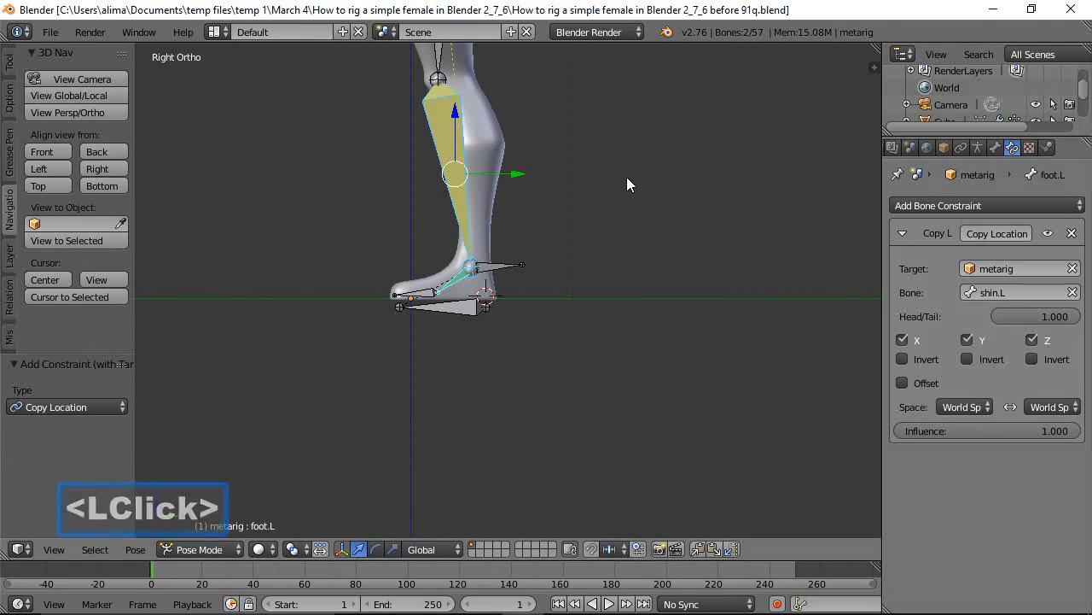
In Edit Mode, duplicate the foot.L and toe.L bones together, leaving the copies in place.
{"action": "key", "text": "a"}
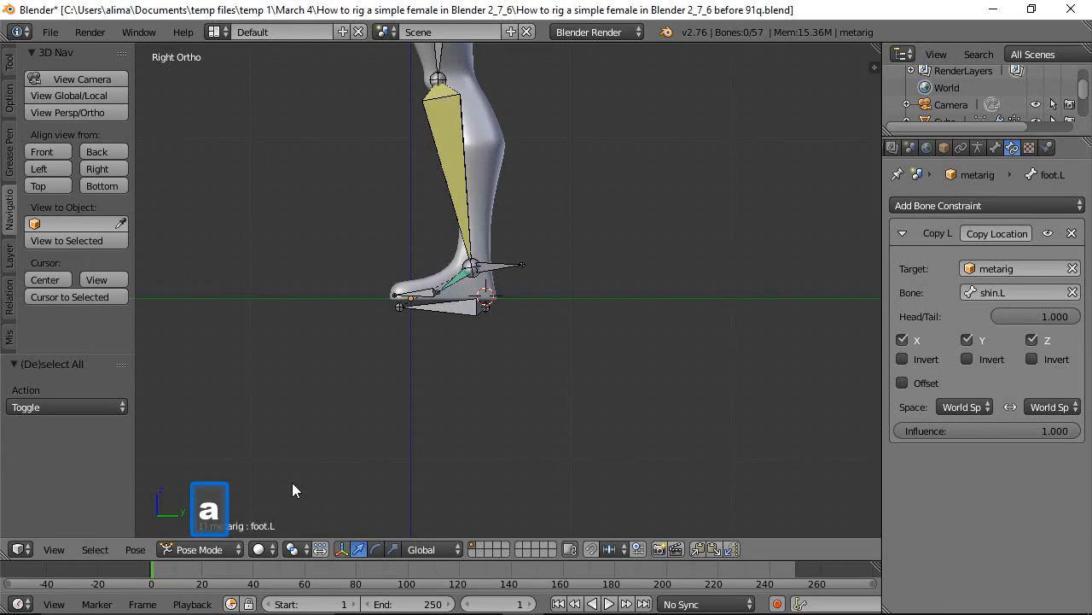
{"action": "left_click", "coordinate": [237, 549]}
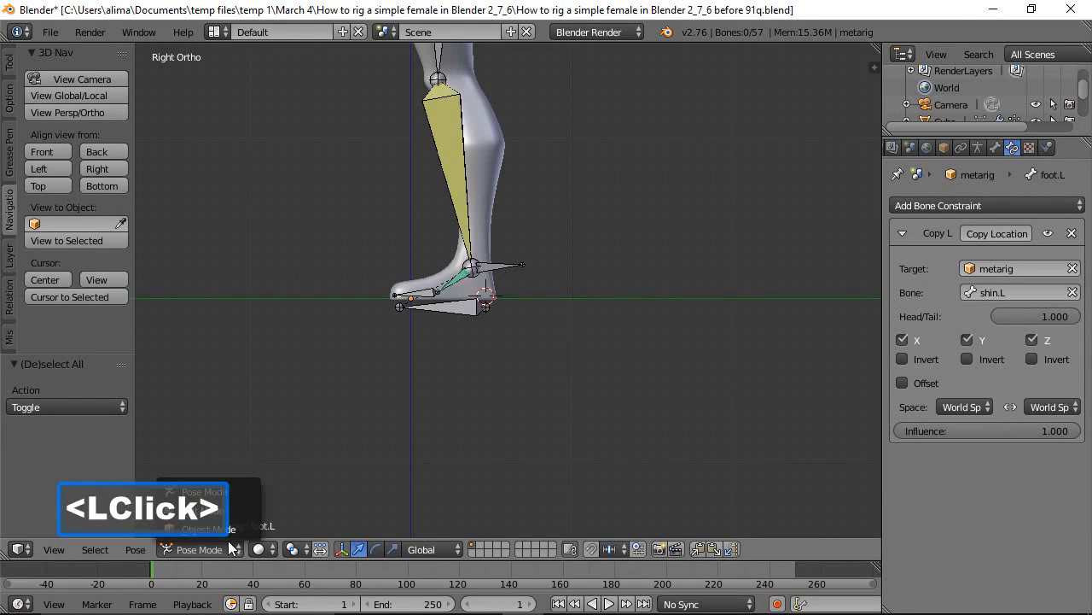
{"action": "left_click", "coordinate": [202, 508]}
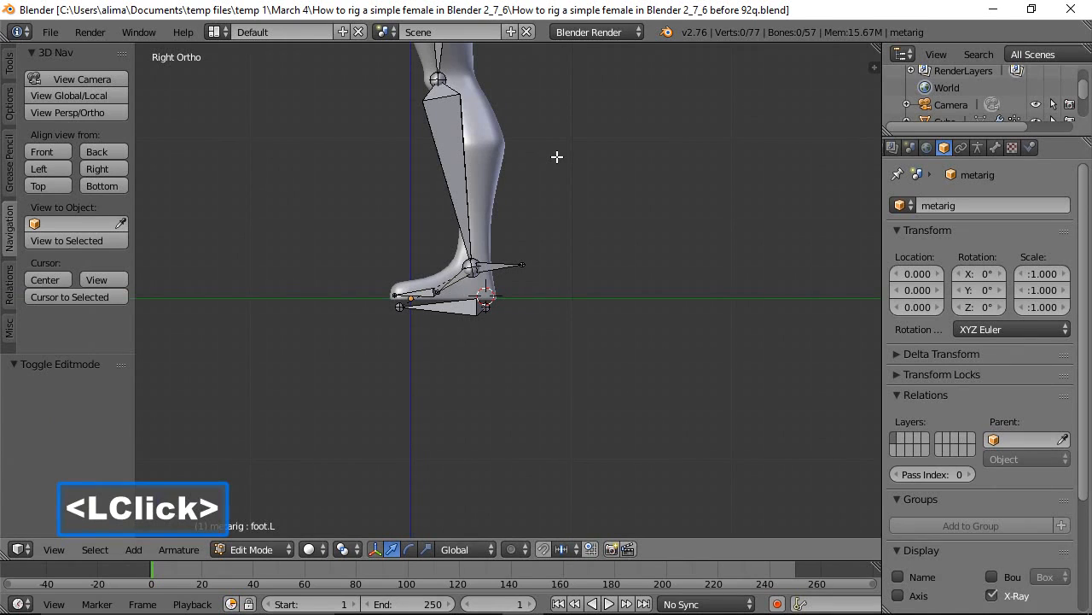
{"action": "key", "text": "b"}
{"action": "left_click_drag", "start_coordinate": [364, 201], "coordinate": [553, 335]}
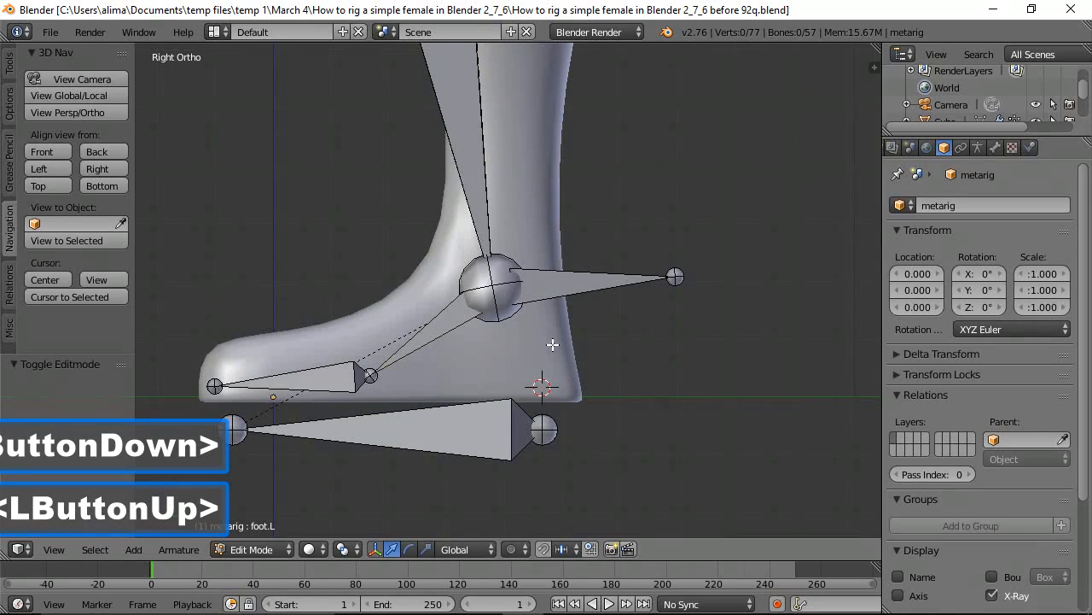
{"action": "left_click", "coordinate": [450, 322]}
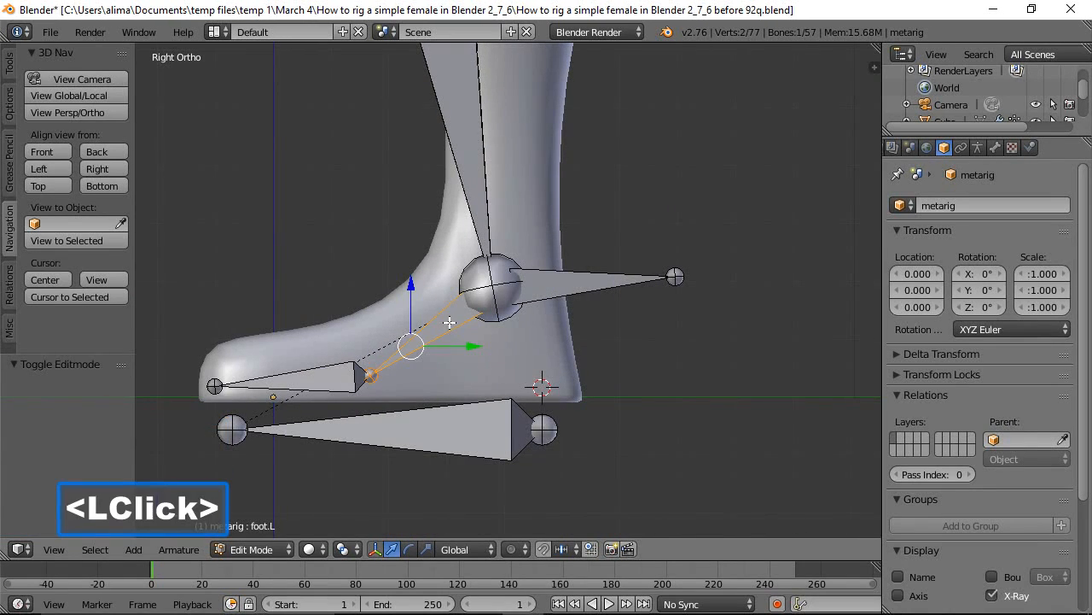
{"action": "left_click", "coordinate": [339, 377], "text": "shift"}
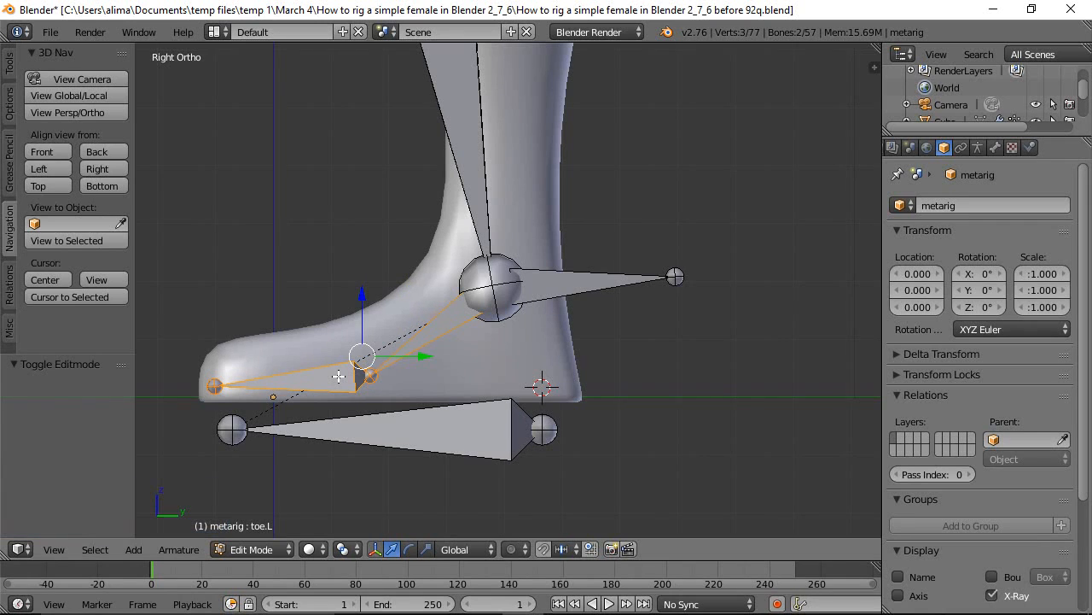
{"action": "key", "text": "shift+d"}
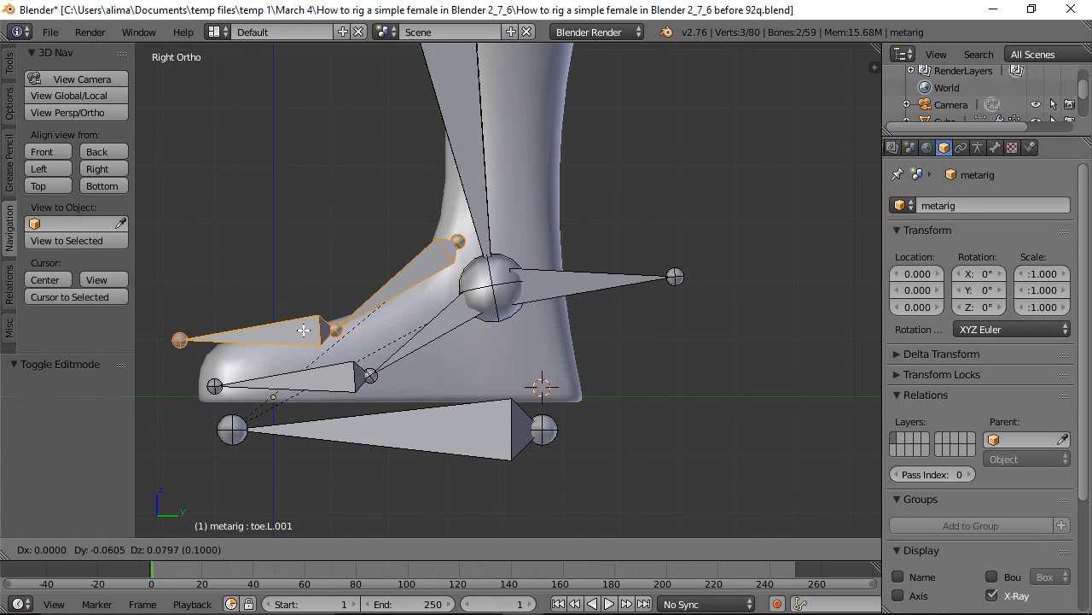
{"action": "right_click", "coordinate": [304, 329]}
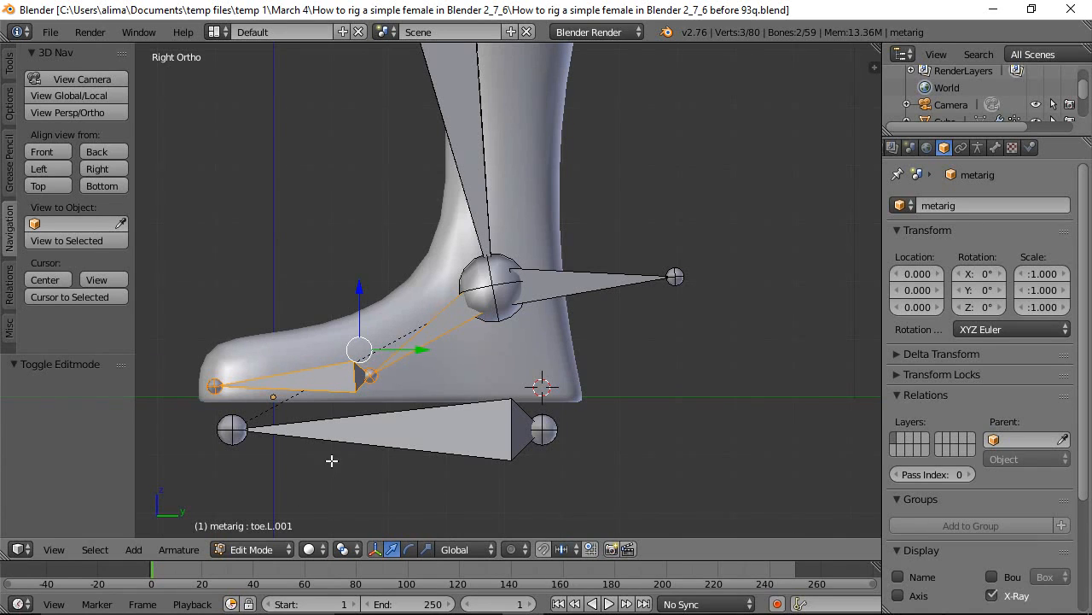
Rename the duplicated foot bone foot.L.001 as foot_roll.l.
{"action": "middle_click_drag", "start_coordinate": [316, 385], "coordinate": [378, 412]}
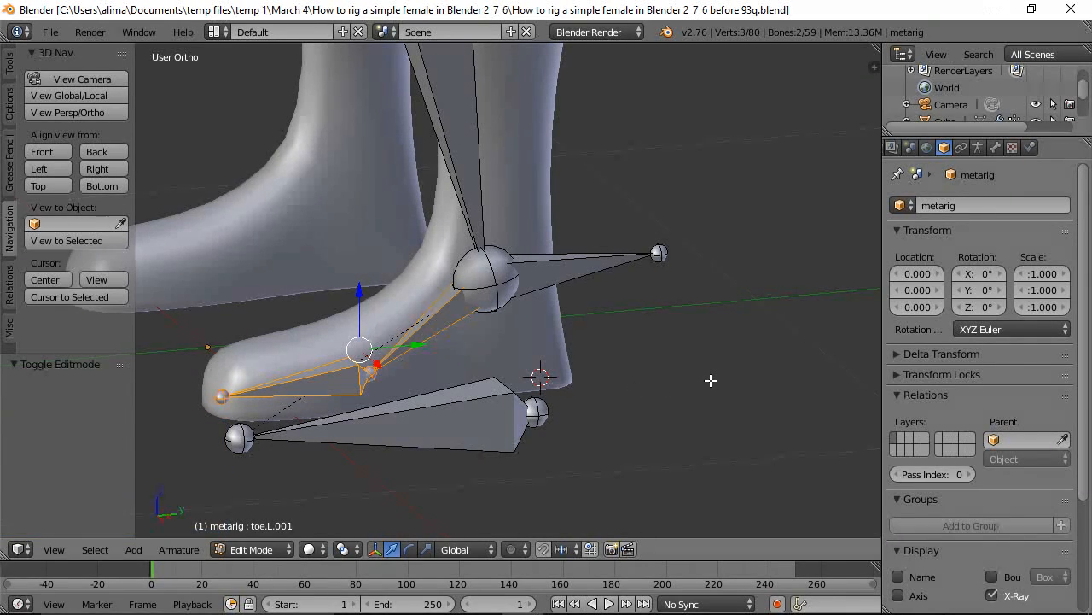
{"action": "key", "text": "n"}
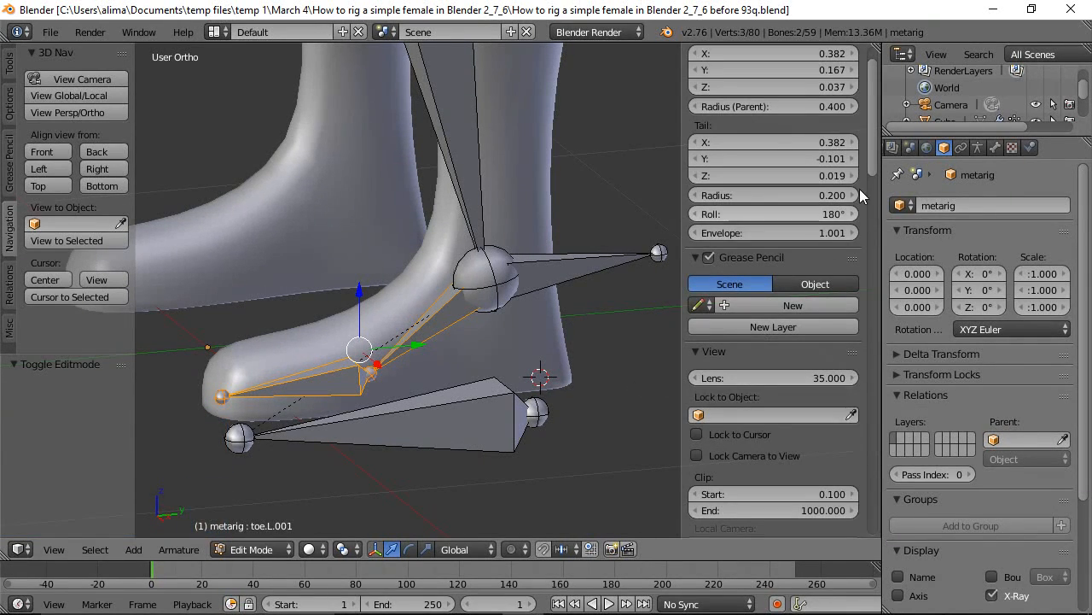
{"action": "left_click_drag", "start_coordinate": [873, 134], "coordinate": [865, 230]}
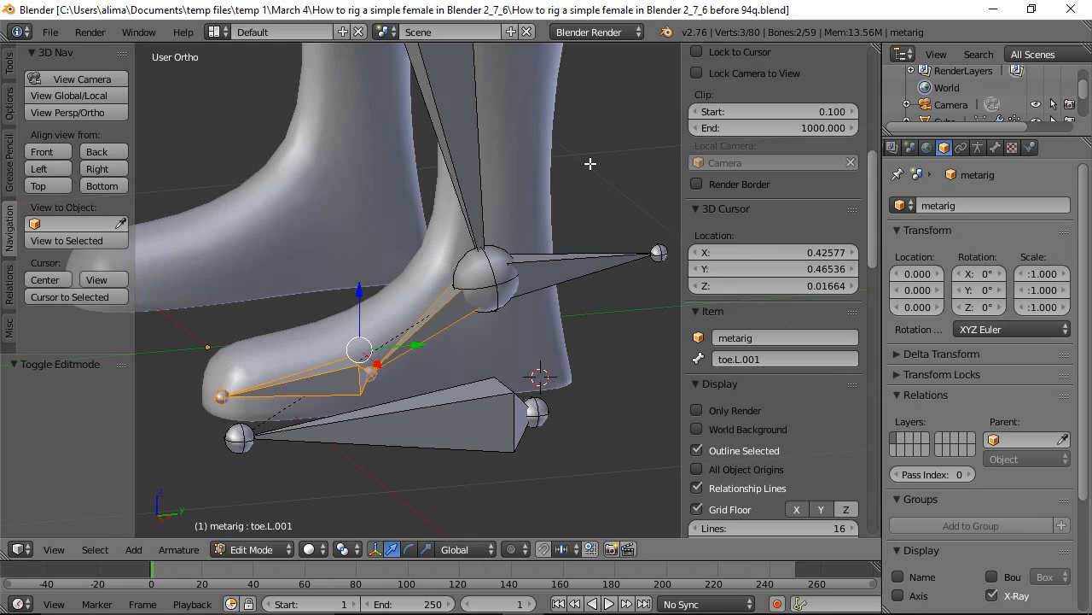
{"action": "left_click", "coordinate": [451, 311]}
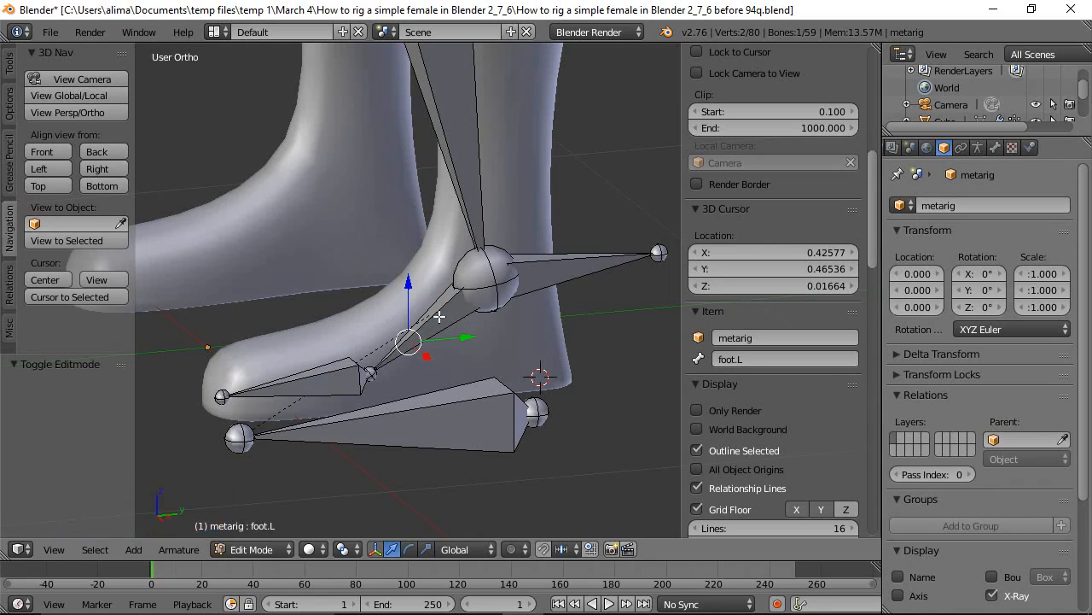
{"action": "left_click", "coordinate": [439, 315]}
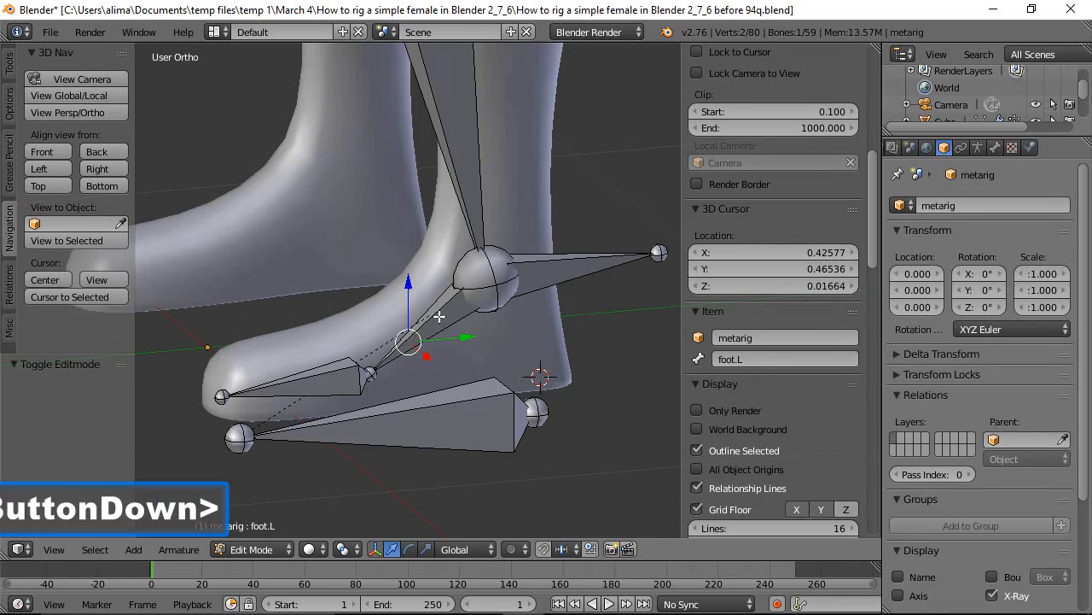
{"action": "left_click", "coordinate": [771, 358]}
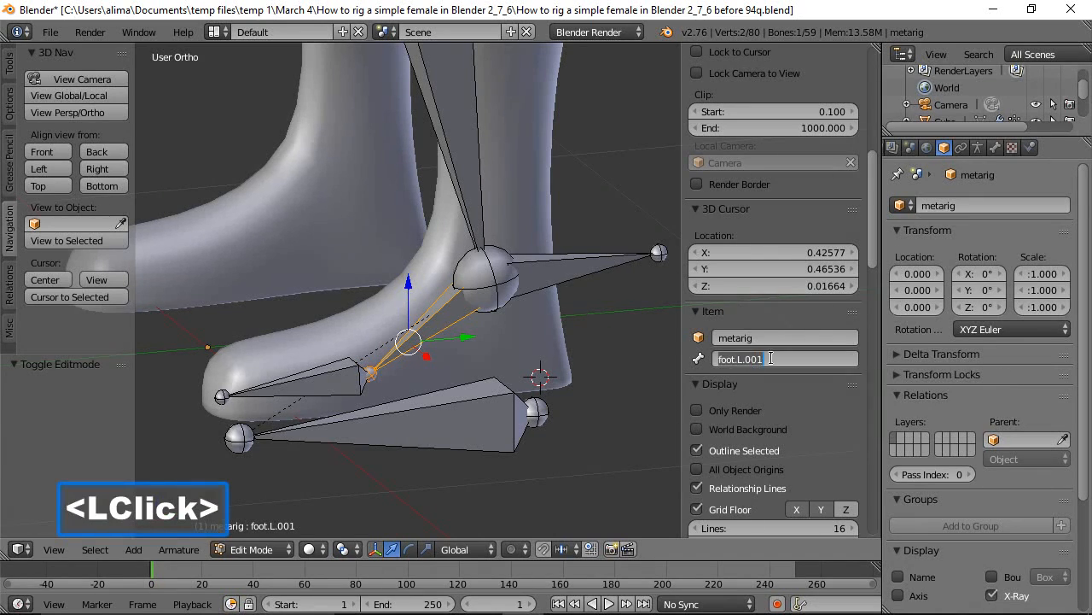
{"action": "double_click", "coordinate": [772, 359]}
{"action": "key", "text": "BackSpace"}
{"action": "key", "text": "BackSpace"}
{"action": "key", "text": "BackSpace"}
{"action": "key", "text": "BackSpace"}
{"action": "key", "text": "BackSpace"}
{"action": "key", "text": "BackSpace"}
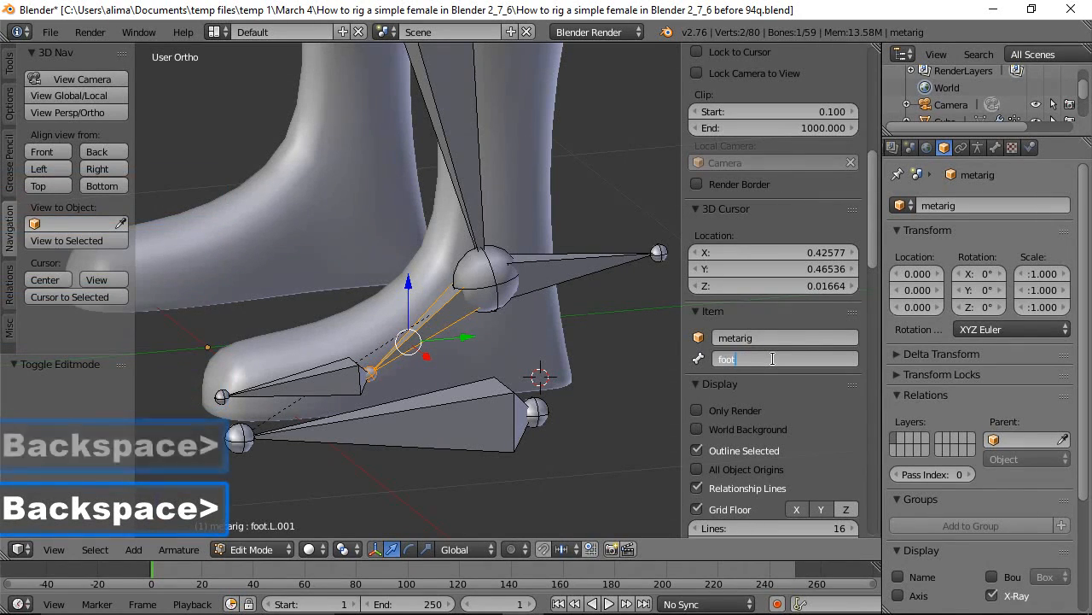
{"action": "type", "text": "_roll.l"}
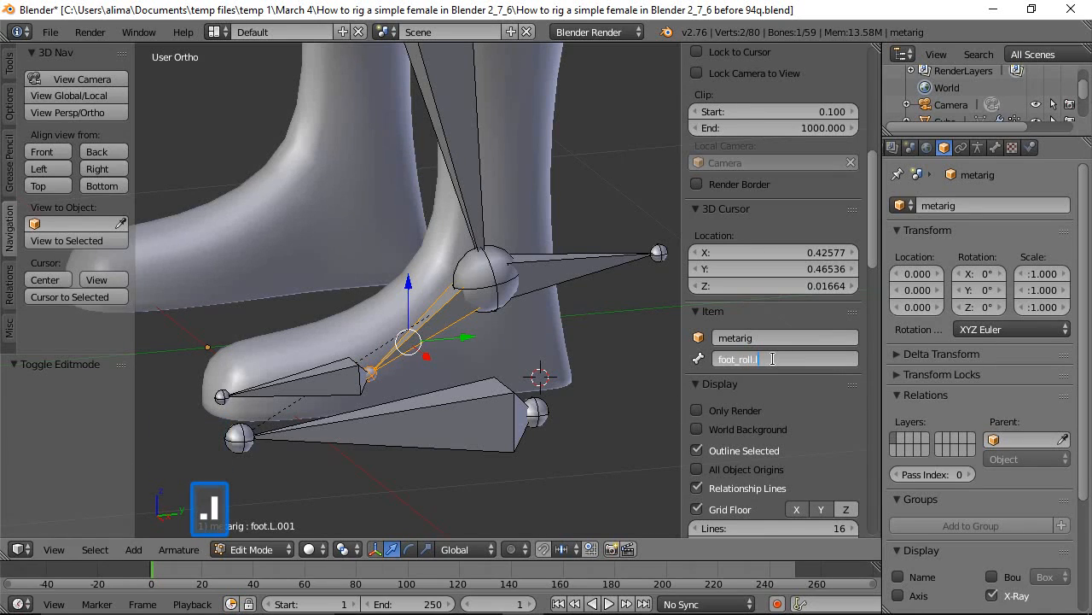
{"action": "key", "text": "Return"}
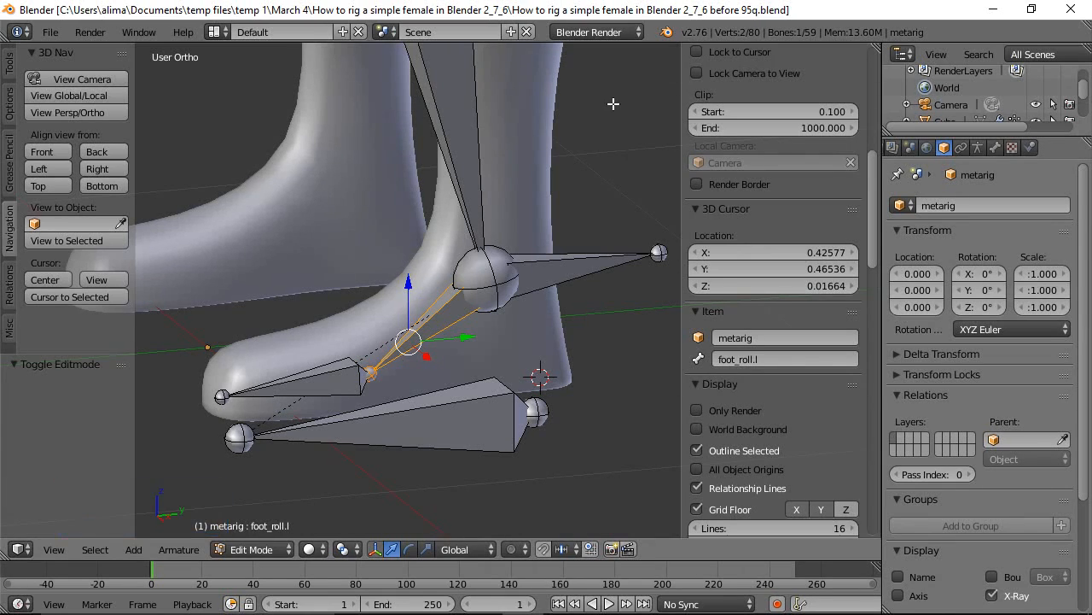
Rename the duplicated toe bone toe.L.001 as toe_control.l.
{"action": "left_click", "coordinate": [332, 380]}
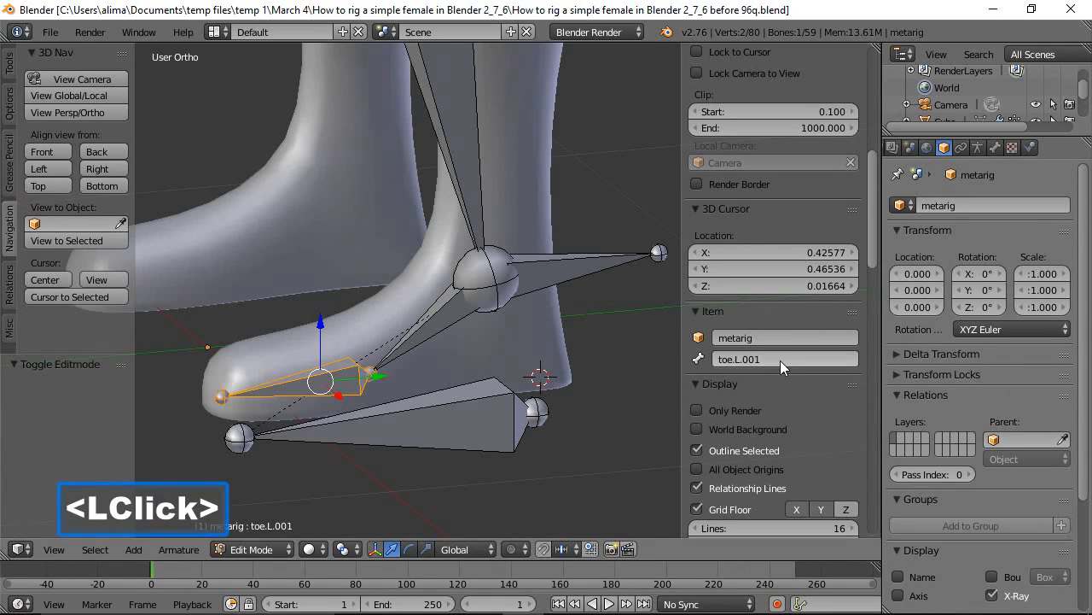
{"action": "left_click", "coordinate": [778, 357]}
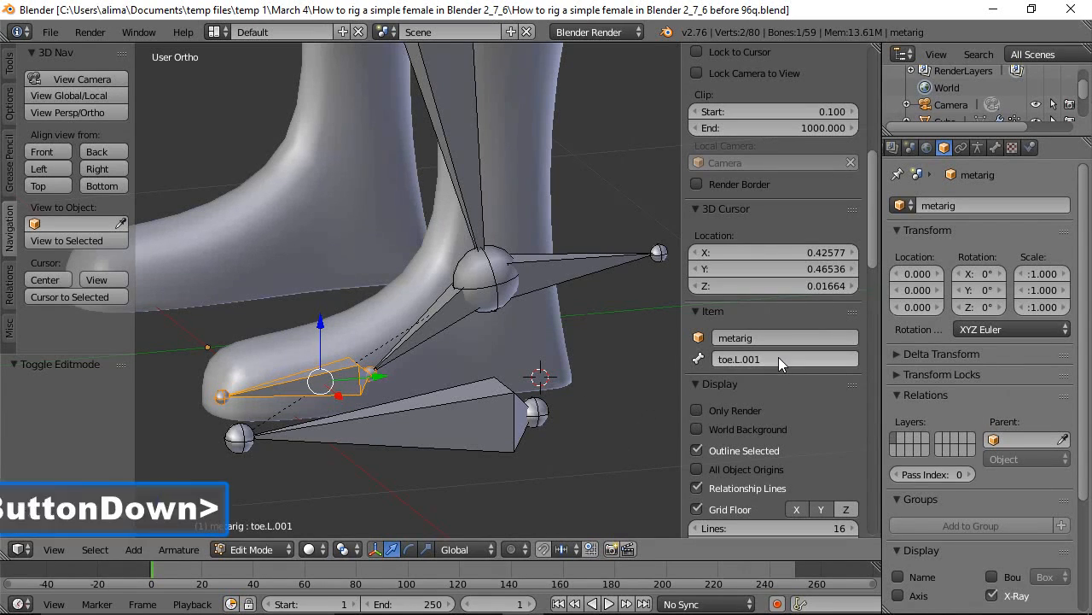
{"action": "left_click", "coordinate": [776, 358]}
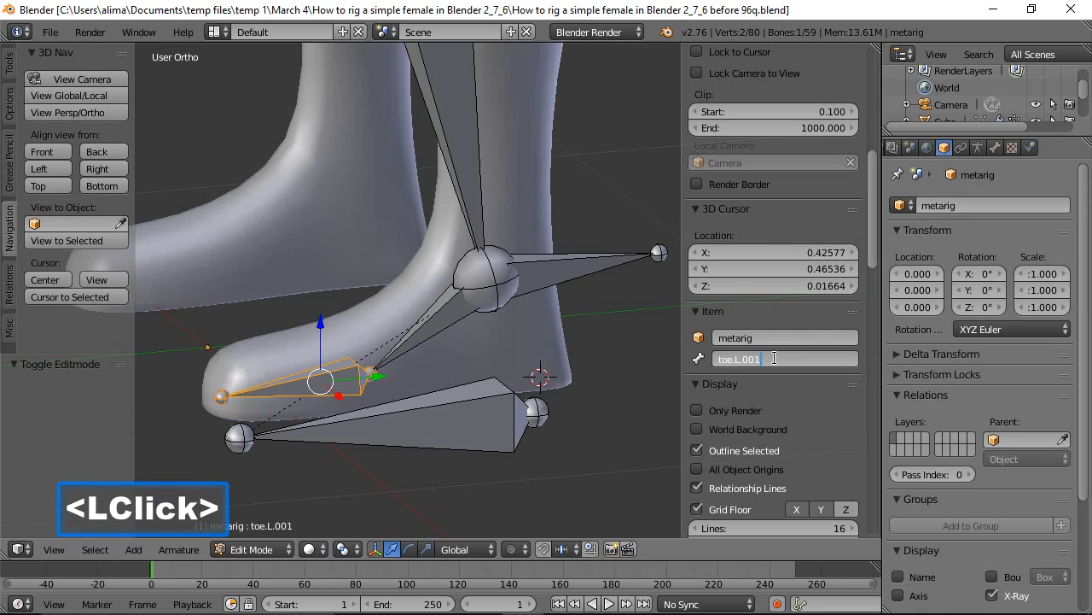
{"action": "key", "text": "BackSpace"}
{"action": "key", "text": "BackSpace"}
{"action": "key", "text": "BackSpace"}
{"action": "key", "text": "BackSpace"}
{"action": "key", "text": "BackSpace"}
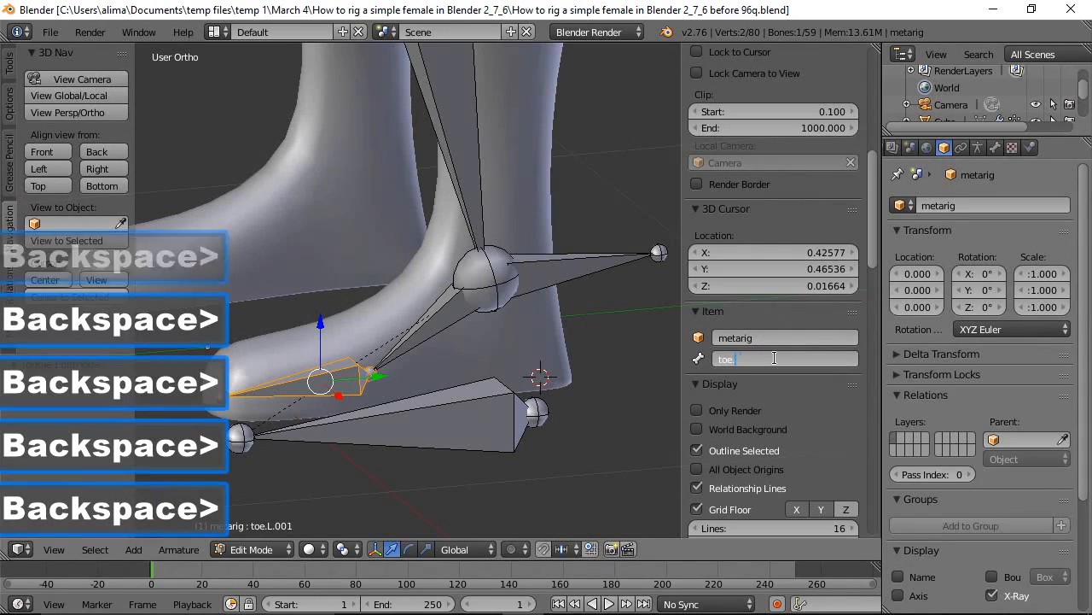
{"action": "key", "text": "BackSpace"}
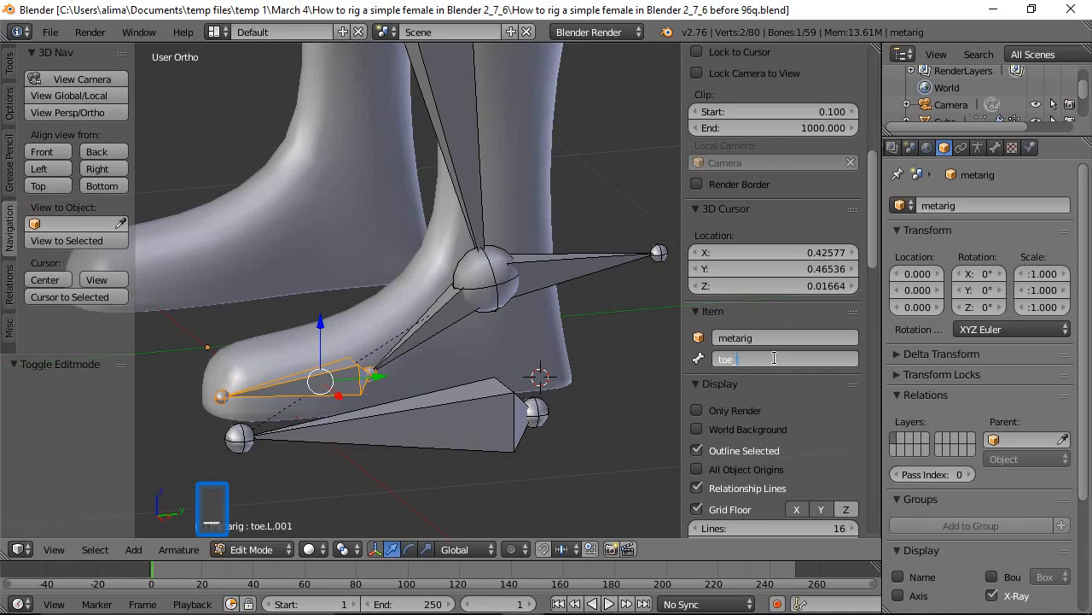
{"action": "type", "text": "c"}
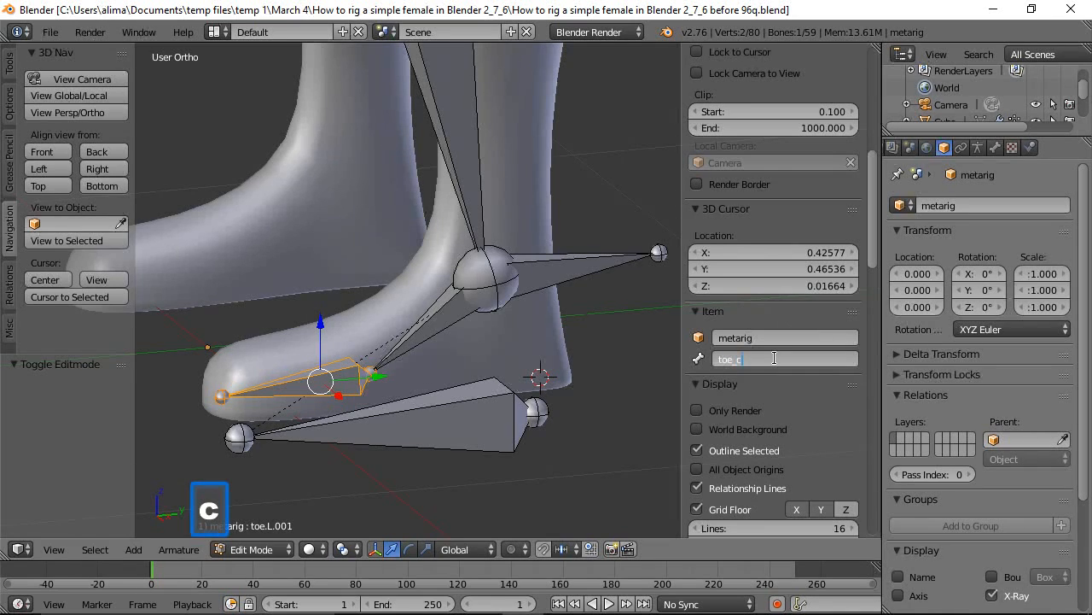
{"action": "type", "text": "on"}
{"action": "type", "text": "trol"}
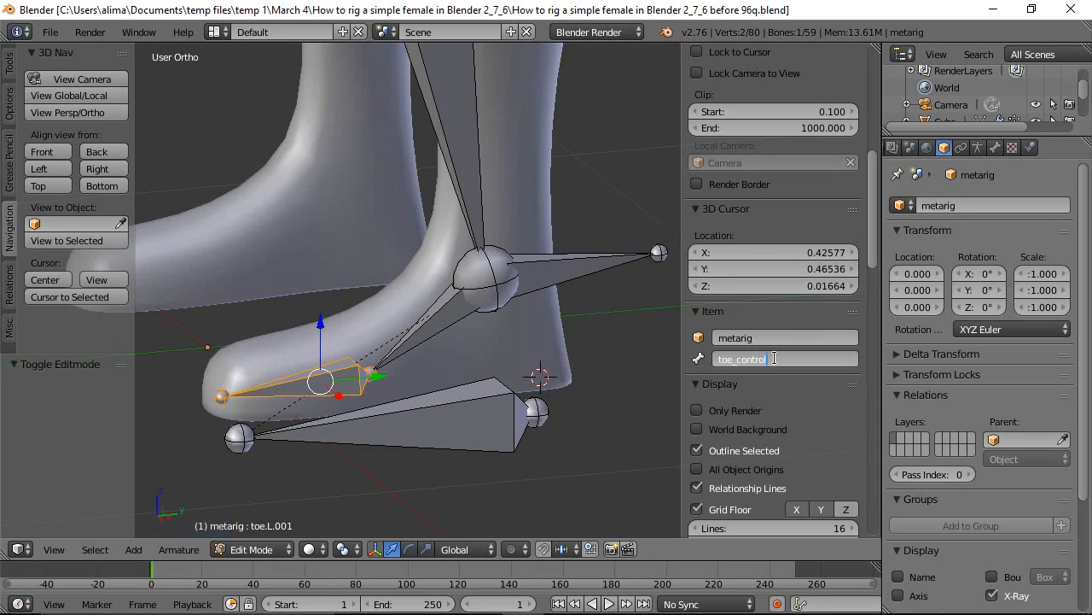
{"action": "type", "text": ".l"}
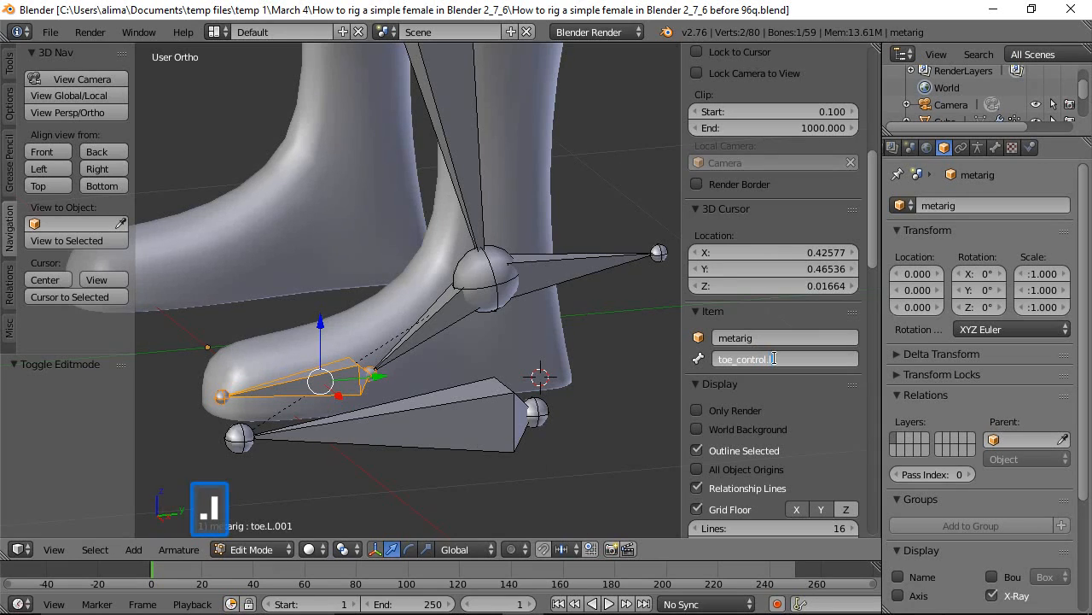
{"action": "key", "text": "Return"}
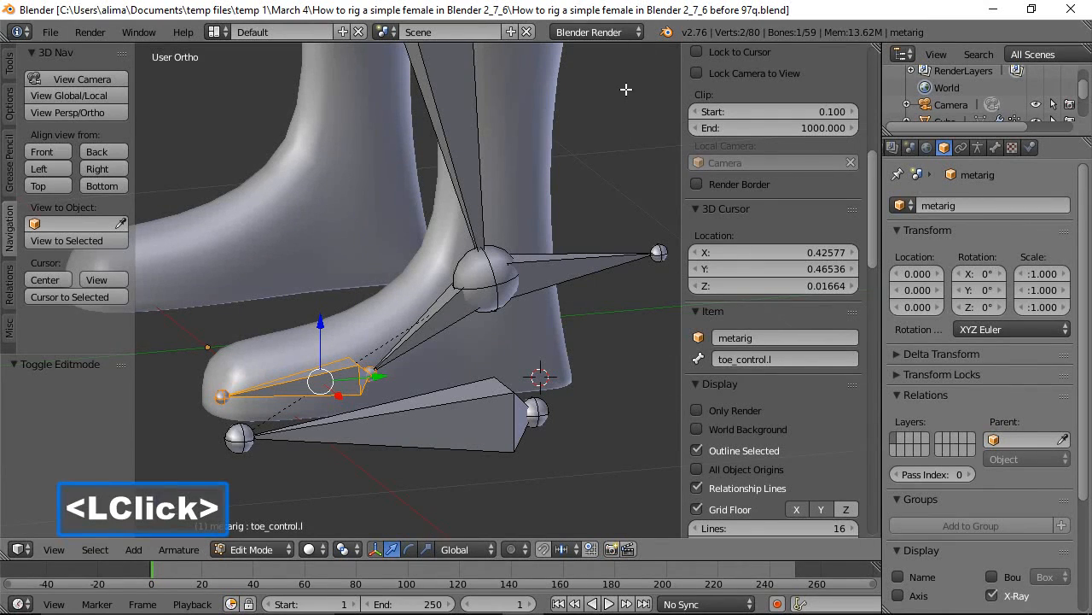
In Pose Mode, rotate foot_roll.l about -10.87° around the global X axis and delete its Copy Location constraint.
{"action": "left_click", "coordinate": [450, 314]}
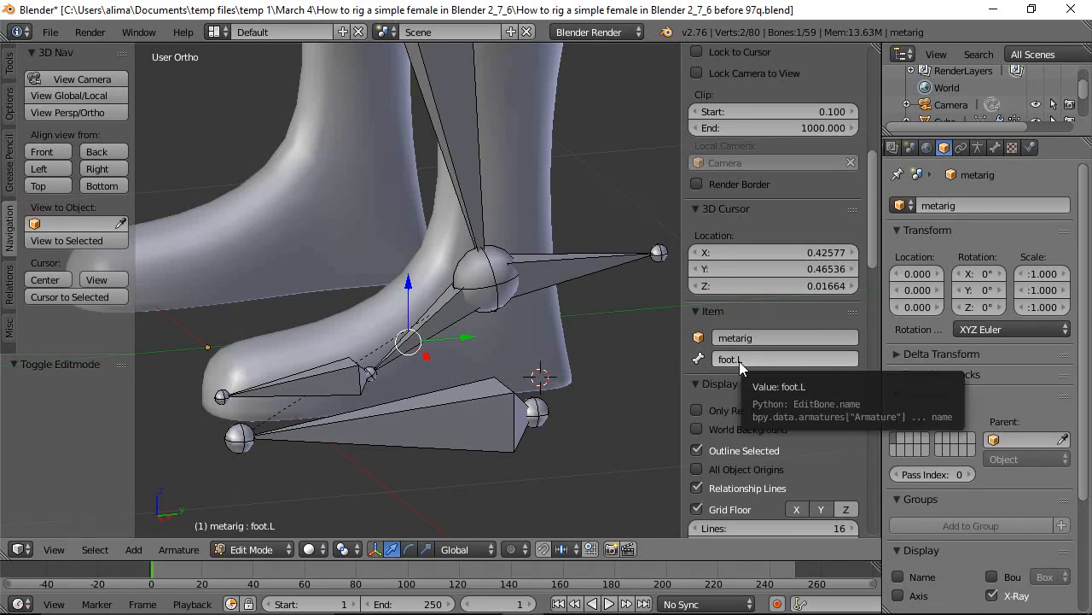
{"action": "left_click", "coordinate": [446, 317]}
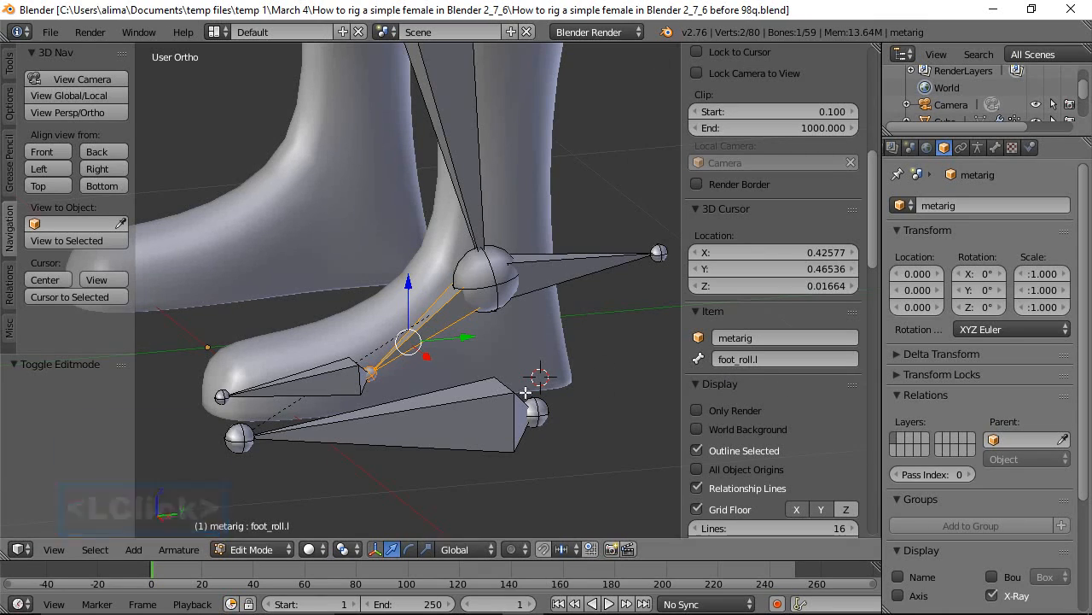
{"action": "left_click", "coordinate": [290, 548]}
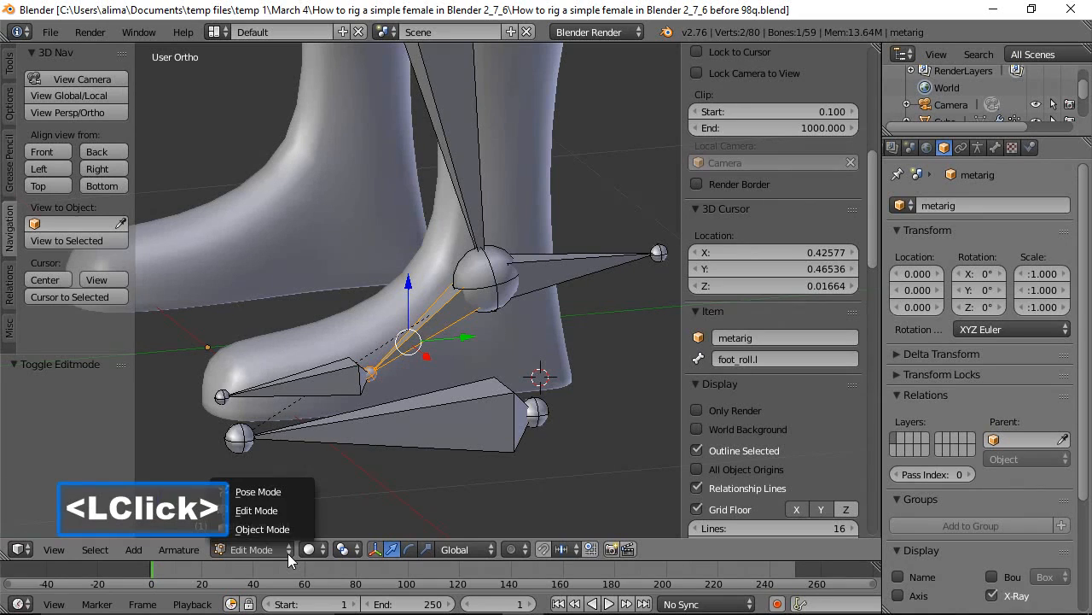
{"action": "left_click", "coordinate": [265, 493]}
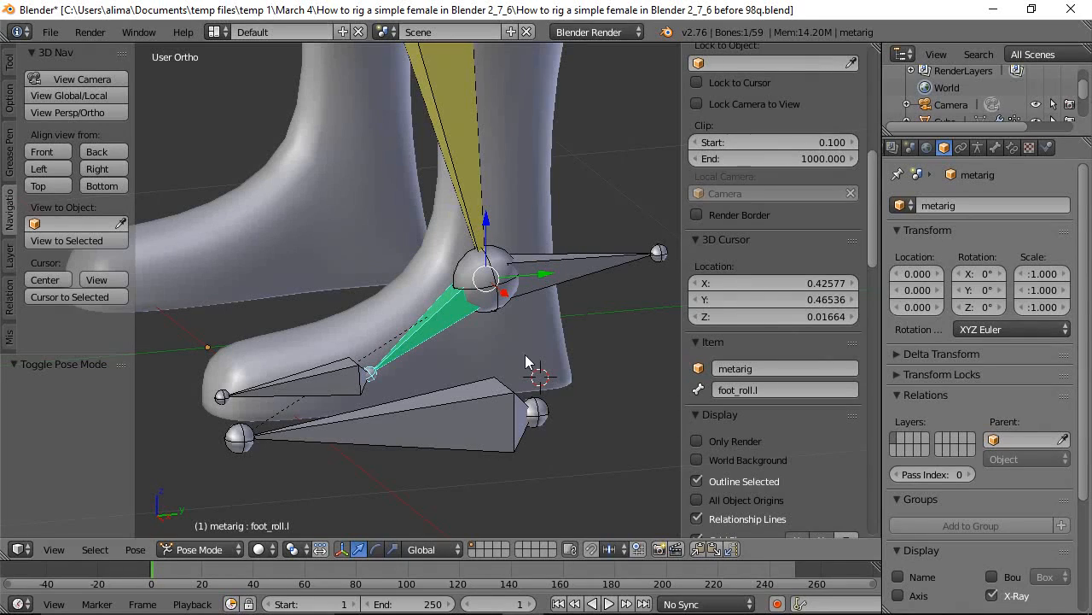
{"action": "key", "text": "r"}
{"action": "key", "text": "x"}
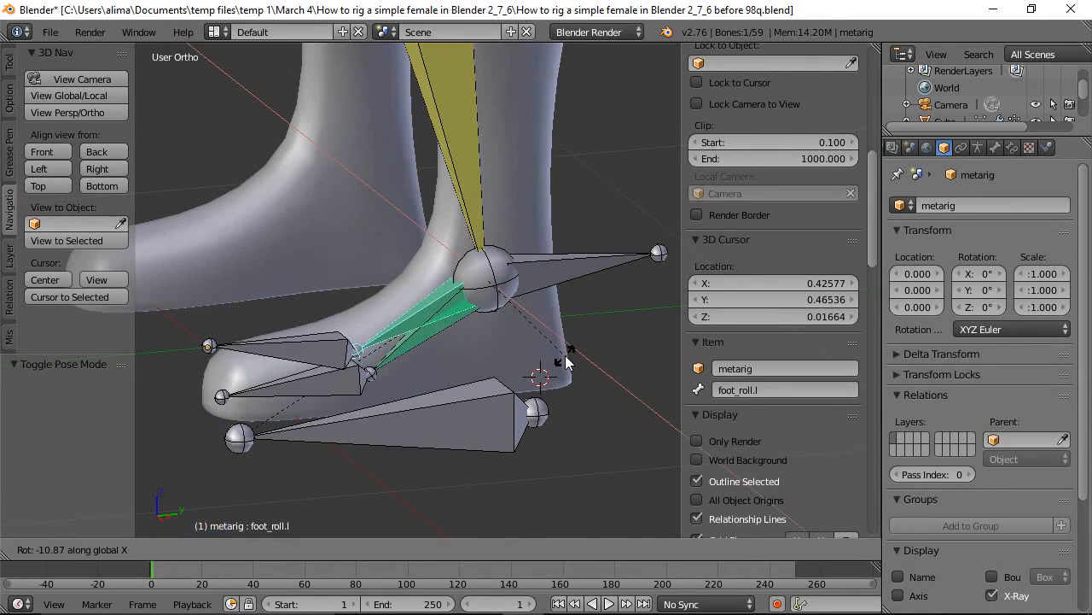
{"action": "left_click", "coordinate": [566, 362]}
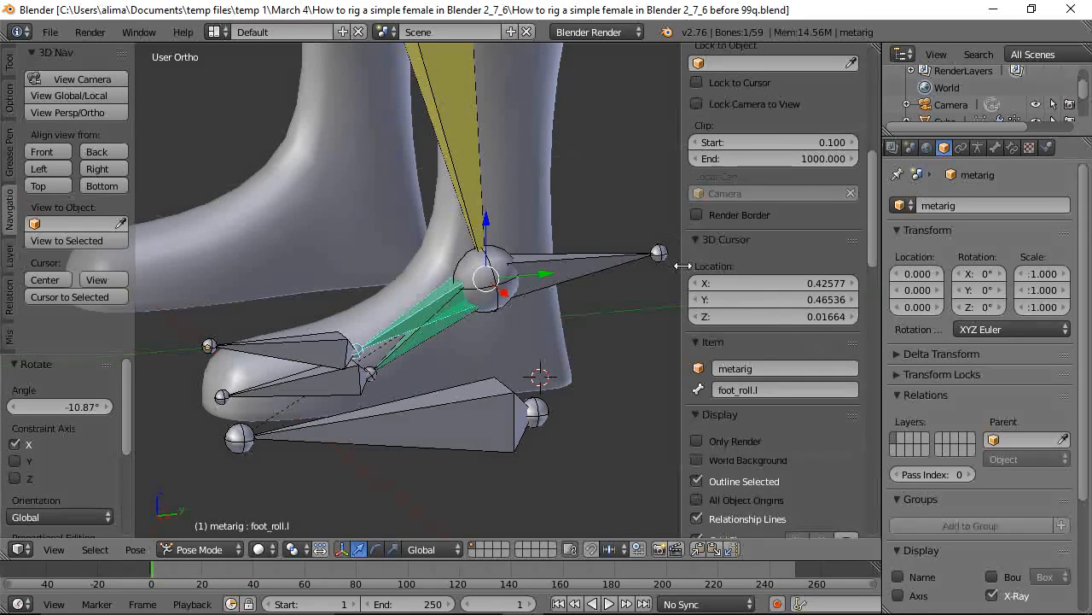
{"action": "left_click", "coordinate": [1013, 148]}
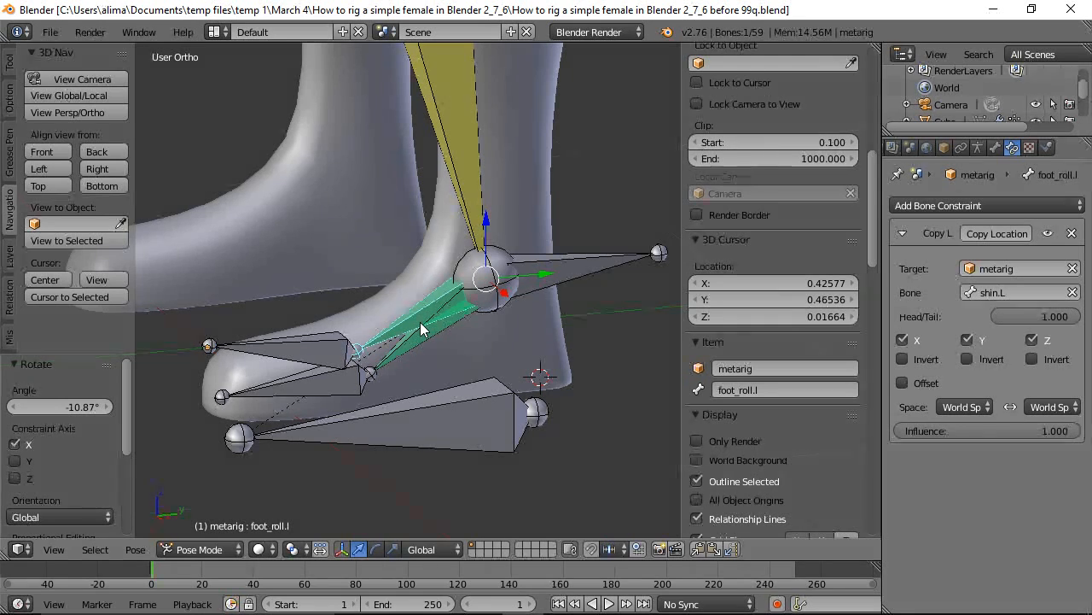
{"action": "left_click", "coordinate": [1072, 233]}
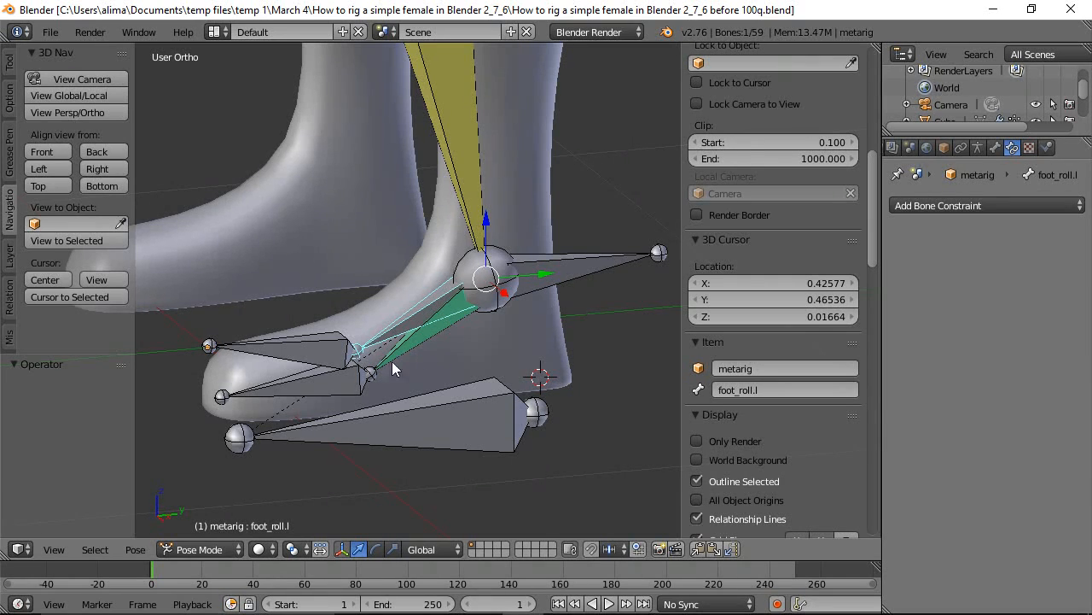
In Edit Mode, parent toe_control.l to the large control bone below the foot with Keep Offset, and return to Pose Mode.
{"action": "left_click", "coordinate": [307, 350]}
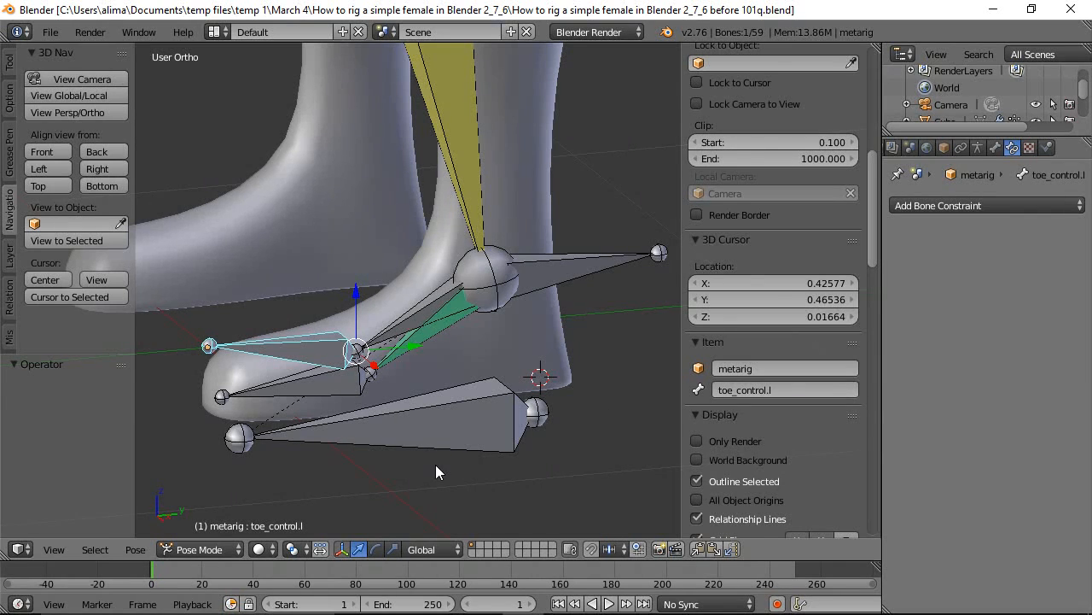
{"action": "left_click", "coordinate": [236, 549]}
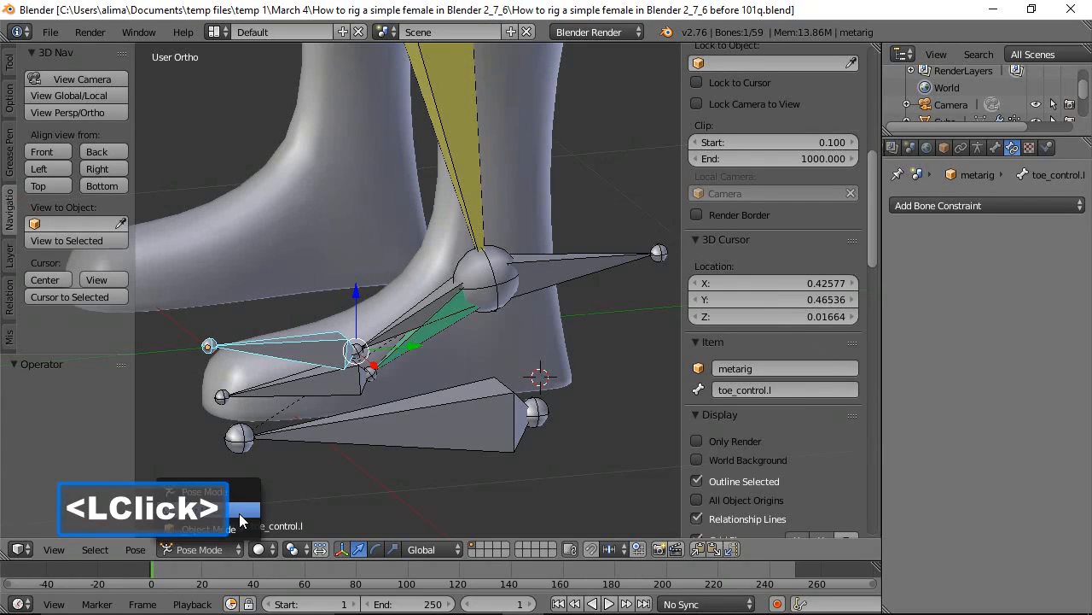
{"action": "left_click", "coordinate": [239, 512]}
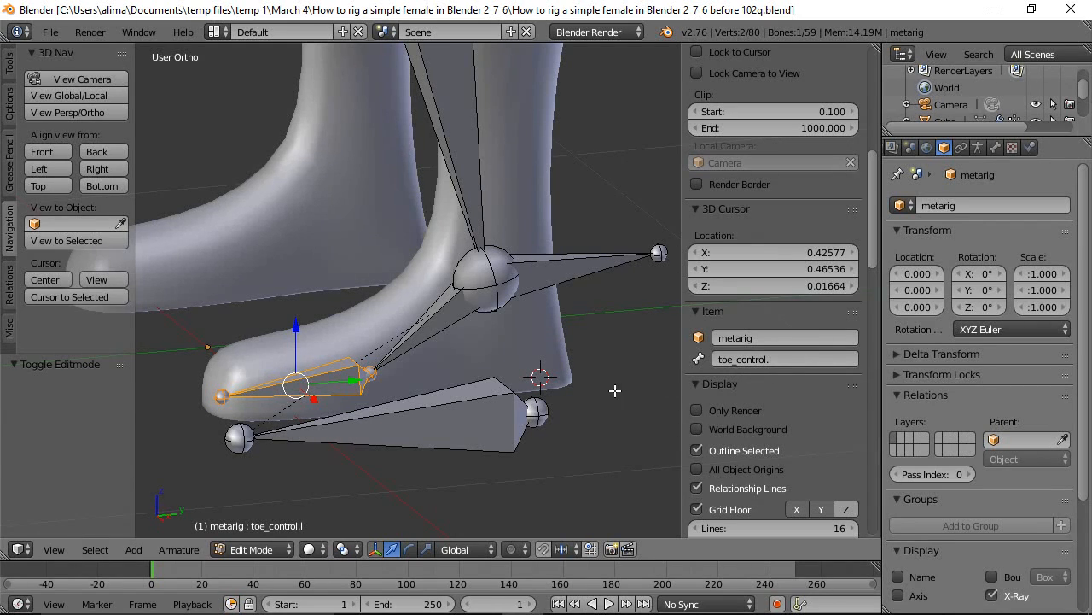
{"action": "left_click", "coordinate": [450, 424], "text": "shift"}
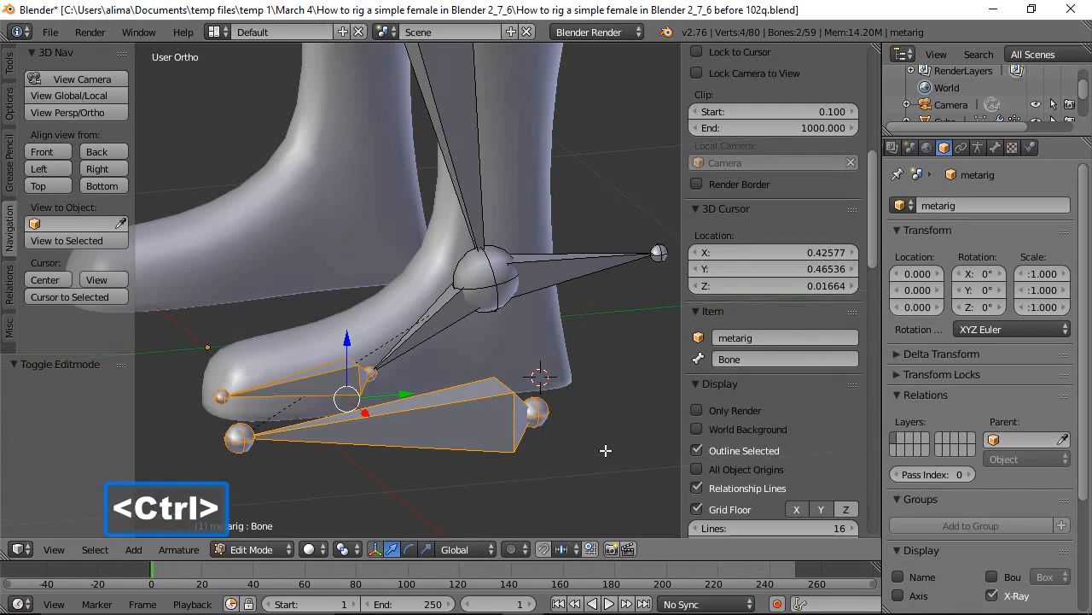
{"action": "key", "text": "ctrl+p"}
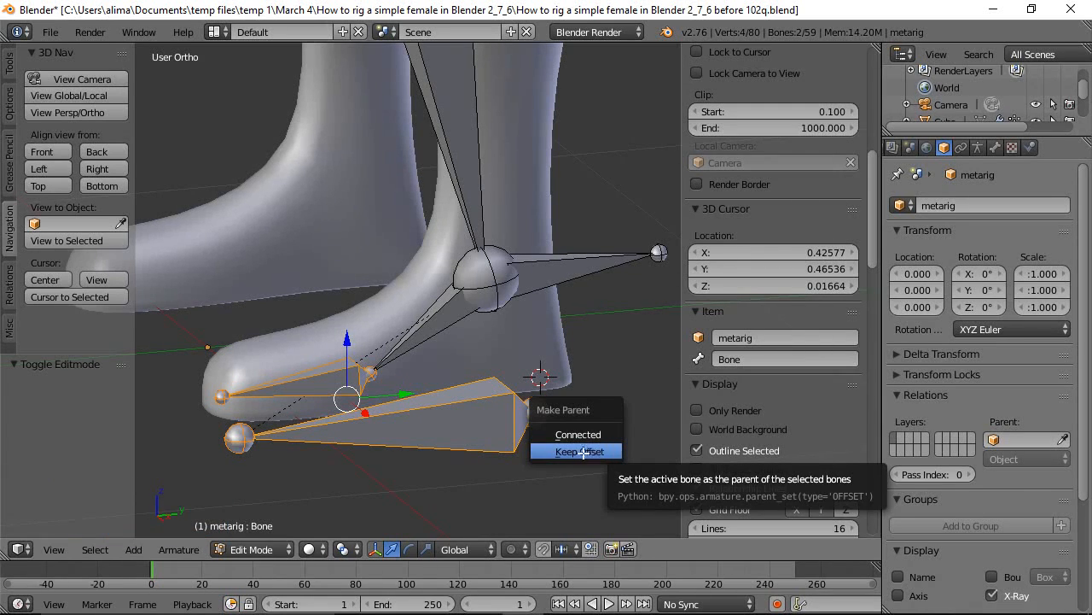
{"action": "left_click", "coordinate": [582, 451]}
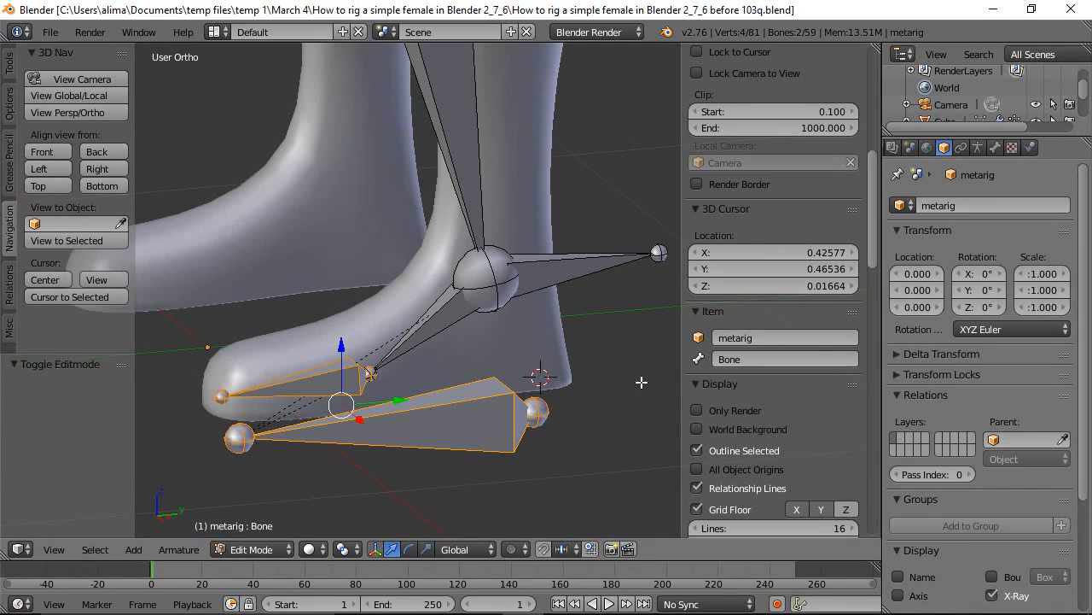
{"action": "key", "text": "a"}
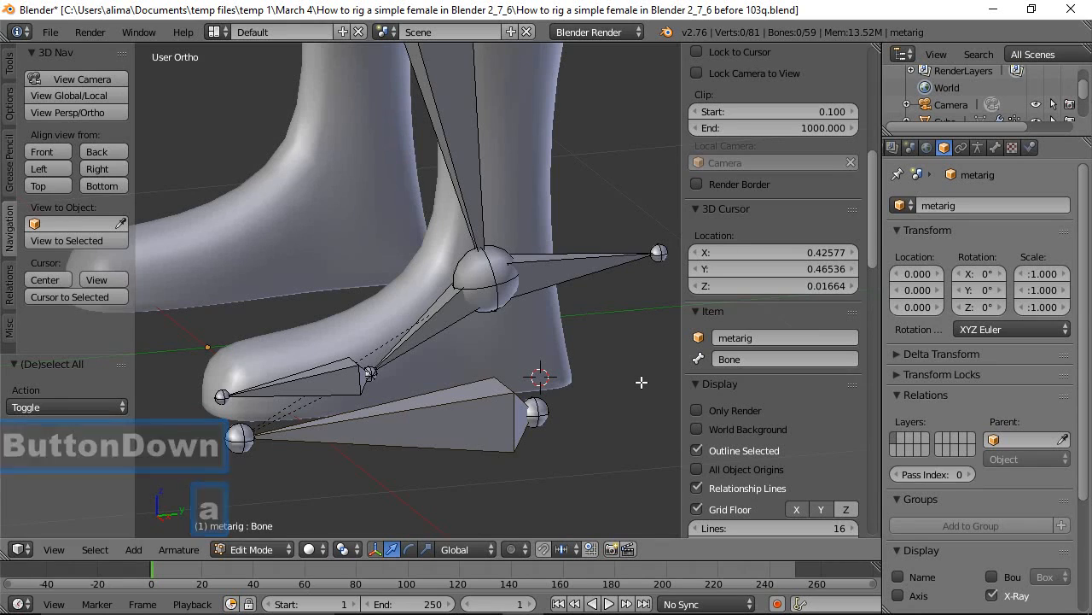
{"action": "left_click", "coordinate": [289, 551]}
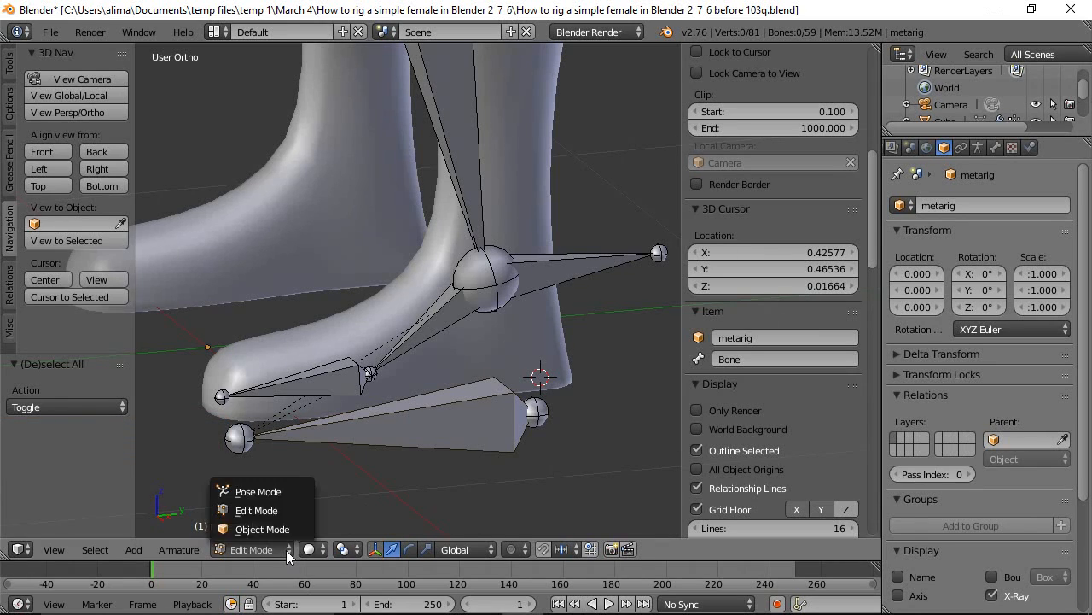
{"action": "left_click", "coordinate": [269, 494]}
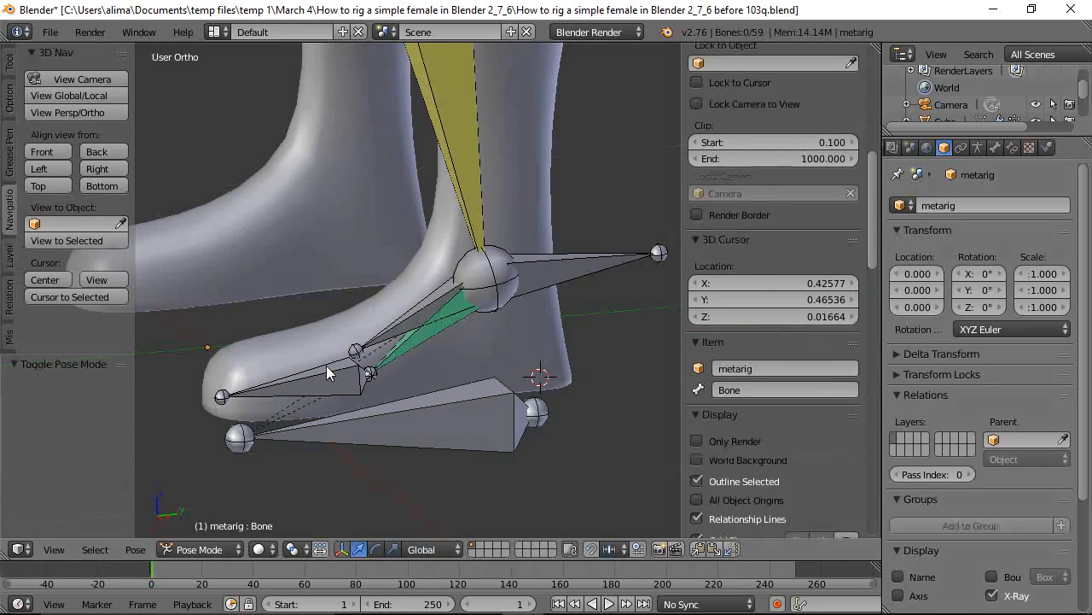
In Edit Mode, rotate the foot_roll.l bone 180° around the global X axis in the right side view.
{"action": "right_click", "coordinate": [396, 325]}
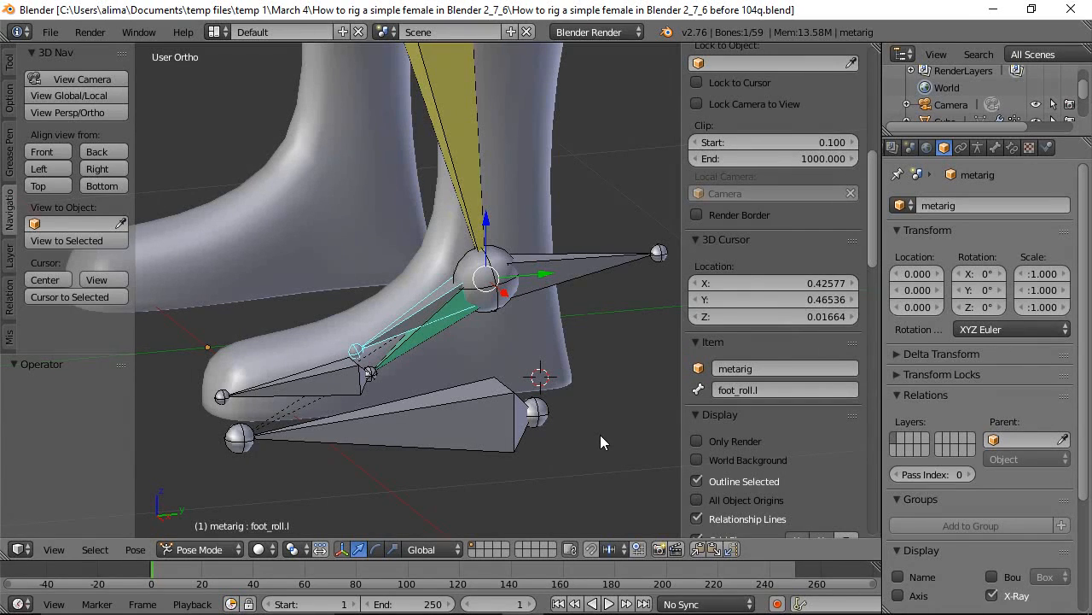
{"action": "left_click", "coordinate": [229, 550]}
{"action": "left_click", "coordinate": [209, 519]}
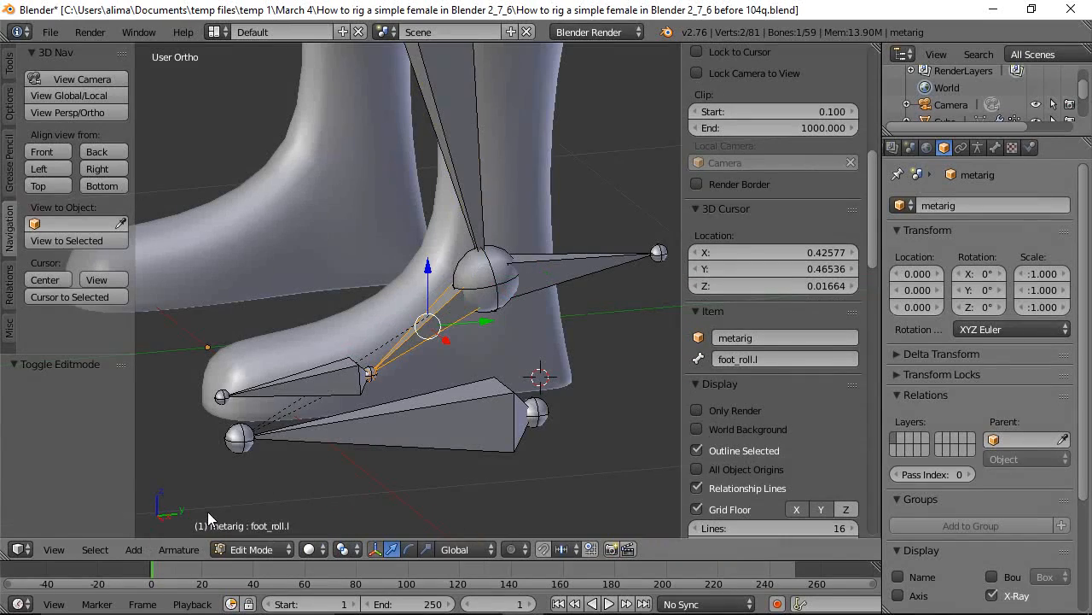
{"action": "left_click", "coordinate": [97, 168]}
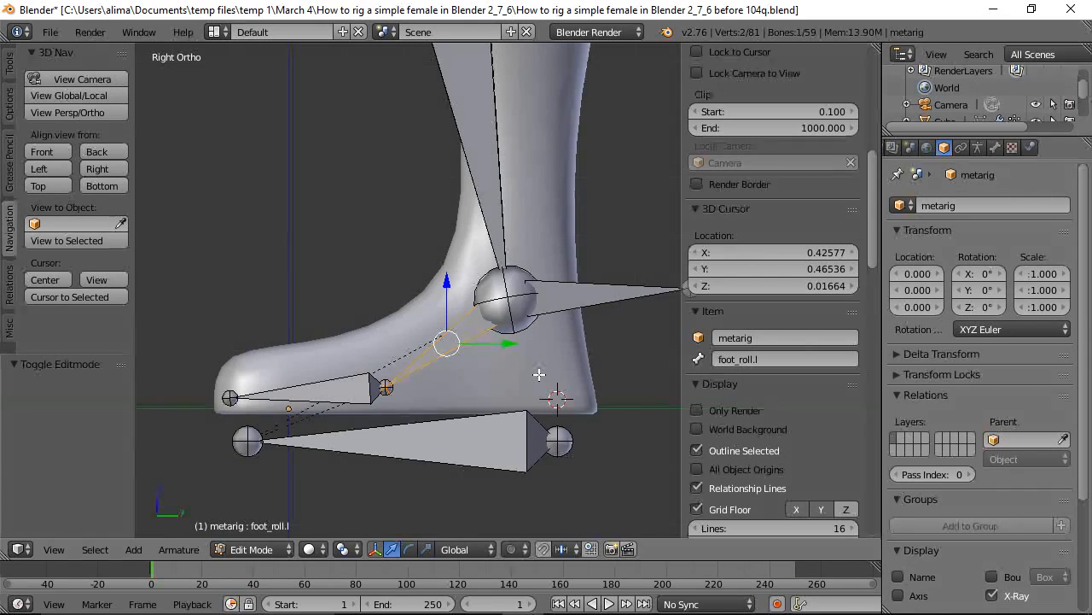
{"action": "key", "text": "r"}
{"action": "type", "text": "x"}
{"action": "type", "text": "180"}
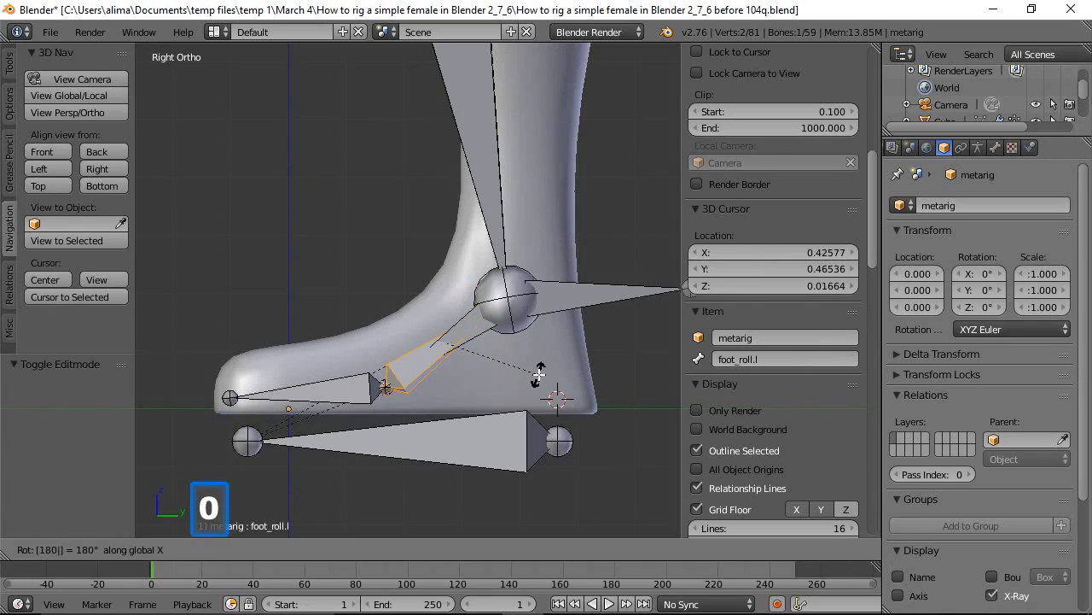
{"action": "key", "text": "Return"}
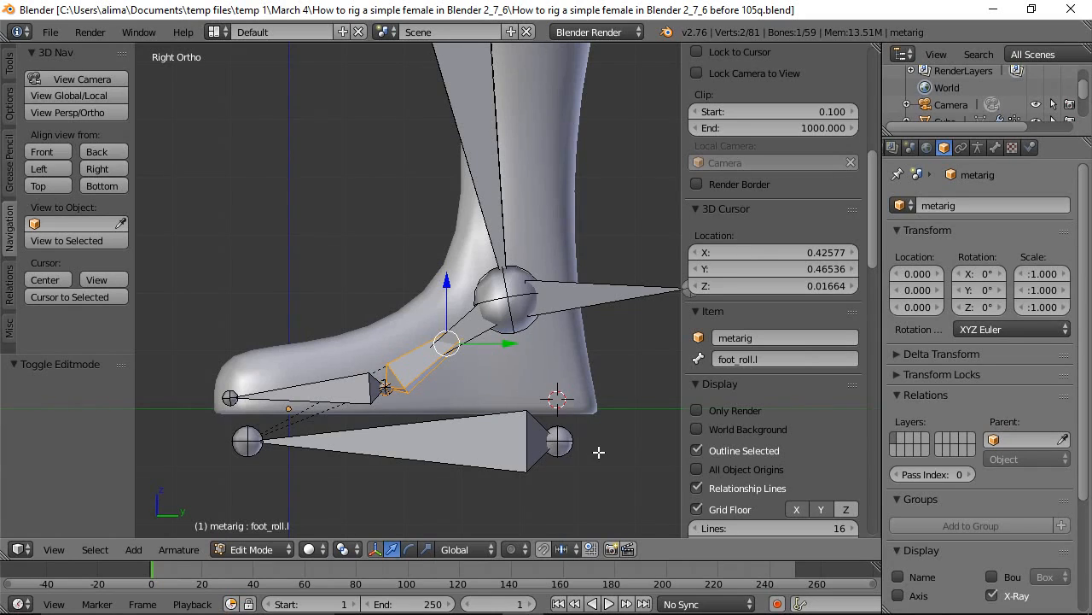
Recalculate foot_roll.l's roll to the Global +Z Axis and turn on the armature's bone axes display.
{"action": "key", "text": "ctrl"}
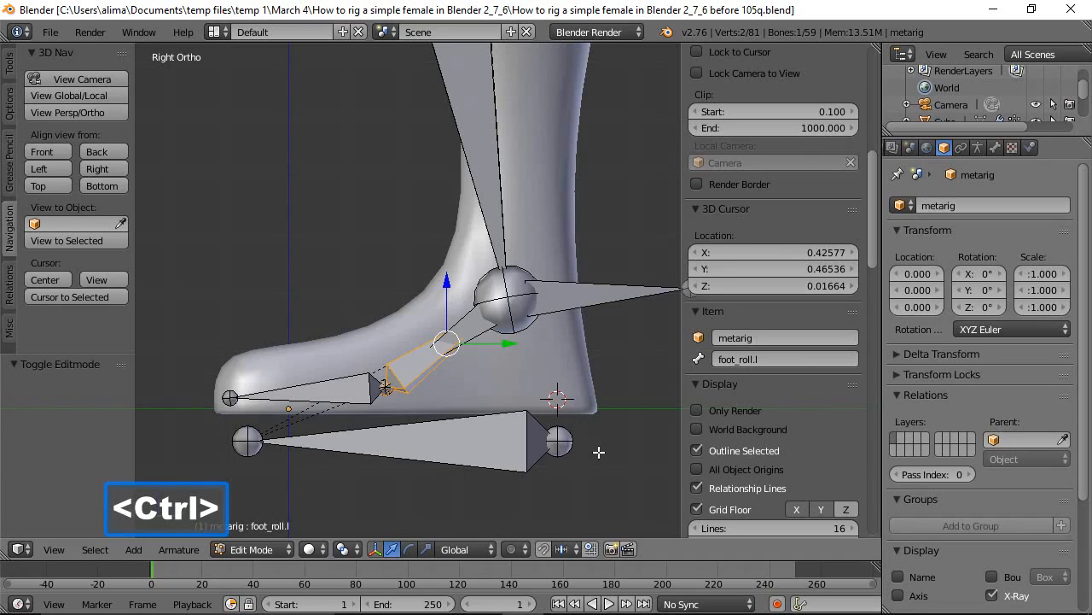
{"action": "key", "text": "ctrl+n"}
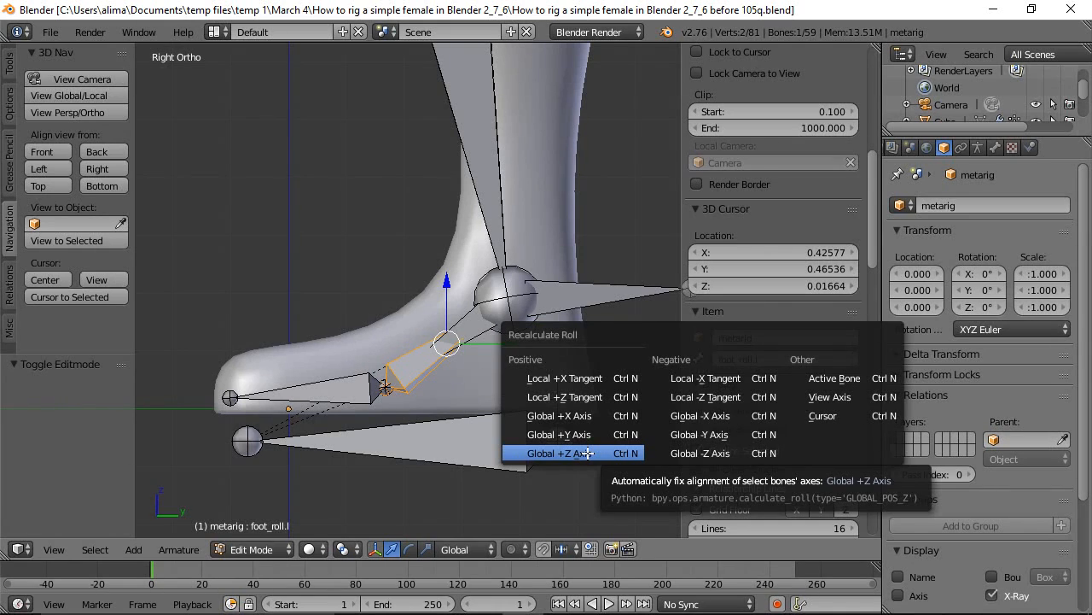
{"action": "left_click", "coordinate": [588, 453]}
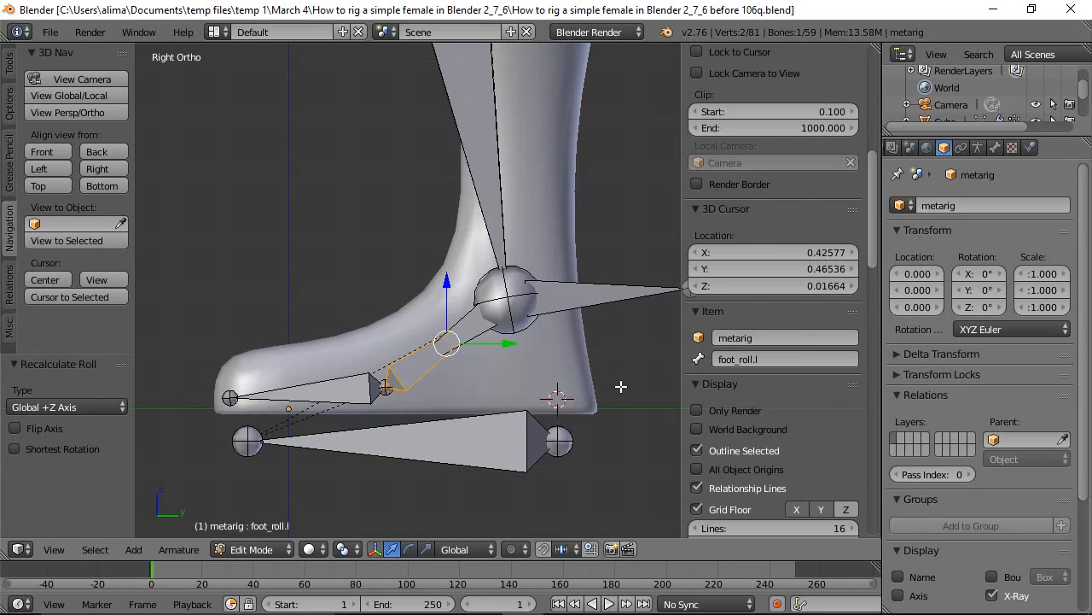
{"action": "left_click", "coordinate": [978, 147]}
{"action": "left_click", "coordinate": [903, 447]}
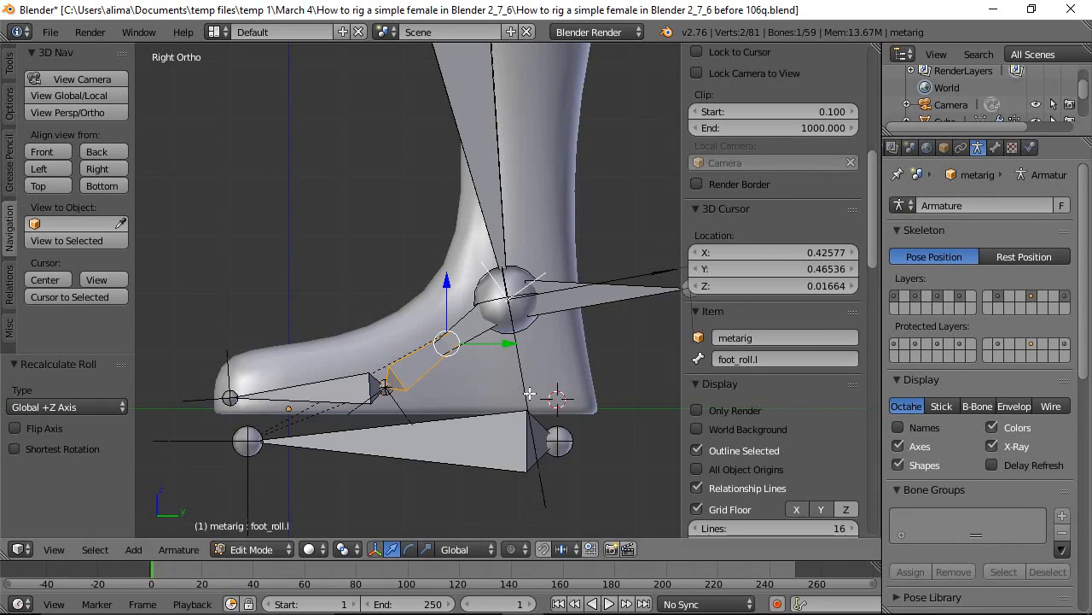
Select heel.L and foot_roll.l in Pose Mode, and in Edit Mode parent heel.L to foot_roll.l as Connected.
{"action": "middle_click_drag", "start_coordinate": [390, 428], "coordinate": [471, 414]}
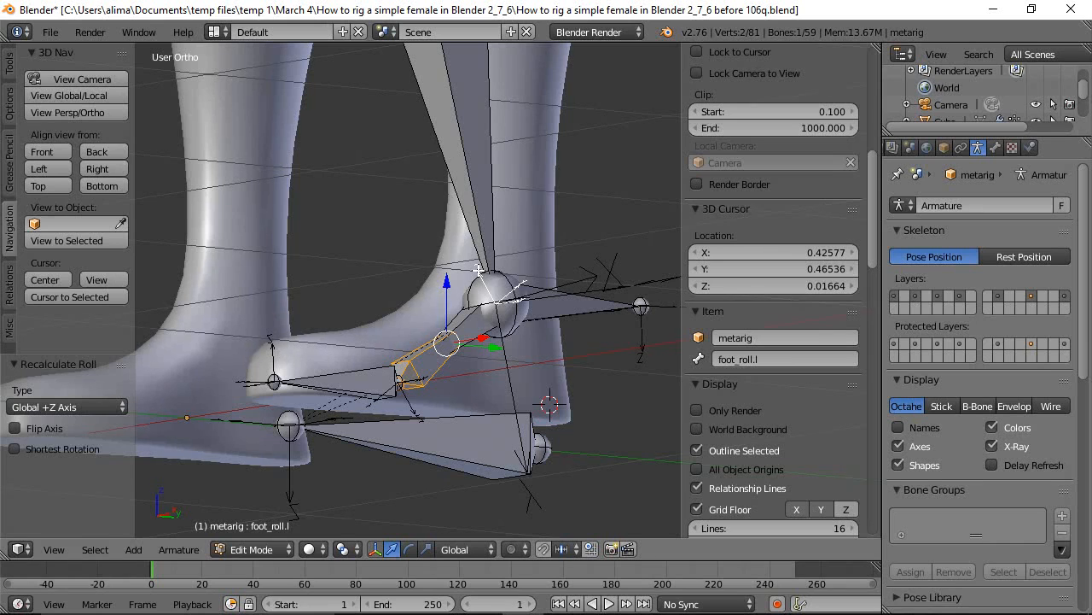
{"action": "middle_click_drag", "start_coordinate": [563, 339], "coordinate": [538, 390]}
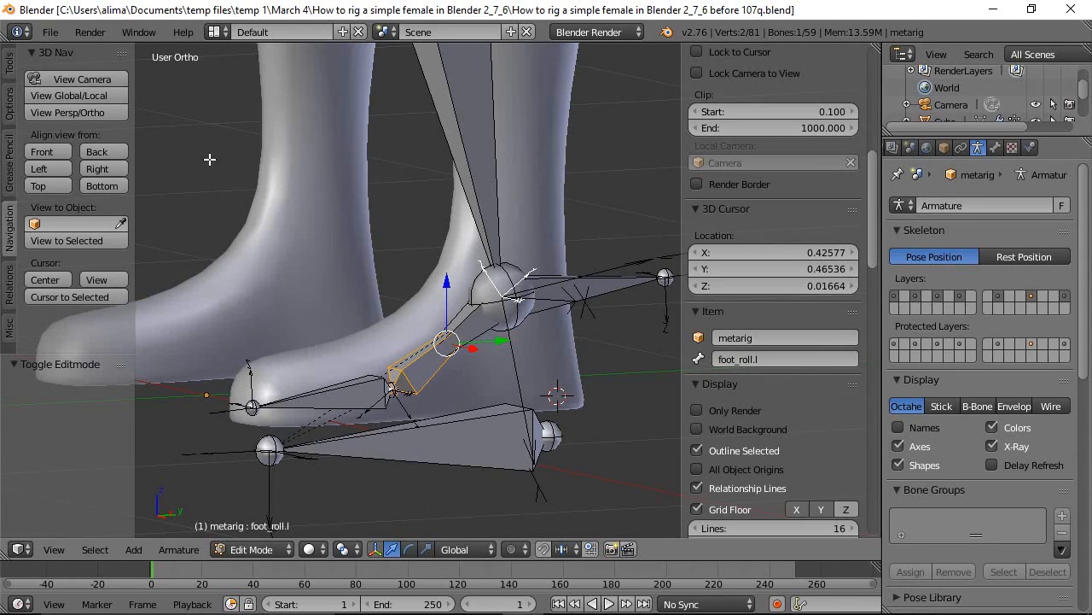
{"action": "left_click", "coordinate": [97, 169]}
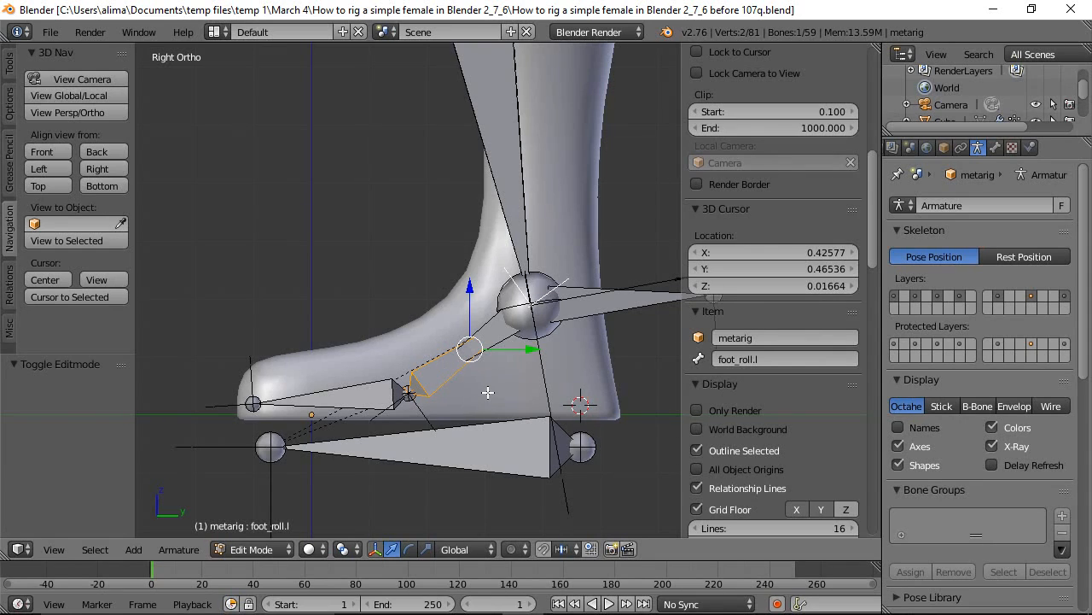
{"action": "key", "text": "a"}
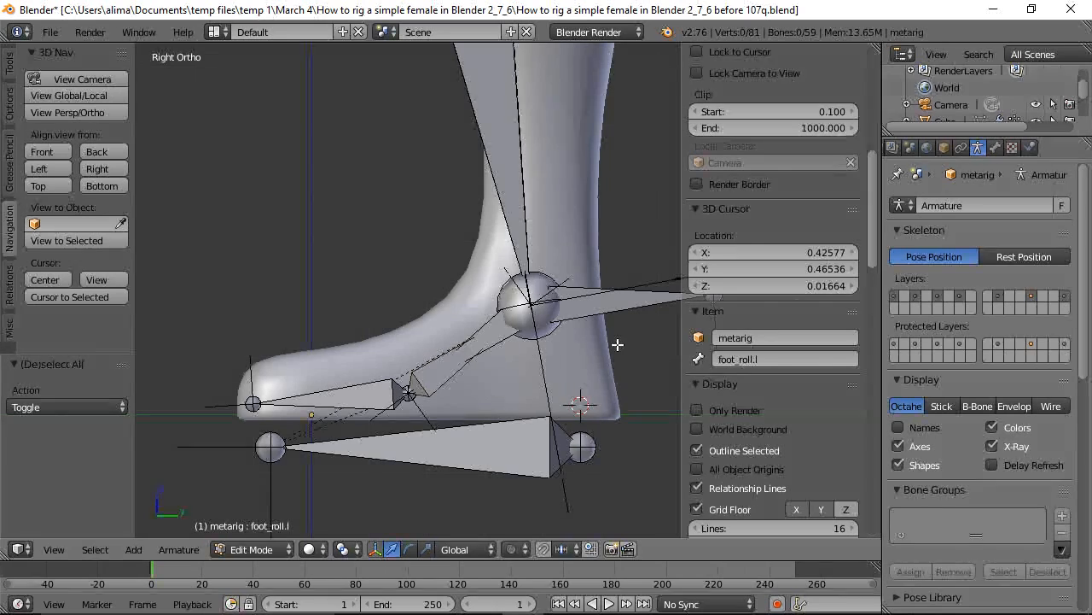
{"action": "right_click", "coordinate": [624, 301]}
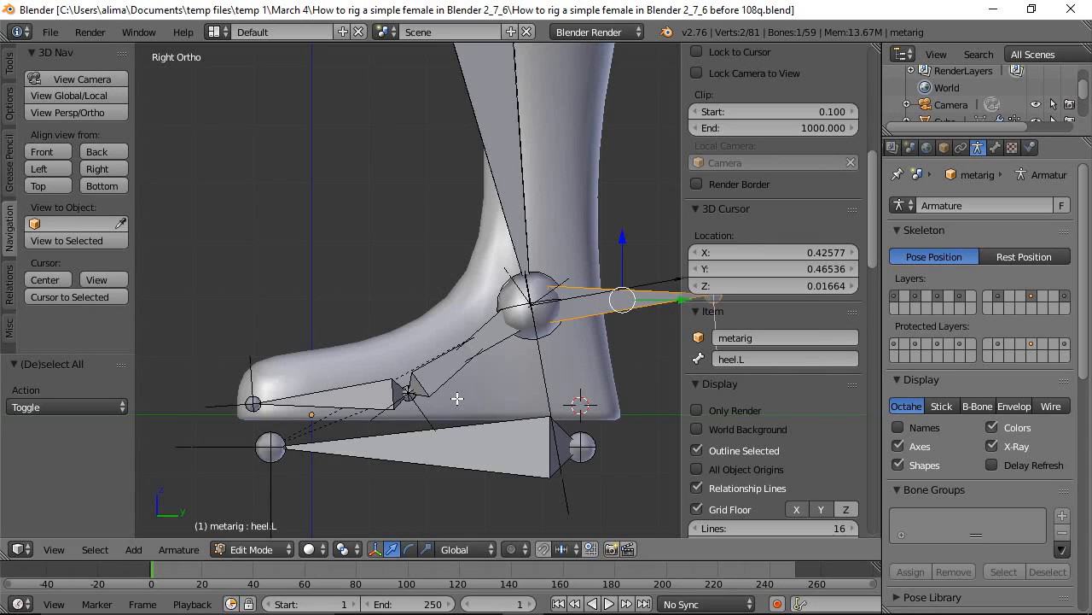
{"action": "left_click", "coordinate": [287, 551]}
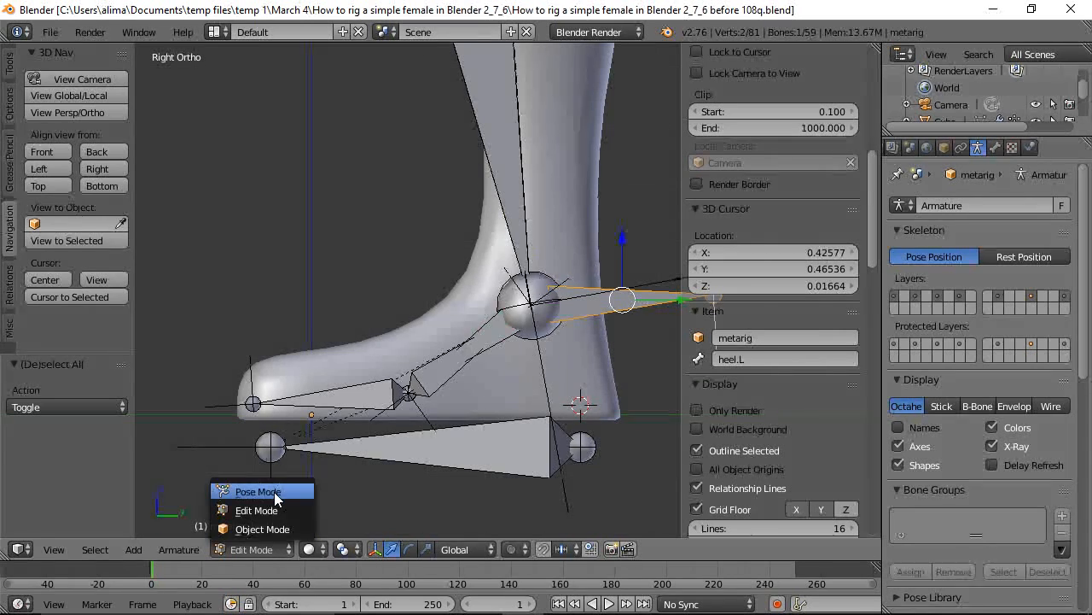
{"action": "left_click", "coordinate": [258, 492]}
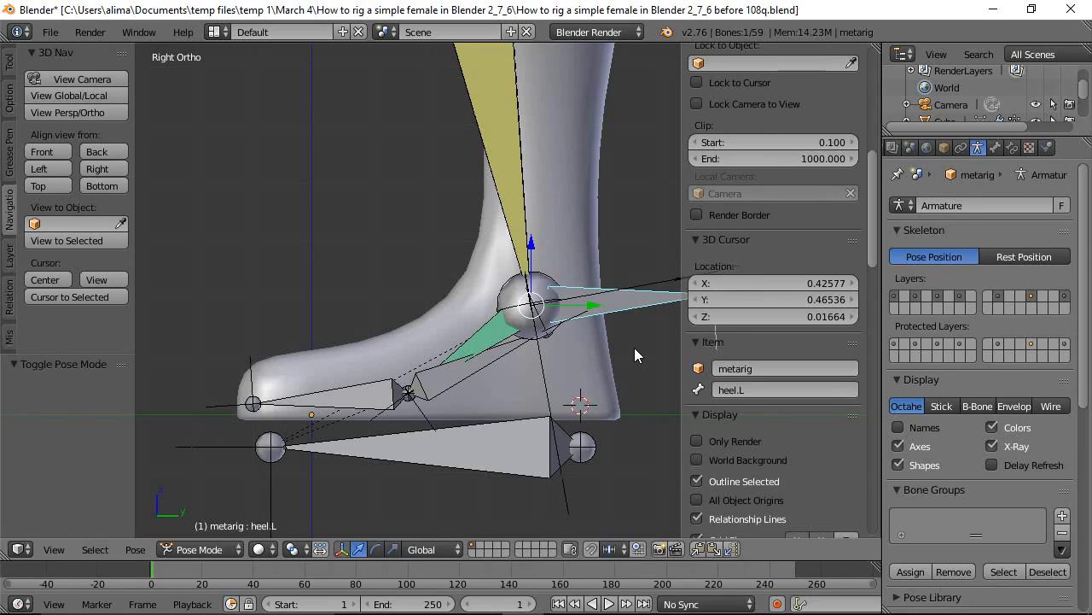
{"action": "right_click", "coordinate": [442, 382]}
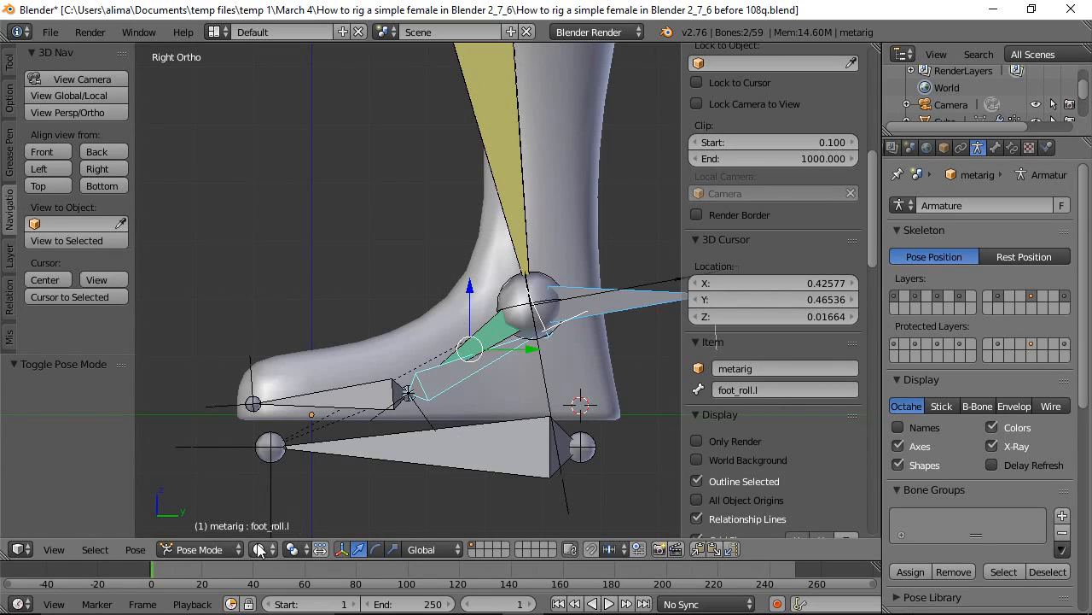
{"action": "left_click", "coordinate": [228, 551]}
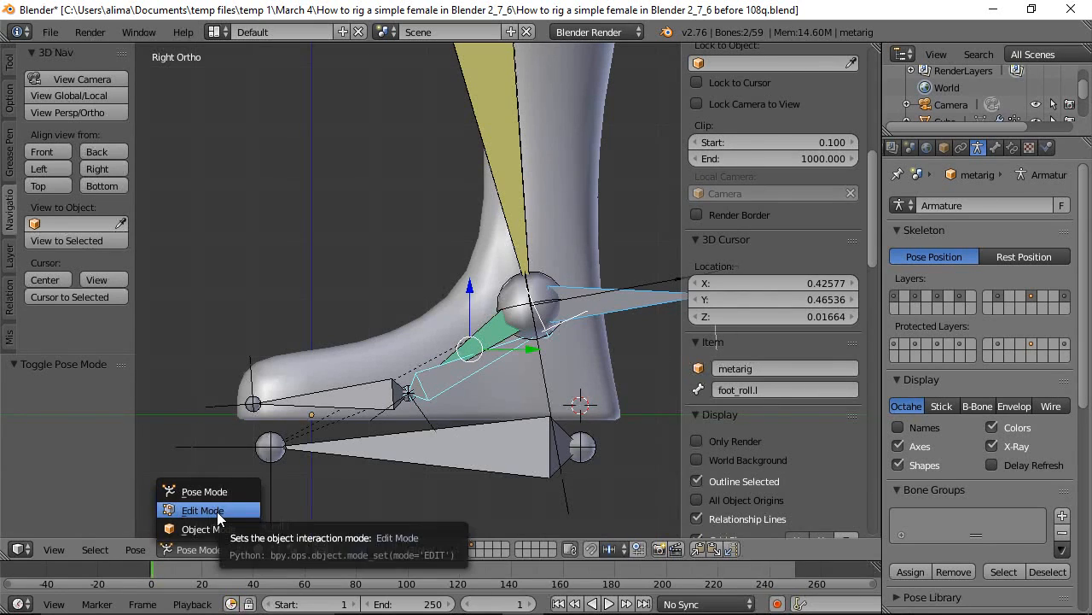
{"action": "left_click", "coordinate": [219, 514]}
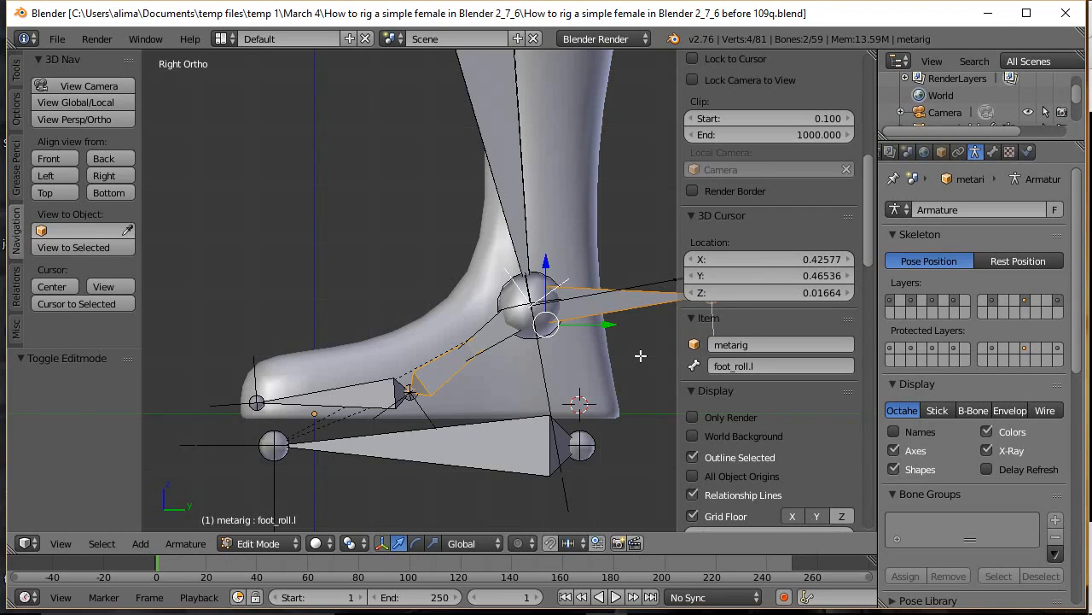
{"action": "key", "text": "ctrl"}
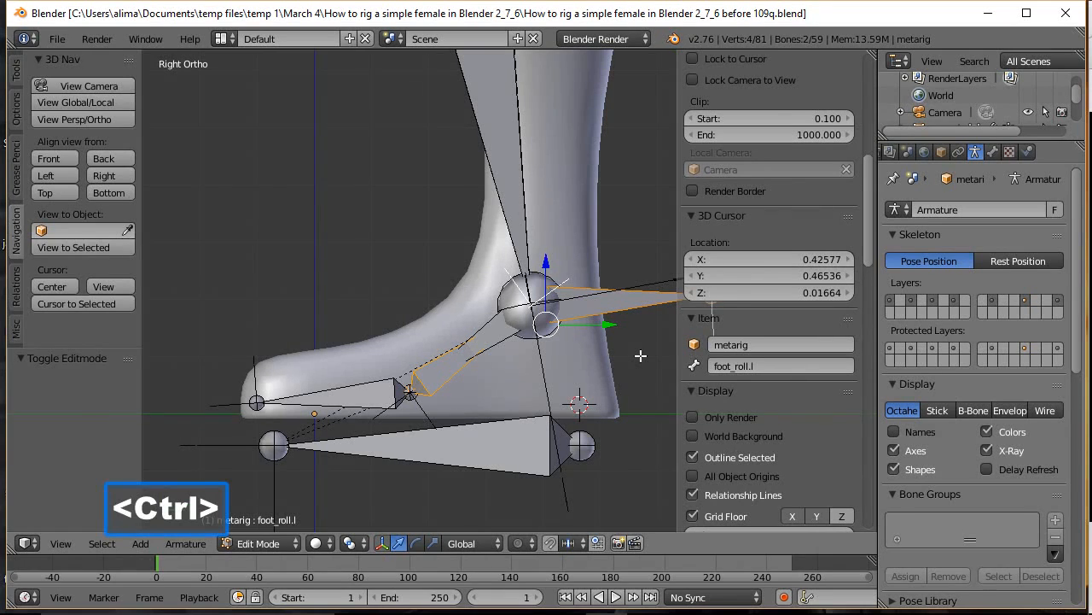
{"action": "key", "text": "ctrl+p"}
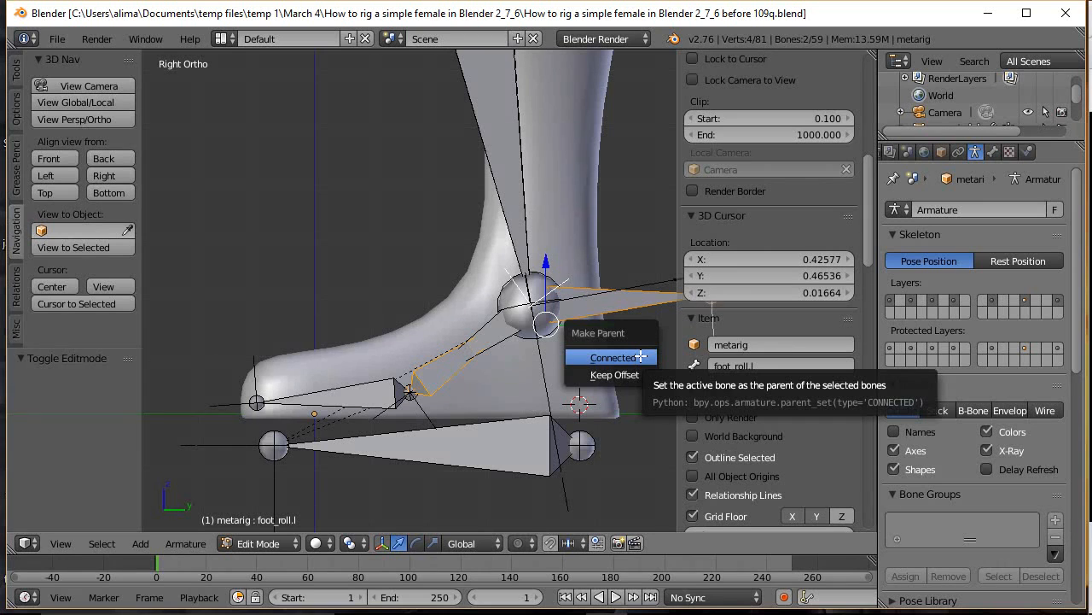
{"action": "left_click", "coordinate": [641, 357]}
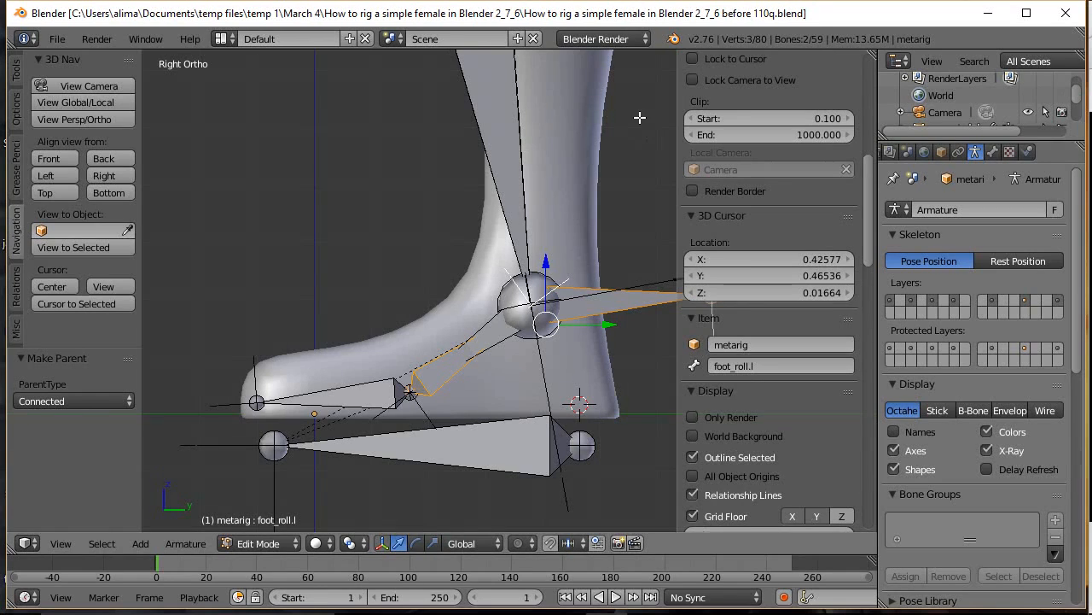
Deselect all bones, turn off the armature's bone axes display and return to Pose Mode.
{"action": "key", "text": "a"}
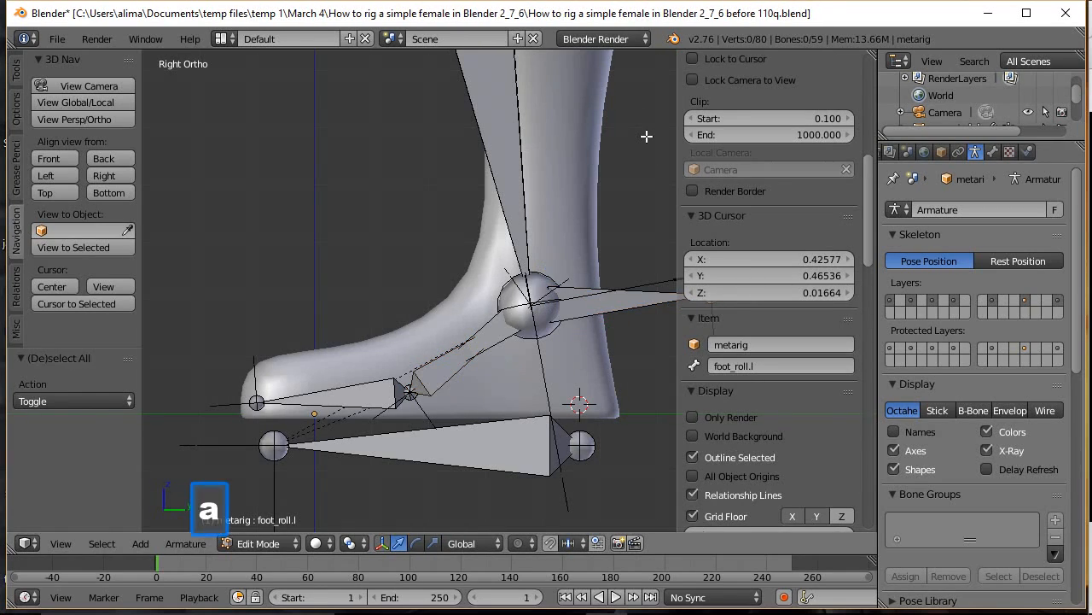
{"action": "left_click", "coordinate": [892, 450]}
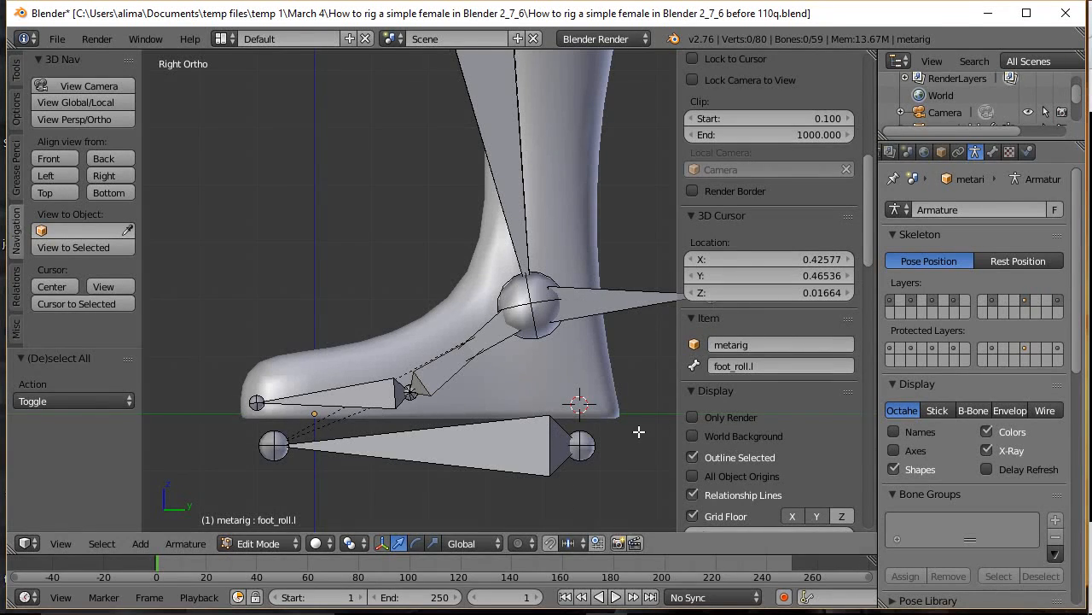
{"action": "left_click", "coordinate": [292, 548]}
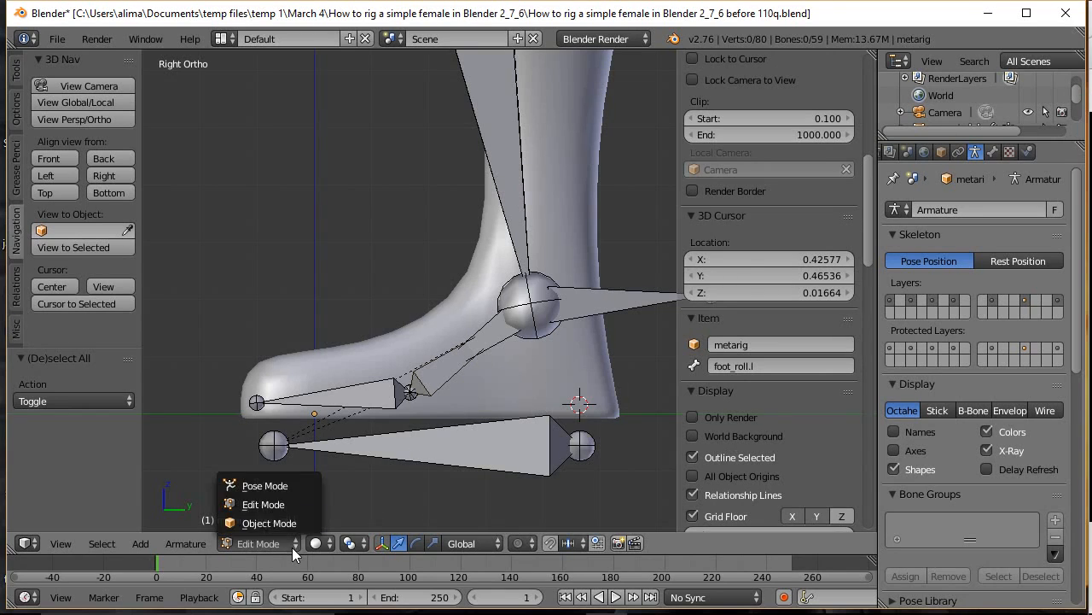
{"action": "left_click", "coordinate": [271, 486]}
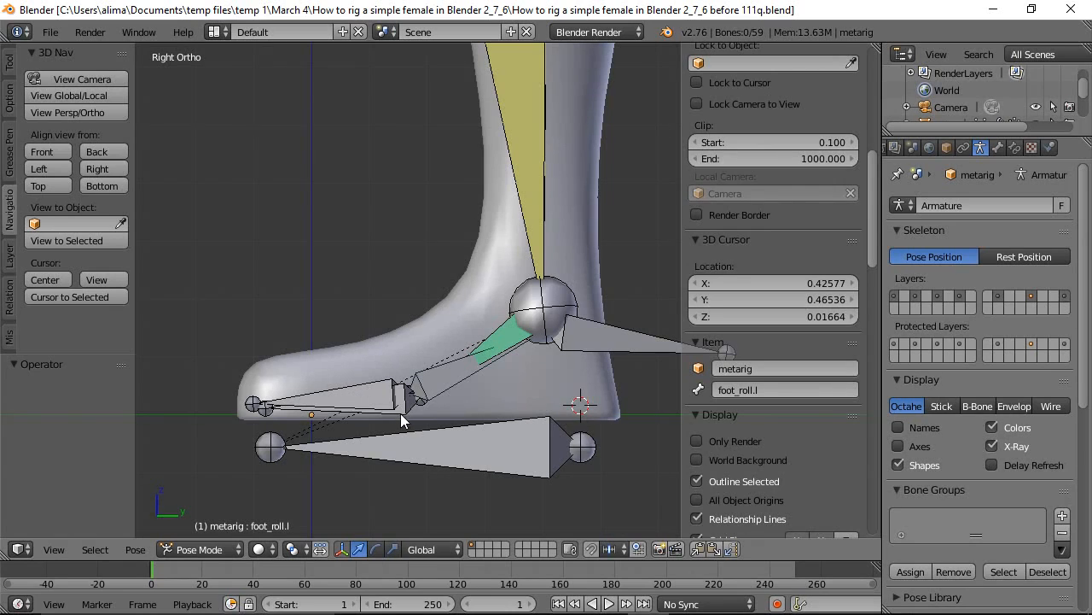
Add an IK constraint to the toe.L bone with toe_control.l as its target.
{"action": "middle_click_drag", "start_coordinate": [458, 460], "coordinate": [446, 394]}
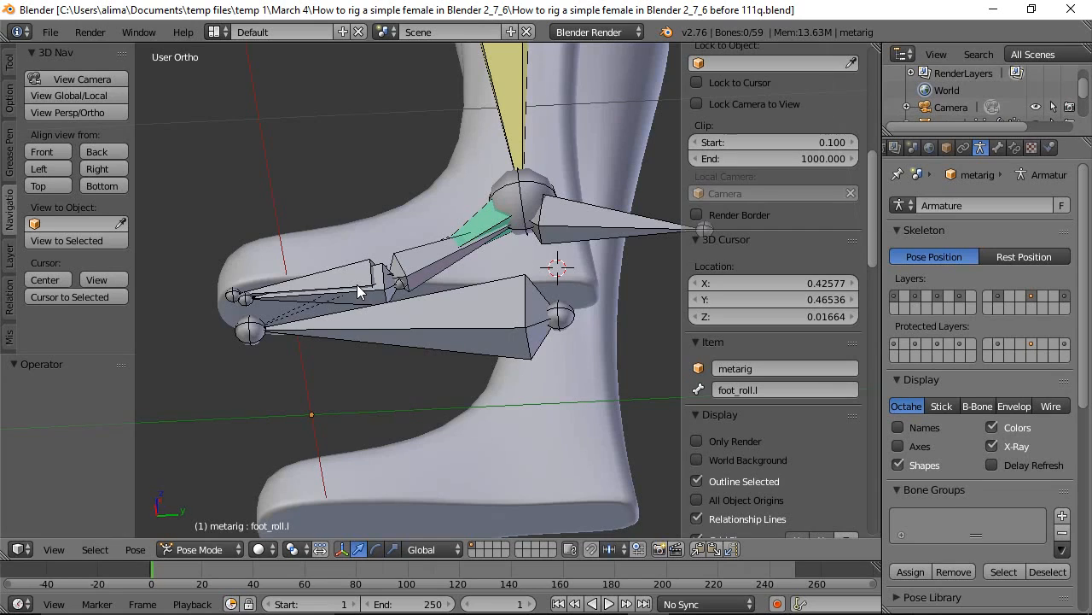
{"action": "key", "text": "shift+b"}
{"action": "left_click_drag", "start_coordinate": [197, 173], "coordinate": [417, 397]}
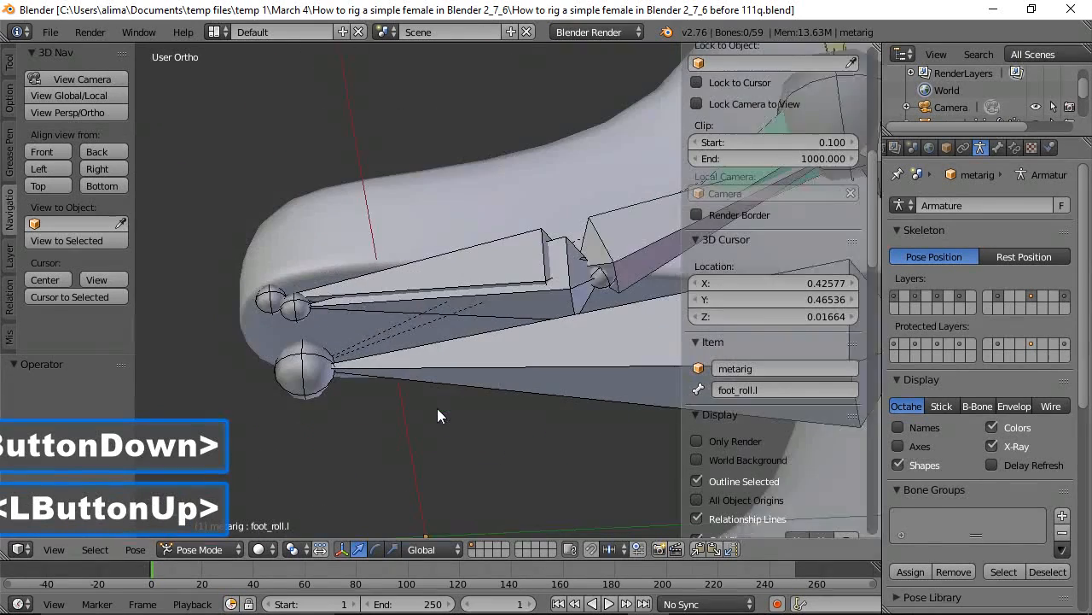
{"action": "left_click", "coordinate": [523, 256]}
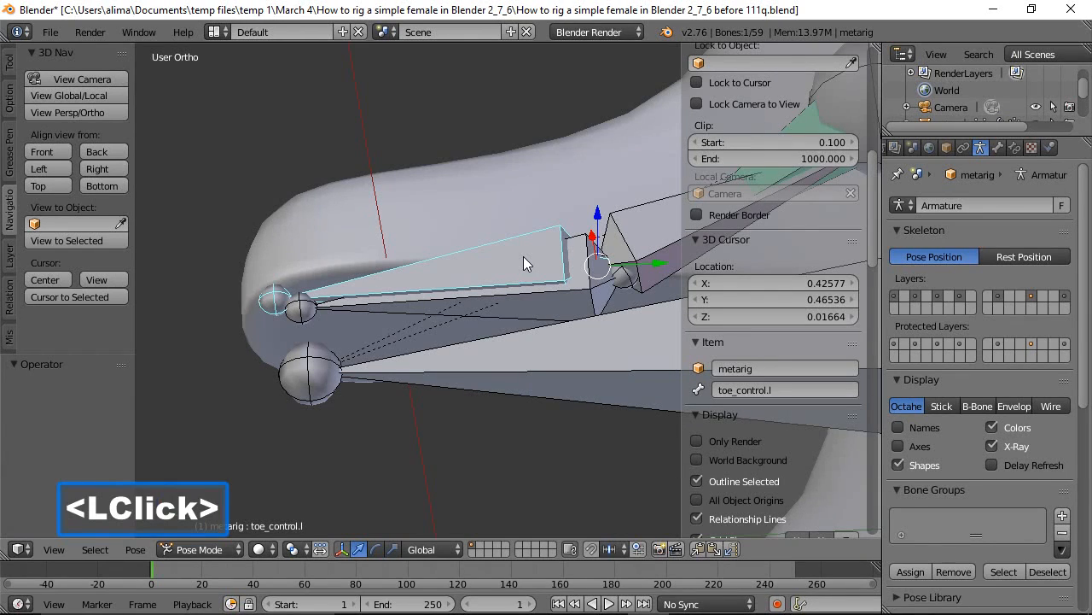
{"action": "left_click", "coordinate": [579, 304], "text": "shift"}
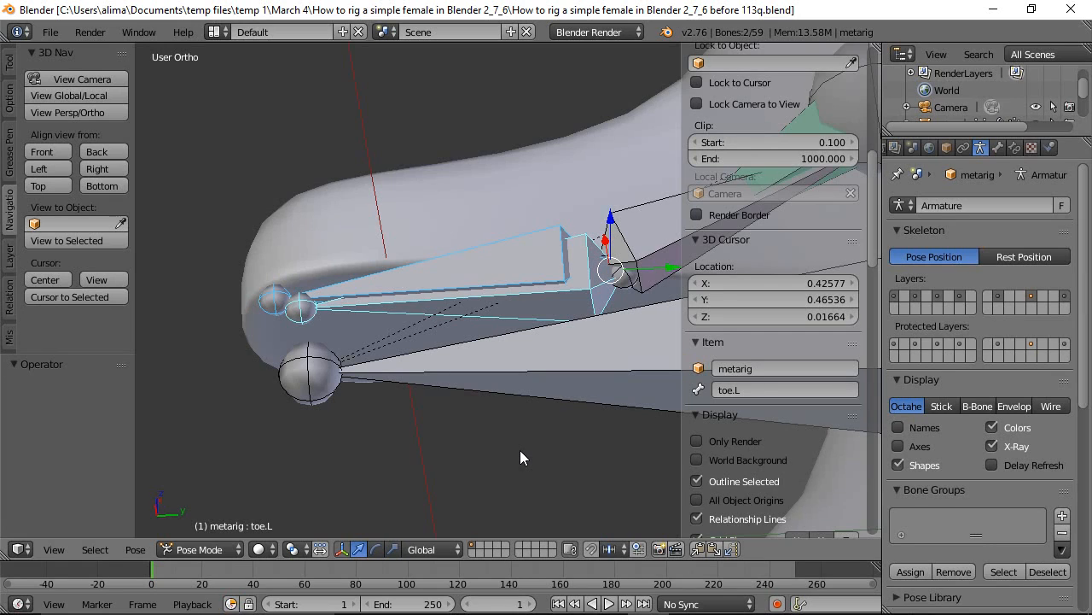
{"action": "key", "text": "shift+i"}
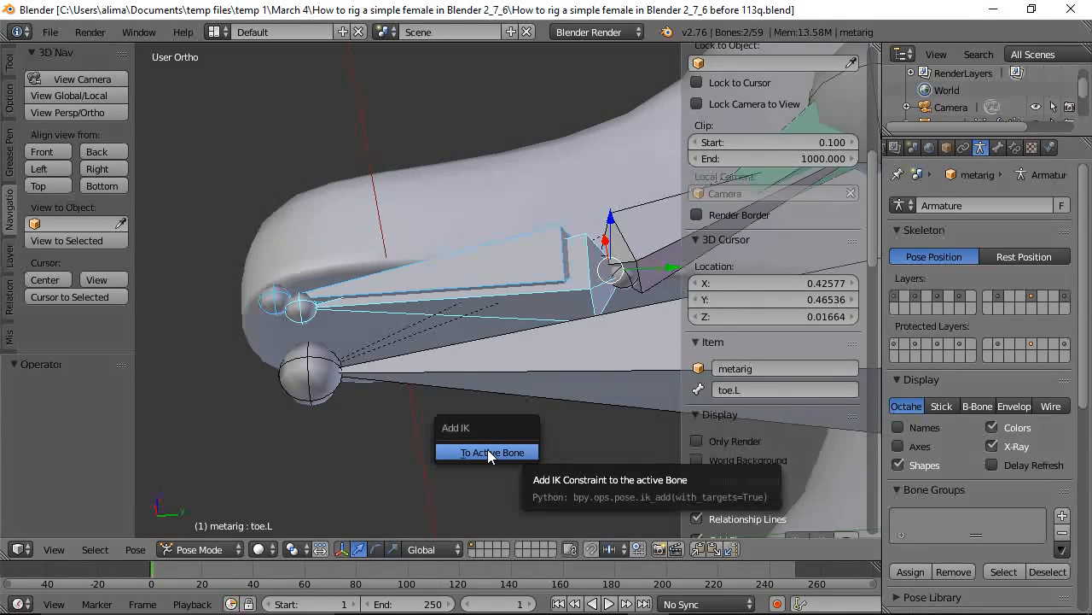
{"action": "left_click", "coordinate": [487, 452]}
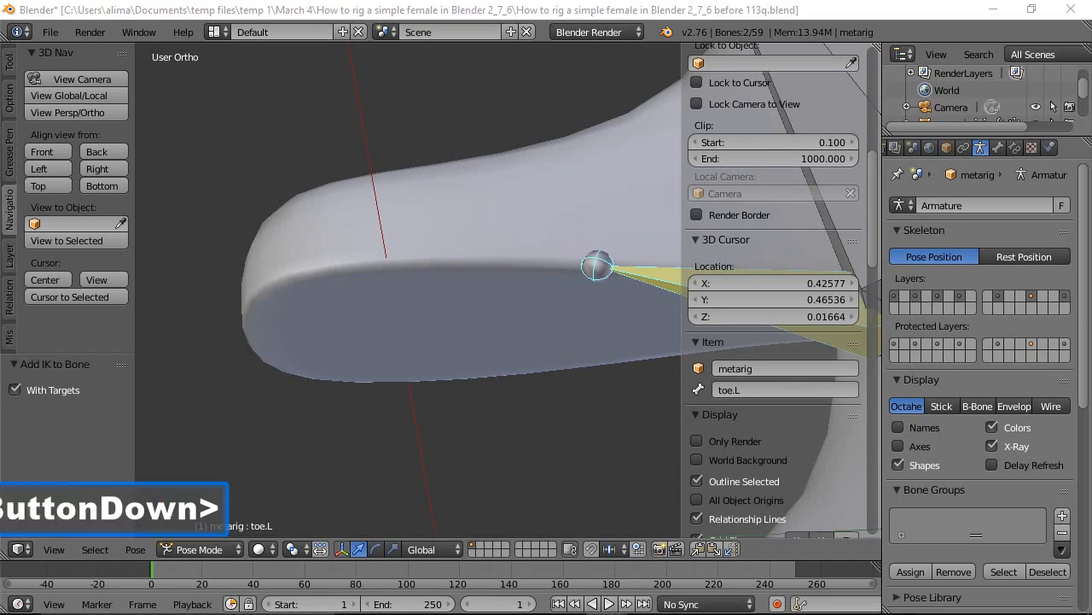
Set the toe.L IK constraint's chain length to 1 and disable Use Tail.
{"action": "scroll", "coordinate": [581, 411], "scroll_direction": "down", "scroll_amount": 4}
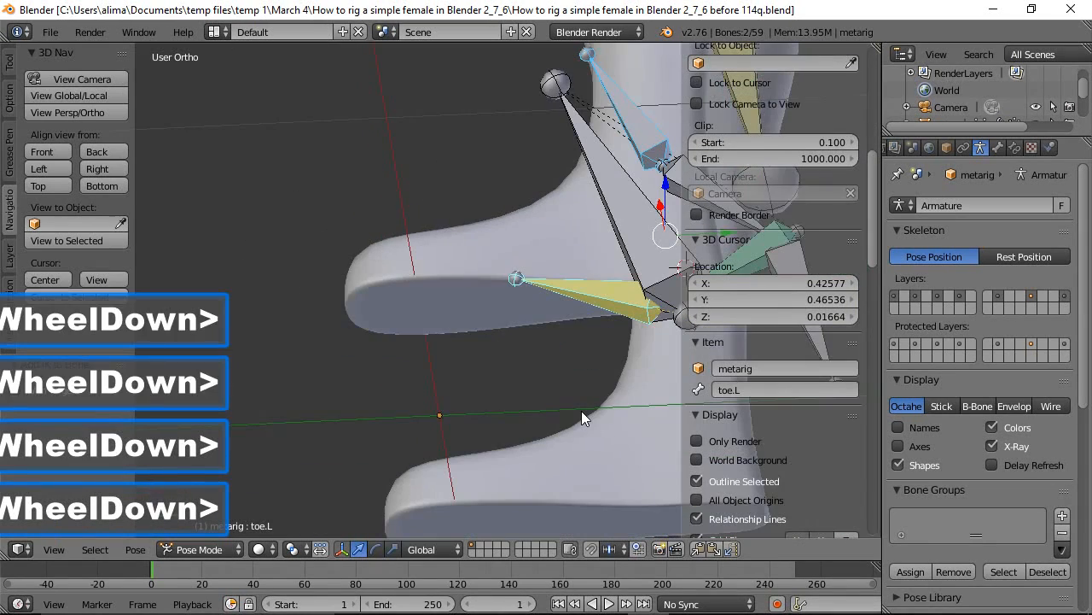
{"action": "middle_click_drag", "start_coordinate": [602, 398], "coordinate": [460, 419], "text": "shift"}
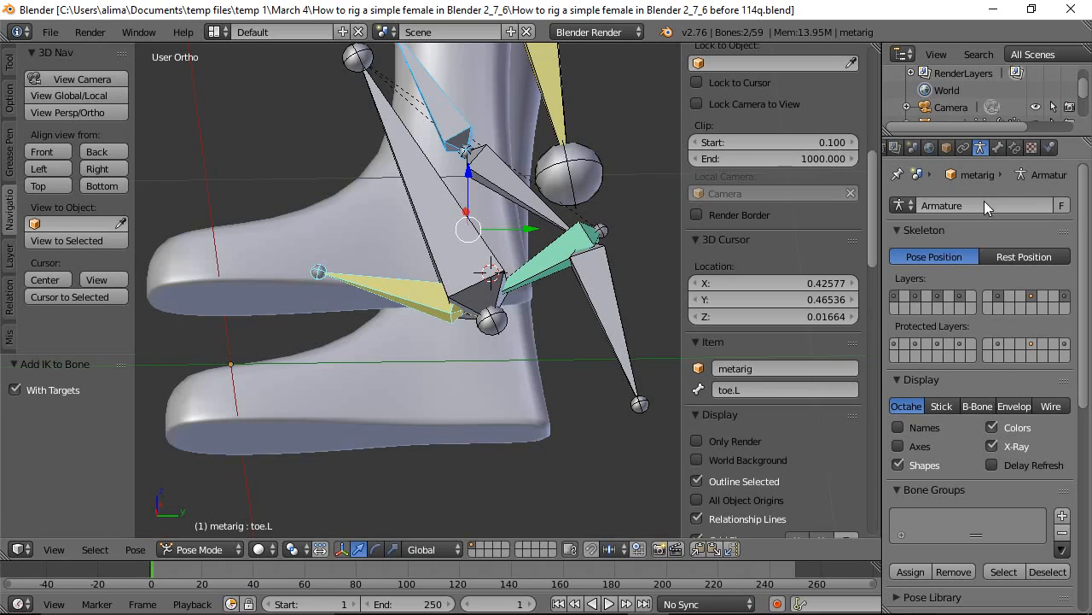
{"action": "left_click", "coordinate": [1016, 146]}
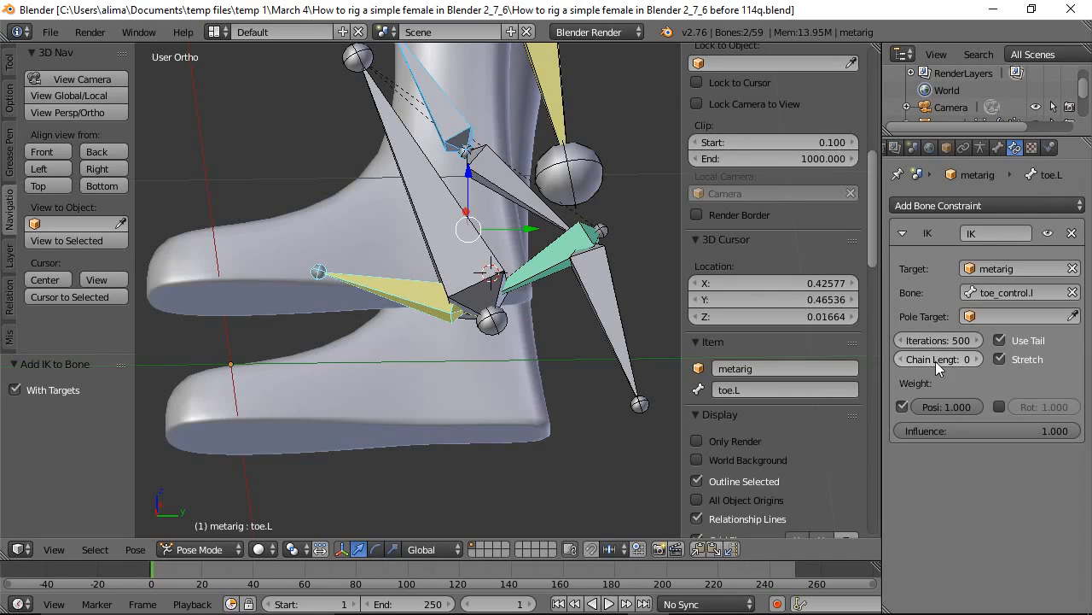
{"action": "left_click", "coordinate": [977, 358]}
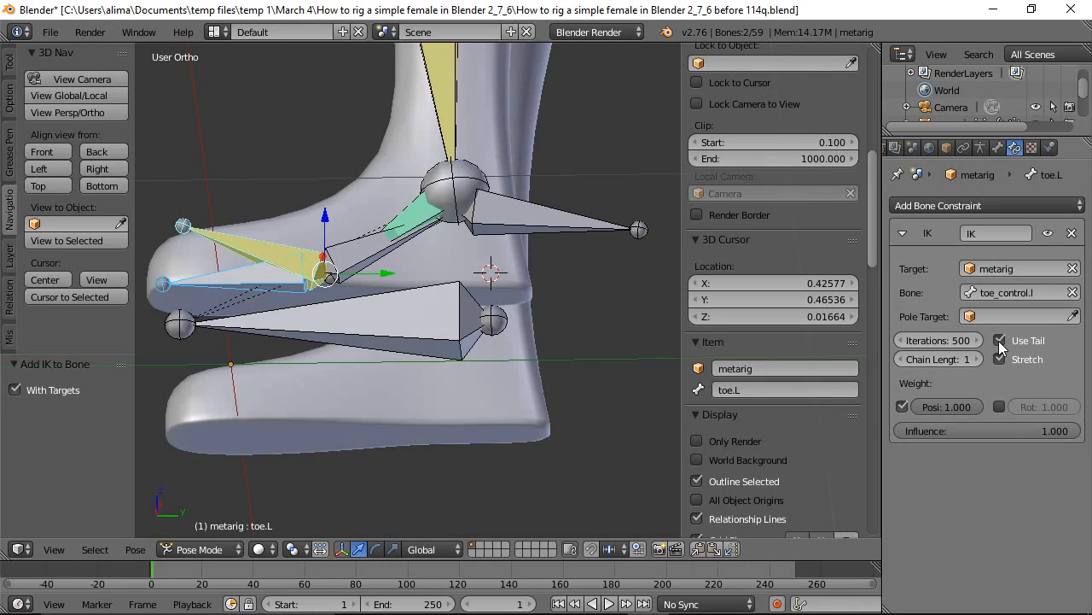
{"action": "left_click", "coordinate": [998, 340]}
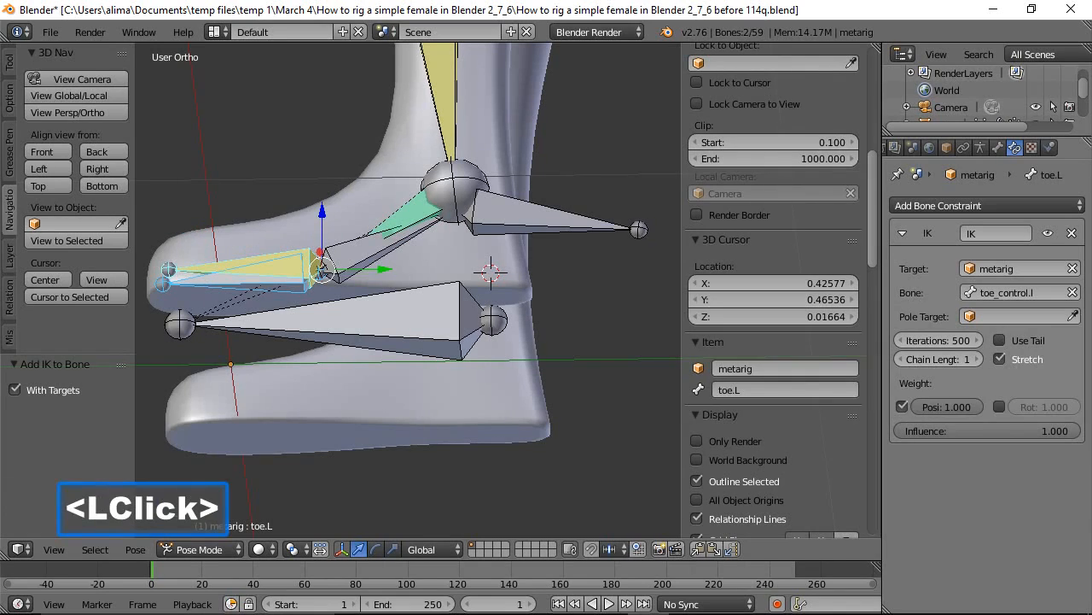
{"action": "left_click", "coordinate": [554, 340]}
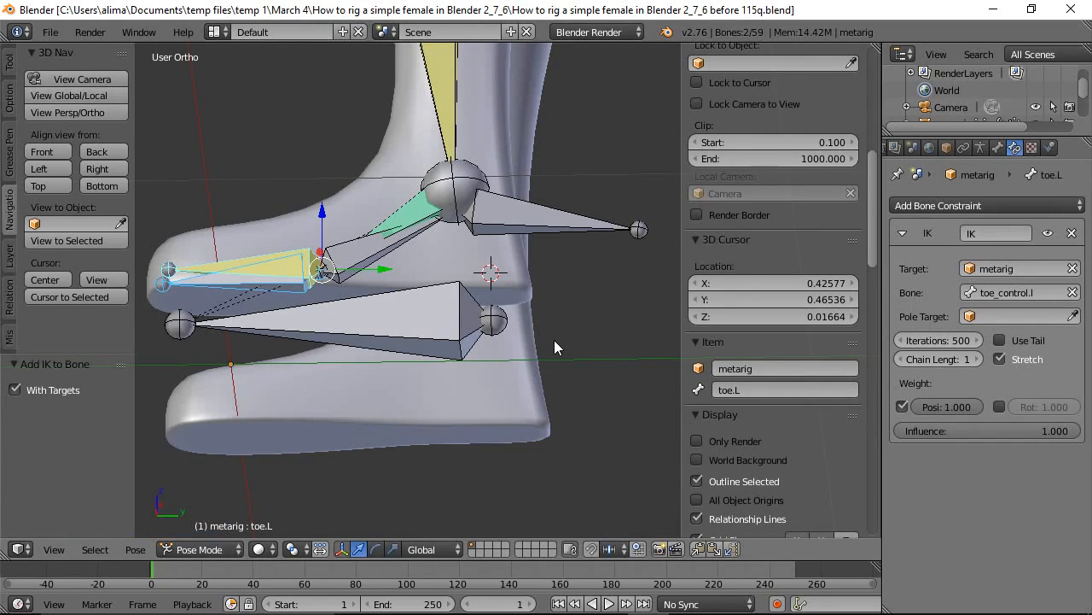
Add a Copy Rotation constraint to toe.L targeting toe_control.l, and deselect all bones.
{"action": "key", "text": "ctrl+shift+c"}
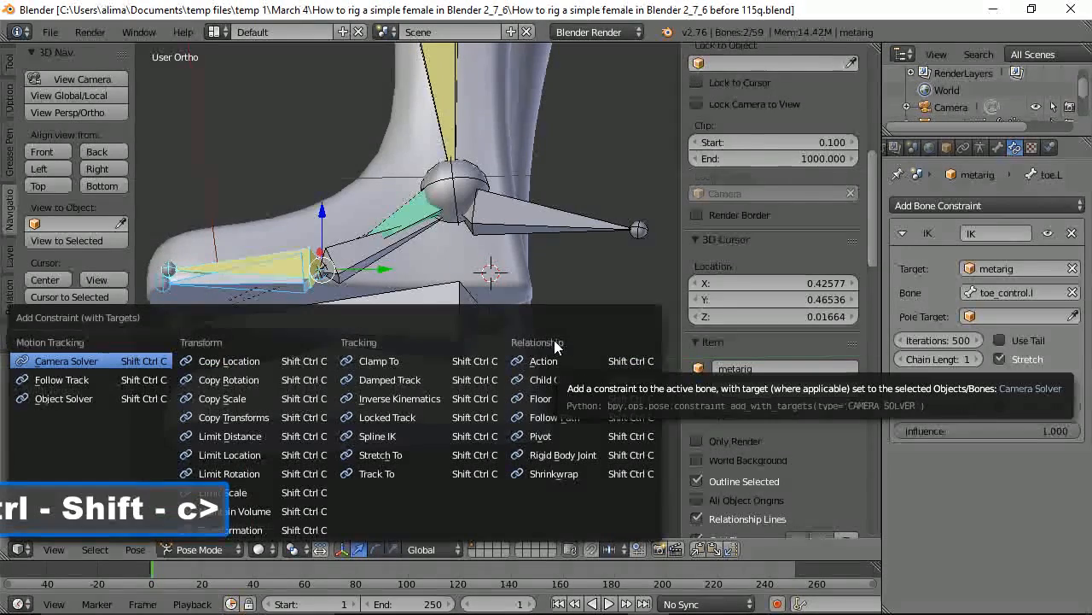
{"action": "left_click", "coordinate": [219, 380]}
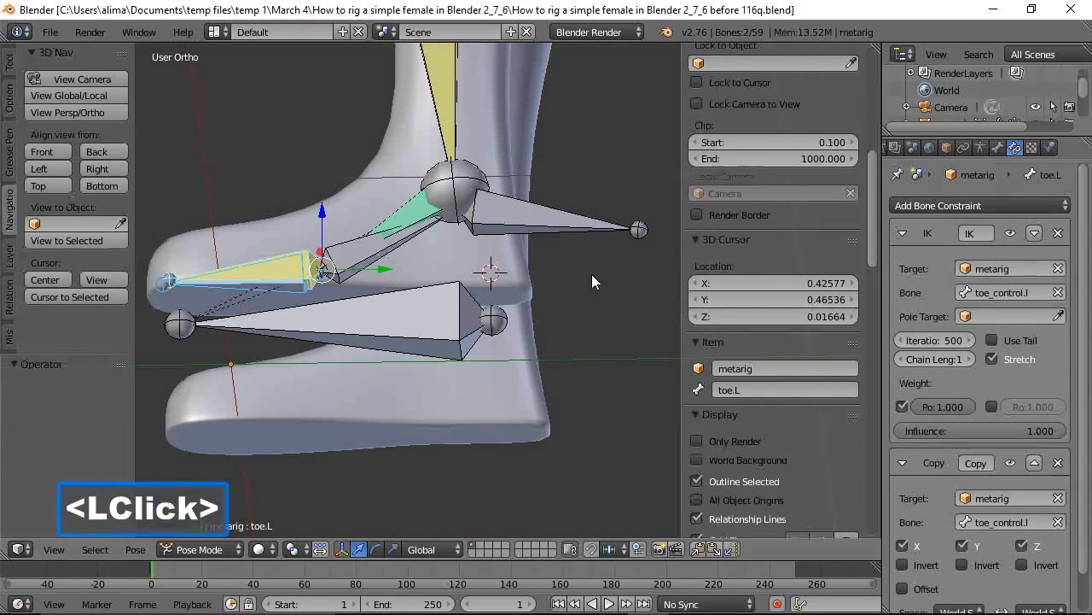
{"action": "key", "text": "a"}
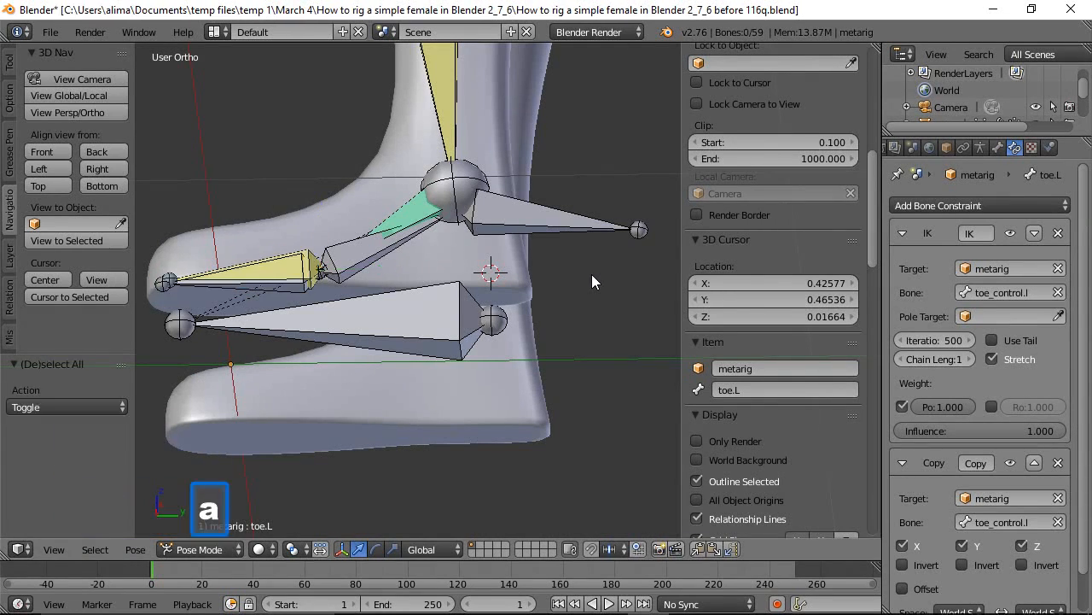
Clear the pose rotation of the foot_roll.l bone.
{"action": "left_click", "coordinate": [351, 257]}
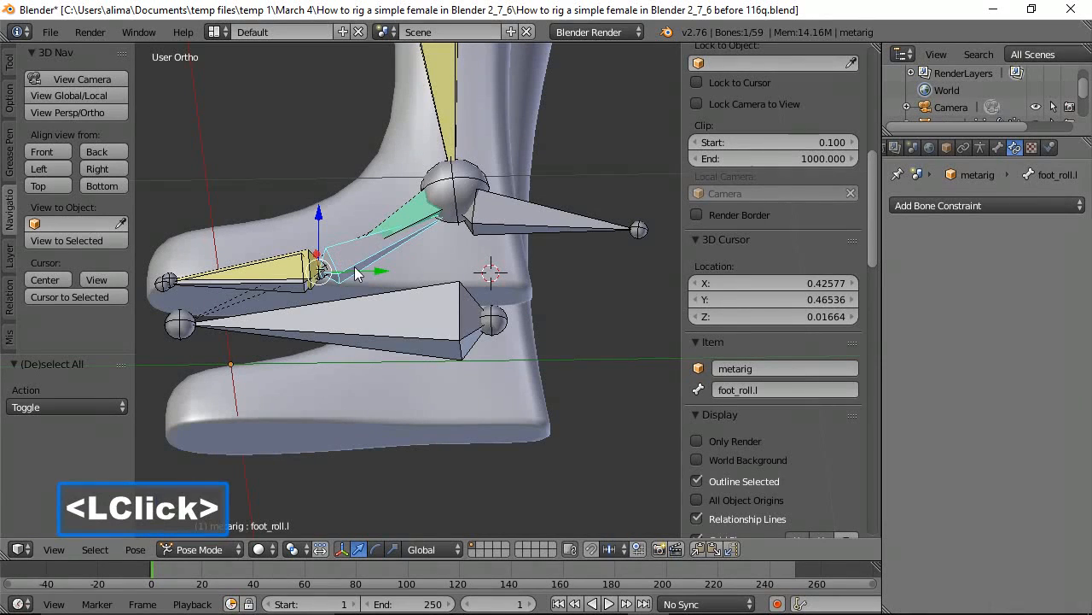
{"action": "key", "text": "alt"}
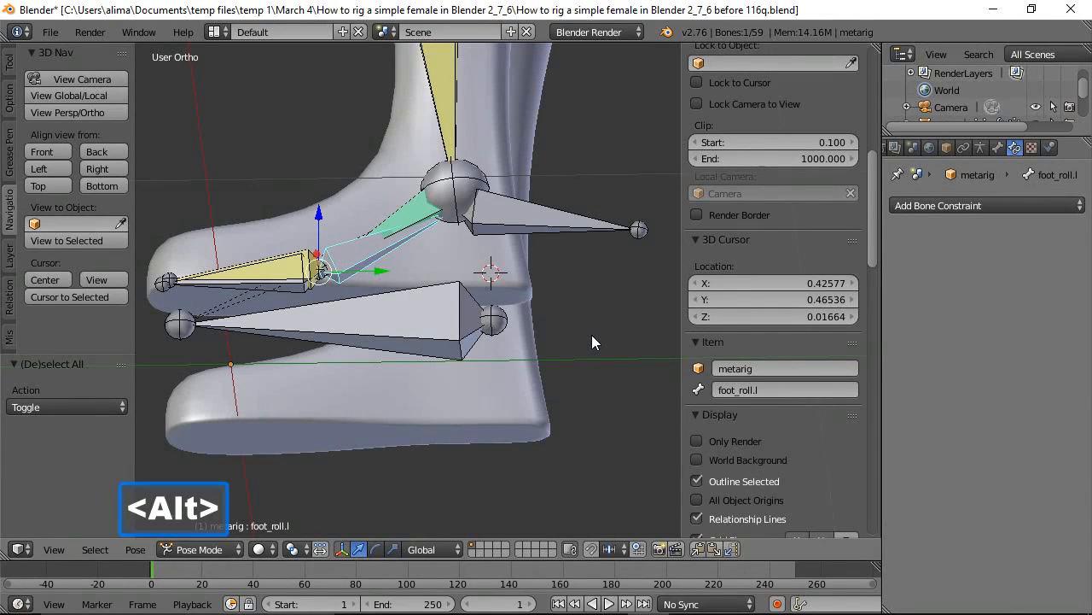
{"action": "key", "text": "alt+r"}
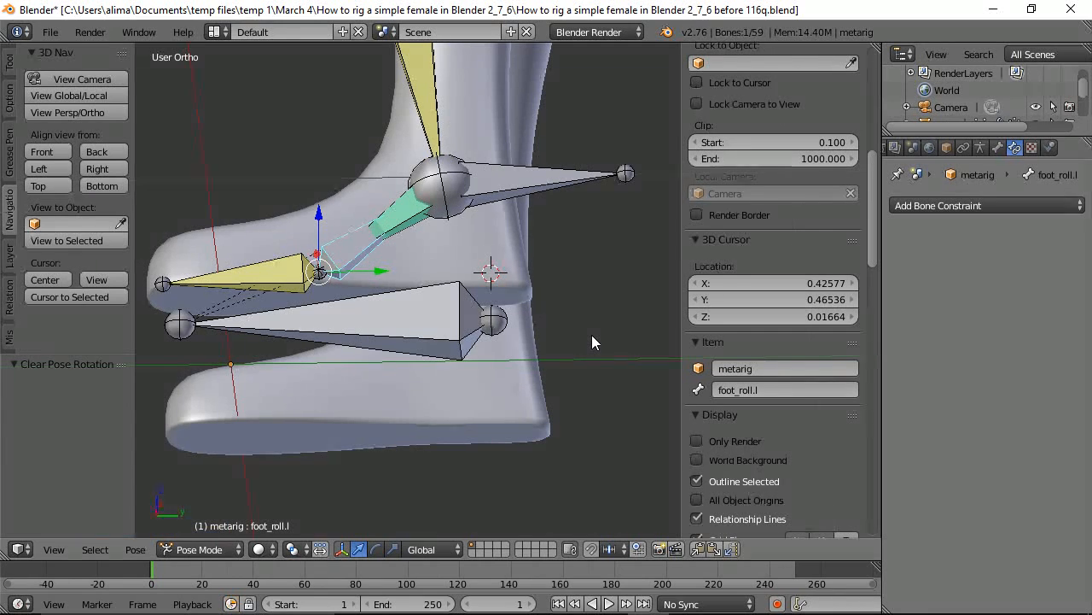
Clear the pose location of foot_roll.l, and clear the pose rotation and location of the large control bone beneath the foot.
{"action": "key", "text": "alt"}
{"action": "key", "text": "alt+g"}
{"action": "left_click", "coordinate": [432, 316]}
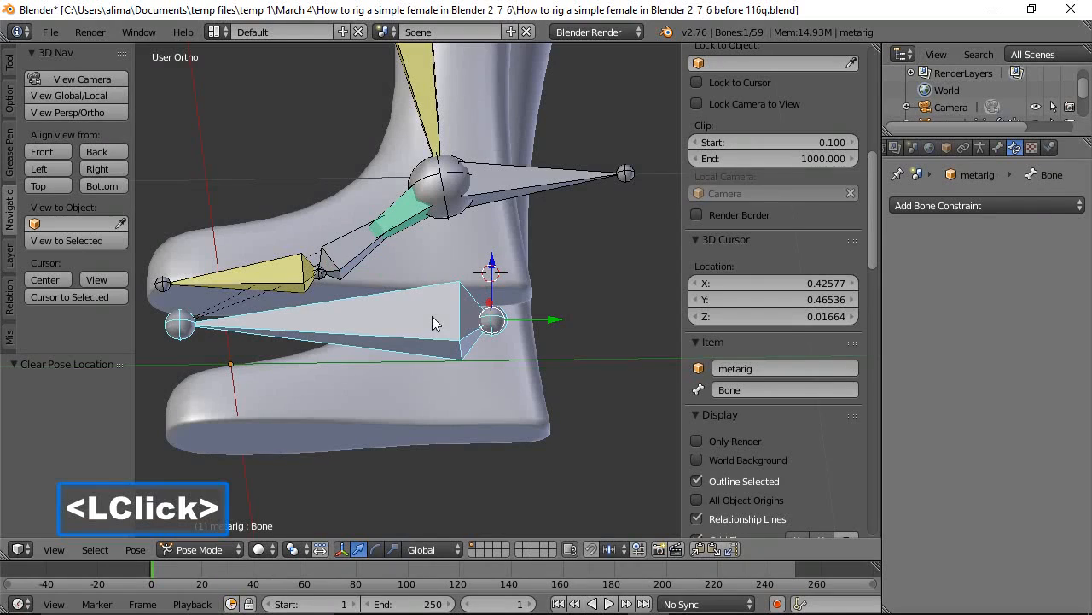
{"action": "key", "text": "alt"}
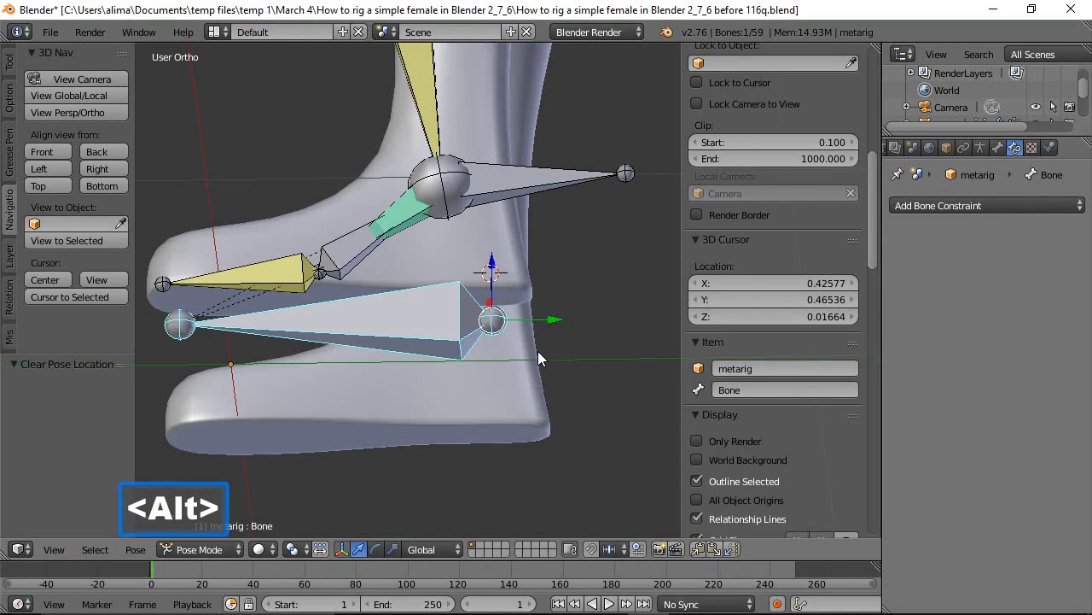
{"action": "key", "text": "alt+r"}
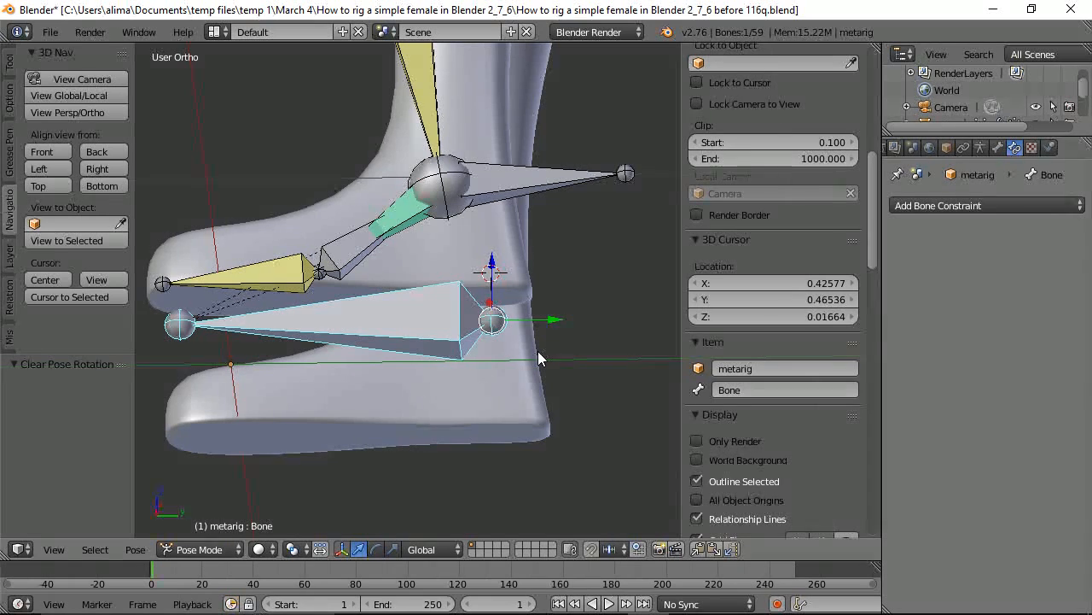
{"action": "key", "text": "alt"}
{"action": "key", "text": "alt+g"}
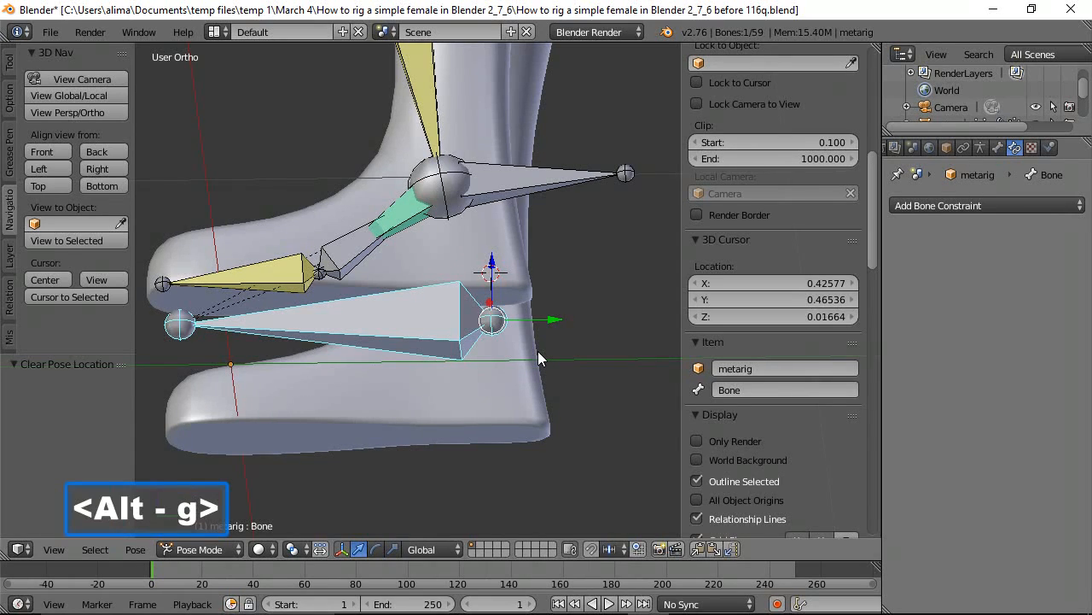
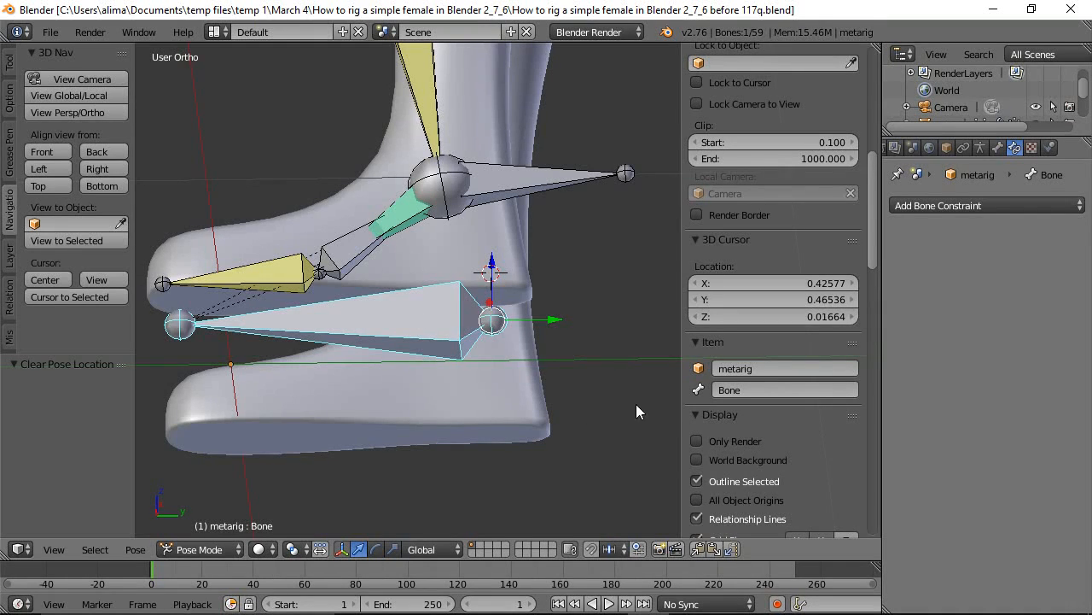
Rename the large control bone beneath the foot as f_handle.l.
{"action": "left_click", "coordinate": [731, 391]}
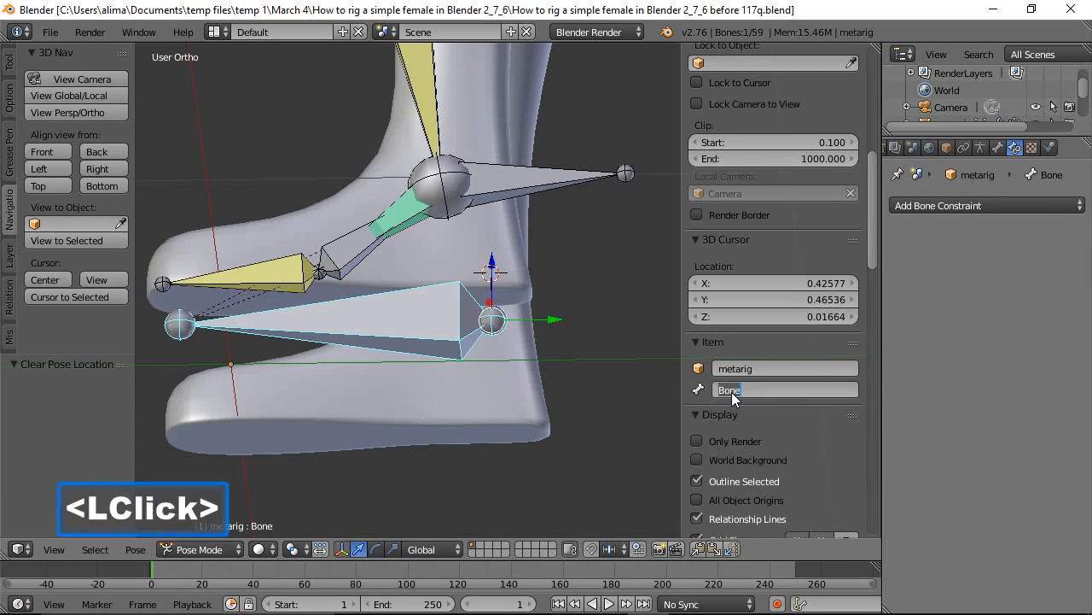
{"action": "type", "text": "f"}
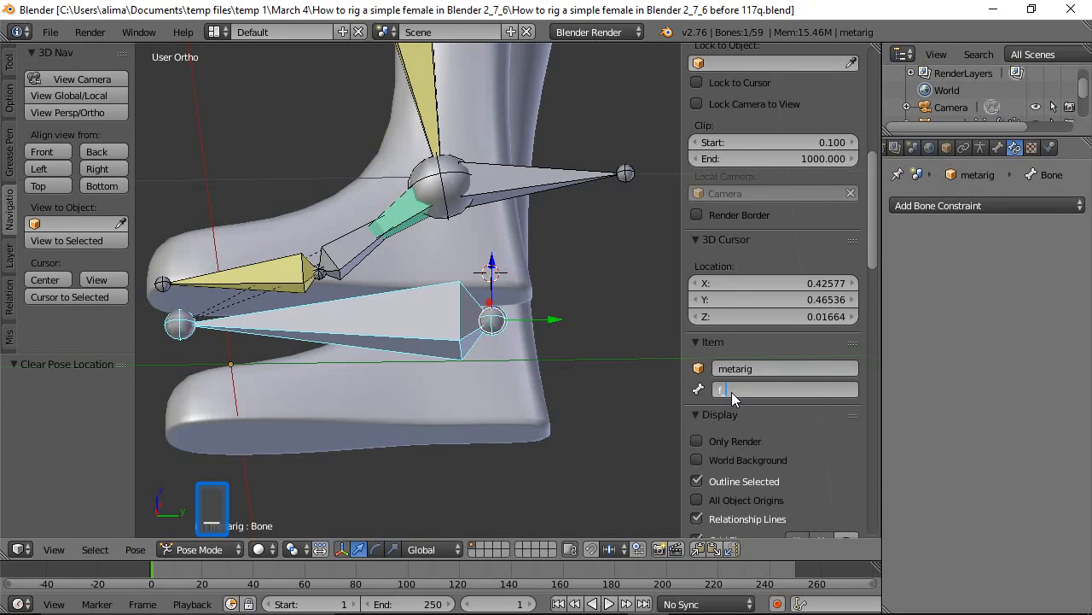
{"action": "type", "text": "_handle"}
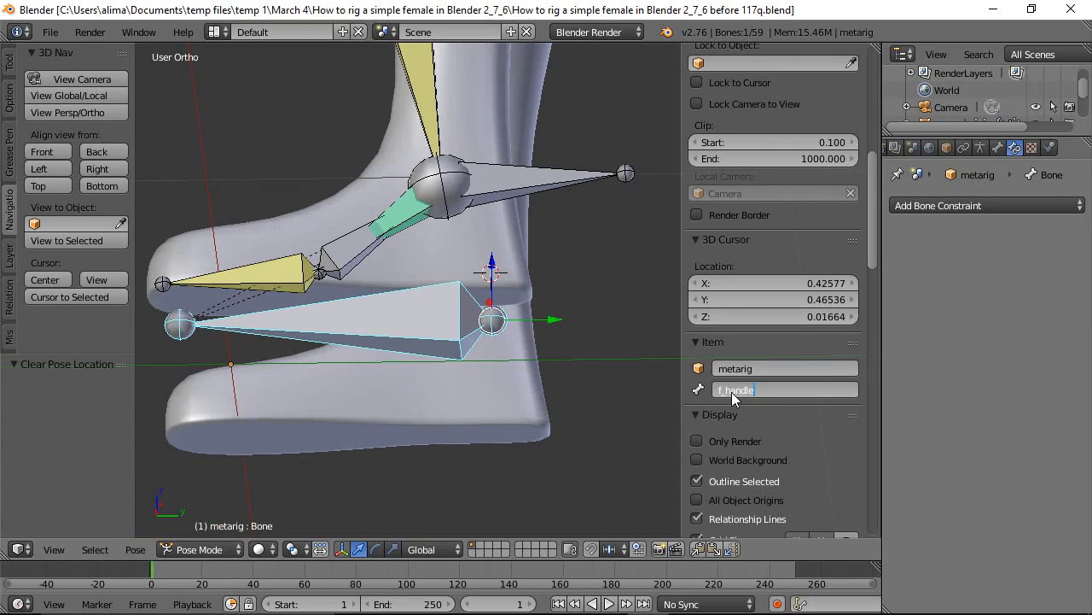
{"action": "type", "text": ".l"}
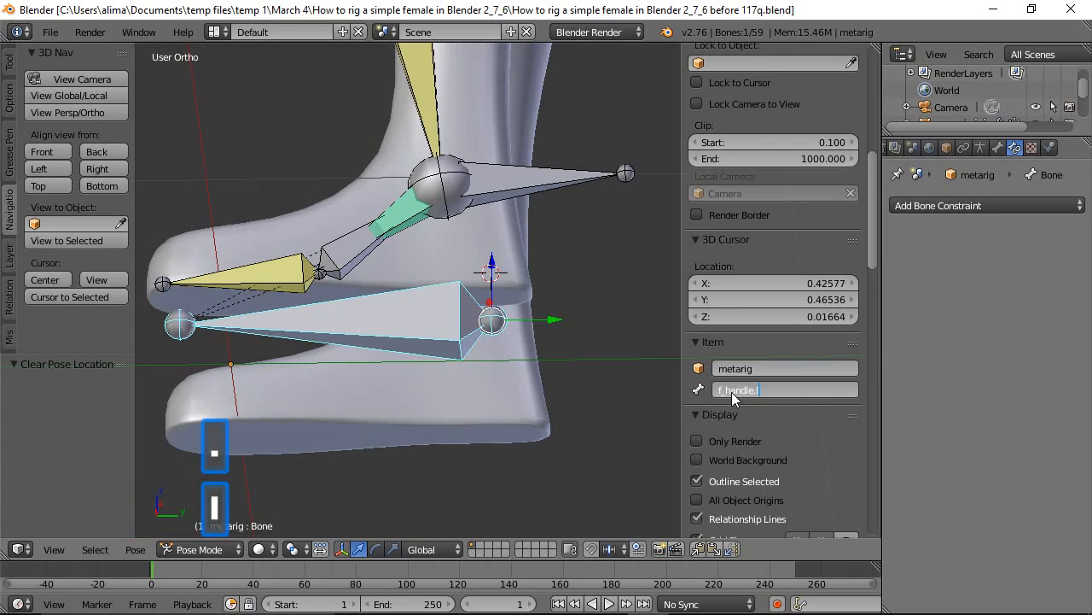
{"action": "key", "text": "Return"}
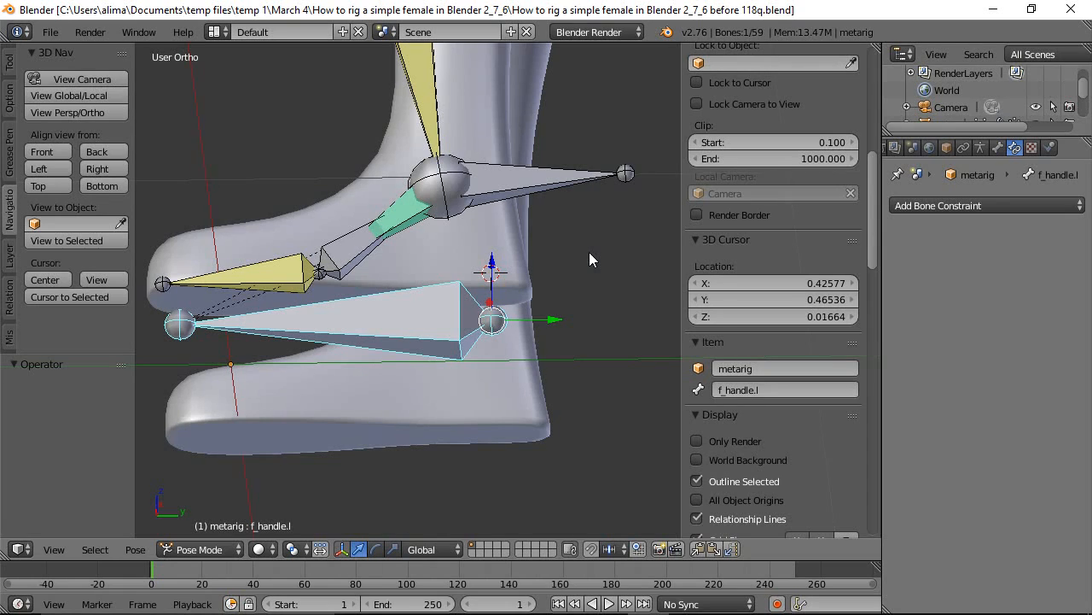
Test the f_handle.l control in right view with a trial move and a trial rotation about global X, cancelling both.
{"action": "left_click", "coordinate": [97, 168]}
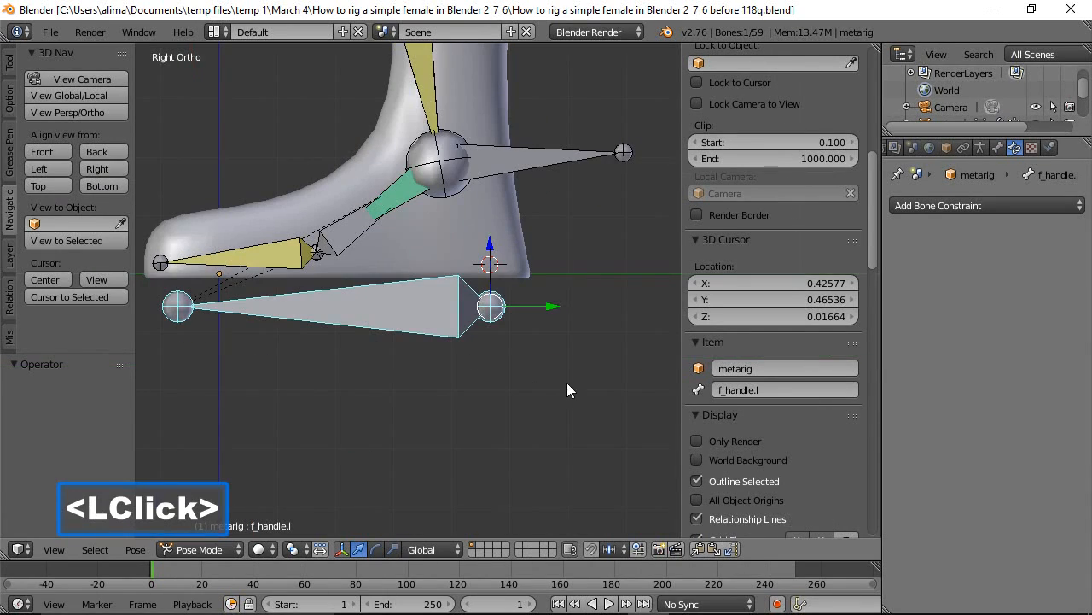
{"action": "key", "text": "ctrl"}
{"action": "middle_click_drag", "start_coordinate": [590, 232], "coordinate": [597, 434], "text": "ctrl"}
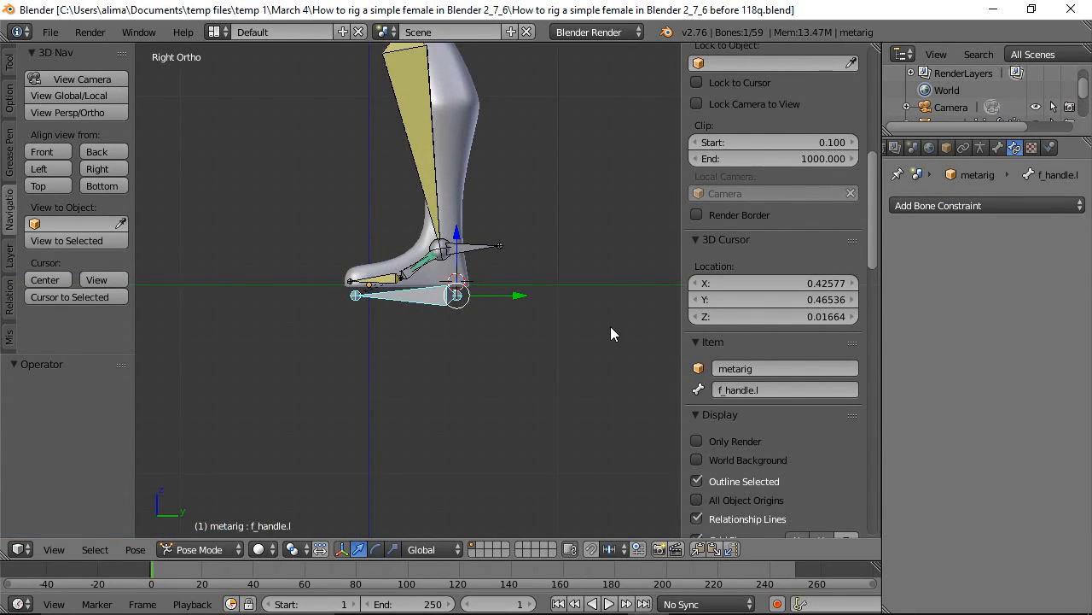
{"action": "key", "text": "g"}
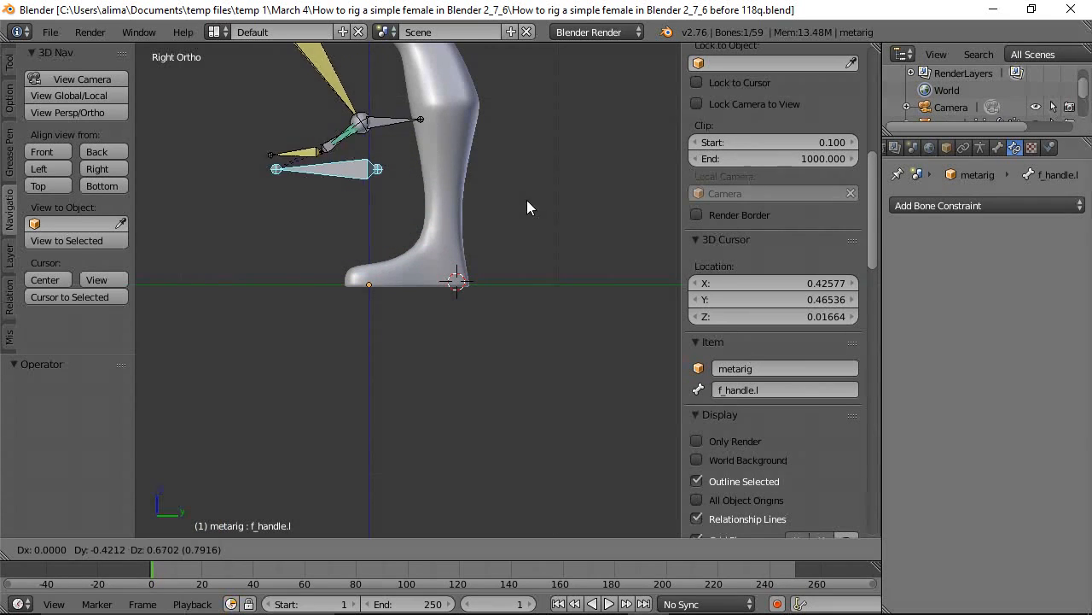
{"action": "right_click", "coordinate": [554, 264]}
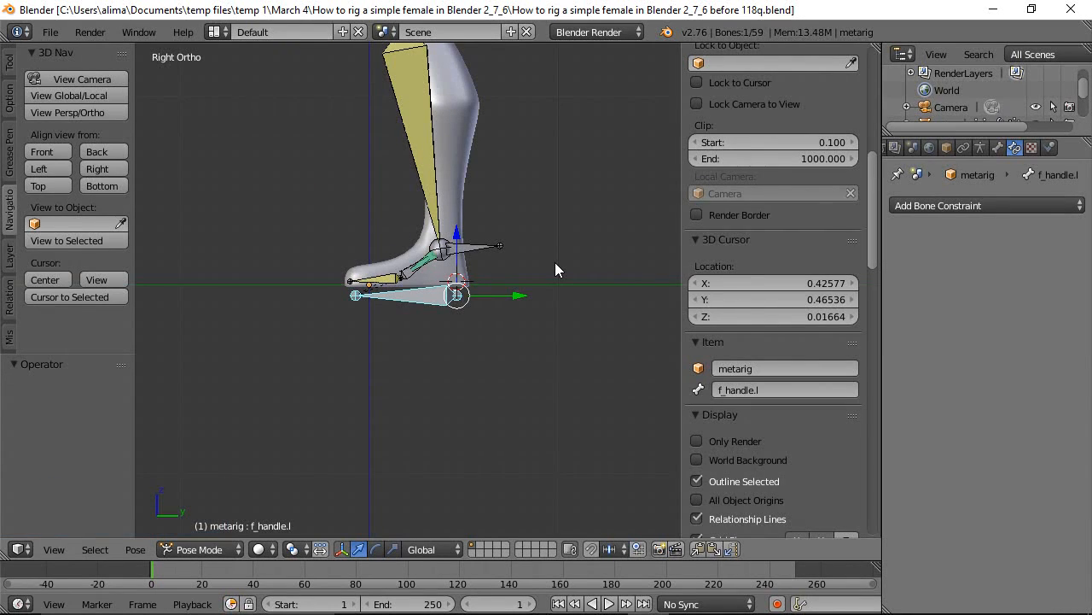
{"action": "key", "text": "r"}
{"action": "key", "text": "x"}
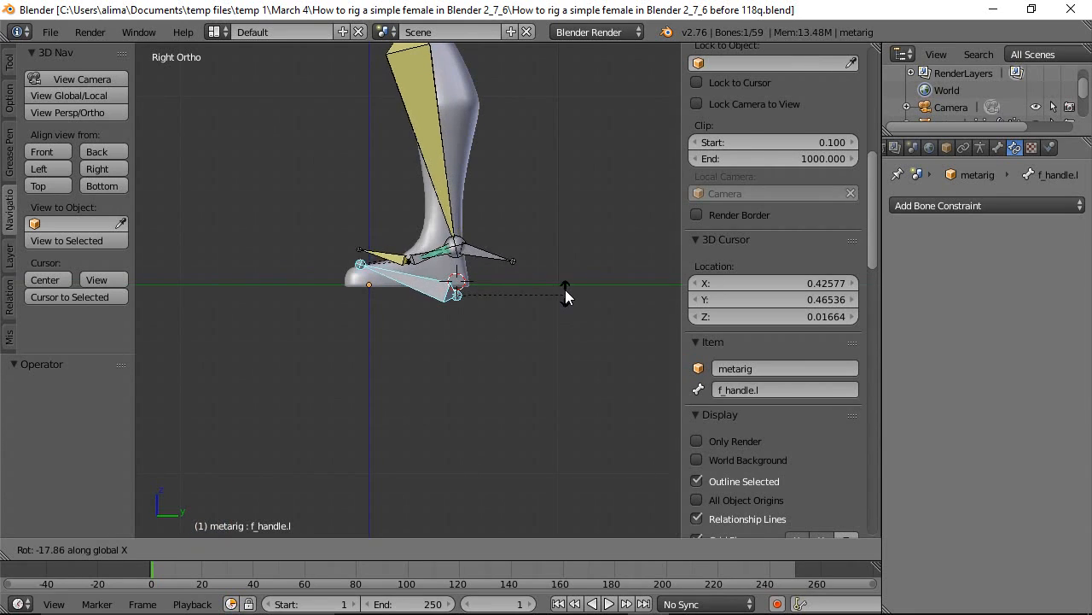
{"action": "right_click", "coordinate": [545, 249]}
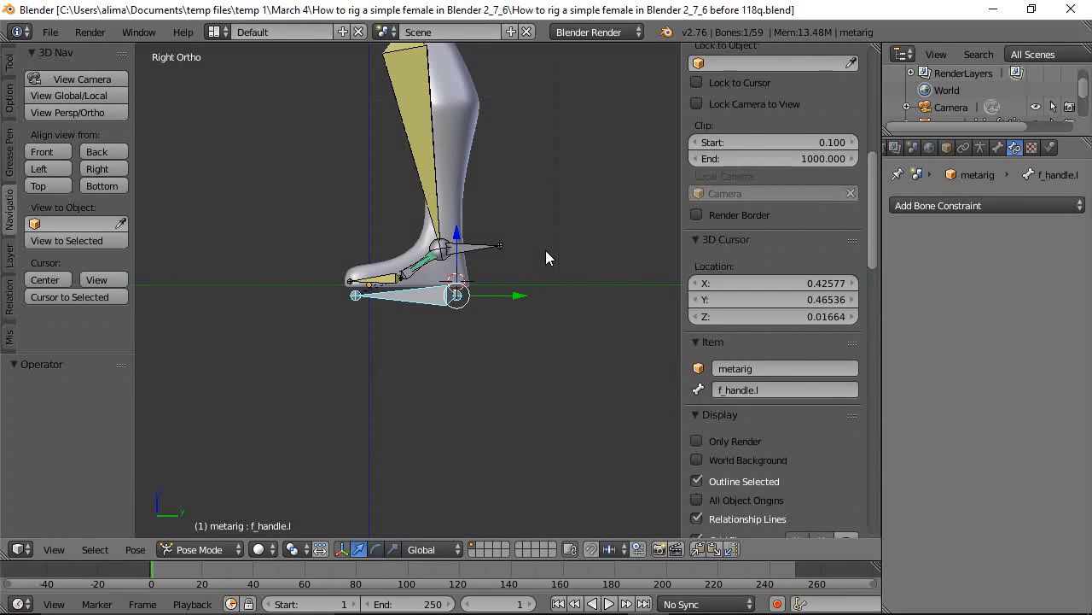
Test the foot roll with a trial rotation of the foot_roll.l bone about global X, and cancel it.
{"action": "left_click", "coordinate": [570, 174]}
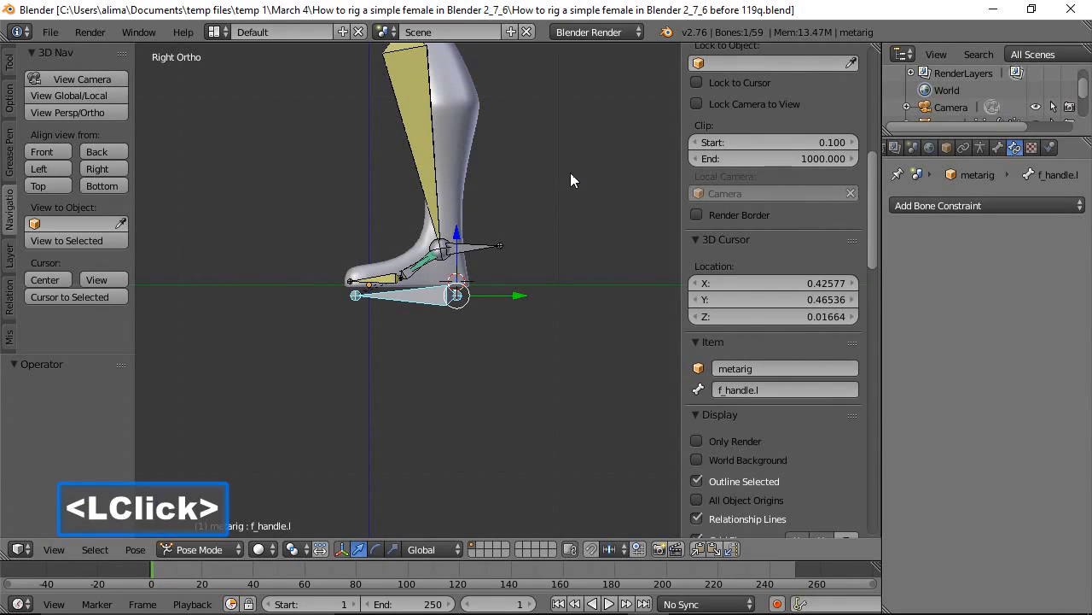
{"action": "left_click", "coordinate": [413, 274]}
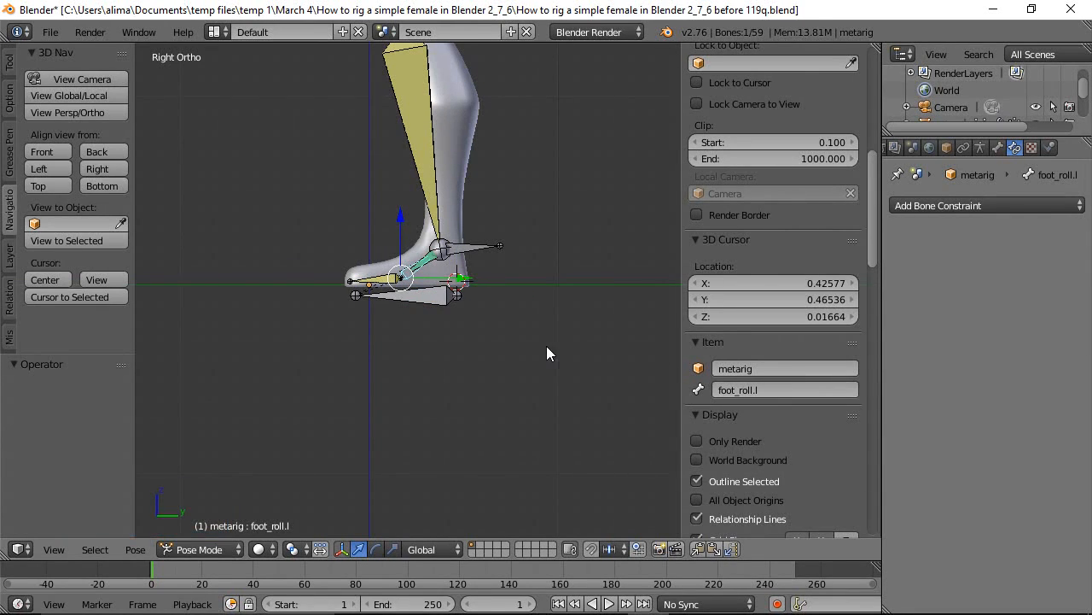
{"action": "key", "text": "r"}
{"action": "key", "text": "x"}
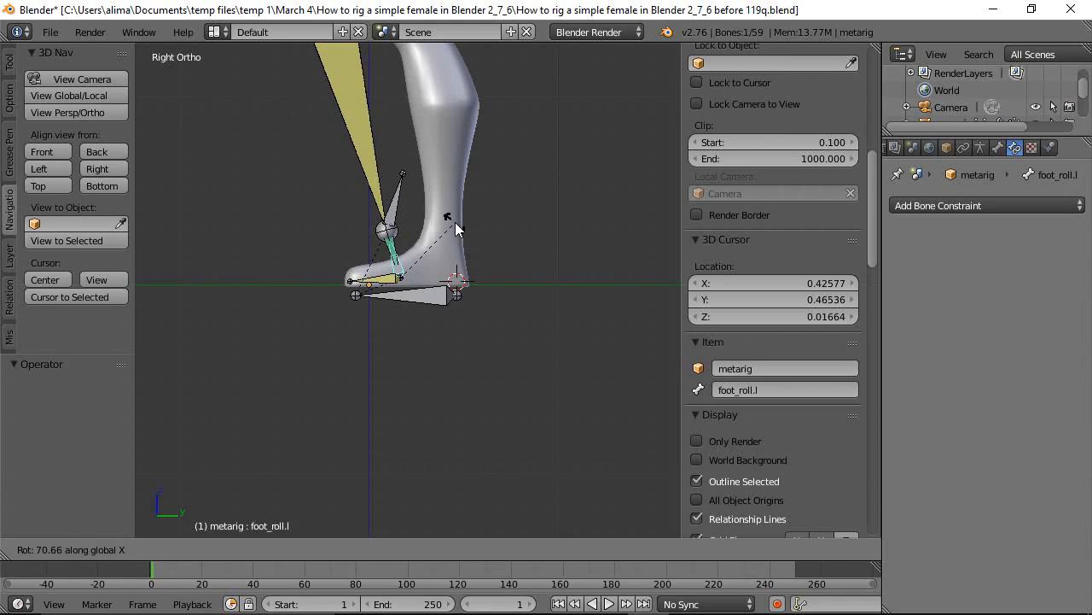
{"action": "right_click", "coordinate": [500, 288]}
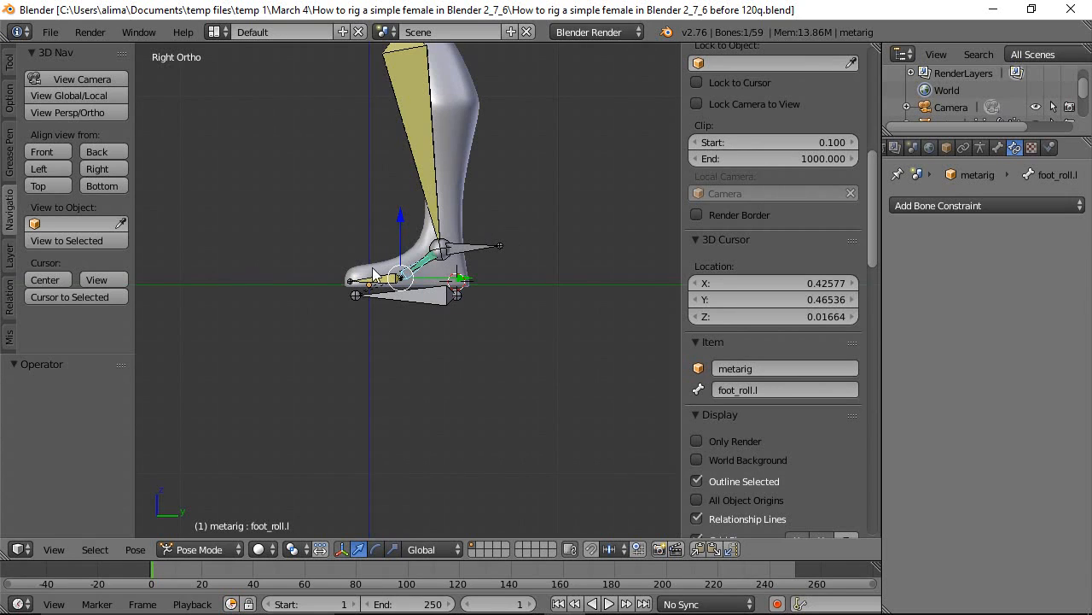
Show the whole figure in front view and reset the 3D cursor to the world origin.
{"action": "left_click", "coordinate": [40, 152]}
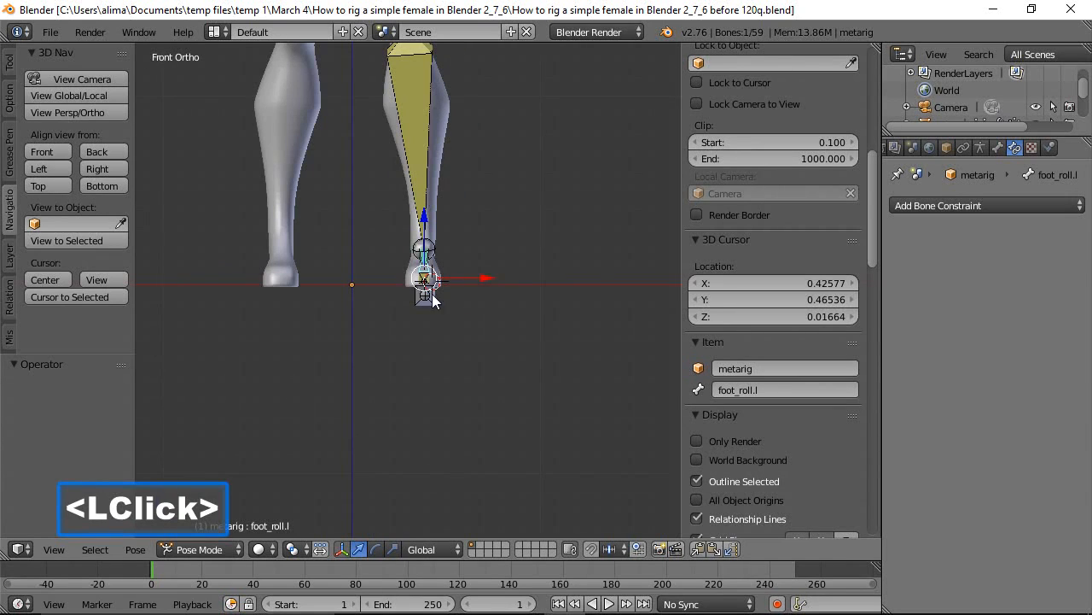
{"action": "key", "text": "ctrl"}
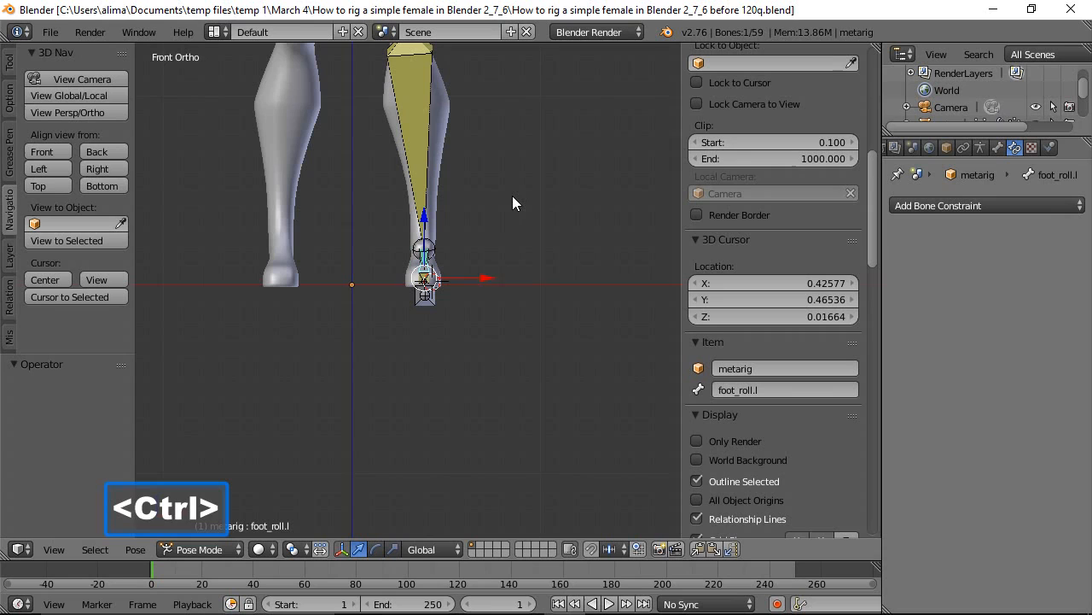
{"action": "middle_click_drag", "start_coordinate": [517, 165], "coordinate": [531, 294], "text": "ctrl"}
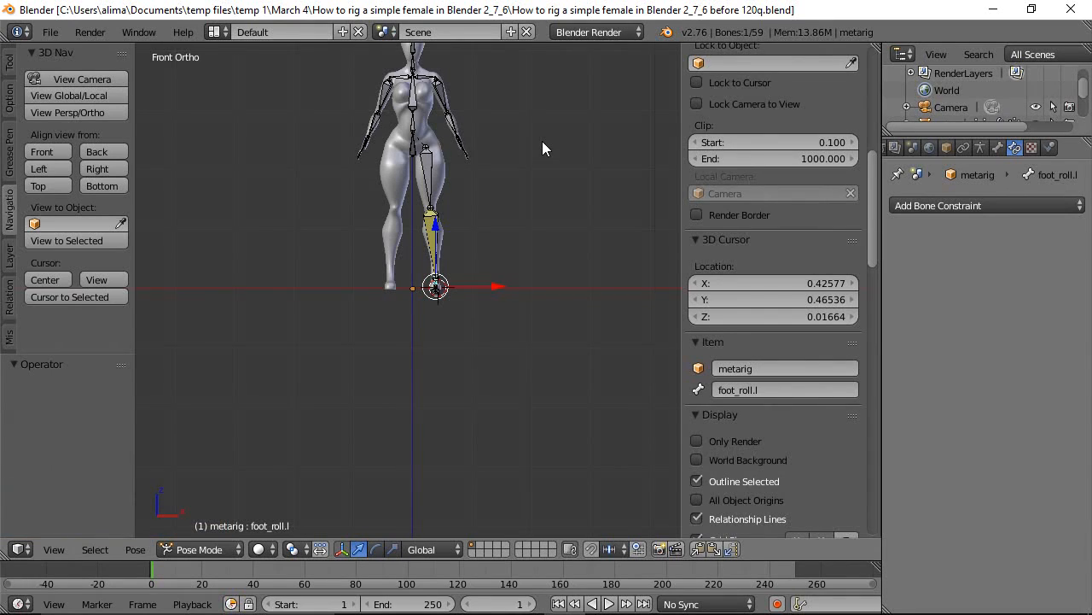
{"action": "middle_click_drag", "start_coordinate": [543, 137], "coordinate": [548, 271], "text": "shift"}
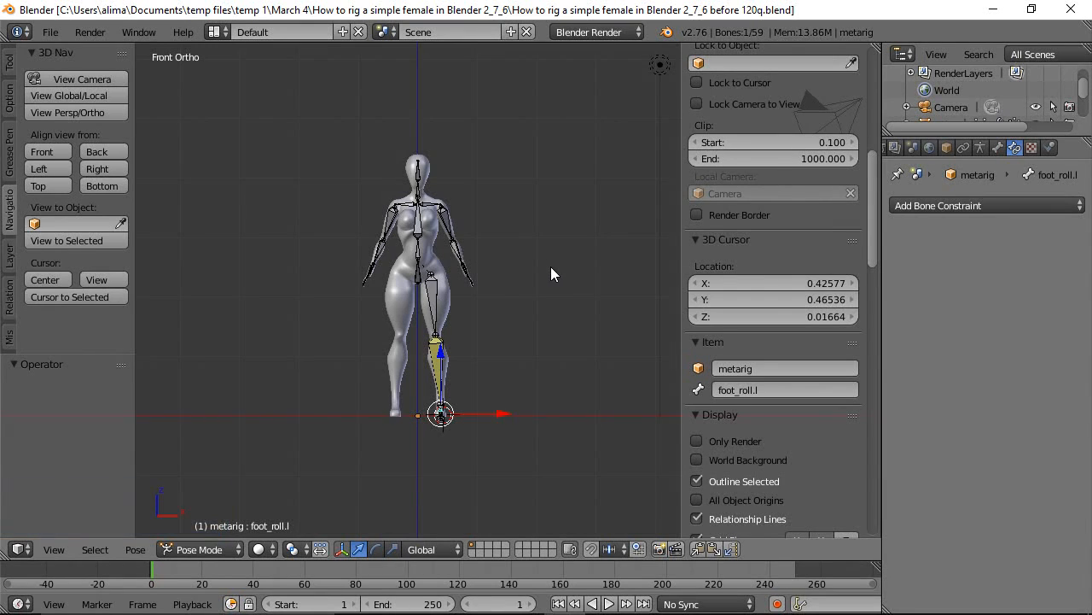
{"action": "left_click", "coordinate": [585, 203]}
{"action": "key", "text": "shift+c"}
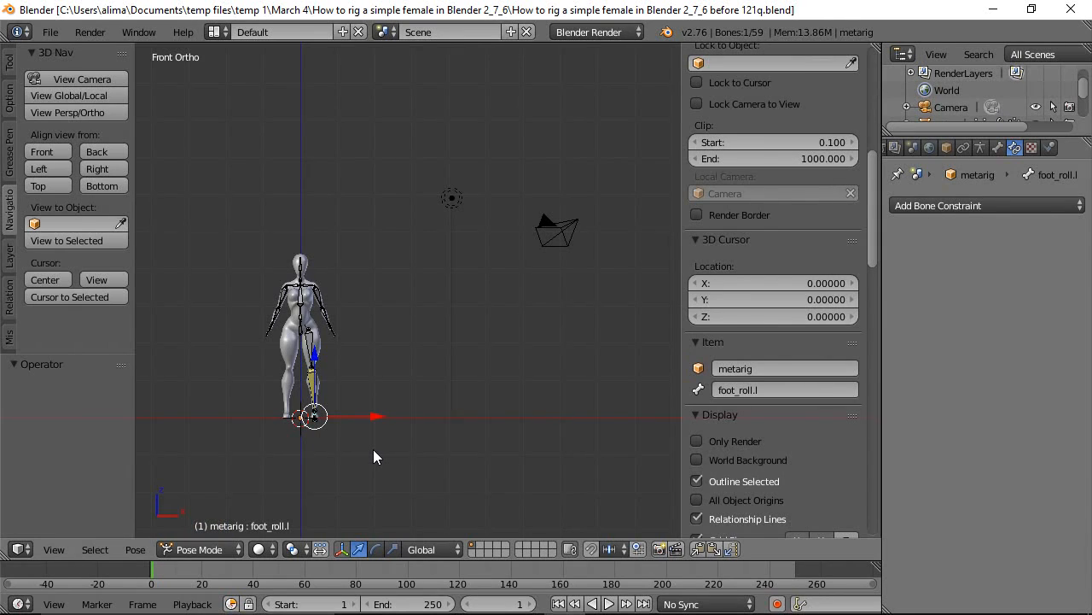
Set the pivot point to 3D Cursor.
{"action": "key", "text": "b"}
{"action": "left_click_drag", "start_coordinate": [220, 204], "coordinate": [394, 464]}
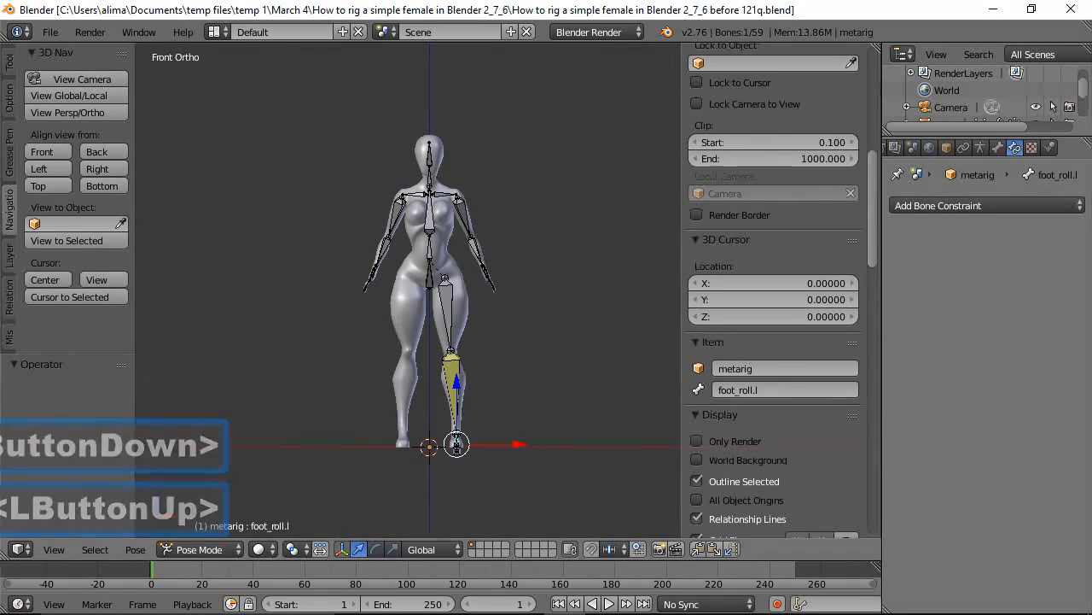
{"action": "left_click", "coordinate": [557, 88]}
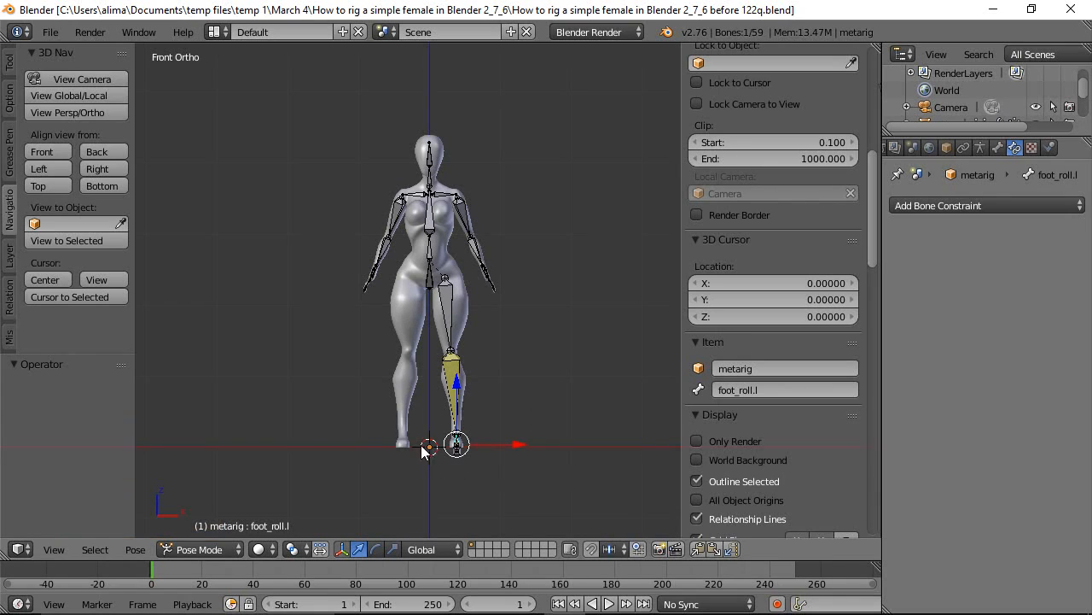
{"action": "left_click", "coordinate": [304, 552]}
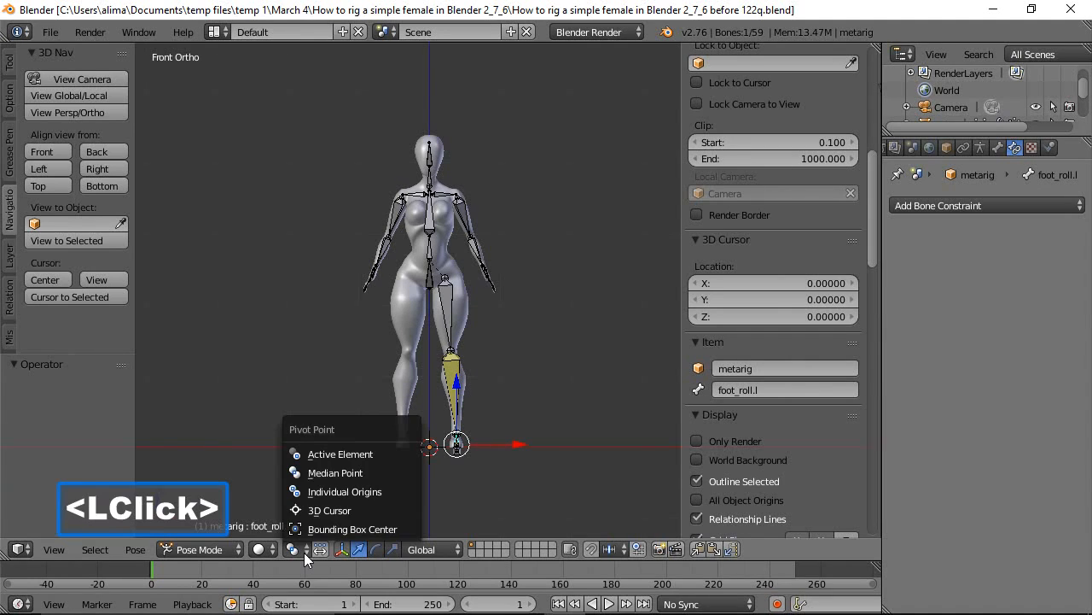
{"action": "left_click", "coordinate": [329, 510]}
{"action": "left_click", "coordinate": [559, 376]}
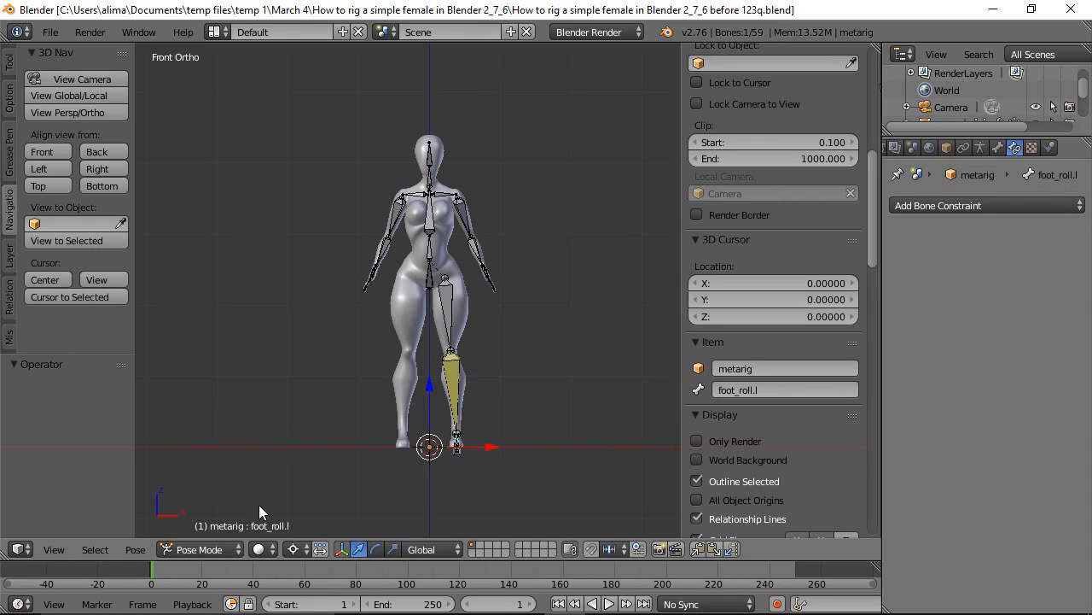
In Edit Mode, select only the character's left leg and foot bones and duplicate them in place.
{"action": "left_click", "coordinate": [234, 552]}
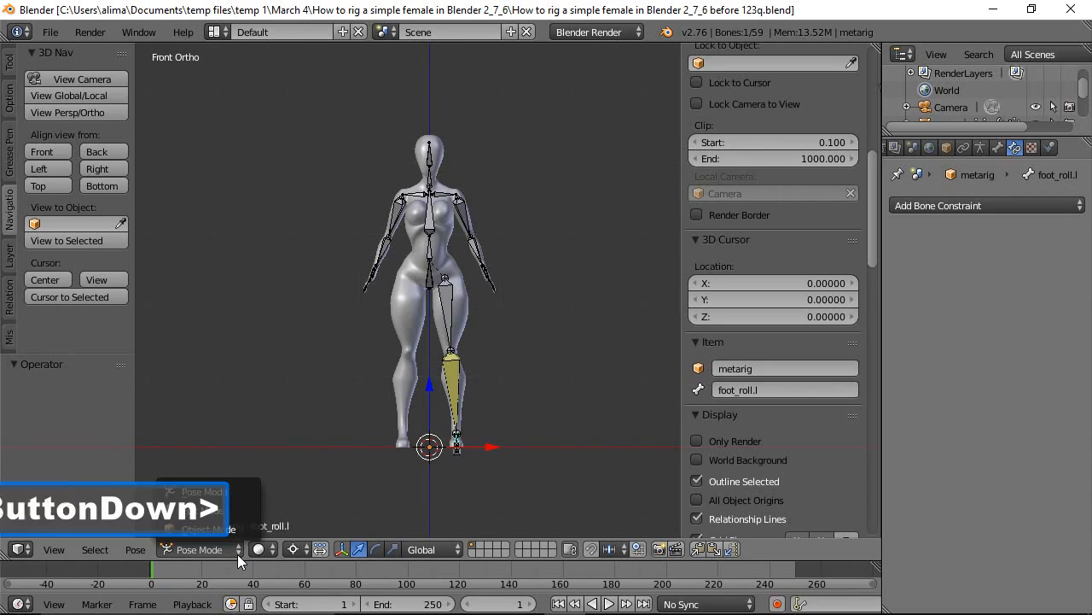
{"action": "left_click", "coordinate": [205, 510]}
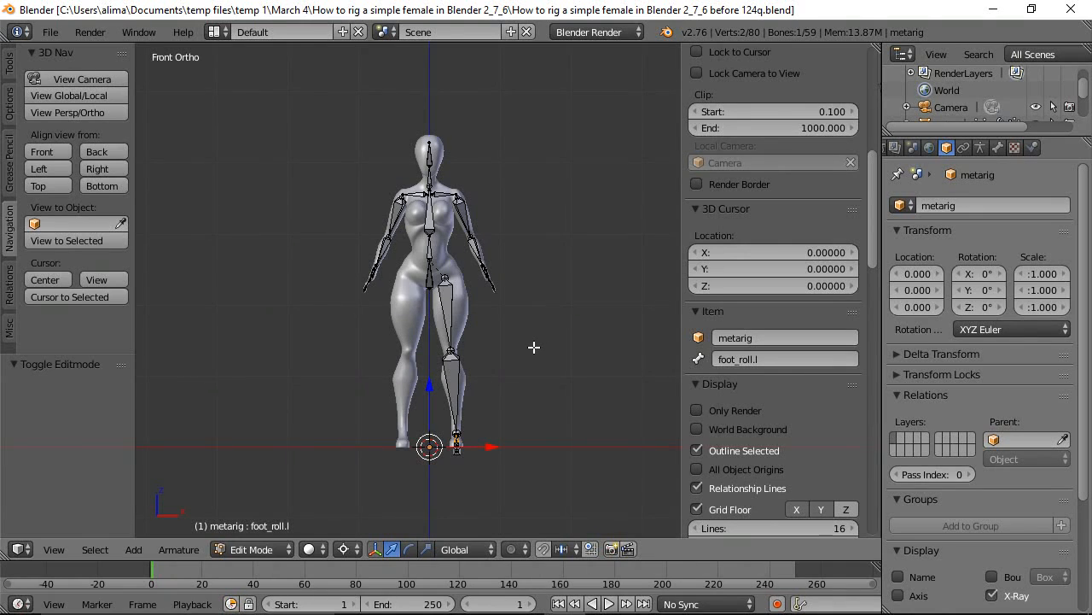
{"action": "key", "text": "a"}
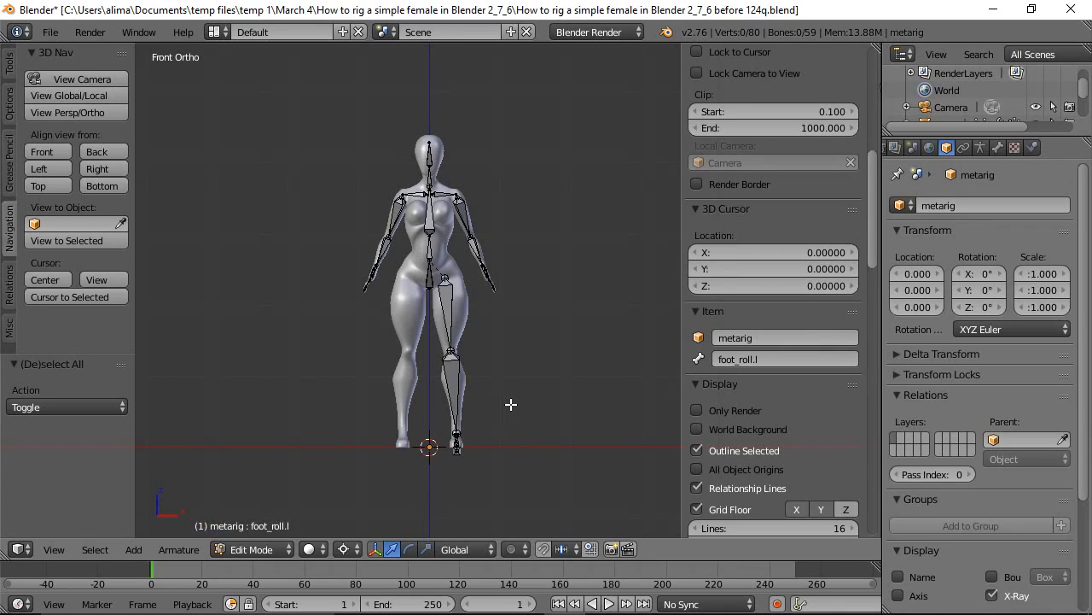
{"action": "key", "text": "ctrl"}
{"action": "mouse_move", "coordinate": [510, 404]}
{"action": "left_mouse_down", "text": "ctrl"}
{"action": "mouse_move", "coordinate": [459, 269]}
{"action": "mouse_move", "coordinate": [441, 268]}
{"action": "mouse_move", "coordinate": [437, 296]}
{"action": "left_mouse_up", "text": "ctrl"}
{"action": "mouse_move", "coordinate": [436, 296]}
{"action": "right_mouse_down", "text": "ctrl"}
{"action": "mouse_move", "coordinate": [448, 440]}
{"action": "mouse_move", "coordinate": [504, 480]}
{"action": "right_mouse_up", "text": "ctrl"}
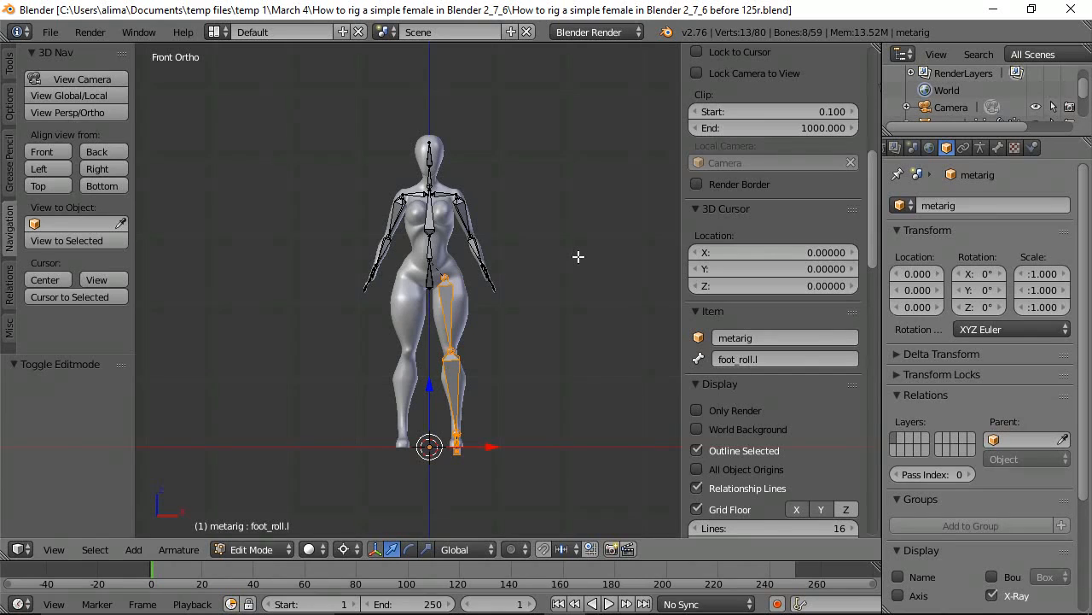
{"action": "key", "text": "shift+d"}
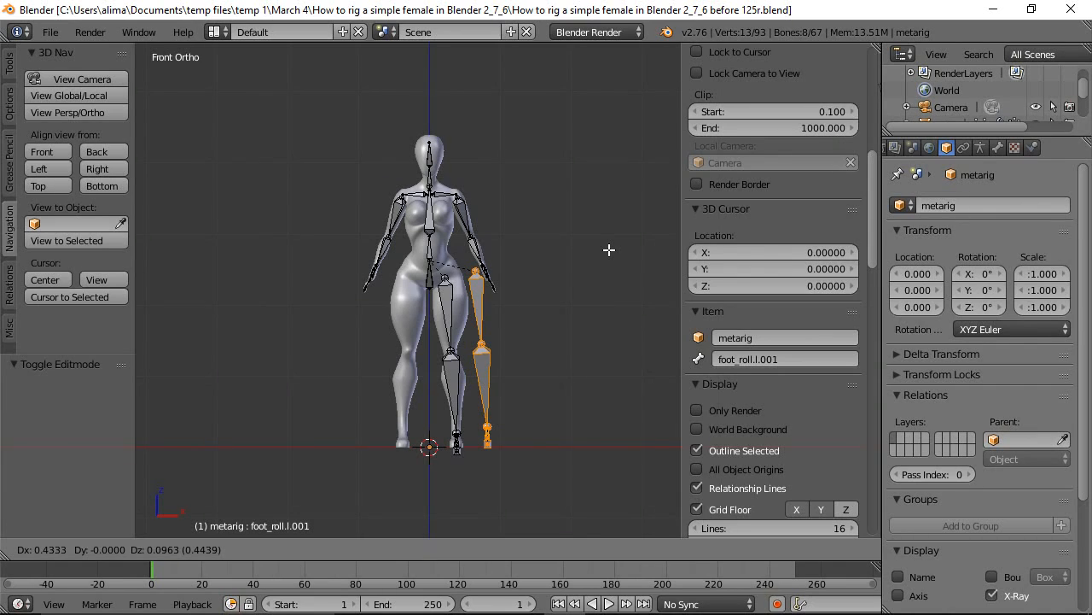
{"action": "right_click", "coordinate": [609, 250]}
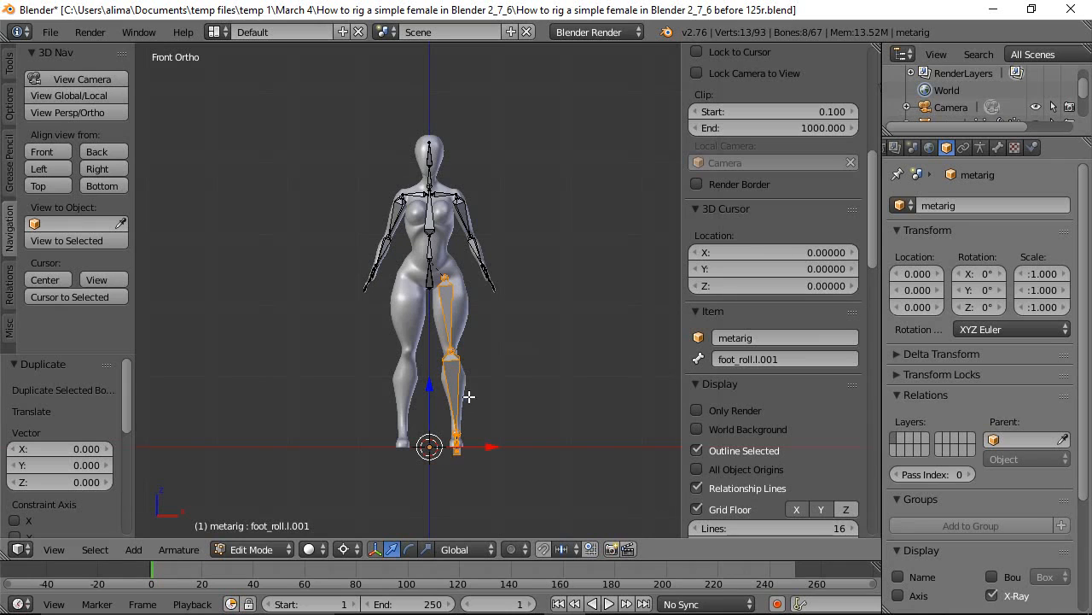
Mirror the duplicated leg bones to the character's right side by scaling them -1 along global X.
{"action": "key", "text": "s"}
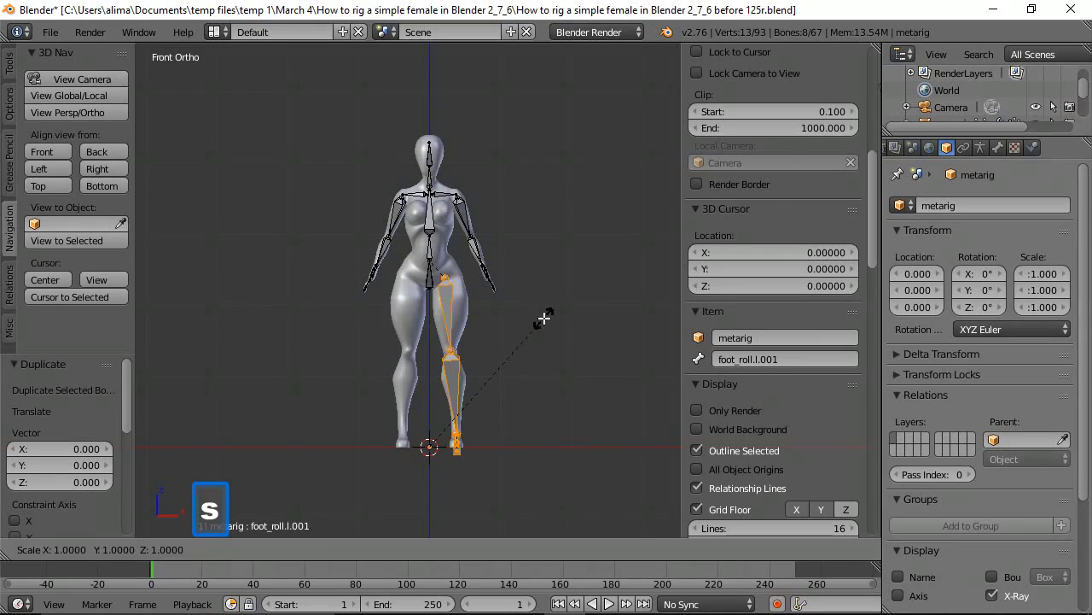
{"action": "key", "text": "x"}
{"action": "key", "text": "minus"}
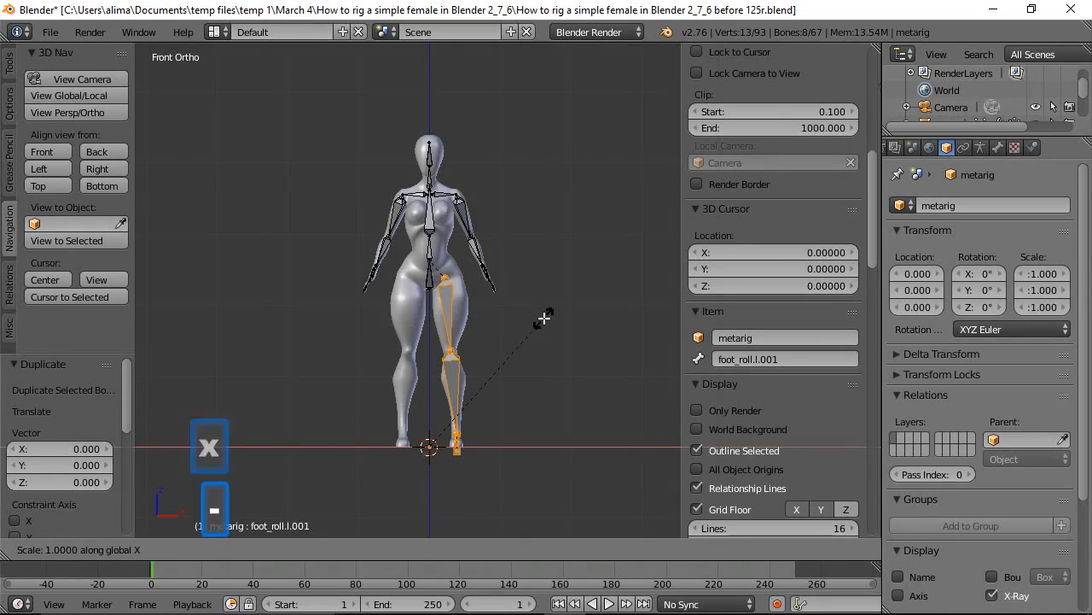
{"action": "key", "text": "1"}
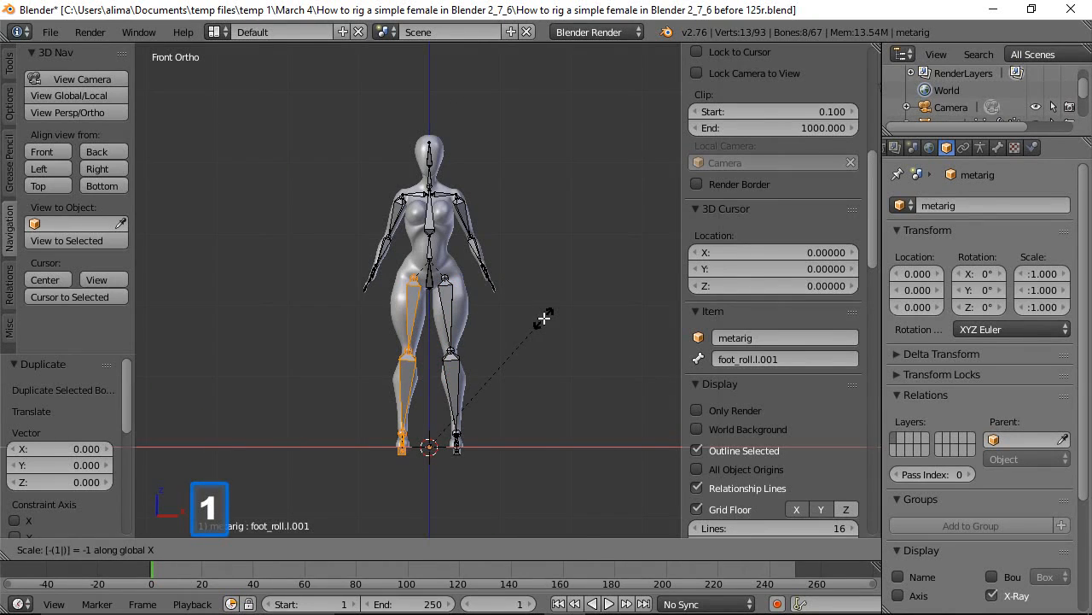
{"action": "left_click", "coordinate": [544, 317]}
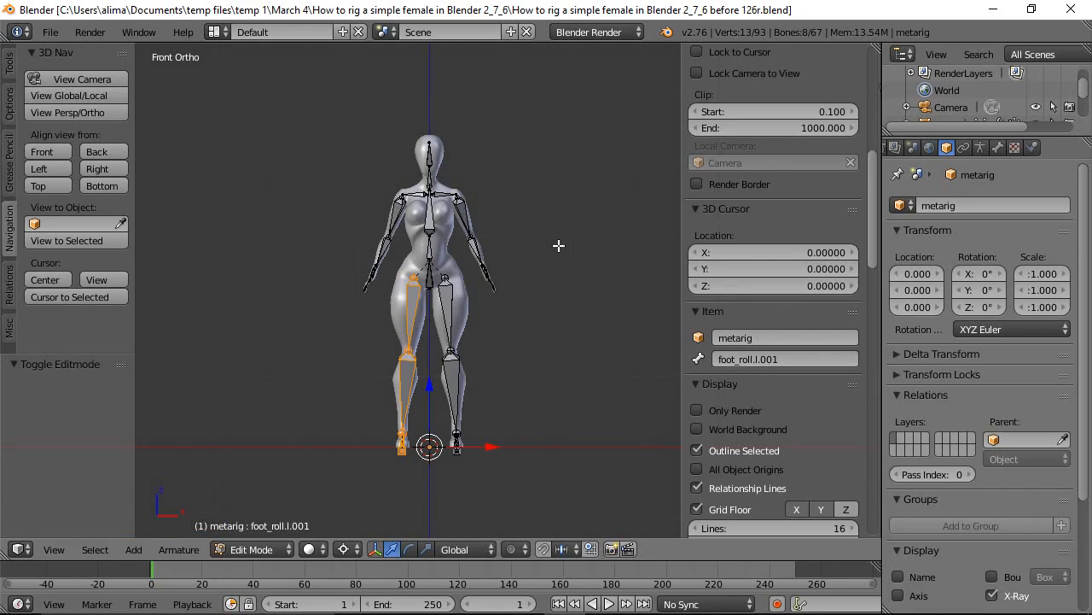
Flip the names of the mirrored leg bones and select the character's right shin bone.
{"action": "key", "text": "w"}
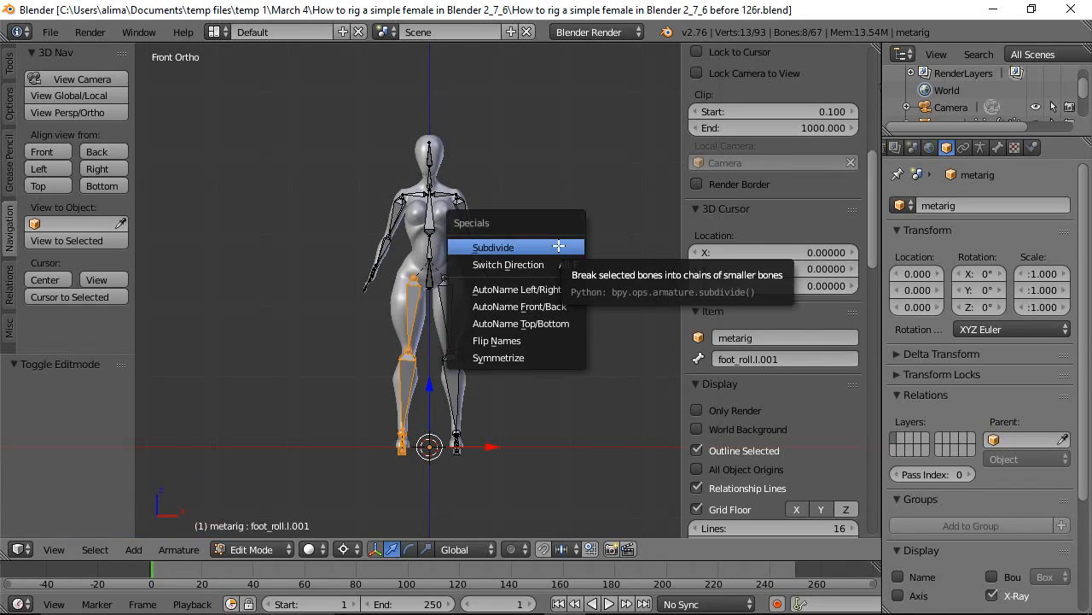
{"action": "left_click", "coordinate": [498, 339]}
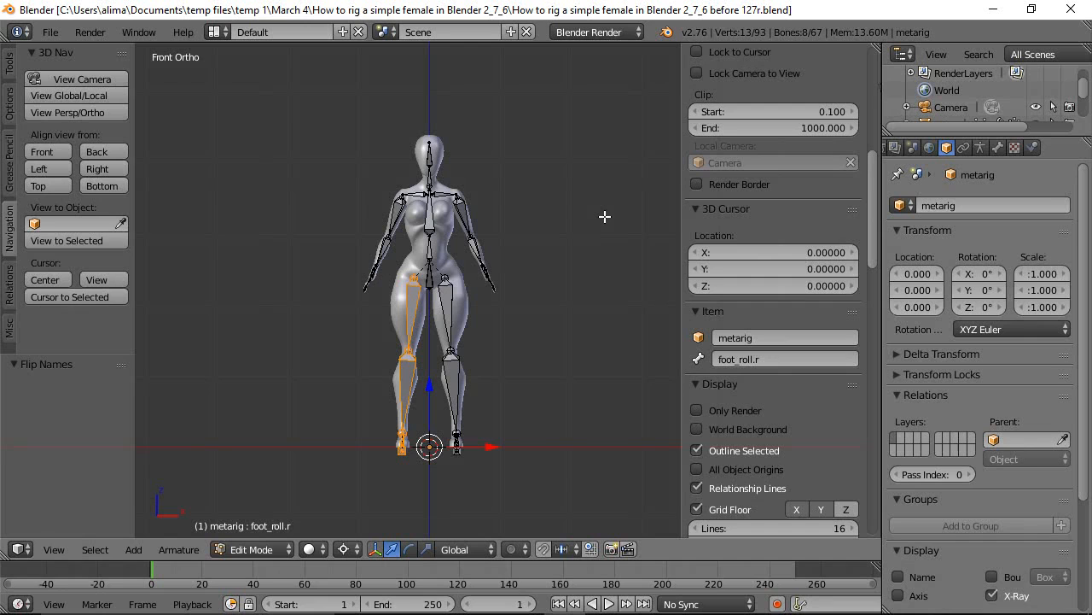
{"action": "left_click", "coordinate": [452, 374]}
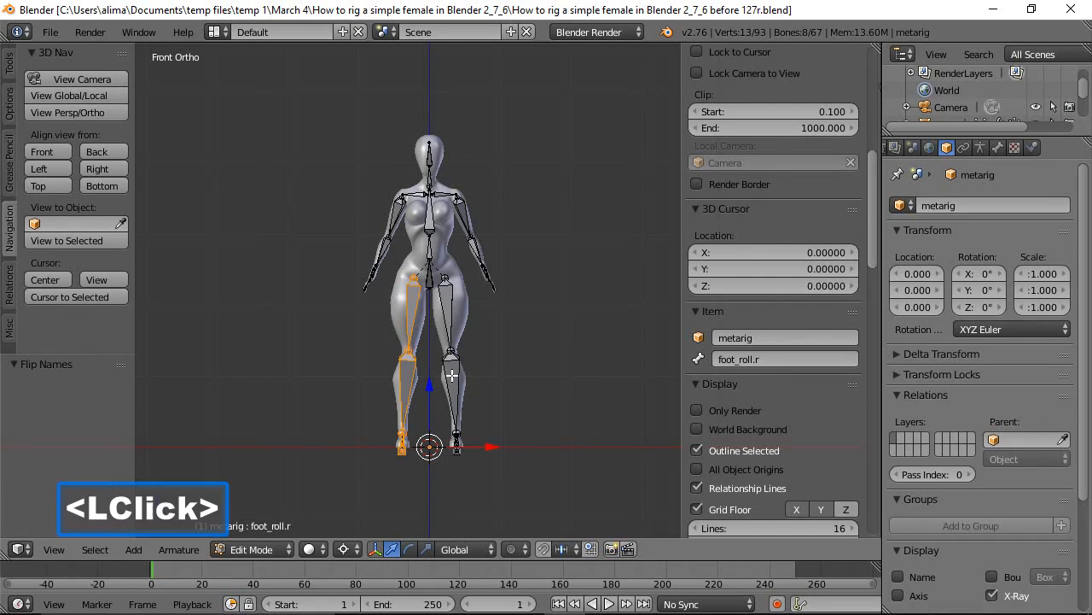
{"action": "left_click", "coordinate": [404, 384]}
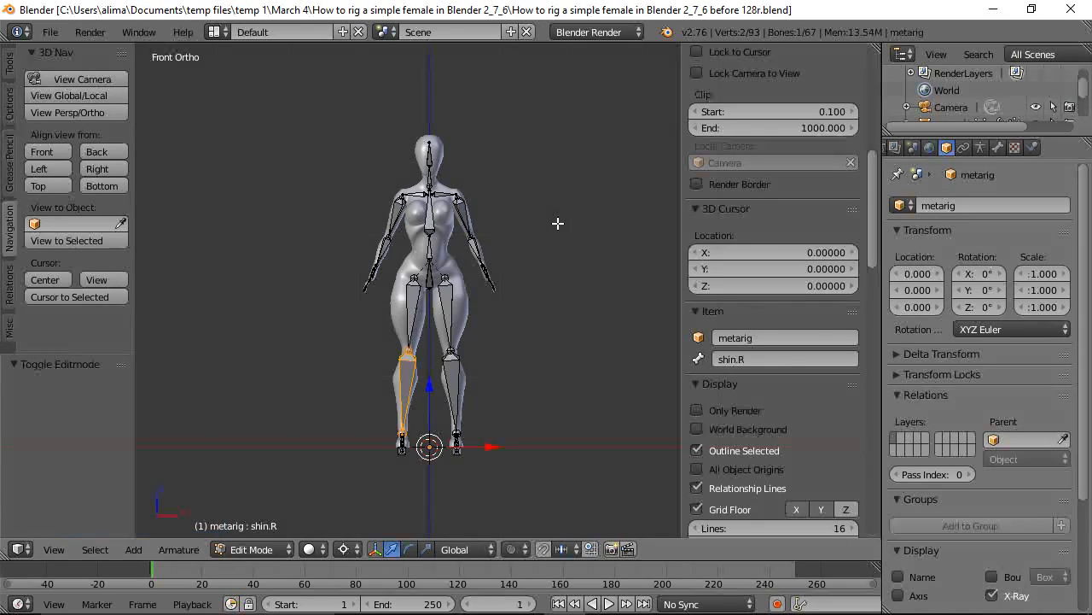
With no bones selected, set the pivot point to Median Point and switch the armature to Pose Mode.
{"action": "key", "text": "a"}
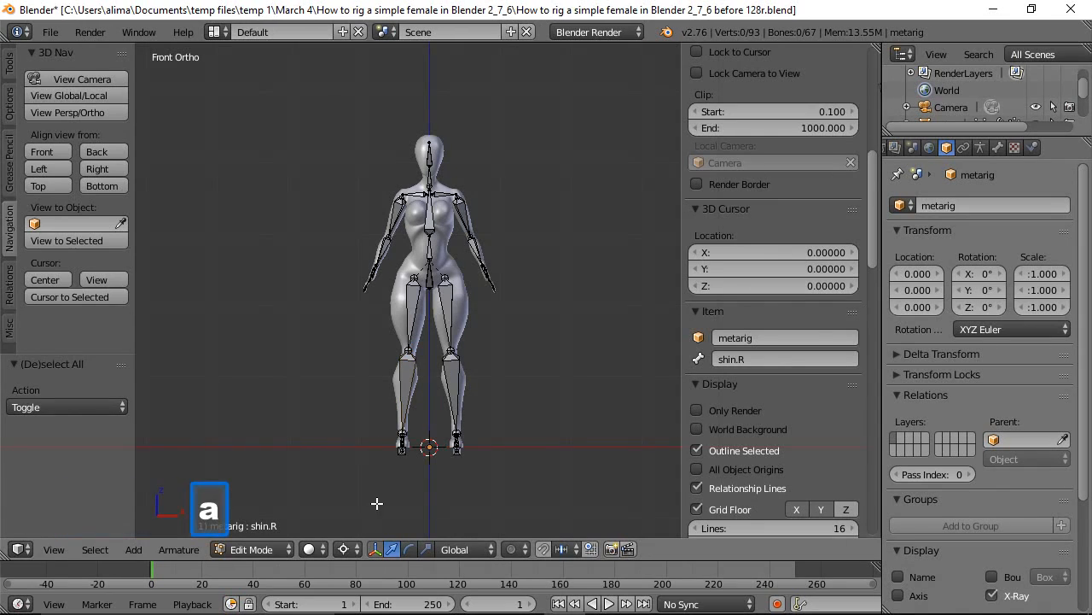
{"action": "left_click", "coordinate": [358, 551]}
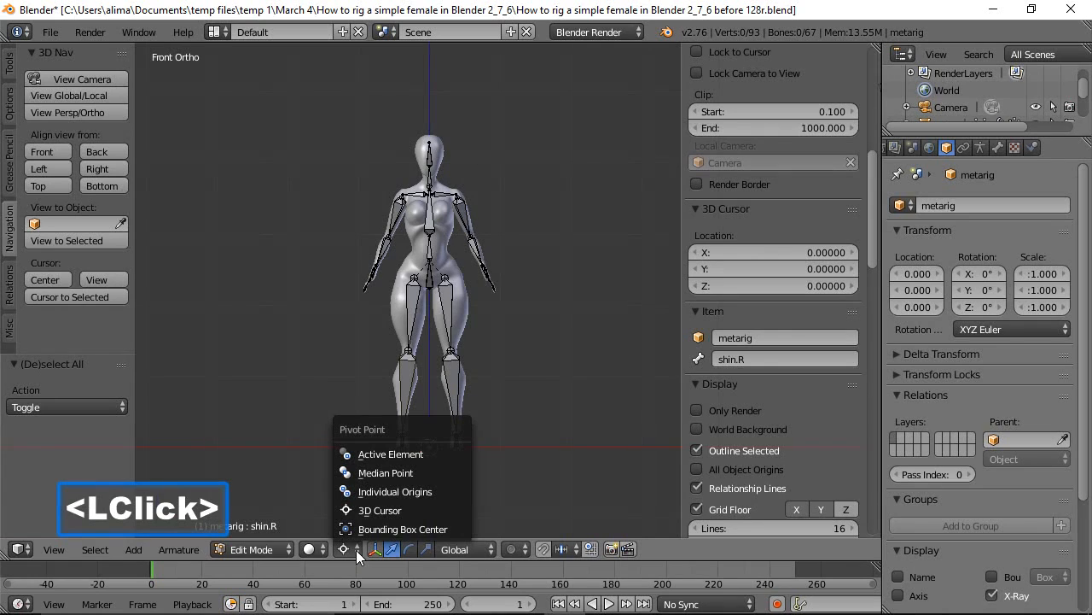
{"action": "left_click", "coordinate": [389, 472]}
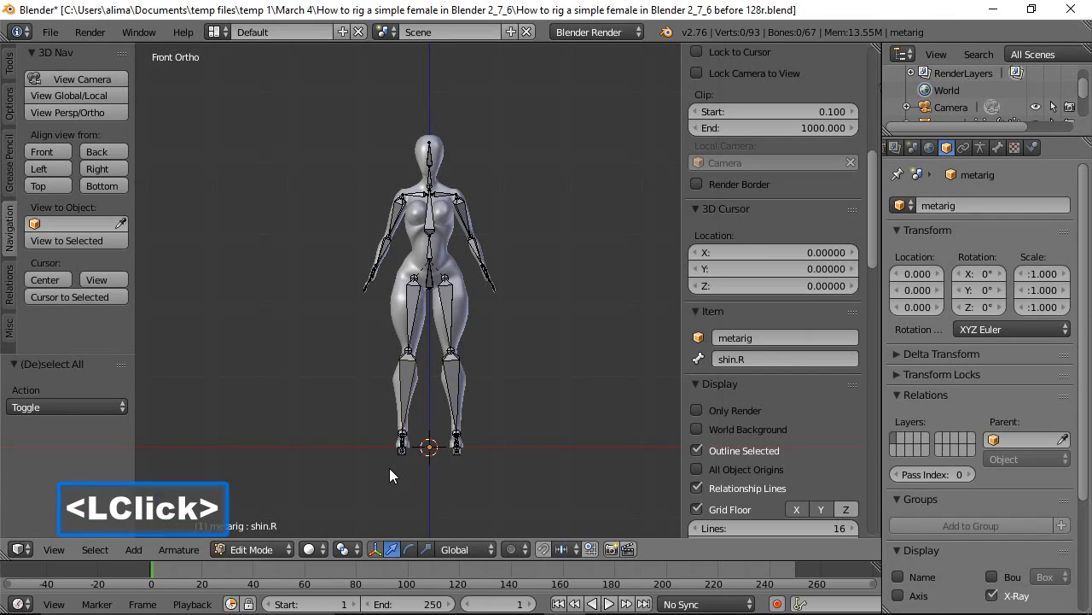
{"action": "left_click", "coordinate": [284, 549]}
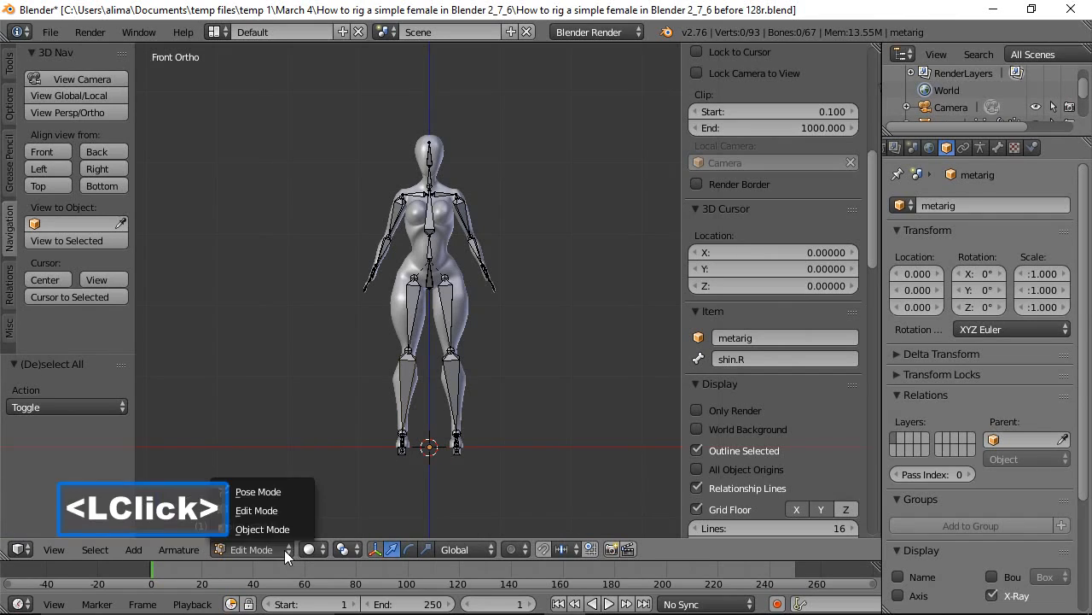
{"action": "left_click", "coordinate": [262, 491]}
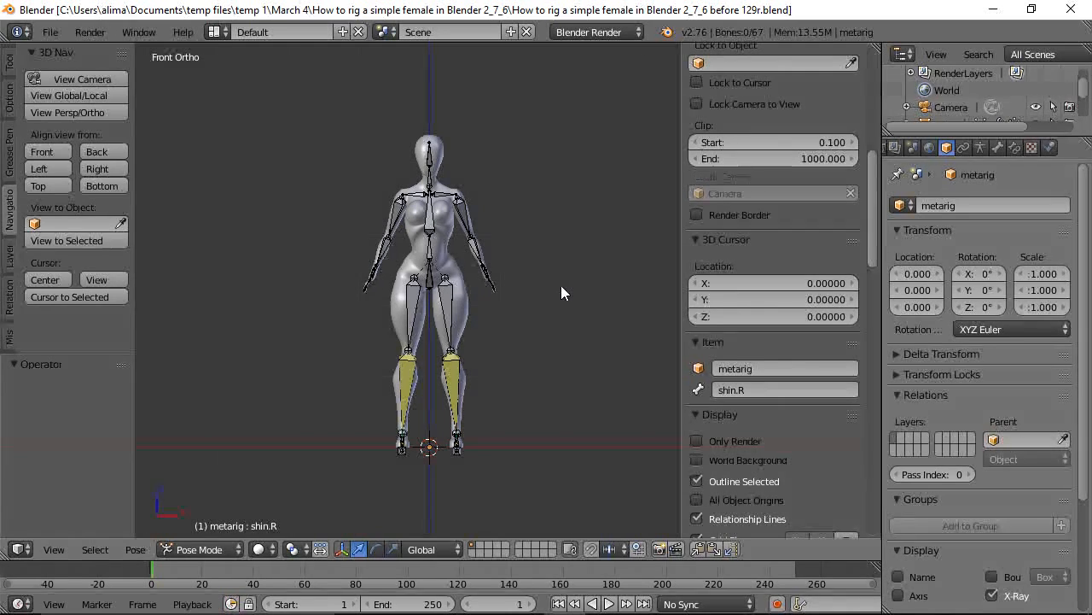
Test both legs' IK with a trial downward move of the hips bone along global Z, and cancel it.
{"action": "middle_click_drag", "start_coordinate": [566, 273], "coordinate": [511, 285]}
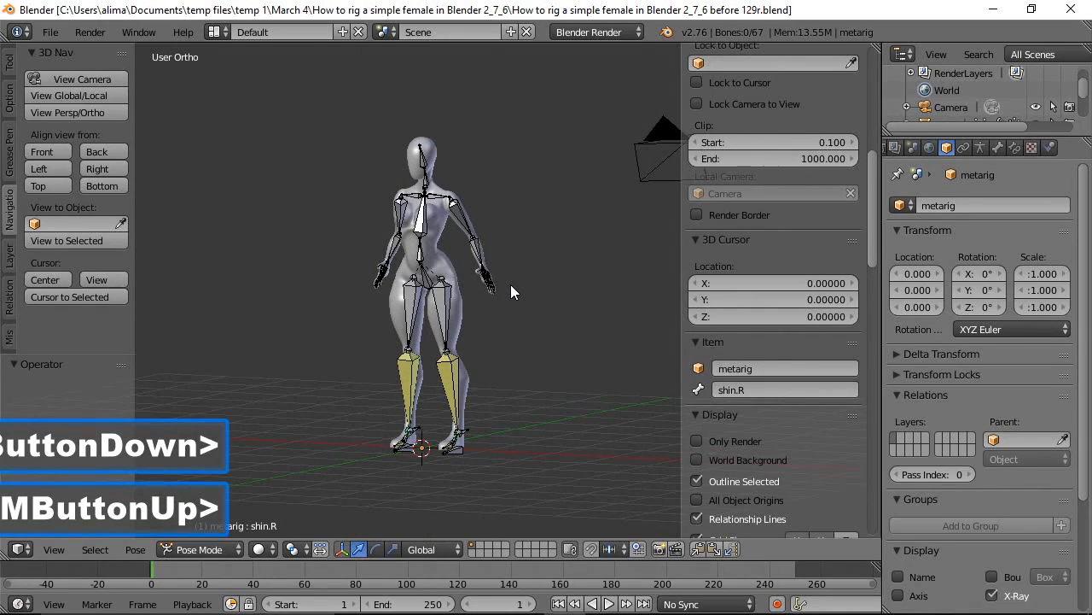
{"action": "left_click", "coordinate": [426, 288]}
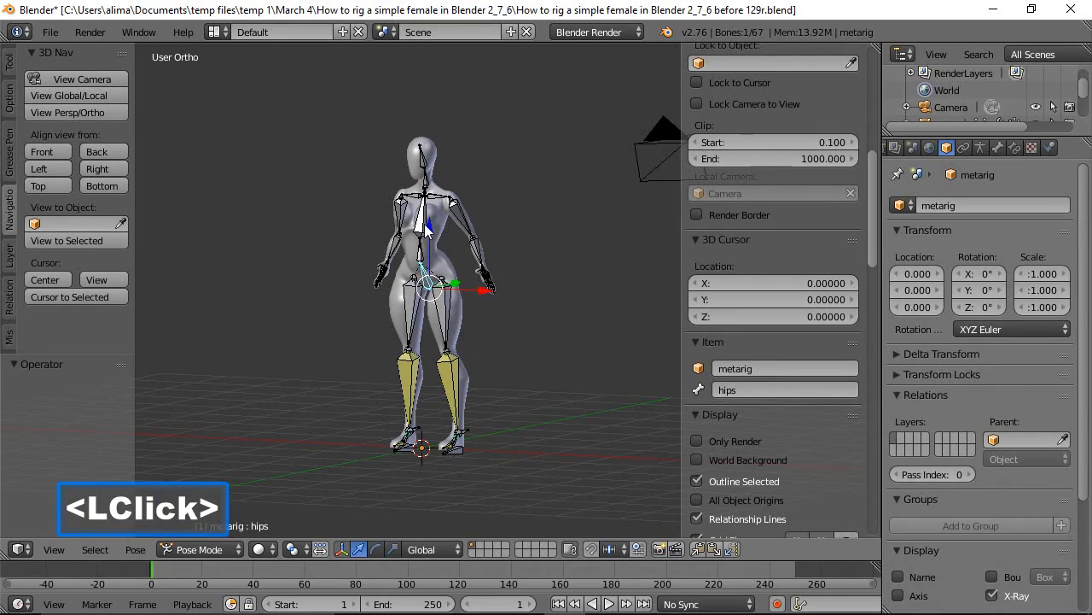
{"action": "left_click_drag", "start_coordinate": [429, 232], "coordinate": [432, 285]}
{"action": "right_click", "coordinate": [431, 281]}
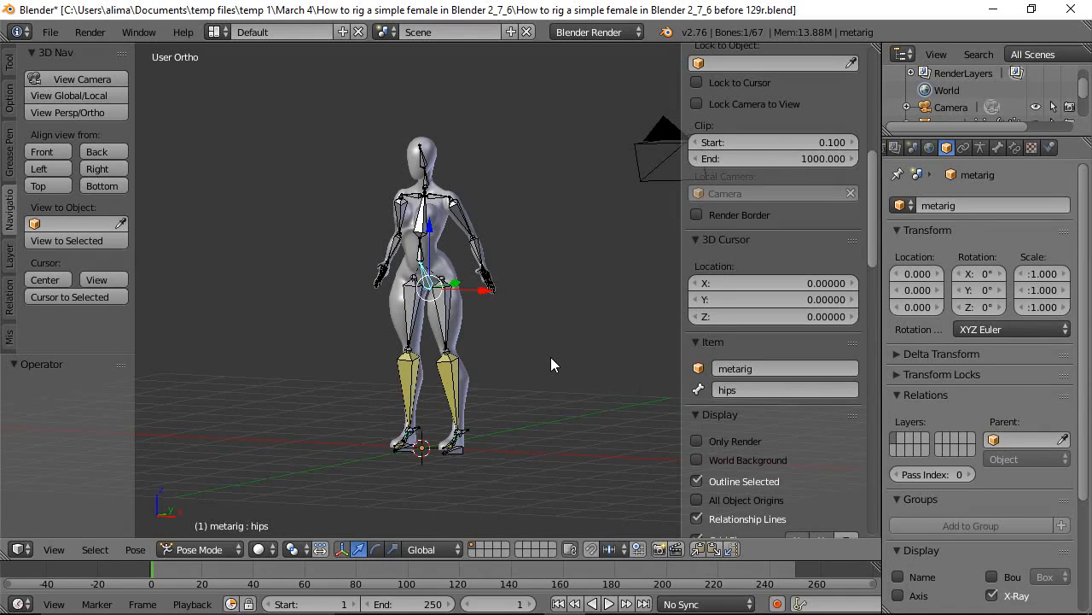
Test the left foot control with a trial move of the f_handle.l bone, and cancel it.
{"action": "key", "text": "b"}
{"action": "left_click_drag", "start_coordinate": [333, 329], "coordinate": [527, 486]}
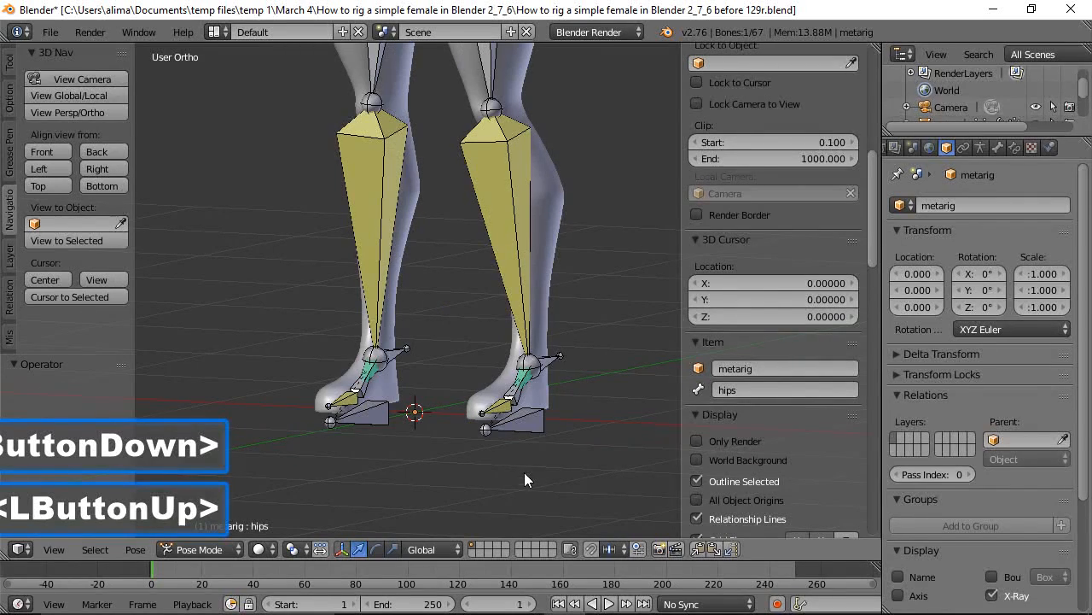
{"action": "left_click", "coordinate": [535, 426]}
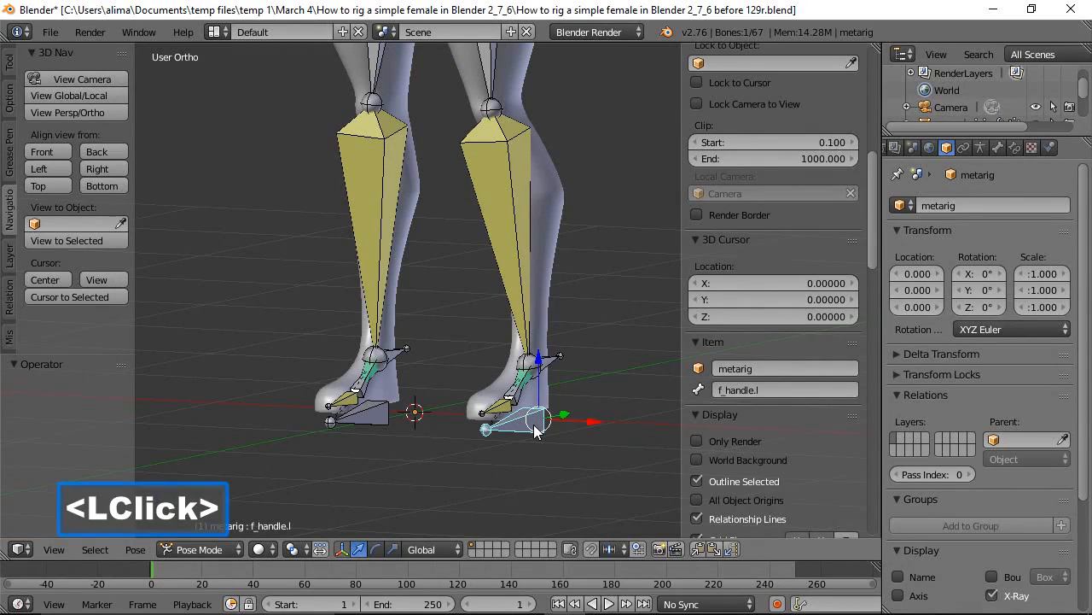
{"action": "key", "text": "g"}
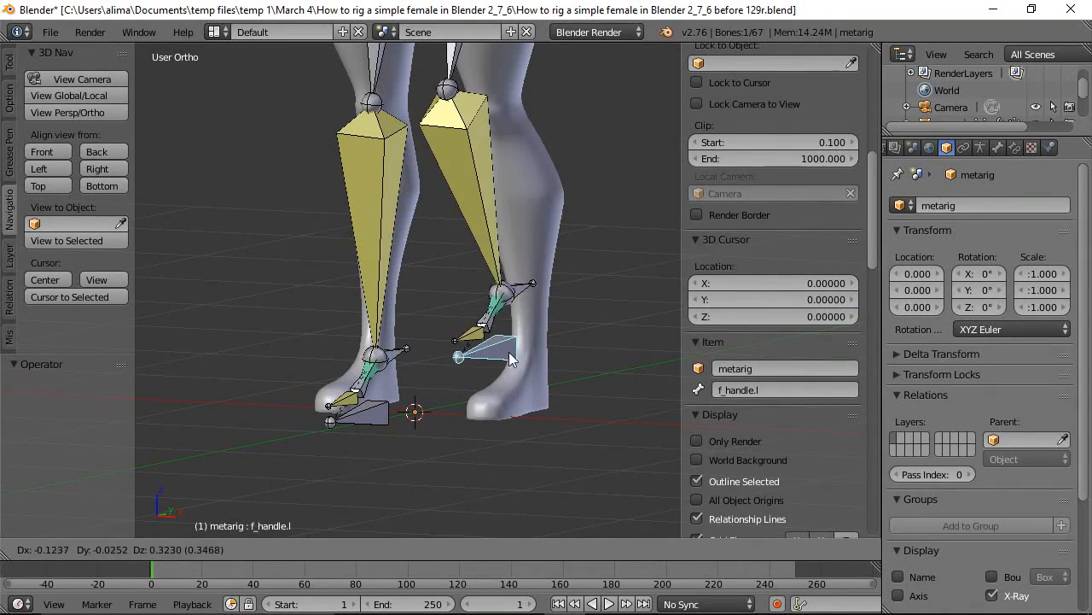
{"action": "right_click", "coordinate": [519, 342]}
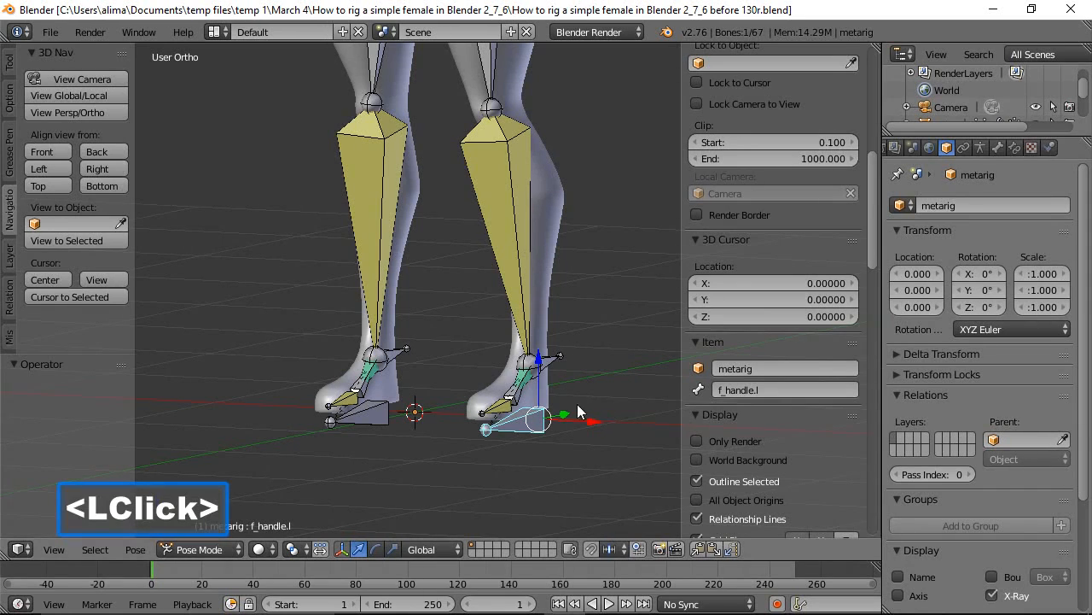
Test the left foot roll with a trial rotation of the foot_roll.l bone about global X, and cancel it.
{"action": "left_click", "coordinate": [518, 399]}
{"action": "left_click", "coordinate": [518, 403]}
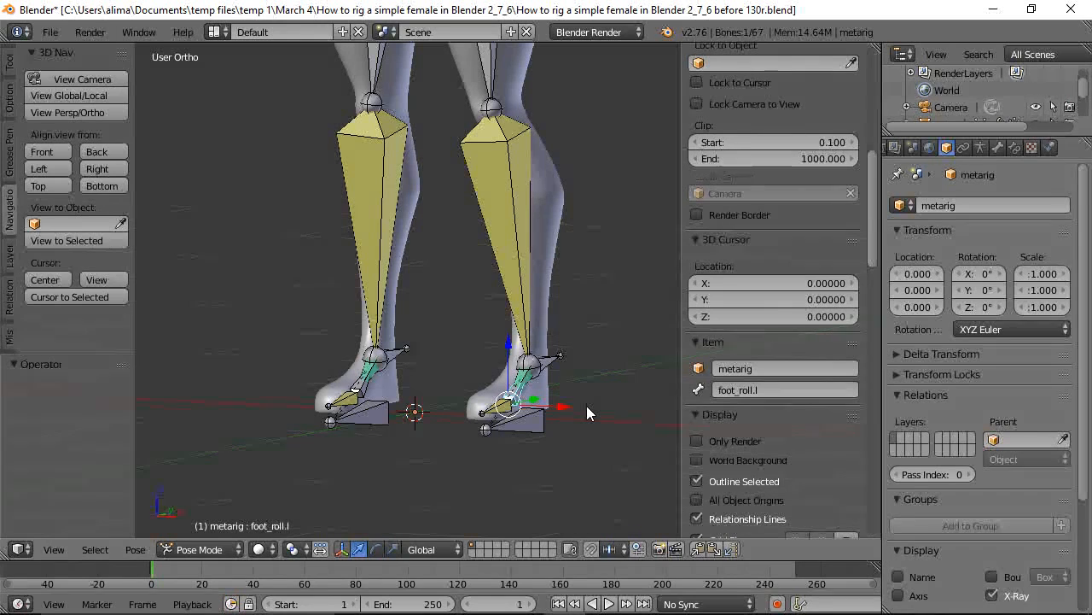
{"action": "key", "text": "r"}
{"action": "key", "text": "x"}
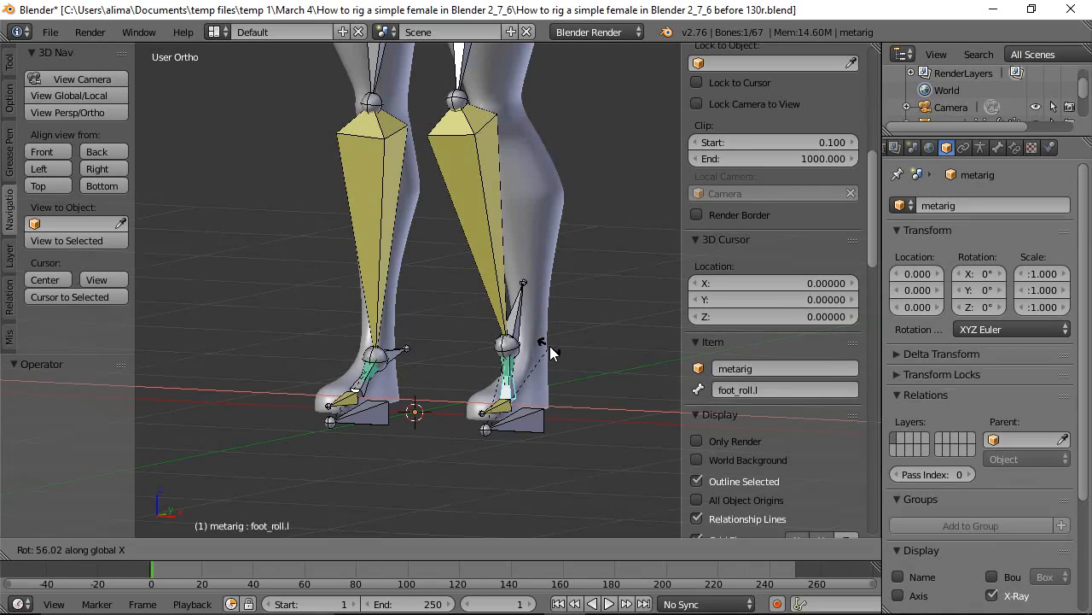
{"action": "right_click", "coordinate": [550, 345]}
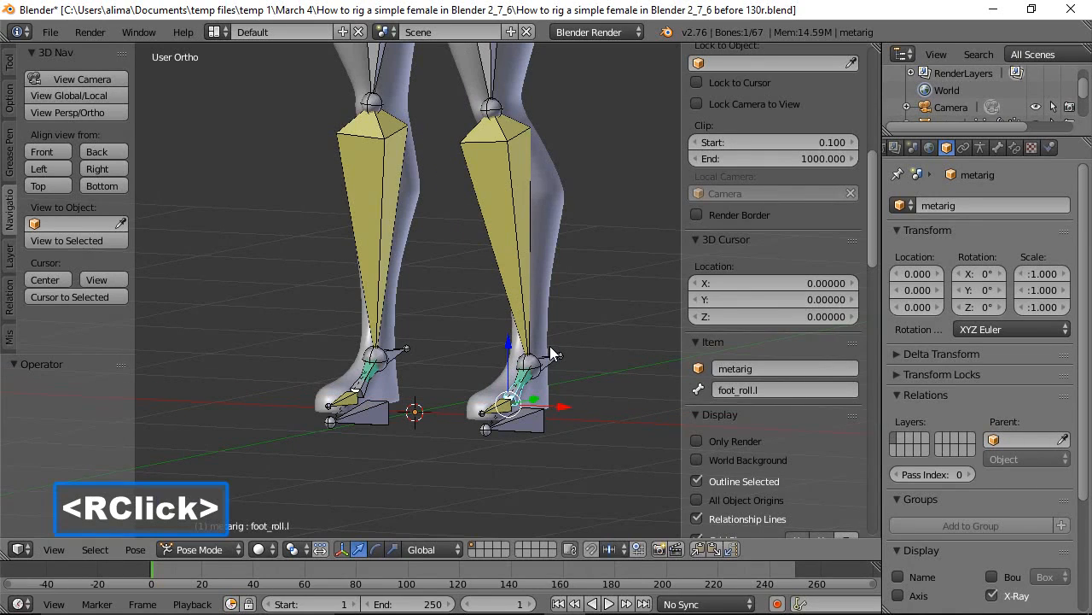
Test the right foot control with a trial move of the f_handle.r bone, and cancel it.
{"action": "left_click", "coordinate": [371, 413]}
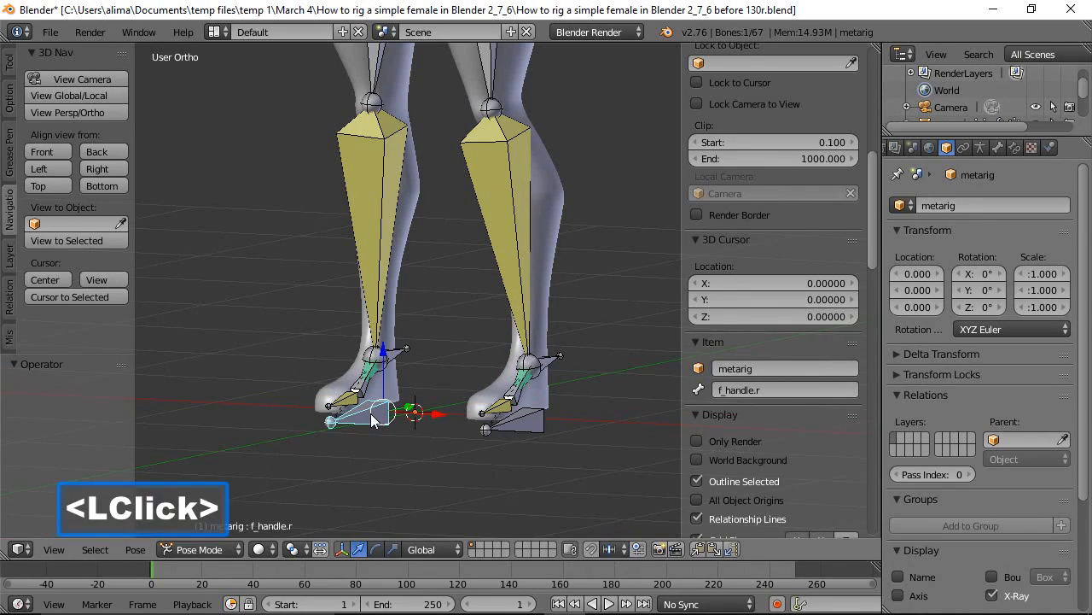
{"action": "key", "text": "g"}
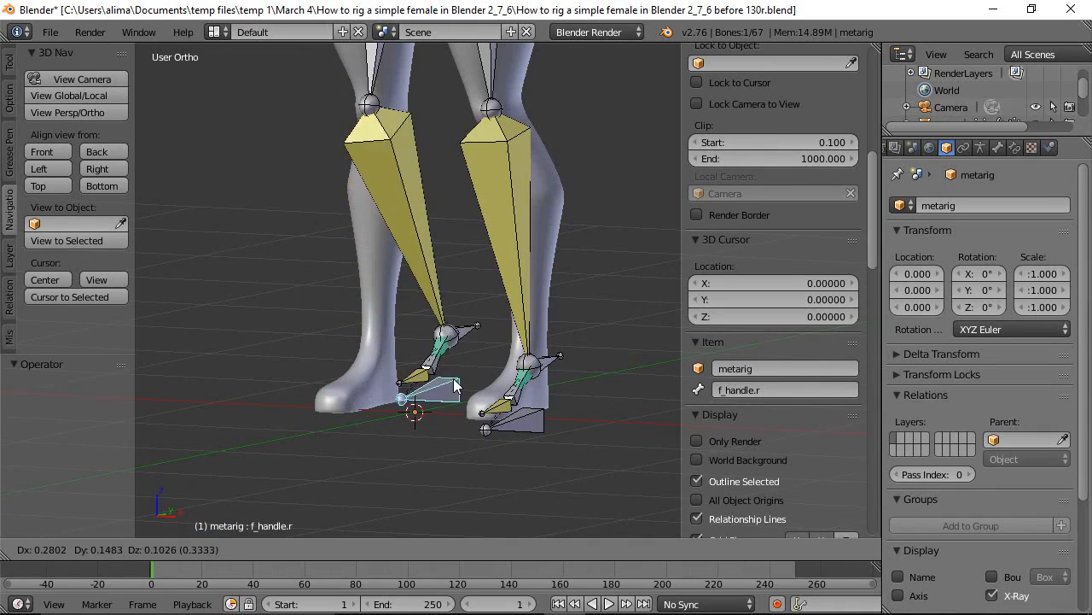
{"action": "right_click", "coordinate": [350, 321]}
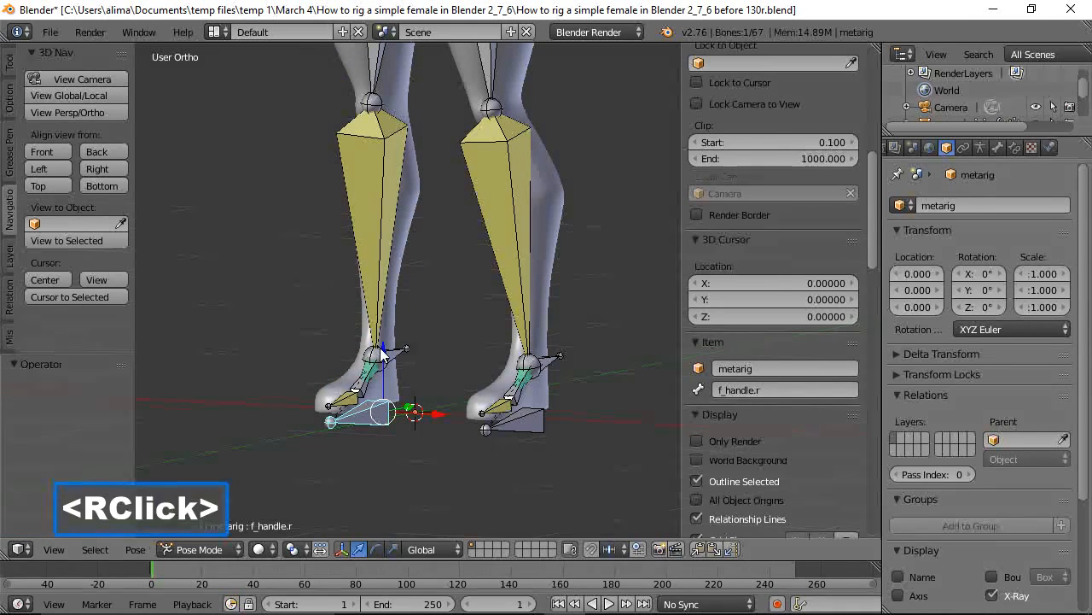
Test the right foot roll with a trial rotation of the foot_roll.r bone about global X, and cancel it.
{"action": "left_click", "coordinate": [367, 396]}
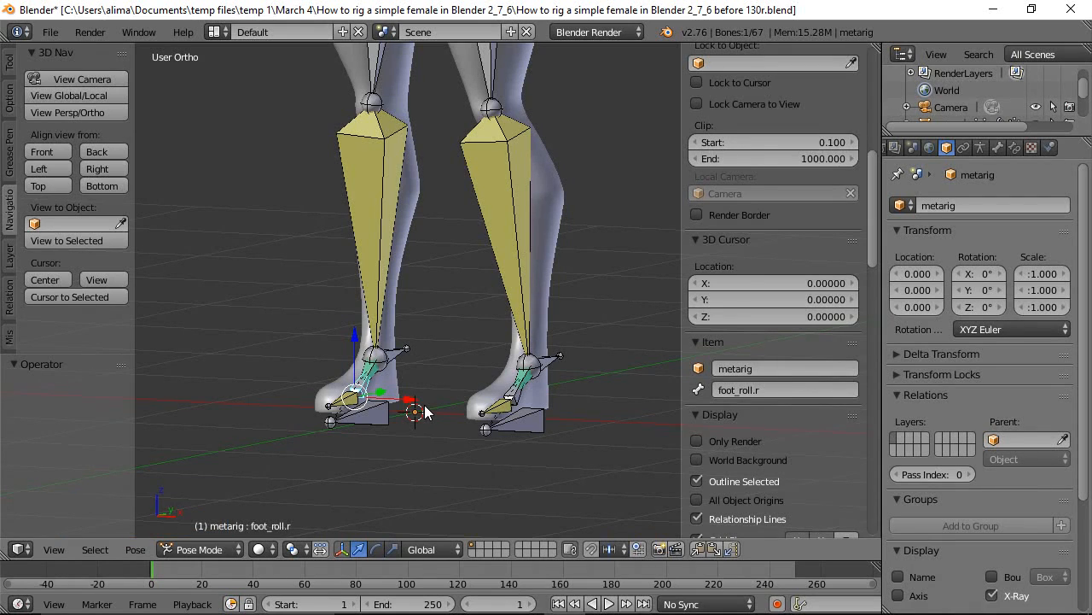
{"action": "key", "text": "r"}
{"action": "key", "text": "x"}
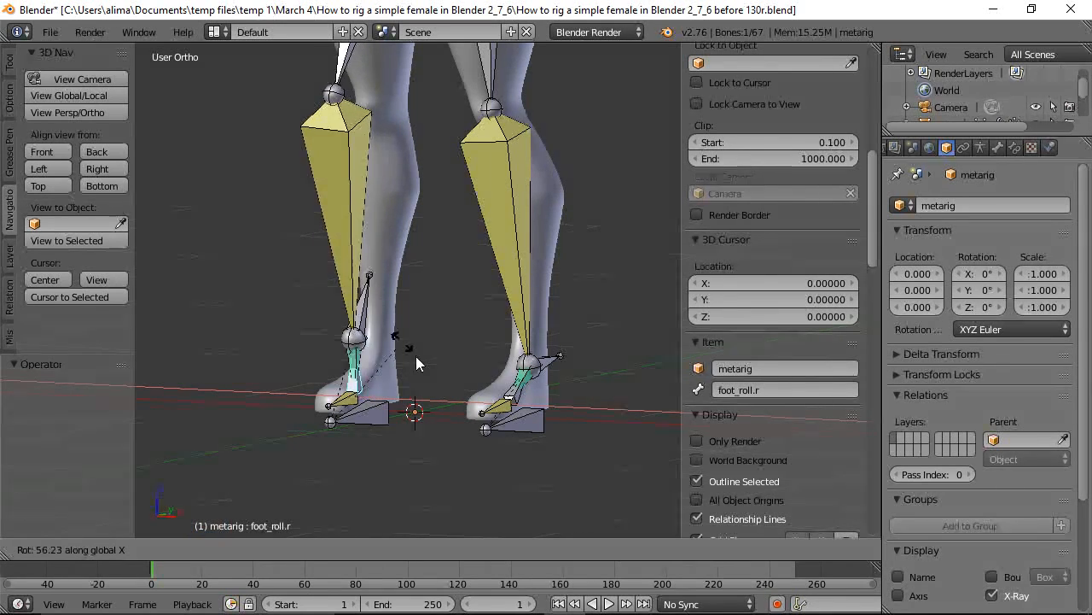
{"action": "right_click", "coordinate": [425, 372]}
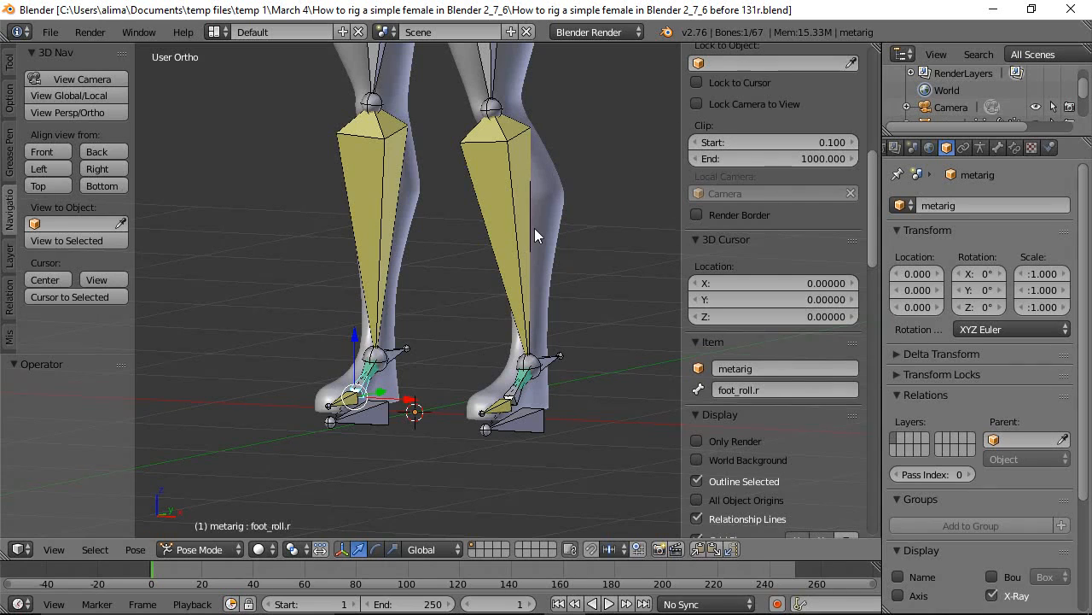
In Edit Mode, select only the left knee joint at the end of thigh.L and snap the 3D cursor to it.
{"action": "left_click", "coordinate": [229, 551]}
{"action": "left_click", "coordinate": [226, 510]}
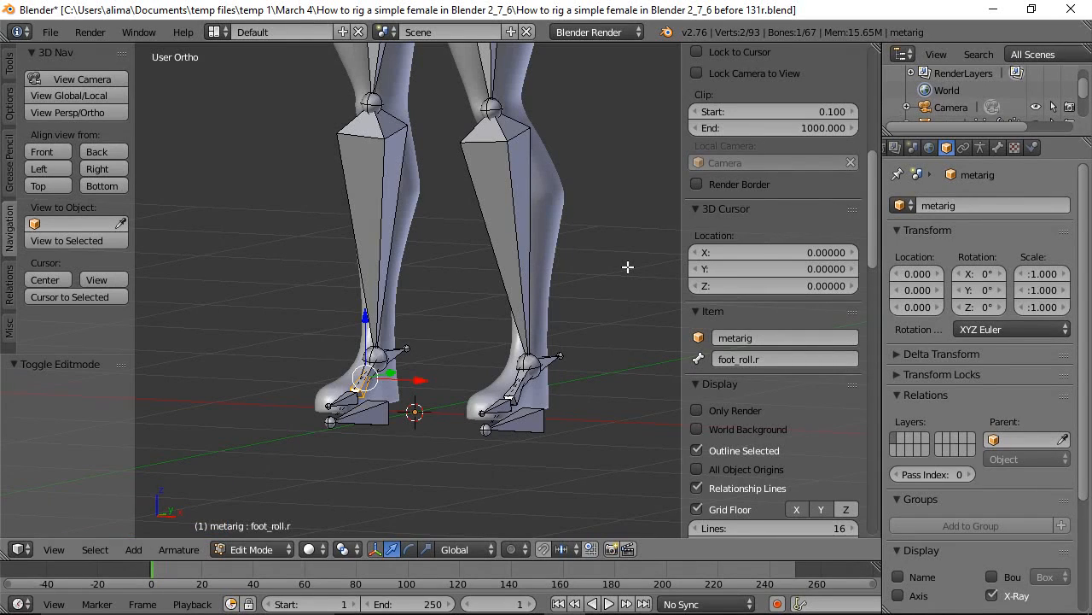
{"action": "key", "text": "a"}
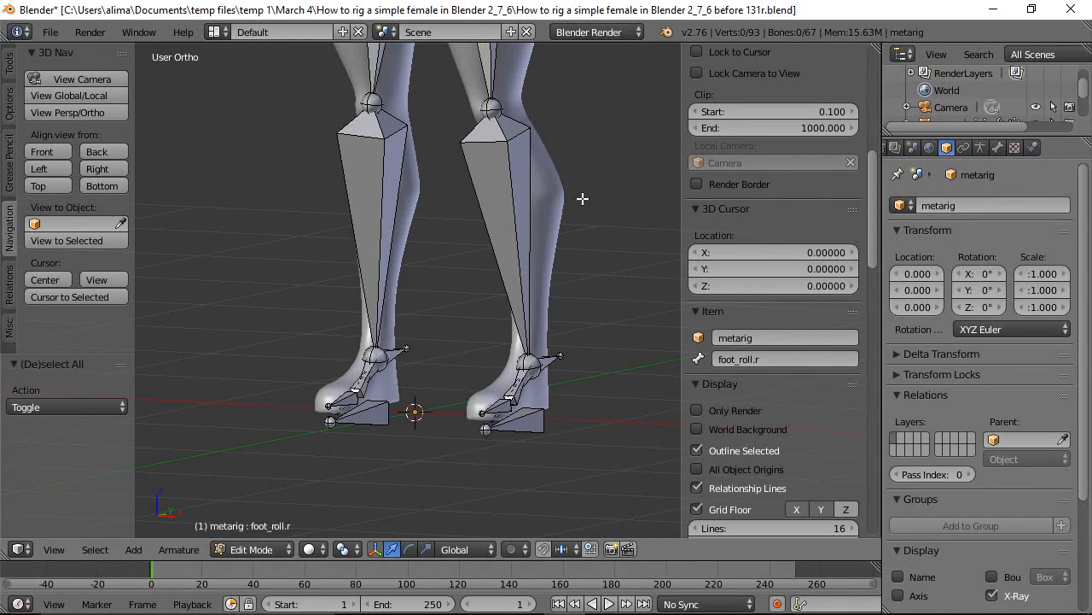
{"action": "right_click", "coordinate": [493, 106]}
{"action": "left_click", "coordinate": [492, 107]}
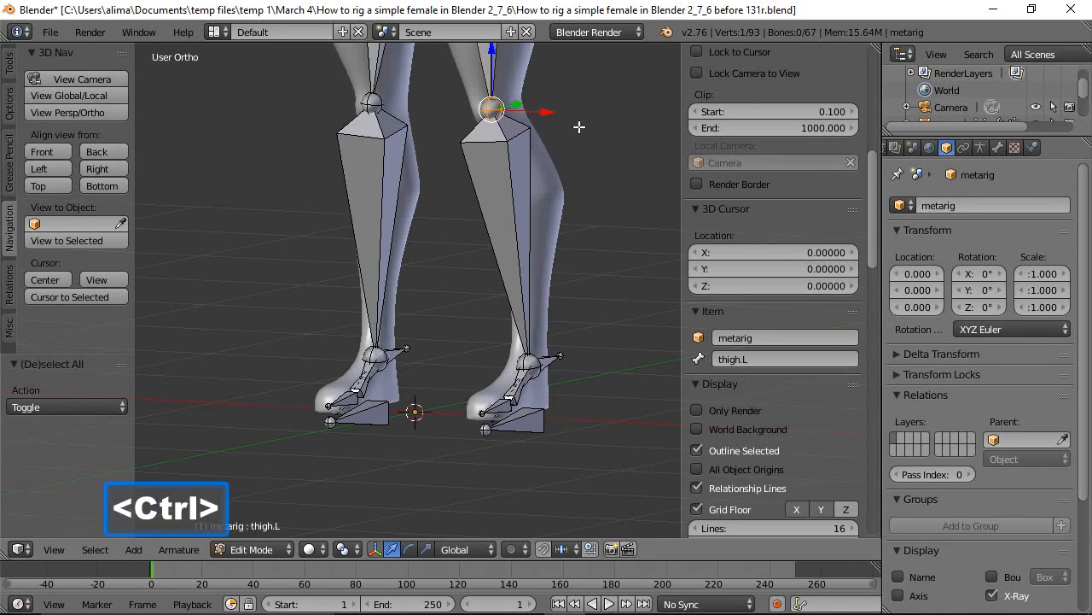
{"action": "middle_click_drag", "start_coordinate": [584, 134], "coordinate": [592, 239], "text": "ctrl"}
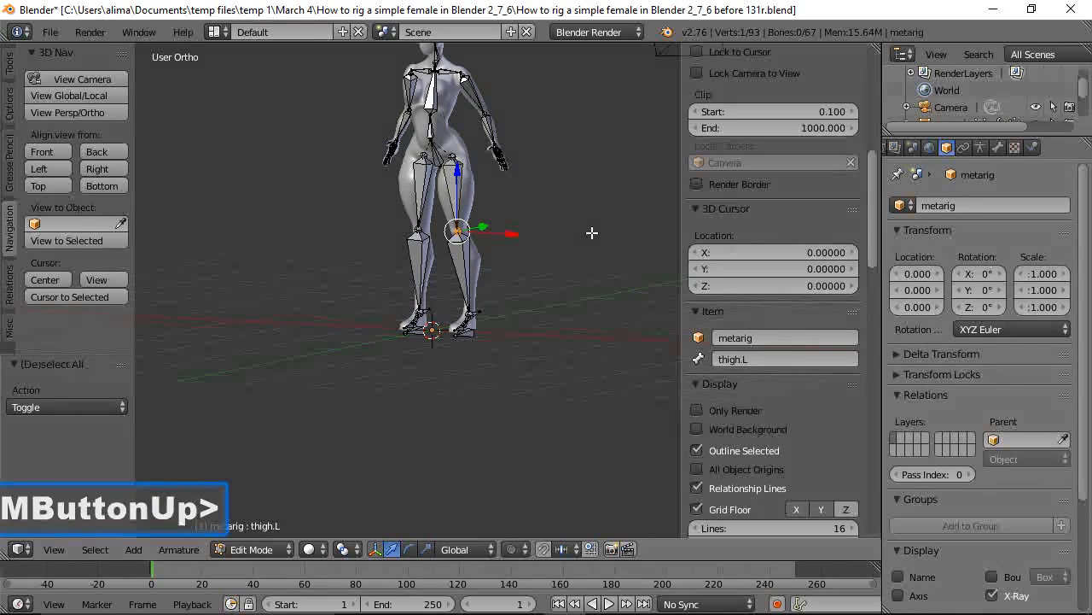
{"action": "key", "text": "shift+s"}
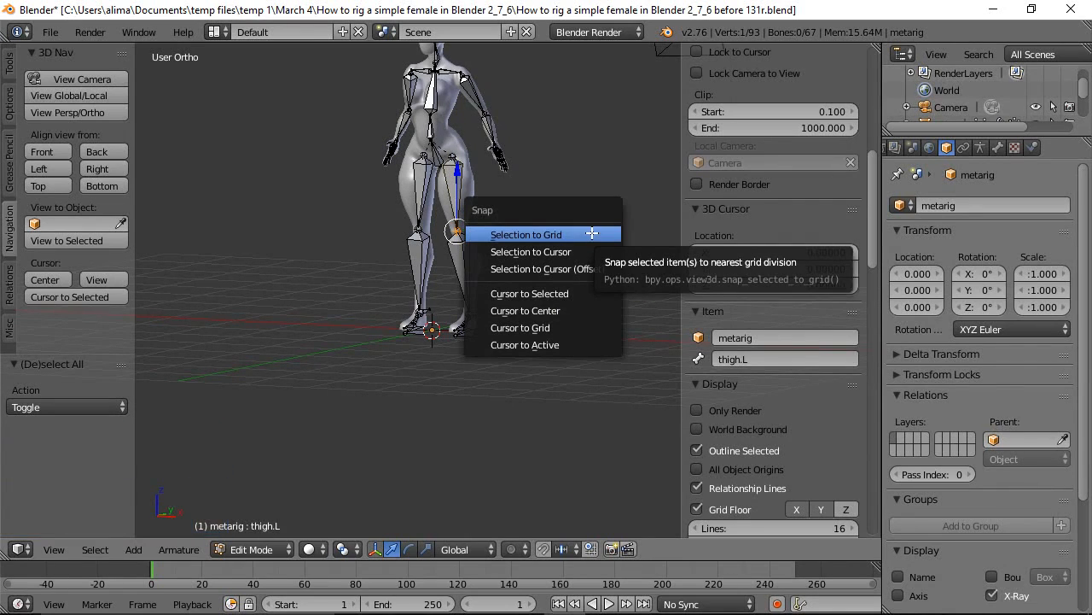
{"action": "left_click", "coordinate": [576, 293]}
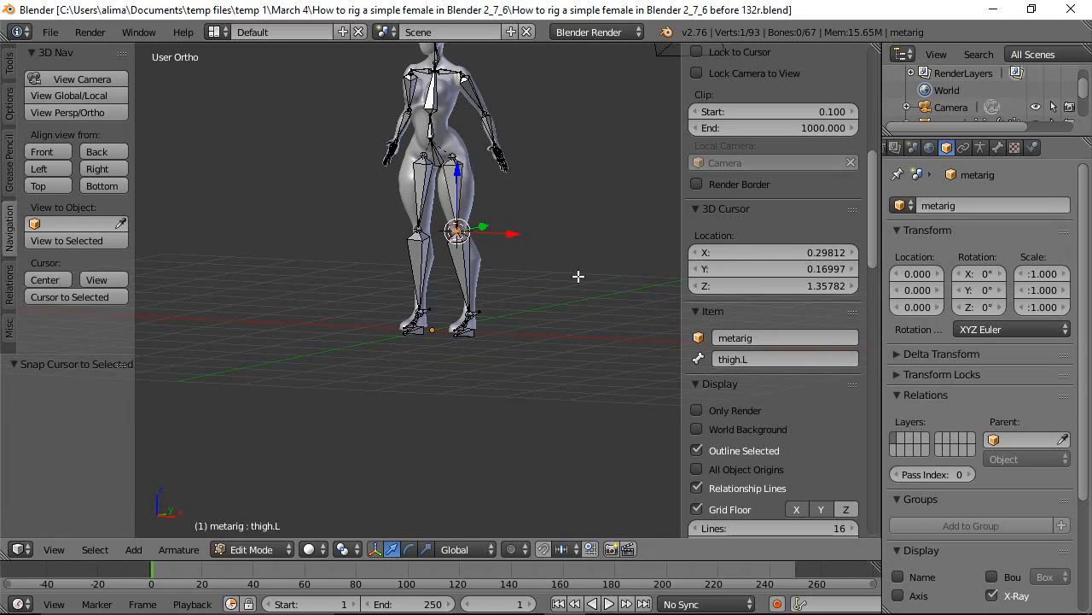
Add a bone at the 3D cursor on the left knee and lower its tip about 0.506 along Z to shorten it.
{"action": "key", "text": "shift+a"}
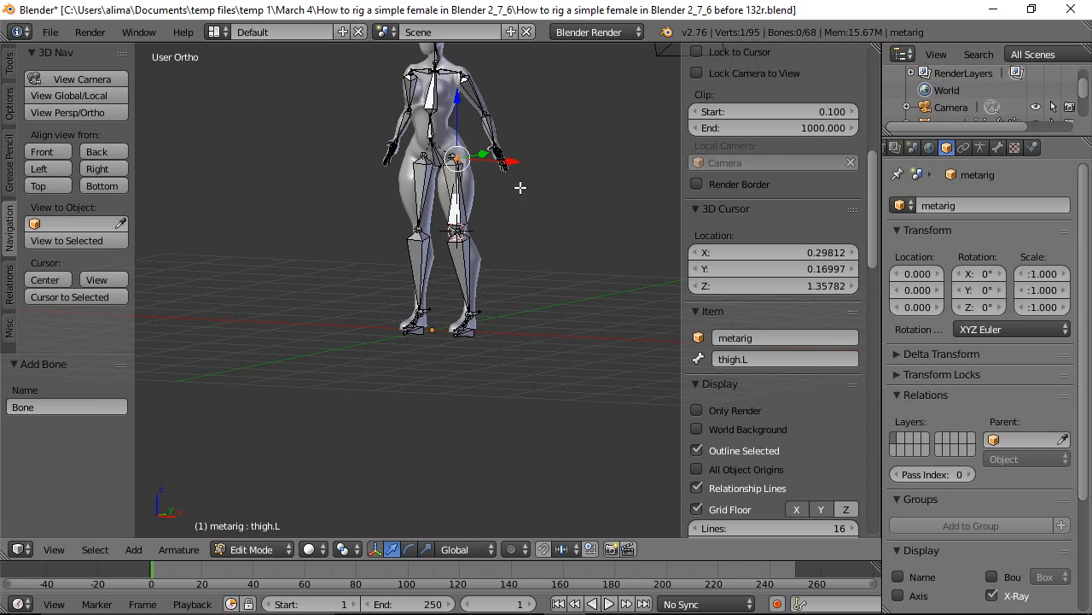
{"action": "left_click_drag", "start_coordinate": [459, 95], "coordinate": [458, 135]}
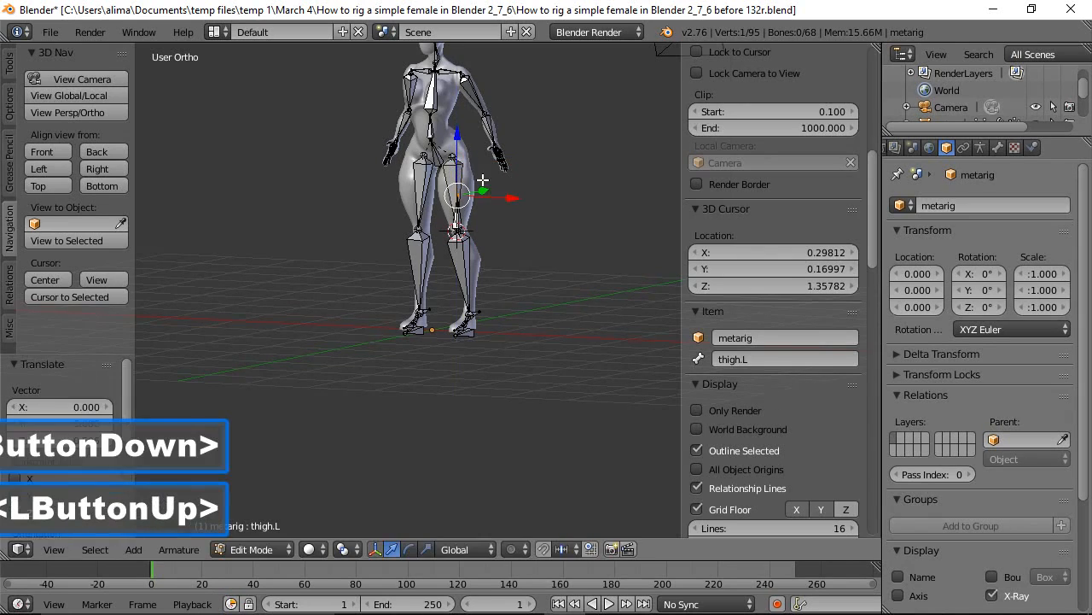
Select the new knee bone as a whole and move it about 1.046 along negative Y, out in front of the left knee.
{"action": "middle_click_drag", "start_coordinate": [514, 283], "coordinate": [515, 456], "text": "ctrl"}
{"action": "scroll", "coordinate": [514, 466], "scroll_direction": "up", "scroll_amount": 1, "text": "shift"}
{"action": "scroll", "coordinate": [514, 461], "scroll_direction": "down", "scroll_amount": 1, "text": "shift"}
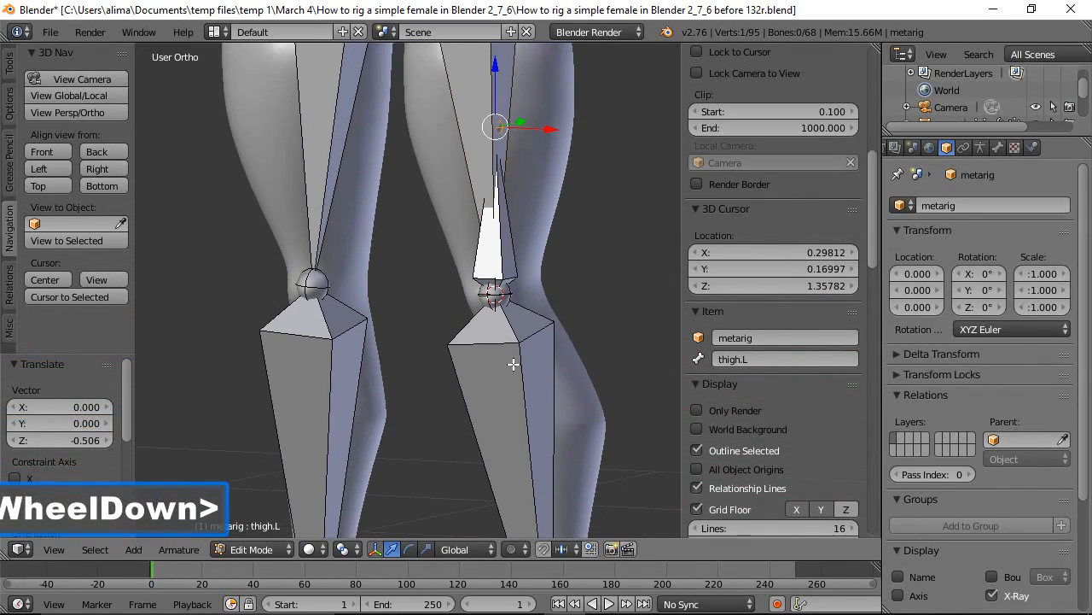
{"action": "left_click", "coordinate": [500, 126]}
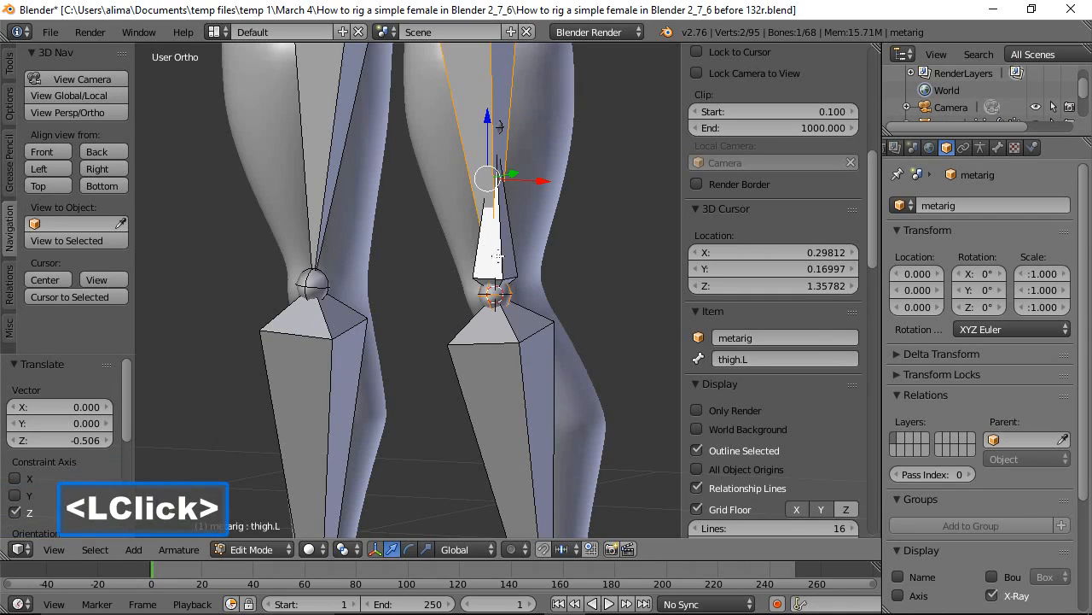
{"action": "left_click", "coordinate": [507, 256]}
{"action": "scroll", "coordinate": [549, 235], "scroll_direction": "down", "scroll_amount": 4}
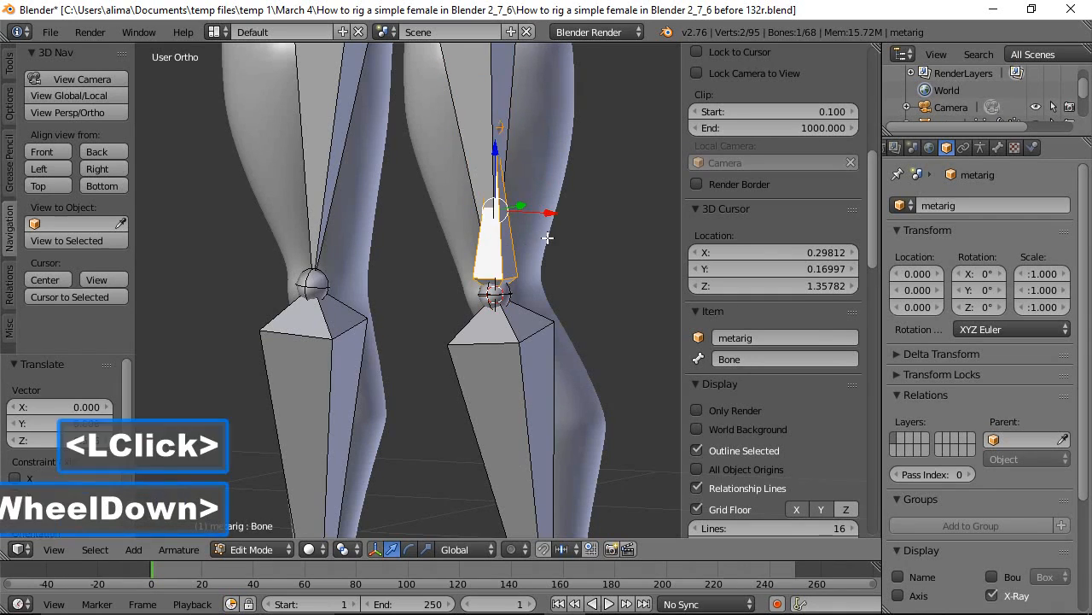
{"action": "middle_click_drag", "start_coordinate": [576, 282], "coordinate": [513, 326]}
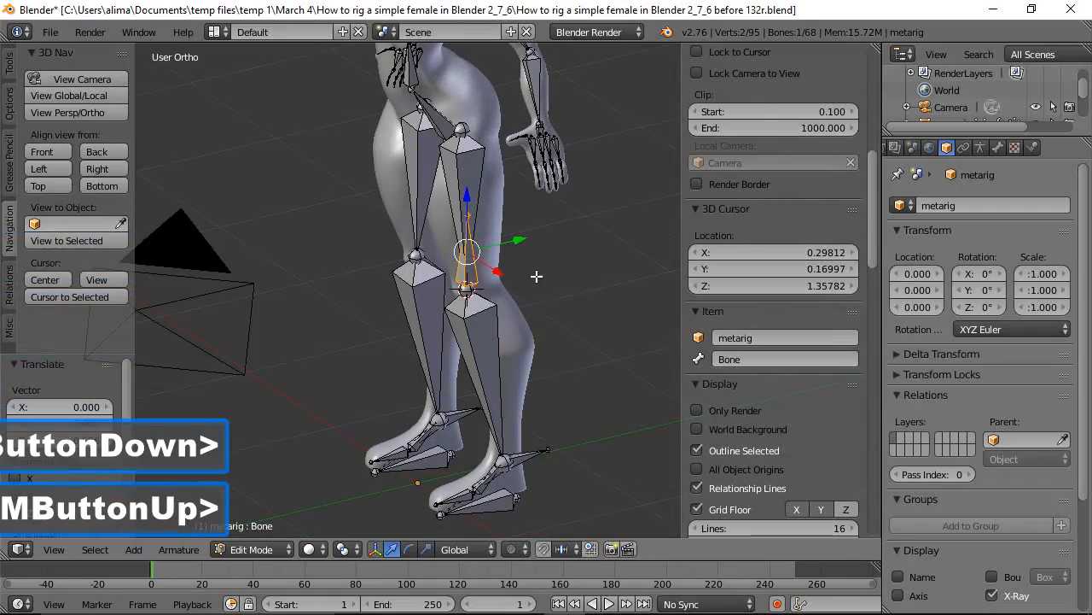
{"action": "left_click_drag", "start_coordinate": [519, 240], "coordinate": [373, 272]}
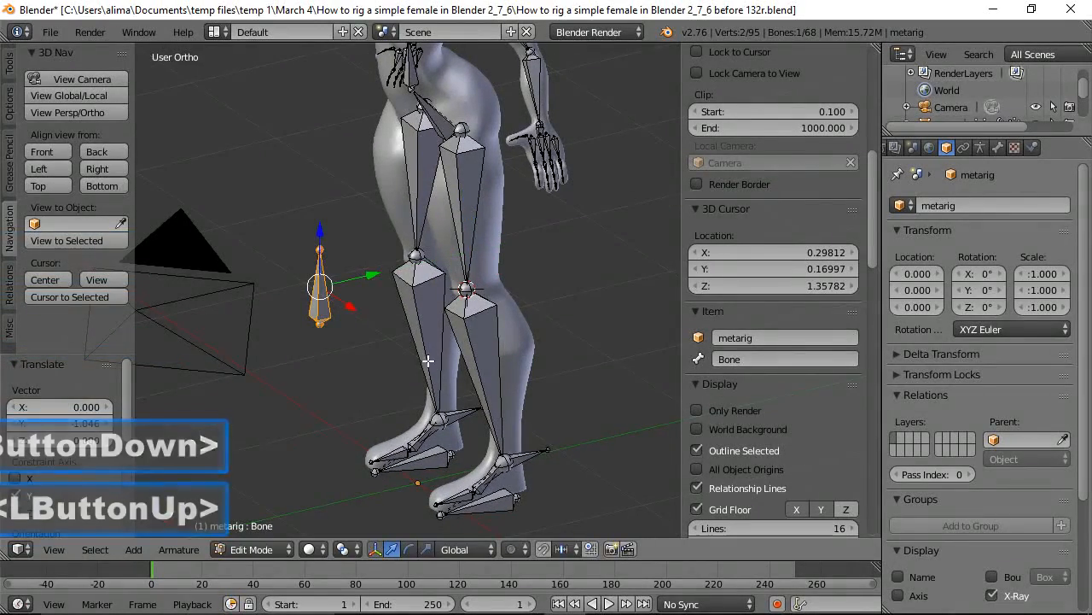
Lower the bone in front of the knee about 0.195 along Z and scale it to about 0.7.
{"action": "scroll", "coordinate": [431, 380], "scroll_direction": "down", "scroll_amount": 1}
{"action": "middle_click_drag", "start_coordinate": [523, 410], "coordinate": [446, 362]}
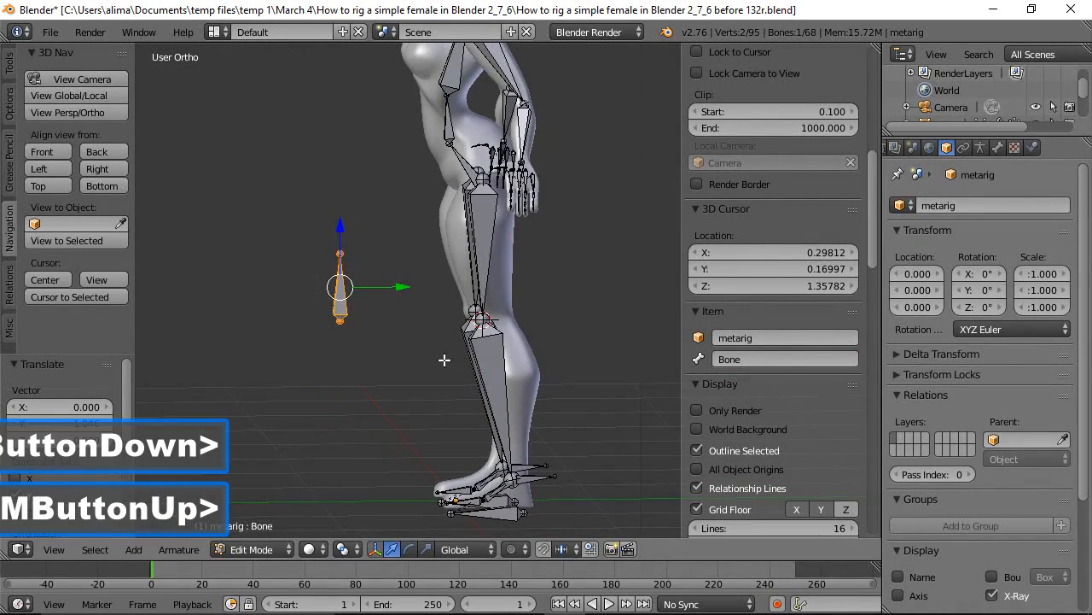
{"action": "left_click_drag", "start_coordinate": [339, 227], "coordinate": [338, 251]}
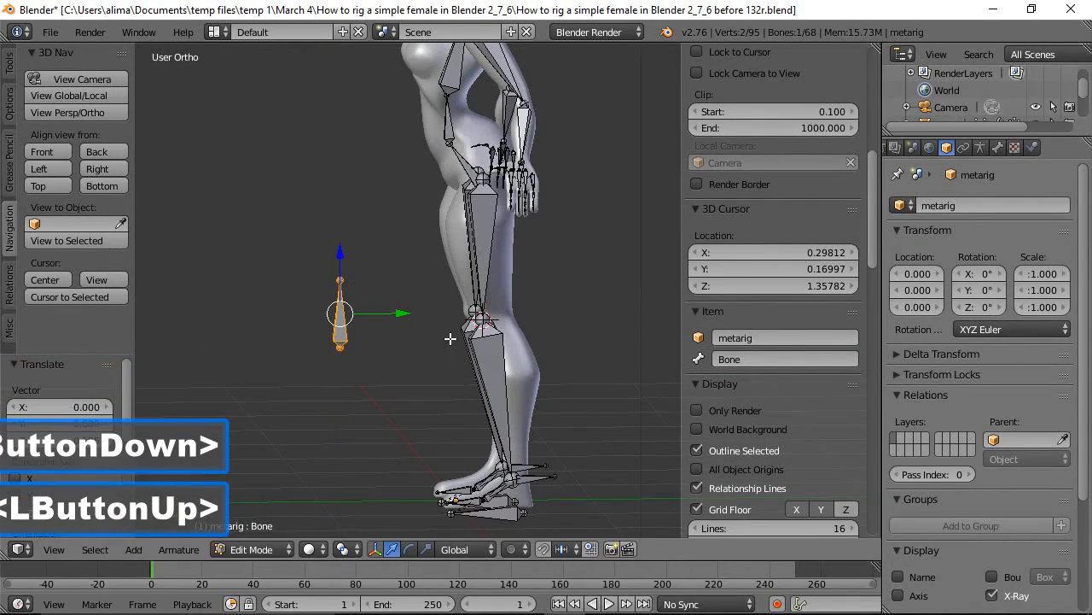
{"action": "key", "text": "s"}
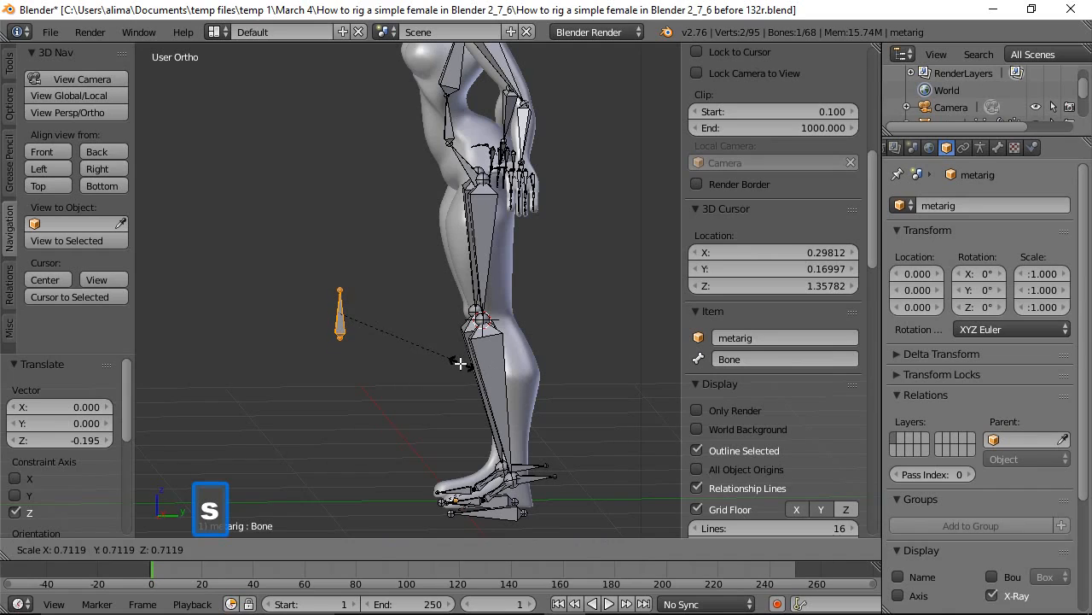
{"action": "left_click", "coordinate": [461, 362]}
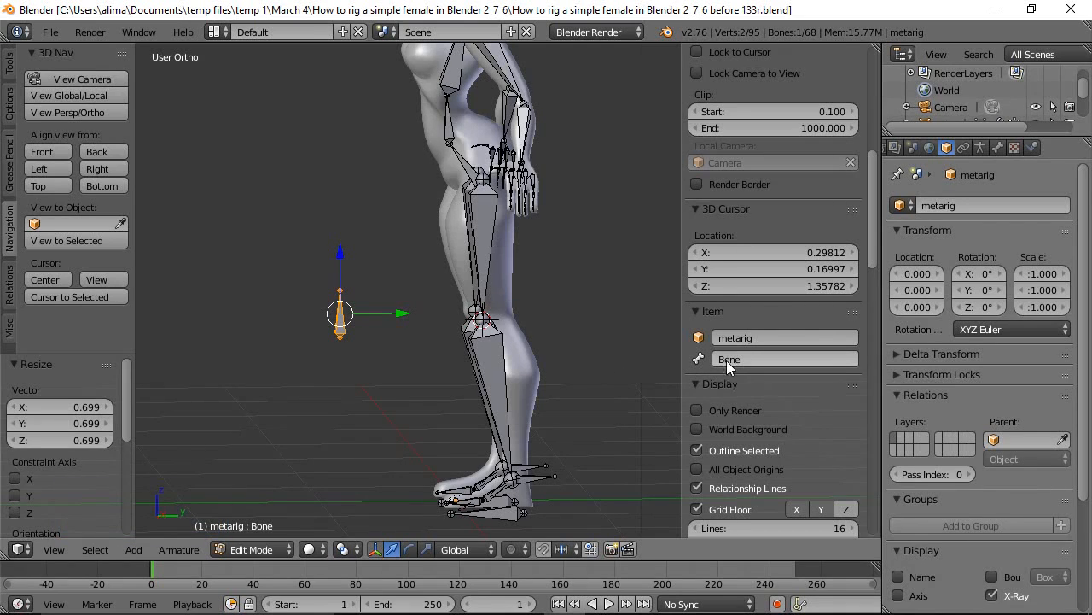
Rename the bone in front of the left knee as pt.l.
{"action": "left_click", "coordinate": [734, 358]}
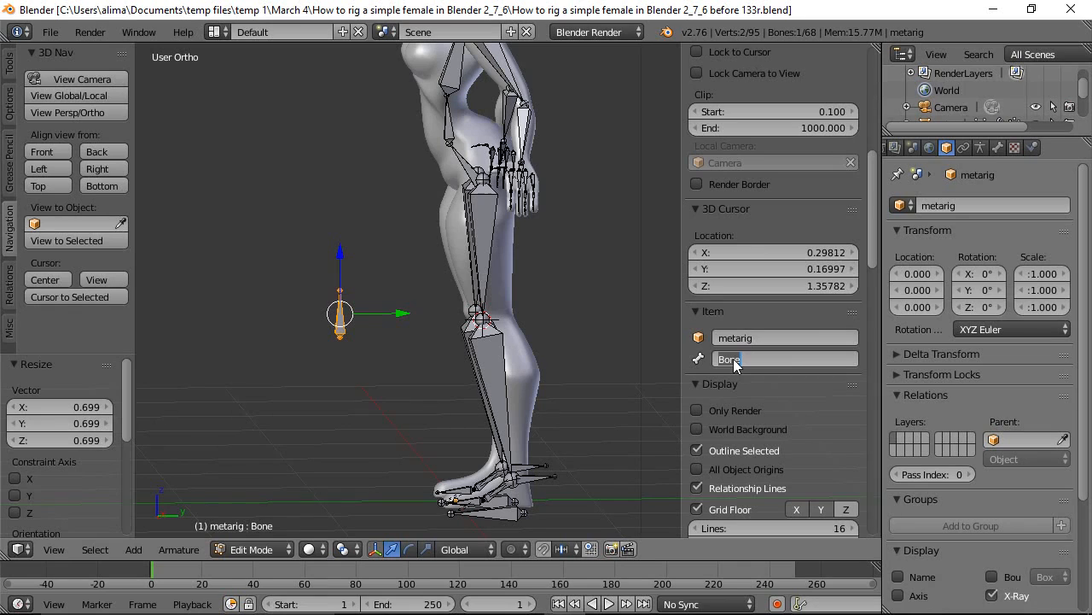
{"action": "type", "text": "pt"}
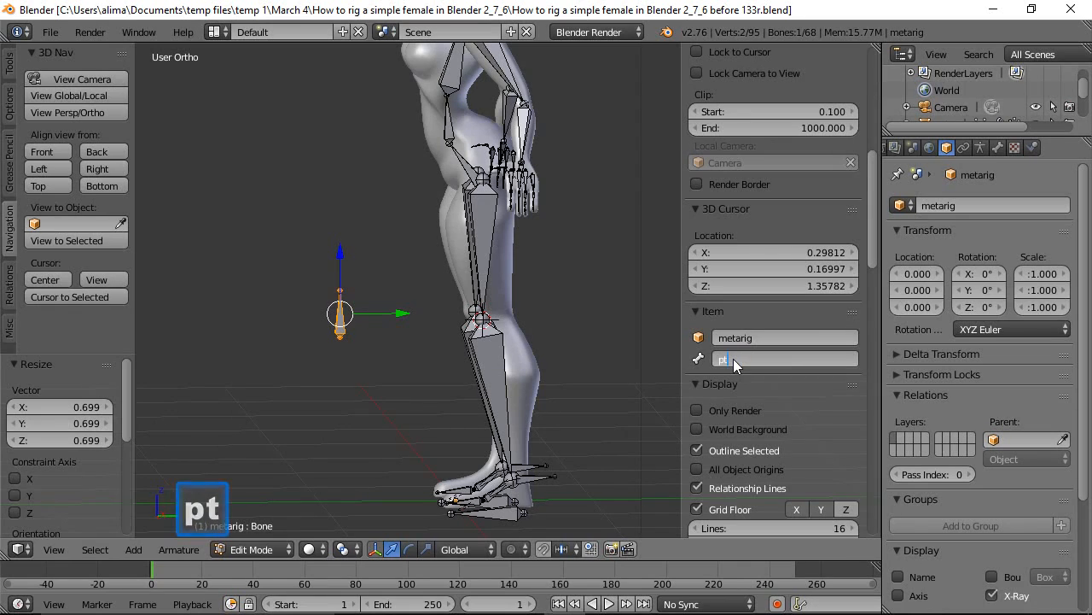
{"action": "type", "text": ".l"}
{"action": "key", "text": "Return"}
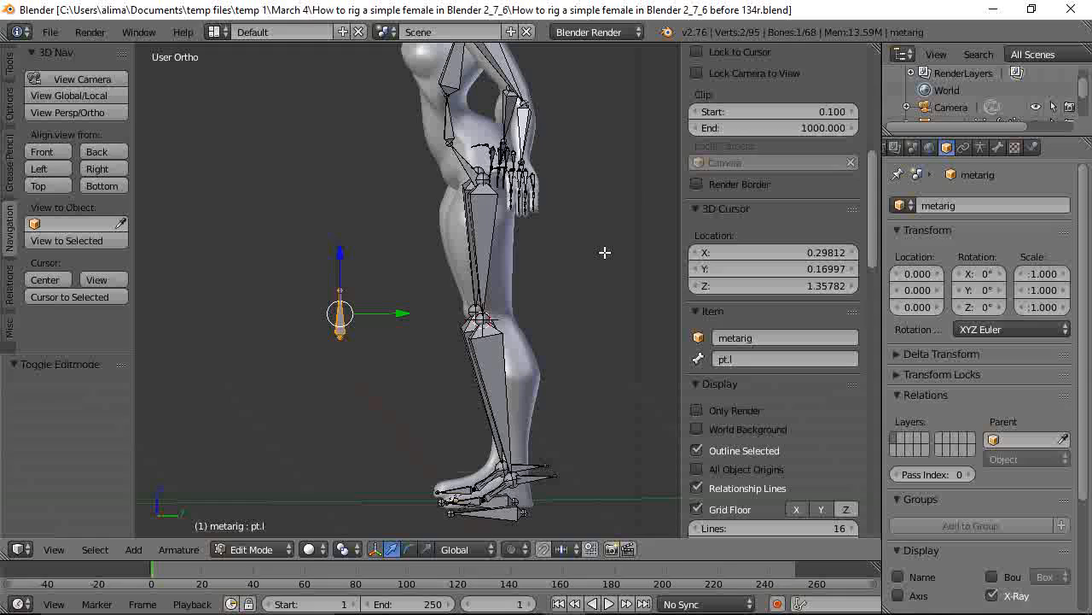
From the front view, duplicate the pt.l bone and leave the copy in place.
{"action": "left_click", "coordinate": [42, 152]}
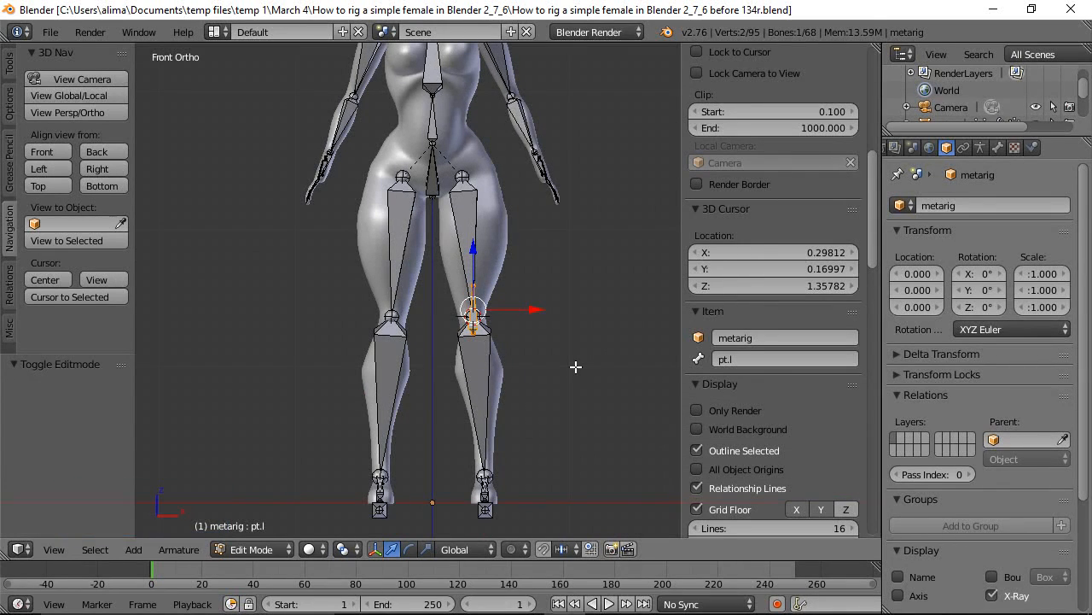
{"action": "key", "text": "shift+d"}
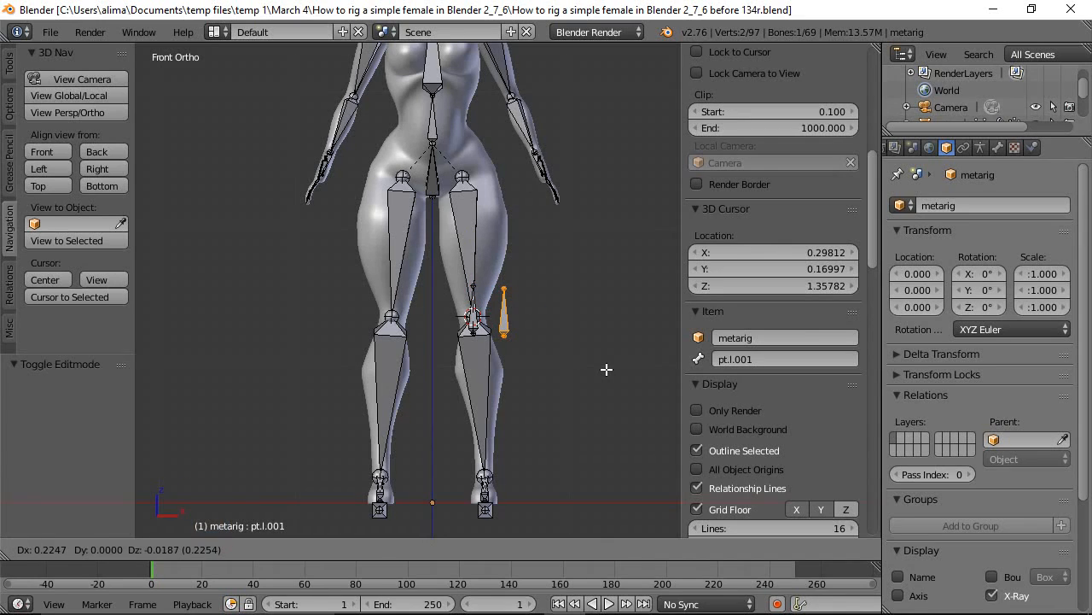
{"action": "right_click", "coordinate": [606, 368]}
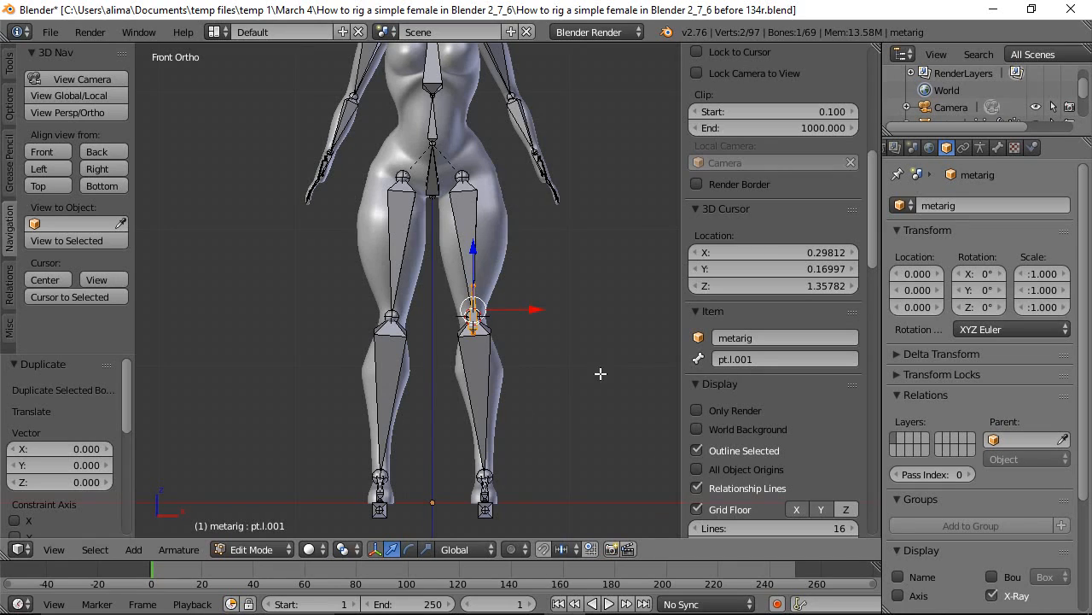
Set the pivot point to 3D Cursor and reset the 3D cursor to the world origin.
{"action": "left_click", "coordinate": [345, 549]}
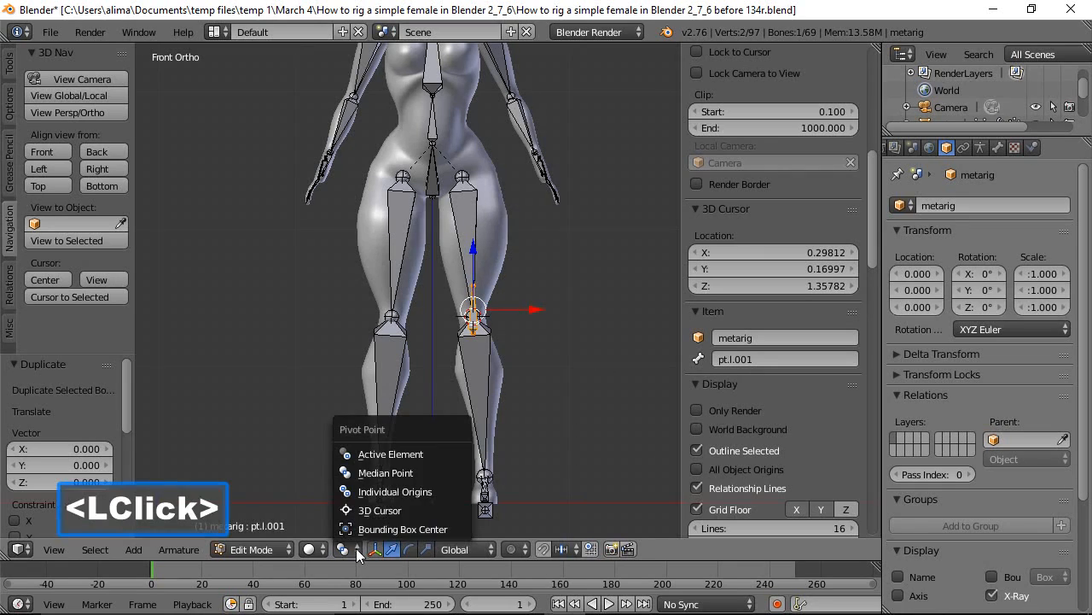
{"action": "left_click", "coordinate": [380, 511]}
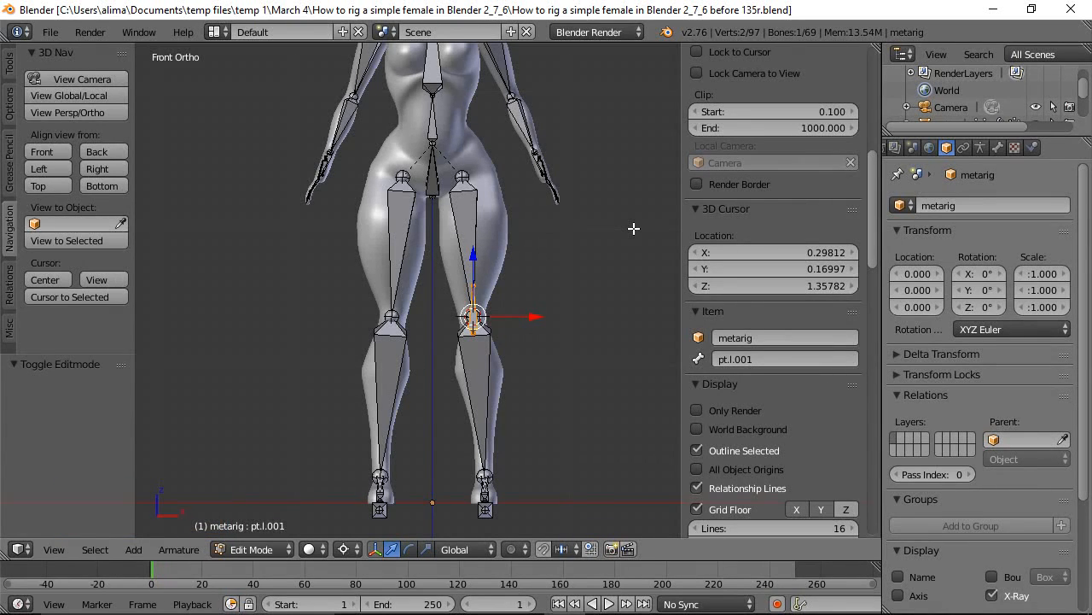
{"action": "key", "text": "shift+c"}
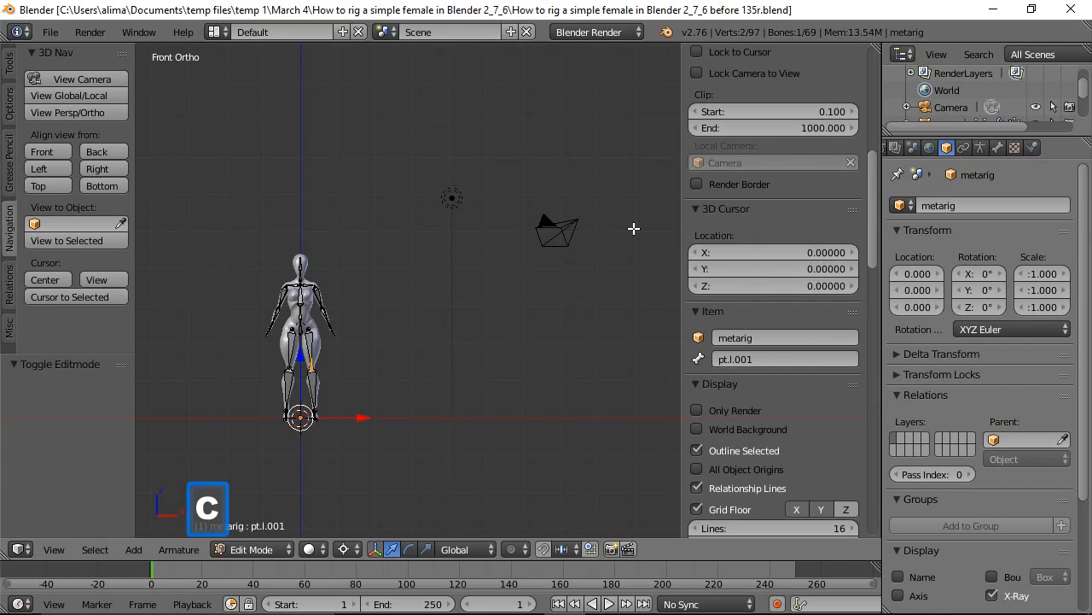
{"action": "key", "text": "b"}
{"action": "left_click_drag", "start_coordinate": [221, 206], "coordinate": [371, 468]}
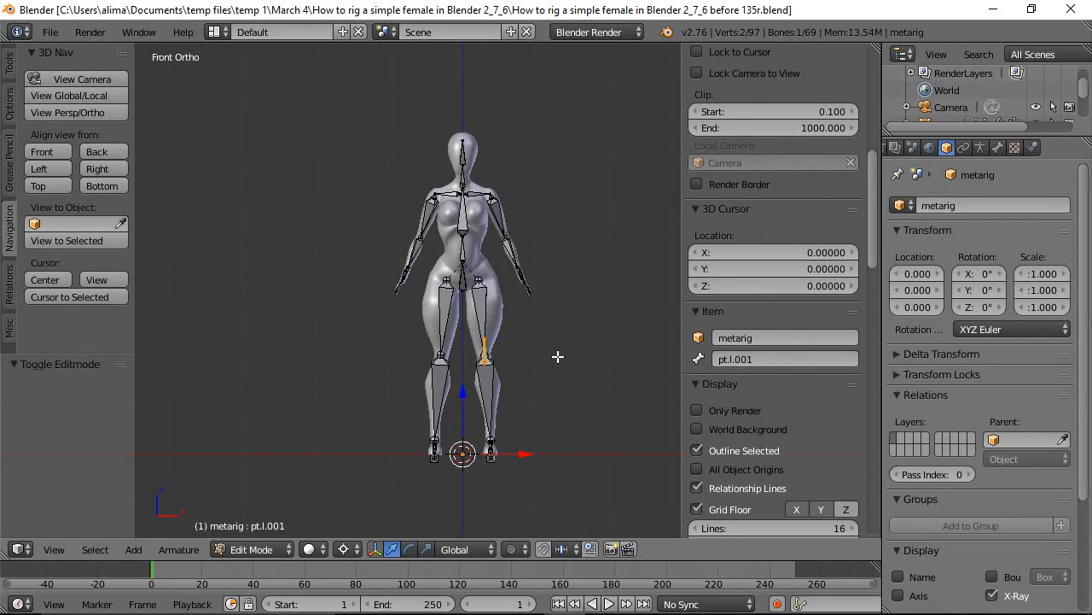
Mirror the duplicated pole bone to the right leg by scaling it -1 along global X.
{"action": "key", "text": "s"}
{"action": "key", "text": "x"}
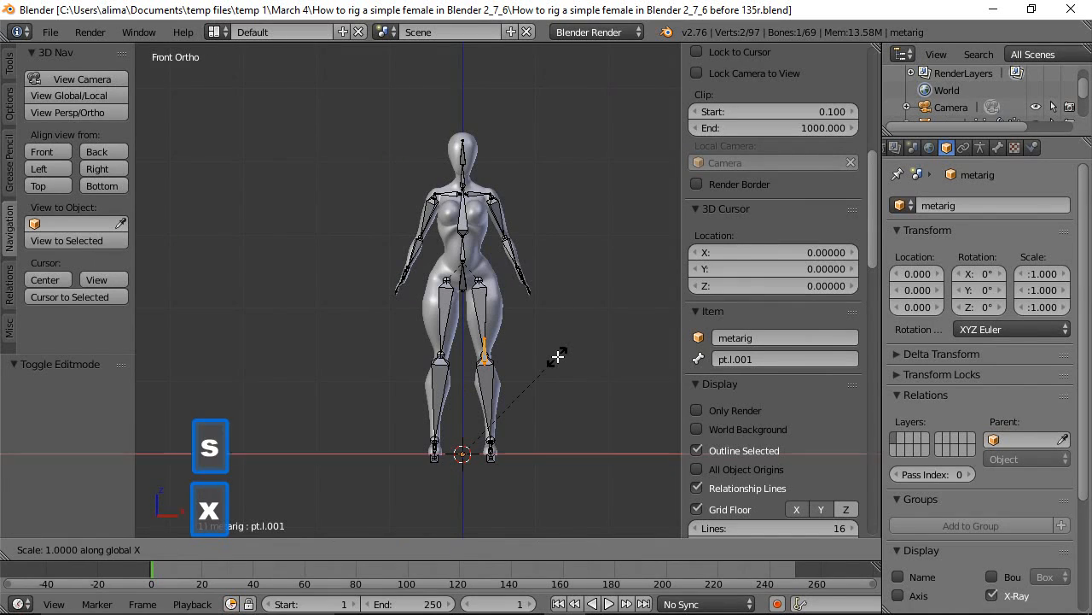
{"action": "key", "text": "minus"}
{"action": "key", "text": "1"}
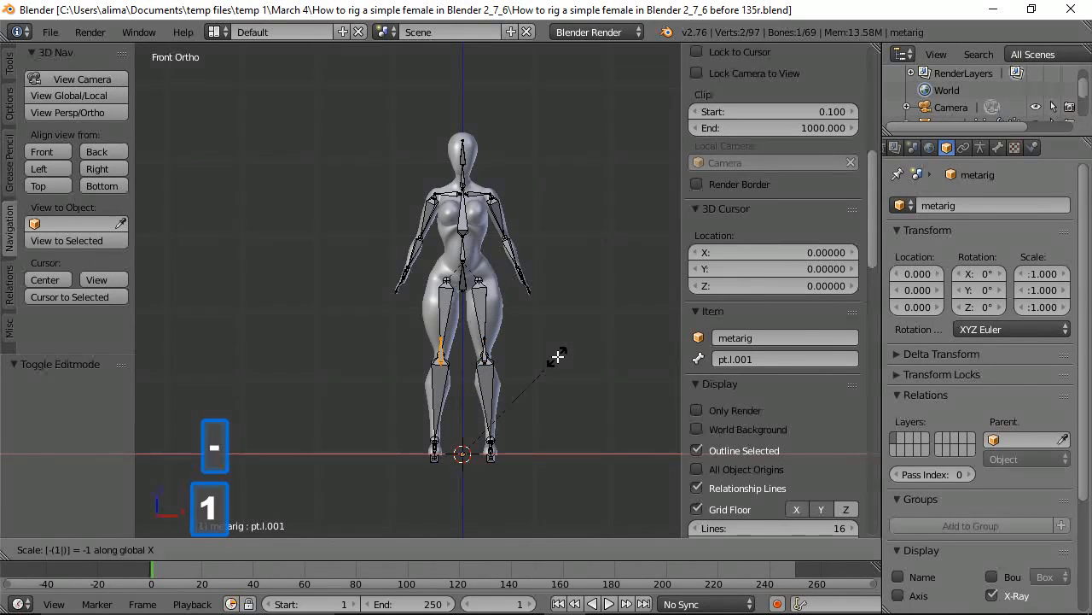
{"action": "left_click", "coordinate": [558, 357]}
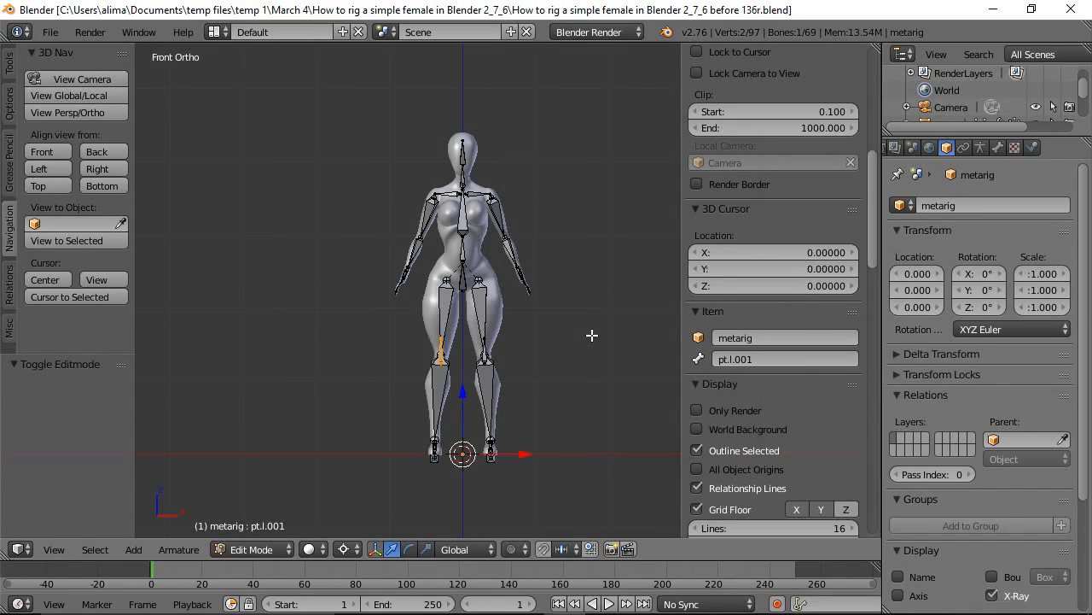
Apply Flip Names to the mirrored bone so that it is named pt.r.
{"action": "key", "text": "w"}
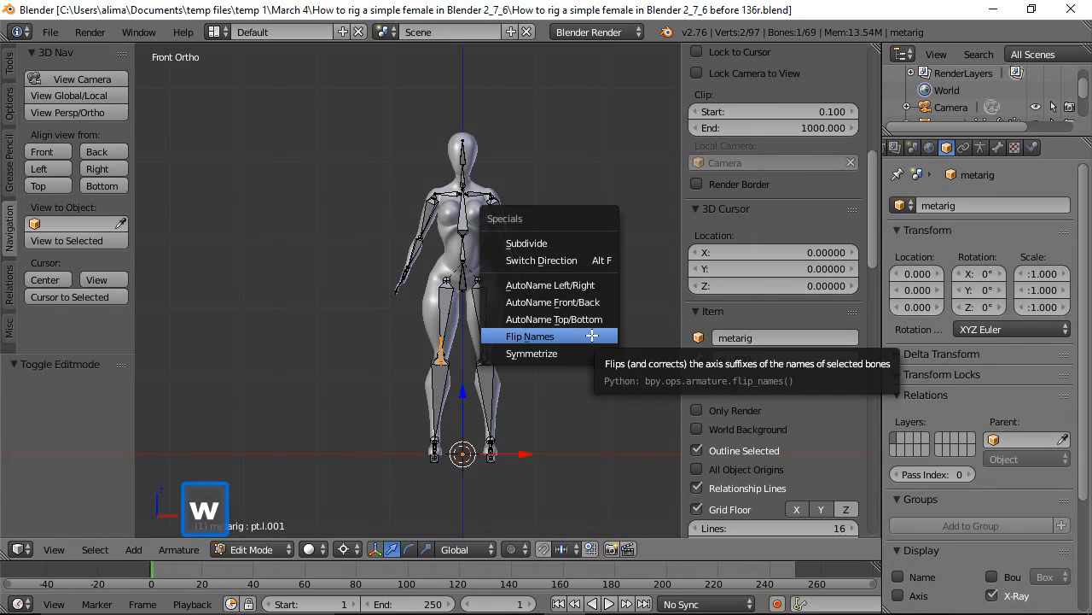
{"action": "left_click", "coordinate": [537, 335]}
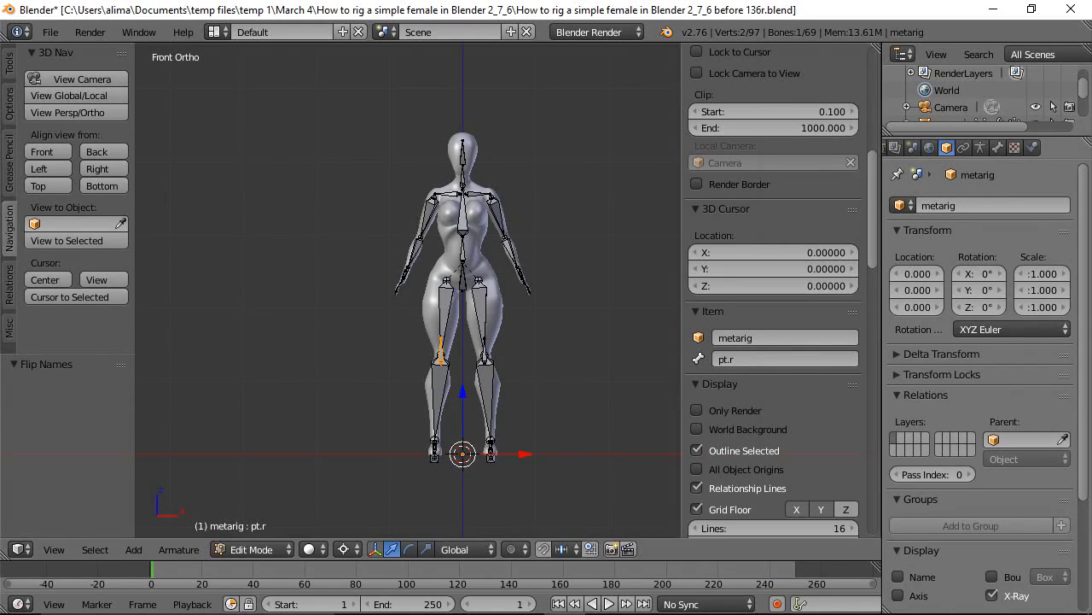
{"action": "left_click", "coordinate": [603, 278]}
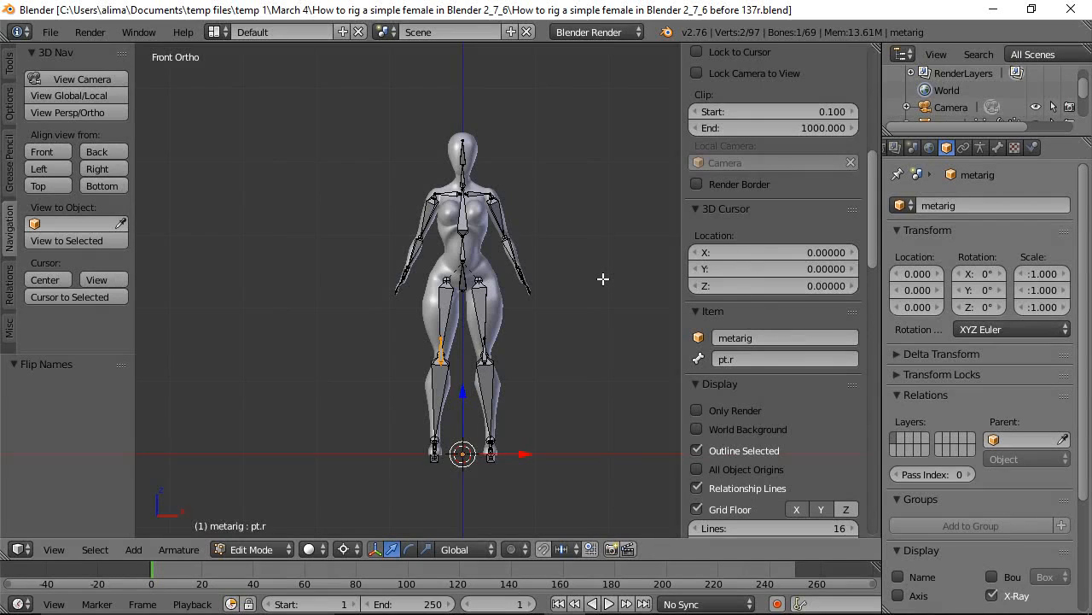
Deselect all bones and set the pivot point back to Median Point.
{"action": "key", "text": "a"}
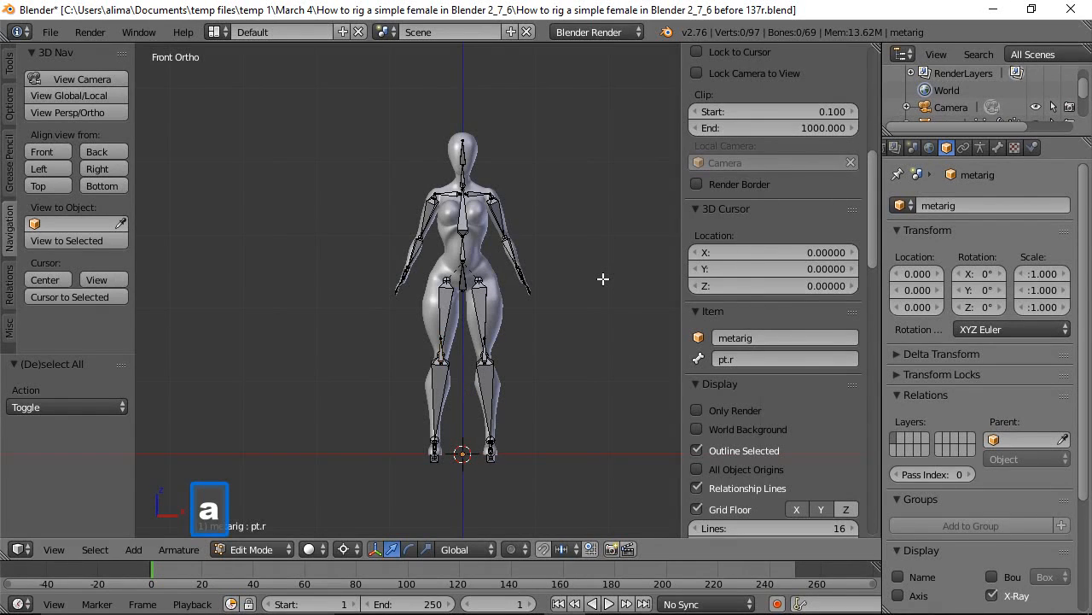
{"action": "left_click", "coordinate": [352, 550]}
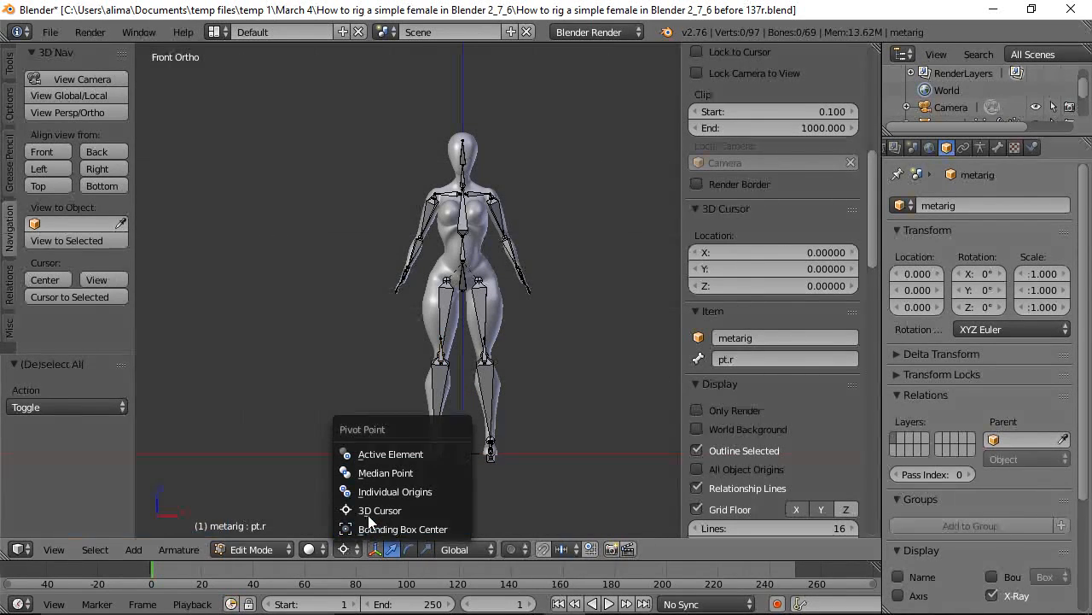
{"action": "left_click", "coordinate": [378, 473]}
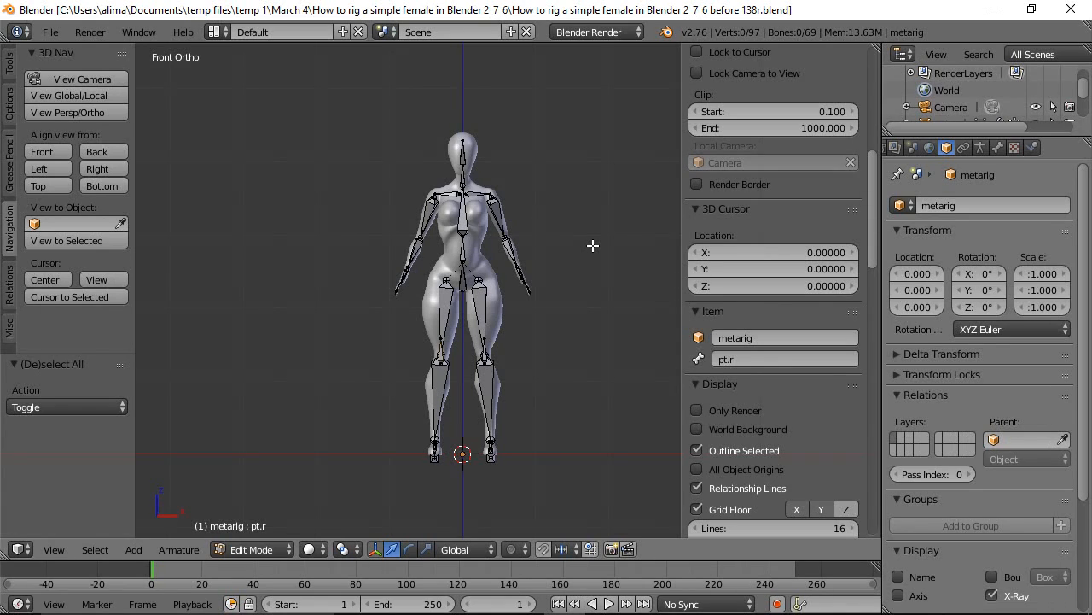
In Pose Mode, select the shin.L bone and set its IK constraint's pole target to metarig.
{"action": "left_click", "coordinate": [287, 549]}
{"action": "left_click", "coordinate": [265, 494]}
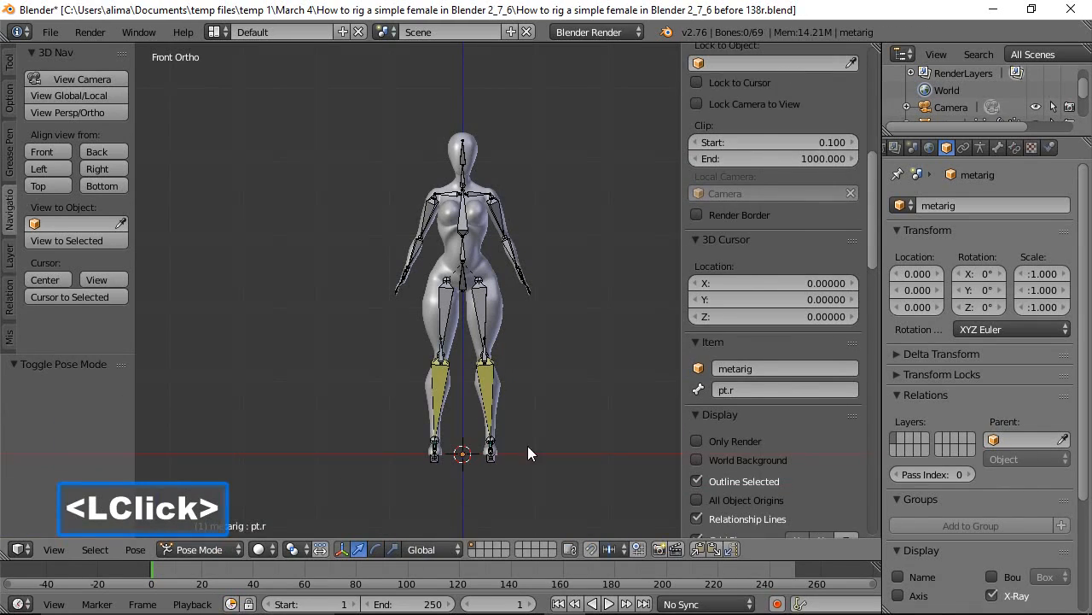
{"action": "left_click", "coordinate": [486, 383]}
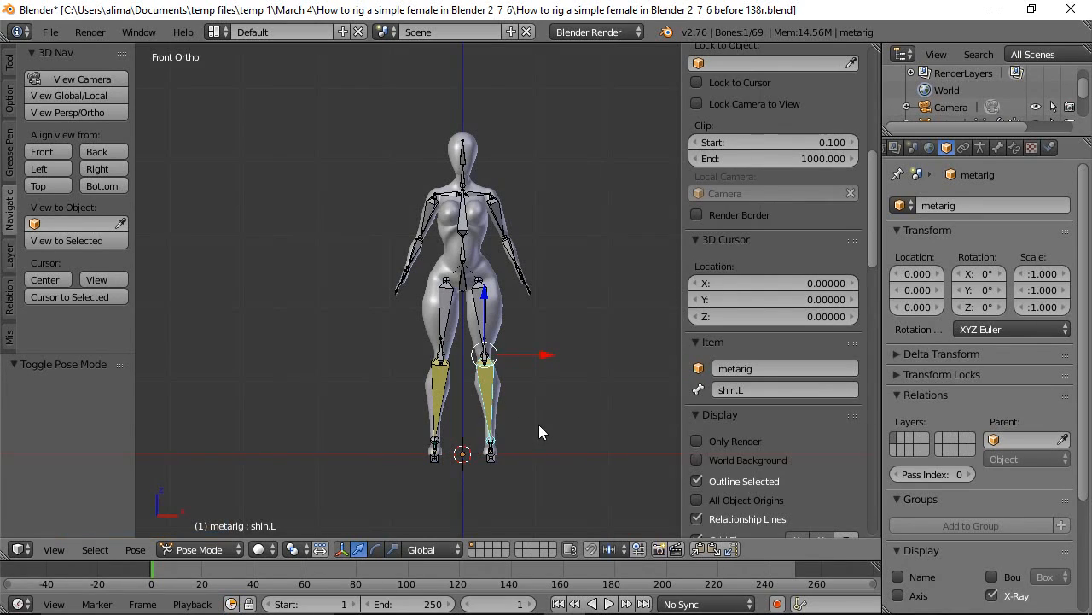
{"action": "left_click", "coordinate": [1014, 147]}
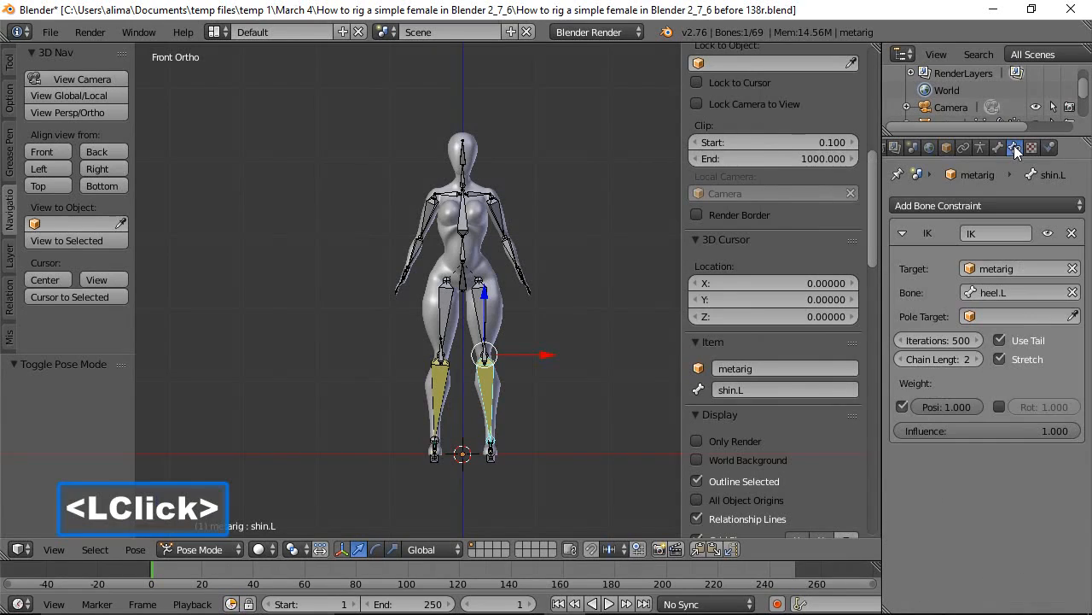
{"action": "left_click", "coordinate": [971, 318]}
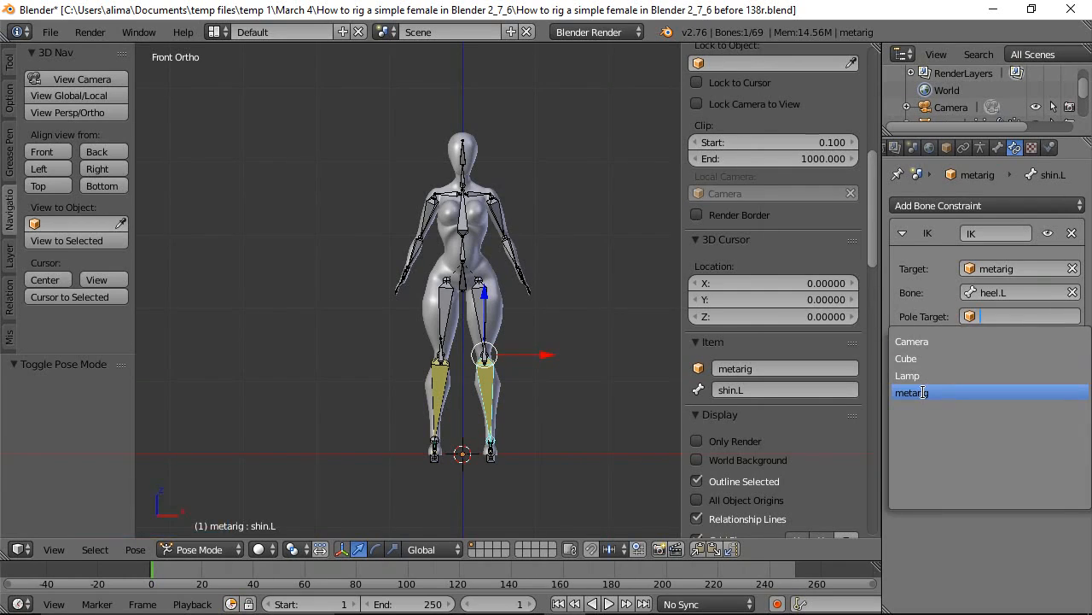
{"action": "left_click", "coordinate": [924, 392]}
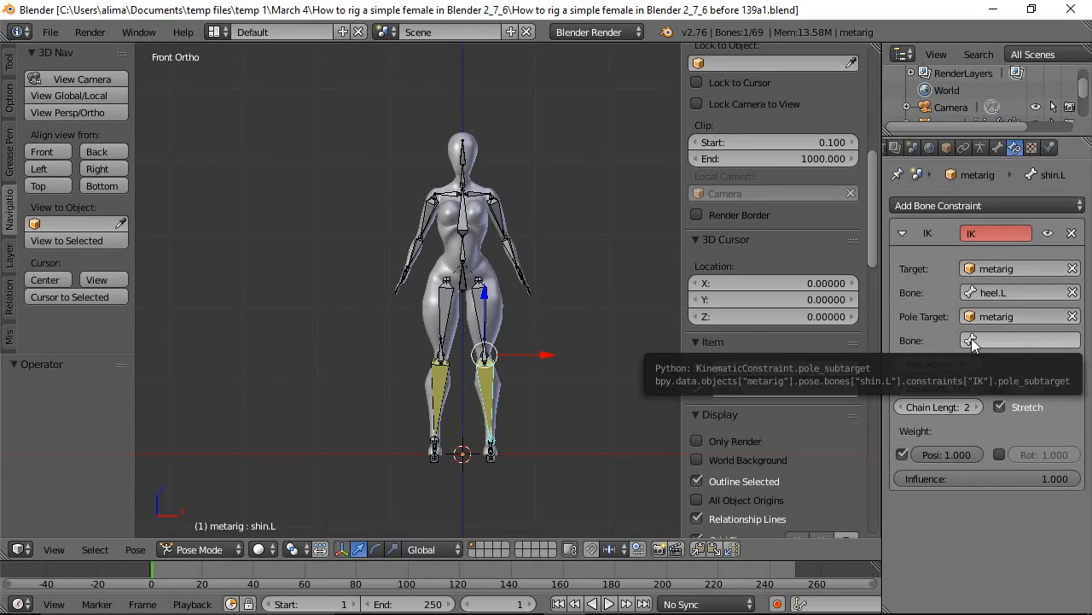
Choose pt.l as the pole target bone in the IK constraint of shin.L.
{"action": "left_click", "coordinate": [971, 340]}
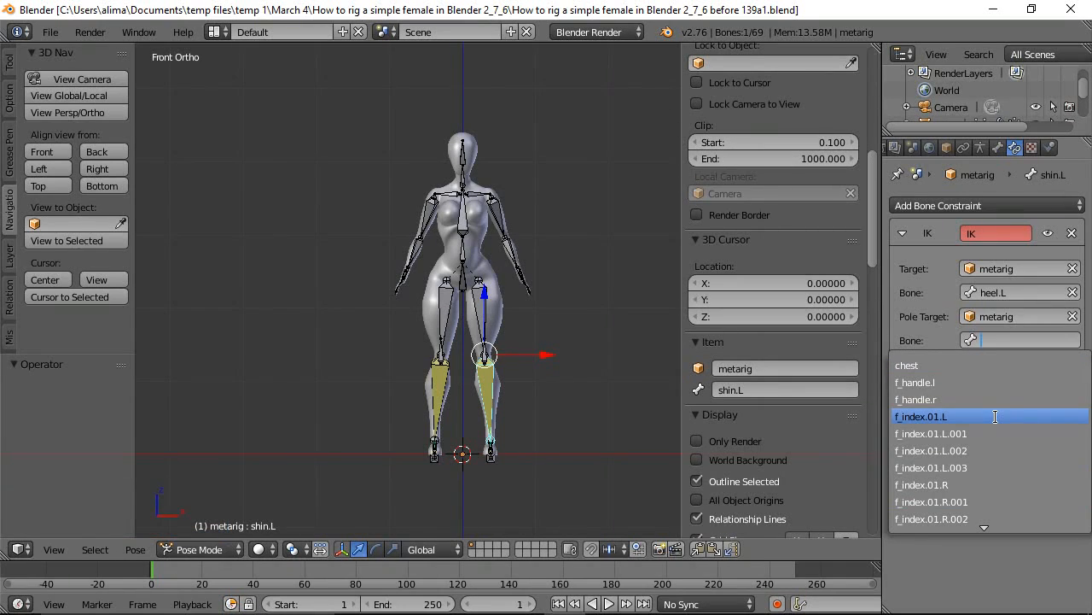
{"action": "type", "text": "p"}
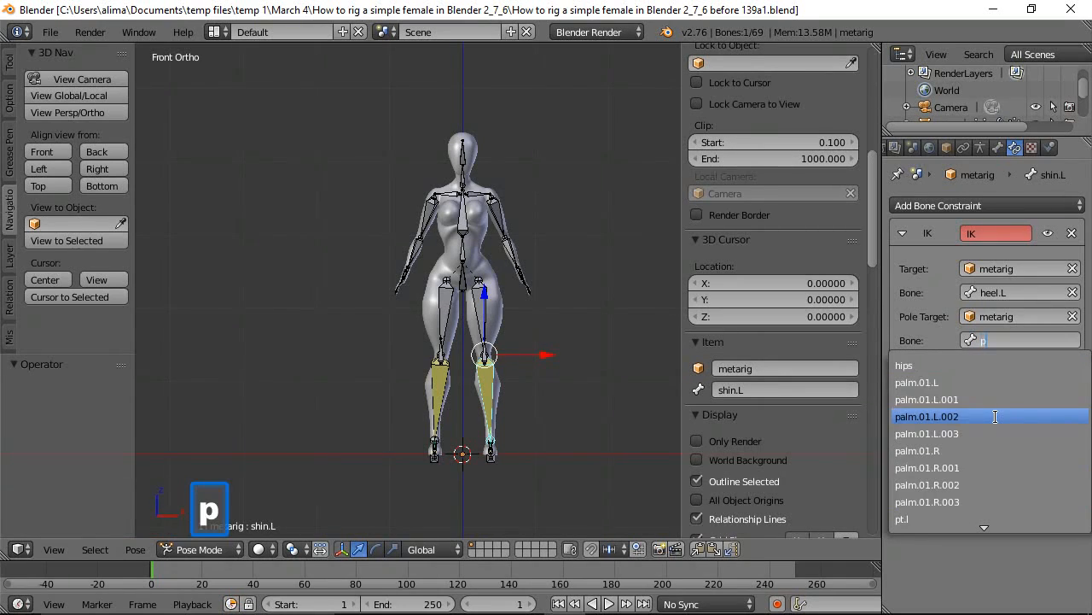
{"action": "left_click", "coordinate": [911, 519]}
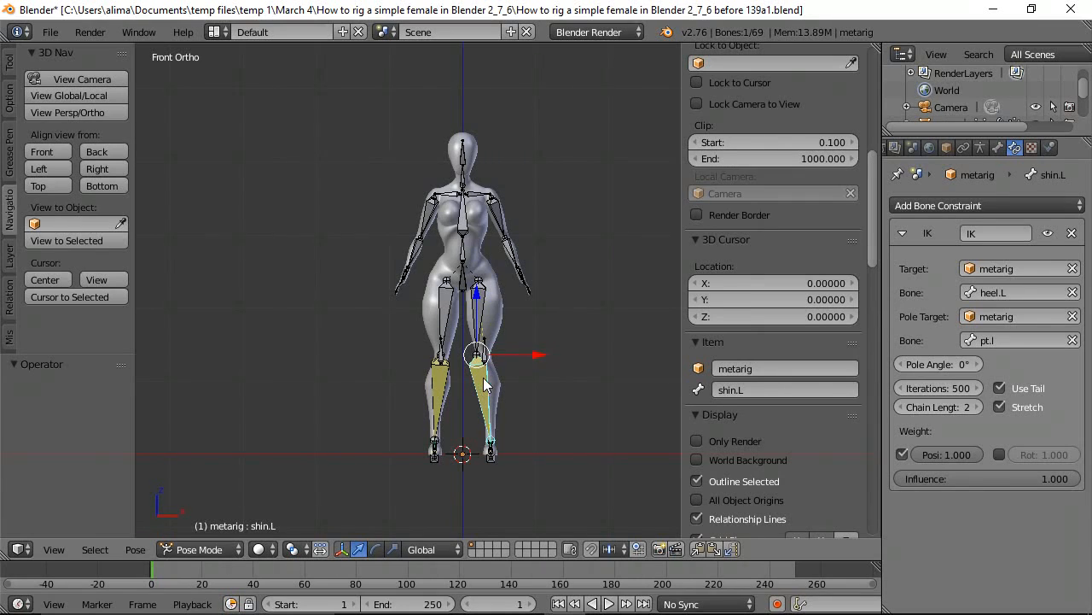
Set the pole angle of shin.L's IK constraint to -90°.
{"action": "left_click", "coordinate": [944, 364]}
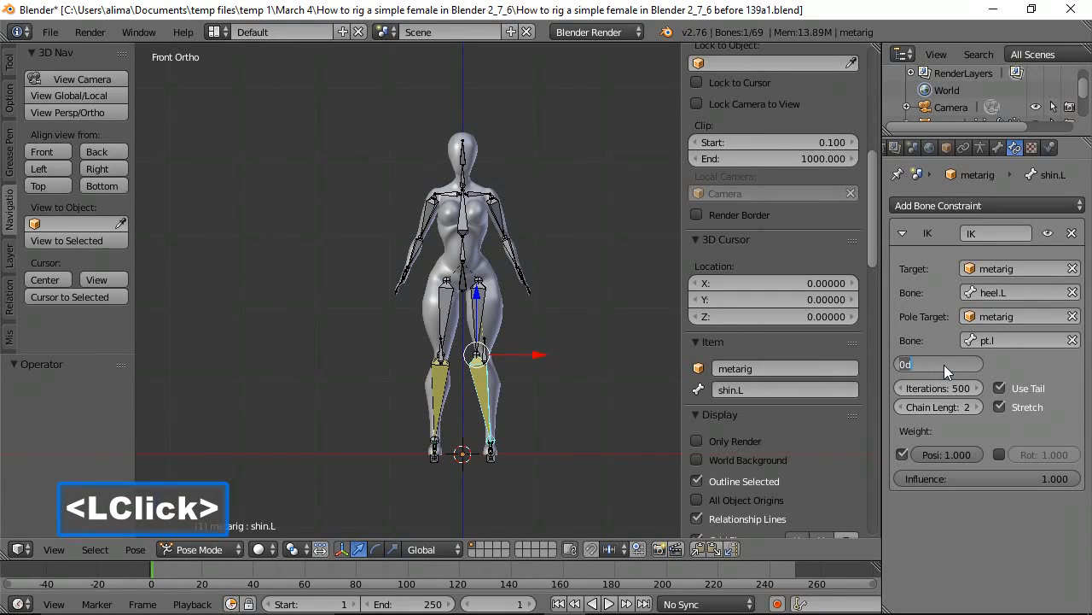
{"action": "type", "text": "-"}
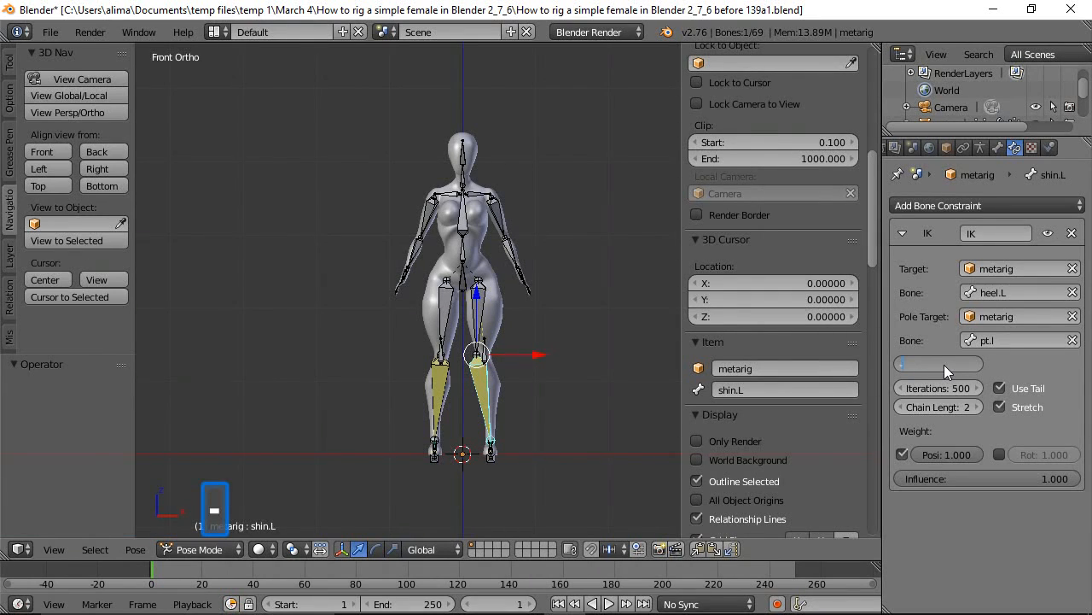
{"action": "type", "text": "90"}
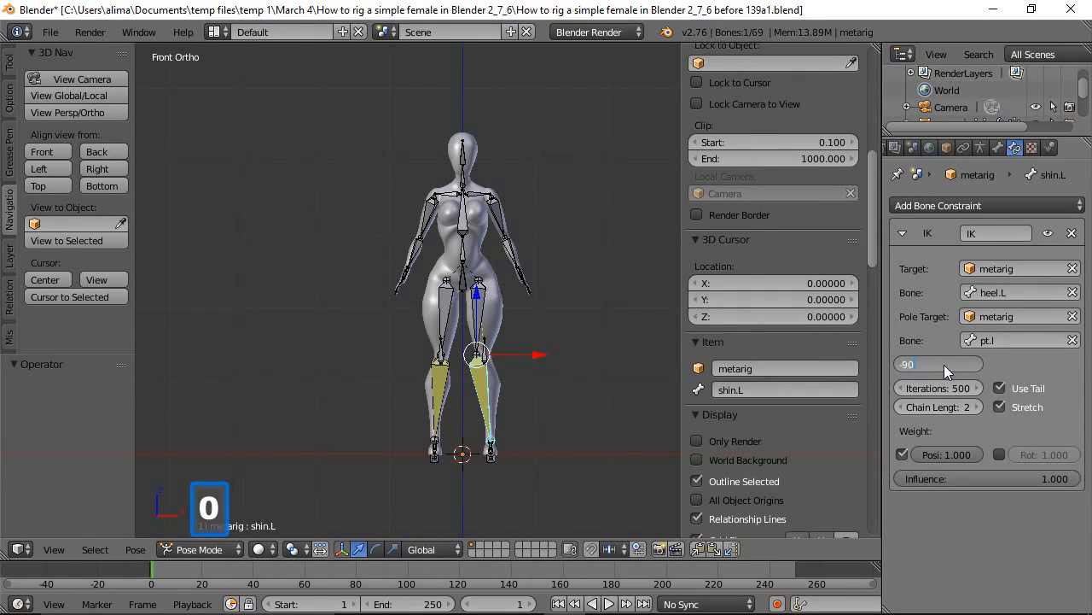
{"action": "key", "text": "Return"}
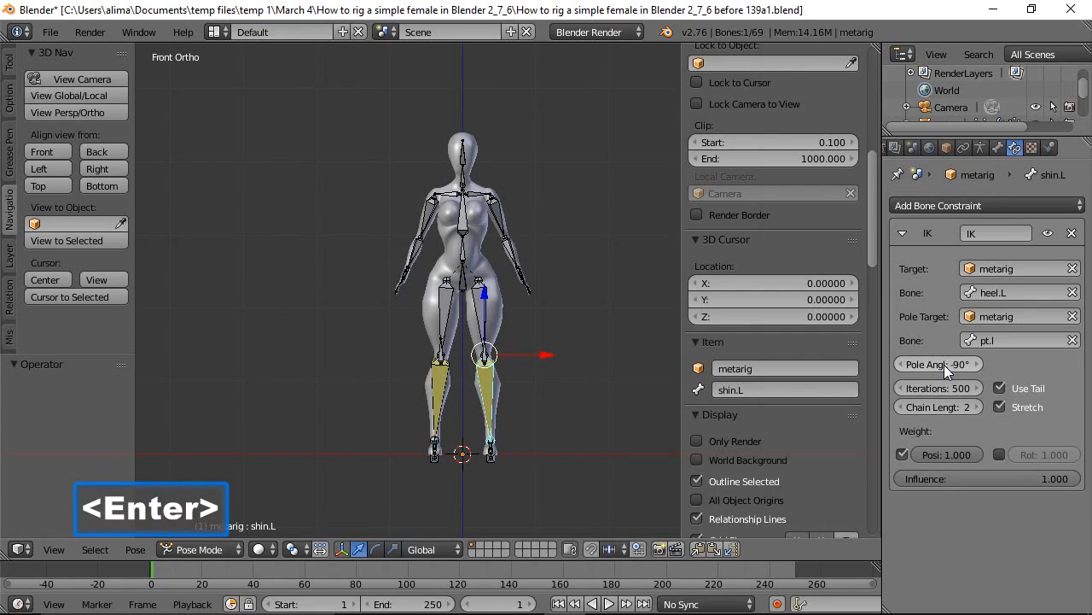
{"action": "left_click", "coordinate": [683, 10]}
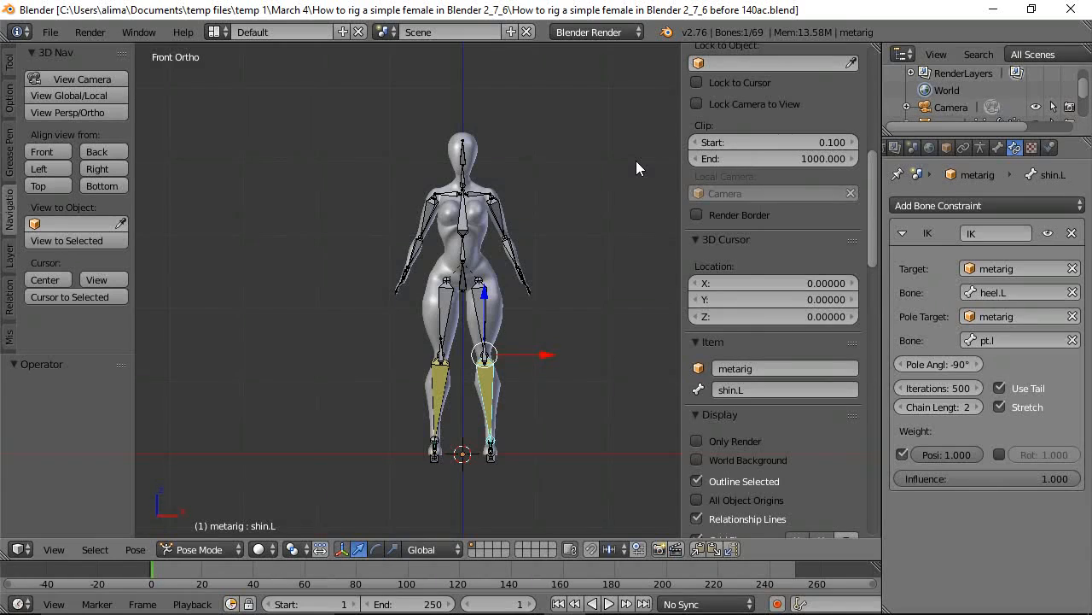
Select the shin.R bone and set its IK constraint's pole target to metarig with pt.r as the bone.
{"action": "left_click", "coordinate": [440, 381]}
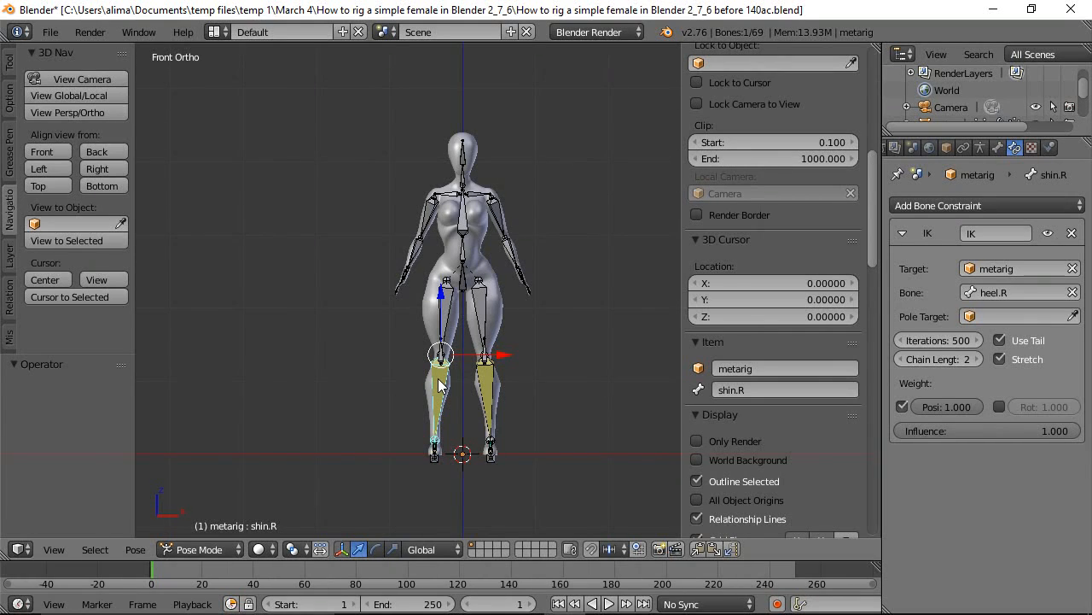
{"action": "left_click", "coordinate": [999, 317]}
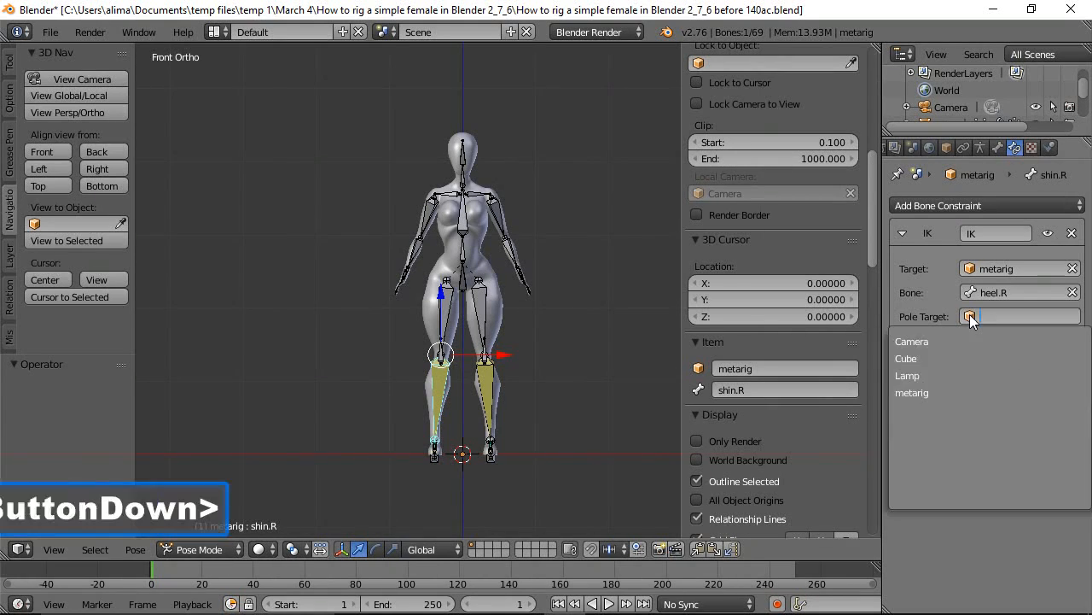
{"action": "left_click", "coordinate": [912, 393]}
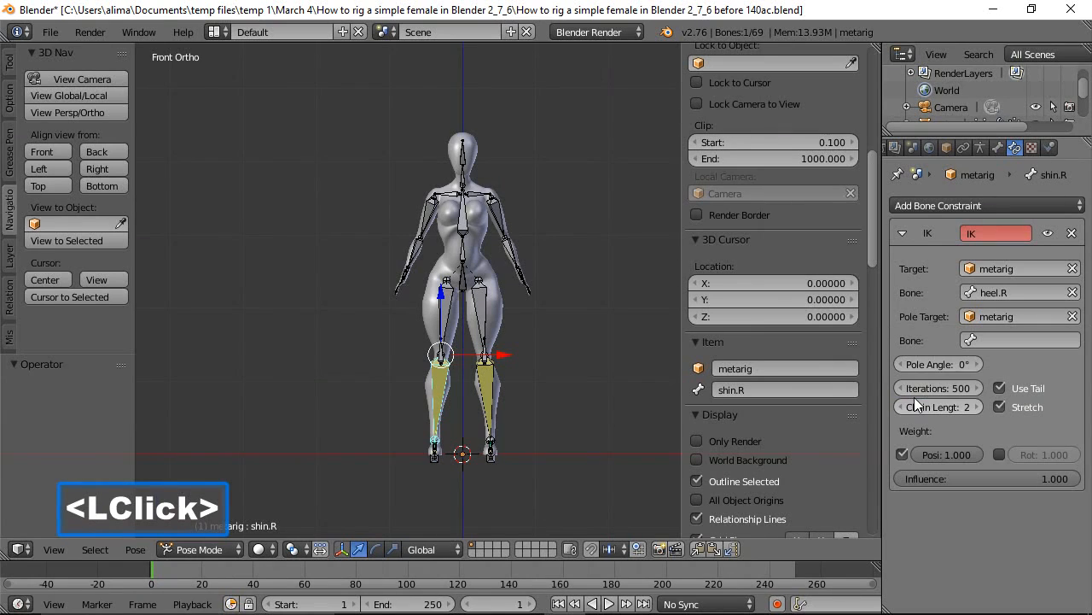
{"action": "left_click", "coordinate": [975, 339]}
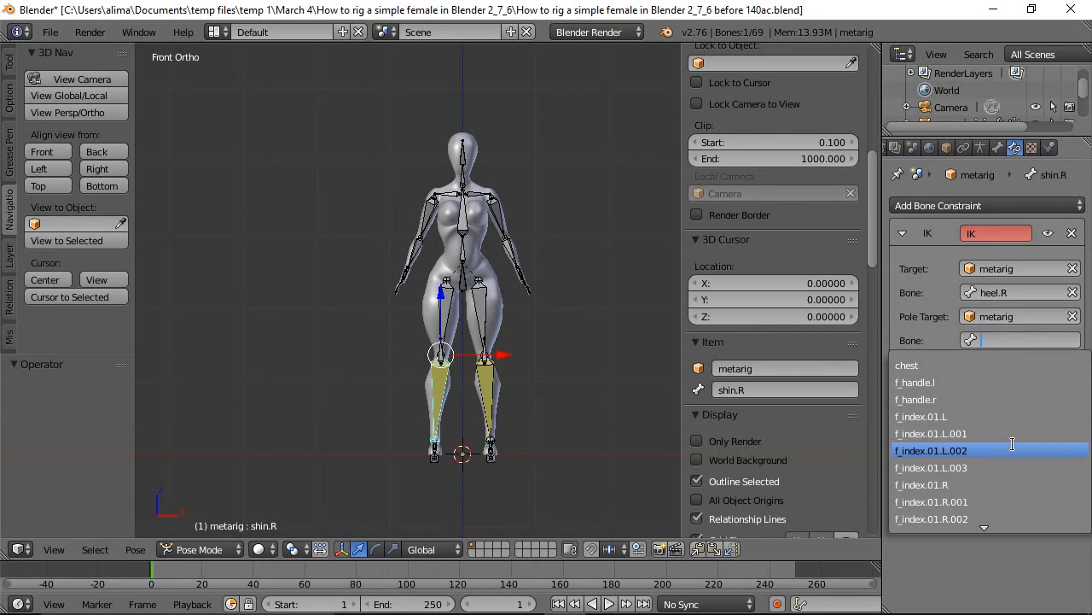
{"action": "type", "text": "p"}
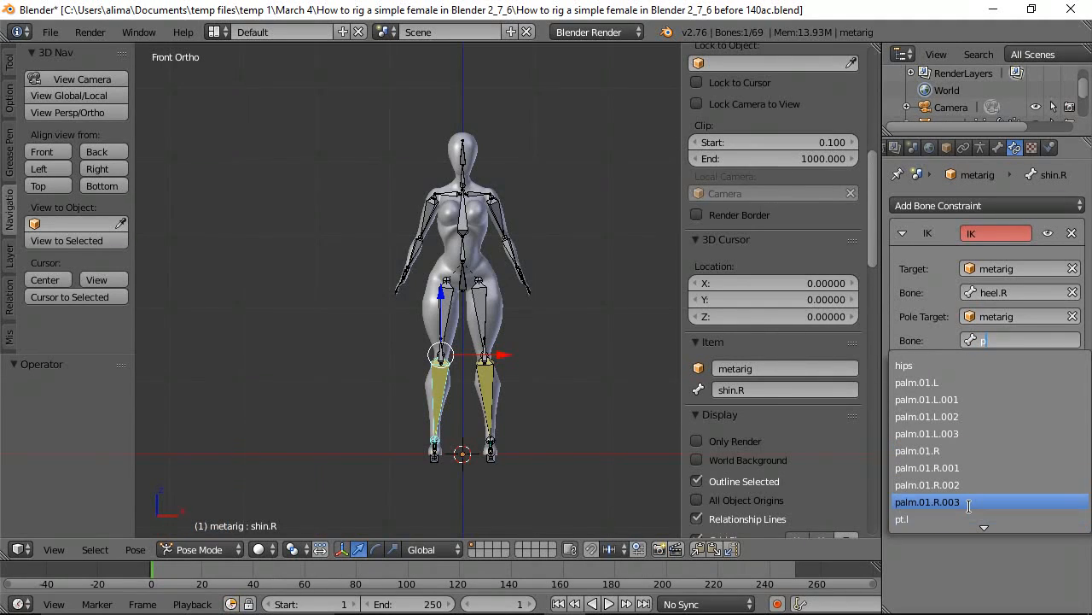
{"action": "scroll", "coordinate": [969, 505], "scroll_direction": "down", "scroll_amount": 2}
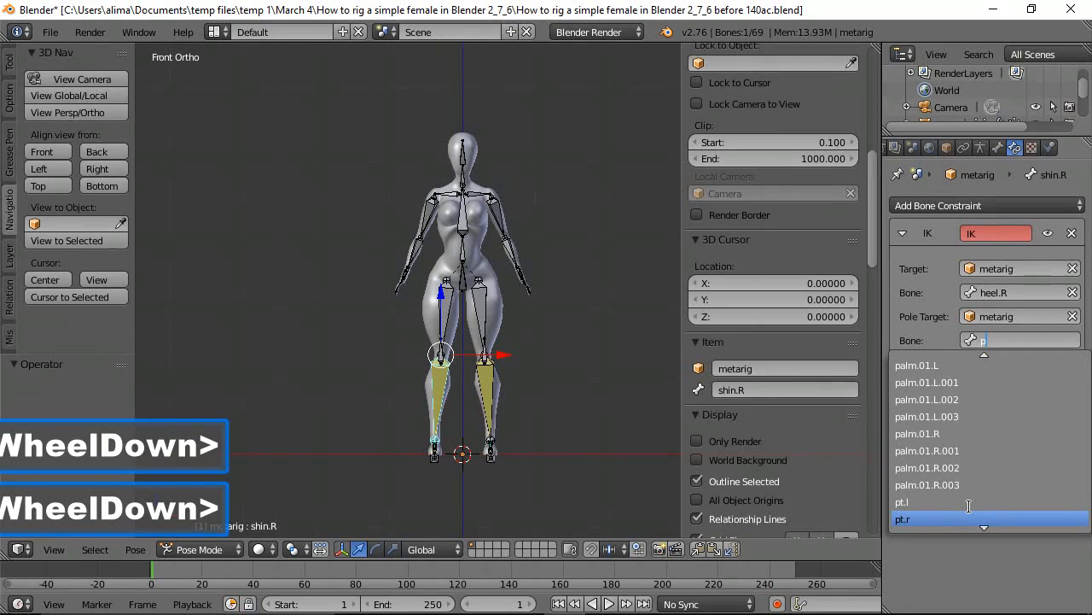
{"action": "left_click", "coordinate": [922, 519]}
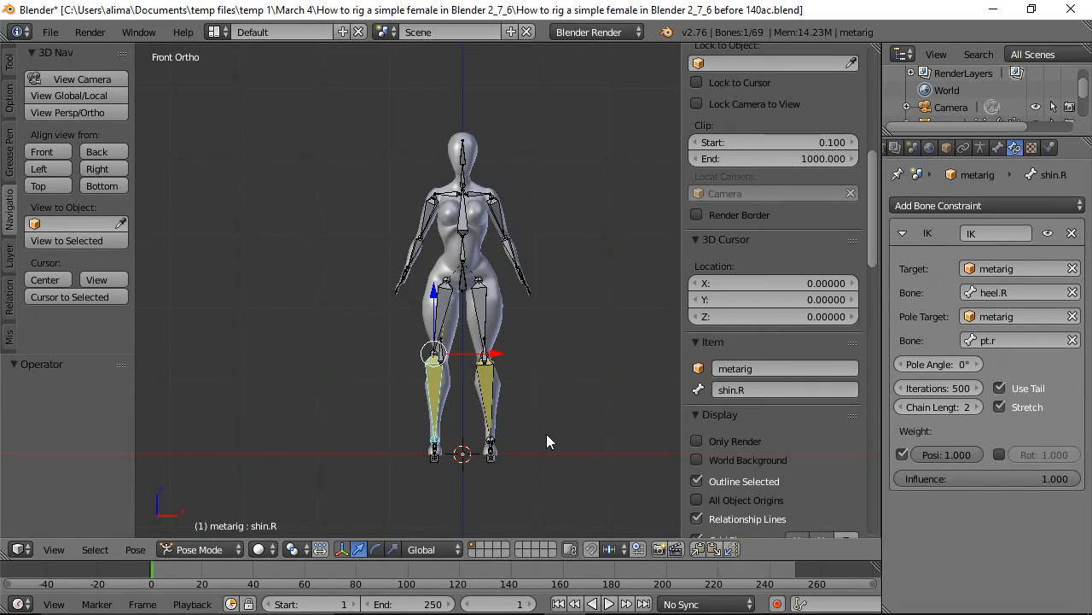
Set the pole angle of shin.R's IK constraint to -90°.
{"action": "left_click", "coordinate": [958, 365]}
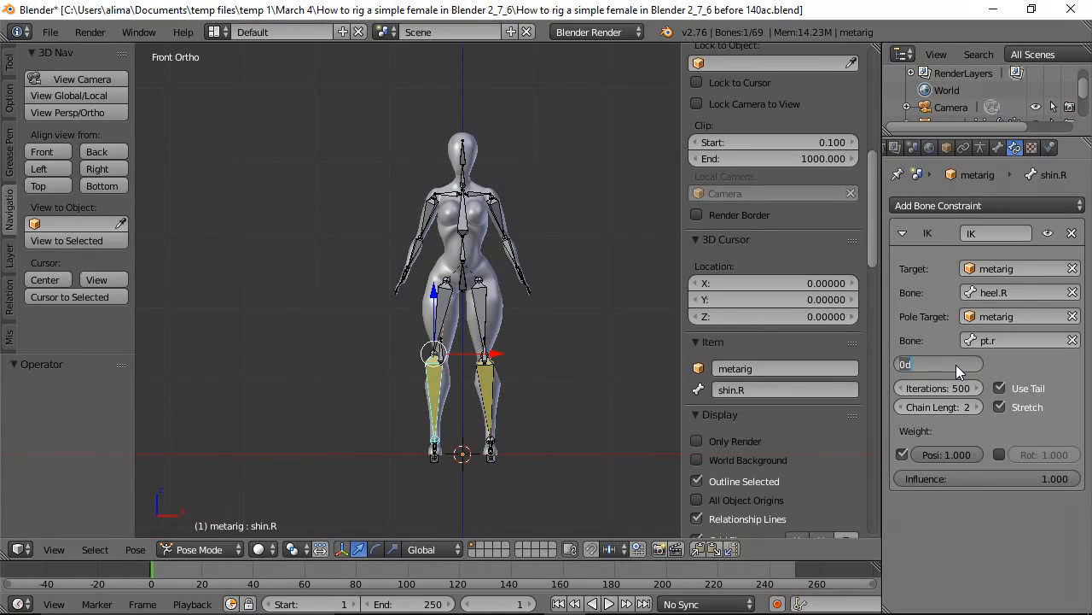
{"action": "type", "text": "-90"}
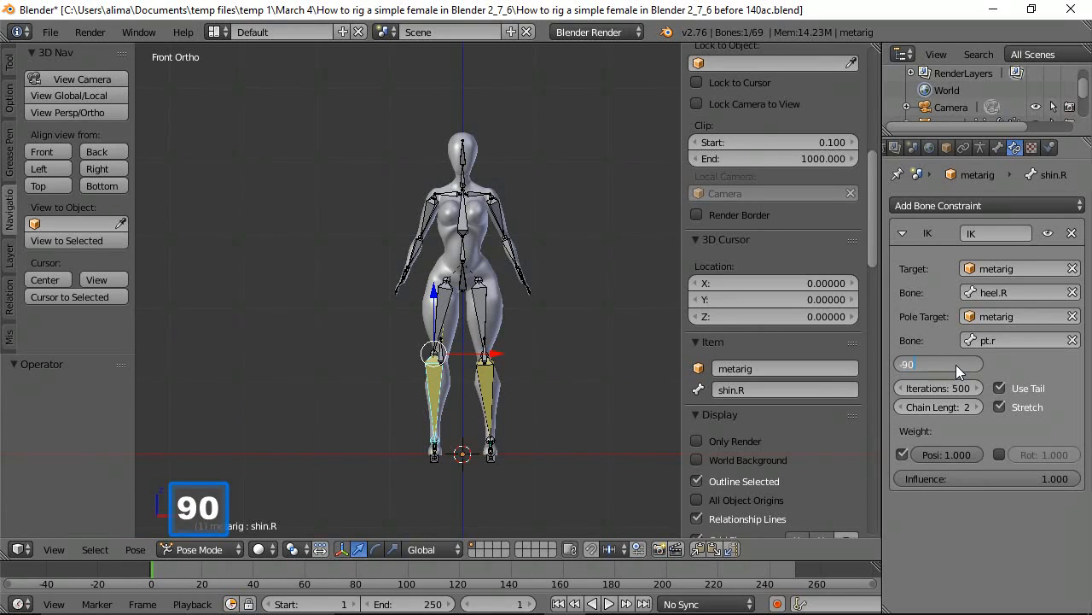
{"action": "key", "text": "Return"}
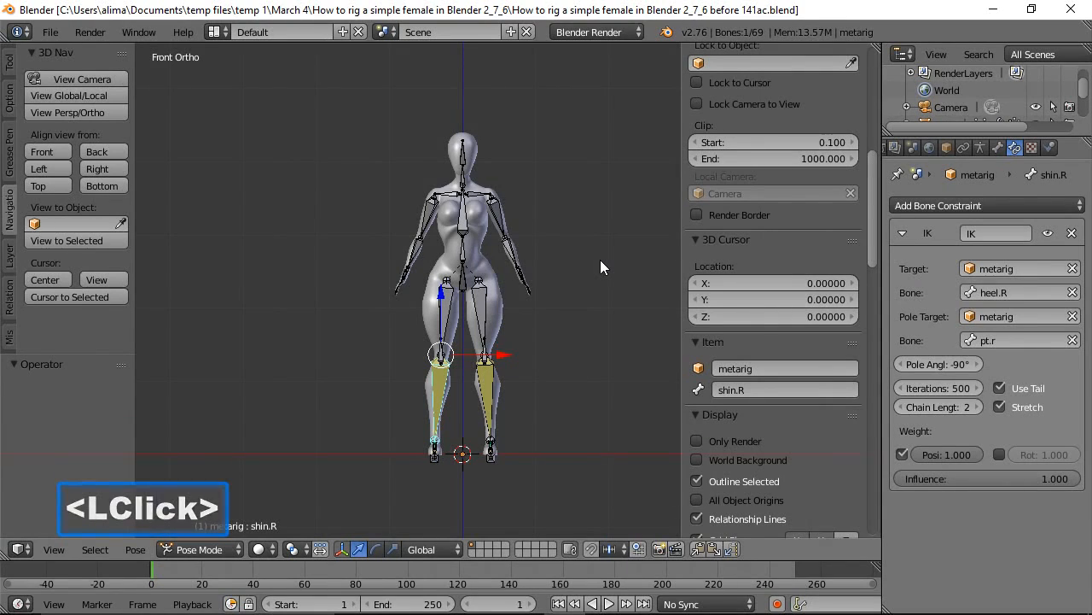
Deselect all bones and switch the metarig armature to Edit Mode.
{"action": "key", "text": "a"}
{"action": "middle_click_drag", "start_coordinate": [605, 254], "coordinate": [519, 297]}
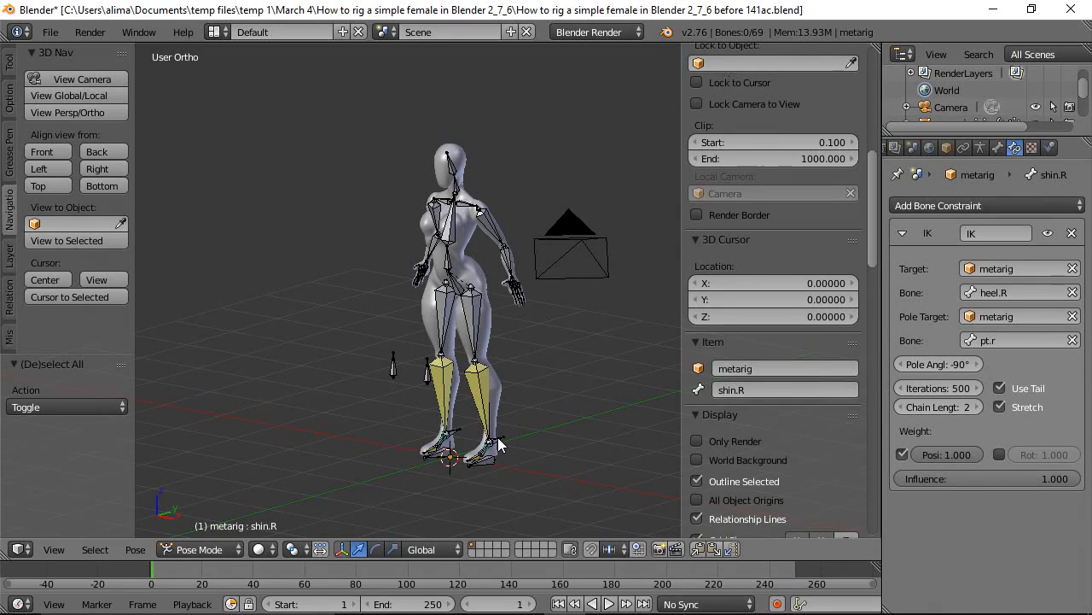
{"action": "left_click", "coordinate": [229, 550]}
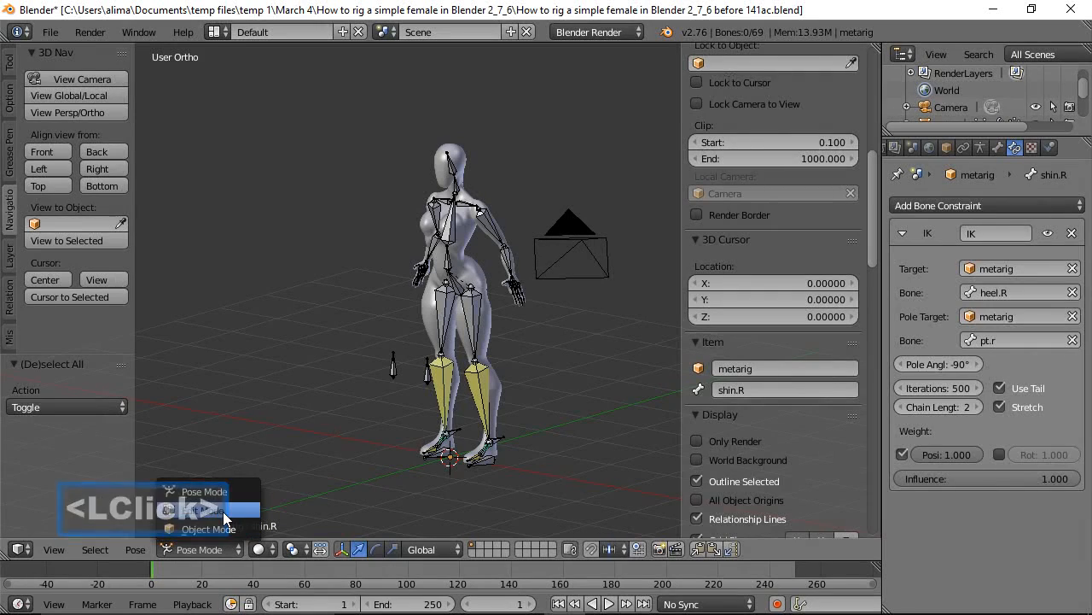
{"action": "left_click", "coordinate": [223, 512]}
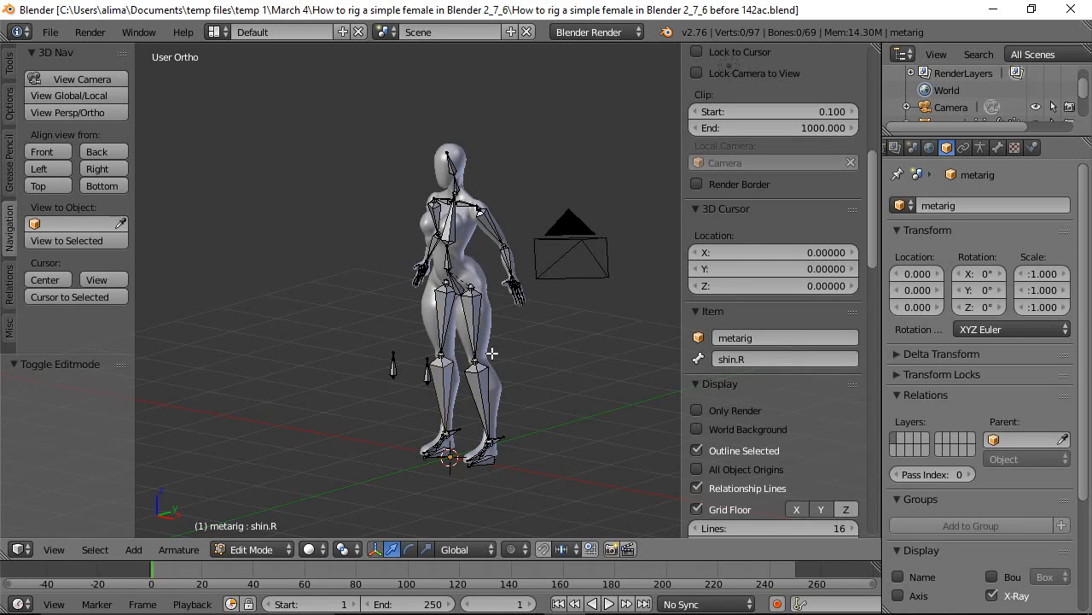
Parent the pole bone pt.l to the heel.L bone using Keep Offset.
{"action": "middle_click_drag", "start_coordinate": [566, 346], "coordinate": [565, 385]}
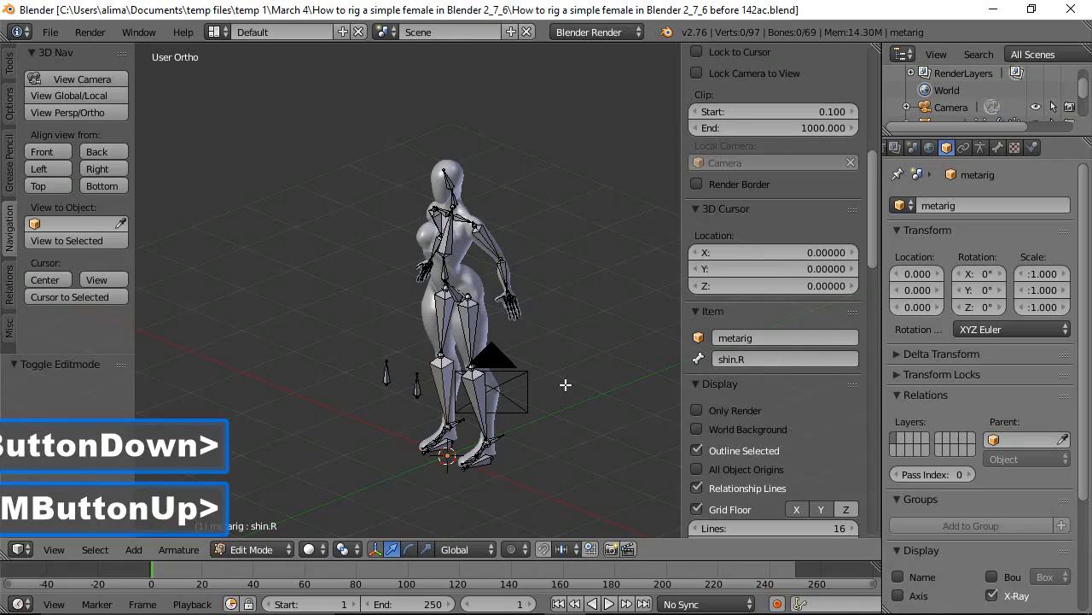
{"action": "left_click", "coordinate": [417, 387]}
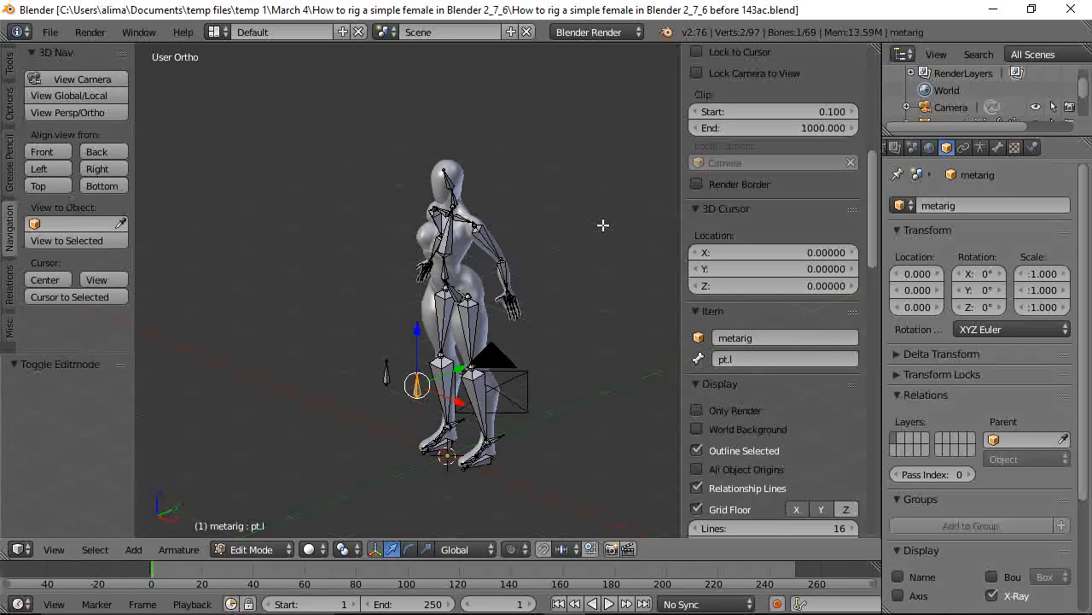
{"action": "key", "text": "shift+b"}
{"action": "left_click_drag", "start_coordinate": [367, 312], "coordinate": [546, 487]}
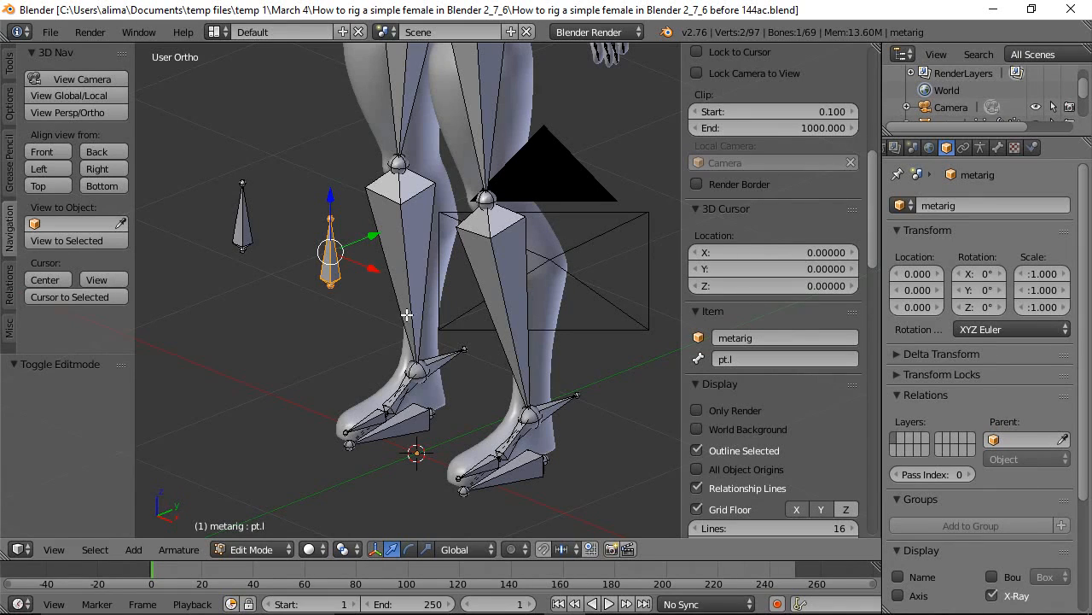
{"action": "left_click", "coordinate": [559, 405], "text": "shift"}
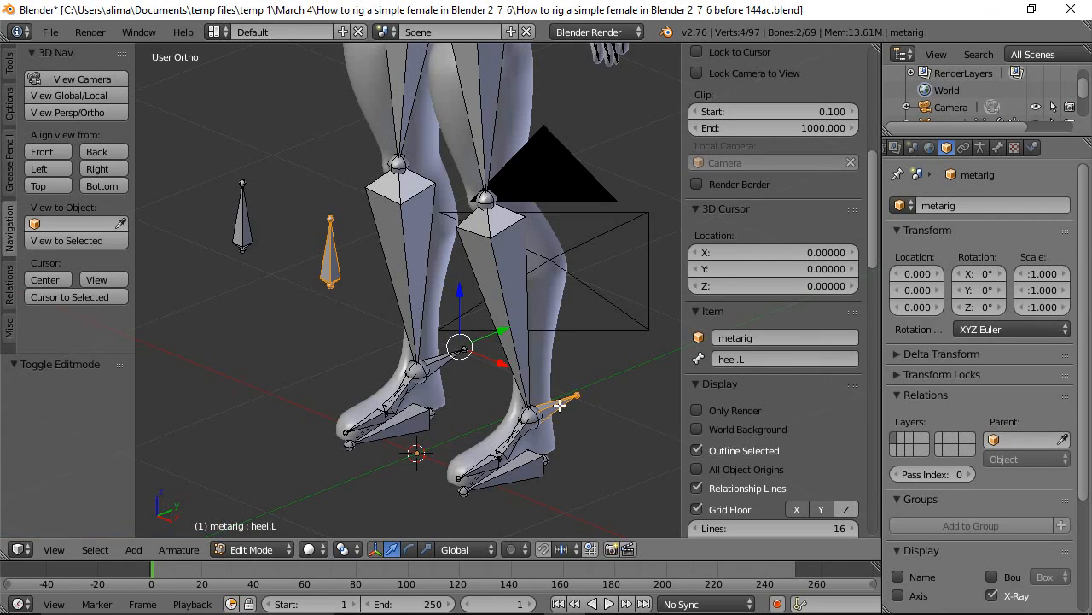
{"action": "key", "text": "ctrl+p"}
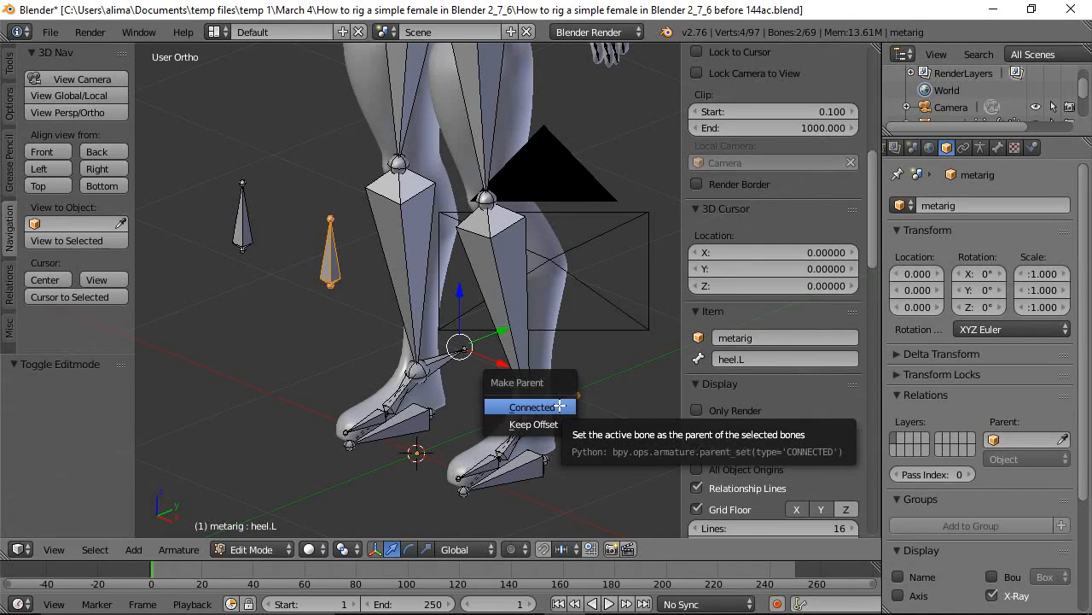
{"action": "left_click", "coordinate": [529, 424]}
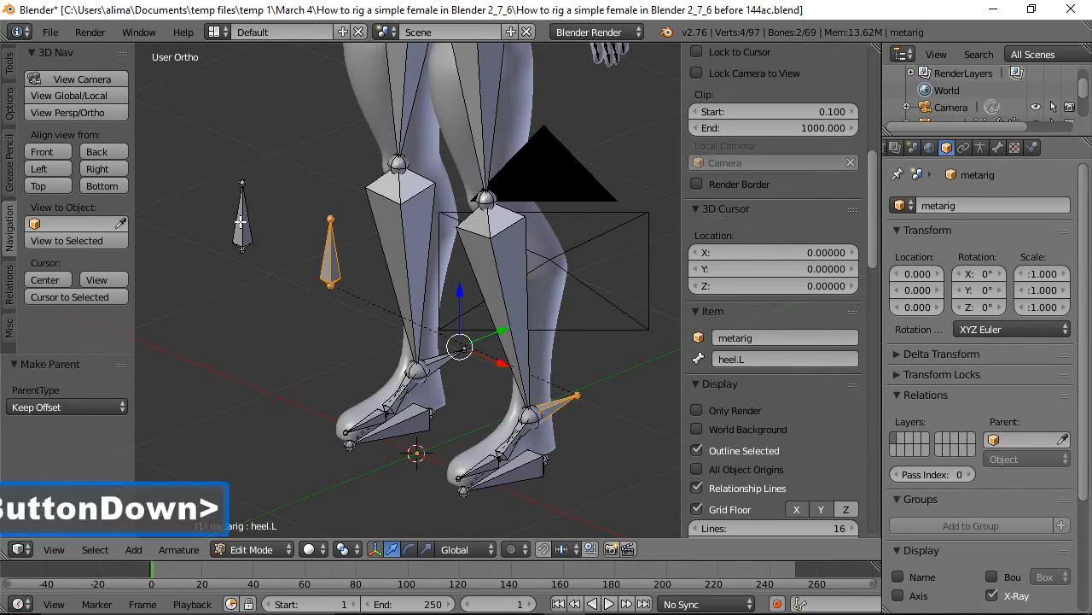
Parent the pole bone pt.r to the heel.R bone using Keep Offset.
{"action": "left_click", "coordinate": [244, 232]}
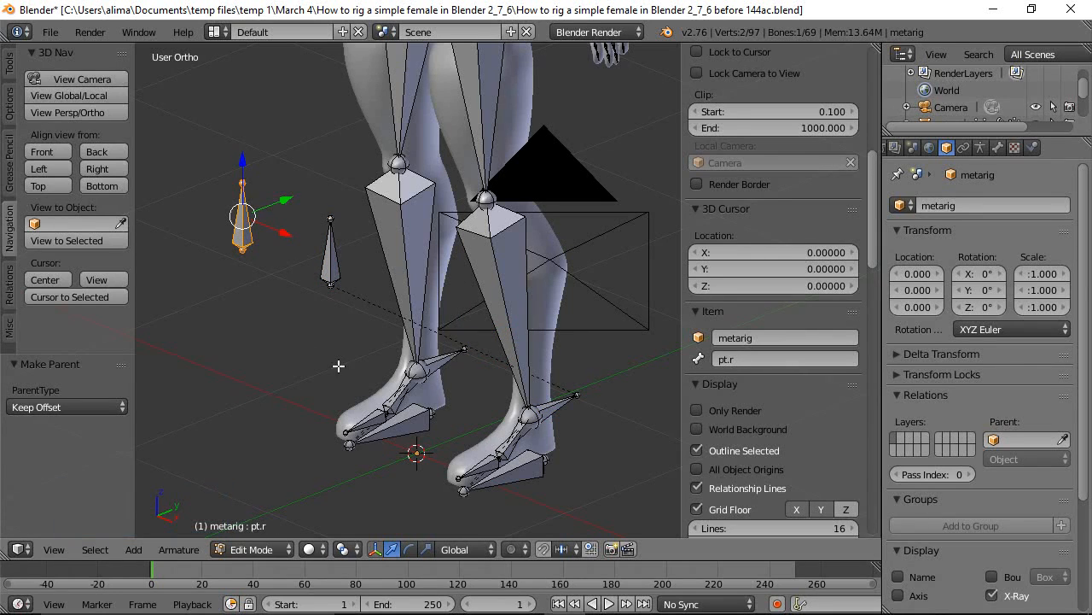
{"action": "left_click", "coordinate": [446, 359], "text": "shift"}
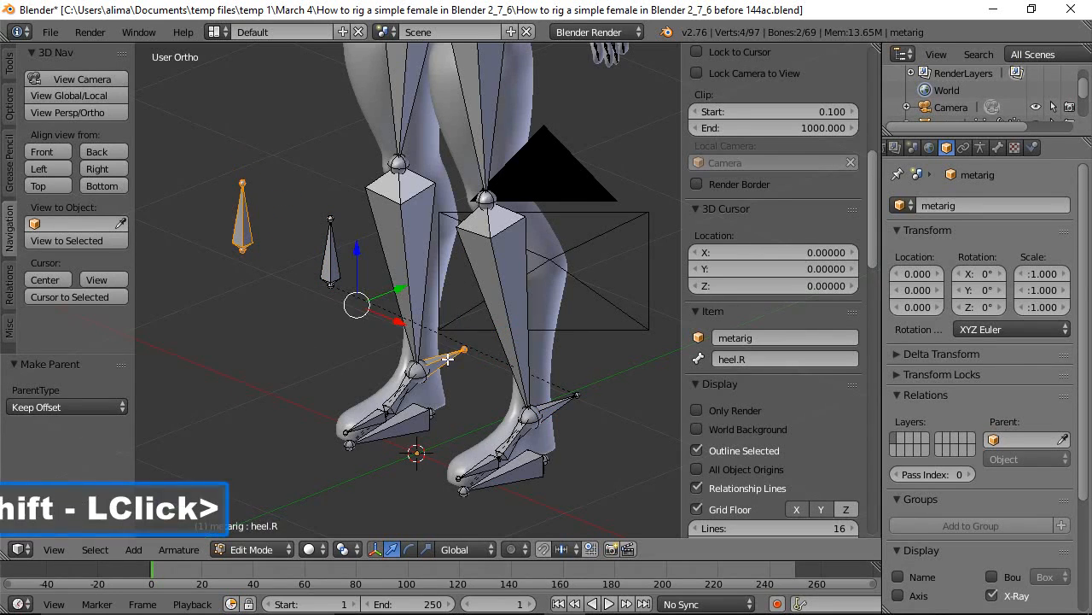
{"action": "key", "text": "ctrl+p"}
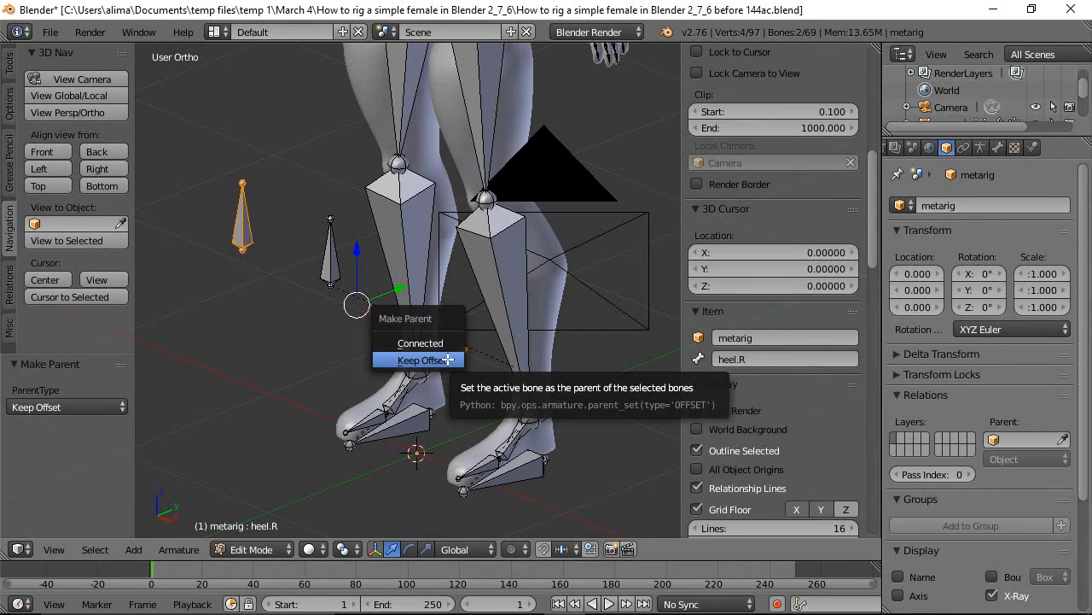
{"action": "left_click", "coordinate": [446, 360]}
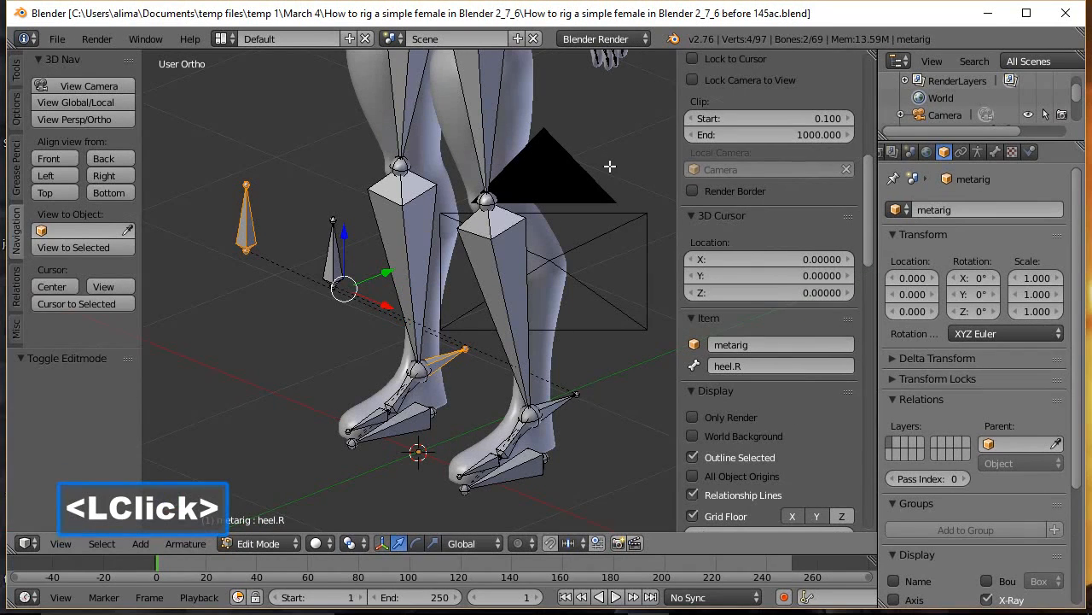
Switch the metarig armature to Pose Mode and view both legs and pole bones from the front.
{"action": "key", "text": "ctrl"}
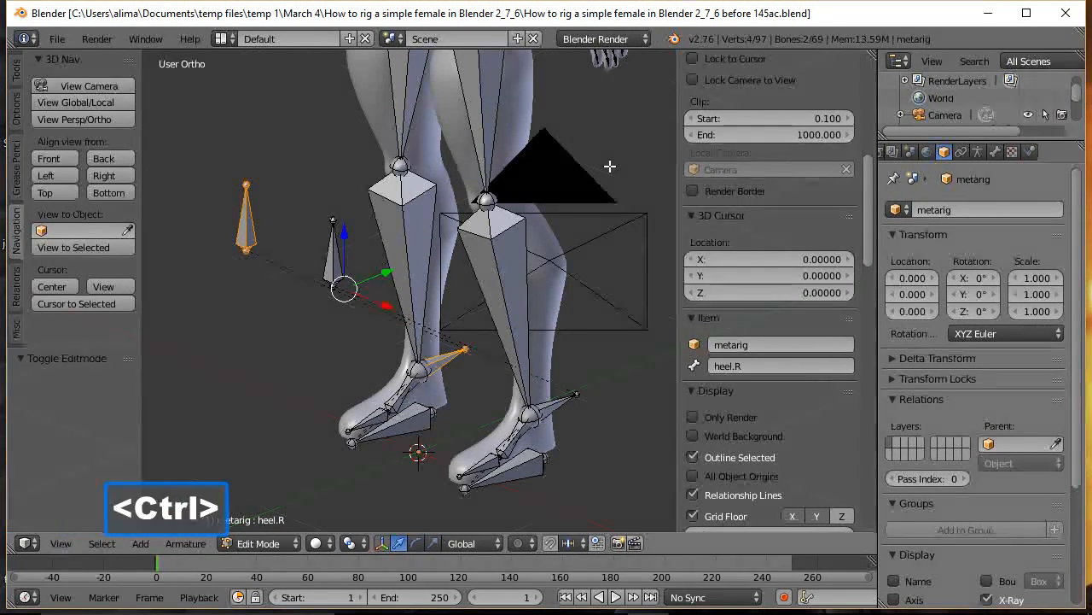
{"action": "scroll", "coordinate": [616, 154], "scroll_direction": "down", "scroll_amount": 4}
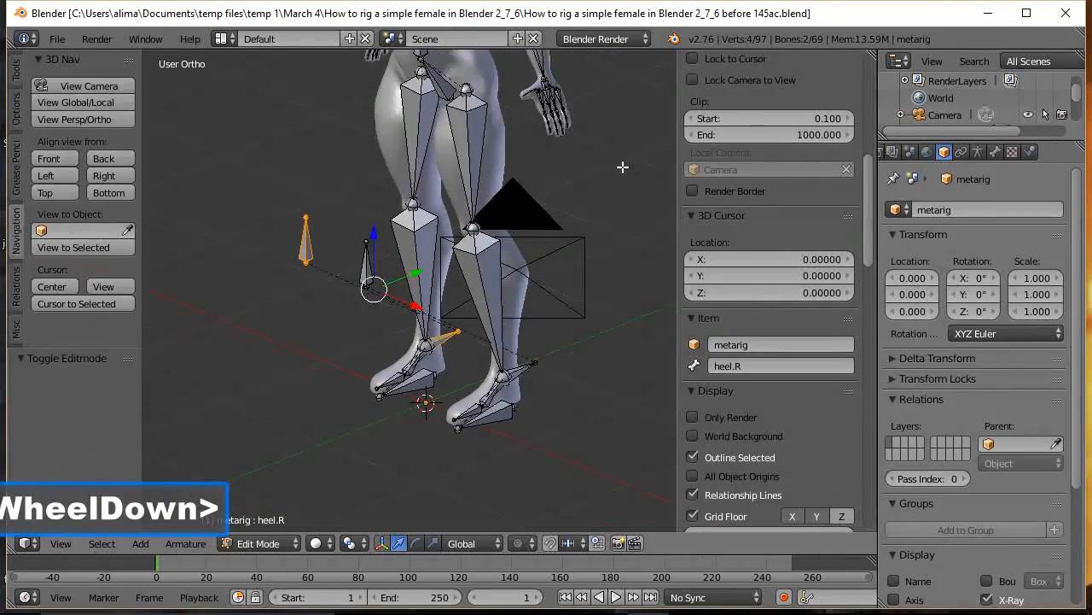
{"action": "middle_click_drag", "start_coordinate": [618, 195], "coordinate": [611, 196]}
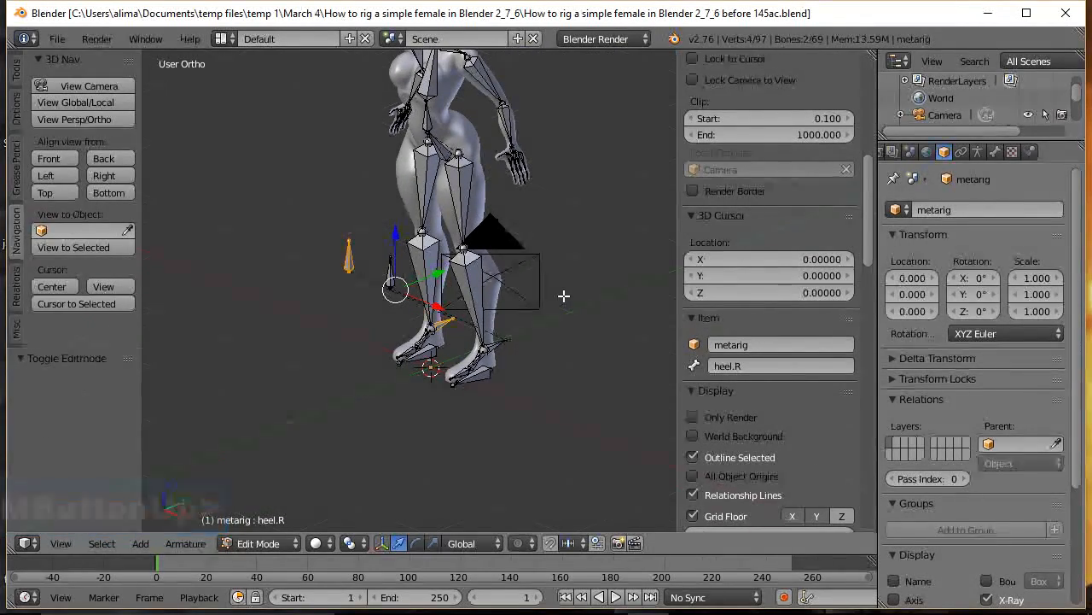
{"action": "left_click", "coordinate": [295, 547]}
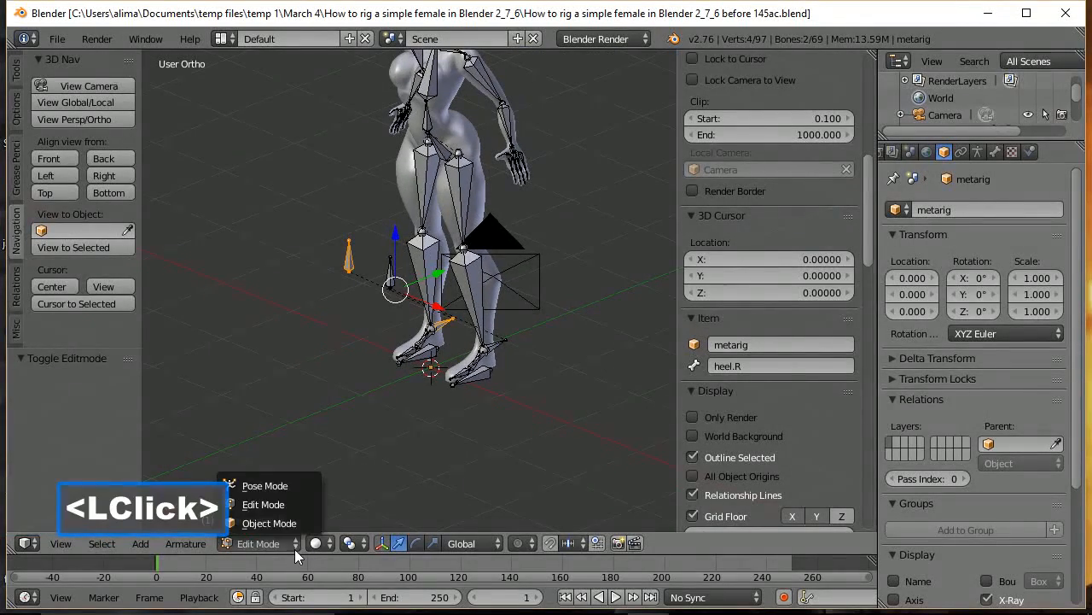
{"action": "left_click", "coordinate": [270, 486]}
{"action": "middle_click_drag", "start_coordinate": [370, 359], "coordinate": [459, 315]}
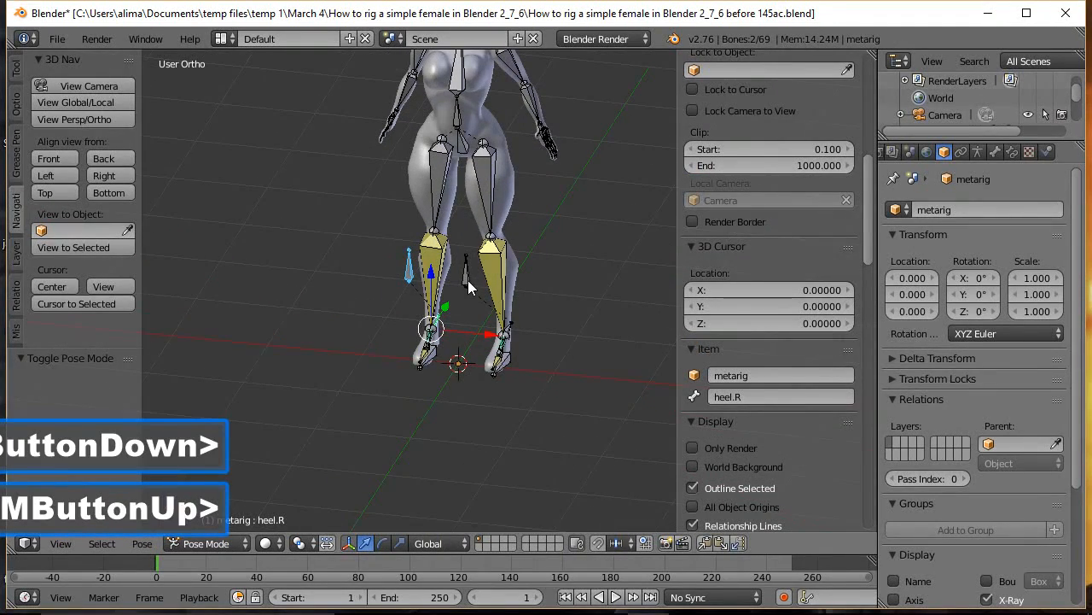
{"action": "left_click", "coordinate": [467, 282]}
{"action": "left_click_drag", "start_coordinate": [522, 295], "coordinate": [534, 317]}
{"action": "right_click", "coordinate": [543, 308]}
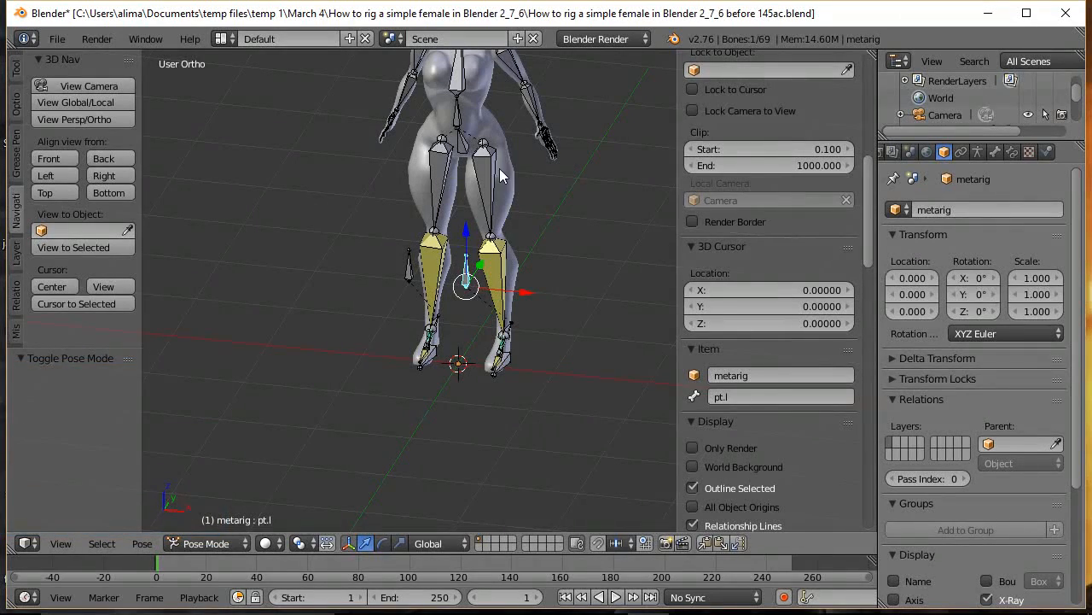
Lower the hips bone about 0.856 along global Z and shift the pt.l pole bone about 0.555 along X.
{"action": "left_click", "coordinate": [465, 150]}
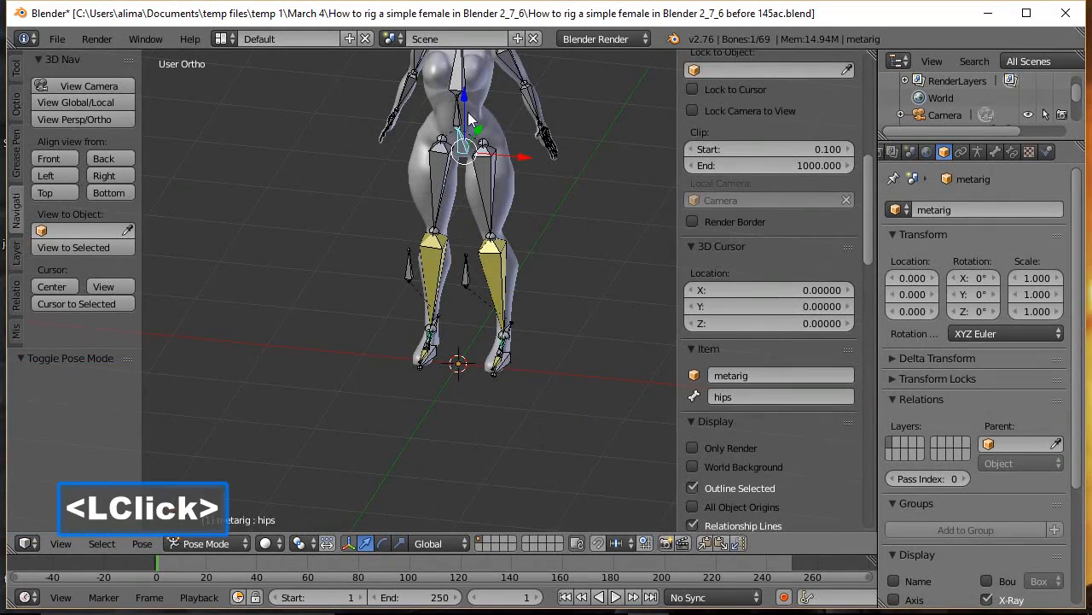
{"action": "left_click_drag", "start_coordinate": [468, 102], "coordinate": [491, 314]}
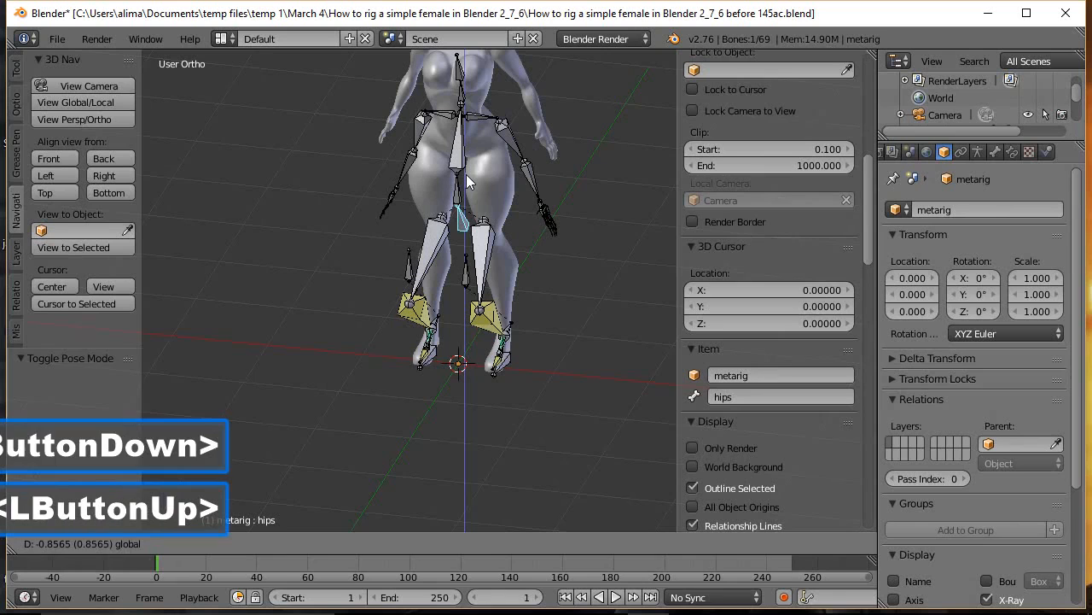
{"action": "left_click", "coordinate": [469, 281]}
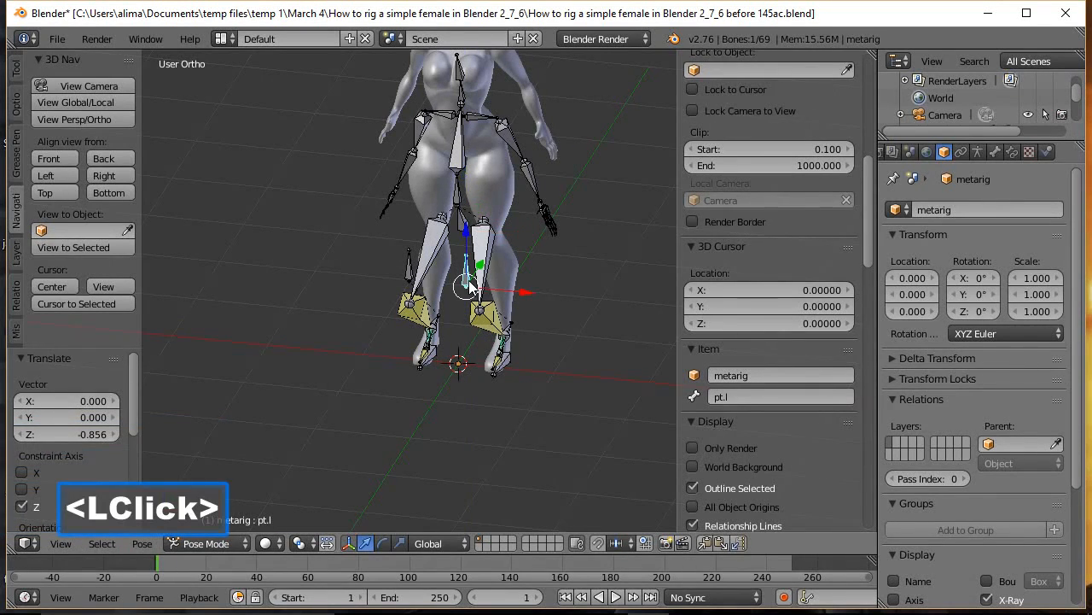
{"action": "left_click_drag", "start_coordinate": [521, 293], "coordinate": [577, 288]}
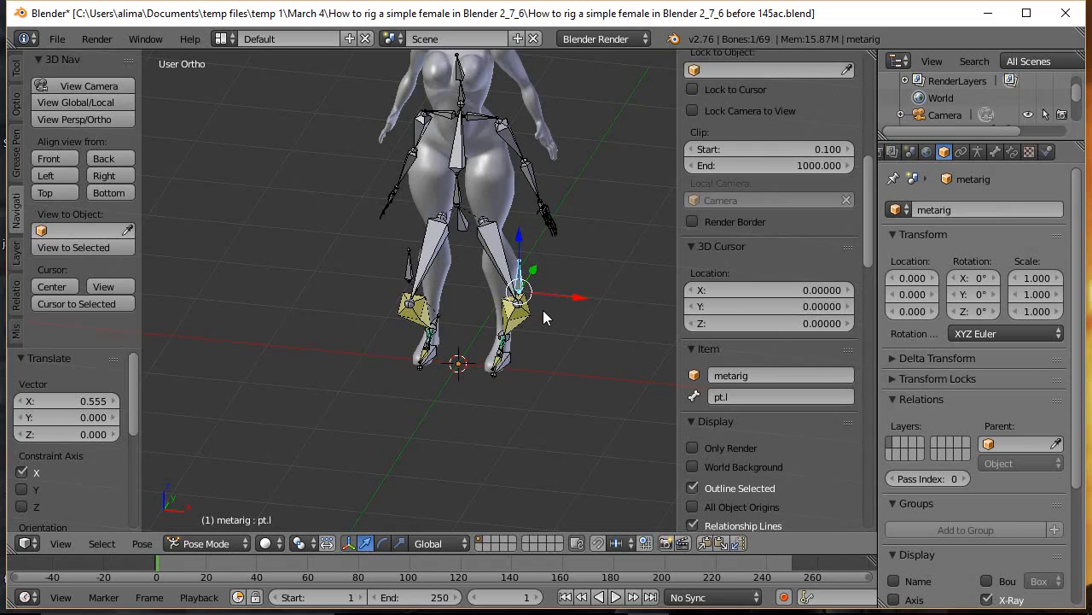
Clear the pose rotation and location of pt.l, clear the hips bone's location, and deselect all bones.
{"action": "key", "text": "alt+r"}
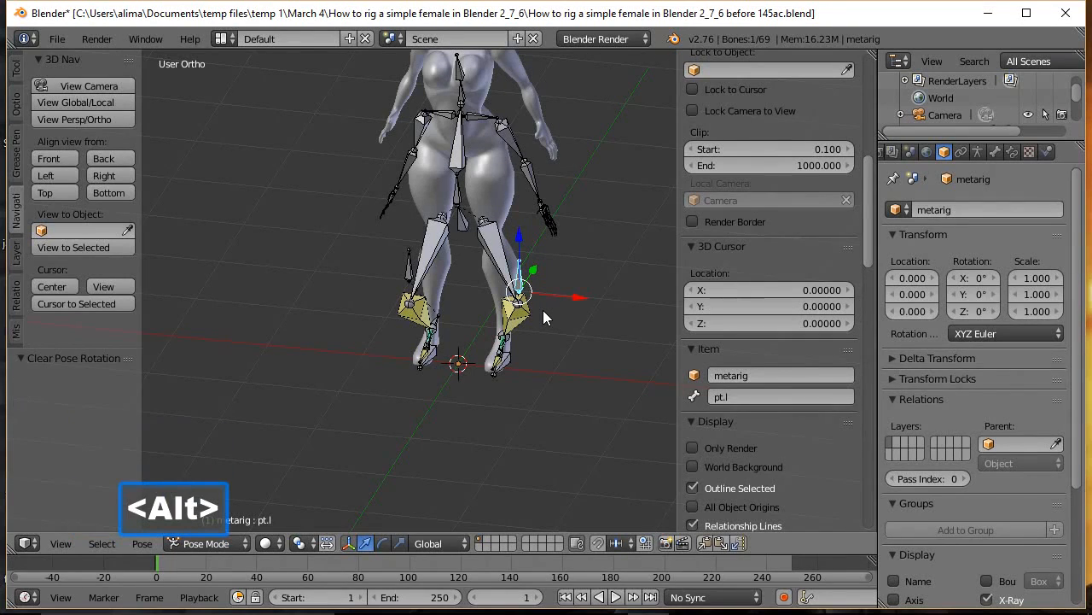
{"action": "key", "text": "alt+g"}
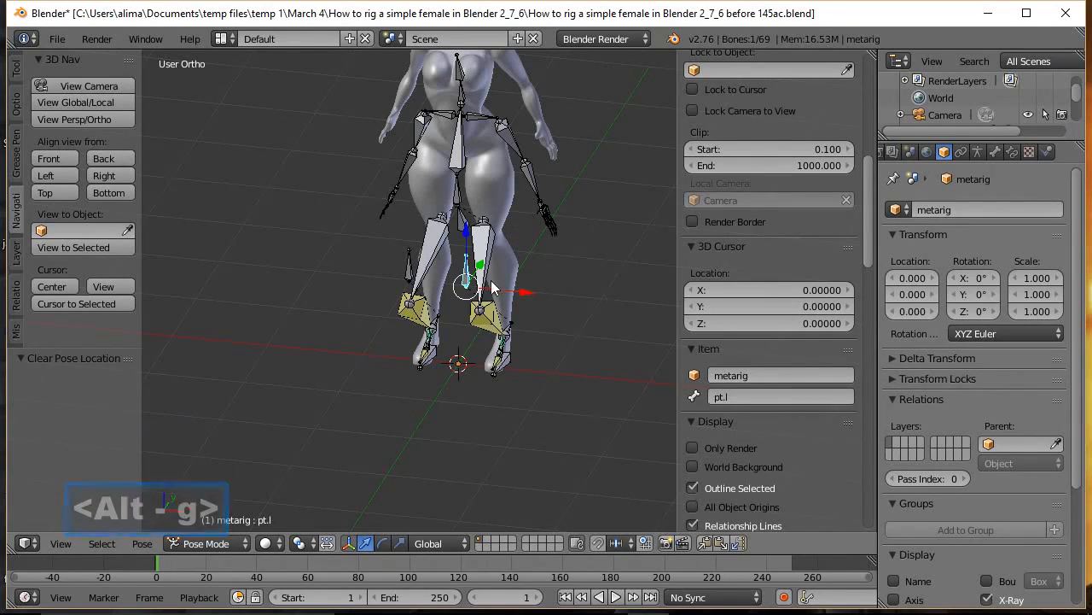
{"action": "left_click", "coordinate": [458, 215]}
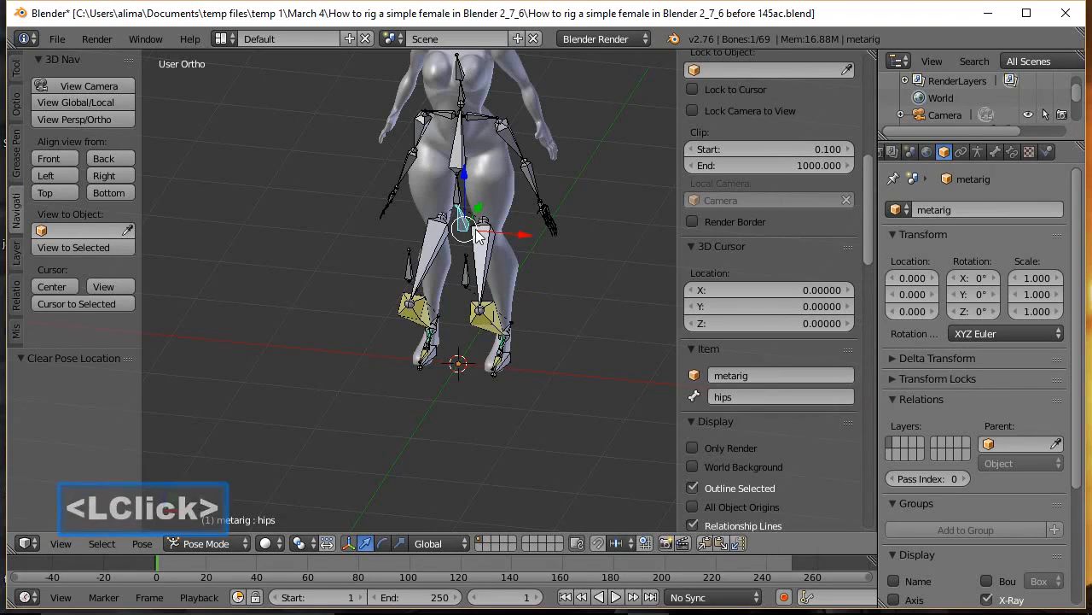
{"action": "key", "text": "alt"}
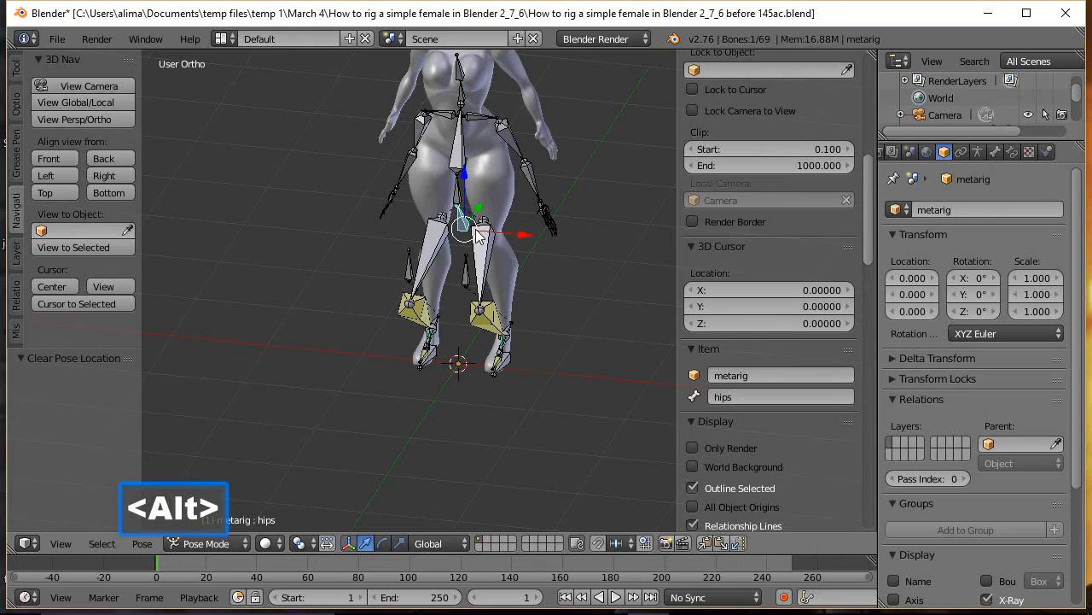
{"action": "key", "text": "alt+g"}
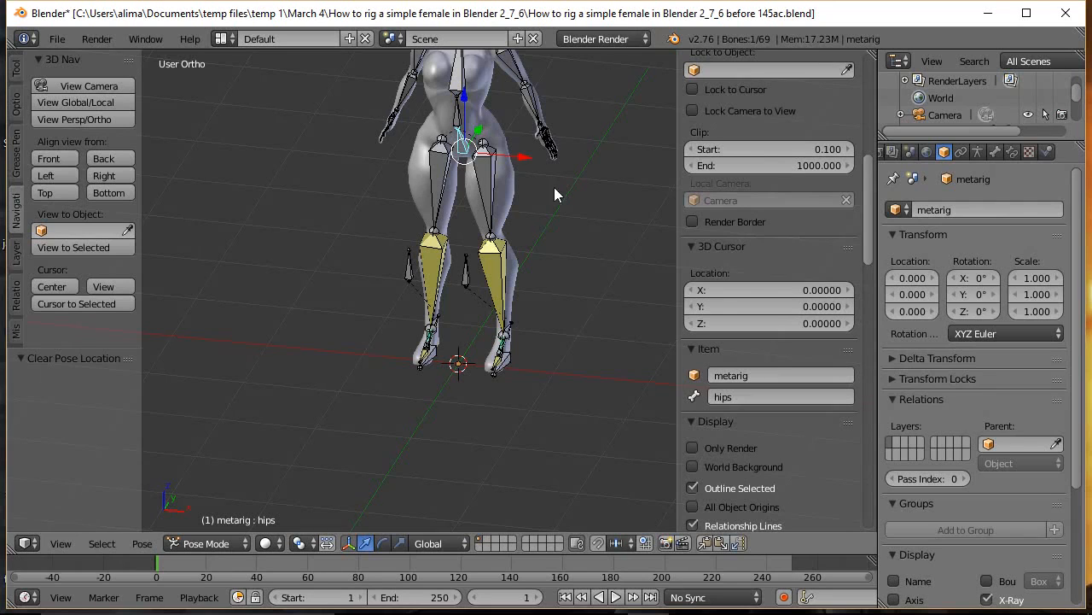
{"action": "key", "text": "a"}
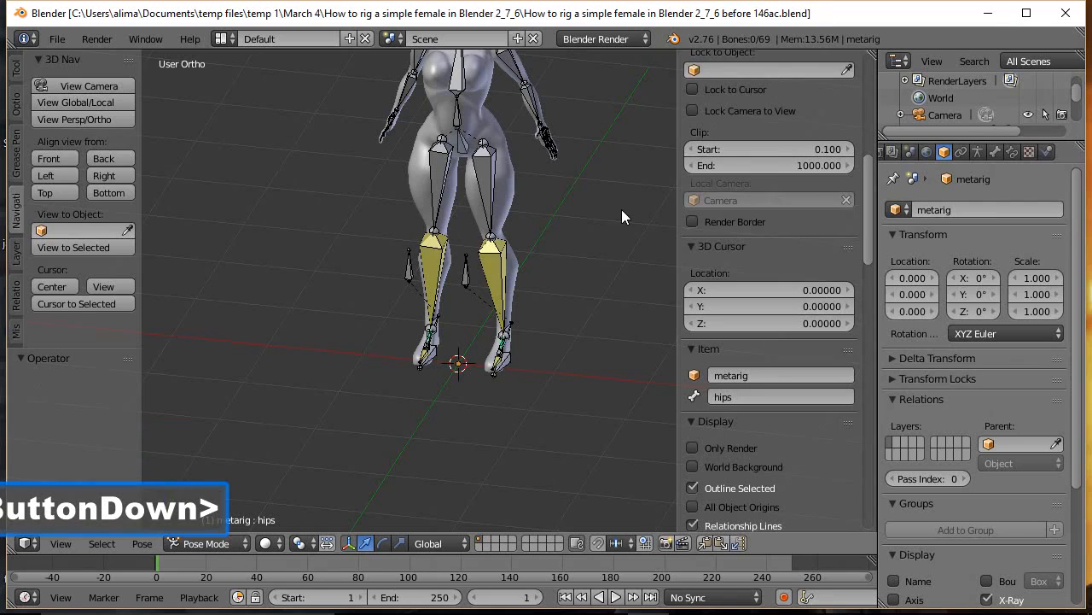
Show the full character centred and enlarged in the front view, and widen the 3D viewport.
{"action": "left_click", "coordinate": [47, 158]}
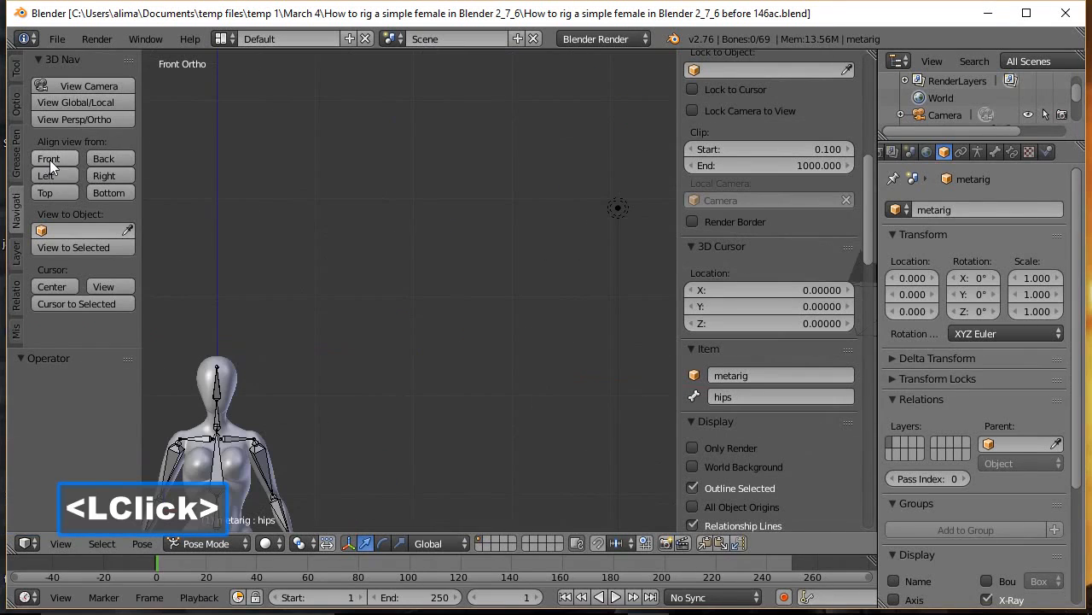
{"action": "key", "text": "ctrl"}
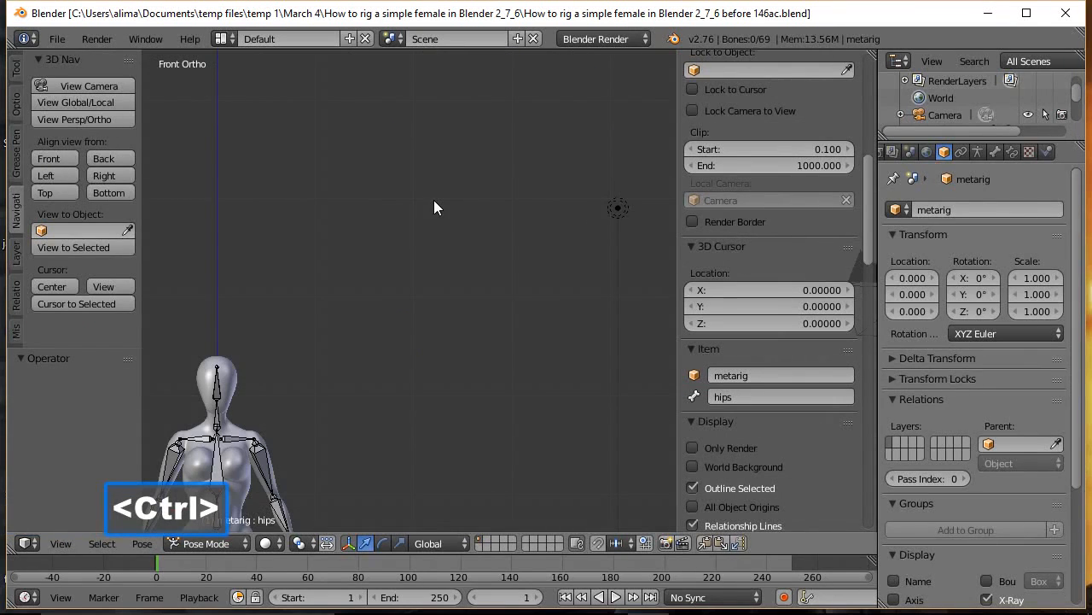
{"action": "middle_click_drag", "start_coordinate": [433, 207], "coordinate": [468, 282], "text": "ctrl"}
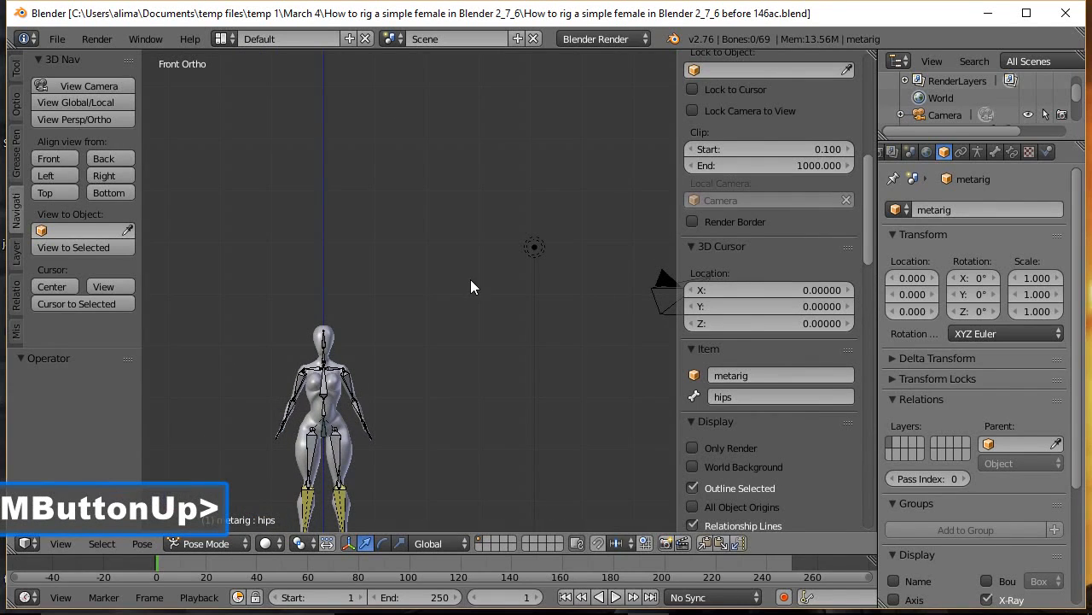
{"action": "middle_click_drag", "start_coordinate": [418, 394], "coordinate": [511, 252], "text": "shift"}
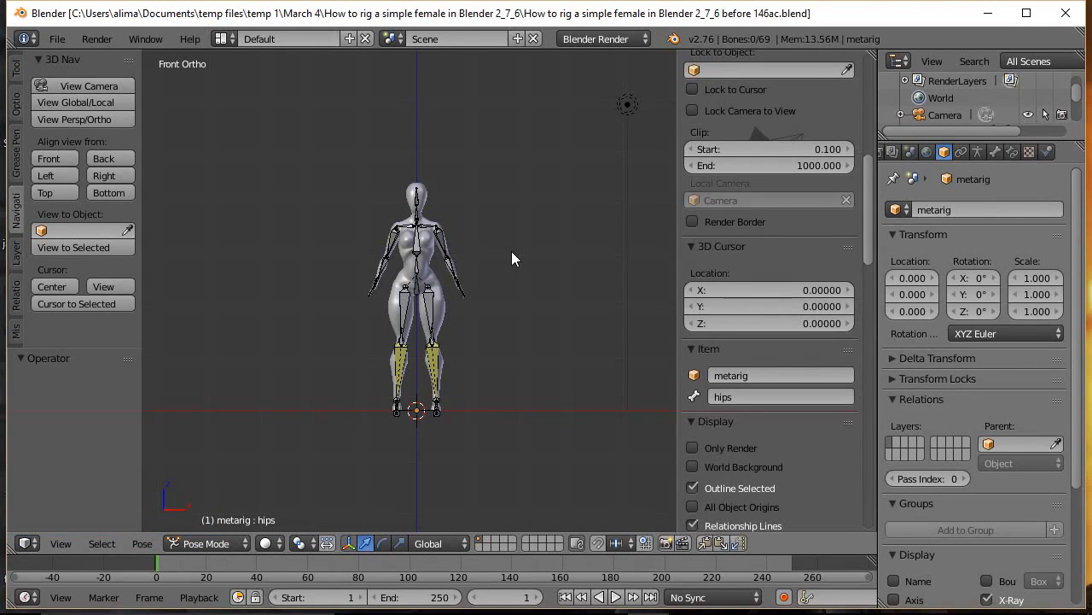
{"action": "key", "text": "b"}
{"action": "left_click_drag", "start_coordinate": [300, 125], "coordinate": [514, 460]}
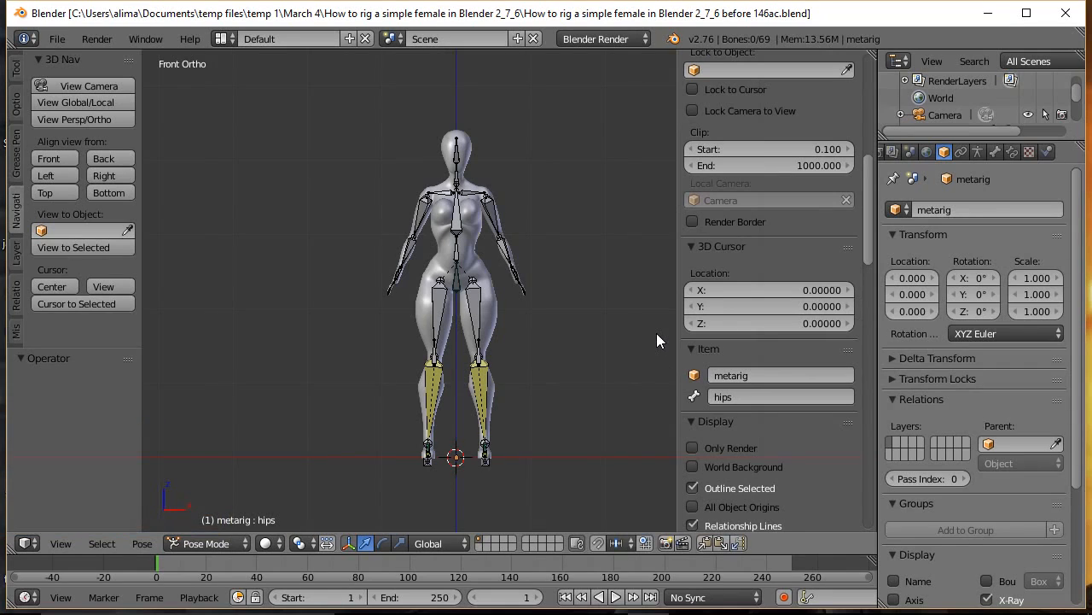
{"action": "left_click_drag", "start_coordinate": [677, 297], "coordinate": [731, 297]}
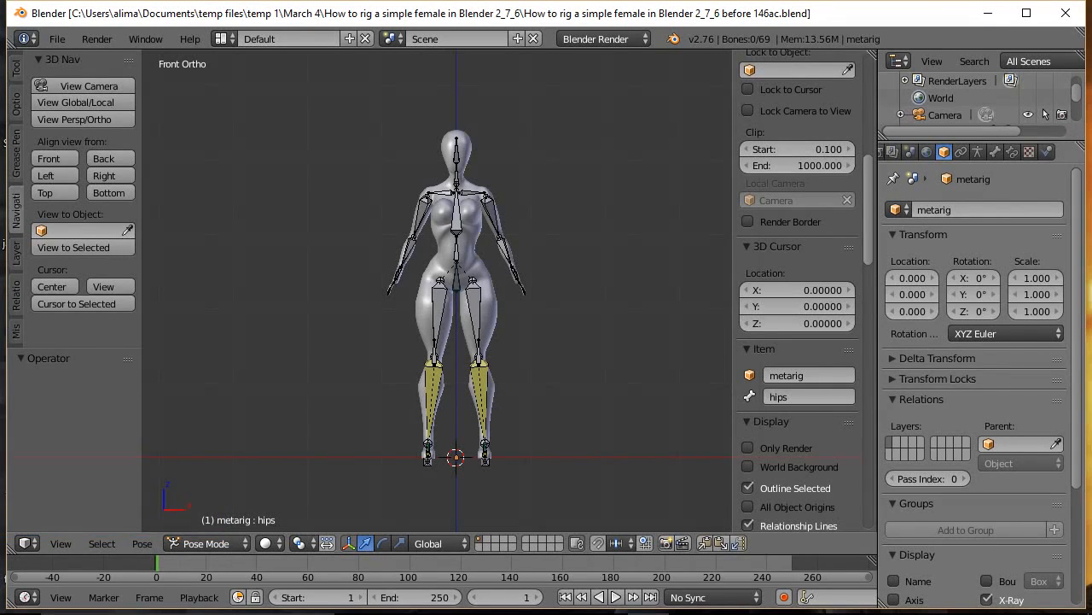
{"action": "left_click", "coordinate": [639, 185]}
{"action": "left_click", "coordinate": [647, 220]}
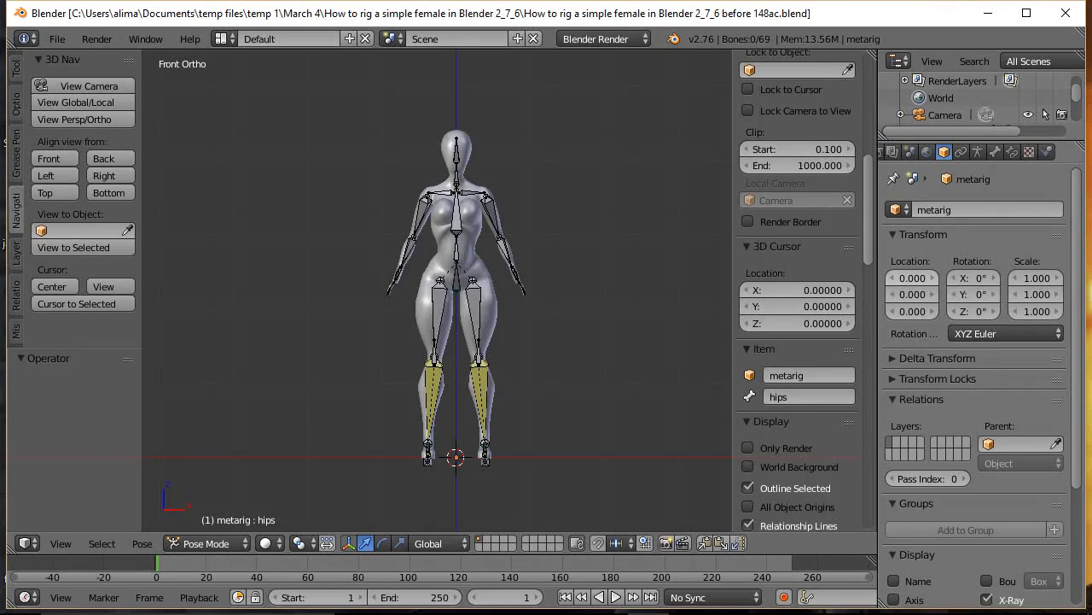
{"action": "left_click", "coordinate": [648, 20]}
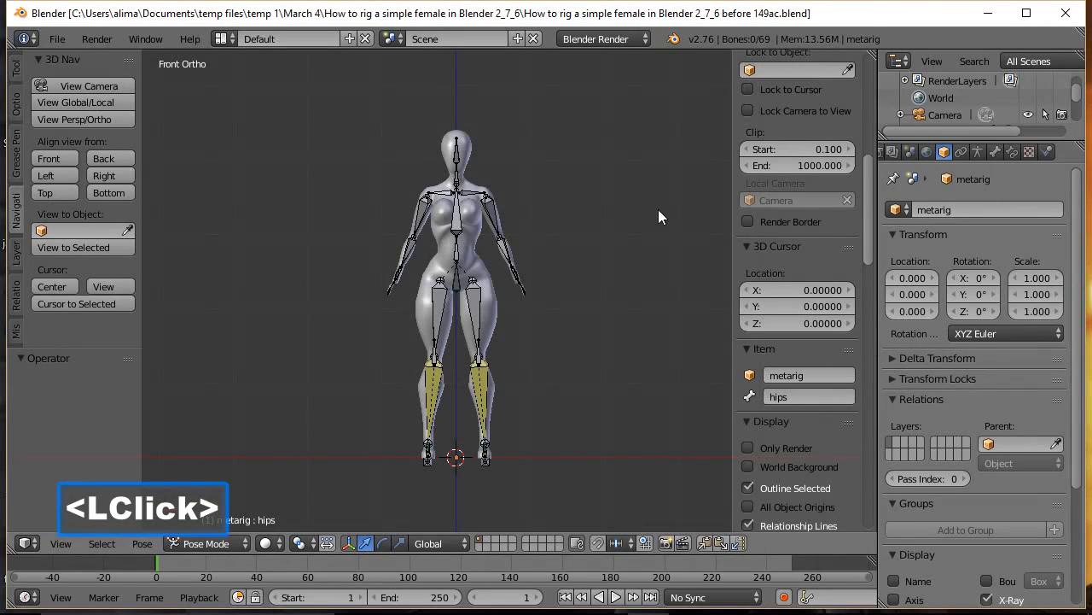
Select the hips bone and try rotating it around the global Y axis, leaving it in its rest pose.
{"action": "left_click", "coordinate": [457, 288]}
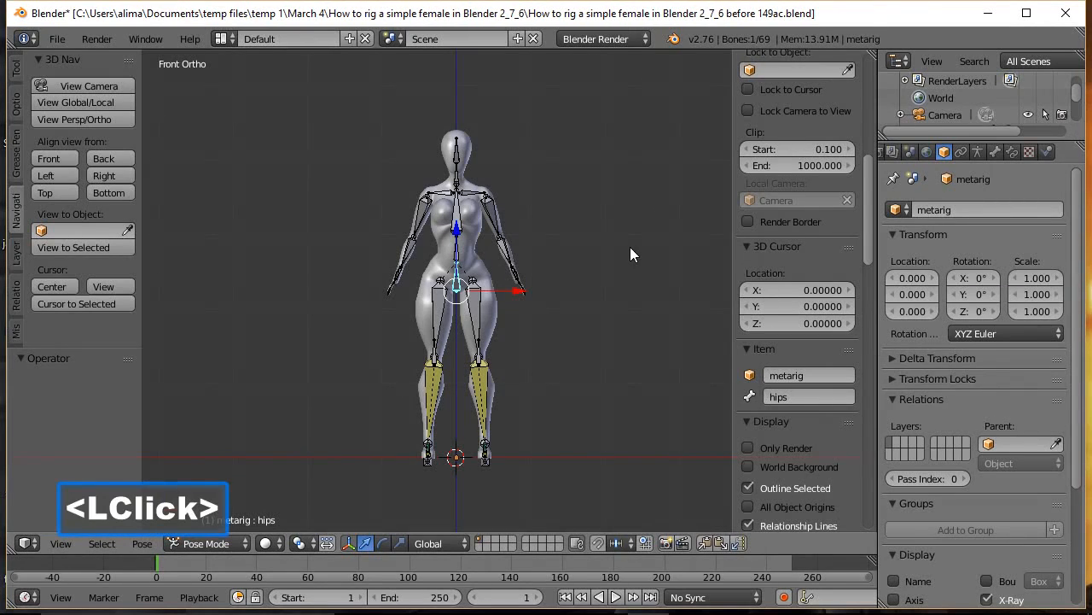
{"action": "key", "text": "r"}
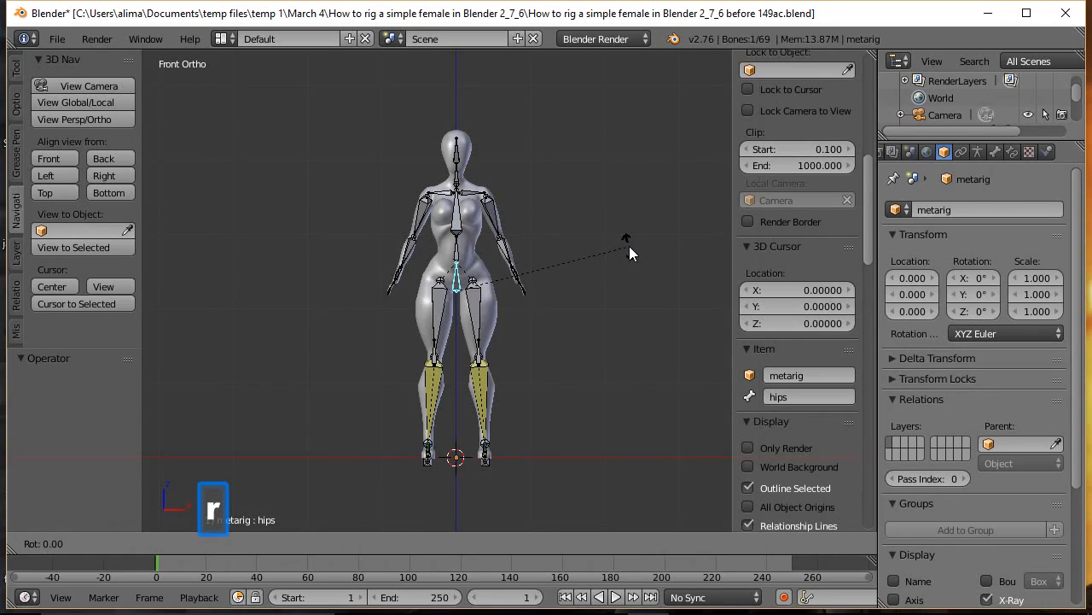
{"action": "key", "text": "y"}
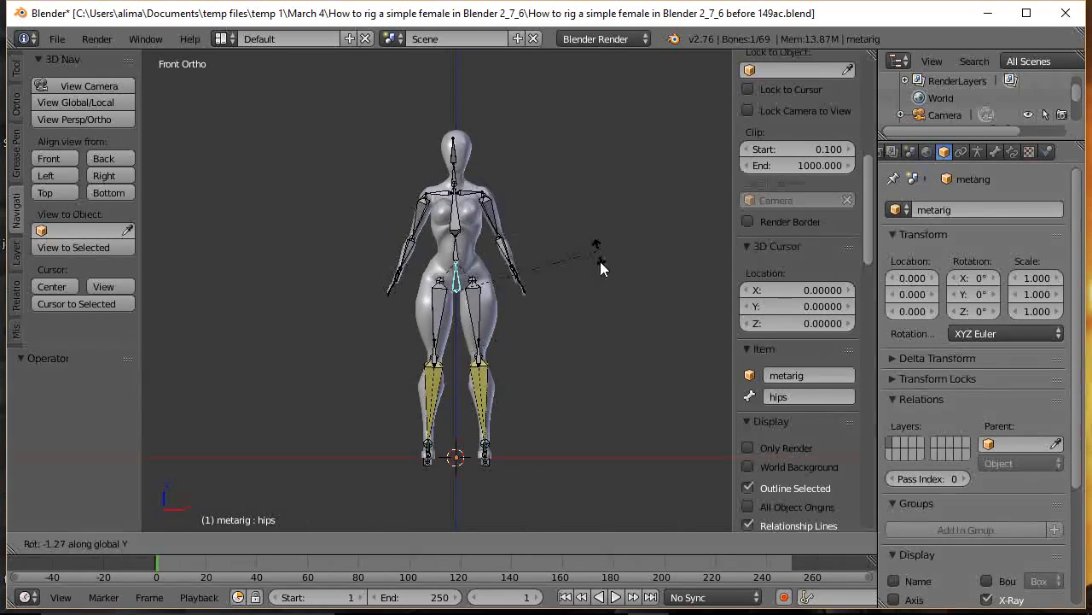
{"action": "right_click", "coordinate": [602, 323]}
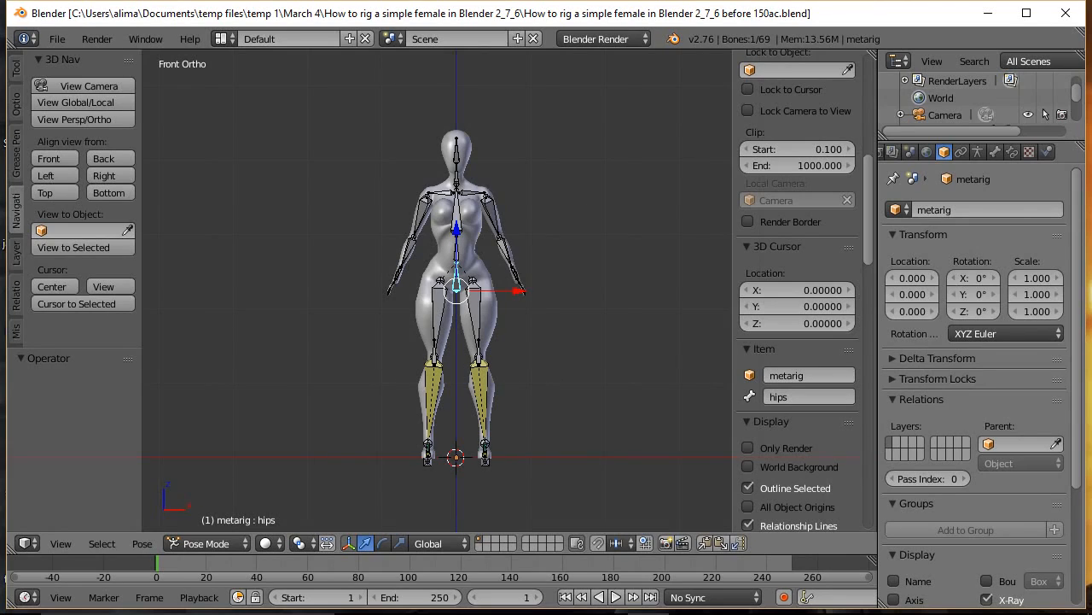
{"action": "left_click", "coordinate": [608, 165]}
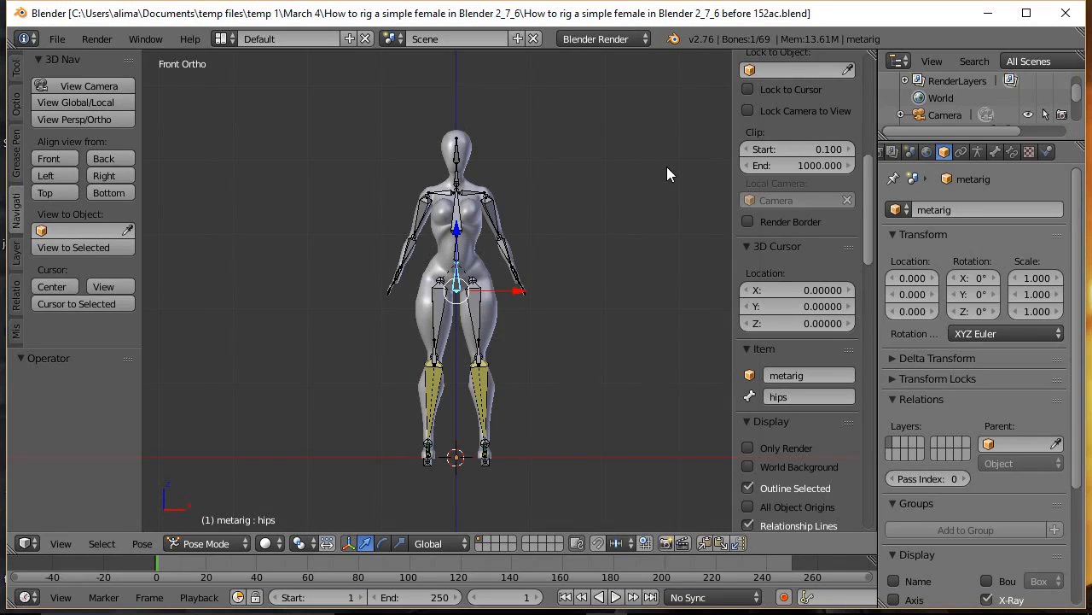
Switch the armature to Edit Mode and duplicate the hips bone in place.
{"action": "left_click", "coordinate": [242, 547]}
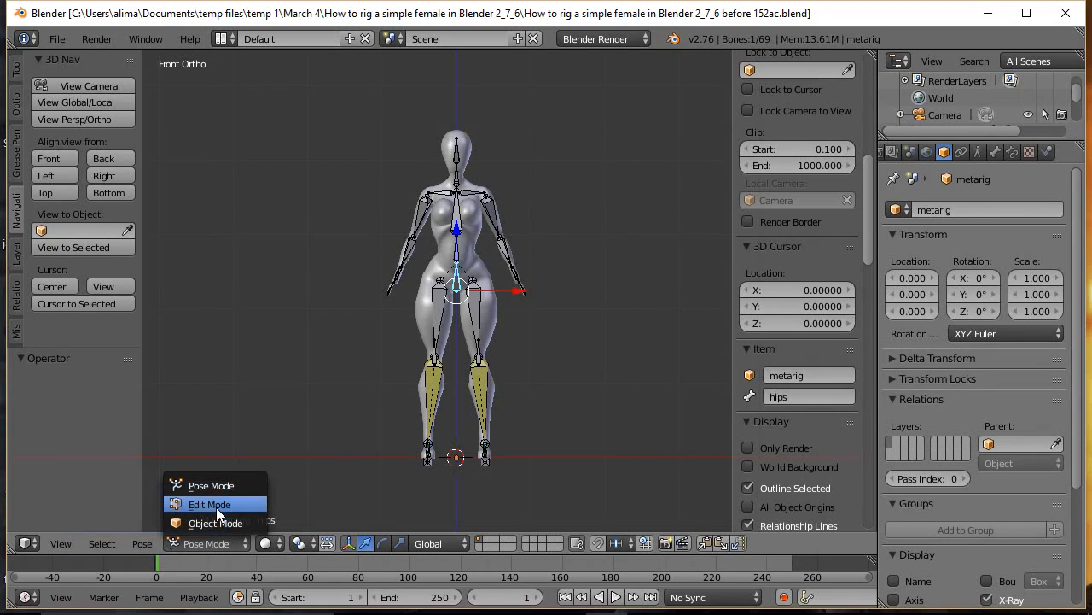
{"action": "left_click", "coordinate": [211, 502]}
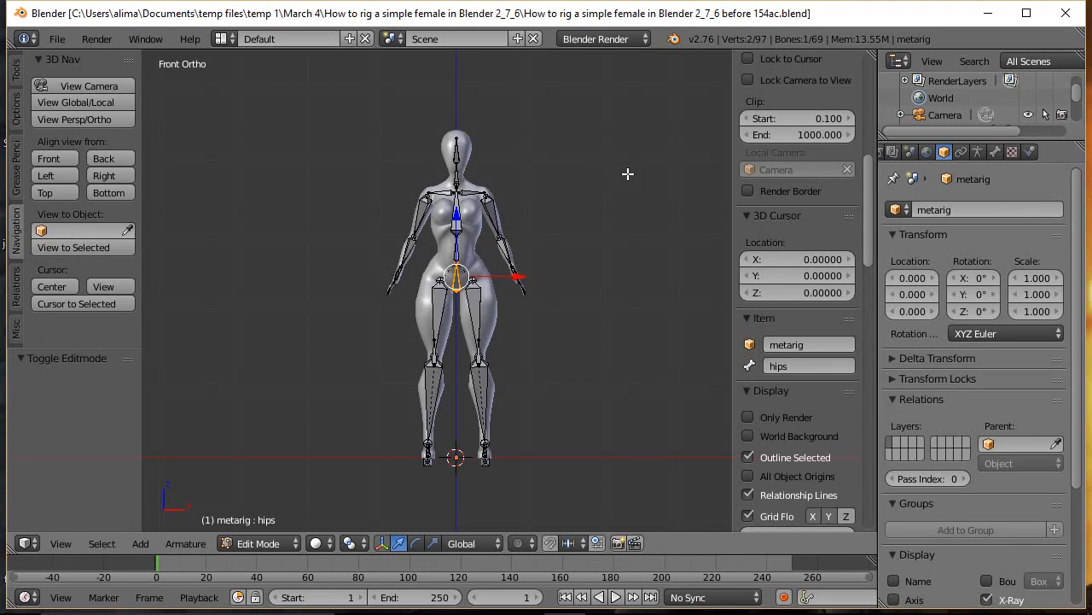
{"action": "key", "text": "shift+d"}
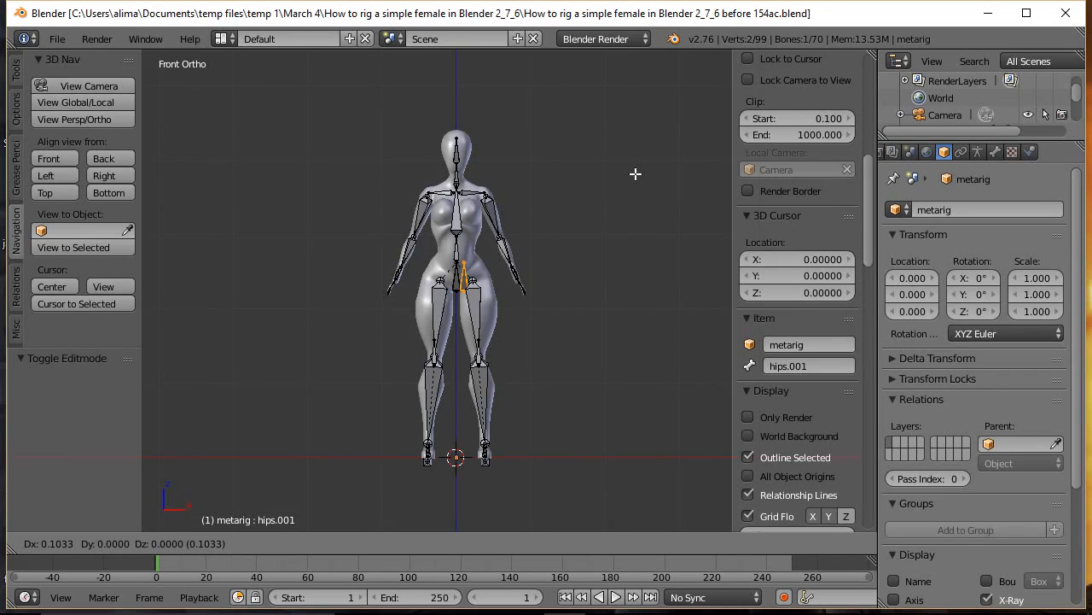
{"action": "key", "text": "Escape"}
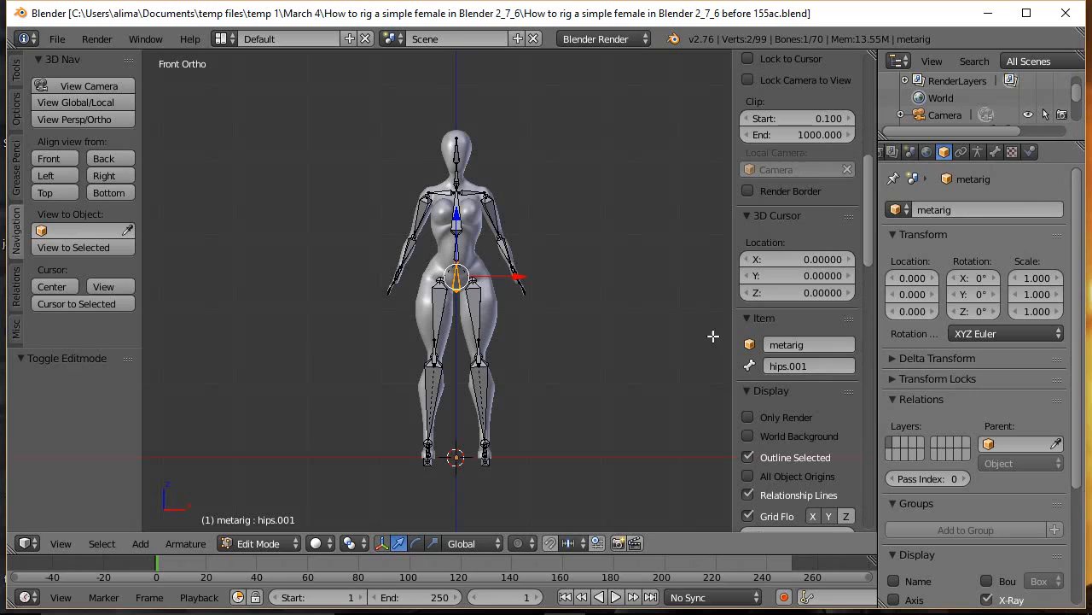
Rename the duplicated hips bone as hips_control and save the file as a new version ending in "before 156ac".
{"action": "left_click", "coordinate": [778, 365]}
{"action": "type", "text": "hips"}
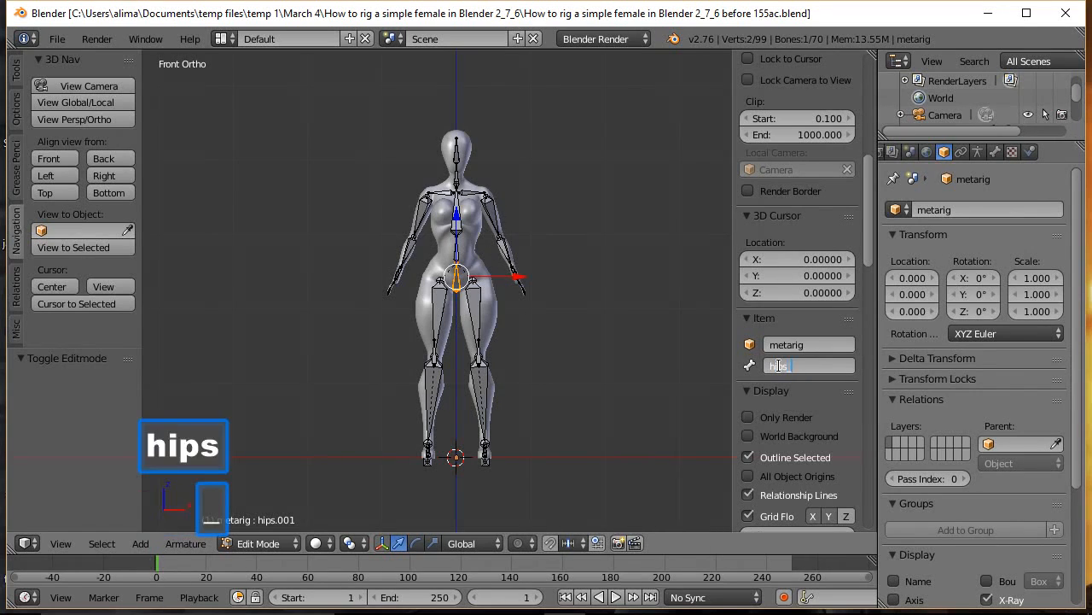
{"action": "type", "text": "_cont"}
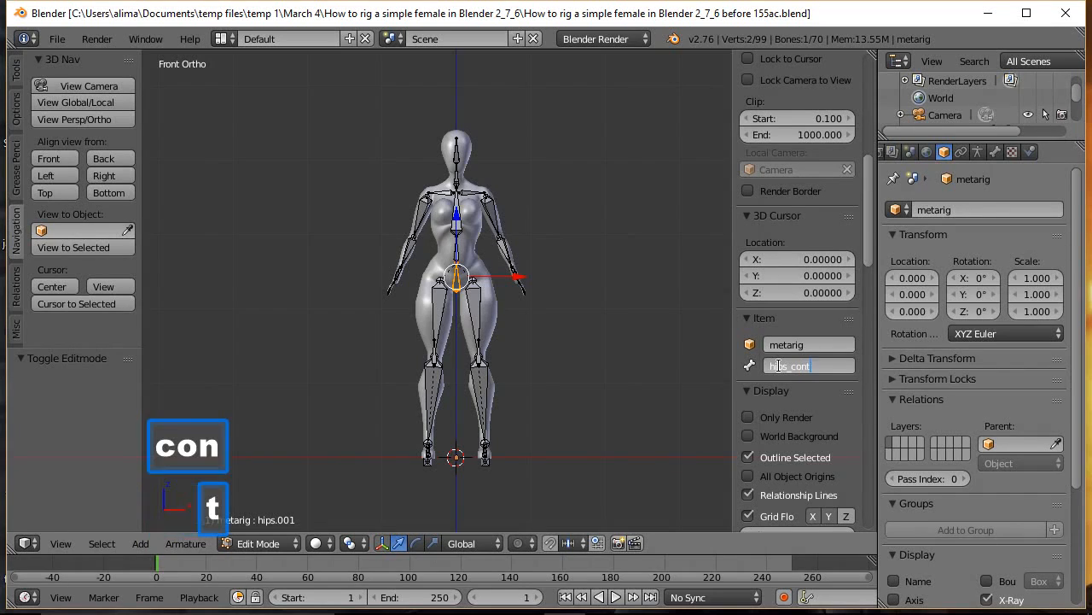
{"action": "type", "text": "rol"}
{"action": "key", "text": "Return"}
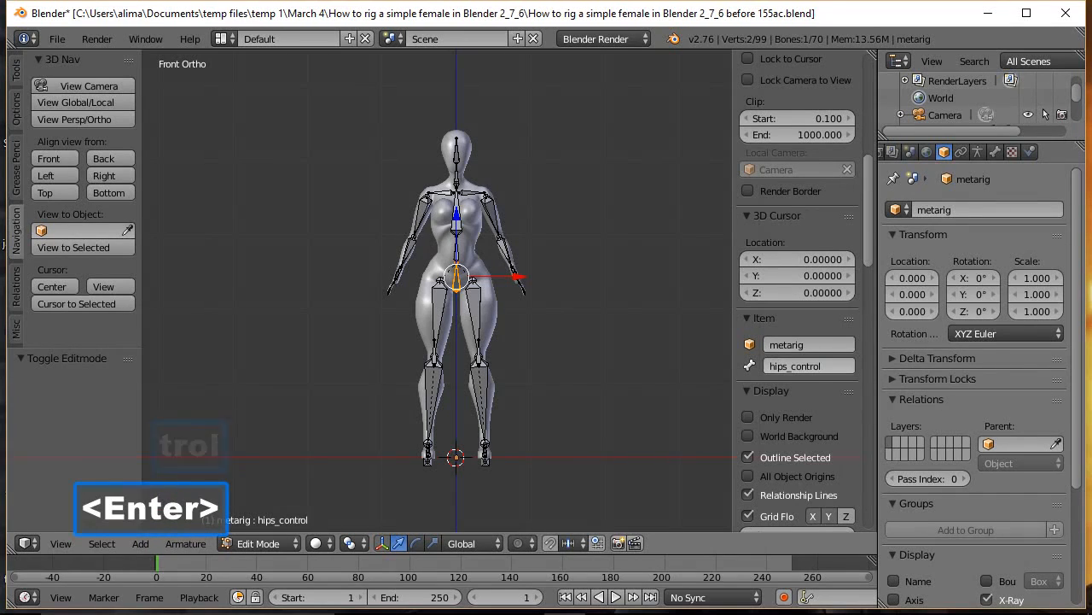
{"action": "key", "text": "ctrl+alt+s"}
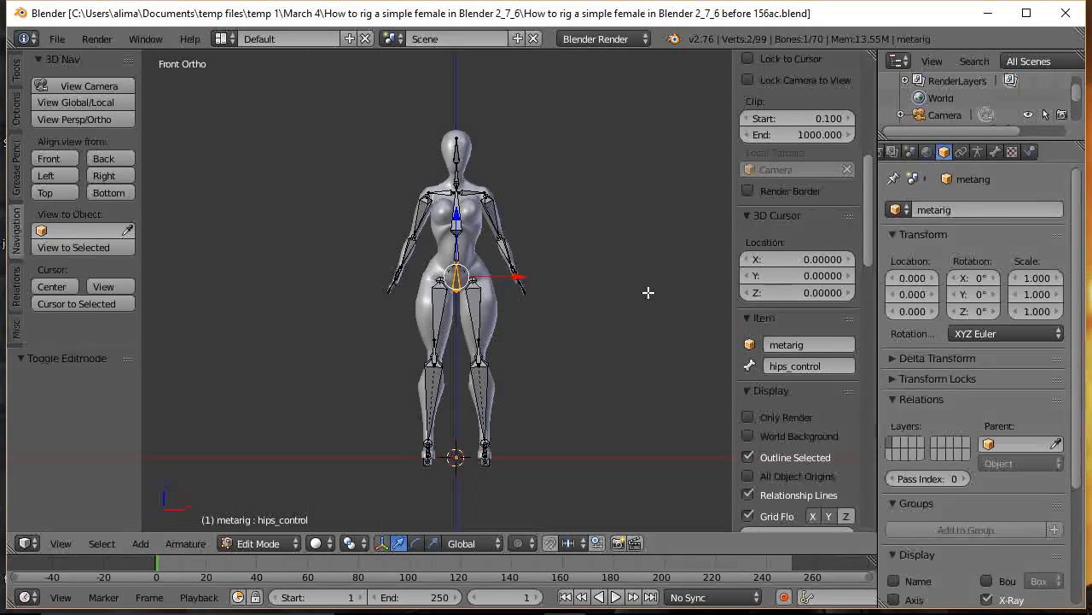
Rotate the hips_control bone 180° around the global X axis, saving new file versions ending in "before 157ac", "158ac" and "159ac".
{"action": "key", "text": "ctrl+alt+s"}
{"action": "key", "text": "shift+b"}
{"action": "left_click_drag", "start_coordinate": [348, 188], "coordinate": [546, 405]}
{"action": "middle_click_drag", "start_coordinate": [663, 293], "coordinate": [558, 312]}
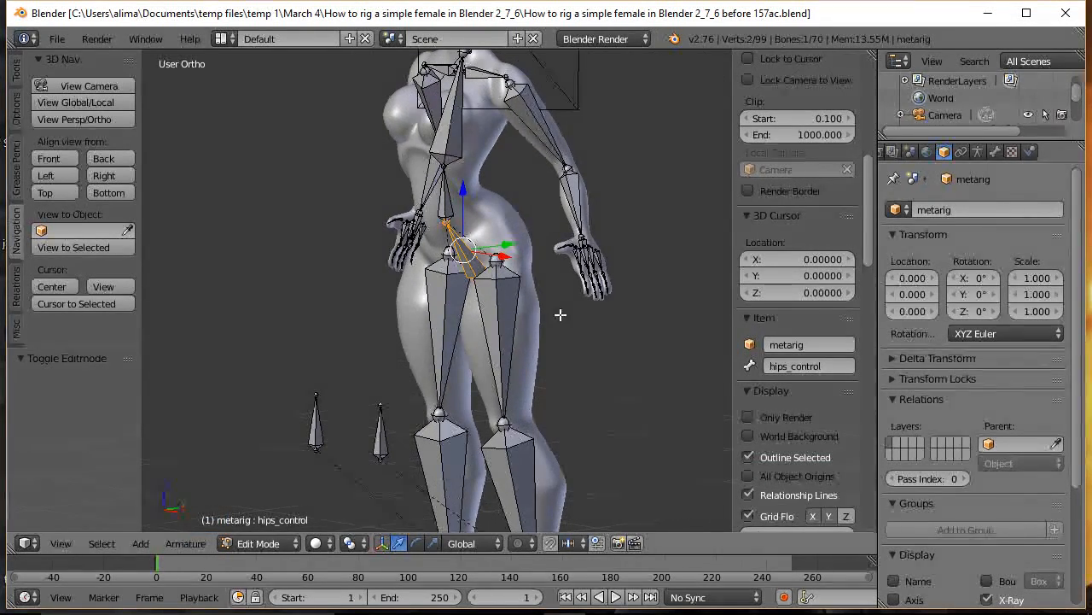
{"action": "key", "text": "ctrl+alt+s"}
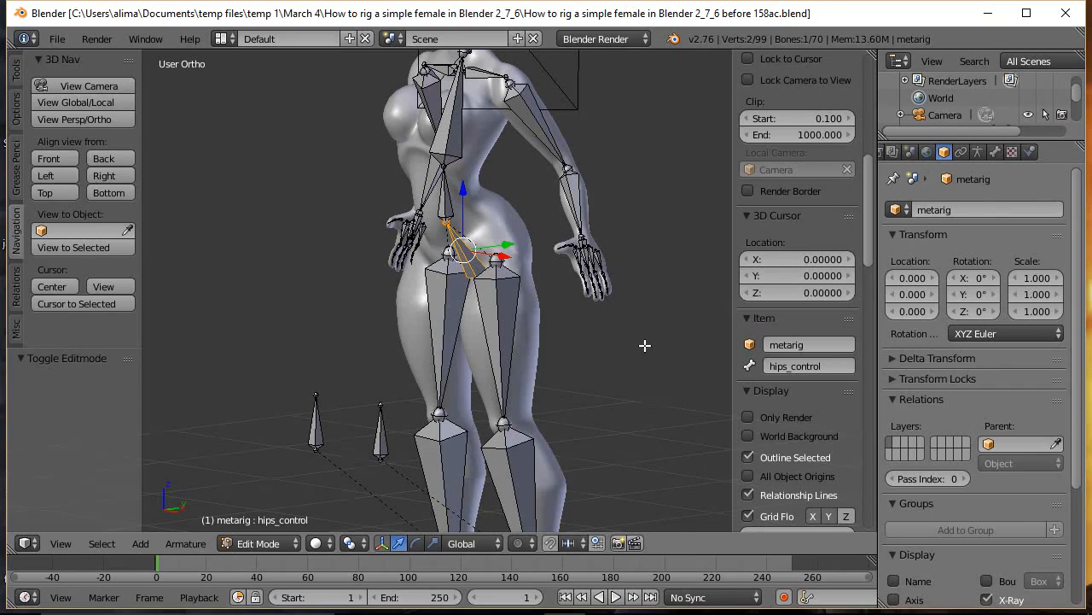
{"action": "key", "text": "r"}
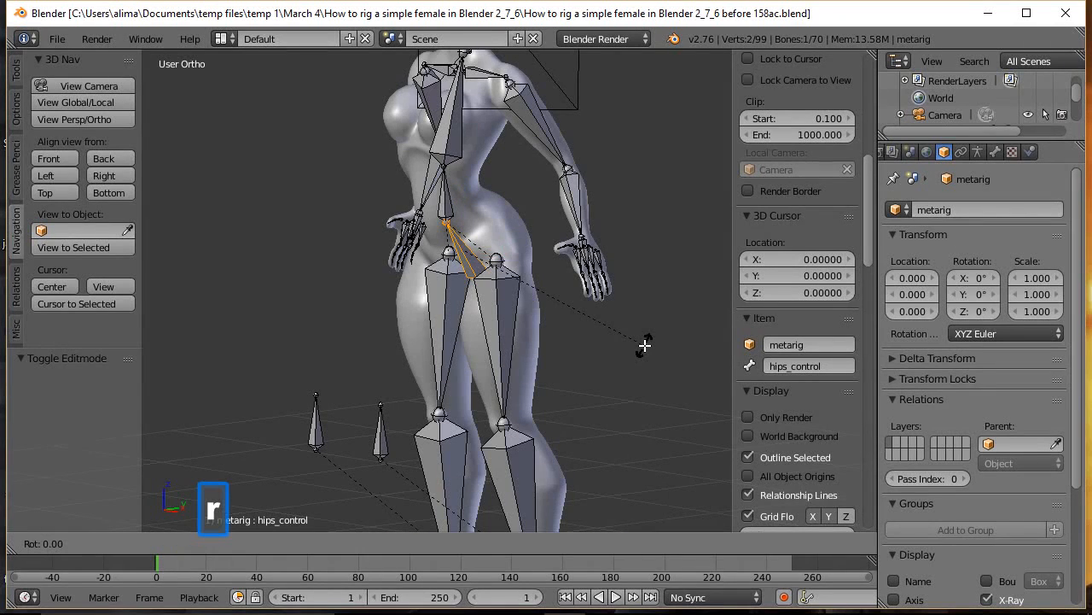
{"action": "type", "text": "x"}
{"action": "type", "text": "180"}
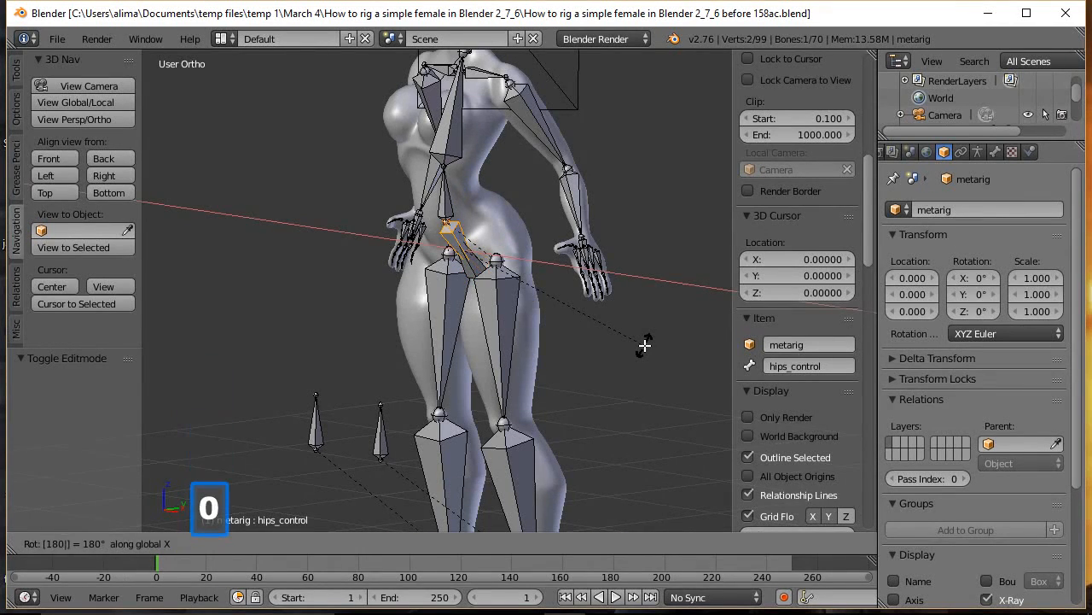
{"action": "key", "text": "Return"}
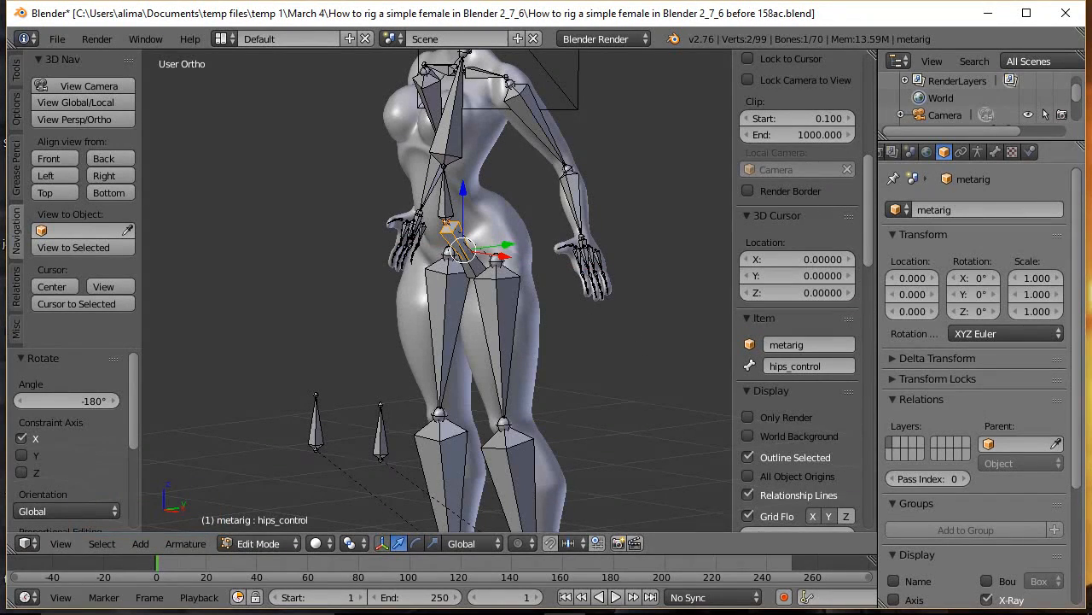
{"action": "key", "text": "ctrl+alt+s"}
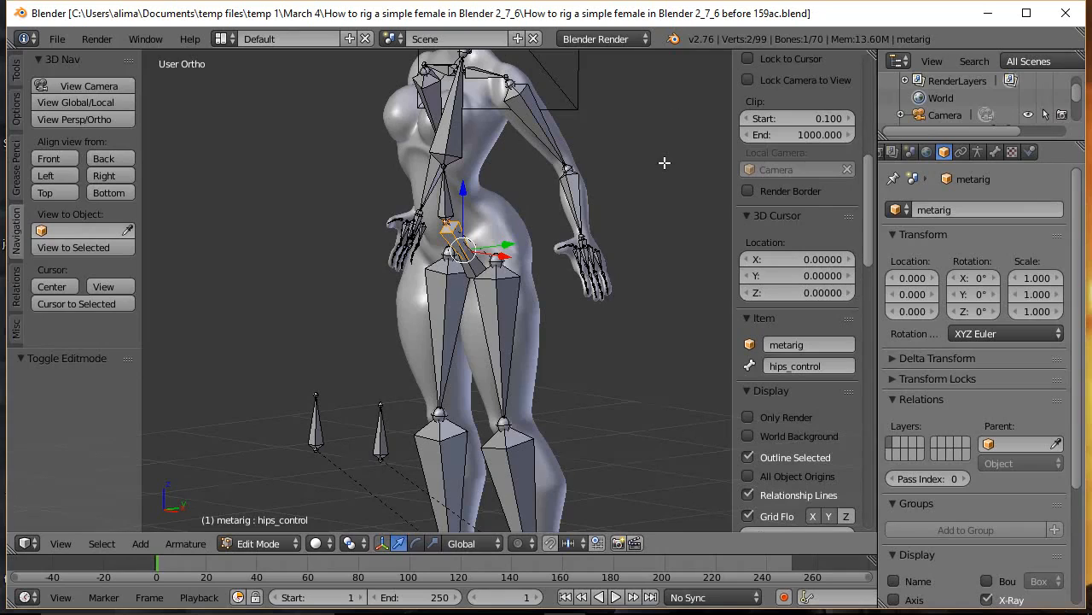
Parent the hips bone to the hips_control bone with Keep Offset.
{"action": "key", "text": "shift+b"}
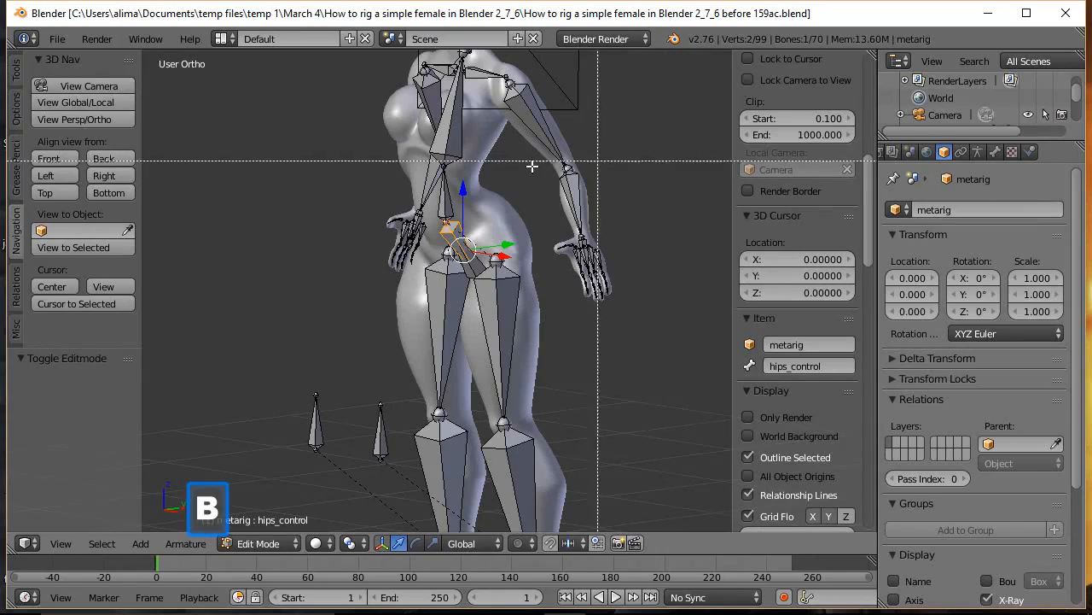
{"action": "left_click_drag", "start_coordinate": [390, 155], "coordinate": [566, 364]}
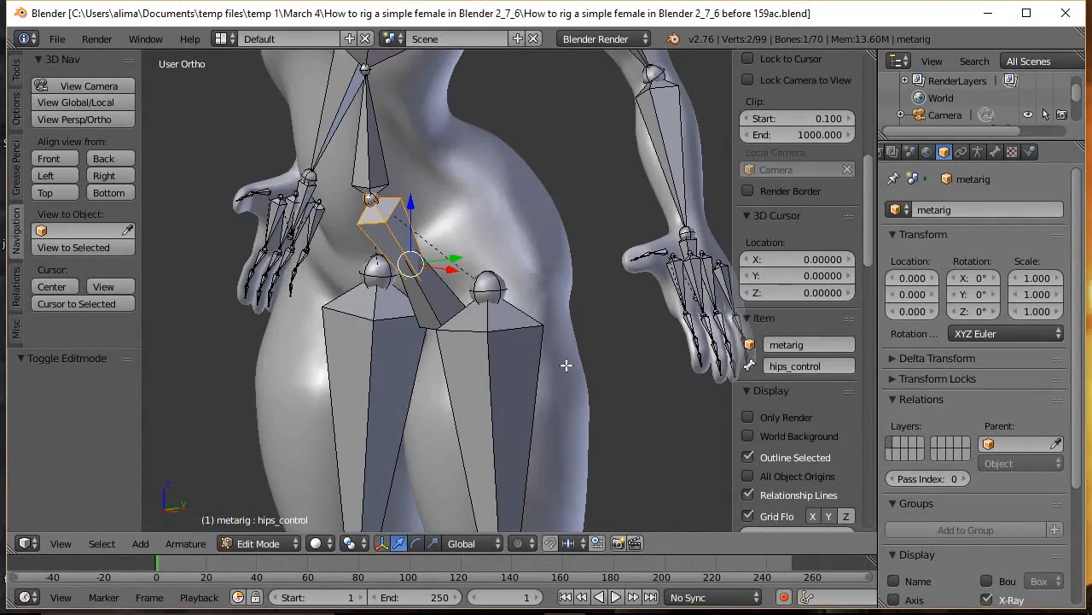
{"action": "right_click", "coordinate": [437, 300]}
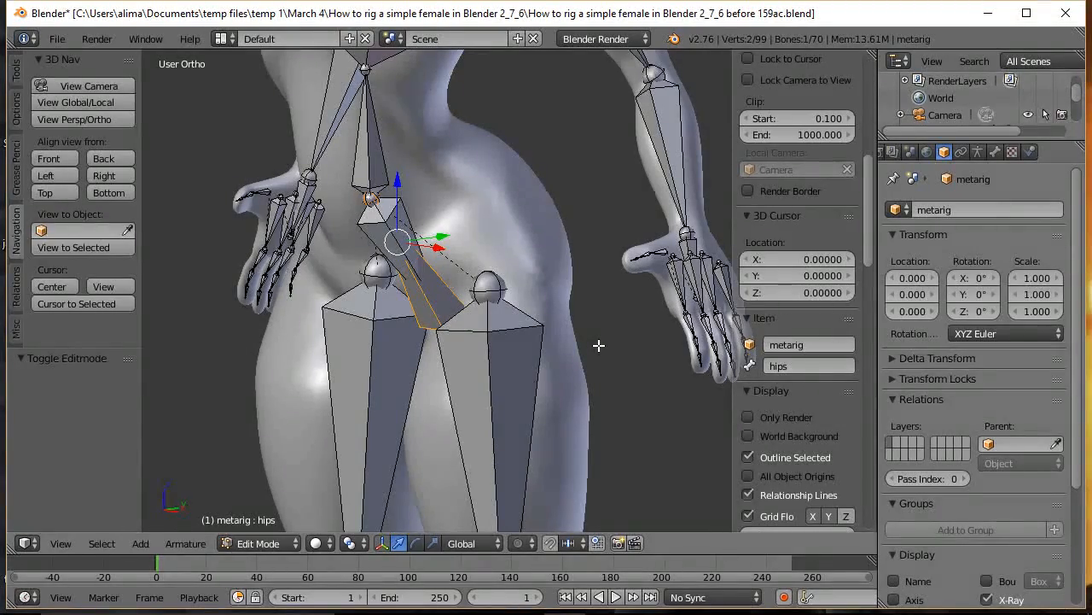
{"action": "left_click", "coordinate": [388, 212], "text": "shift"}
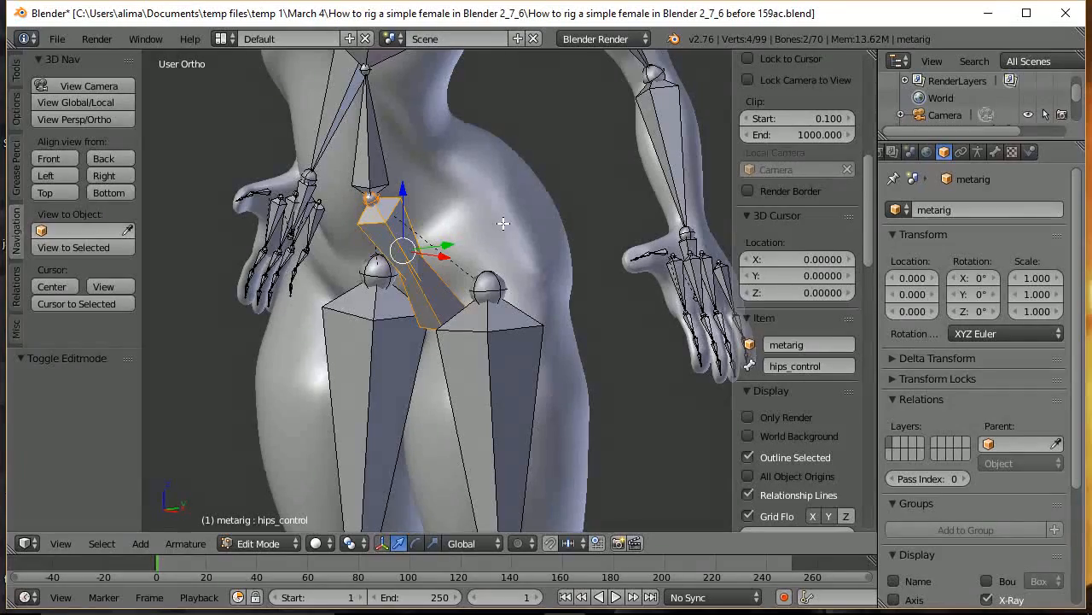
{"action": "key", "text": "ctrl"}
{"action": "key", "text": "ctrl+p"}
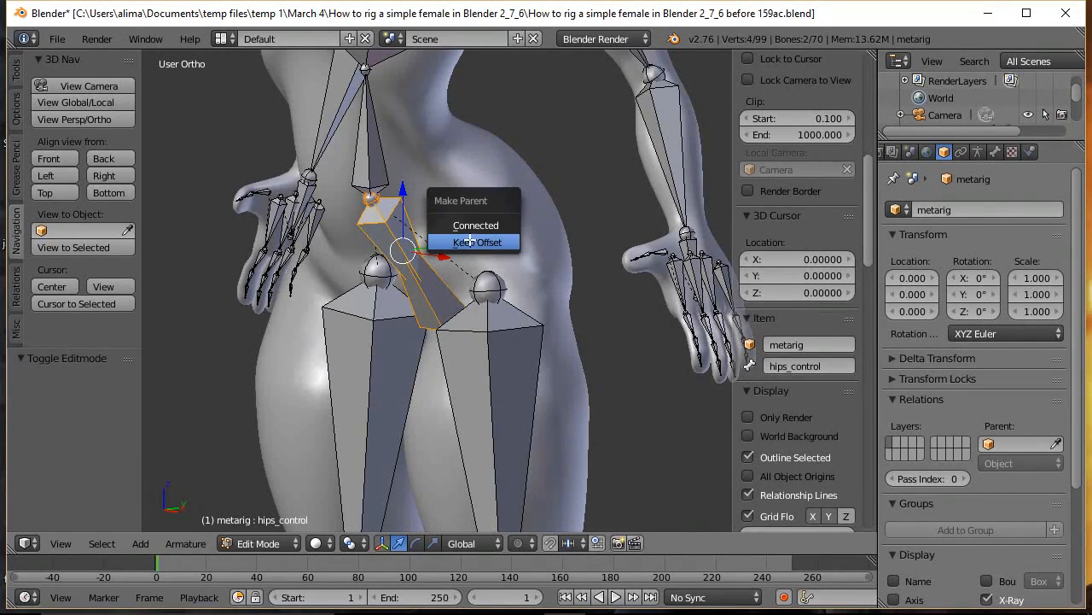
{"action": "left_click", "coordinate": [469, 242]}
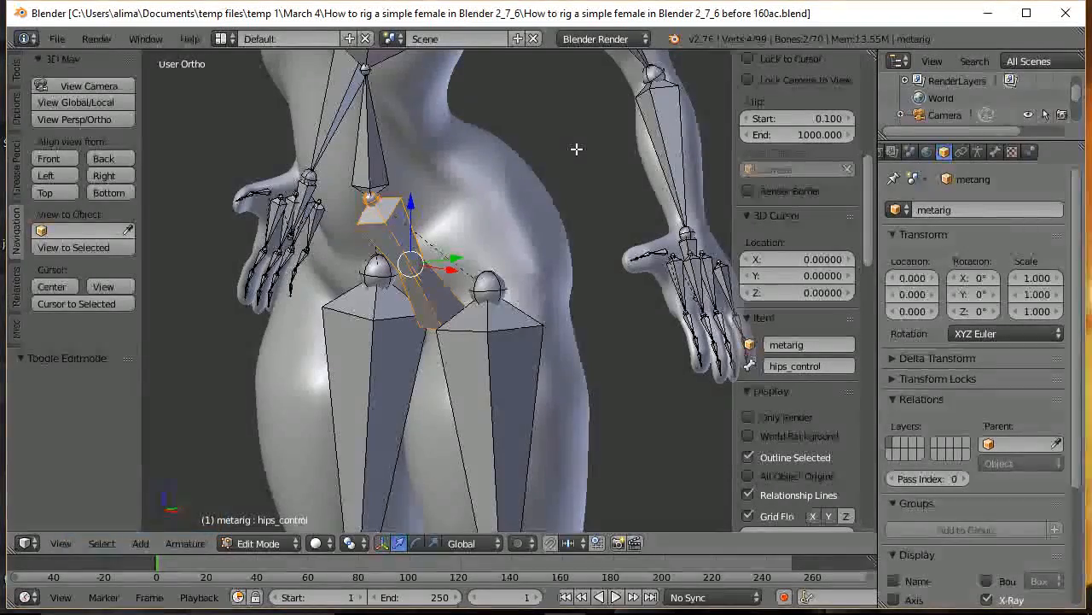
Select only the hips_control bone and recalculate its roll to the Global +X Axis.
{"action": "key", "text": "a"}
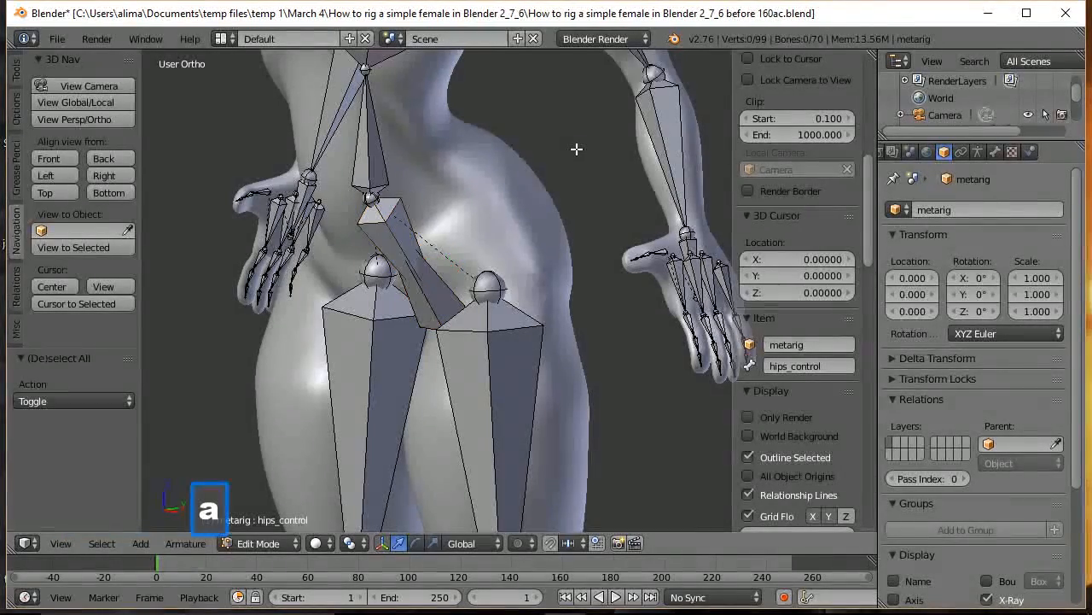
{"action": "left_click", "coordinate": [379, 238]}
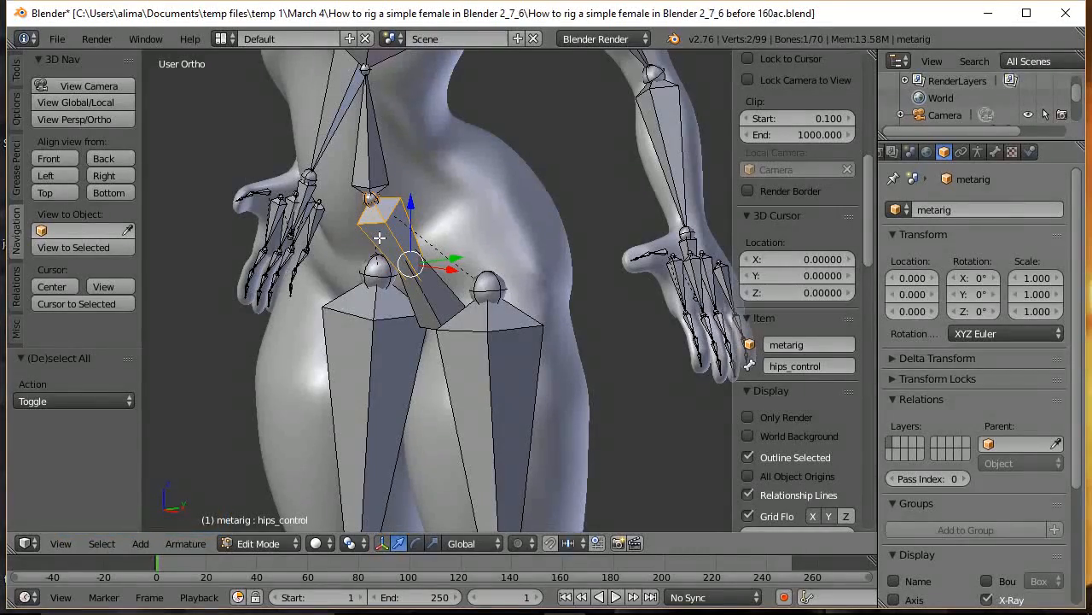
{"action": "key", "text": "ctrl"}
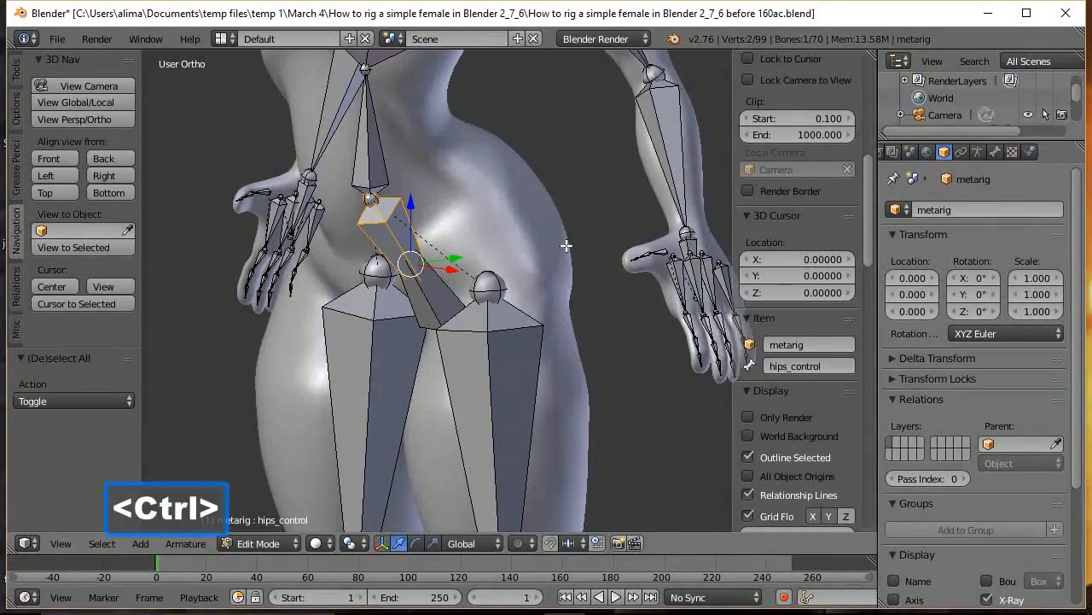
{"action": "key", "text": "ctrl+n"}
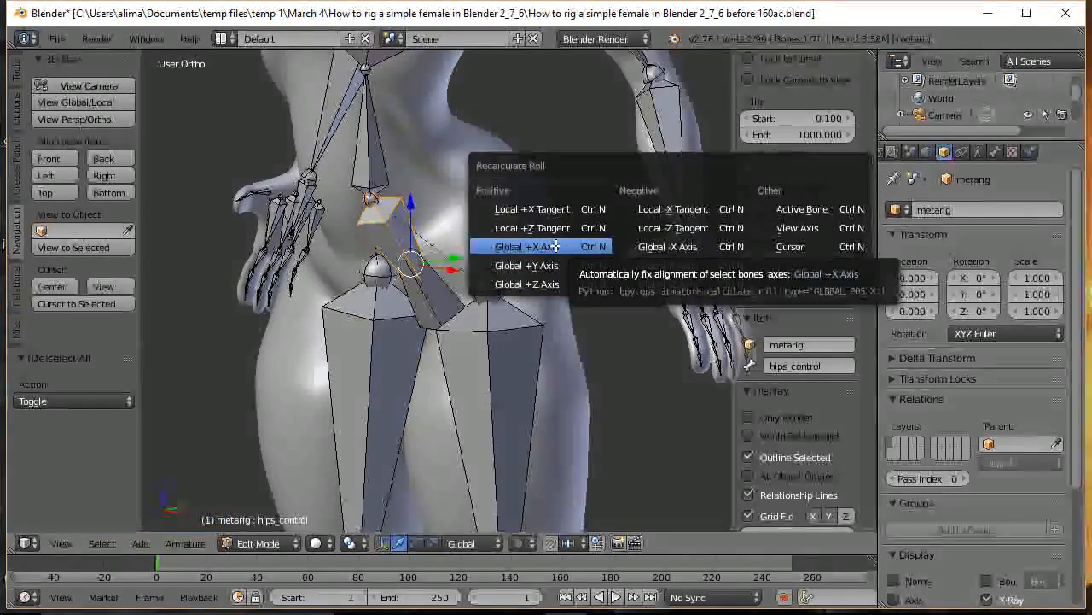
{"action": "left_click", "coordinate": [556, 246]}
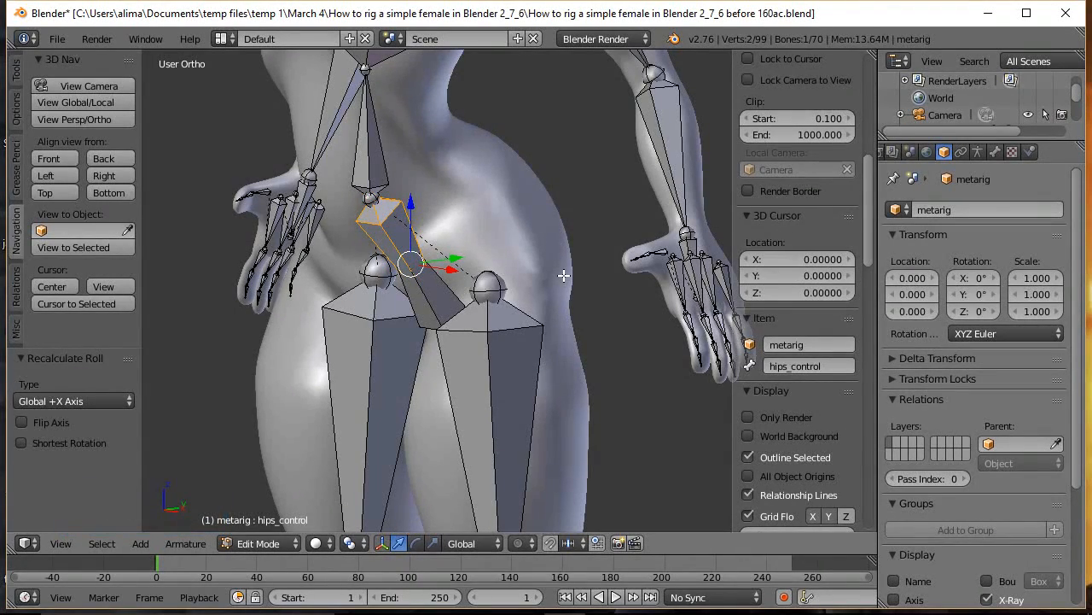
Switch the armature to Pose Mode and show the body from shoulders to ankles in the front view.
{"action": "left_click", "coordinate": [56, 158]}
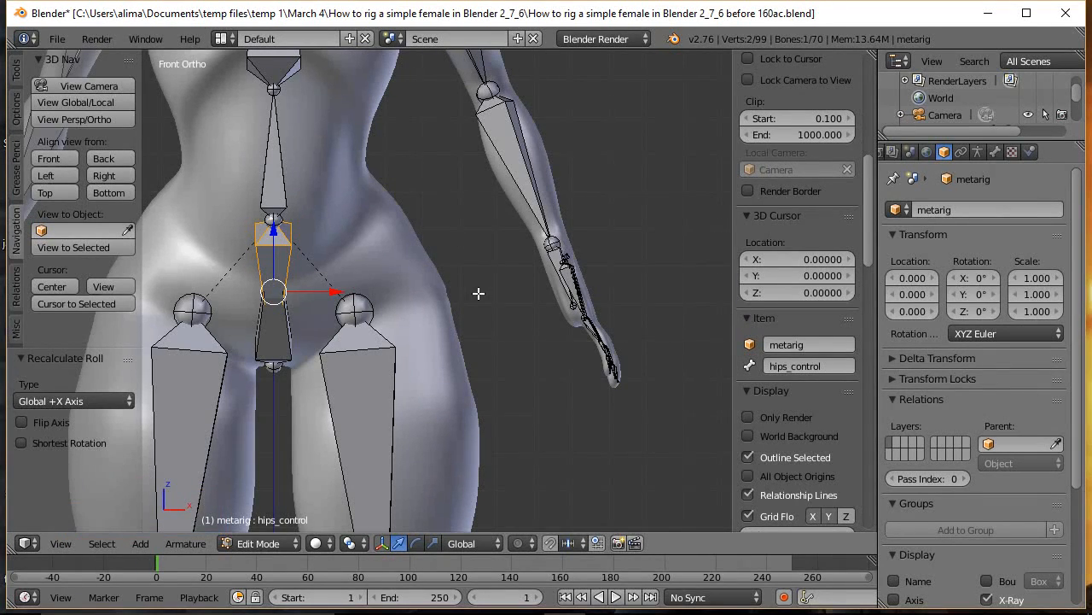
{"action": "left_click", "coordinate": [293, 547]}
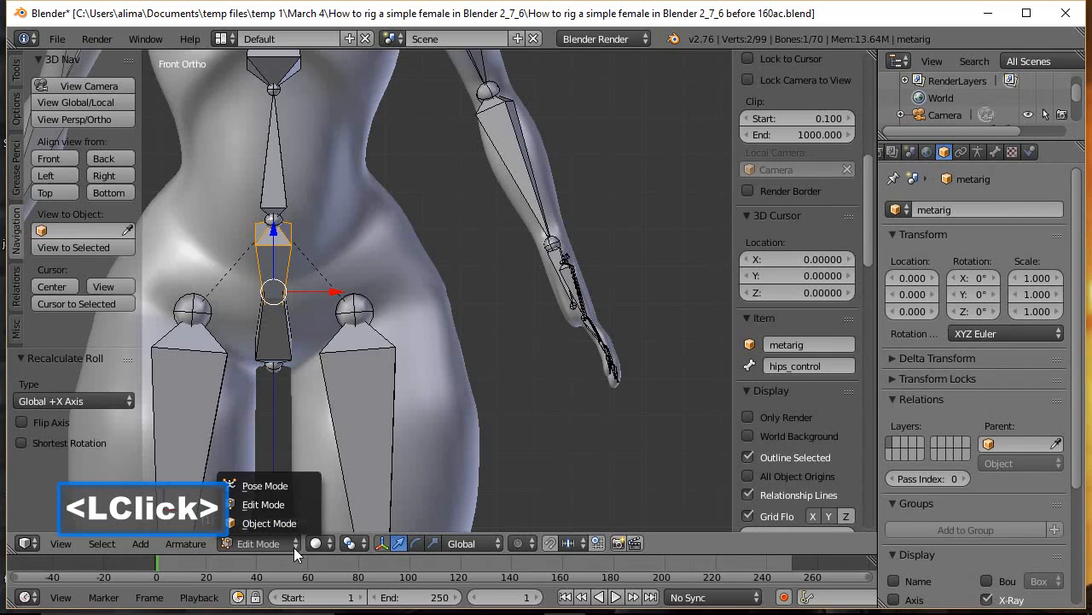
{"action": "left_click", "coordinate": [270, 484]}
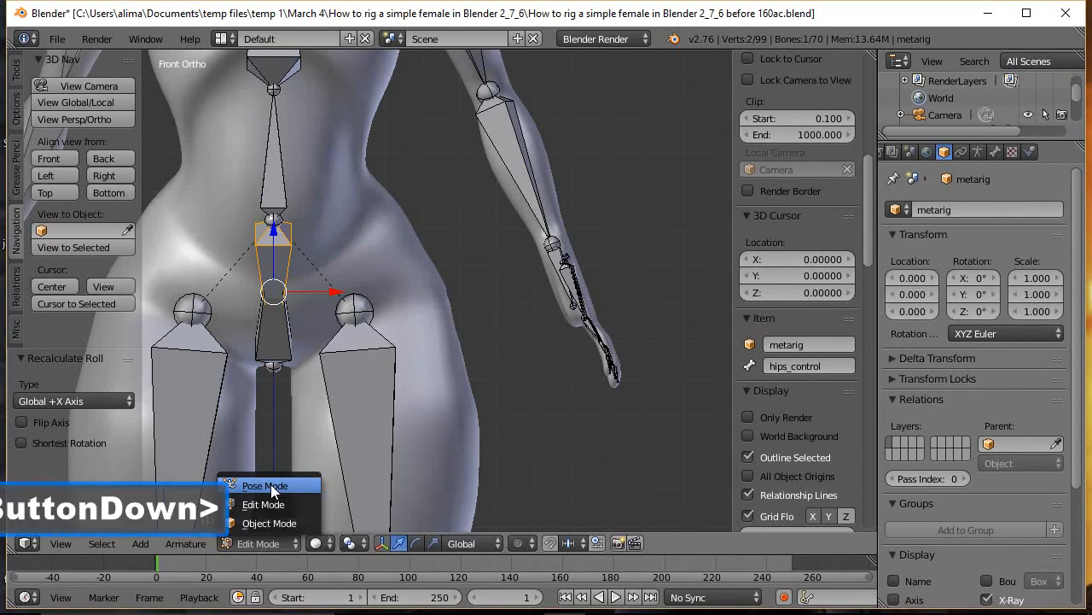
{"action": "left_click", "coordinate": [638, 156]}
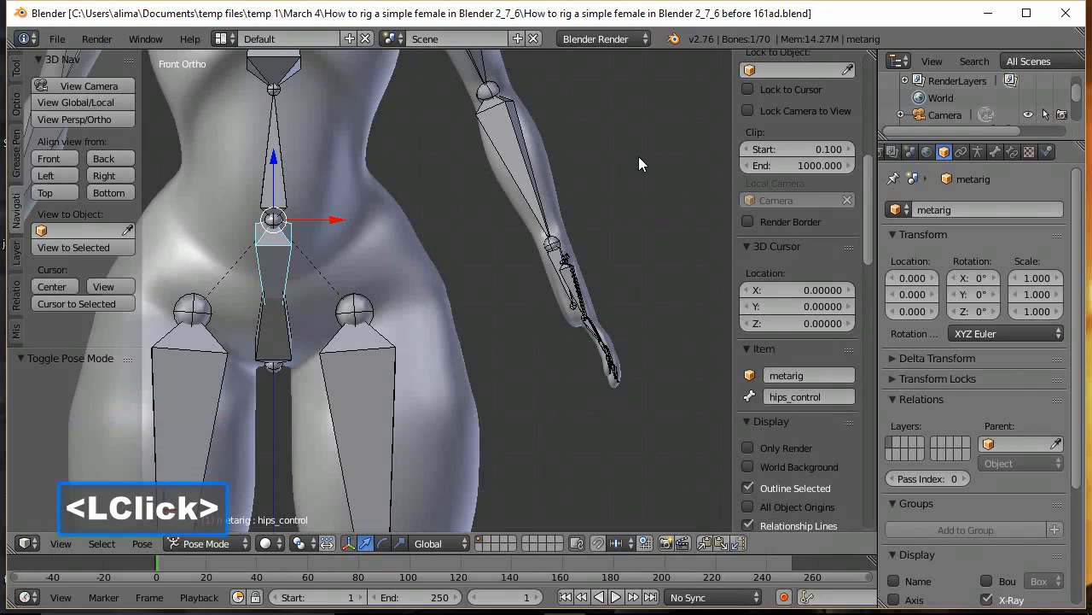
{"action": "key", "text": "ctrl"}
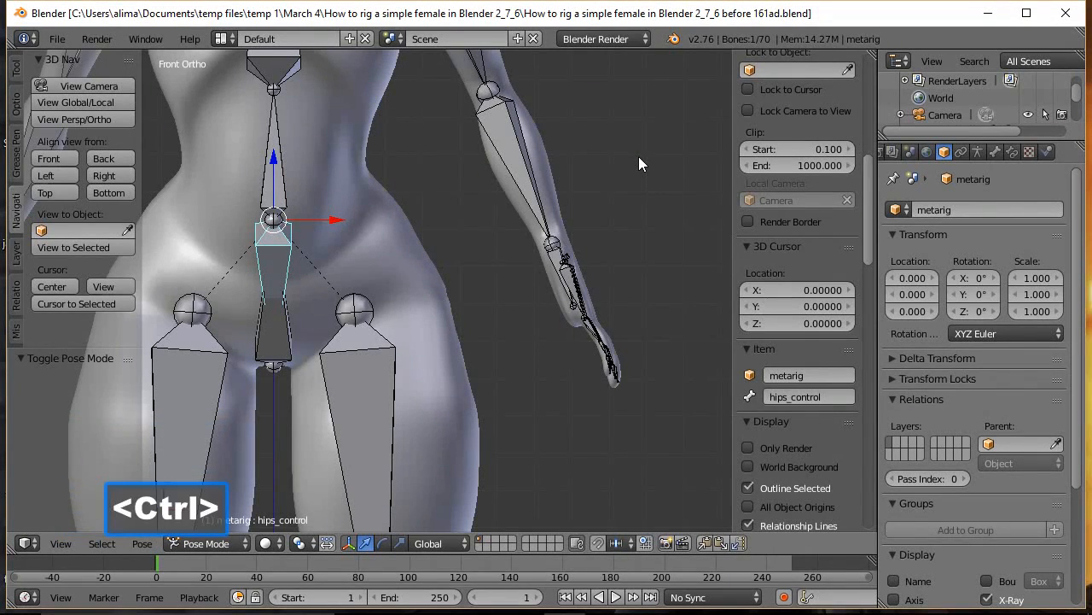
{"action": "middle_click_drag", "start_coordinate": [649, 152], "coordinate": [652, 205], "text": "ctrl"}
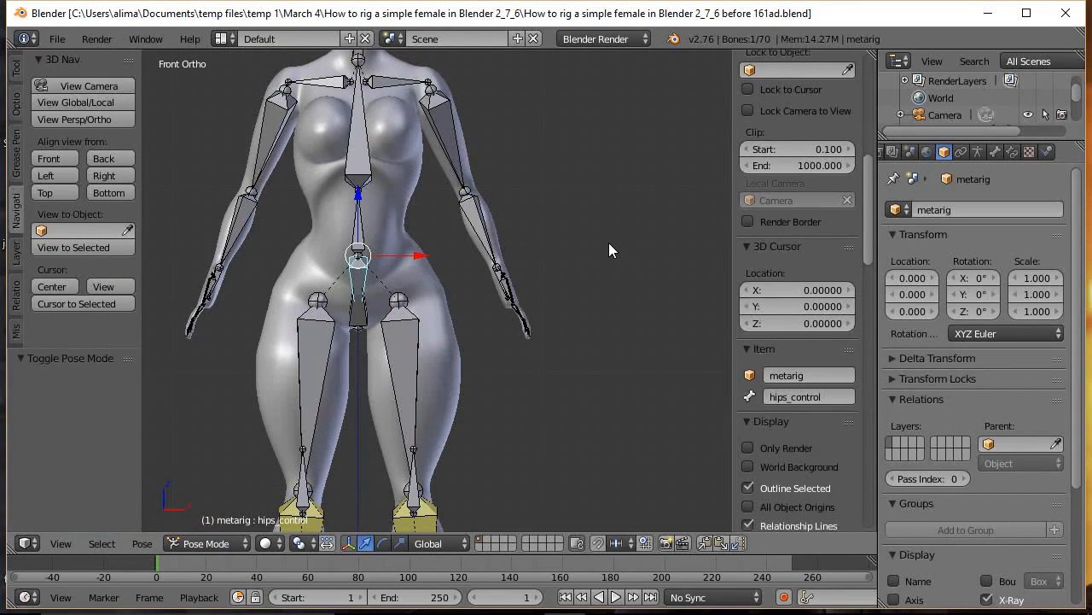
Try rotating the hips_control bone around the global Y axis, leaving it in its rest pose.
{"action": "key", "text": "r"}
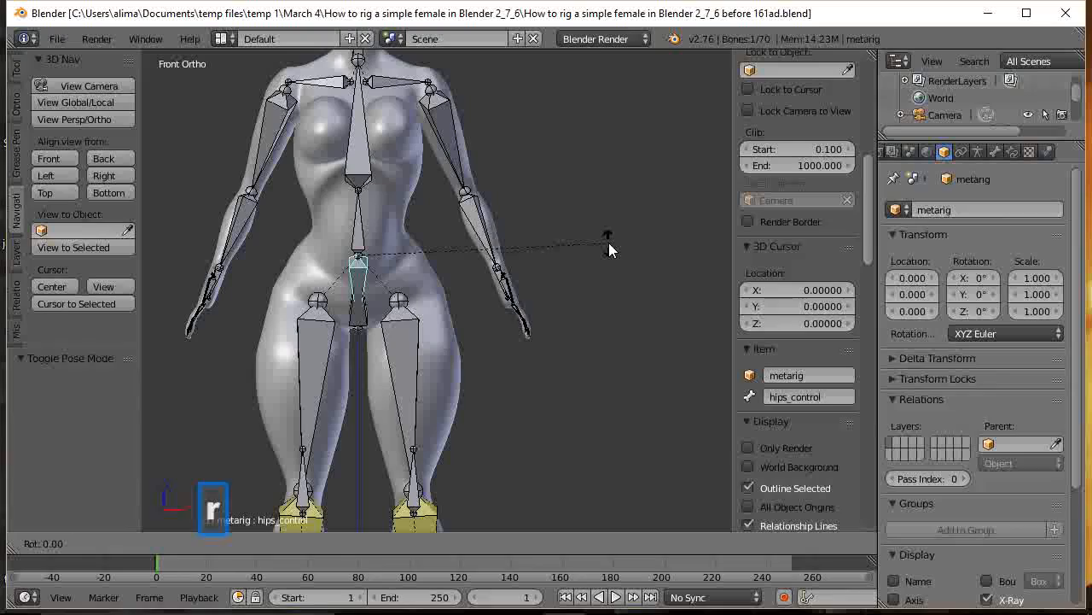
{"action": "key", "text": "y"}
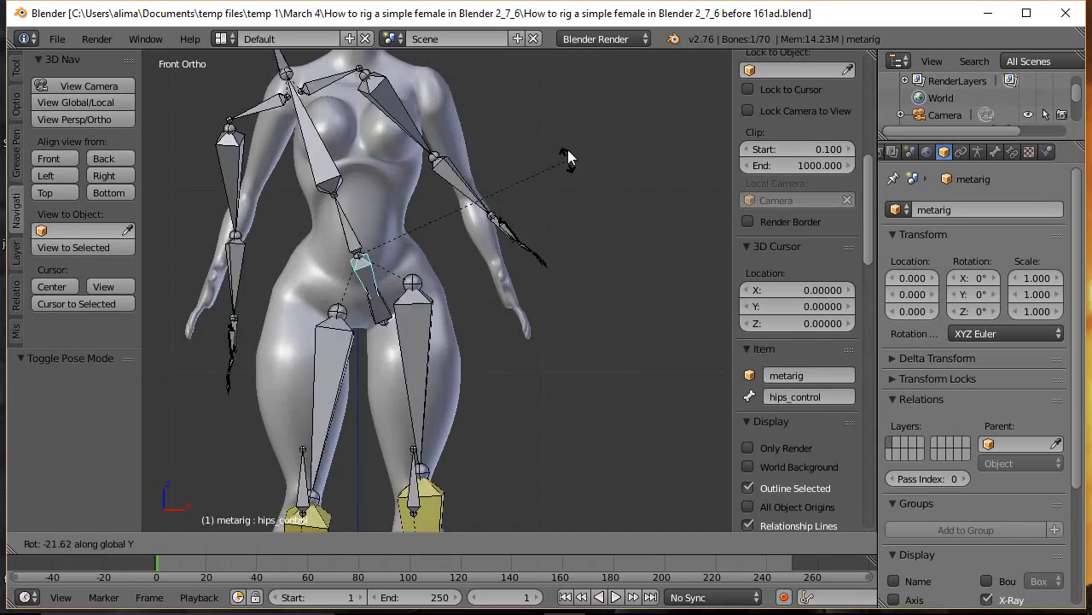
{"action": "right_click", "coordinate": [579, 234]}
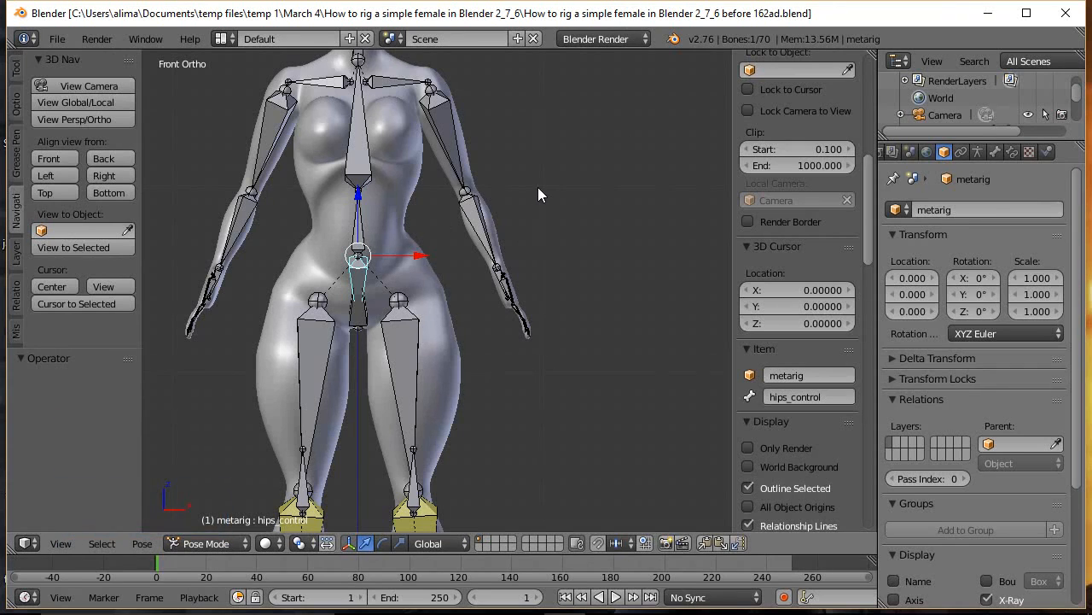
Deselect all bones and hide the transform manipulator.
{"action": "key", "text": "a"}
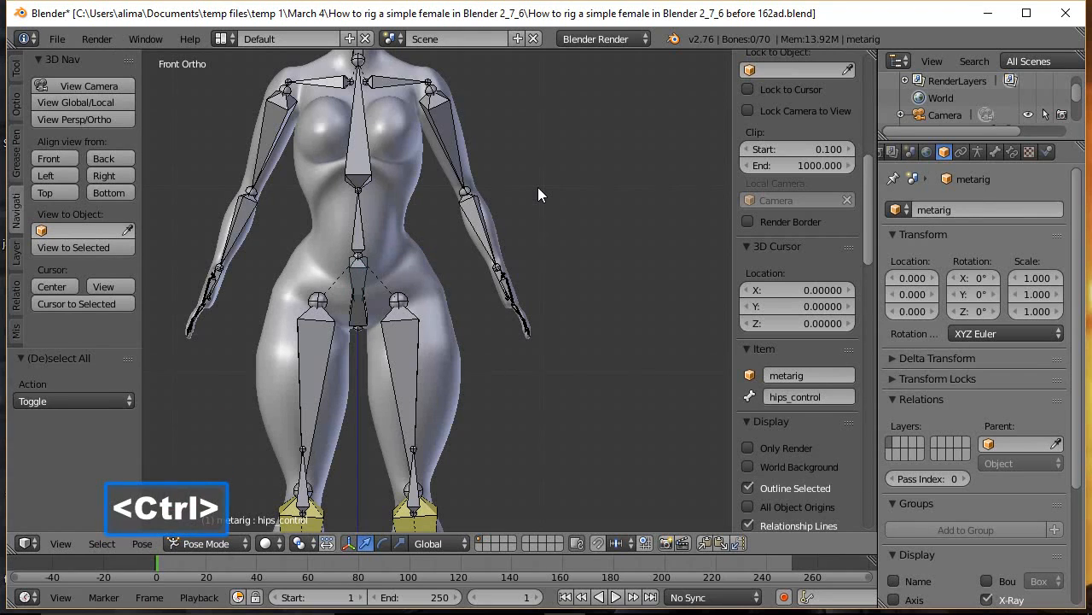
{"action": "key", "text": "ctrl+space"}
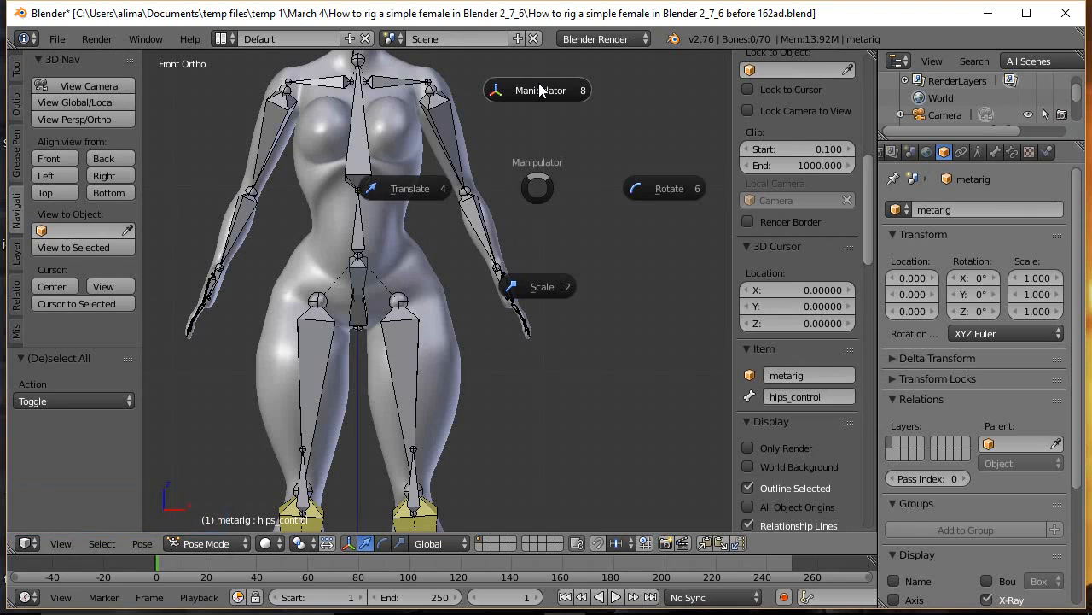
{"action": "left_click", "coordinate": [539, 90]}
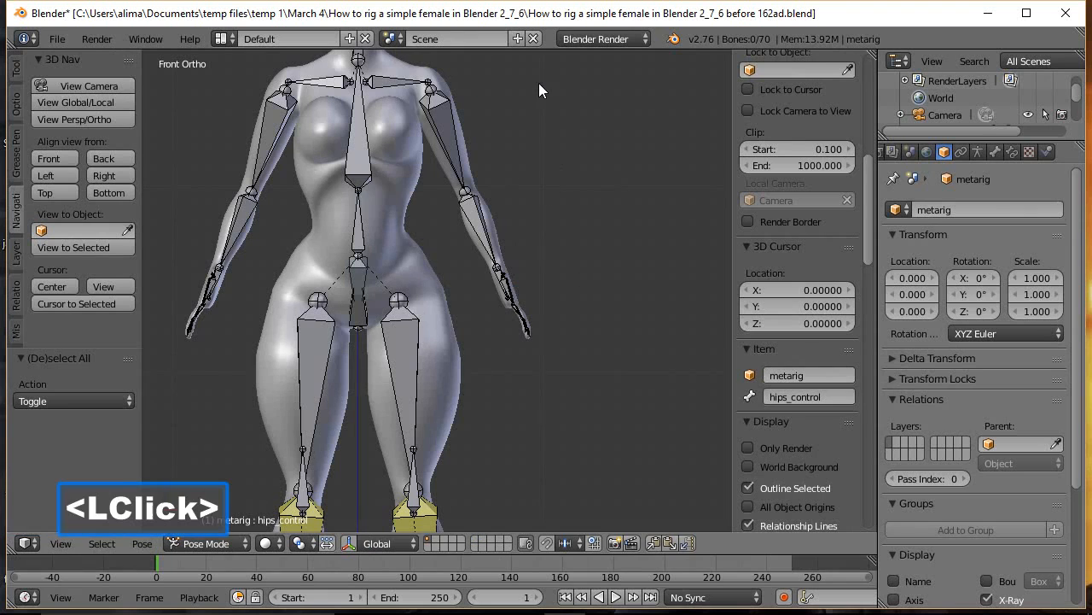
Turn off Inherit Rotation for the spine bone above the hips in its bone relations.
{"action": "left_click", "coordinate": [359, 240]}
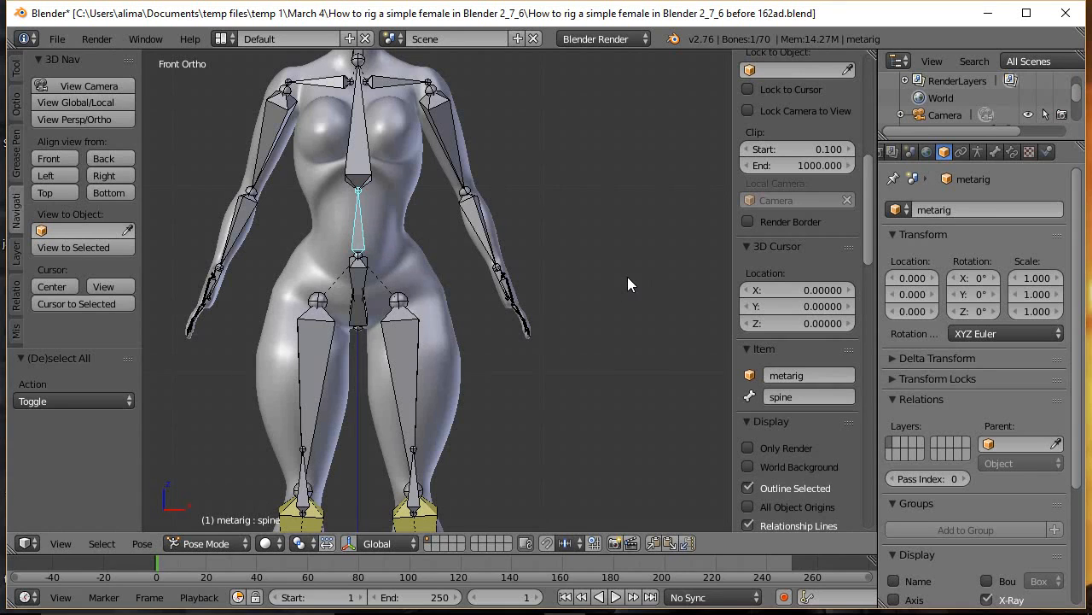
{"action": "left_click", "coordinate": [996, 152]}
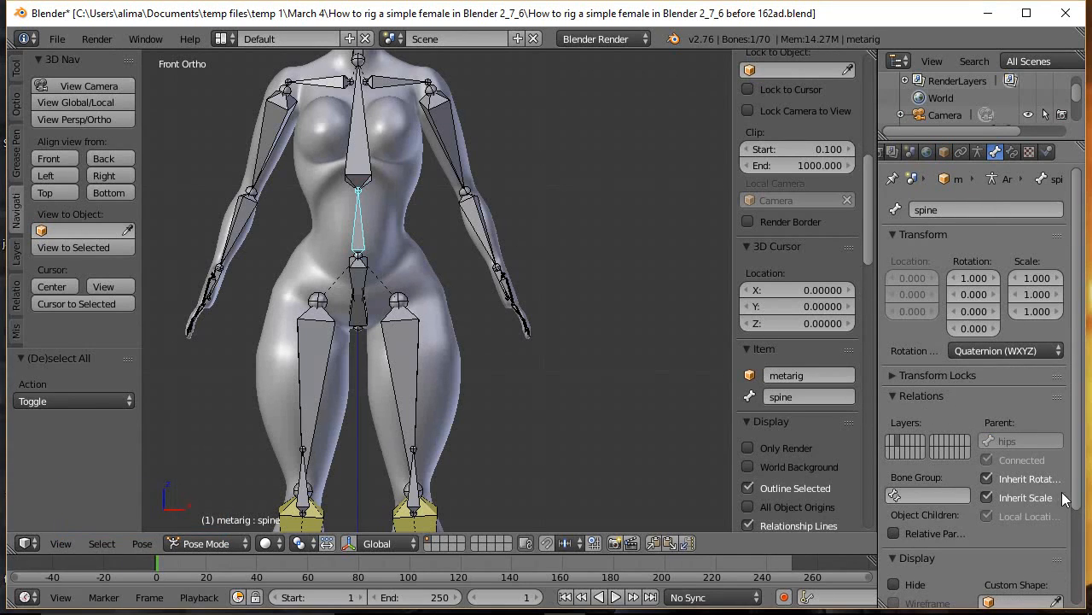
{"action": "left_click", "coordinate": [987, 479]}
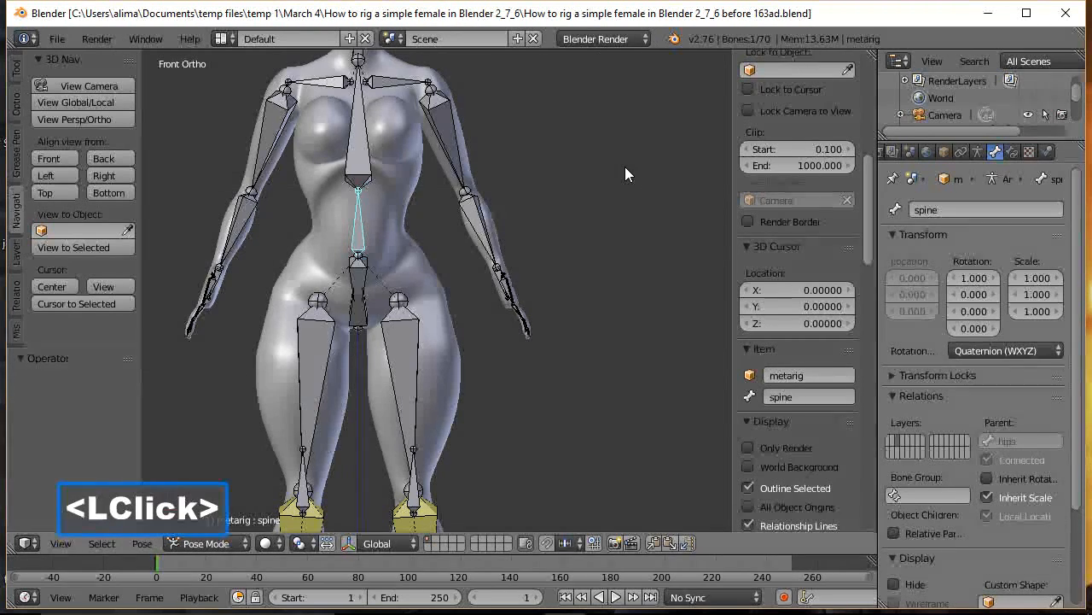
Deselect the spine bone, select the hips_control bone and show the transform manipulator.
{"action": "key", "text": "a"}
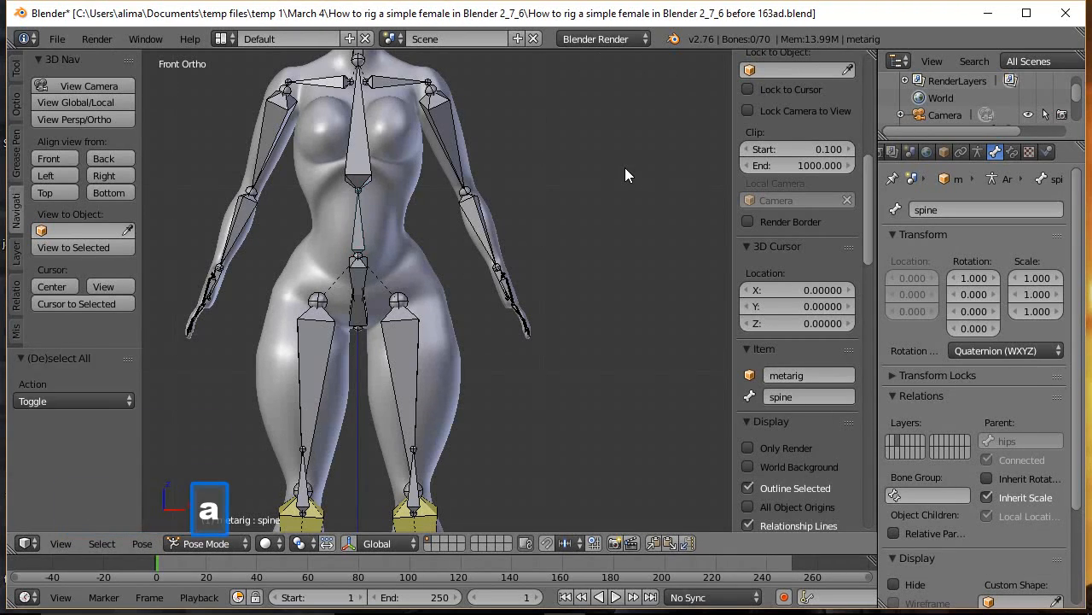
{"action": "left_click", "coordinate": [360, 280]}
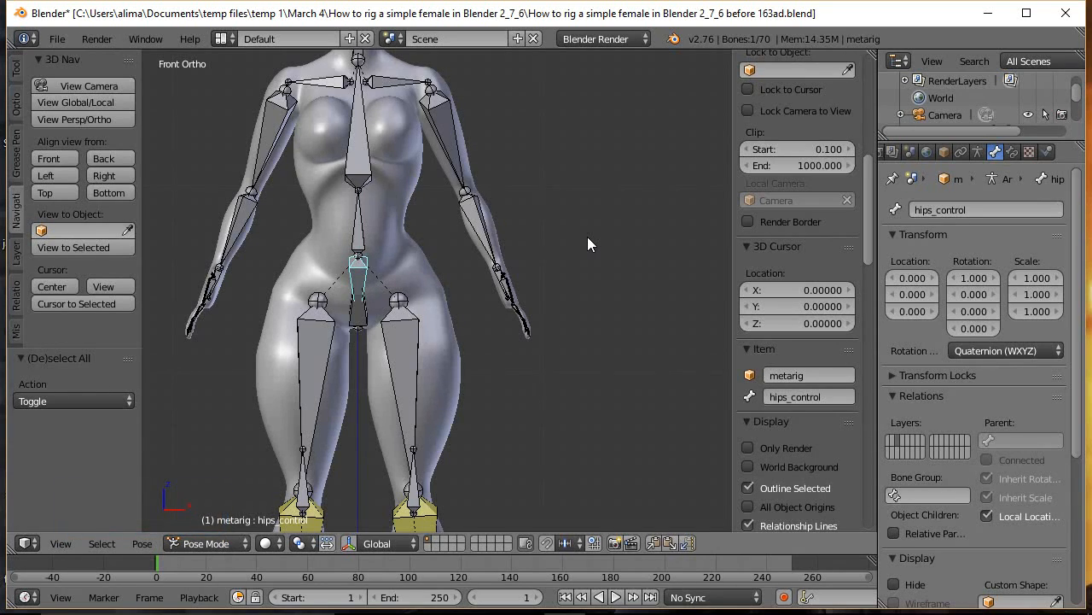
{"action": "key", "text": "ctrl"}
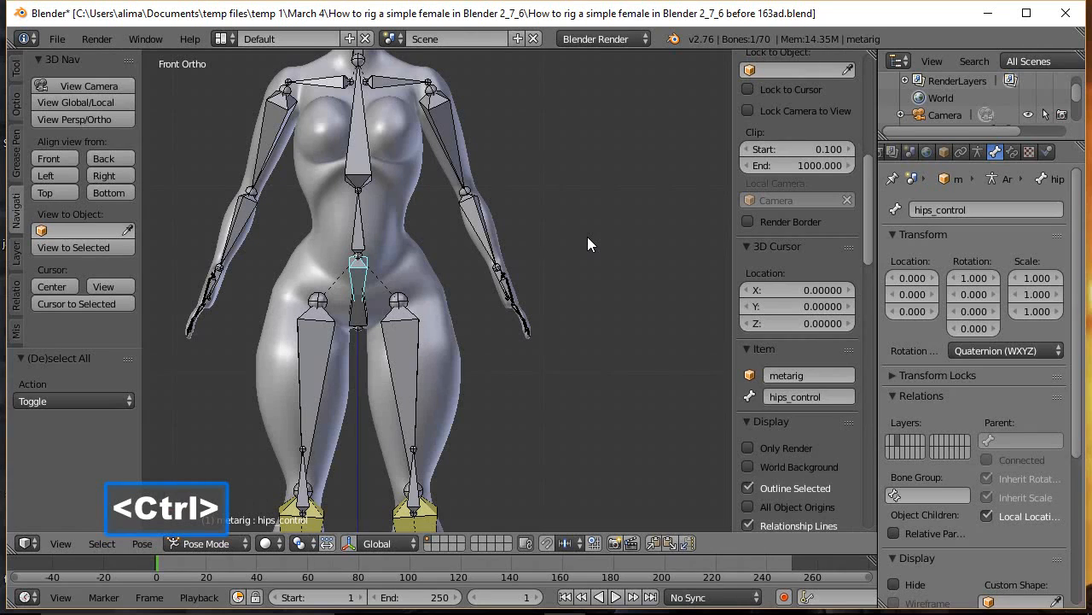
{"action": "key", "text": "ctrl+space"}
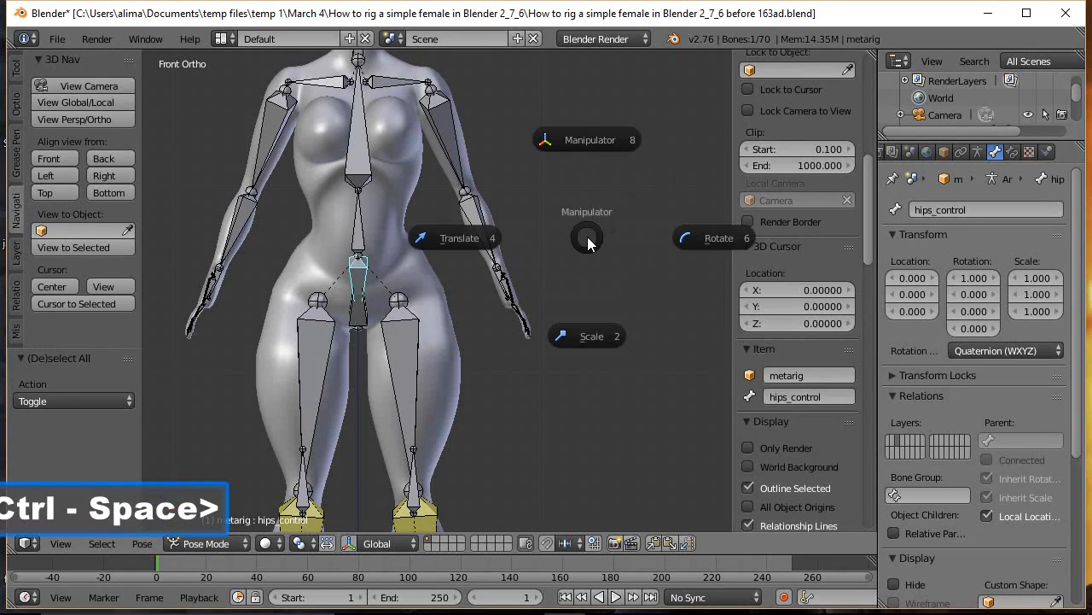
{"action": "left_click", "coordinate": [588, 142]}
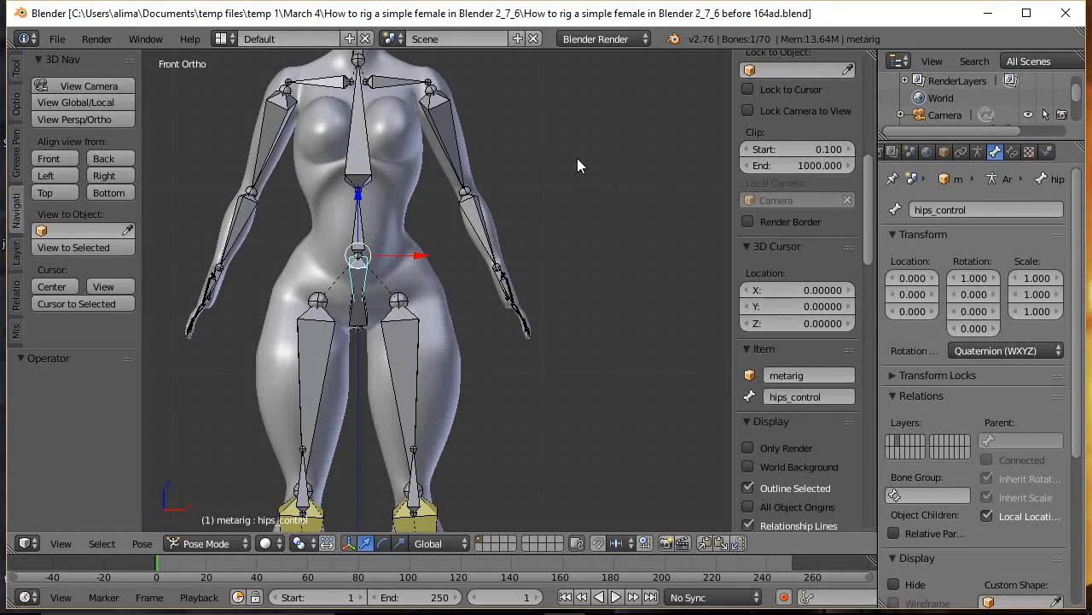
Try rotating the hips_control bone around the global Y axis, then cancel the rotation.
{"action": "key", "text": "r"}
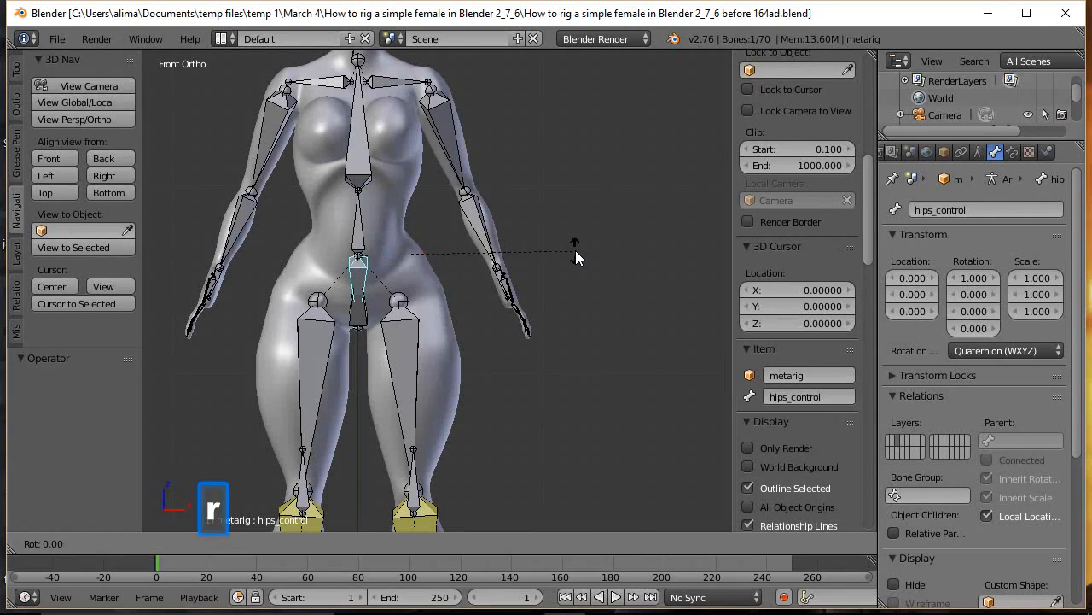
{"action": "key", "text": "y"}
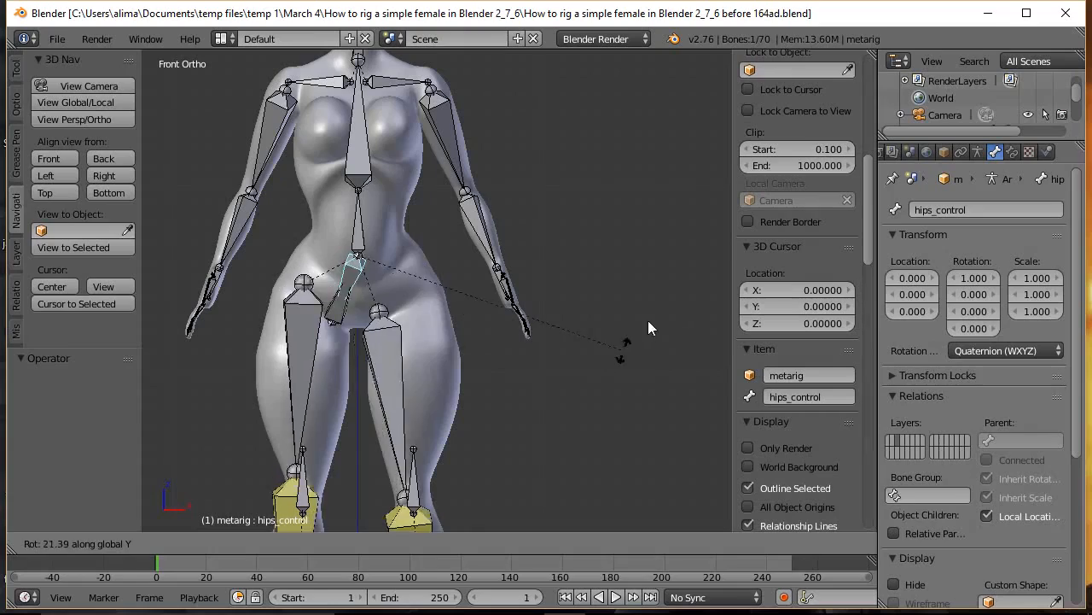
{"action": "right_click", "coordinate": [635, 163]}
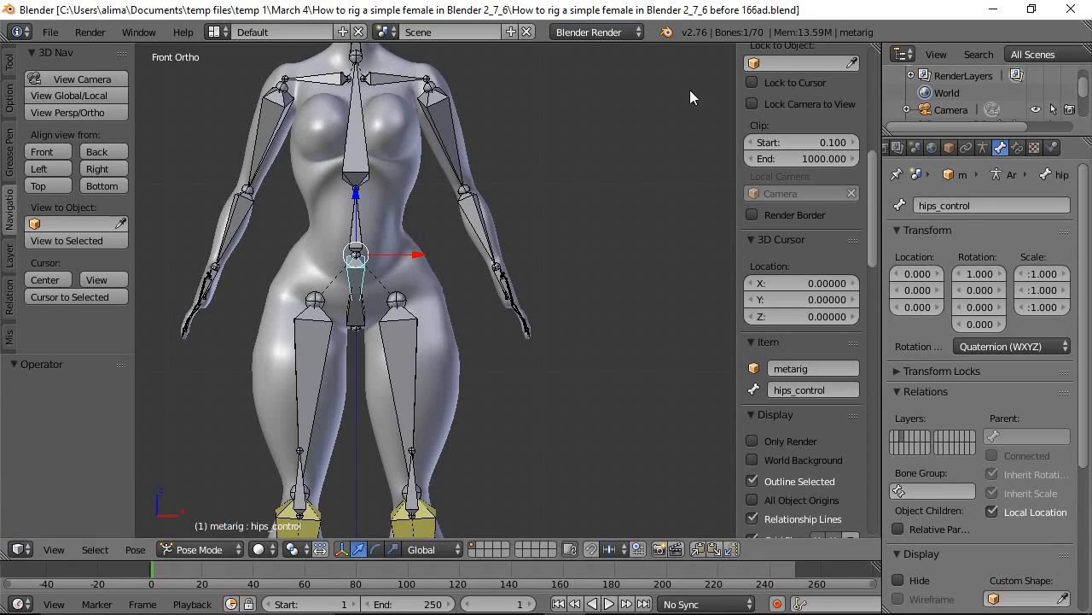
Frame the bones of the character's left hand in an angled close-up and open the interaction mode choices.
{"action": "middle_click_drag", "start_coordinate": [653, 182], "coordinate": [573, 212]}
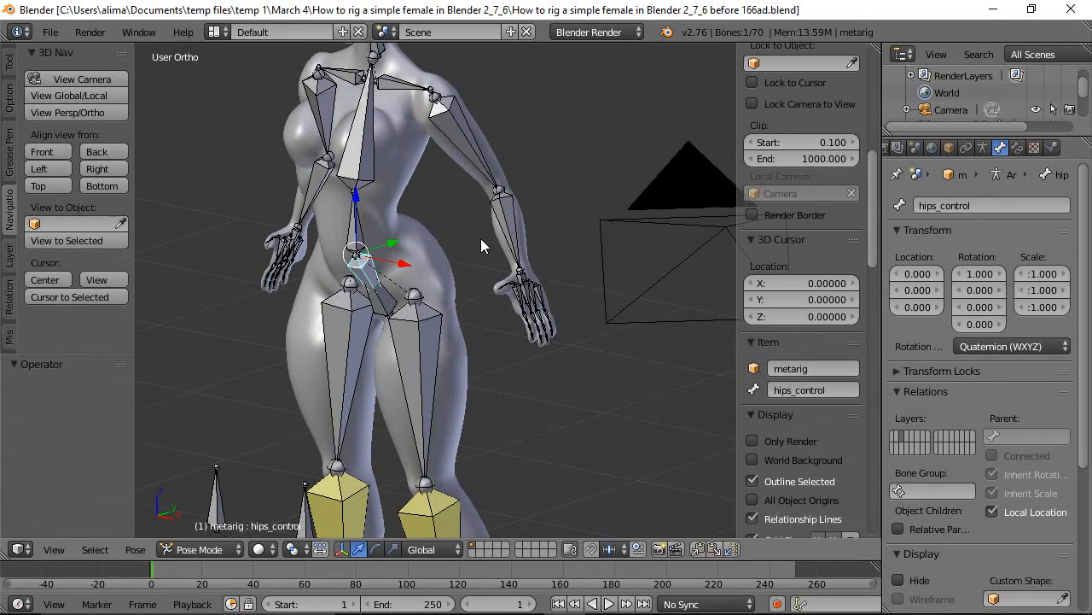
{"action": "key", "text": "shift+b"}
{"action": "left_click_drag", "start_coordinate": [455, 235], "coordinate": [581, 367]}
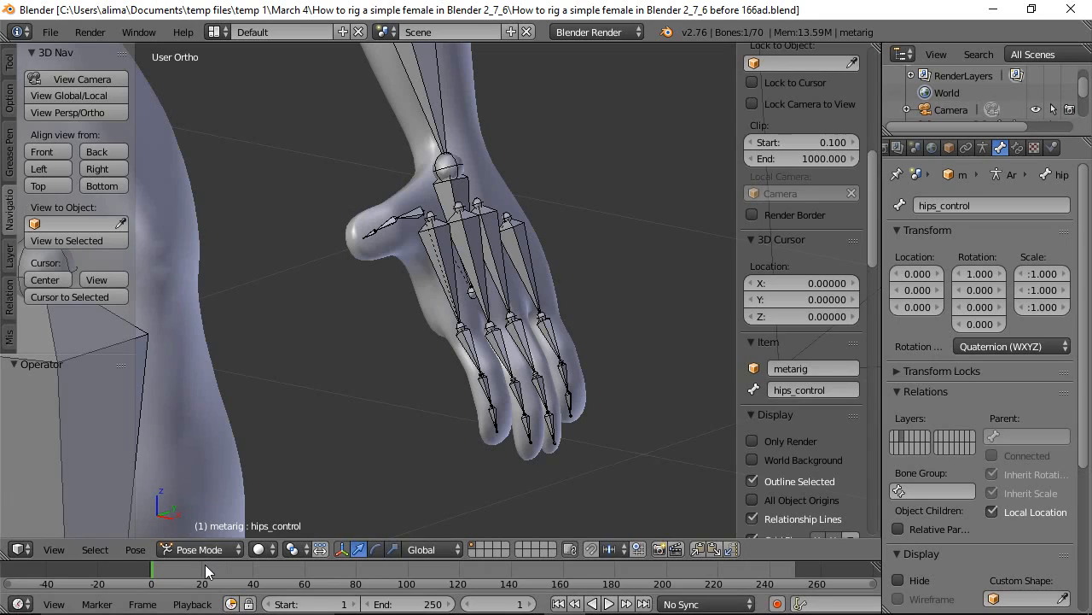
{"action": "left_click", "coordinate": [231, 550]}
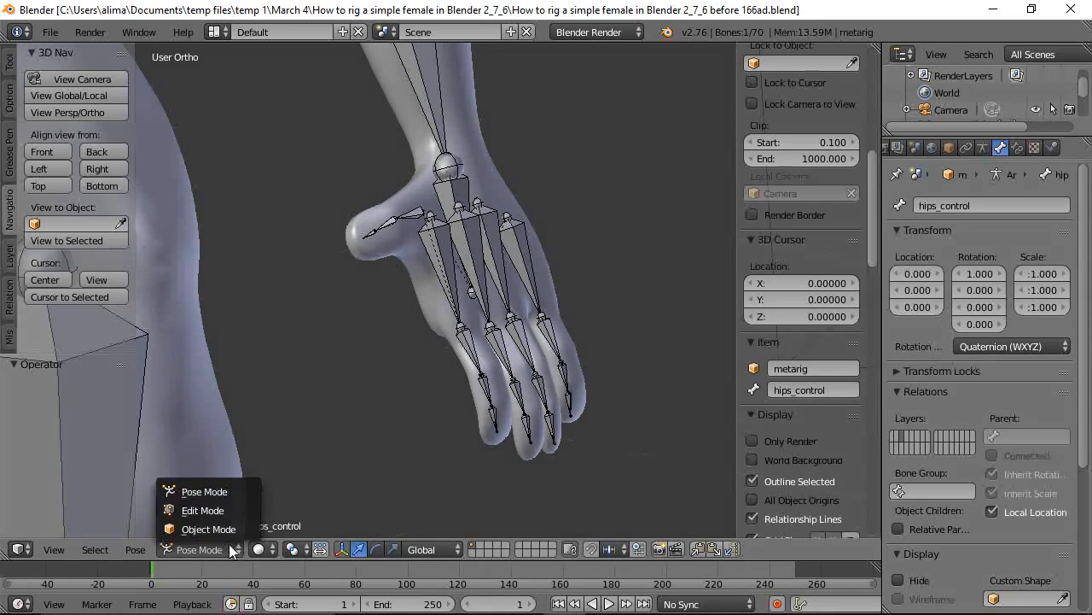
In Edit Mode, save a new file version ending in 167ad and duplicate the f_index.01.L bone in place.
{"action": "left_click", "coordinate": [200, 509]}
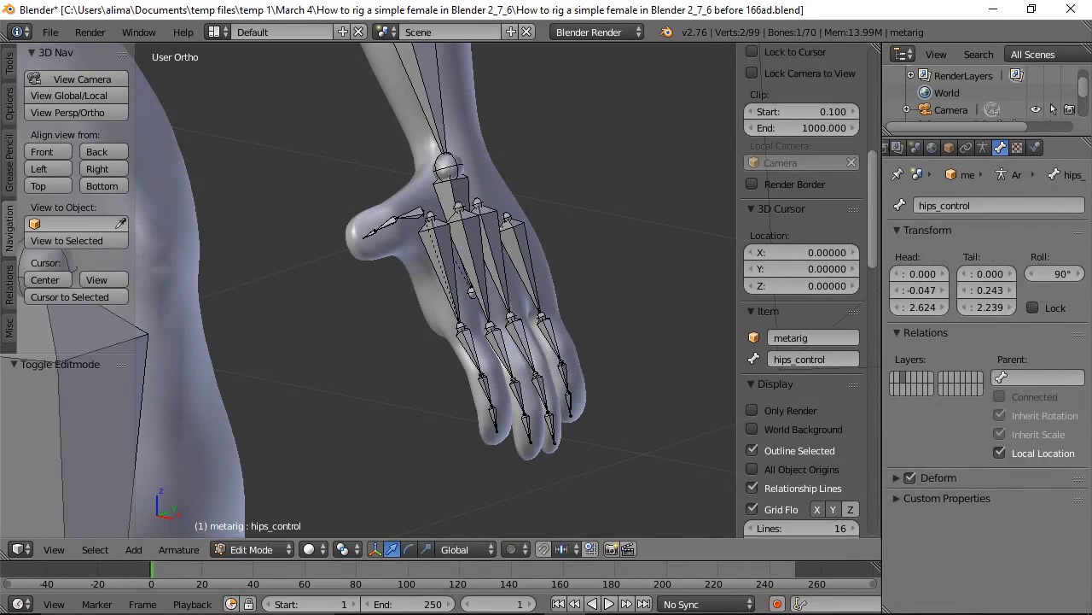
{"action": "key", "text": "ctrl+alt+s"}
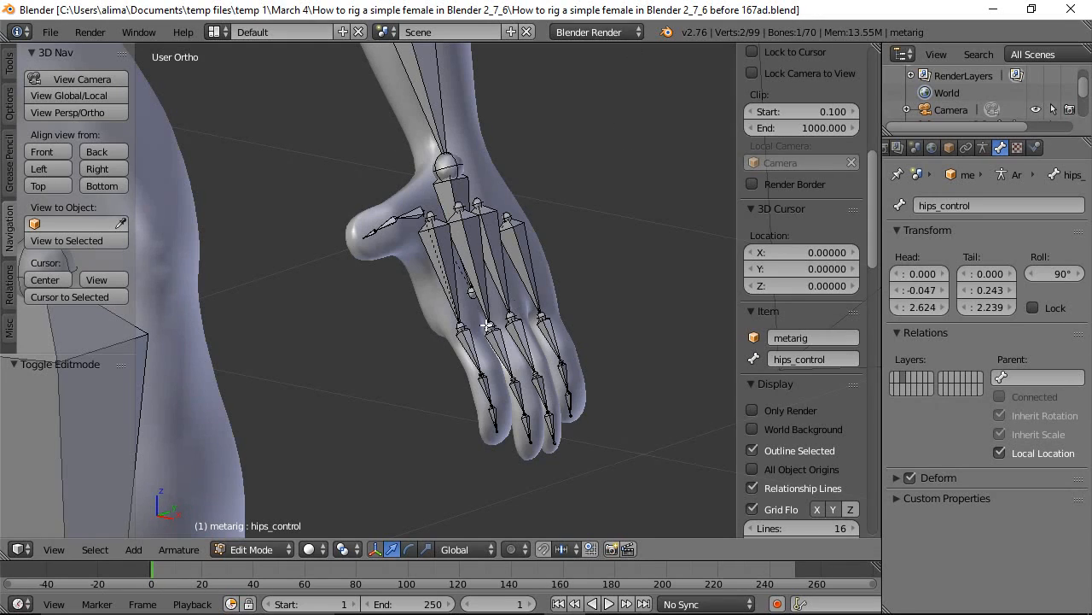
{"action": "right_click", "coordinate": [469, 344]}
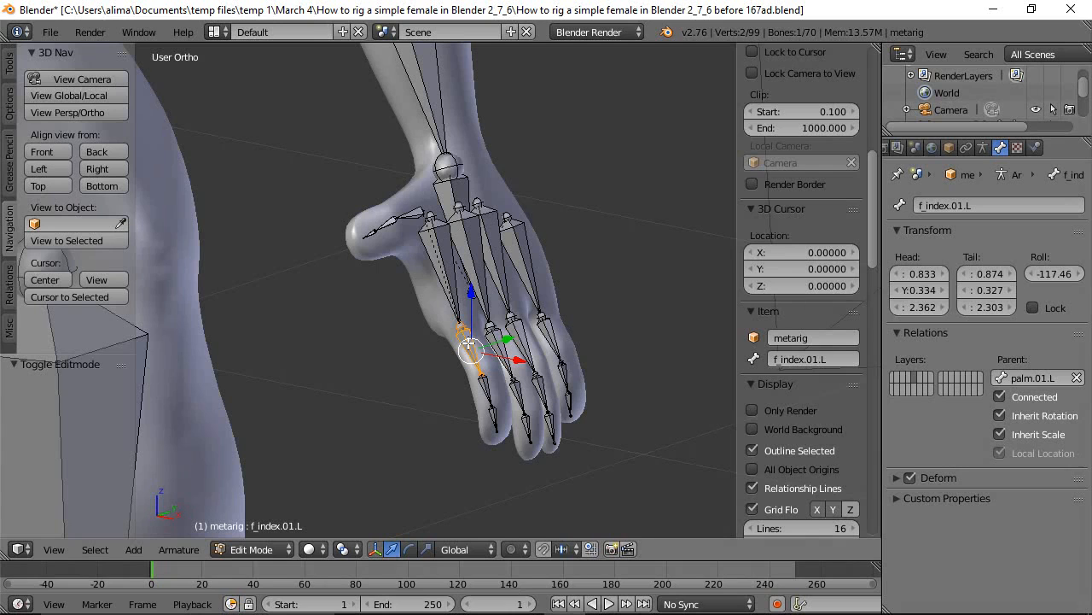
{"action": "key", "text": "shift+d"}
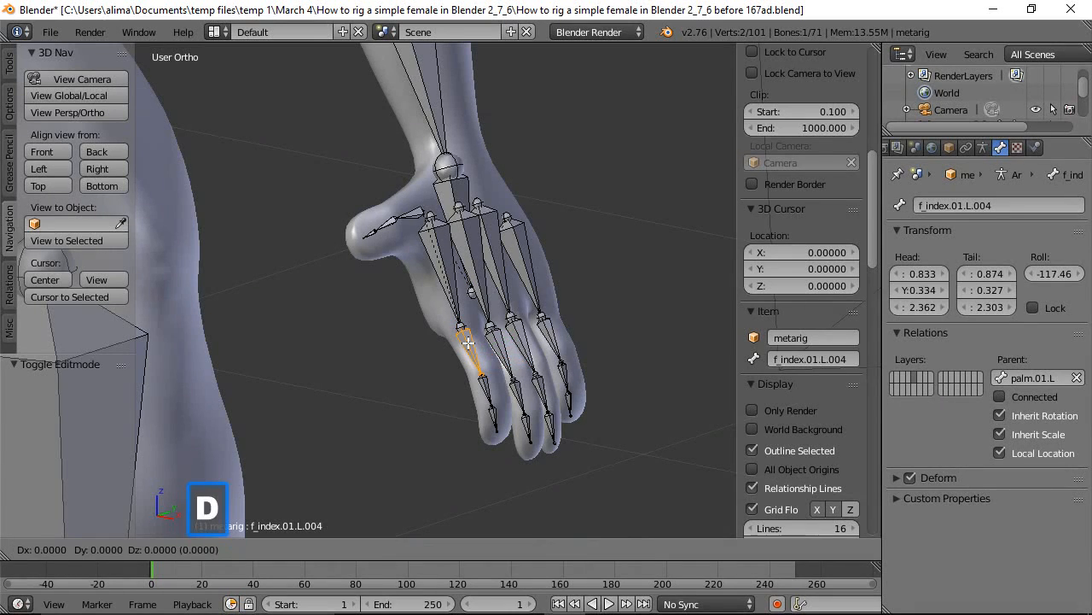
{"action": "right_click", "coordinate": [468, 342]}
Move the duplicated finger bone off the back of the hand, about 0.037 along X and 0.022 along Z.
{"action": "middle_click_drag", "start_coordinate": [373, 370], "coordinate": [468, 359]}
{"action": "key", "text": "g"}
{"action": "key", "text": "x"}
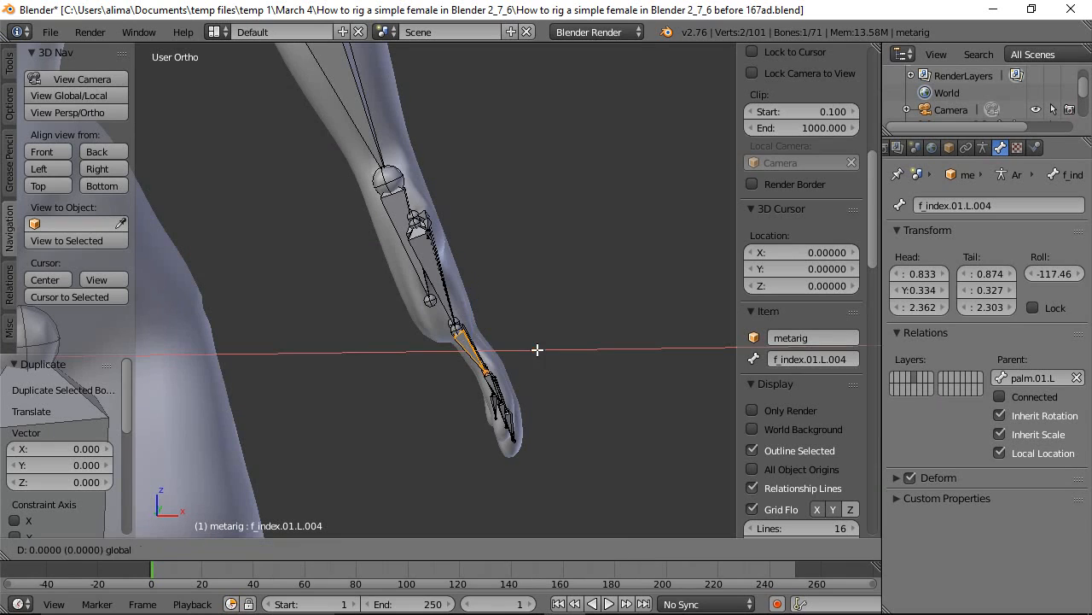
{"action": "left_click", "coordinate": [563, 341]}
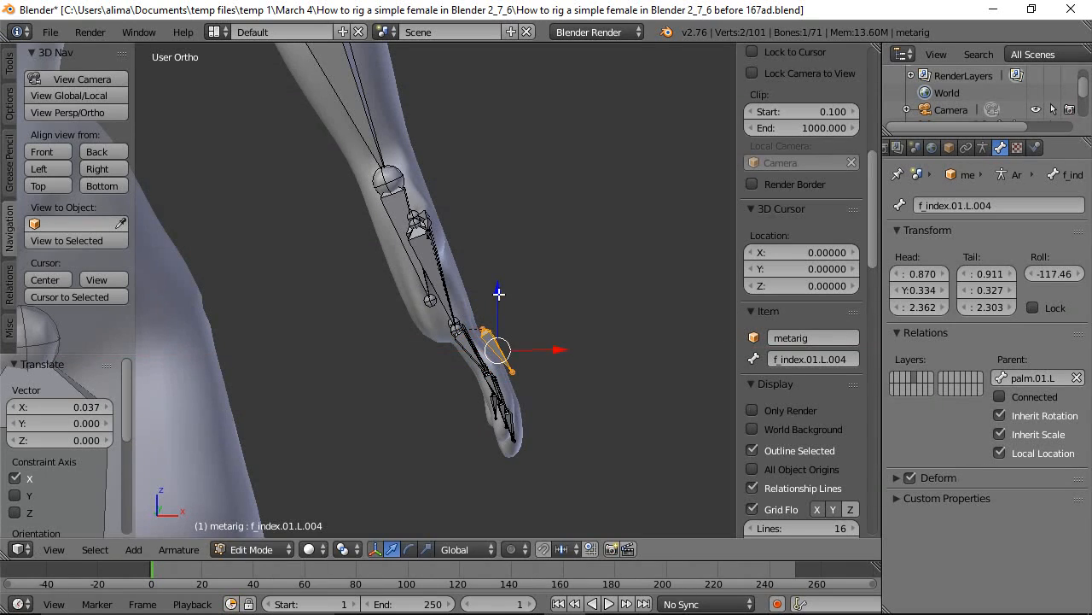
{"action": "key", "text": "g"}
{"action": "key", "text": "z"}
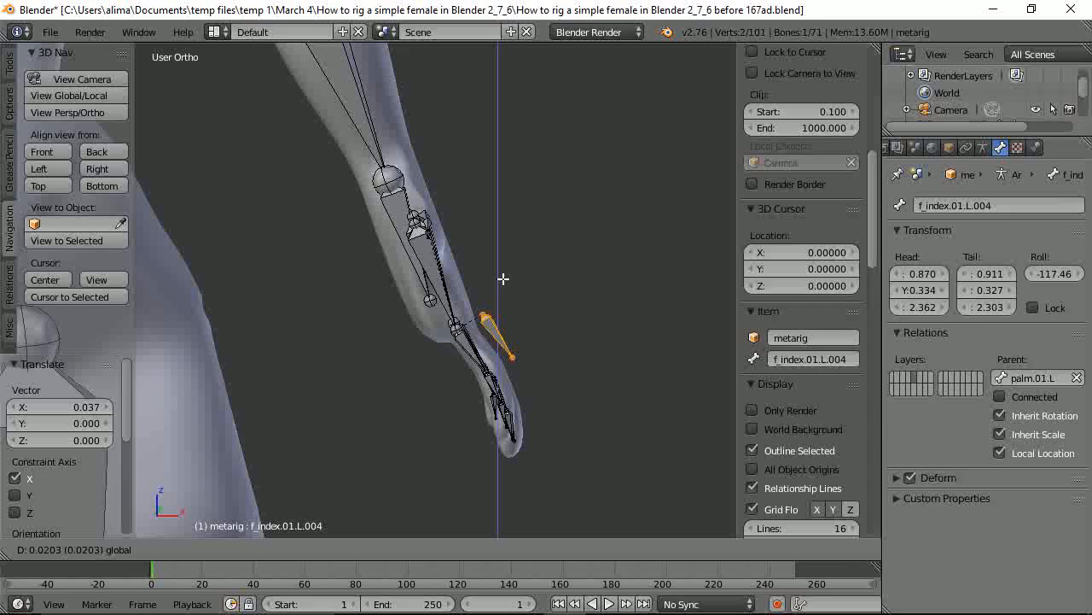
{"action": "left_click", "coordinate": [503, 278]}
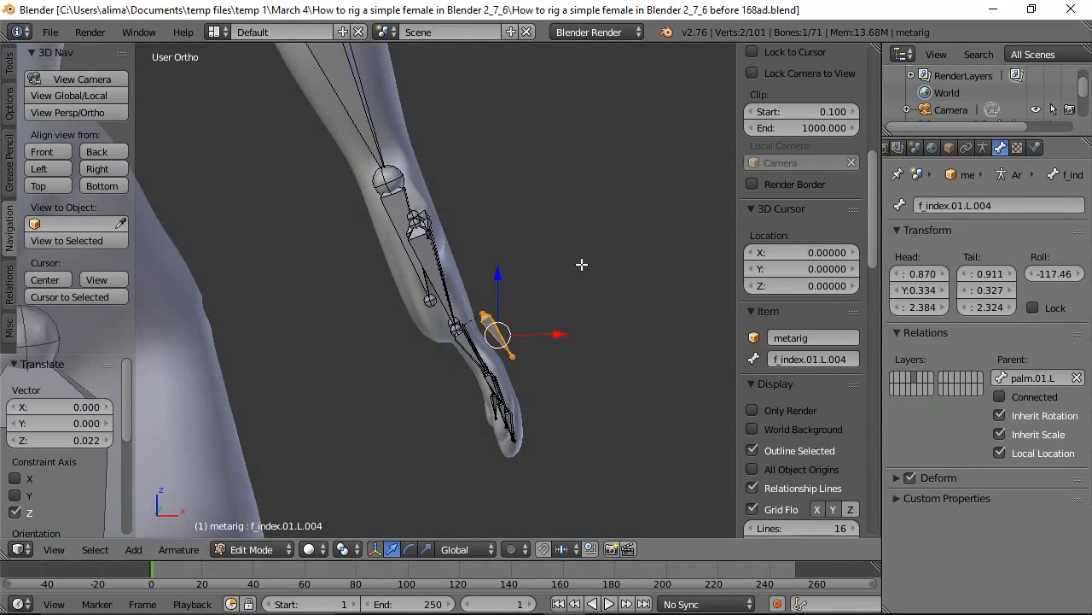
Rename the duplicated bone hand_control.l and save a new file version ending in 169ad.
{"action": "left_click", "coordinate": [807, 361]}
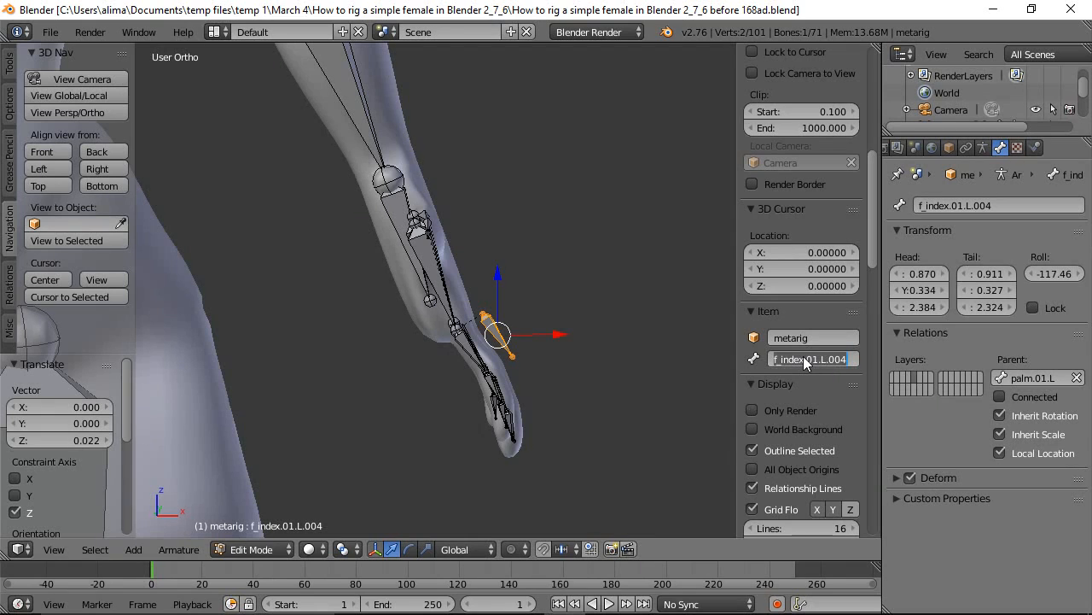
{"action": "type", "text": "han"}
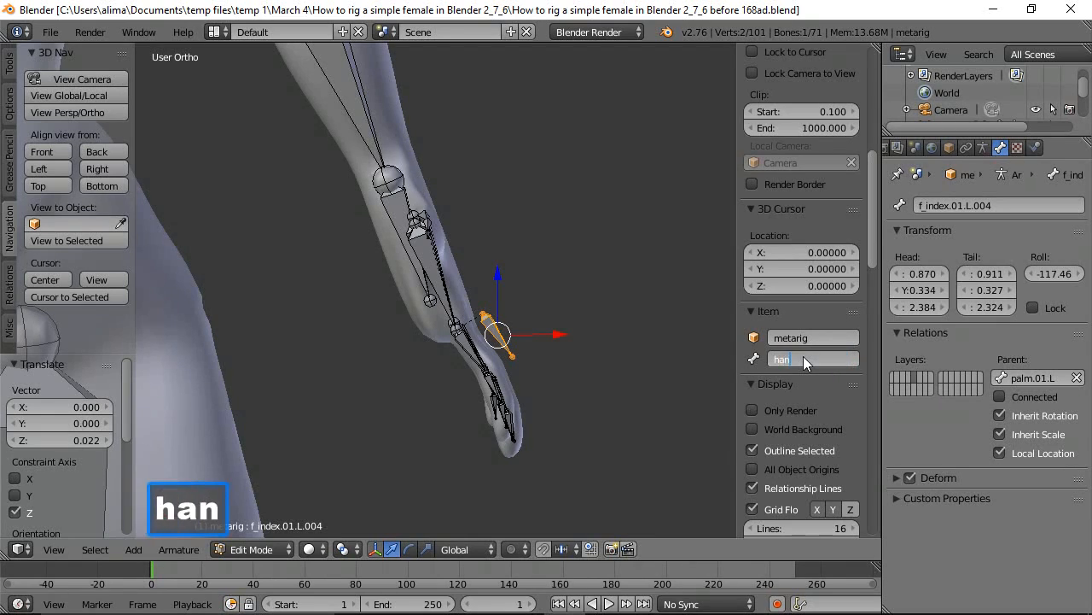
{"action": "type", "text": "d_c"}
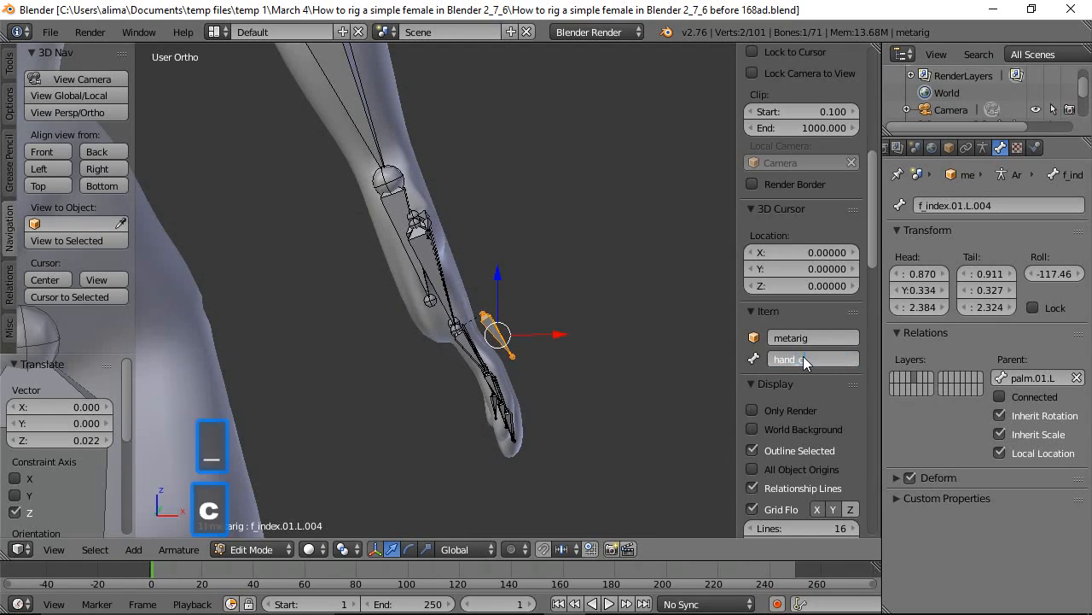
{"action": "type", "text": "ontrol.l"}
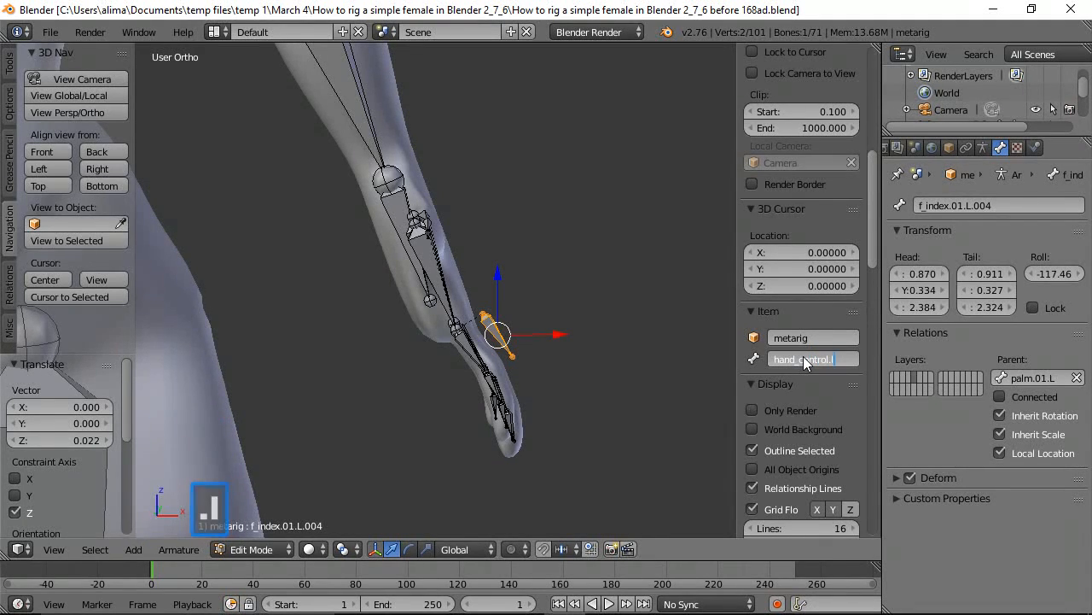
{"action": "key", "text": "Return"}
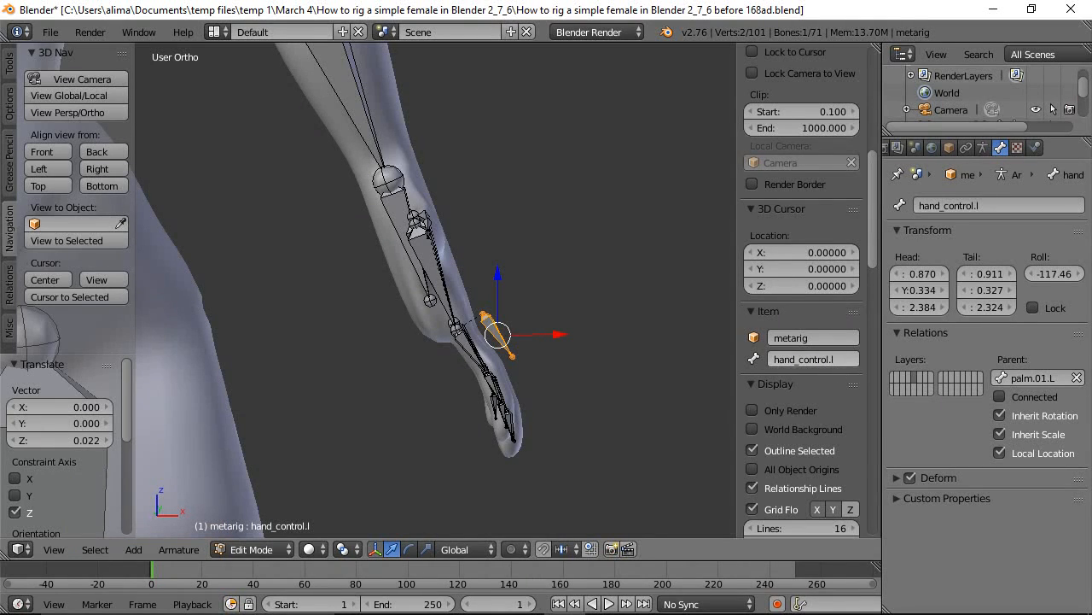
{"action": "key", "text": "ctrl+alt+s"}
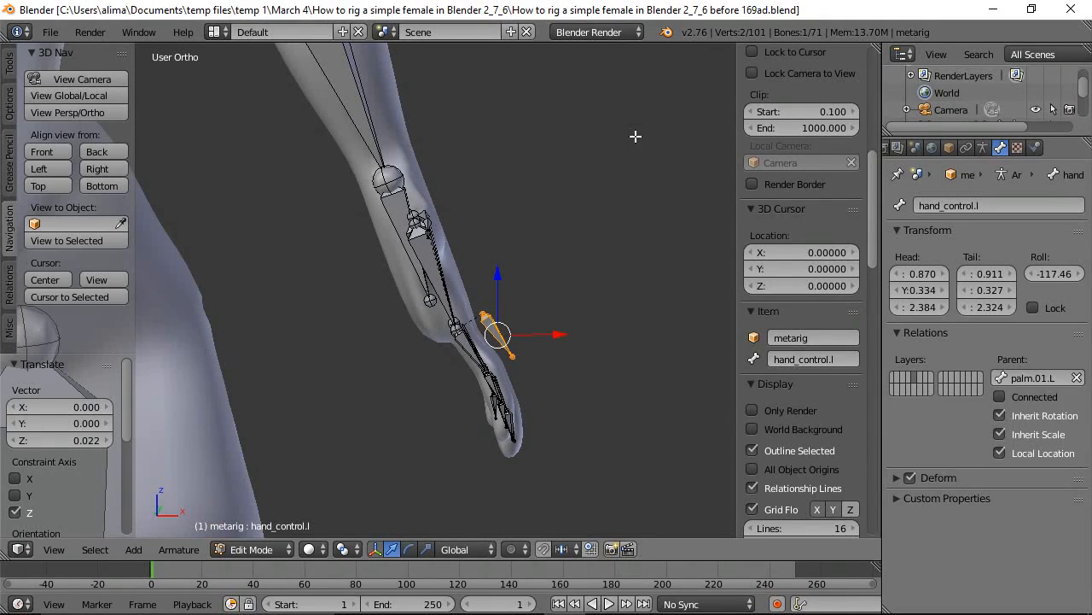
Switch the armature to Pose Mode and select only the two outer bones of each of the four fingers.
{"action": "middle_click_drag", "start_coordinate": [663, 171], "coordinate": [582, 193]}
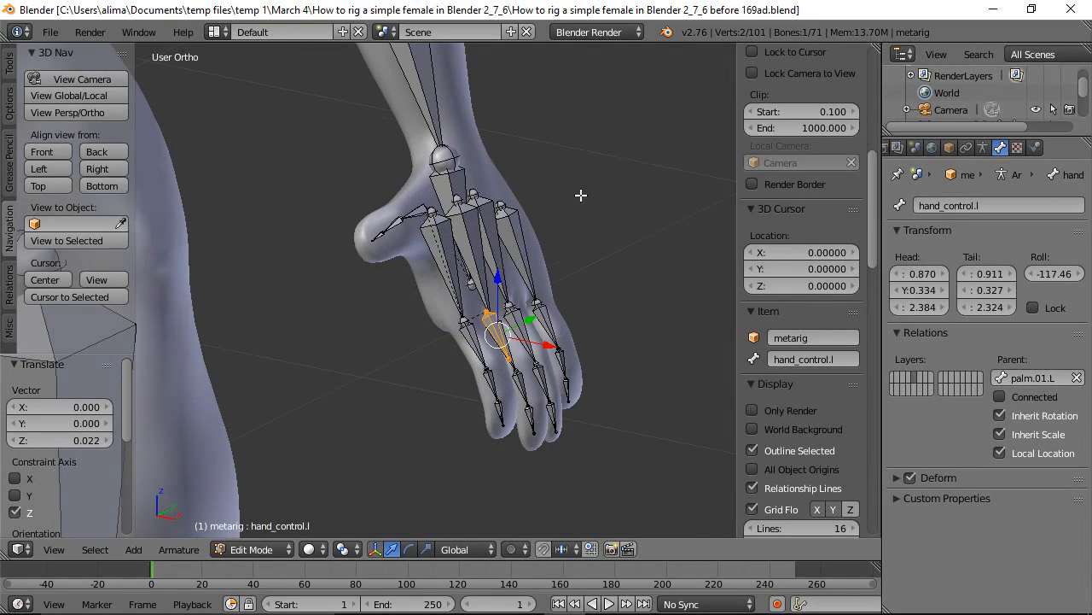
{"action": "left_click", "coordinate": [283, 553]}
{"action": "left_click", "coordinate": [248, 491]}
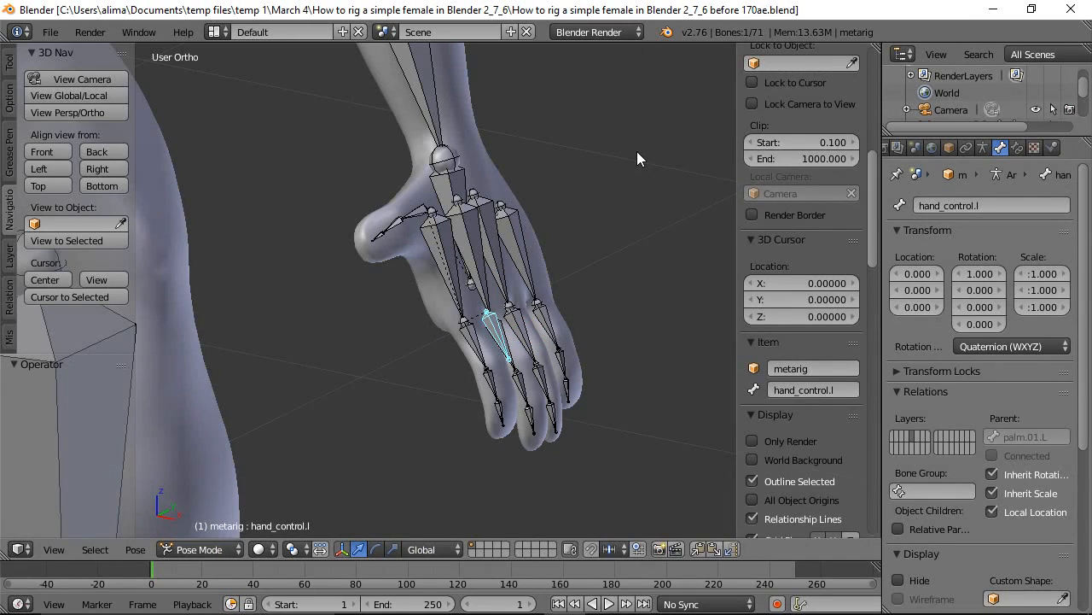
{"action": "key", "text": "a"}
{"action": "middle_click_drag", "start_coordinate": [653, 287], "coordinate": [622, 306]}
{"action": "key", "text": "c"}
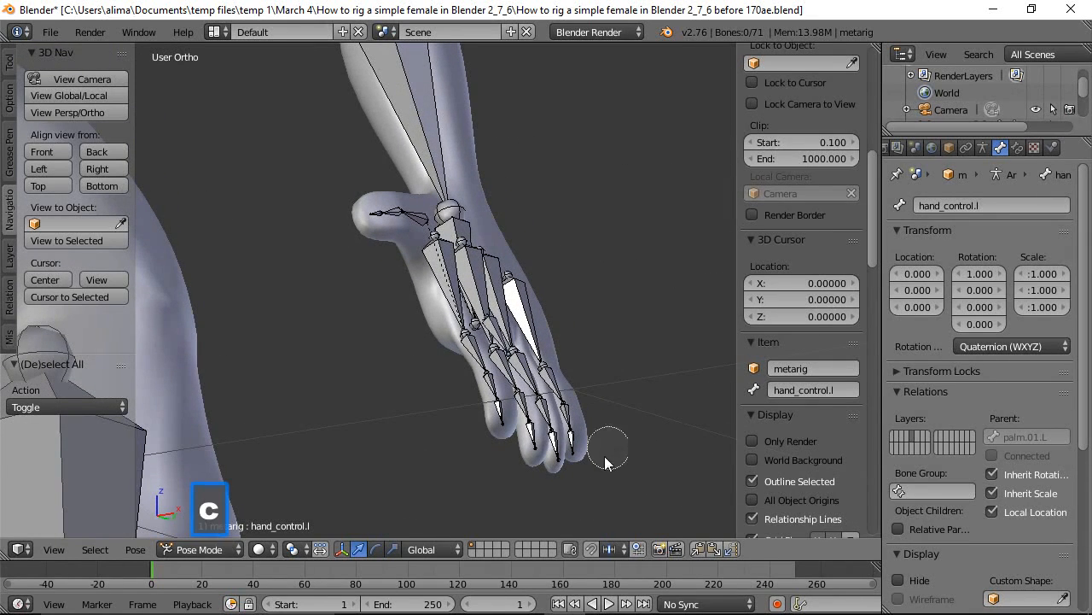
{"action": "mouse_move", "coordinate": [481, 442]}
{"action": "left_mouse_down"}
{"action": "mouse_move", "coordinate": [489, 418]}
{"action": "mouse_move", "coordinate": [578, 428]}
{"action": "mouse_move", "coordinate": [643, 415]}
{"action": "left_mouse_up"}
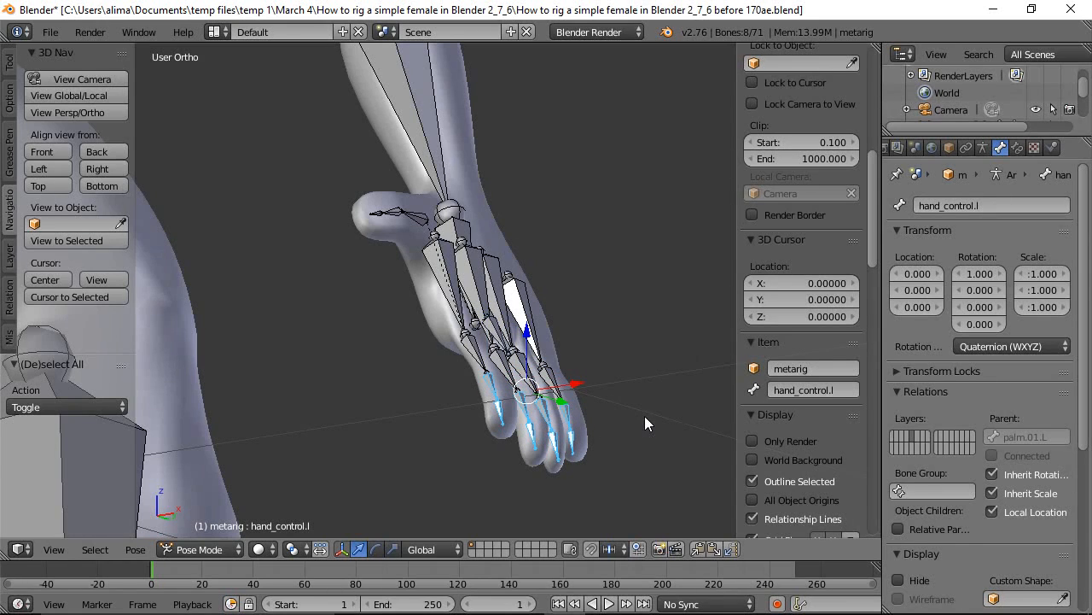
{"action": "middle_click_drag", "start_coordinate": [579, 308], "coordinate": [575, 376]}
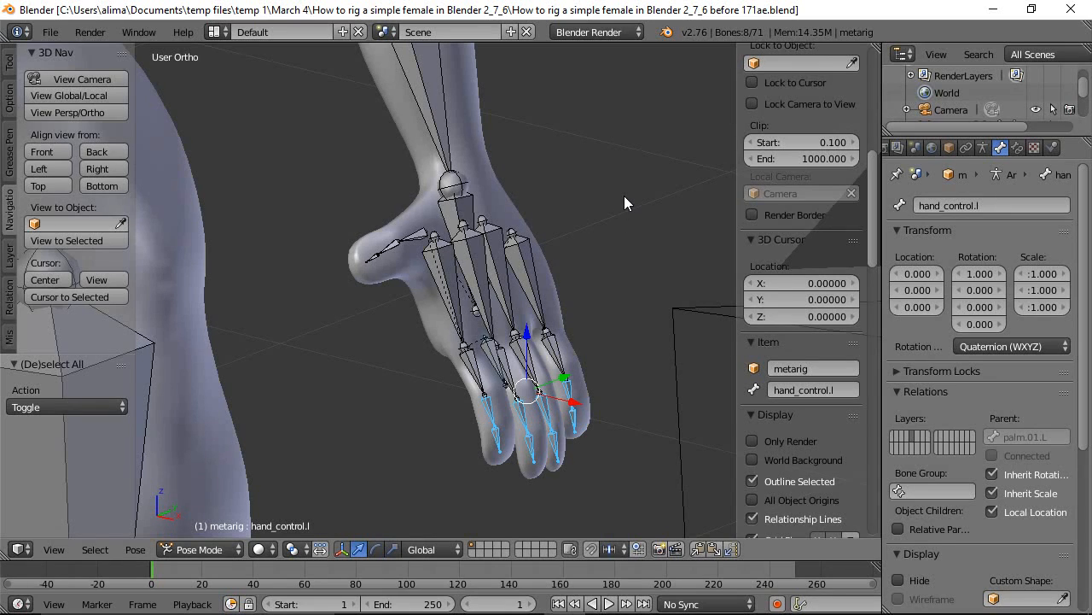
Insert a Rotation keyframe on the selected finger bones at frame 1 and save a new file version ending in 172ae.
{"action": "key", "text": "i"}
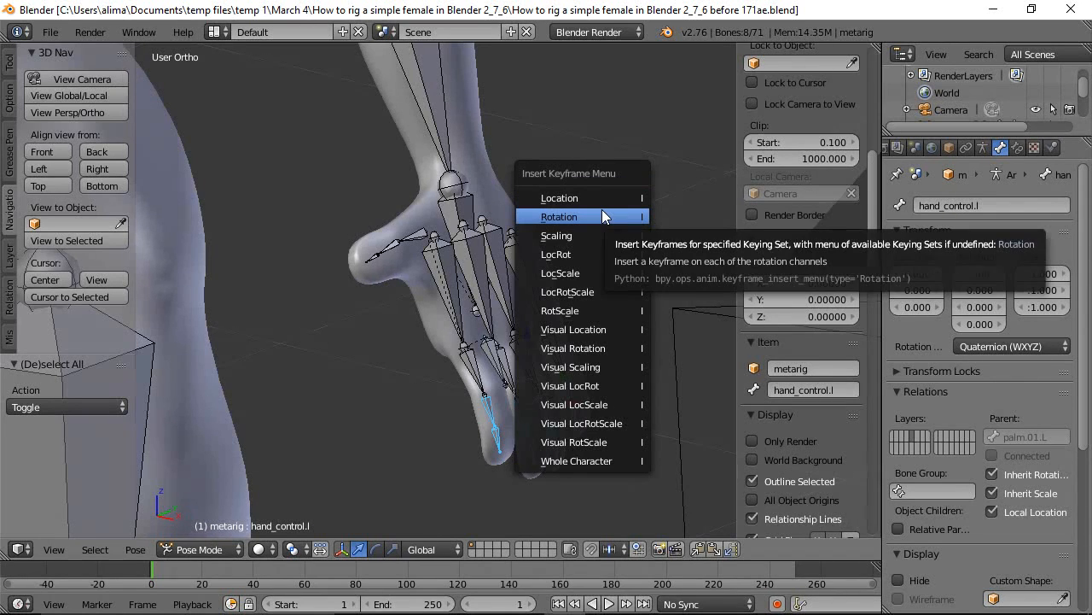
{"action": "left_click", "coordinate": [601, 216]}
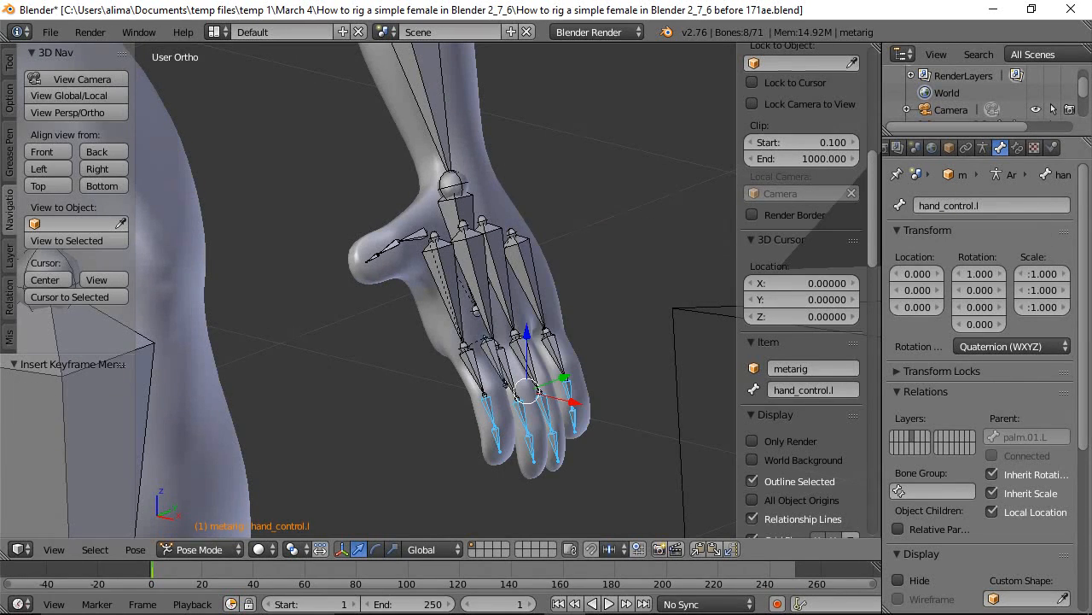
{"action": "key", "text": "ctrl+alt+s"}
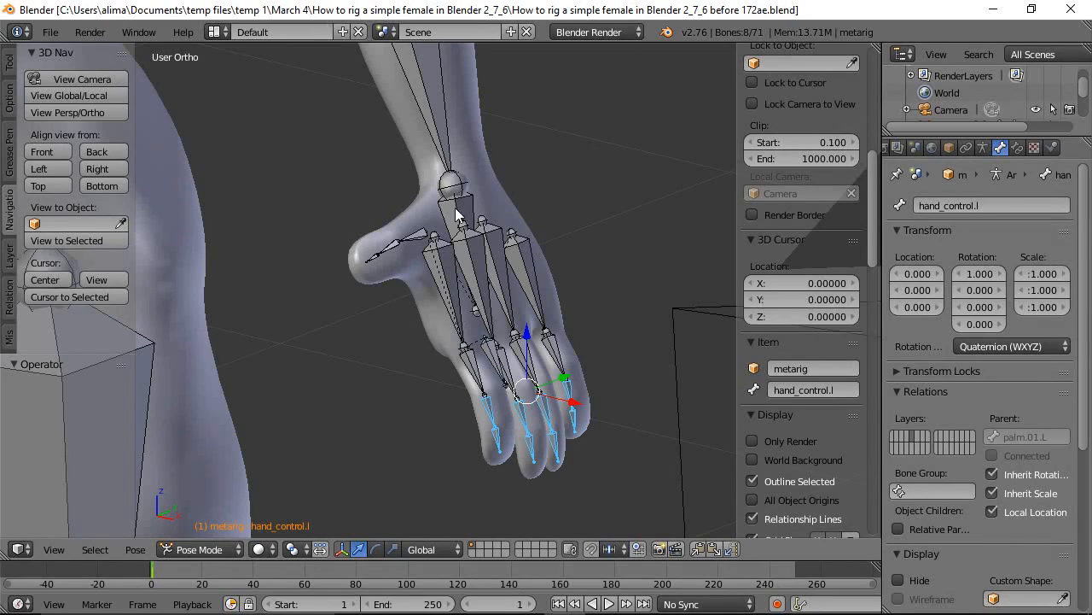
Hide the Cube body mesh in Object Mode and return the metarig armature to Pose Mode.
{"action": "left_click", "coordinate": [230, 551]}
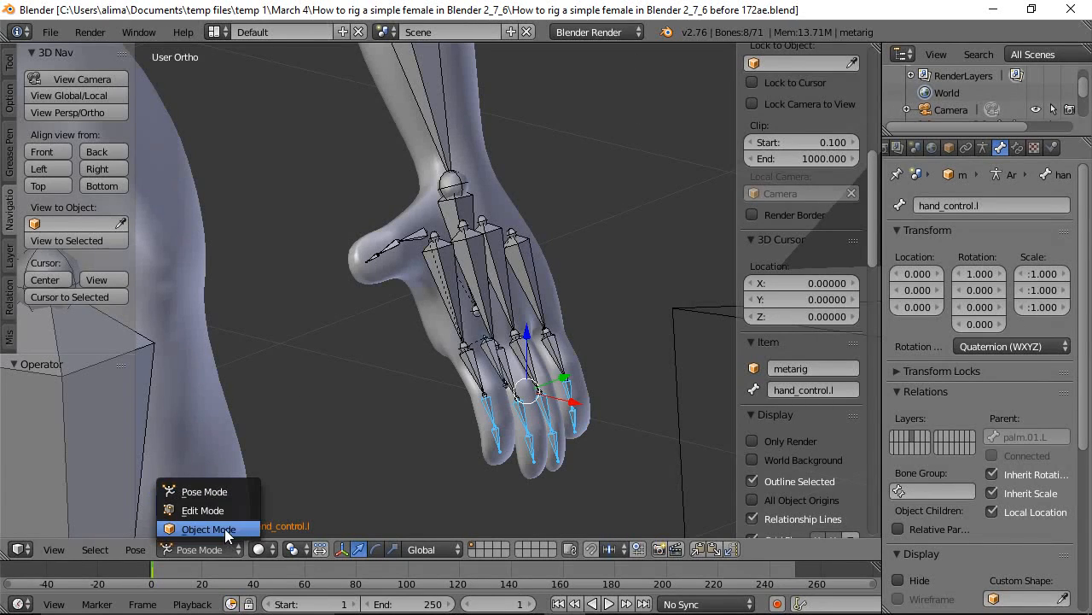
{"action": "left_click", "coordinate": [217, 529]}
{"action": "right_click", "coordinate": [484, 177]}
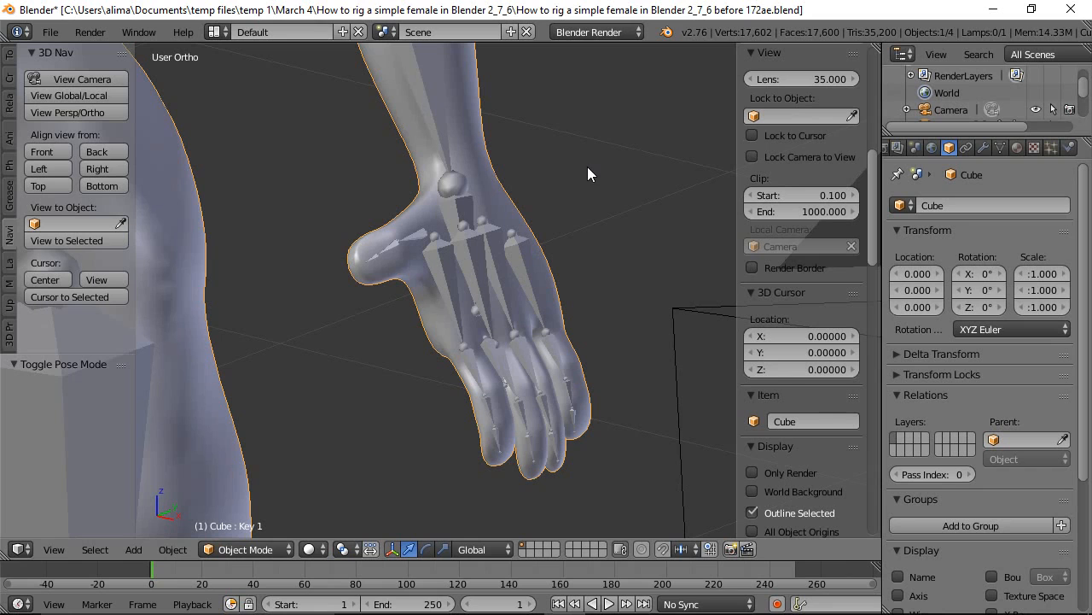
{"action": "key", "text": "h"}
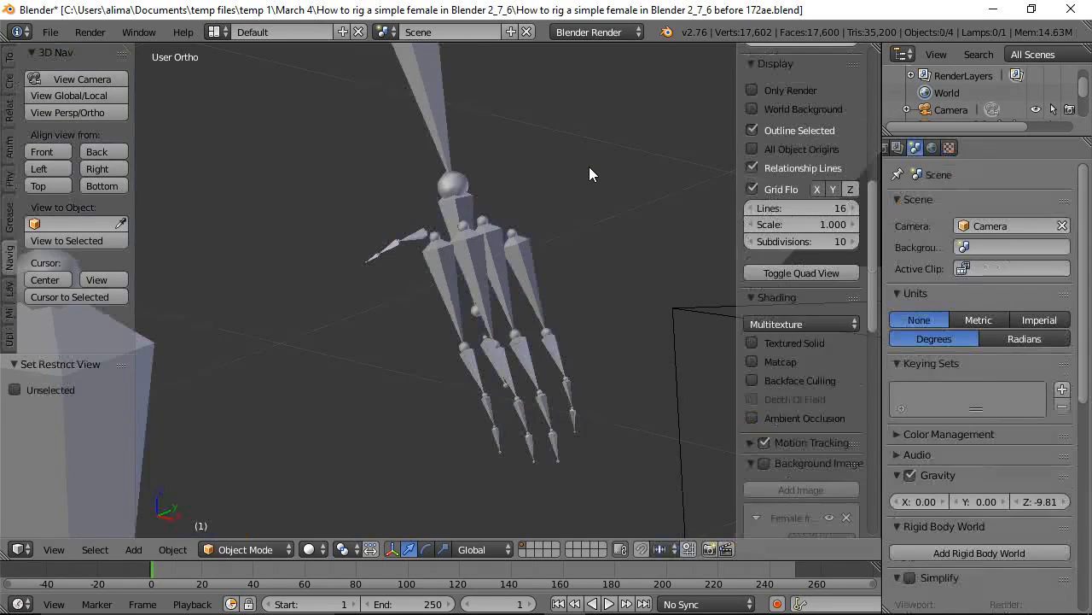
{"action": "right_click", "coordinate": [438, 97]}
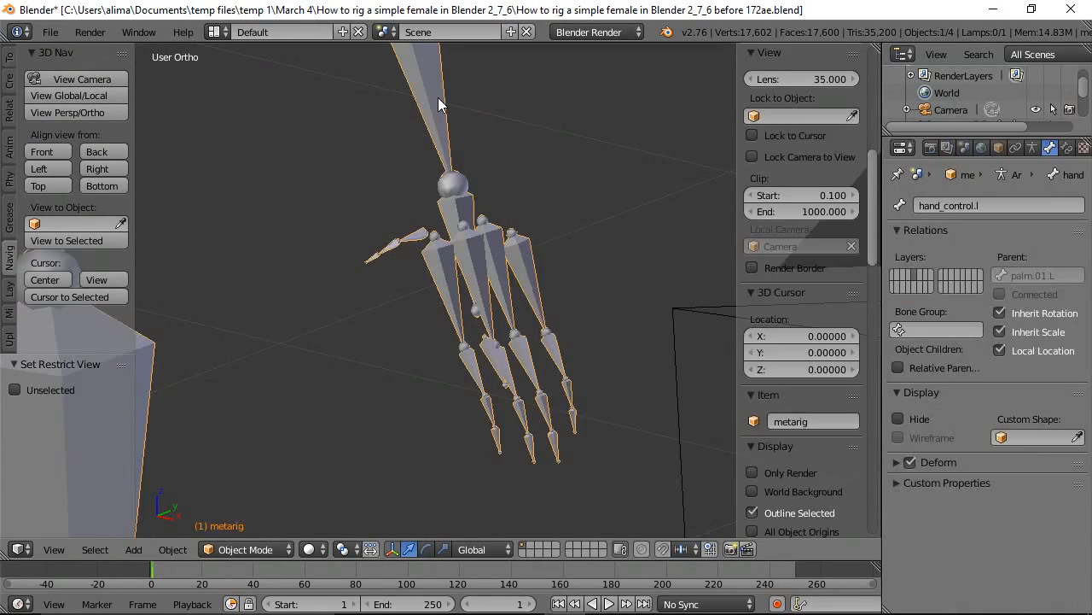
{"action": "left_click", "coordinate": [271, 547]}
{"action": "left_click", "coordinate": [266, 492]}
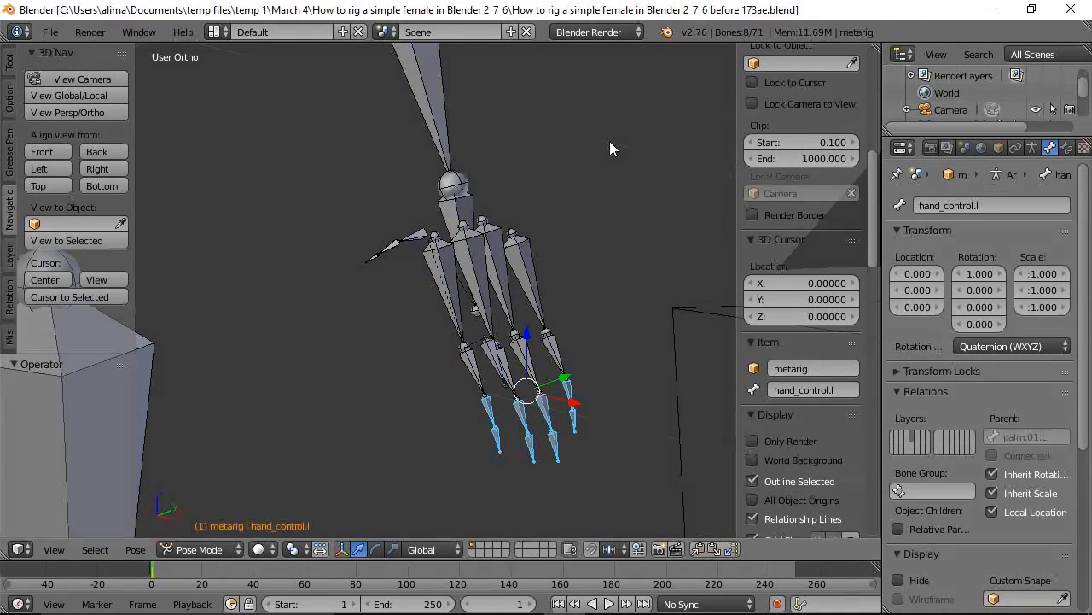
Show the hand bones in front view and advance the timeline to frame 10.
{"action": "left_click", "coordinate": [47, 153]}
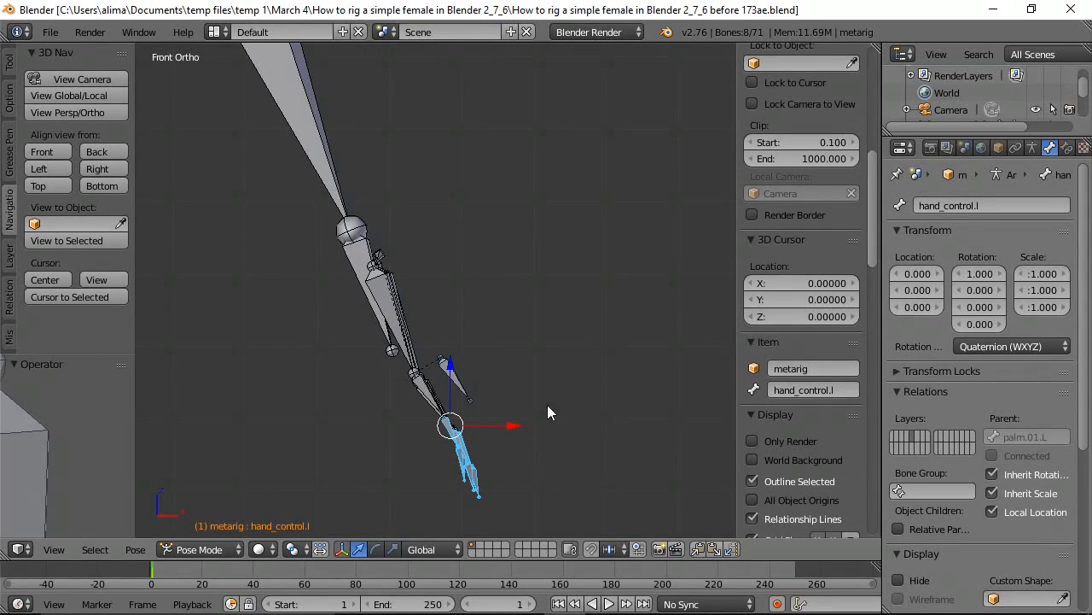
{"action": "left_click", "coordinate": [530, 604]}
{"action": "left_click", "coordinate": [531, 604]}
{"action": "left_click", "coordinate": [531, 604]}
{"action": "left_click", "coordinate": [531, 604]}
{"action": "left_click", "coordinate": [531, 604]}
{"action": "left_click", "coordinate": [531, 604]}
{"action": "left_click", "coordinate": [531, 604]}
{"action": "left_click", "coordinate": [531, 604]}
{"action": "left_click", "coordinate": [531, 604]}
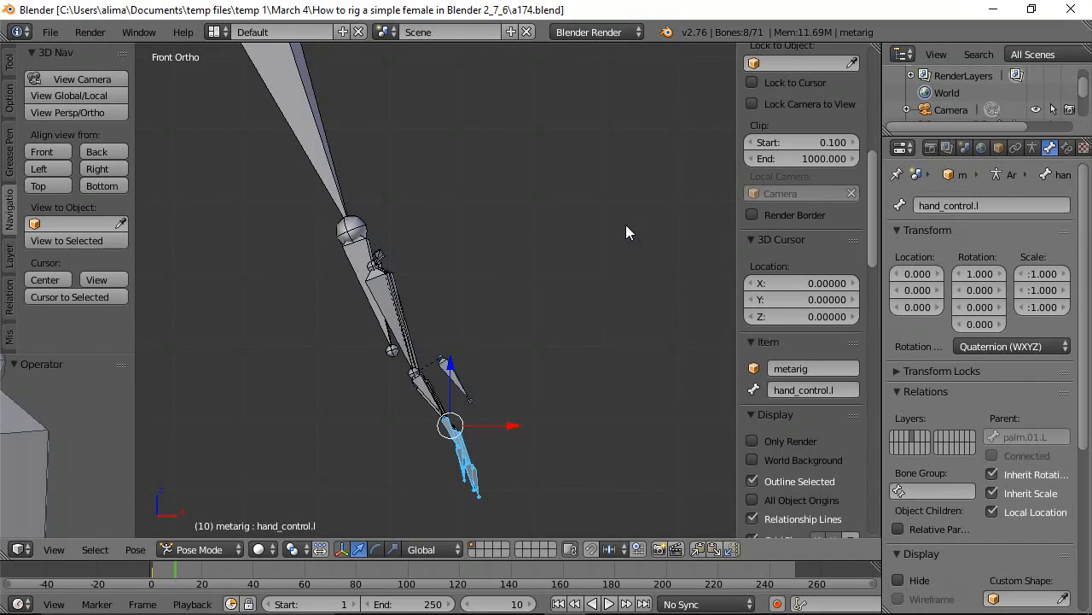
Curl the selected finger bones inward by rotating them about 110° around the global Y axis.
{"action": "key", "text": "r"}
{"action": "key", "text": "y"}
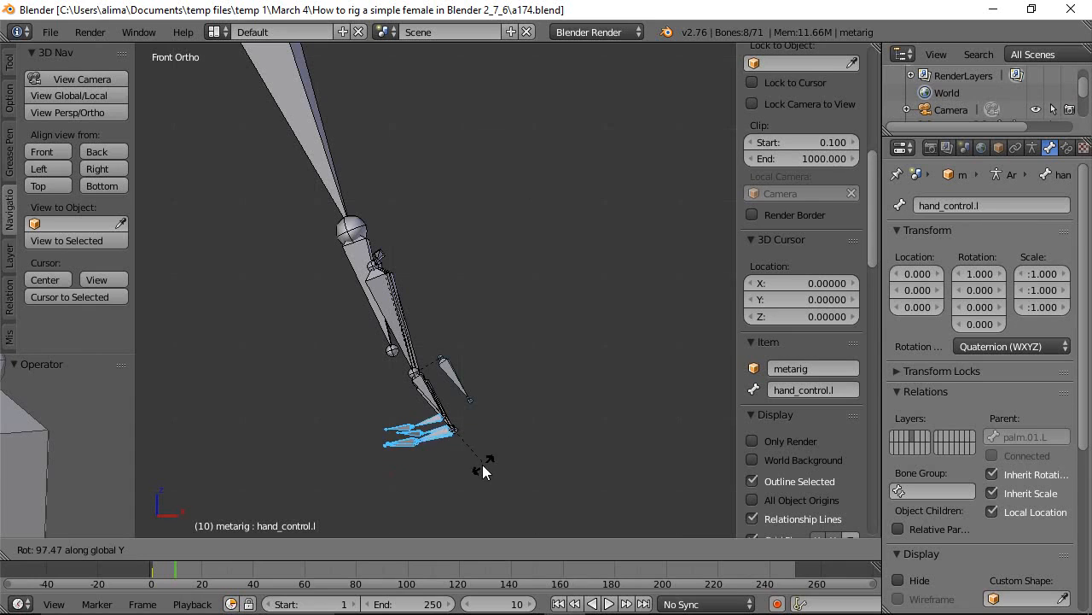
{"action": "left_click", "coordinate": [475, 472]}
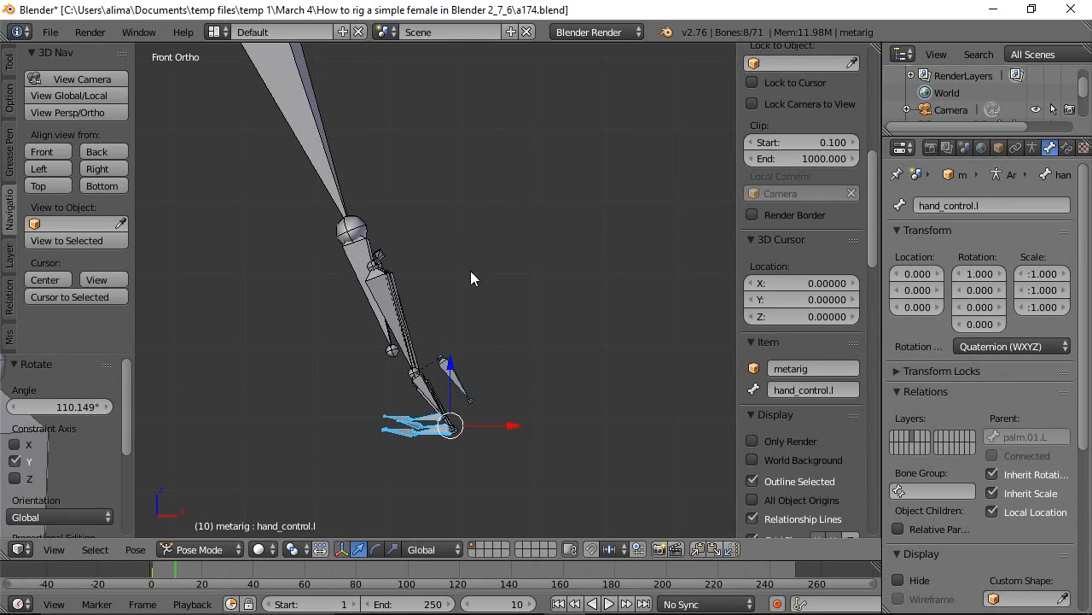
Clear the selection and select only the fingertip bones of the four curled fingers.
{"action": "middle_click_drag", "start_coordinate": [453, 227], "coordinate": [525, 312]}
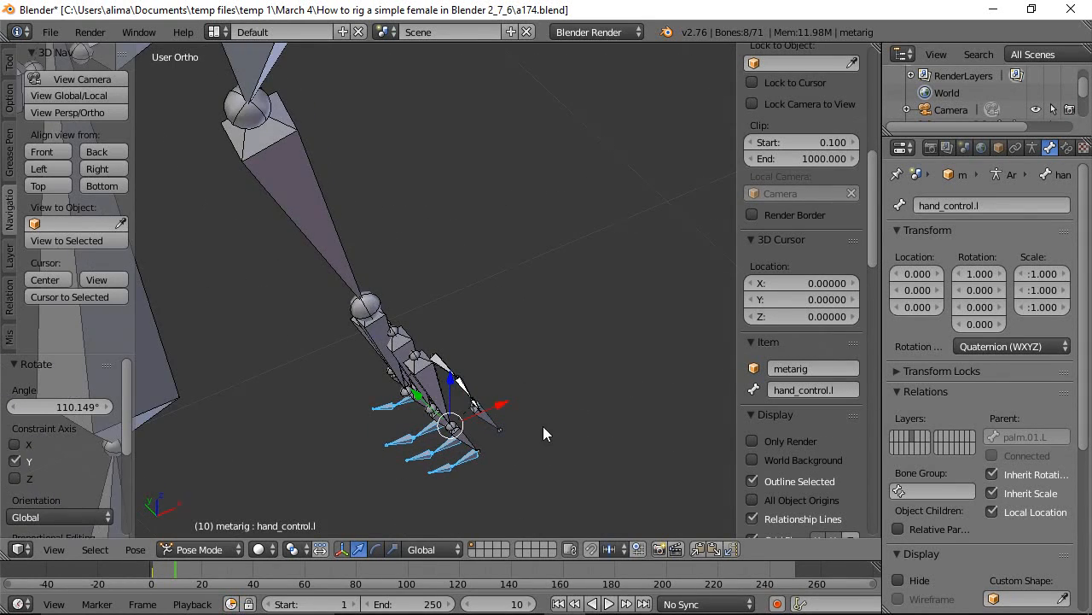
{"action": "key", "text": "a"}
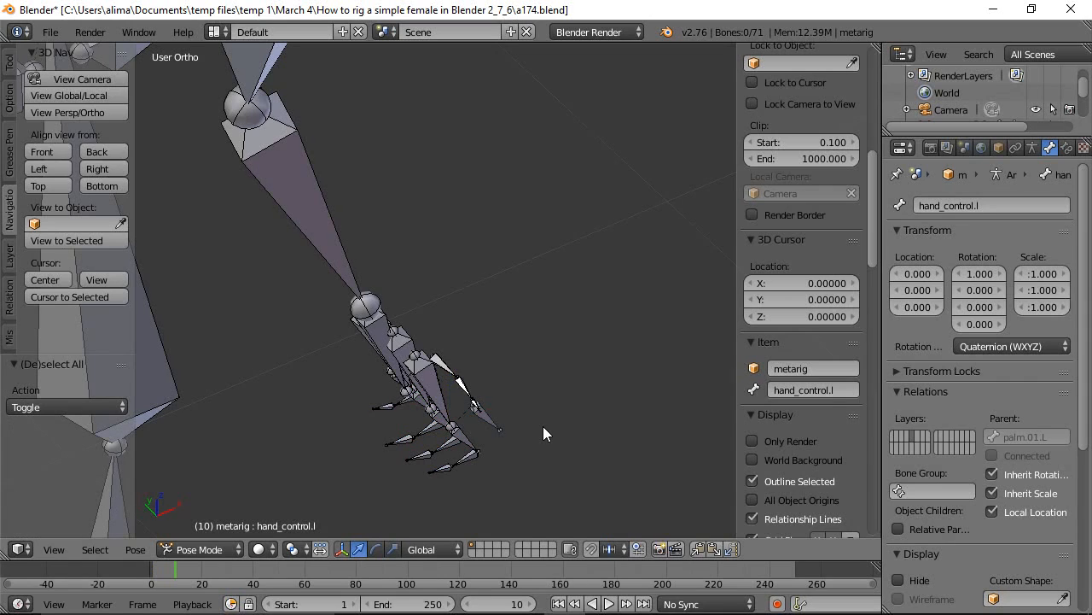
{"action": "left_click_drag", "start_coordinate": [432, 487], "coordinate": [365, 430]}
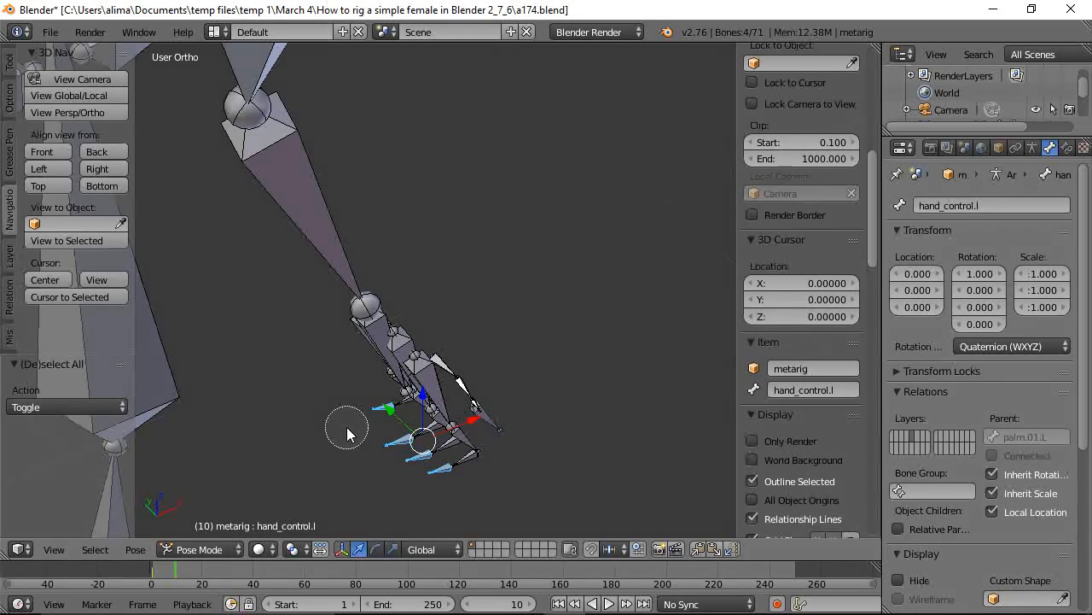
{"action": "right_click", "coordinate": [346, 430]}
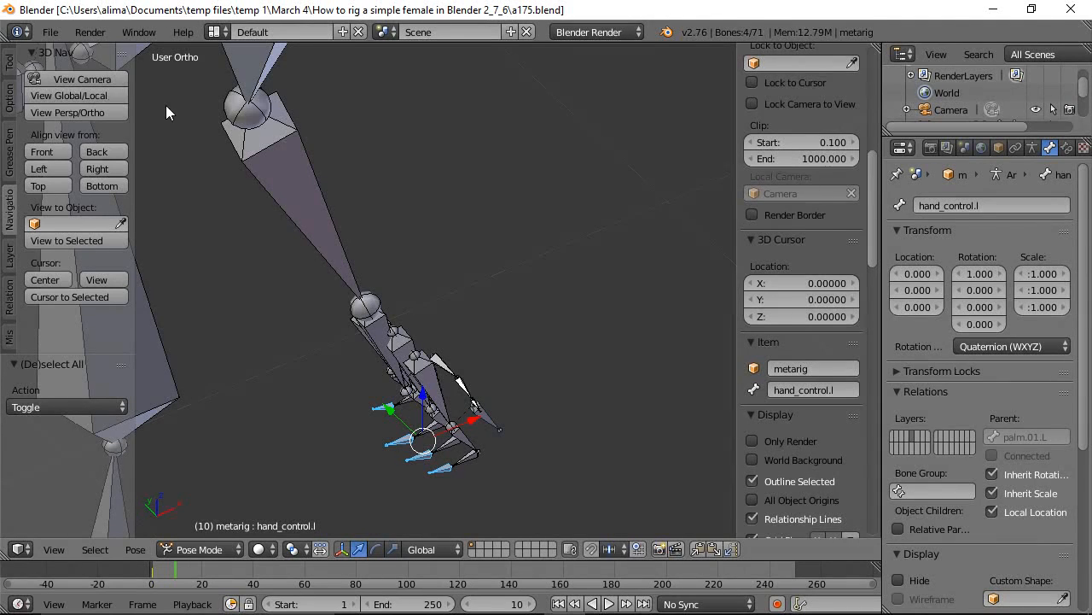
Rotate the four selected fingertip bones about 74° around the global Y axis in front view, and save the file as a176.blend.
{"action": "left_click", "coordinate": [42, 152]}
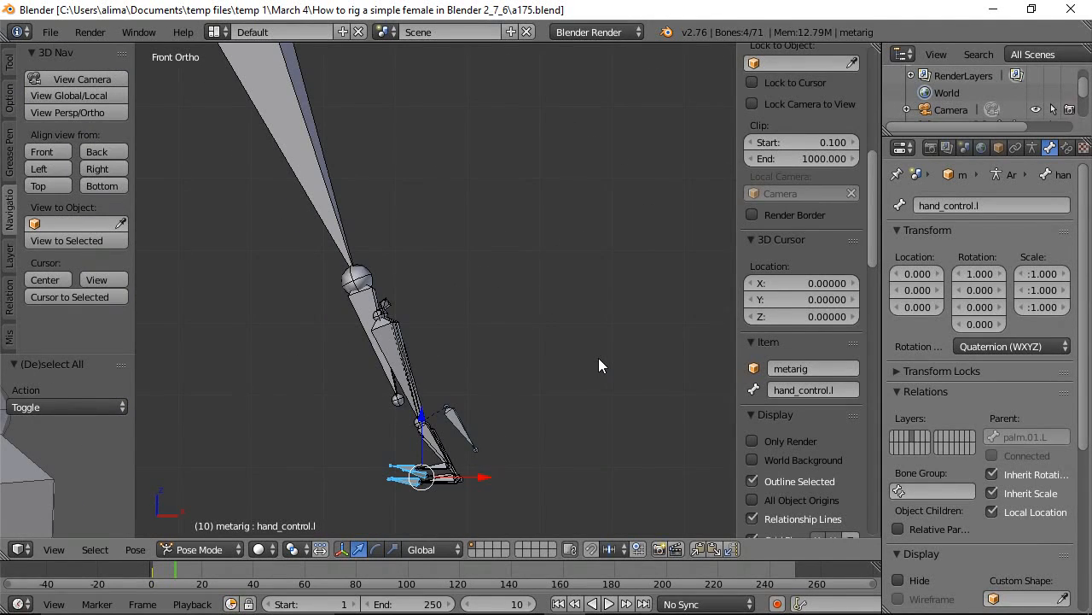
{"action": "key", "text": "r"}
{"action": "key", "text": "y"}
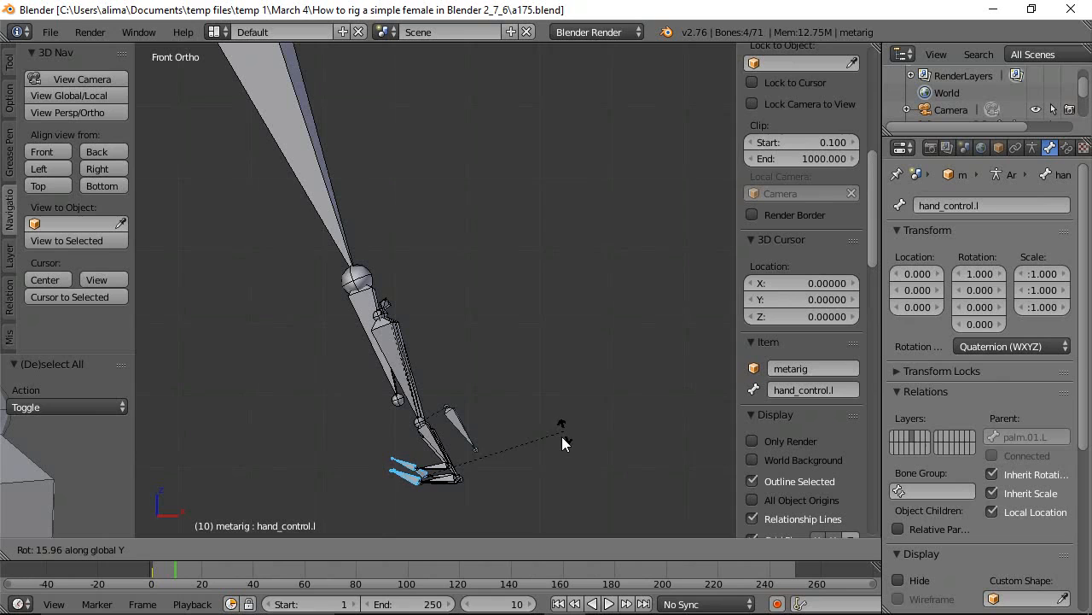
{"action": "left_click", "coordinate": [450, 502]}
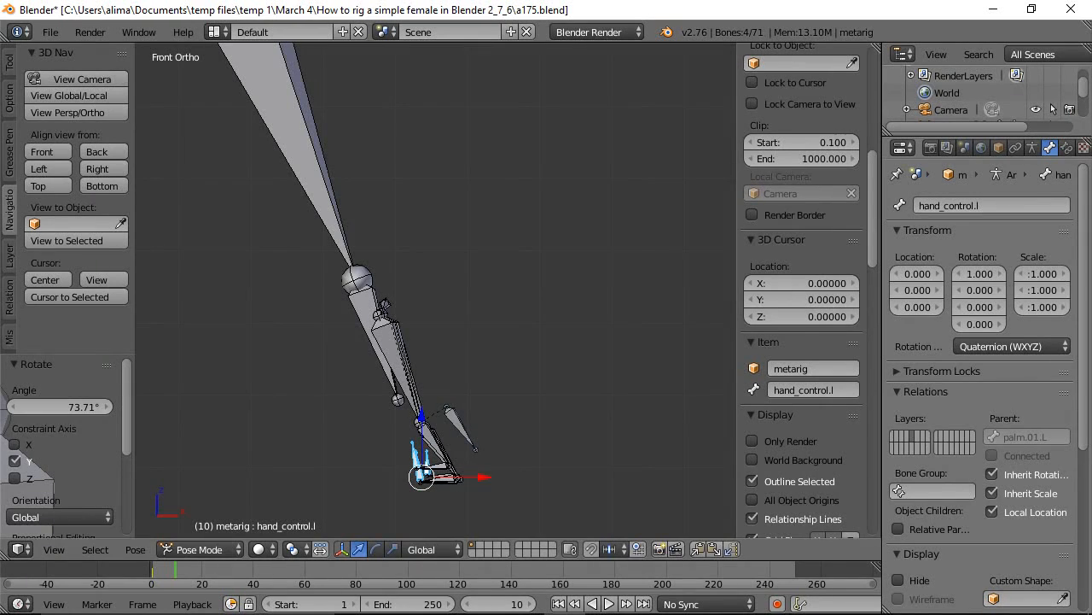
{"action": "key", "text": "ctrl+alt+s"}
Add the middle bones of the four curled fingers to the fingertip selection.
{"action": "middle_click_drag", "start_coordinate": [459, 183], "coordinate": [510, 370]}
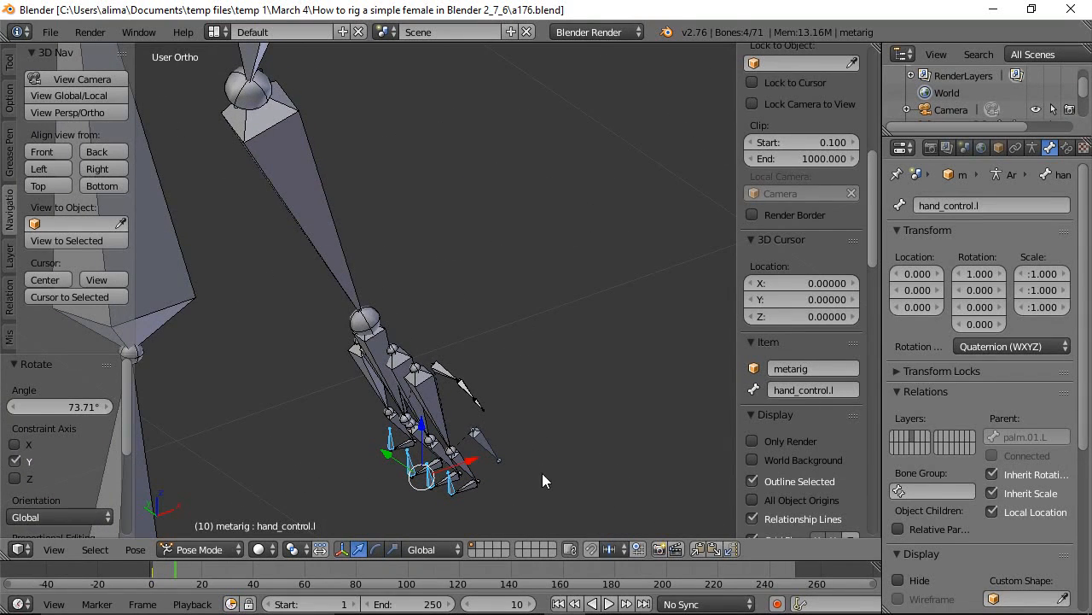
{"action": "key", "text": "c"}
{"action": "left_click", "coordinate": [455, 510]}
{"action": "left_click_drag", "start_coordinate": [454, 512], "coordinate": [395, 478]}
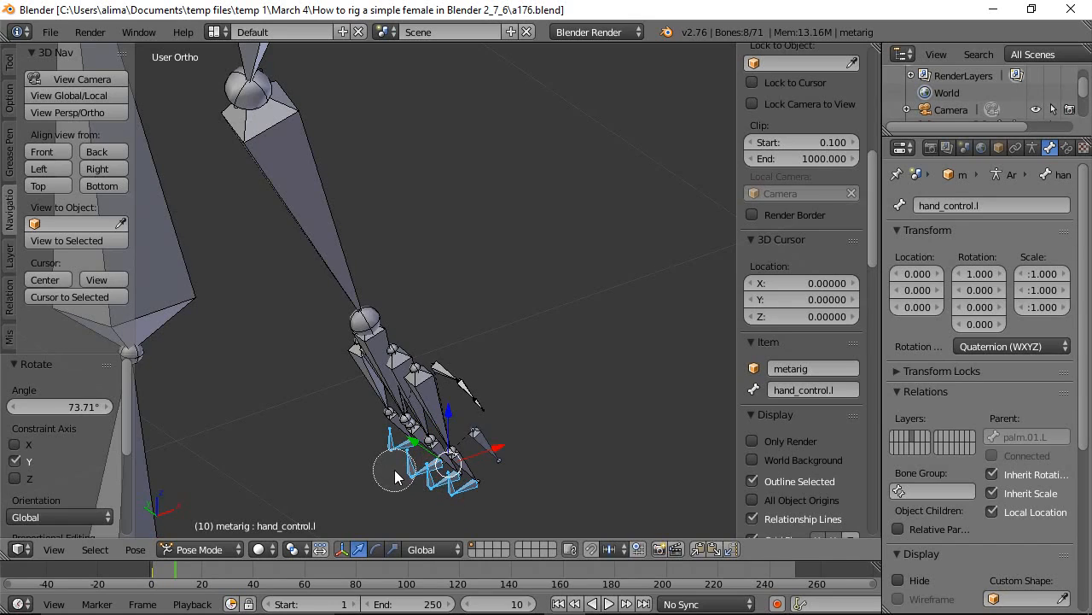
{"action": "right_click", "coordinate": [359, 478]}
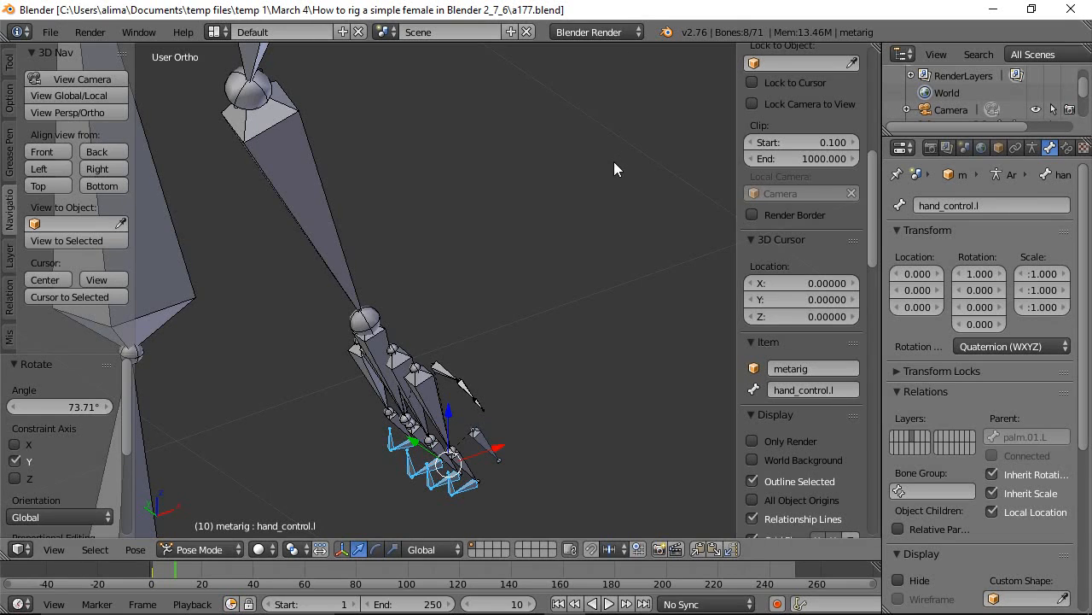
Insert a Rotation keyframe for the eight selected finger bones at frame 10.
{"action": "left_click", "coordinate": [43, 152]}
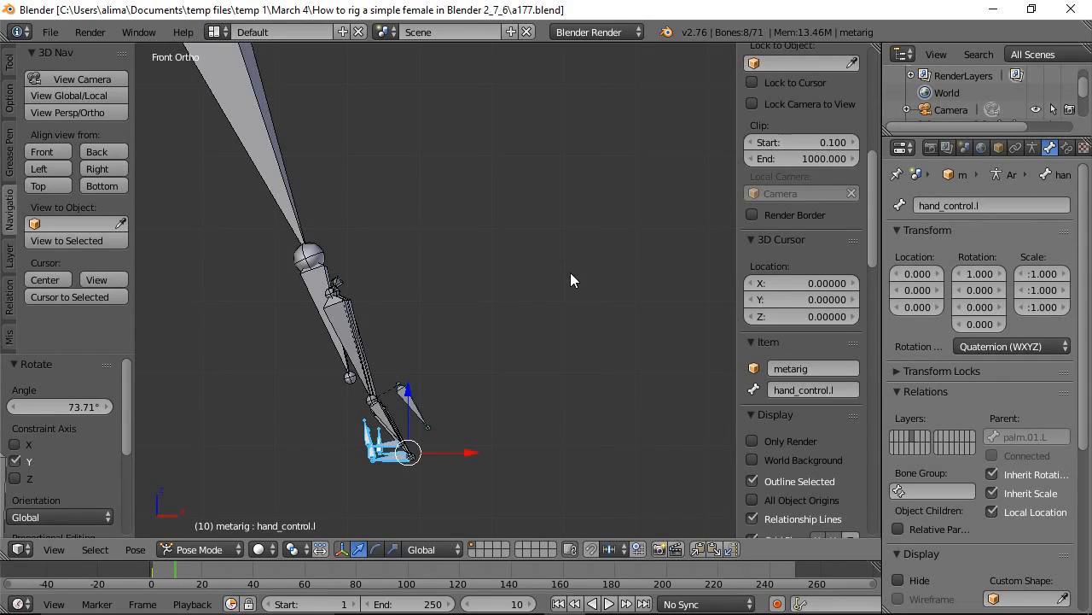
{"action": "key", "text": "i"}
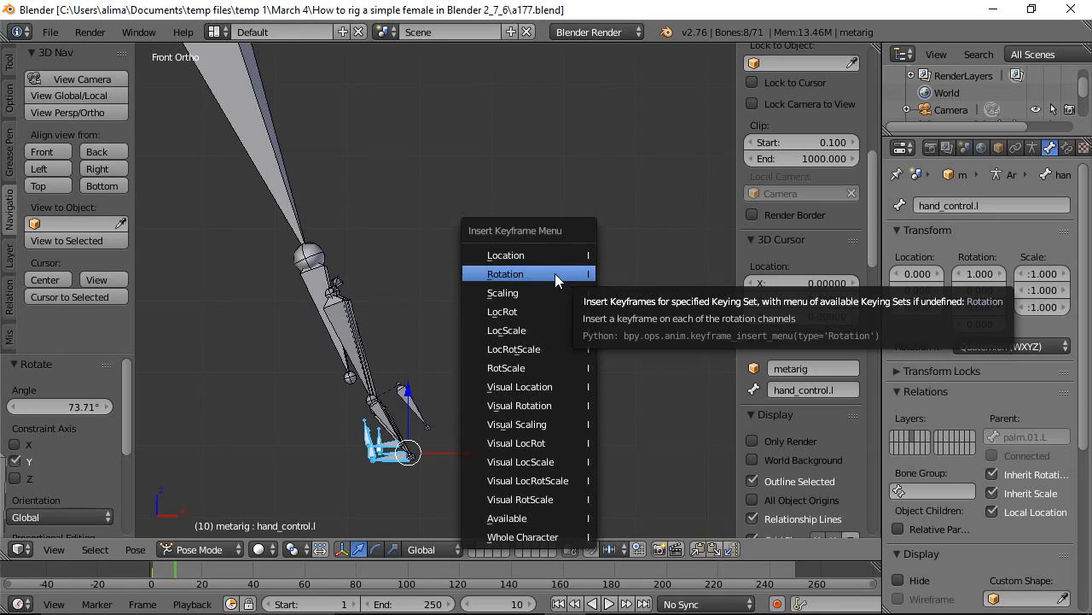
{"action": "left_click", "coordinate": [552, 274]}
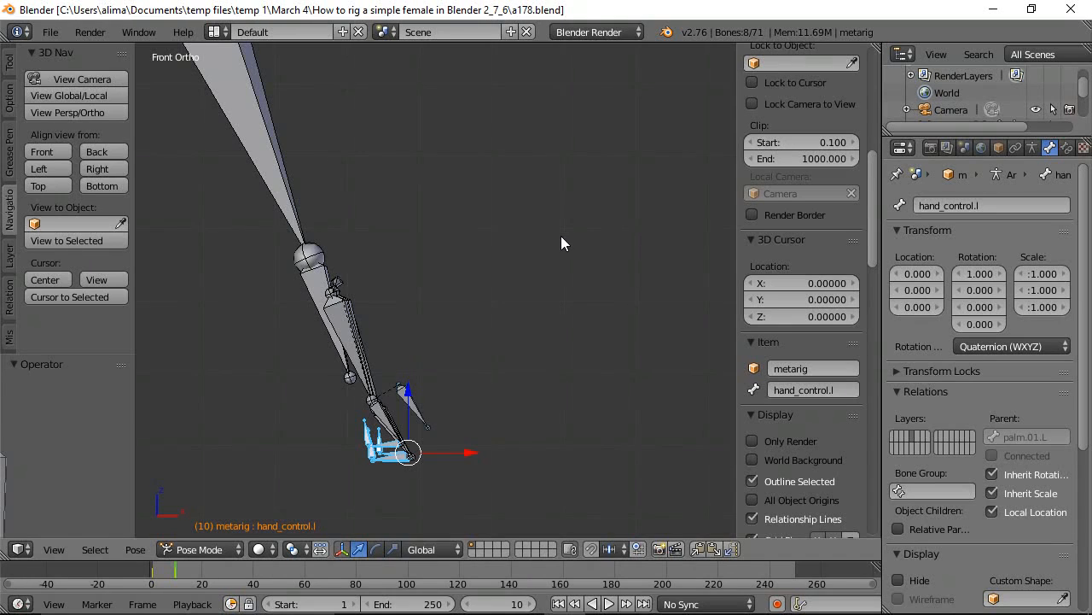
Step the timeline back from frame 10 to frame 1.
{"action": "left_click", "coordinate": [466, 603]}
{"action": "left_click", "coordinate": [467, 602]}
{"action": "left_click", "coordinate": [467, 603]}
{"action": "left_click", "coordinate": [467, 603]}
{"action": "left_click", "coordinate": [467, 603]}
{"action": "left_click", "coordinate": [467, 603]}
{"action": "left_click", "coordinate": [467, 603]}
{"action": "left_click", "coordinate": [467, 603]}
{"action": "left_click", "coordinate": [467, 603]}
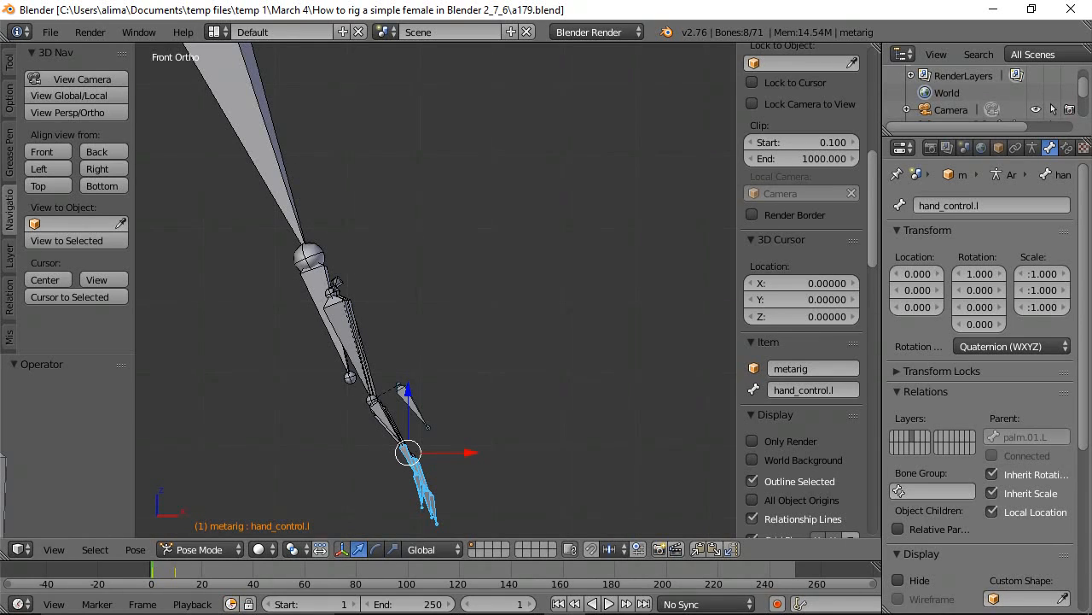
Split the 3D view to open a Dope Sheet beside it, and fit all the finger keyframes in view.
{"action": "left_click_drag", "start_coordinate": [3, 555], "coordinate": [366, 579]}
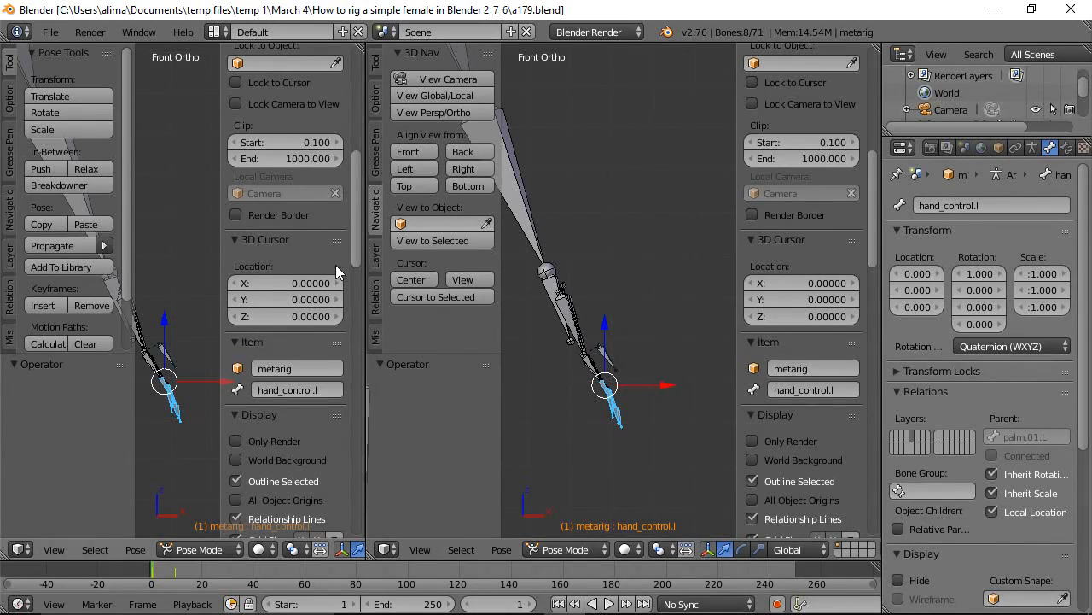
{"action": "left_click", "coordinate": [25, 551]}
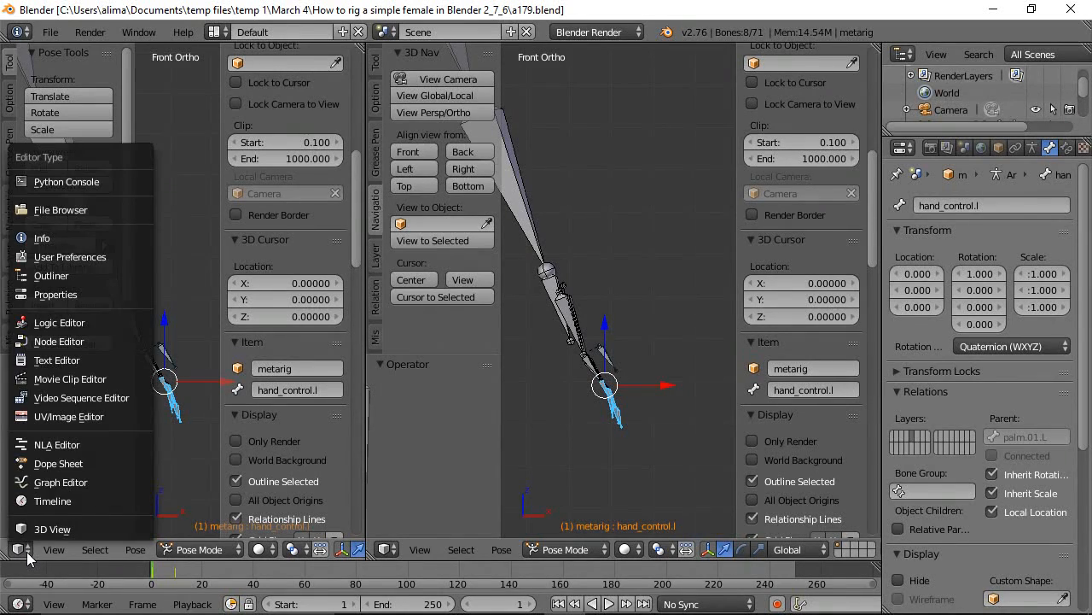
{"action": "left_click", "coordinate": [58, 462]}
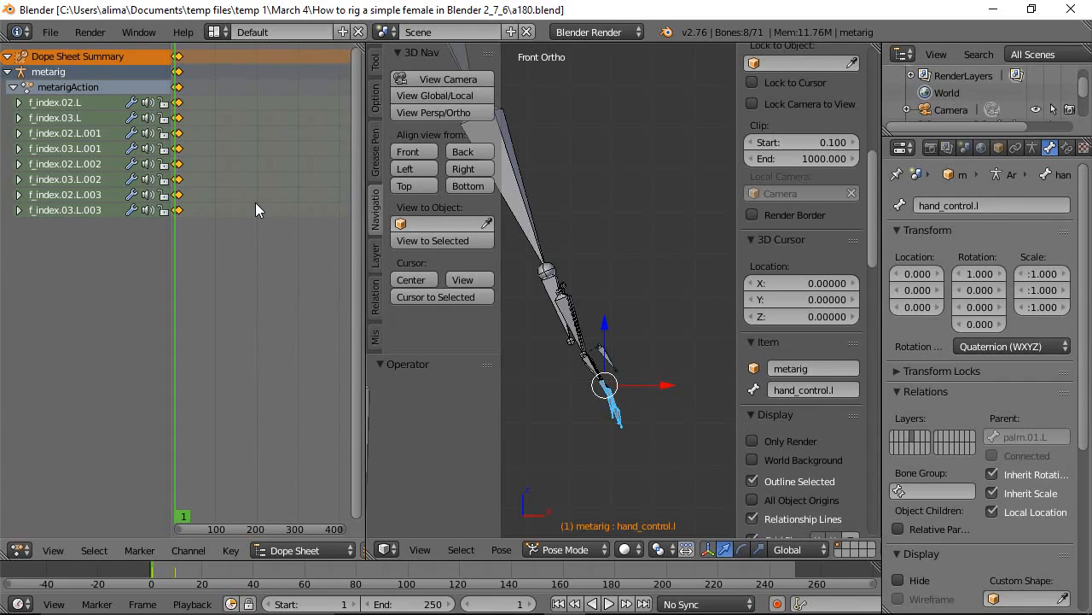
{"action": "key", "text": "Home"}
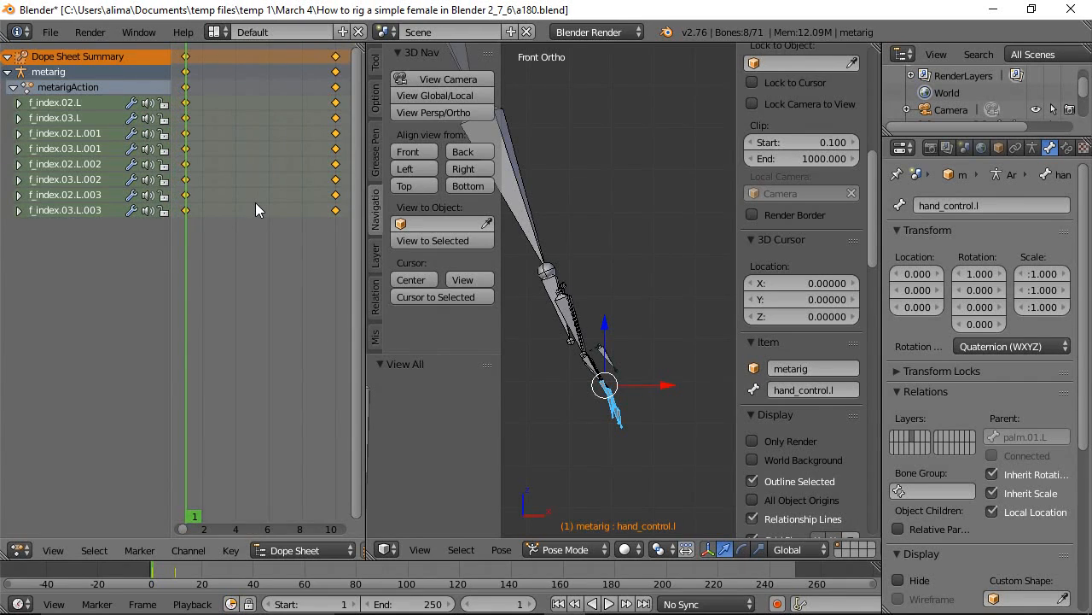
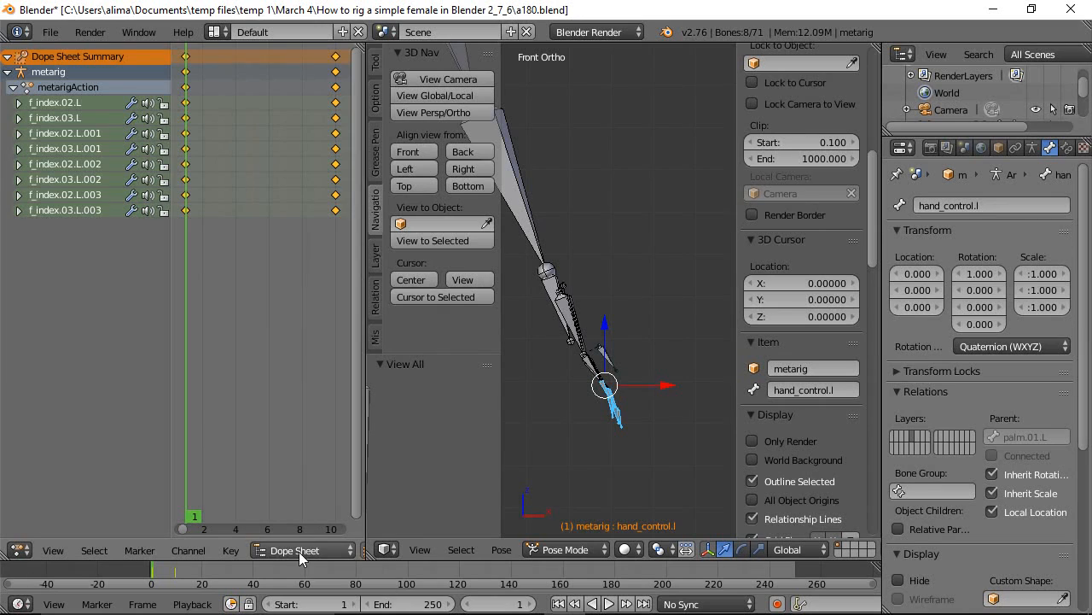
Switch the Dope Sheet to the Action Editor and rename the metarigAction action finger_bend.
{"action": "left_click", "coordinate": [351, 549]}
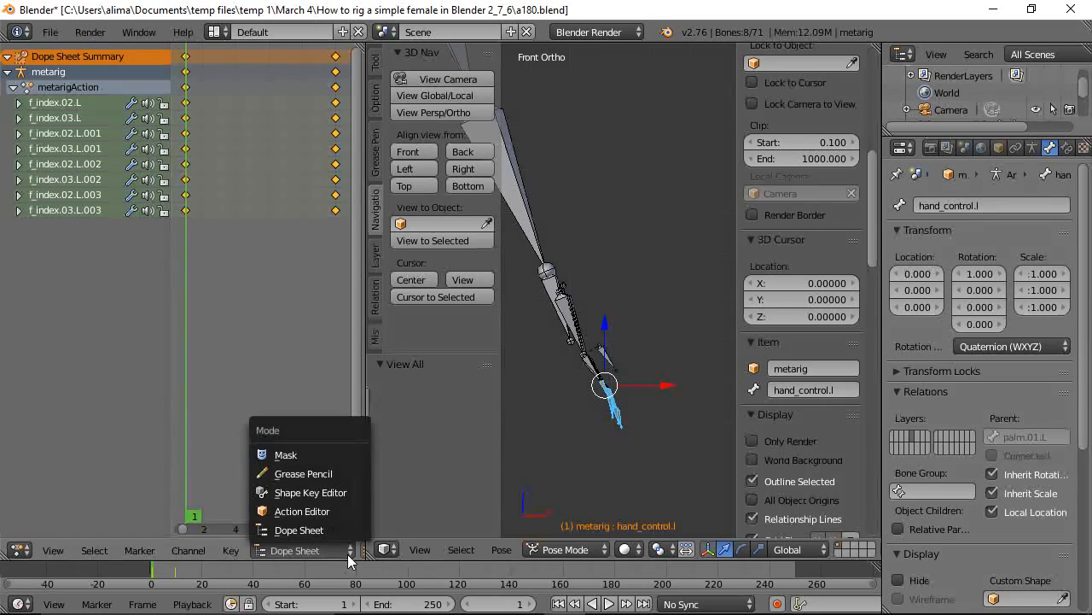
{"action": "left_click", "coordinate": [302, 511]}
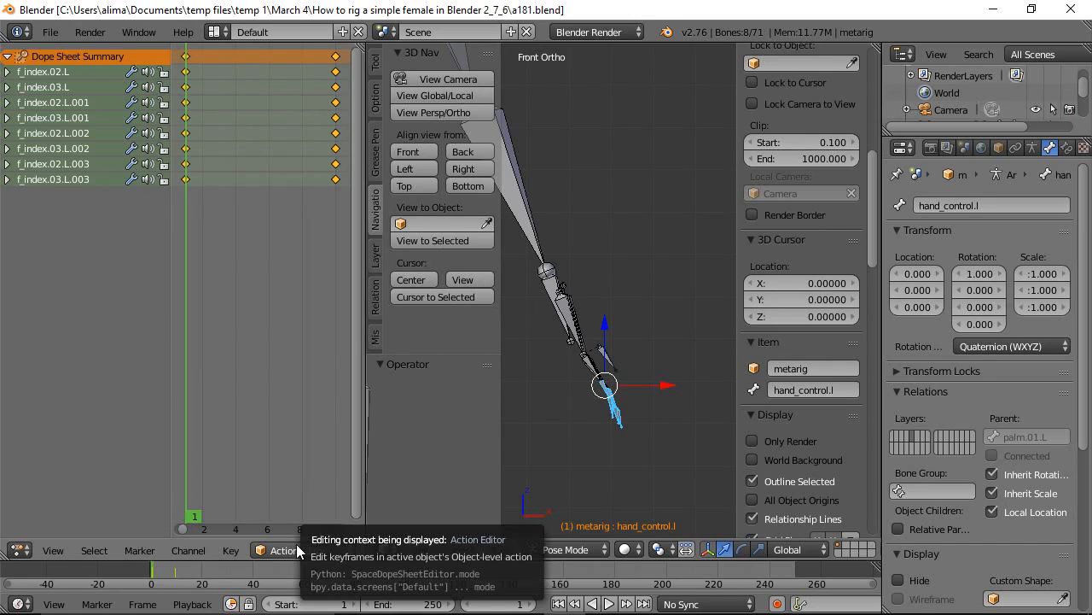
{"action": "scroll", "coordinate": [290, 550], "scroll_direction": "down", "scroll_amount": 5}
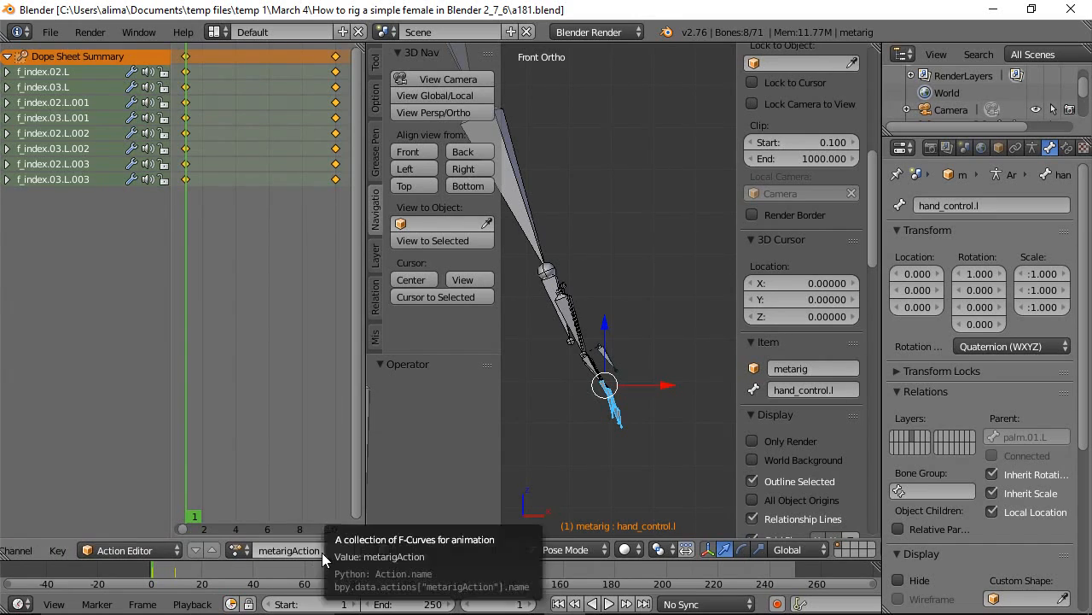
{"action": "left_click", "coordinate": [285, 551]}
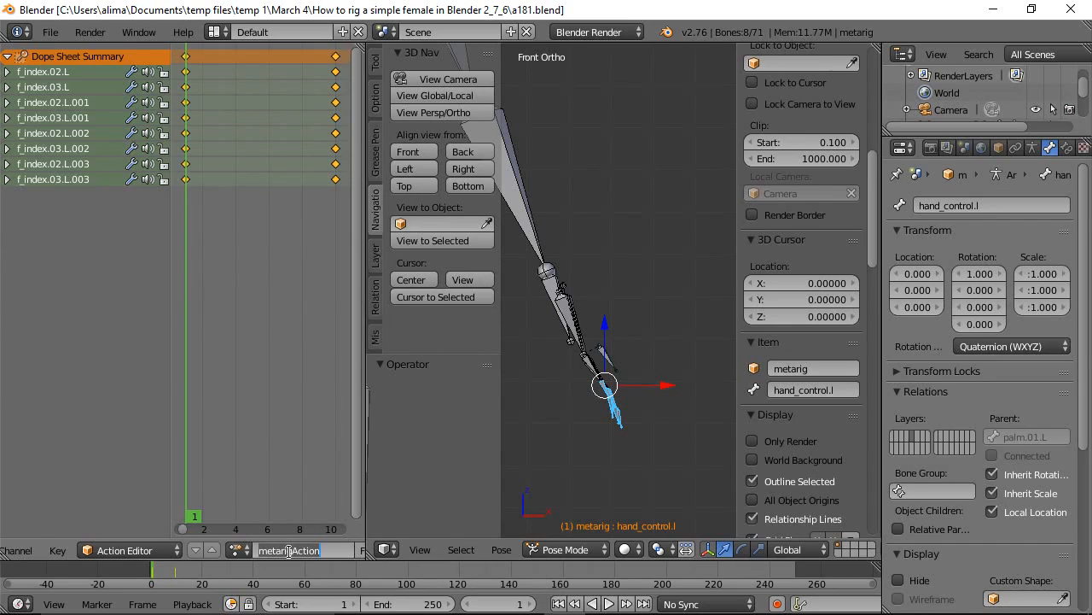
{"action": "type", "text": "ger"}
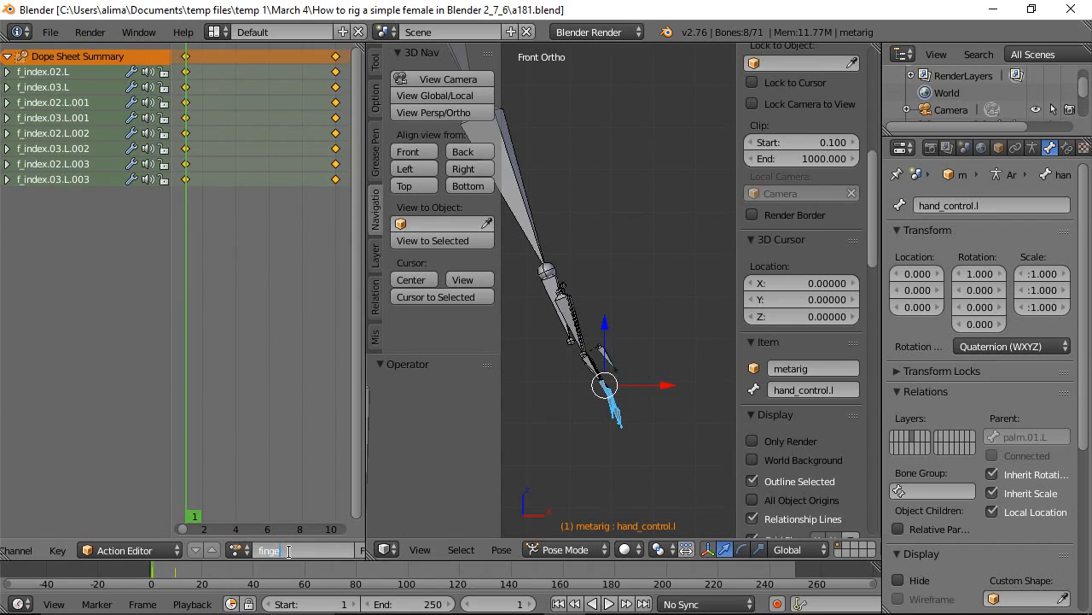
{"action": "type", "text": "_bend"}
{"action": "key", "text": "Return"}
Give the finger_bend action a fake user, unlink it from the metarig and close the Action Editor area.
{"action": "middle_click_drag", "start_coordinate": [285, 547], "coordinate": [181, 546]}
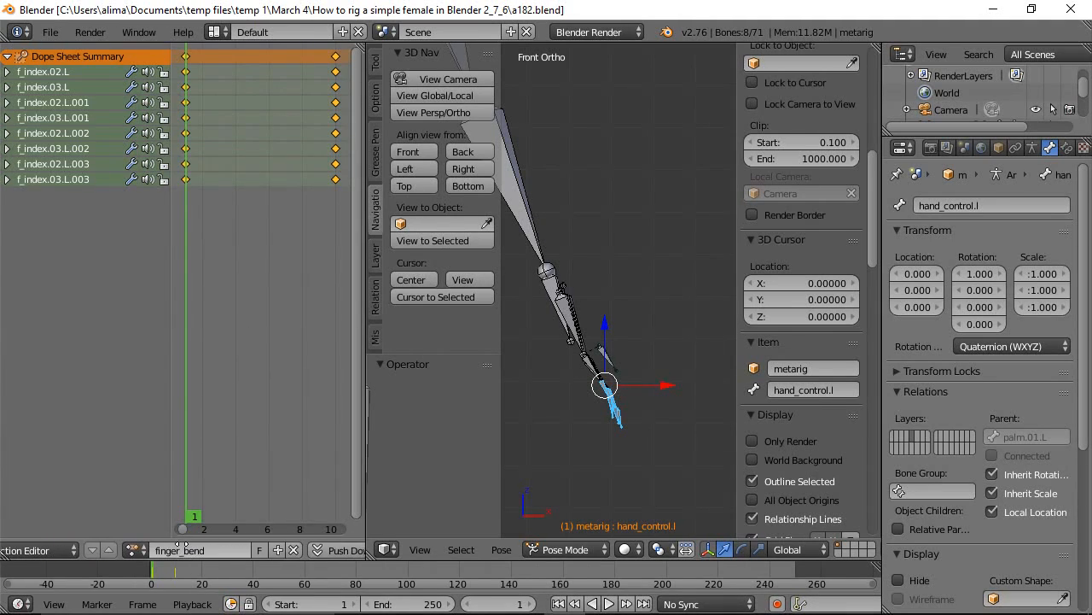
{"action": "left_click", "coordinate": [258, 550]}
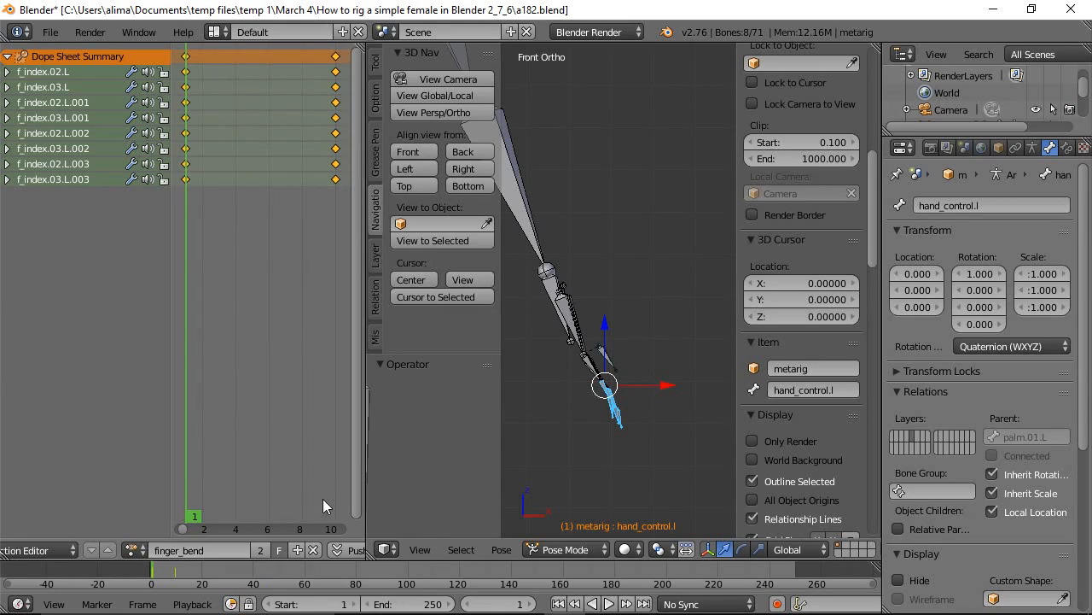
{"action": "left_click", "coordinate": [313, 550]}
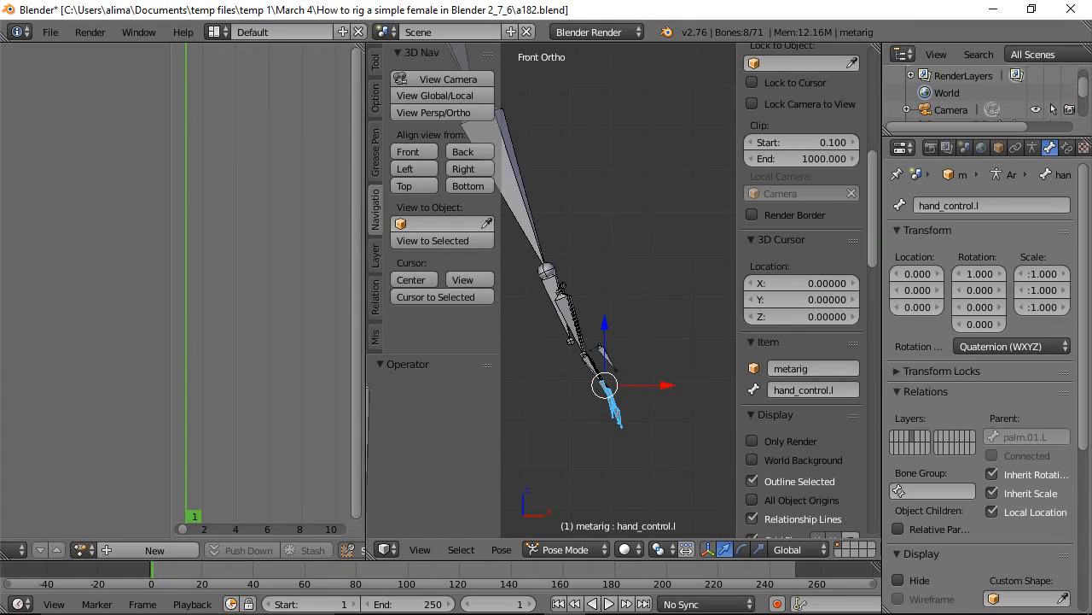
{"action": "left_click_drag", "start_coordinate": [369, 555], "coordinate": [320, 551]}
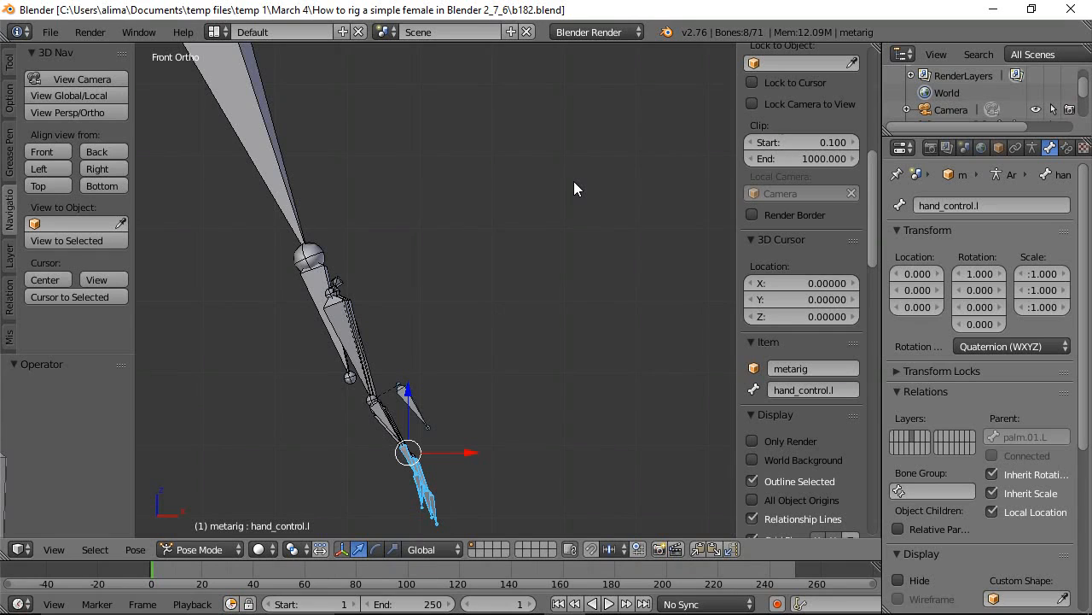
Add an Action constraint to bone f_index.02.L targeting the hand_control.l bone, and save the file as b185.blend.
{"action": "key", "text": "a"}
{"action": "middle_click_drag", "start_coordinate": [586, 179], "coordinate": [515, 243]}
{"action": "right_click", "coordinate": [379, 418]}
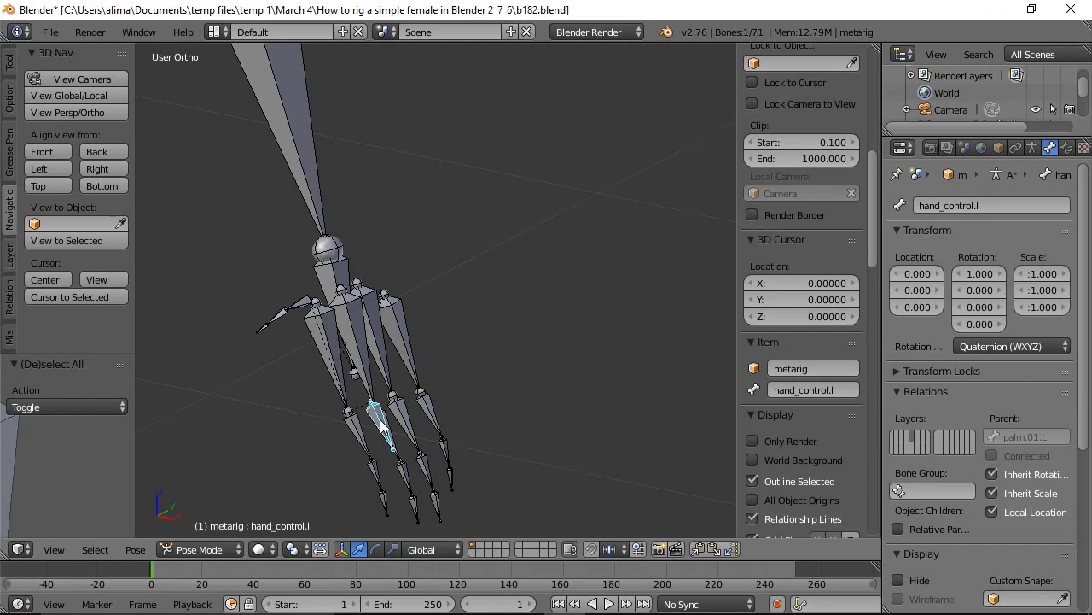
{"action": "right_click", "coordinate": [376, 474], "text": "shift"}
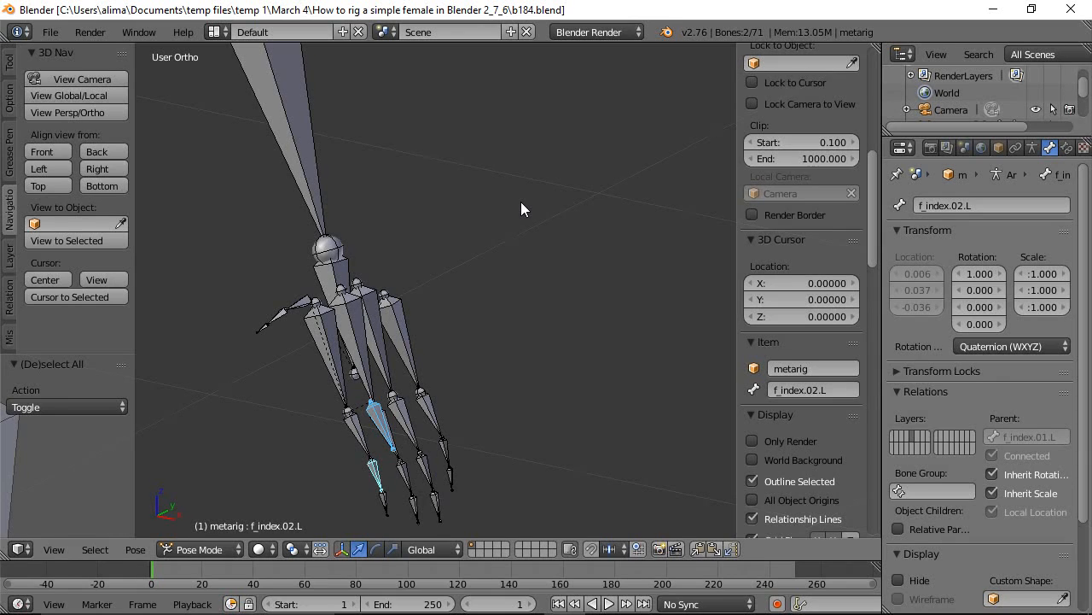
{"action": "key", "text": "shift+ctrl+c"}
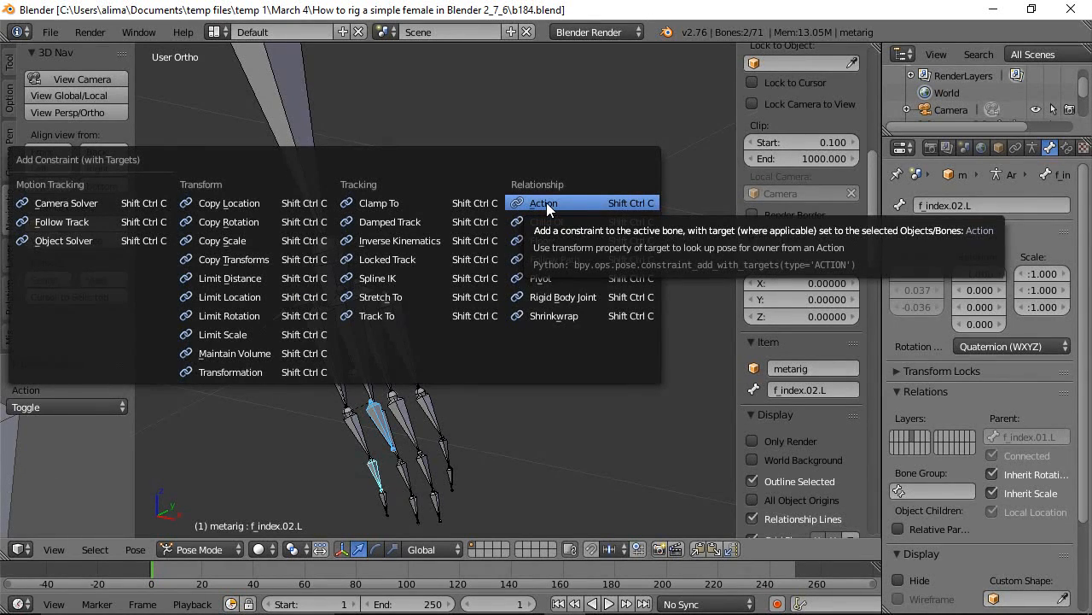
{"action": "left_click", "coordinate": [546, 202]}
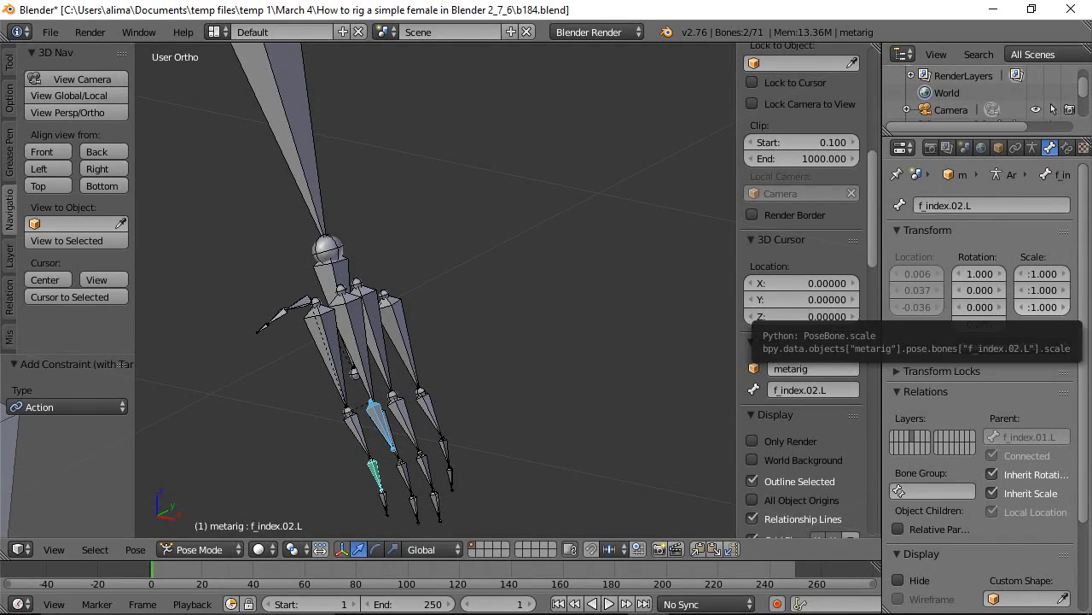
{"action": "key", "text": "ctrl+alt+s"}
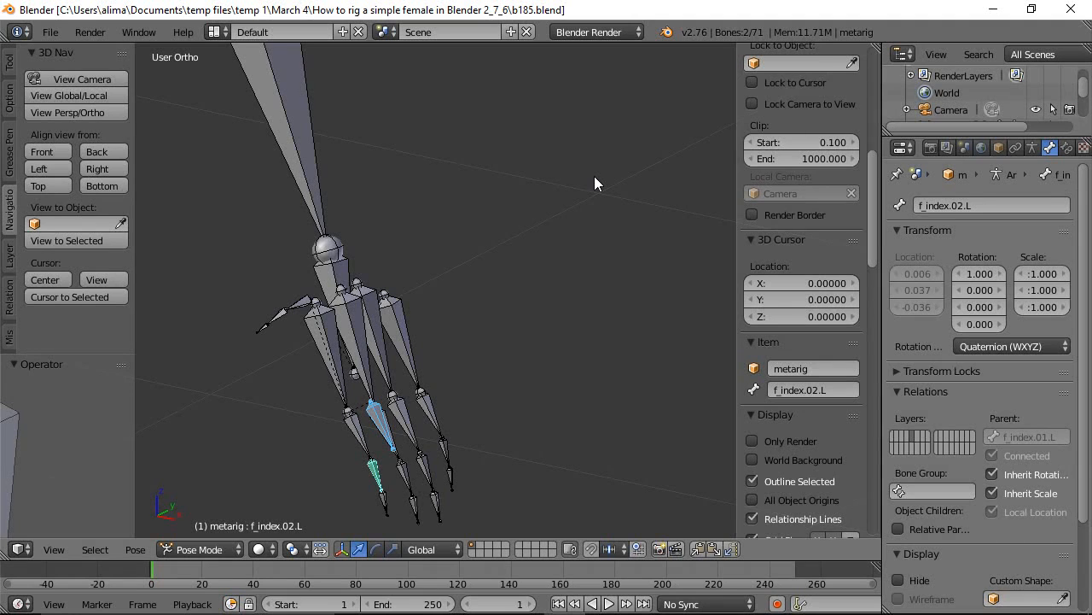
Set the f_index.02.L Action constraint to use the finger_bend action, driven by the target's Y Scale in Local Space.
{"action": "left_click", "coordinate": [1066, 148]}
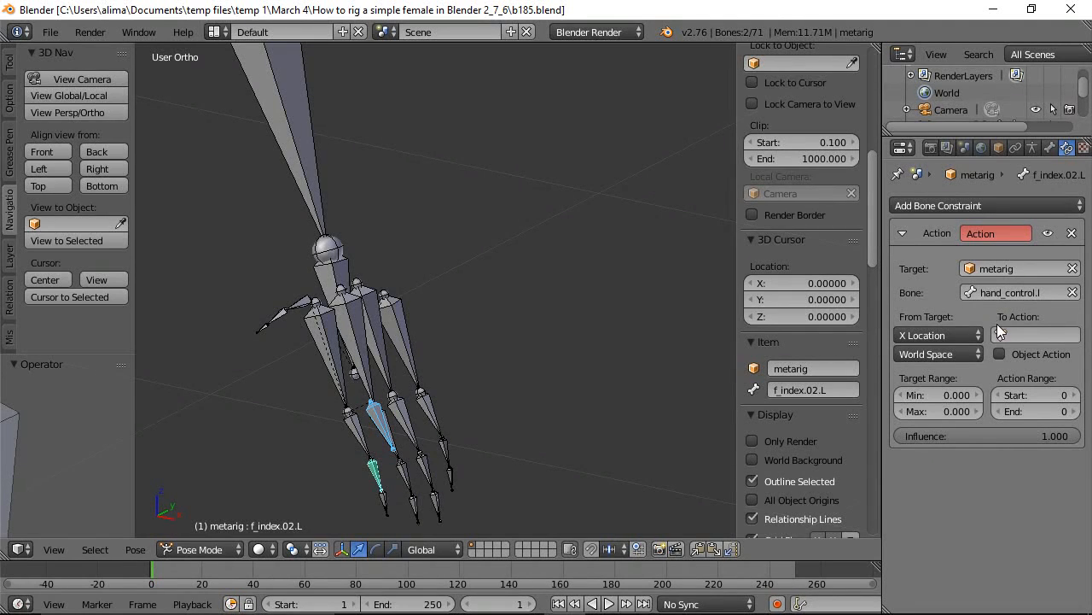
{"action": "left_click", "coordinate": [1024, 334]}
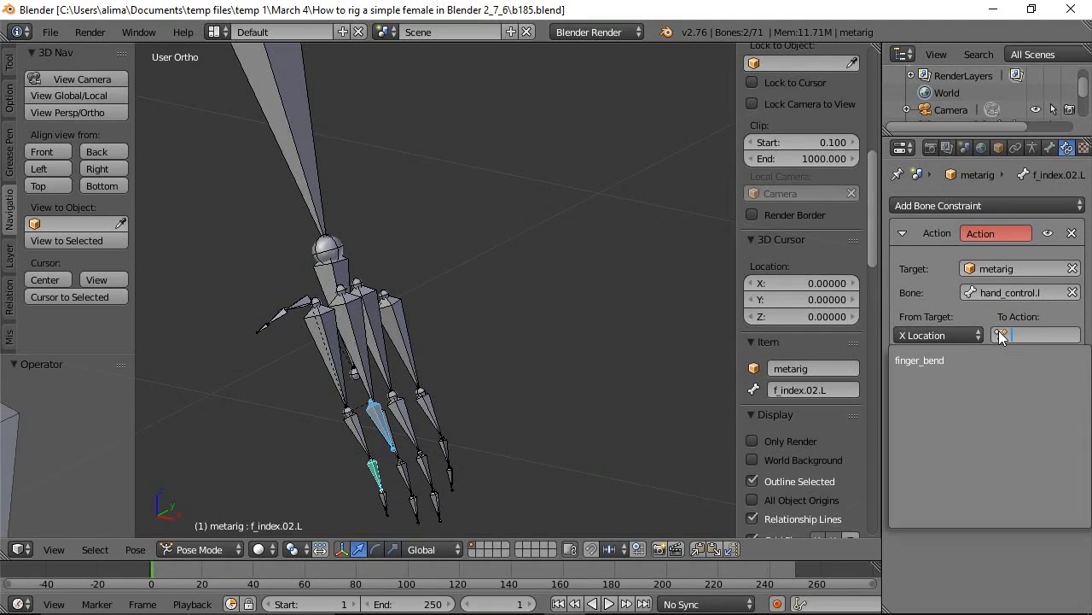
{"action": "left_click", "coordinate": [920, 359]}
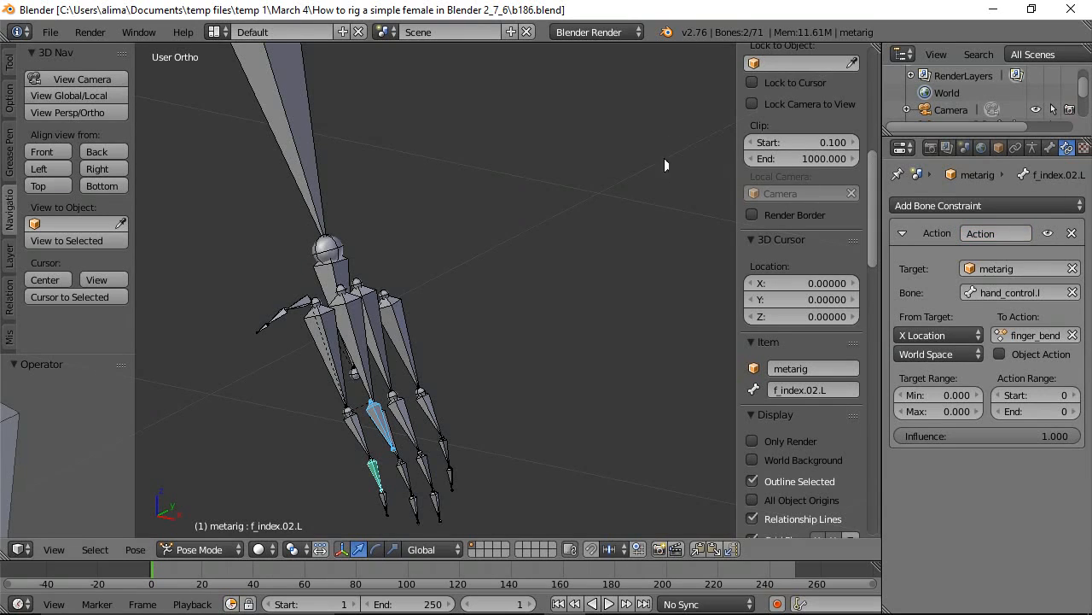
{"action": "left_click", "coordinate": [978, 342]}
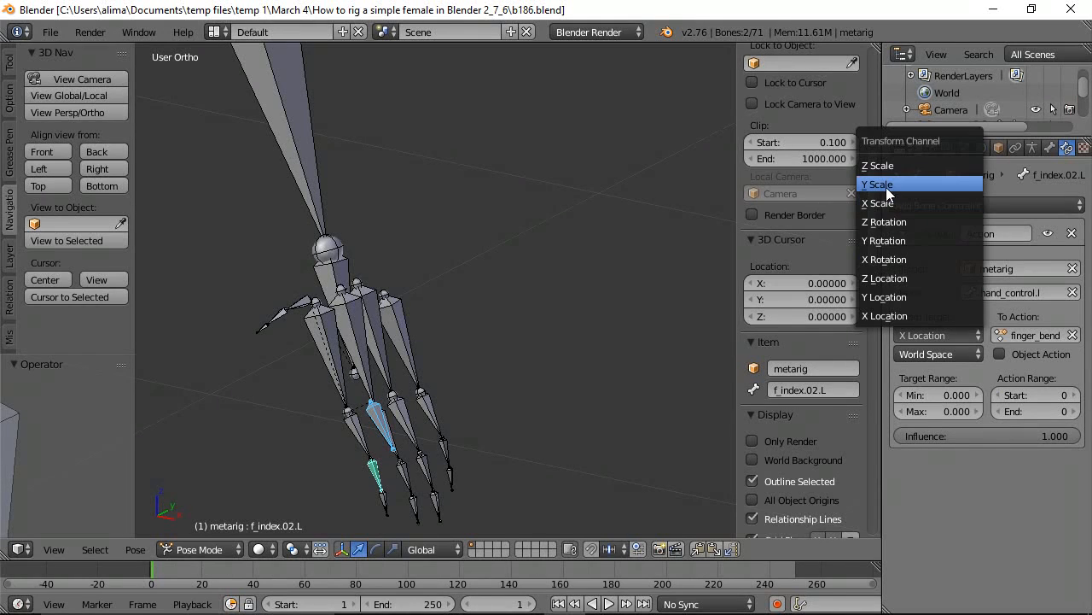
{"action": "left_click", "coordinate": [886, 185]}
{"action": "left_click", "coordinate": [979, 354]}
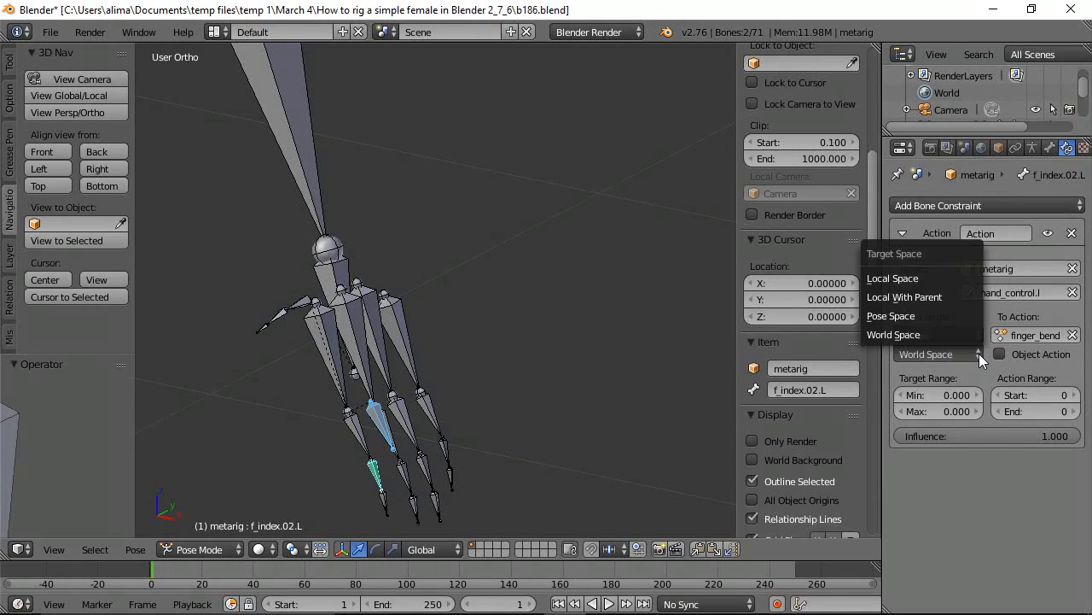
{"action": "left_click", "coordinate": [895, 277]}
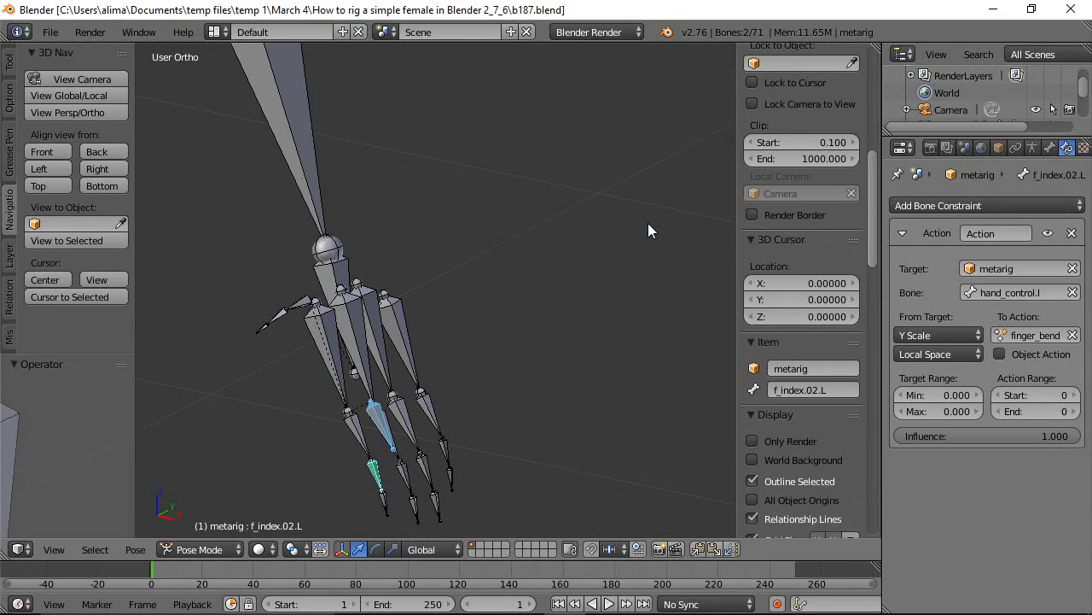
Set the Action Range of the f_index.02.L Action constraint to start at 1 and end at 10.
{"action": "left_click", "coordinate": [1058, 394]}
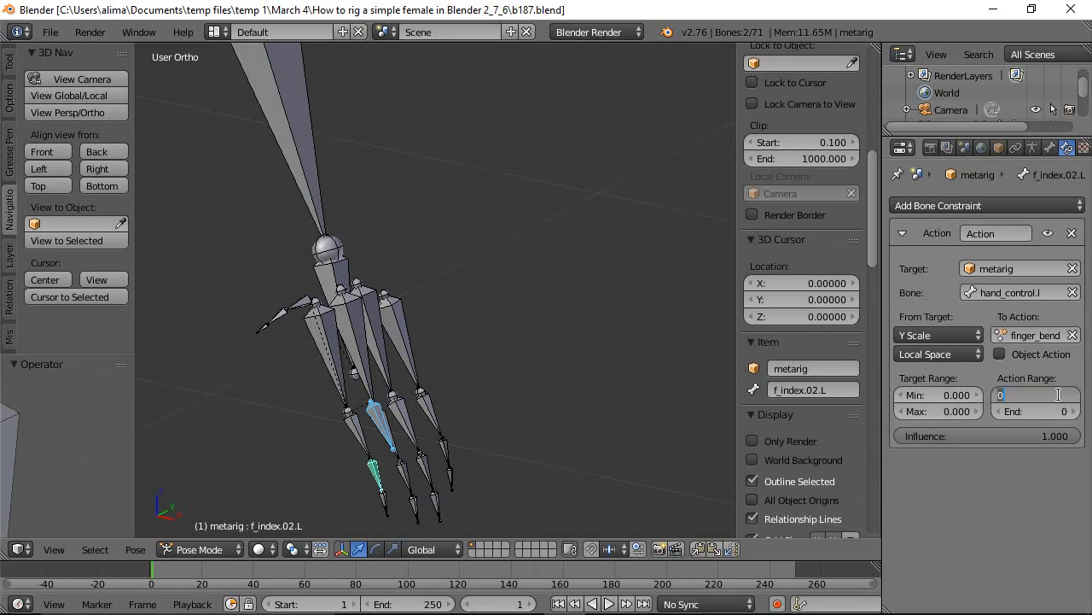
{"action": "type", "text": "1"}
{"action": "key", "text": "Return"}
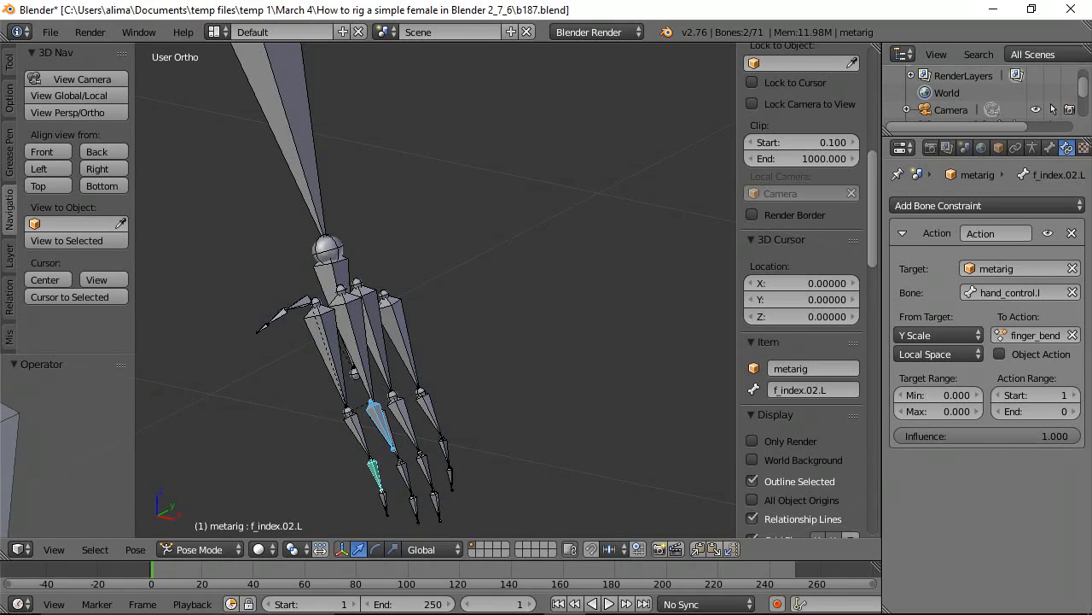
{"action": "left_click", "coordinate": [1035, 408]}
{"action": "type", "text": "10"}
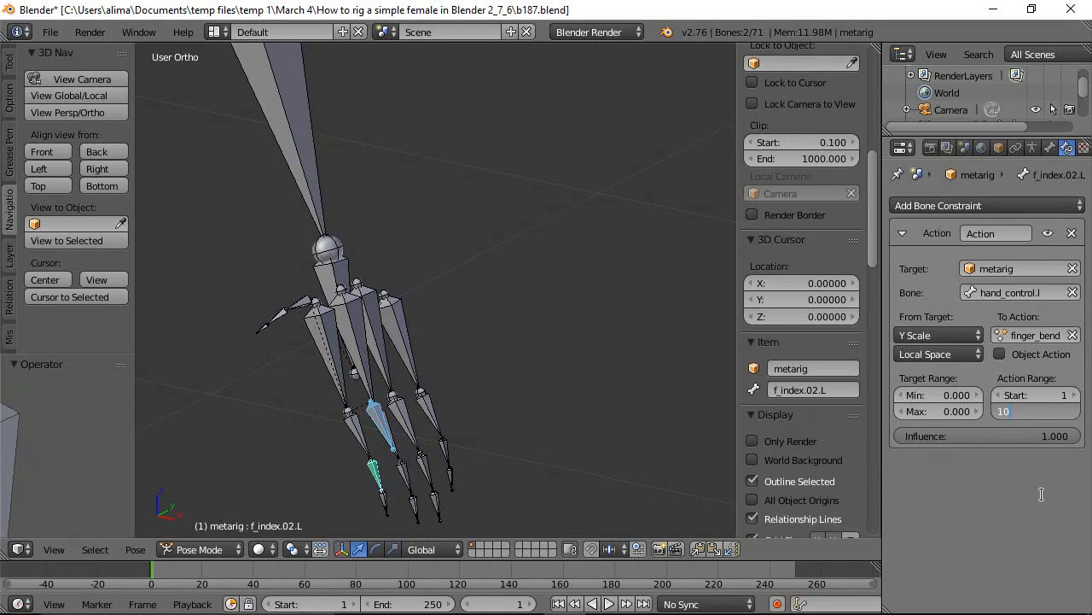
{"action": "key", "text": "Return"}
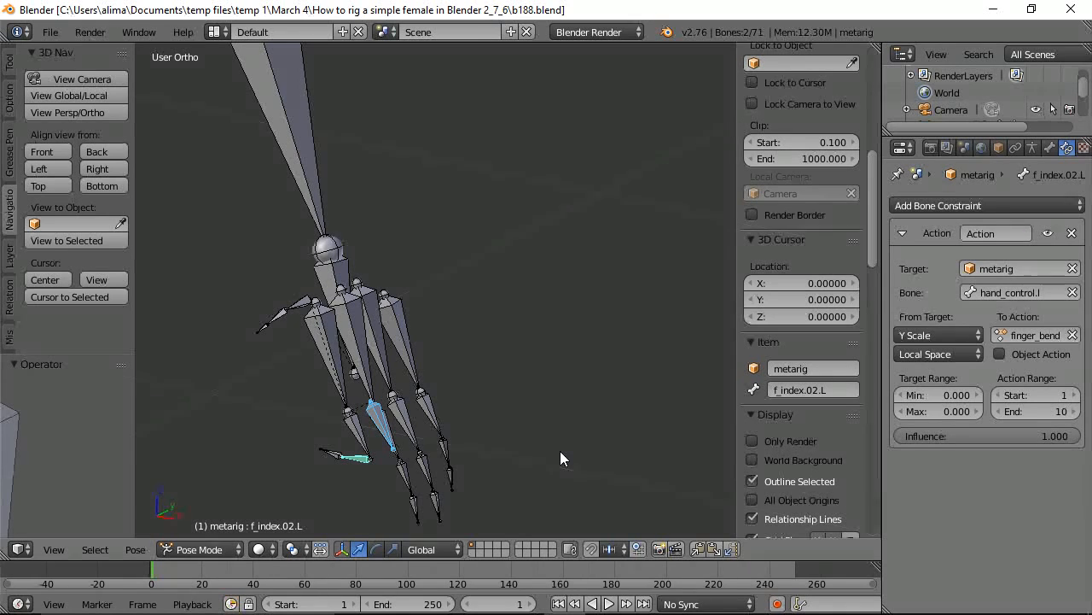
Set the constraint's Target Range to a minimum of 1 and a maximum of 0.5, and save the file as b189.blend.
{"action": "left_click", "coordinate": [947, 392]}
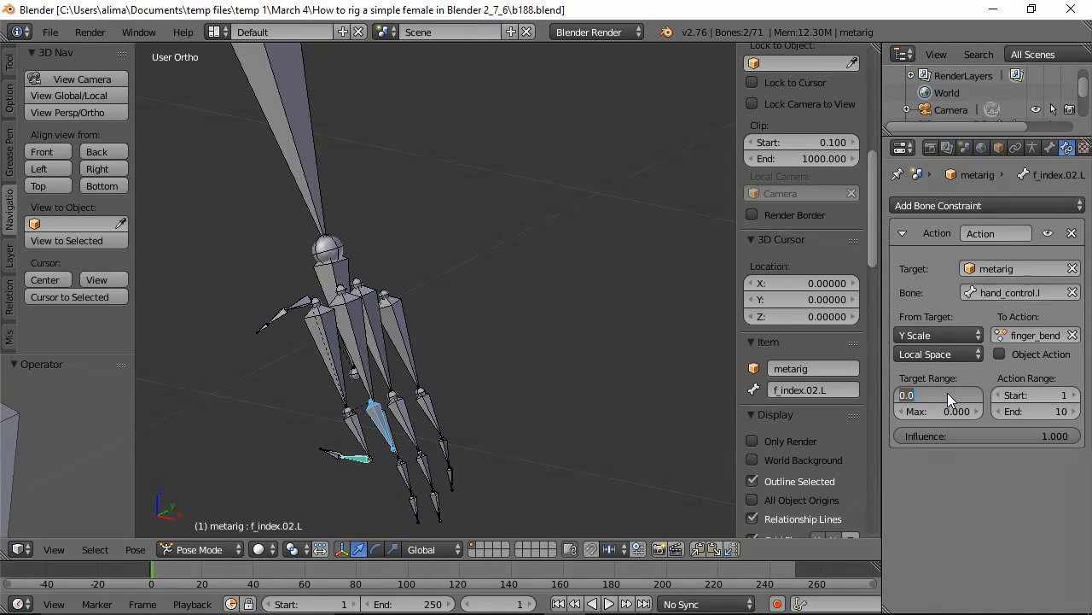
{"action": "type", "text": "1"}
{"action": "key", "text": "Return"}
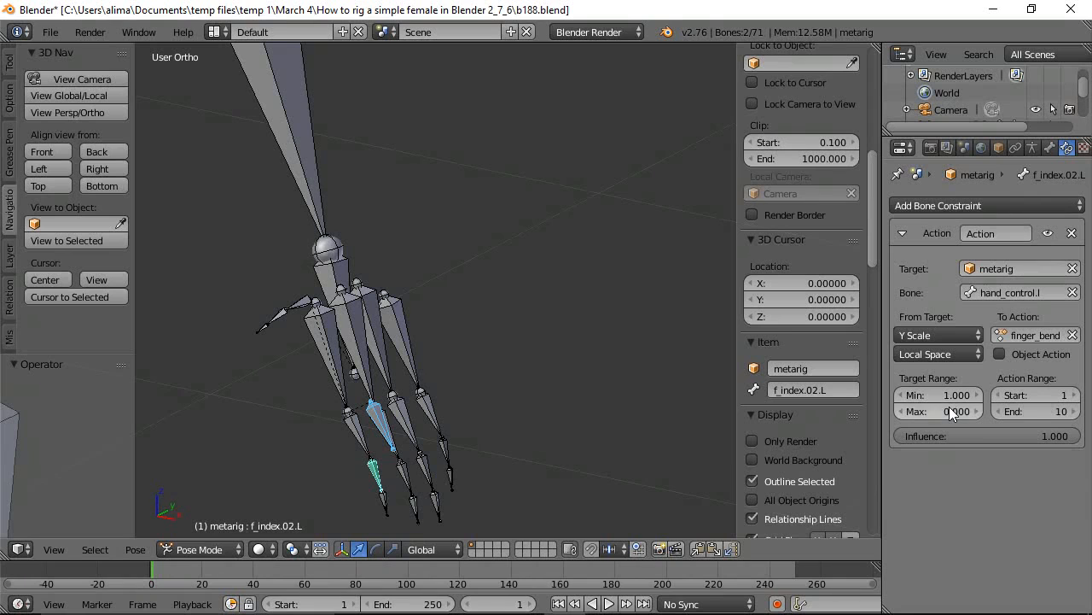
{"action": "left_click", "coordinate": [944, 410]}
{"action": "type", "text": ".5"}
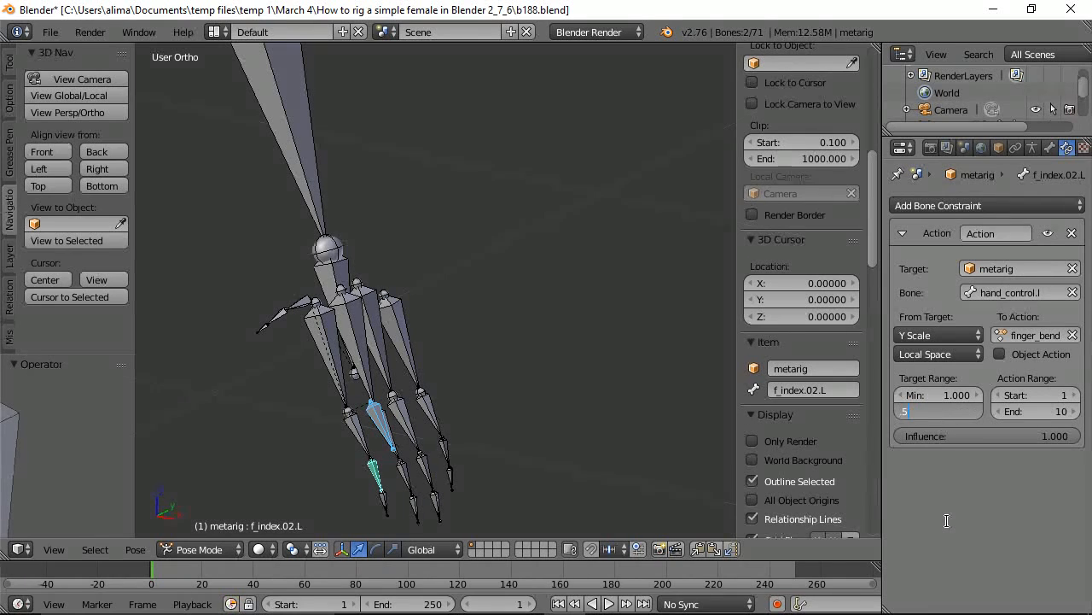
{"action": "key", "text": "Return"}
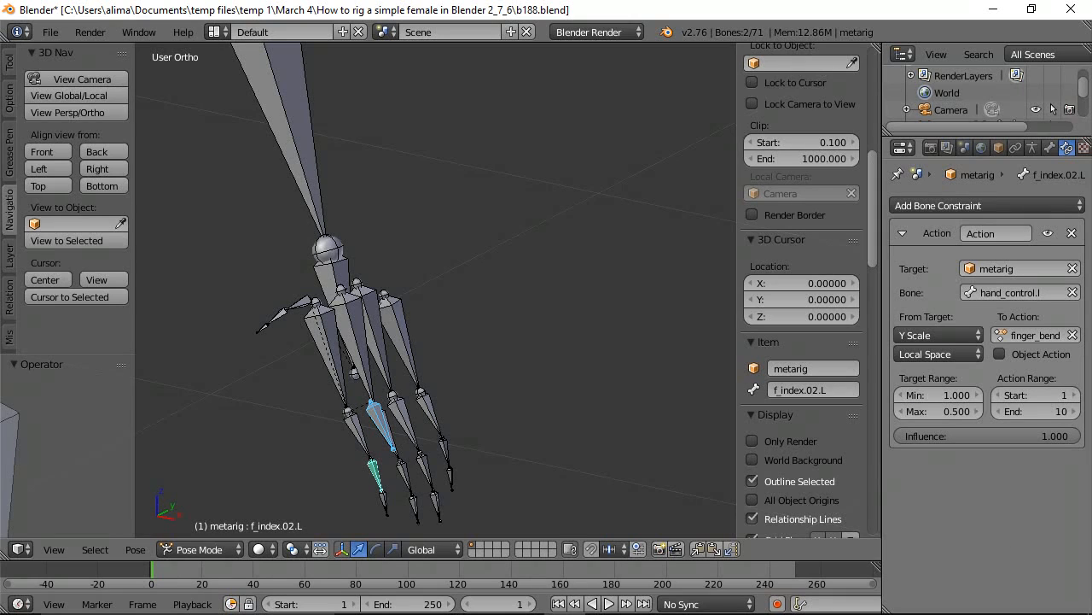
{"action": "key", "text": "ctrl+alt+s"}
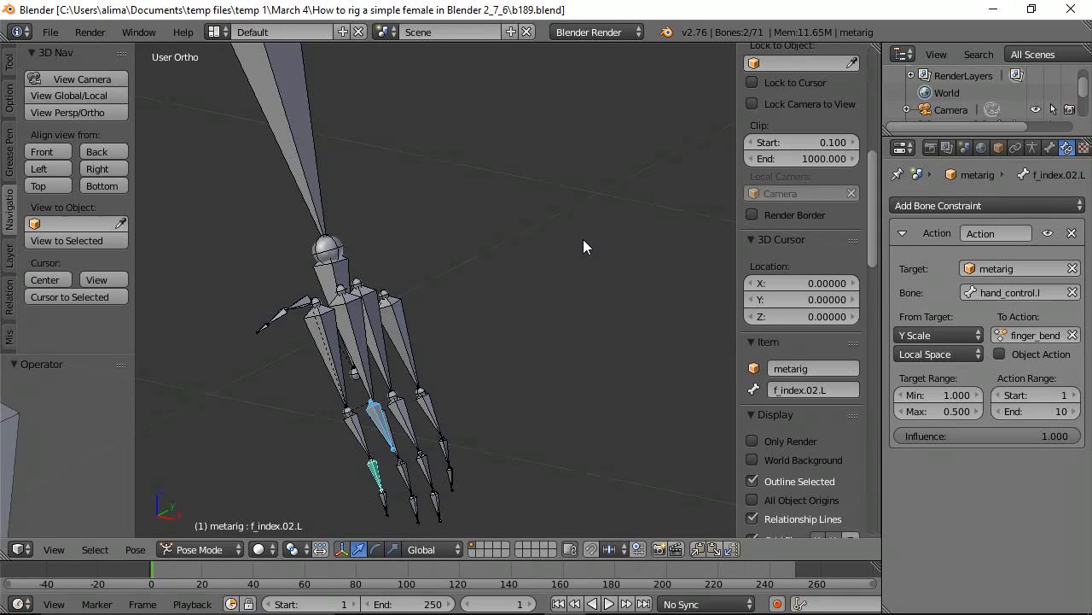
Select only the hand_control.l bone and scale it down temporarily to test the index finger's bend, cancelling the scale.
{"action": "key", "text": "a"}
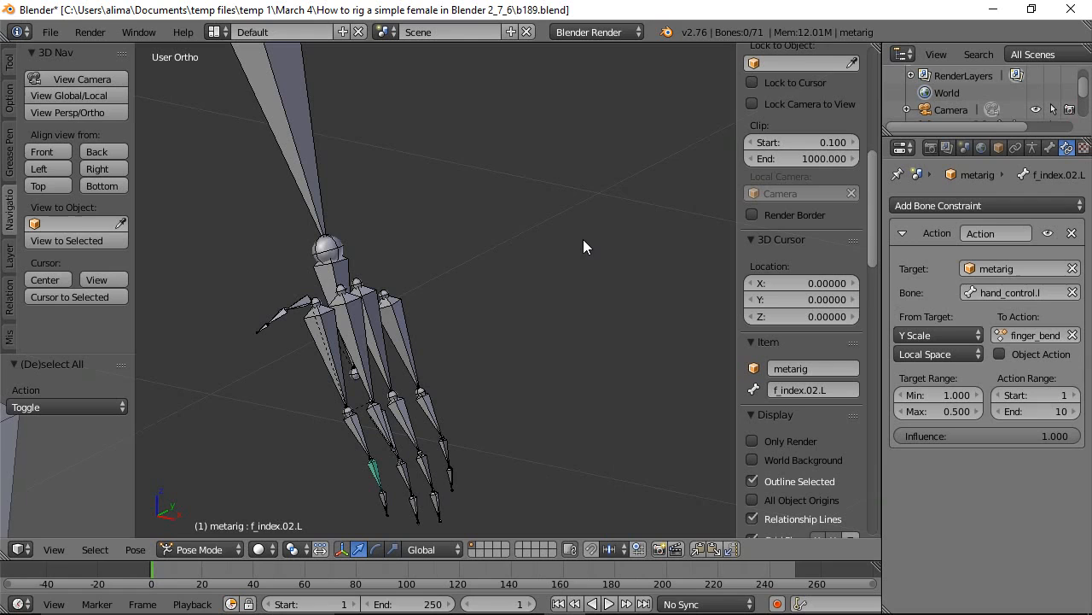
{"action": "right_click", "coordinate": [378, 414]}
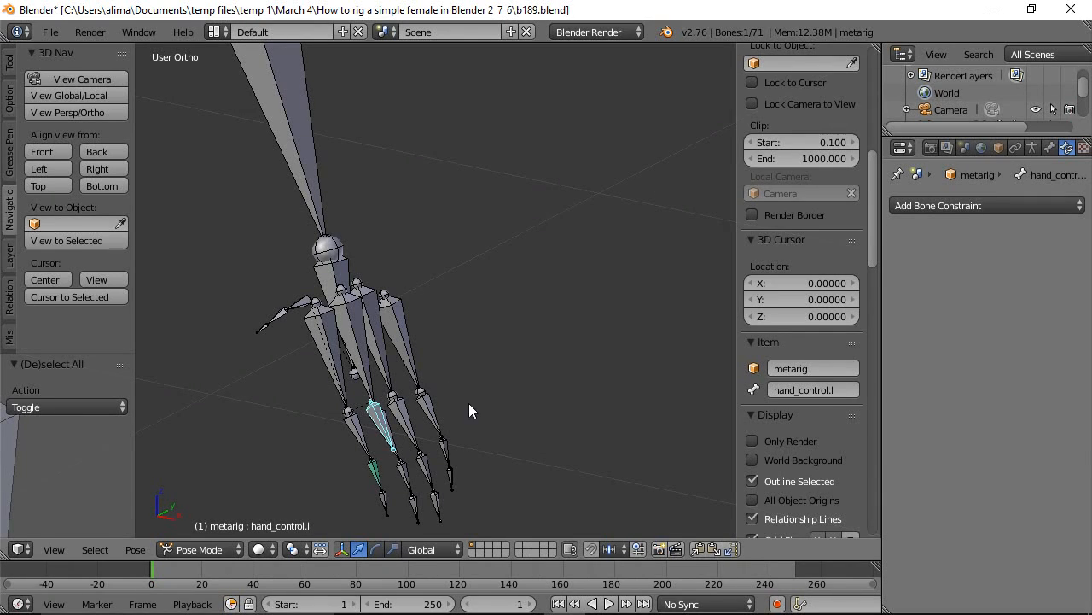
{"action": "middle_click_drag", "start_coordinate": [520, 424], "coordinate": [569, 224], "text": "shift"}
{"action": "middle_click_drag", "start_coordinate": [487, 308], "coordinate": [549, 337]}
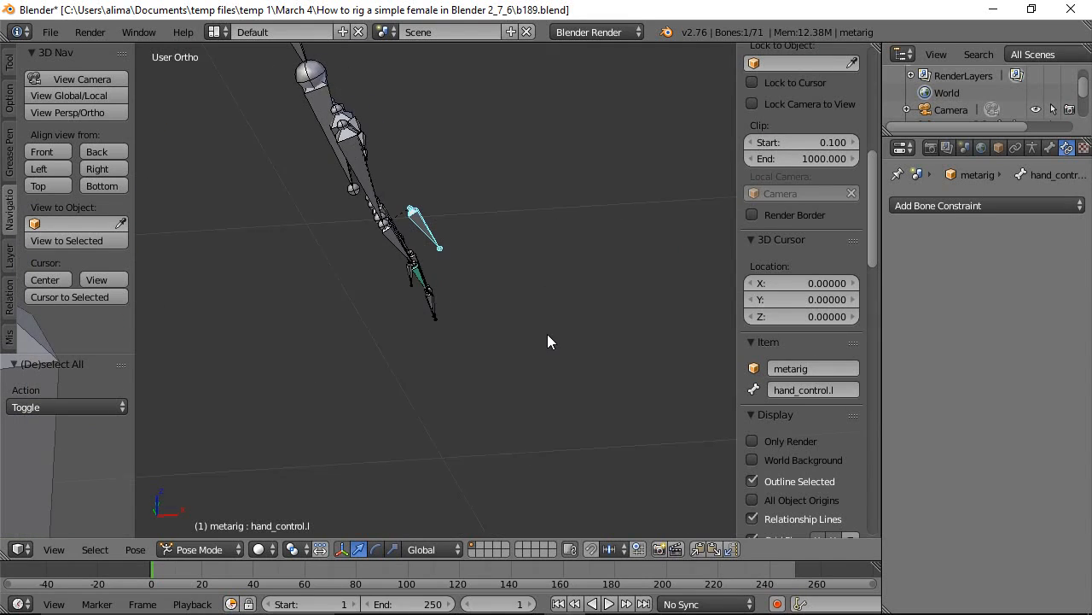
{"action": "middle_click_drag", "start_coordinate": [587, 285], "coordinate": [556, 298]}
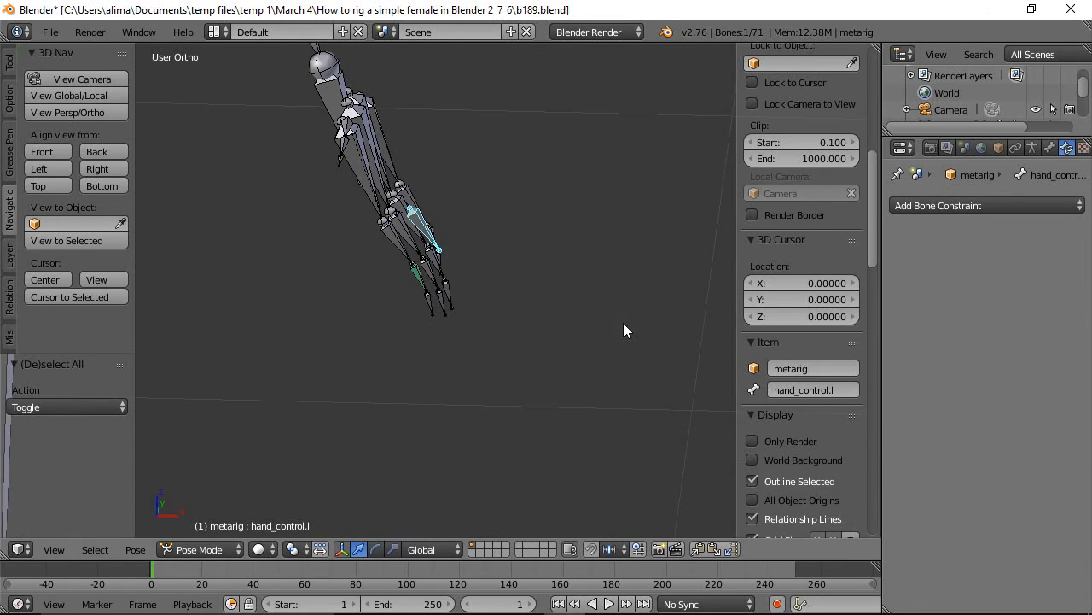
{"action": "key", "text": "s"}
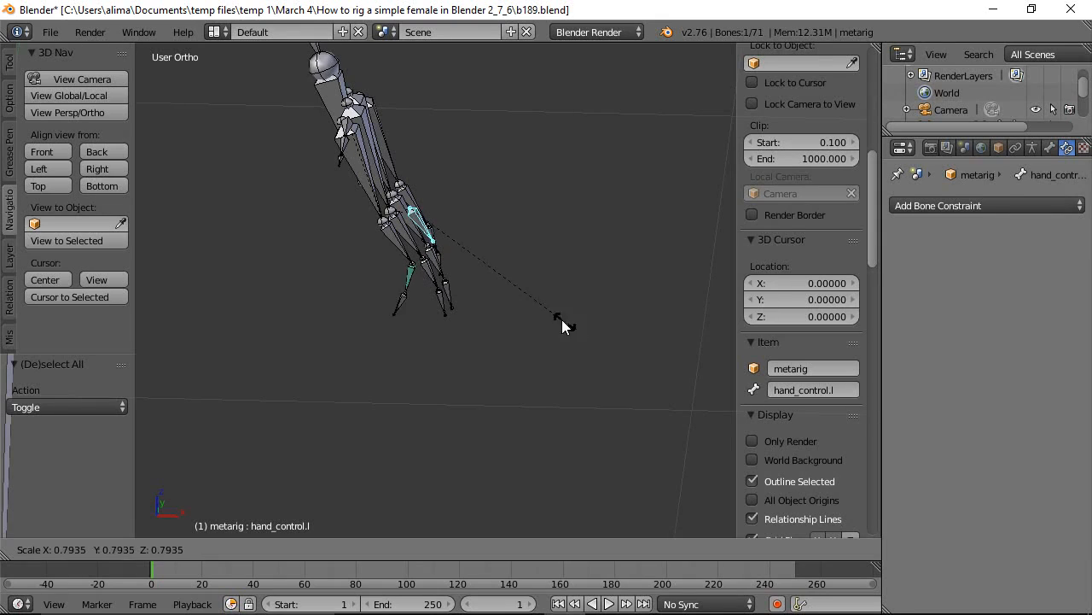
{"action": "key", "text": "Escape"}
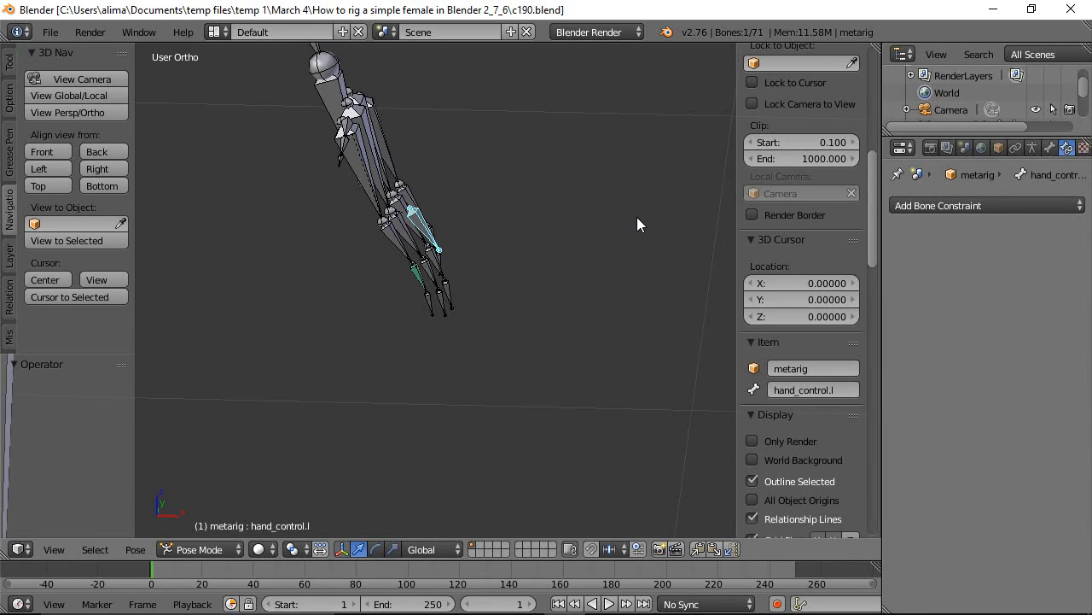
Copy the Action constraint from f_index.02.L to the remaining outer bones of the four fingers, saving the file as c191.blend before copying.
{"action": "key", "text": "a"}
{"action": "middle_click_drag", "start_coordinate": [630, 213], "coordinate": [528, 253]}
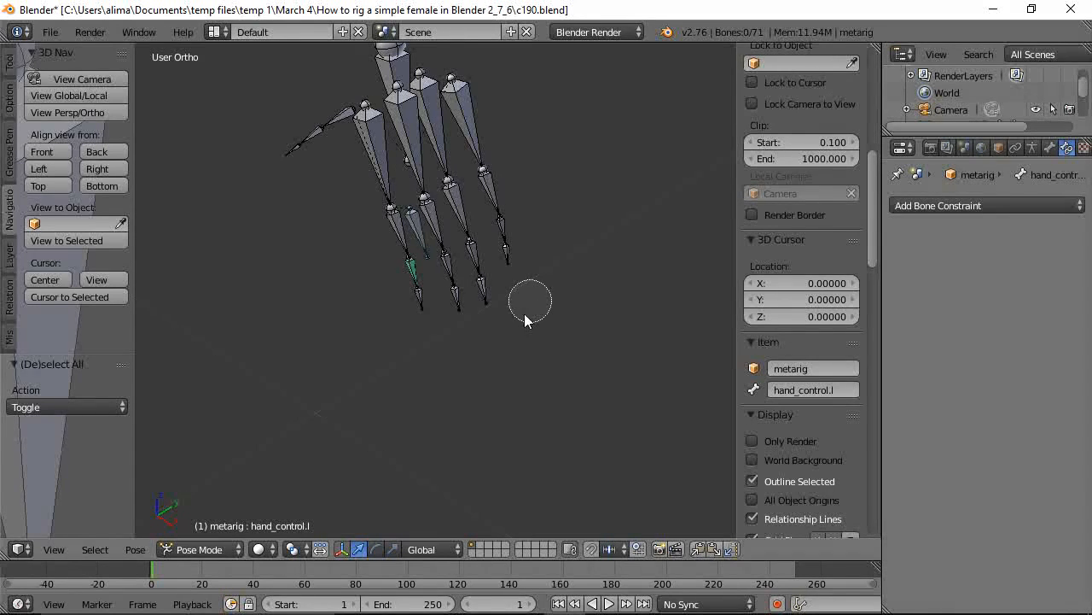
{"action": "mouse_move", "coordinate": [418, 314]}
{"action": "left_mouse_down"}
{"action": "mouse_move", "coordinate": [451, 316]}
{"action": "mouse_move", "coordinate": [468, 282]}
{"action": "mouse_move", "coordinate": [497, 256]}
{"action": "mouse_move", "coordinate": [519, 255]}
{"action": "left_mouse_up"}
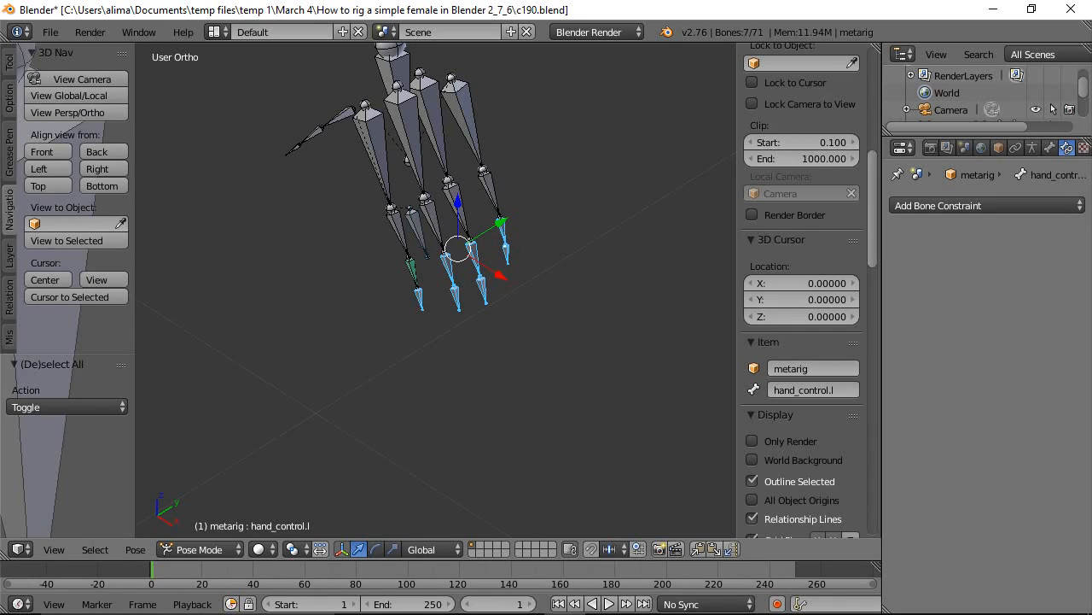
{"action": "key", "text": "ctrl+alt+s"}
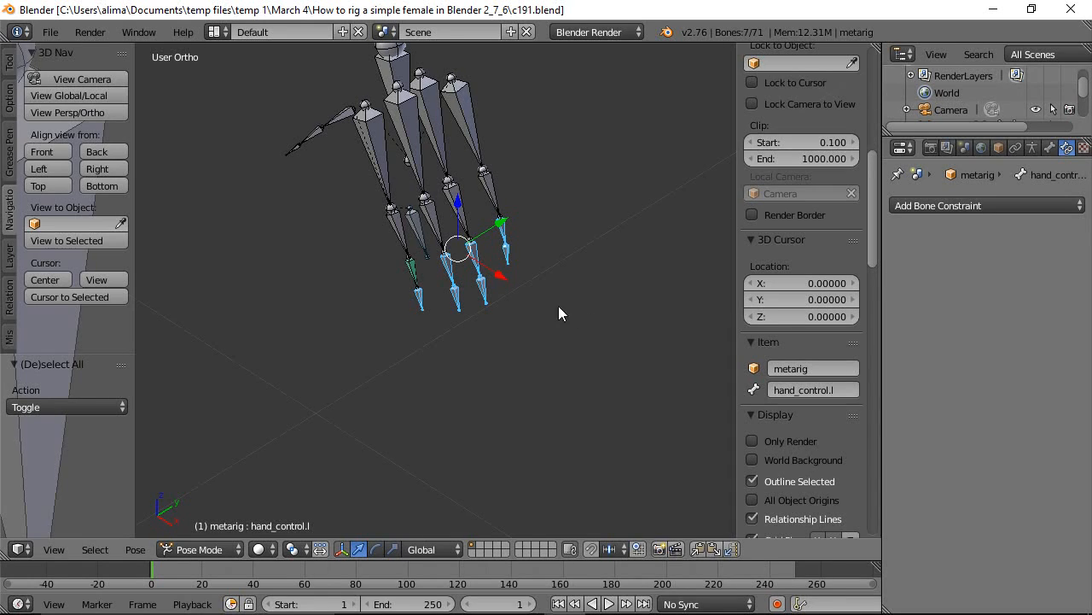
{"action": "right_click", "coordinate": [411, 269], "text": "shift"}
{"action": "right_click", "coordinate": [410, 269], "text": "shift"}
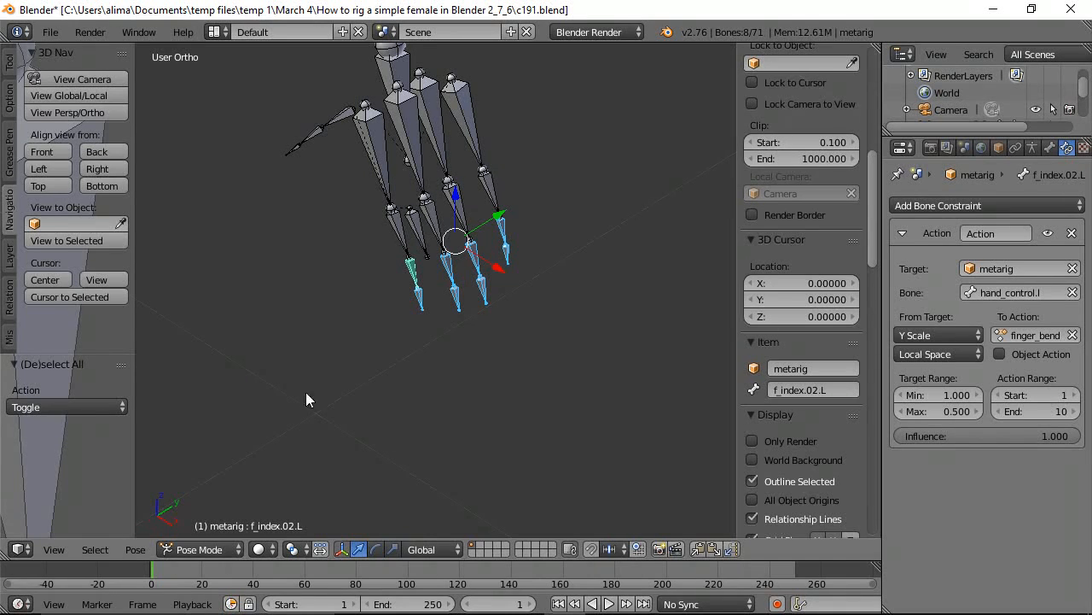
{"action": "left_click", "coordinate": [135, 549]}
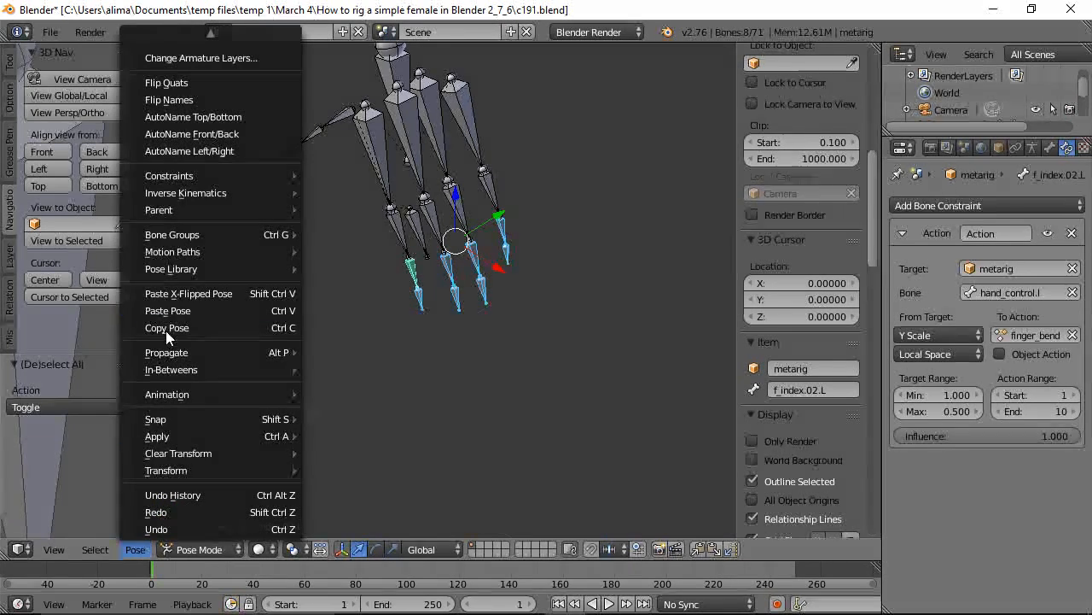
{"action": "mouse_move", "coordinate": [190, 175]}
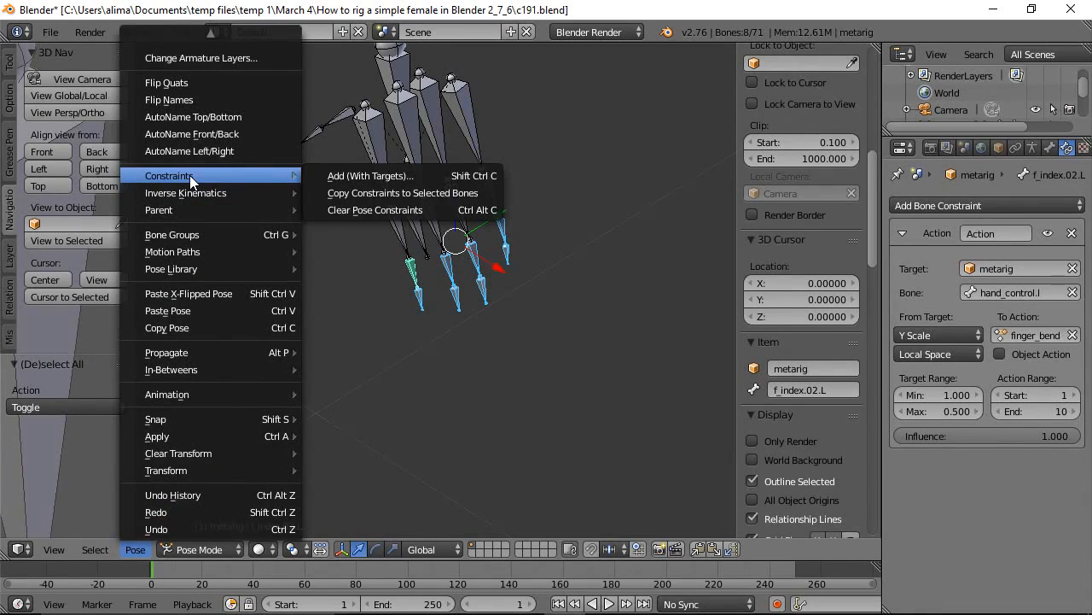
{"action": "left_click", "coordinate": [337, 191]}
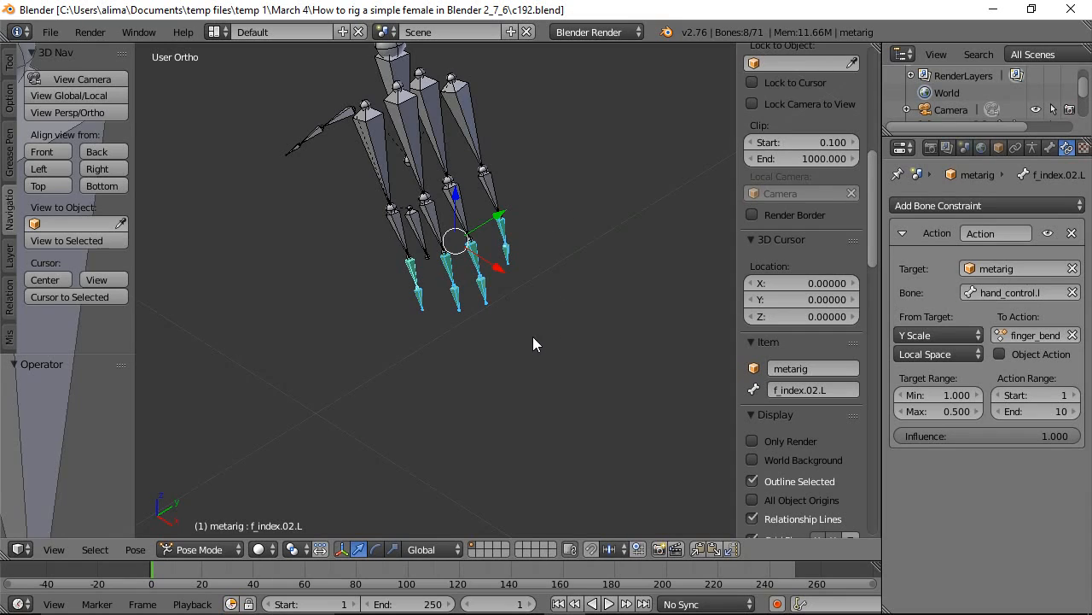
Test the curl of all four fingers by temporarily scaling down hand_control.l, cancelling the scale.
{"action": "middle_click_drag", "start_coordinate": [533, 336], "coordinate": [590, 318]}
{"action": "right_click", "coordinate": [437, 229]}
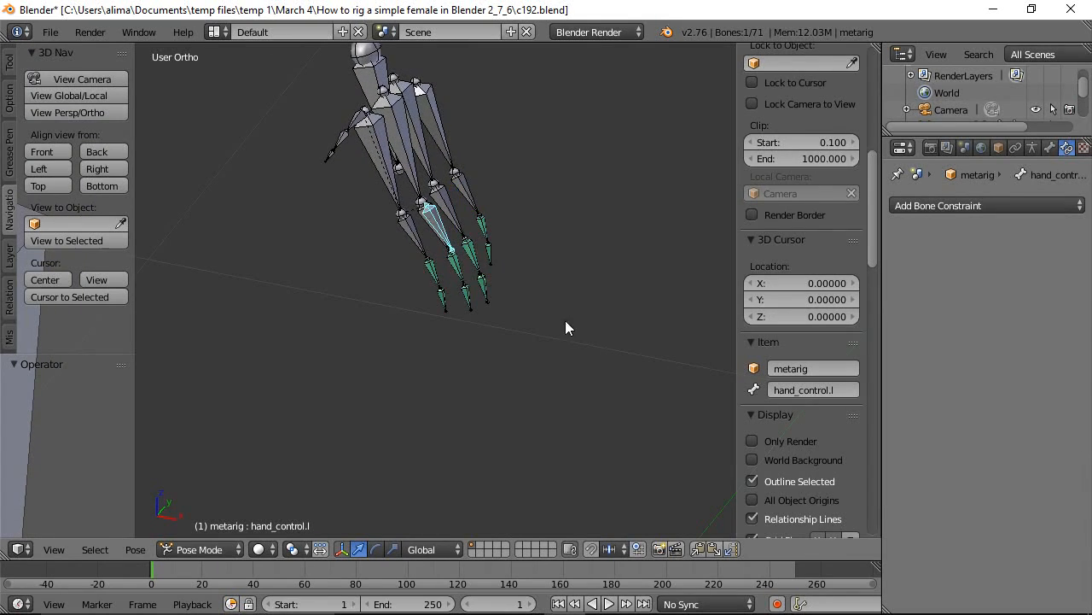
{"action": "key", "text": "s"}
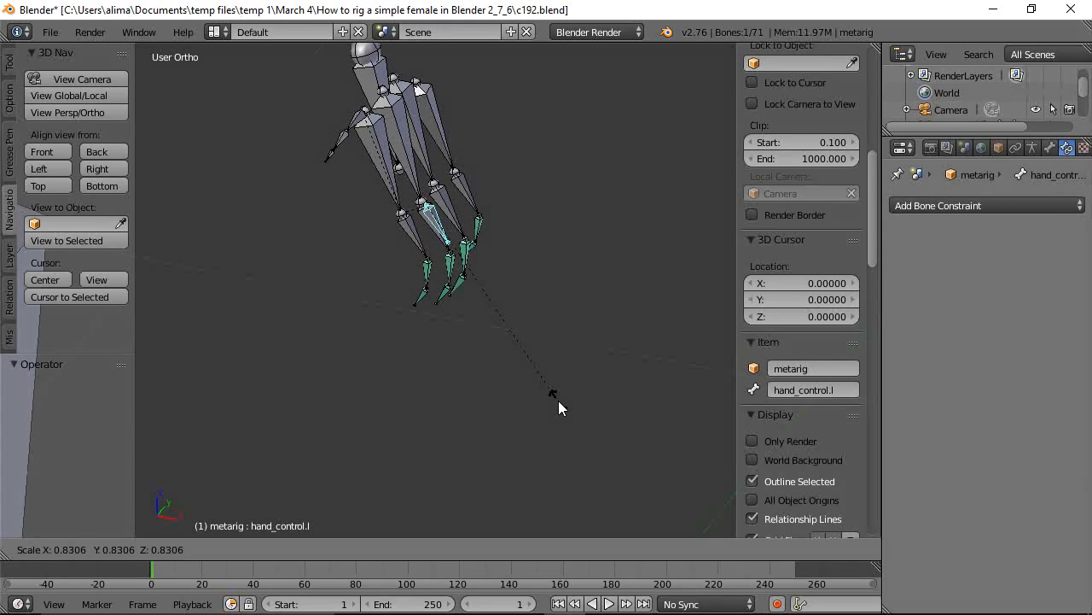
{"action": "right_click", "coordinate": [558, 400]}
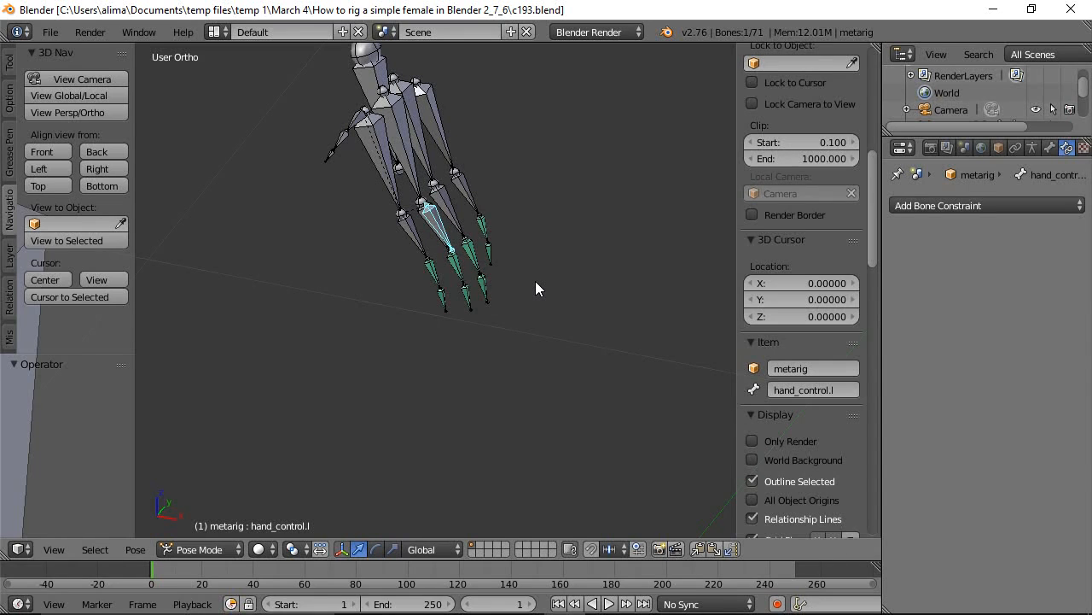
Add a Copy Rotation constraint to bone f_index.01.L targeting the hand_control.l bone.
{"action": "right_click", "coordinate": [411, 233], "text": "shift"}
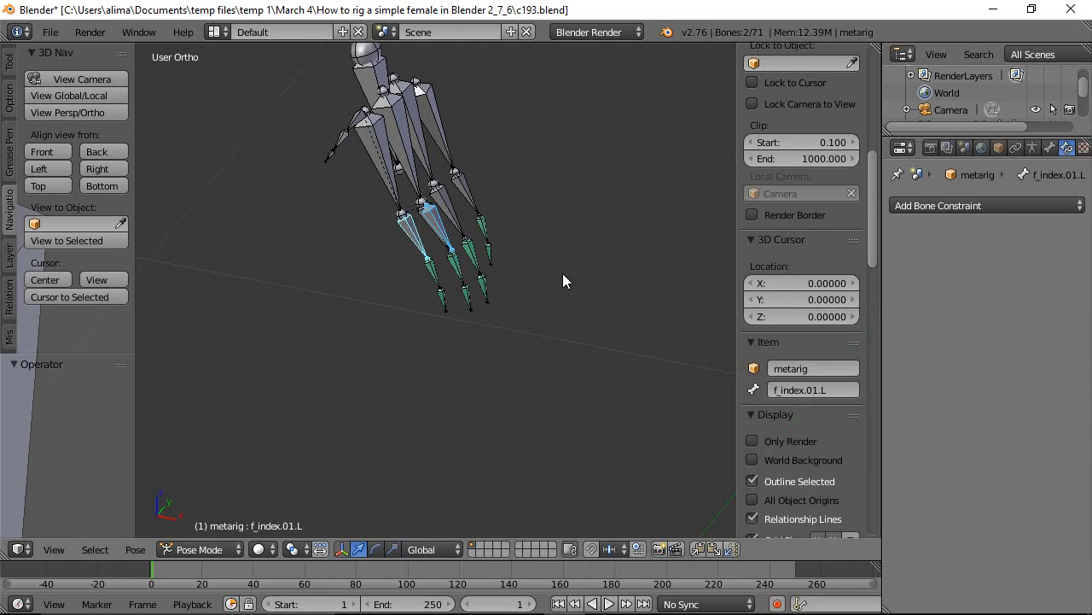
{"action": "key", "text": "shift+ctrl+c"}
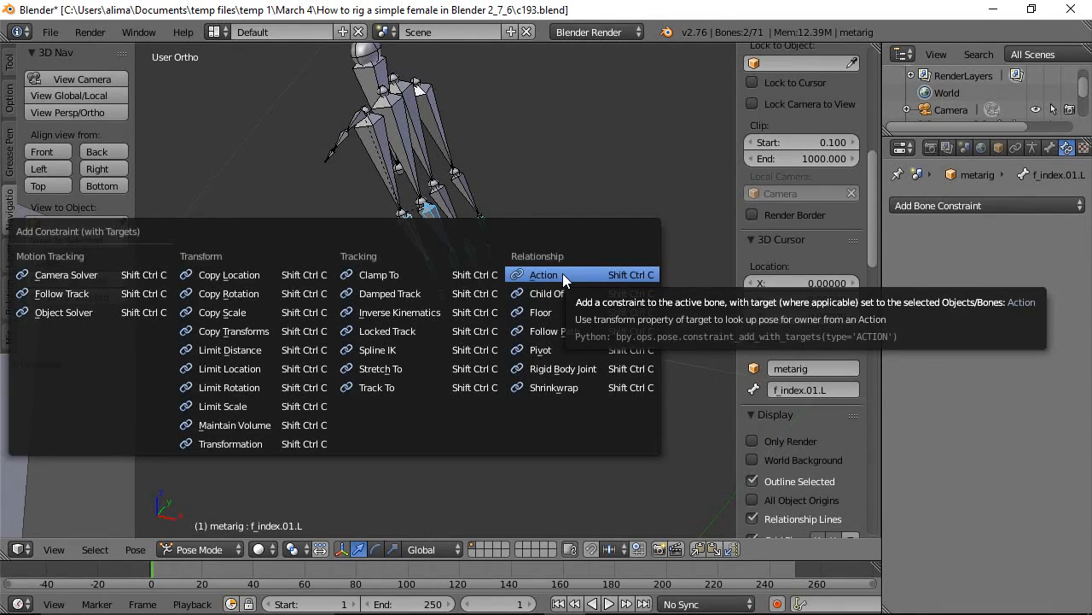
{"action": "left_click", "coordinate": [221, 292]}
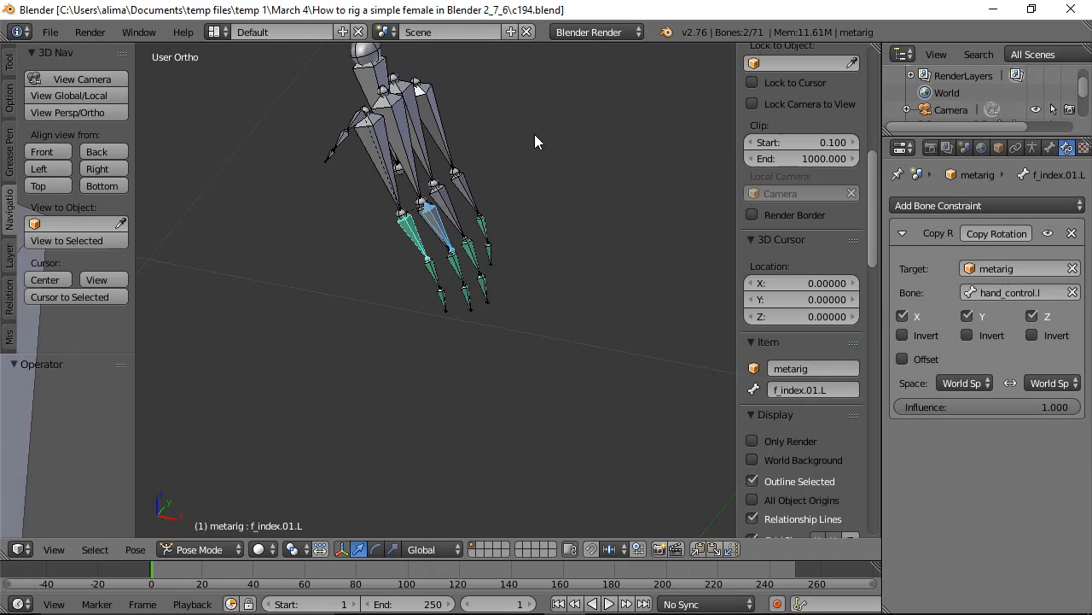
Copy the Copy Rotation constraint from f_index.01.L to the other three fingers' base bones, saving as c195.blend before and d196.blend after copying.
{"action": "middle_click_drag", "start_coordinate": [534, 134], "coordinate": [589, 135]}
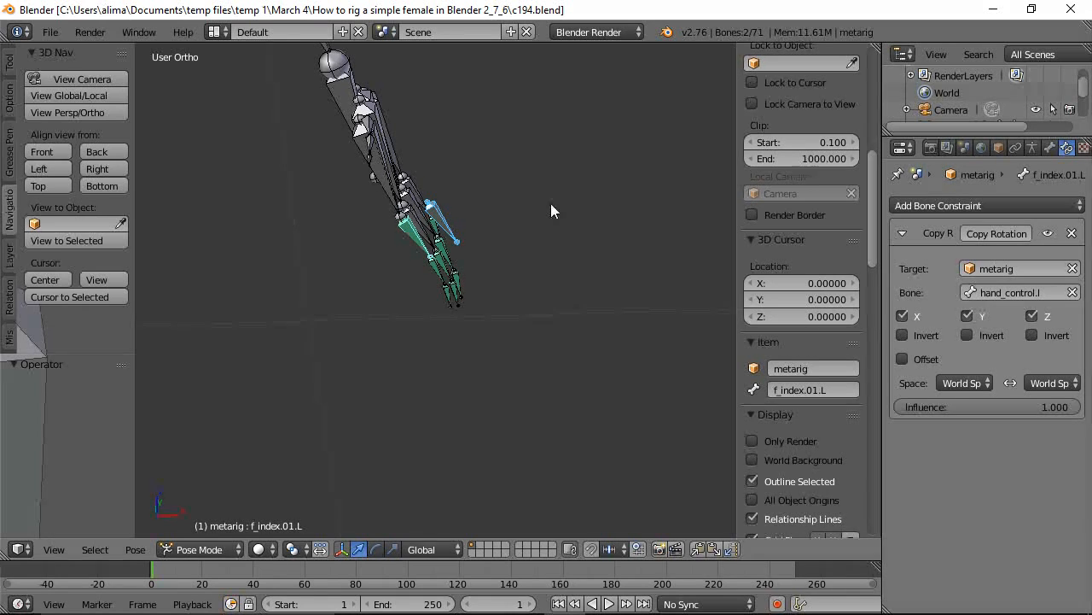
{"action": "middle_click_drag", "start_coordinate": [635, 187], "coordinate": [509, 219]}
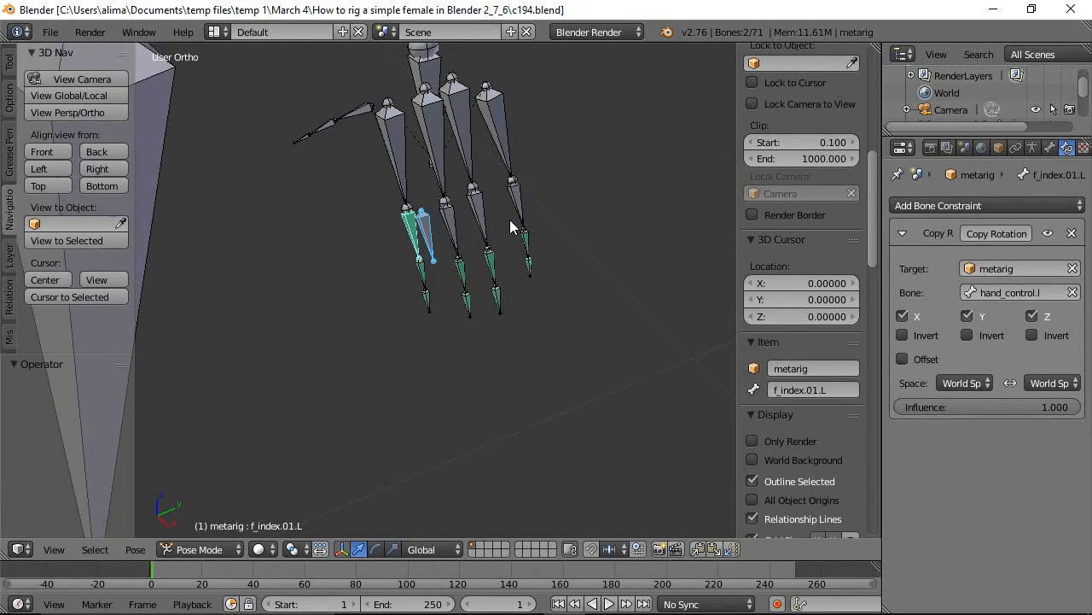
{"action": "key", "text": "a"}
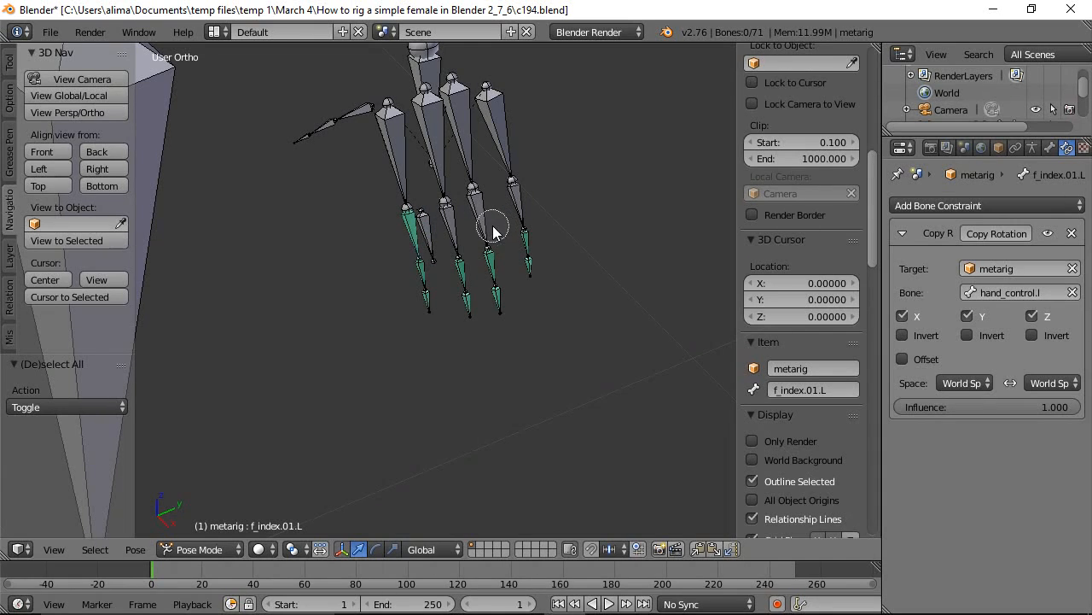
{"action": "right_click", "coordinate": [451, 226], "text": "shift"}
{"action": "right_click", "coordinate": [479, 219], "text": "shift"}
{"action": "right_click", "coordinate": [521, 203], "text": "shift"}
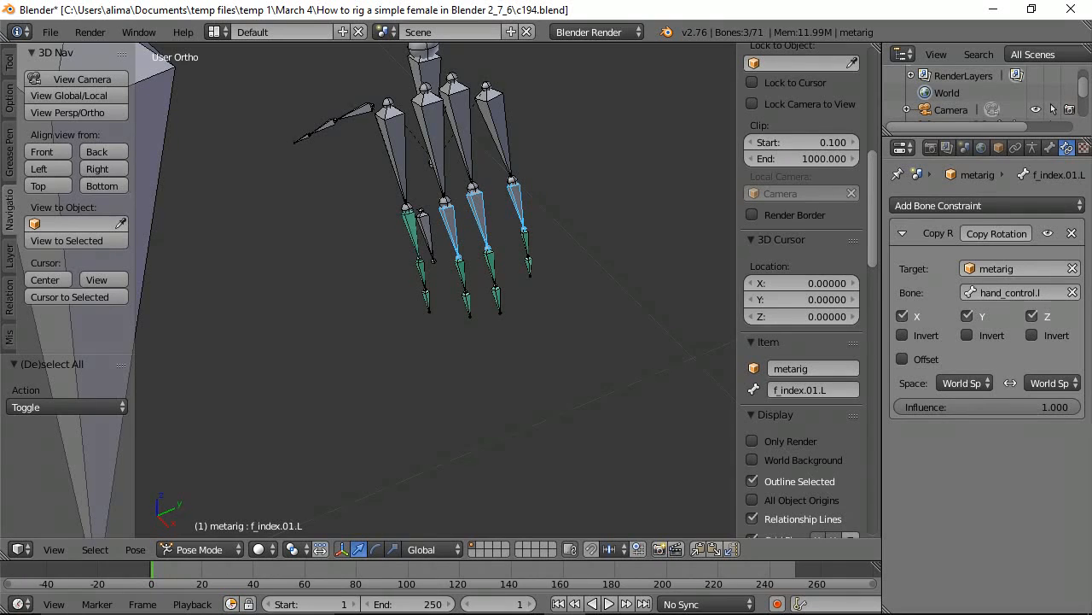
{"action": "key", "text": "ctrl+alt+s"}
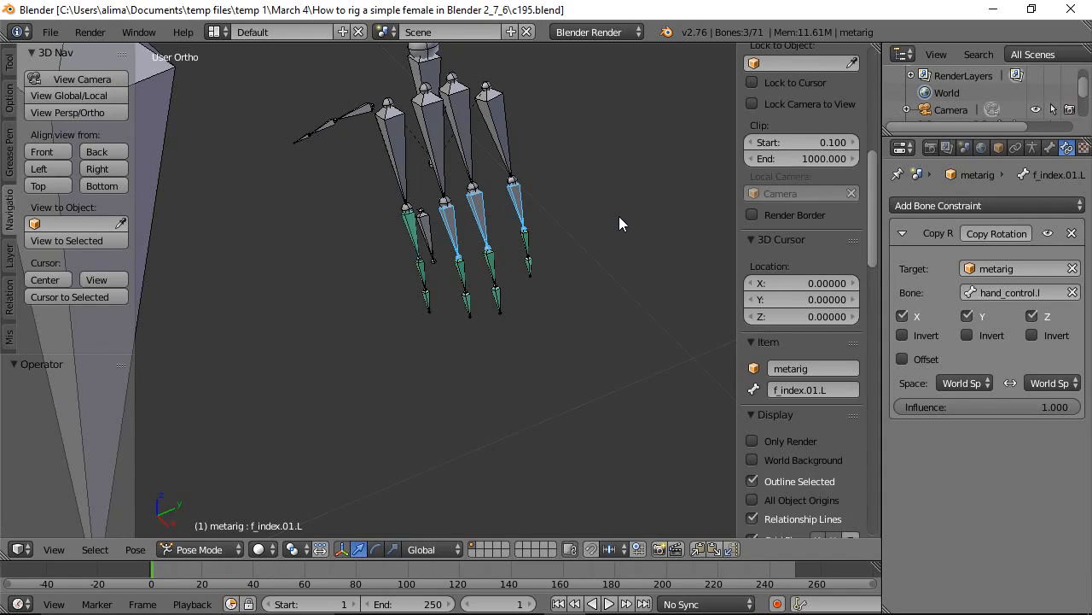
{"action": "right_click", "coordinate": [410, 228], "text": "shift"}
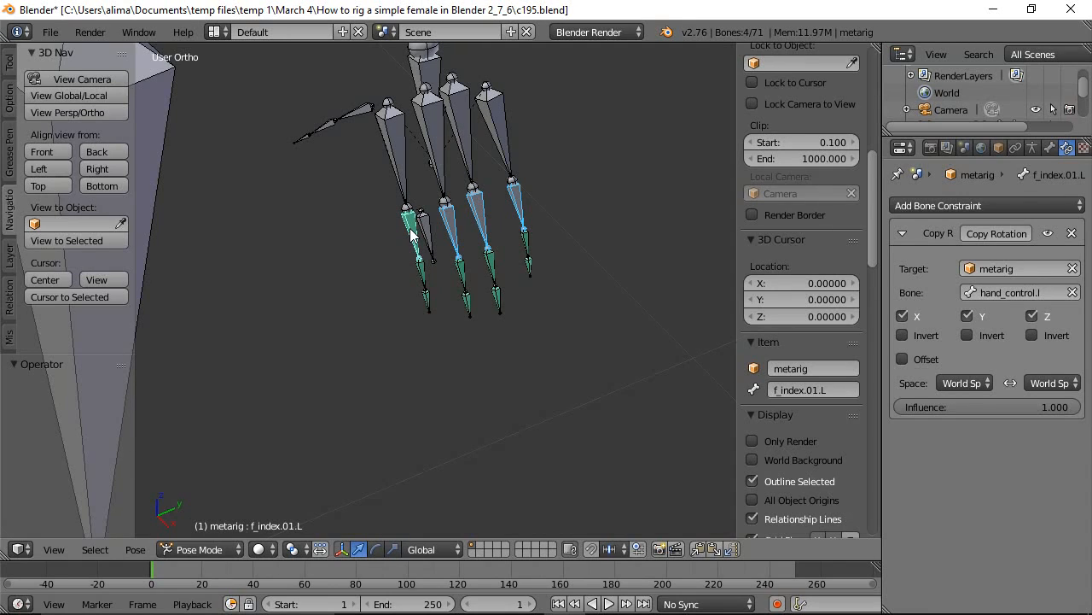
{"action": "left_click", "coordinate": [134, 549]}
{"action": "mouse_move", "coordinate": [207, 176]}
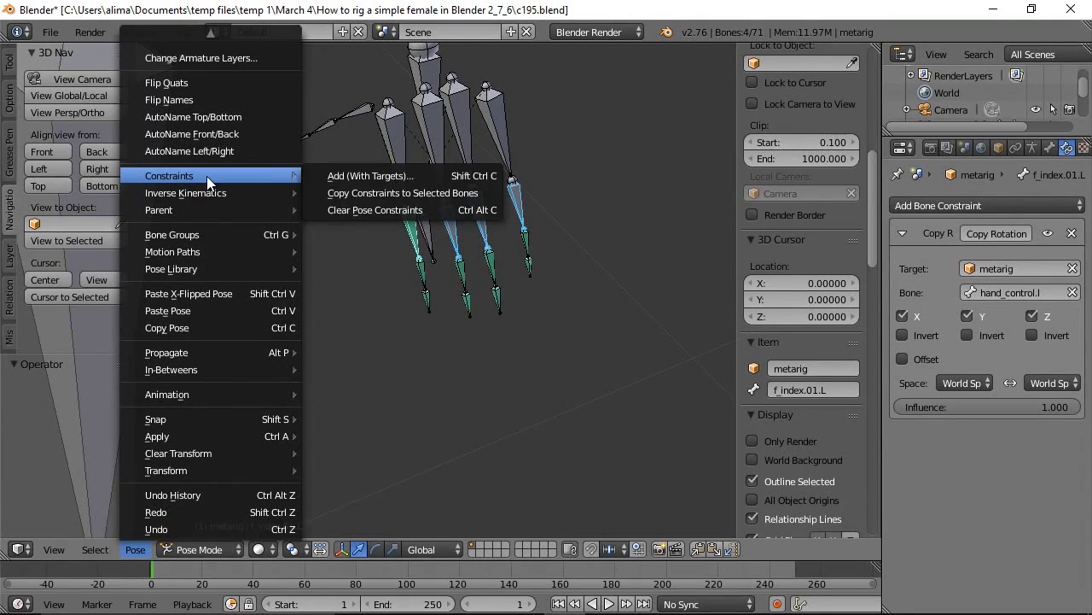
{"action": "left_click", "coordinate": [353, 193]}
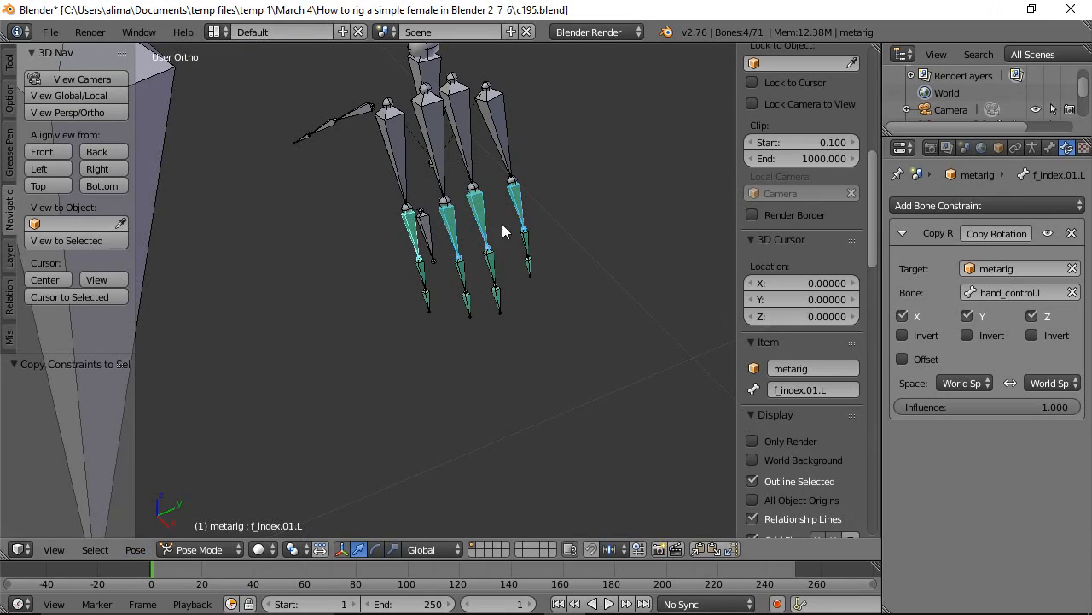
{"action": "left_click", "coordinate": [625, 129]}
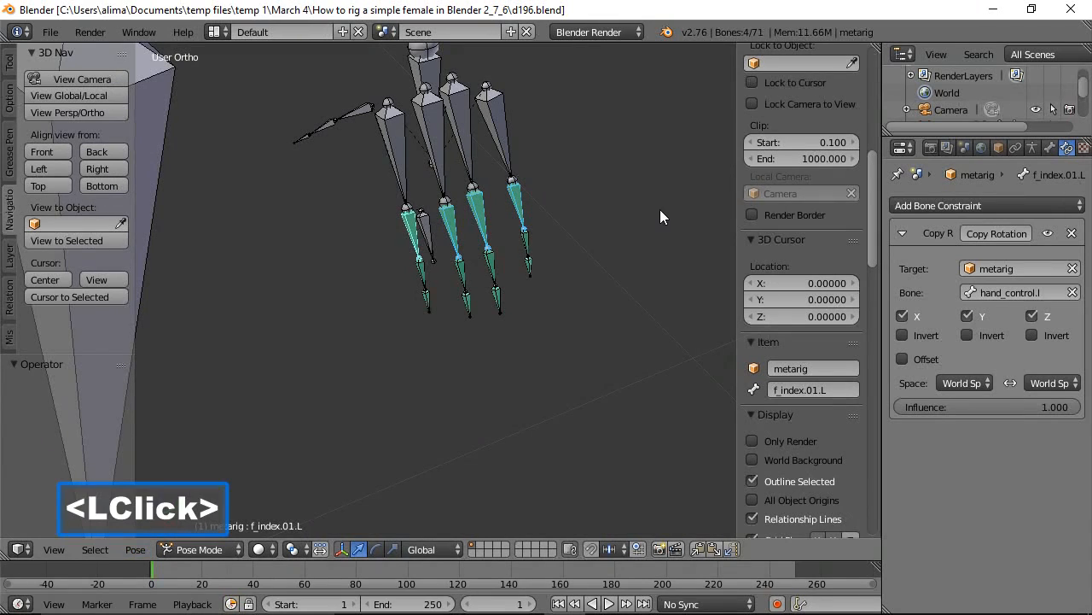
Select only hand_control.l, scale it to about 0.535 and rotate it around the global Y axis to test the four fingers.
{"action": "key", "text": "a"}
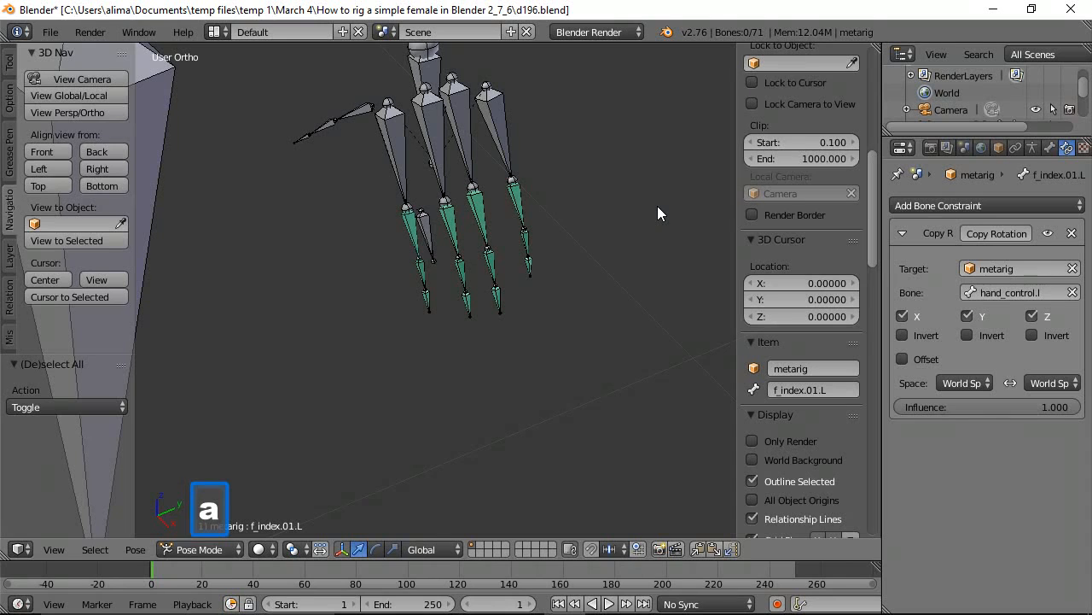
{"action": "middle_click_drag", "start_coordinate": [344, 298], "coordinate": [465, 316]}
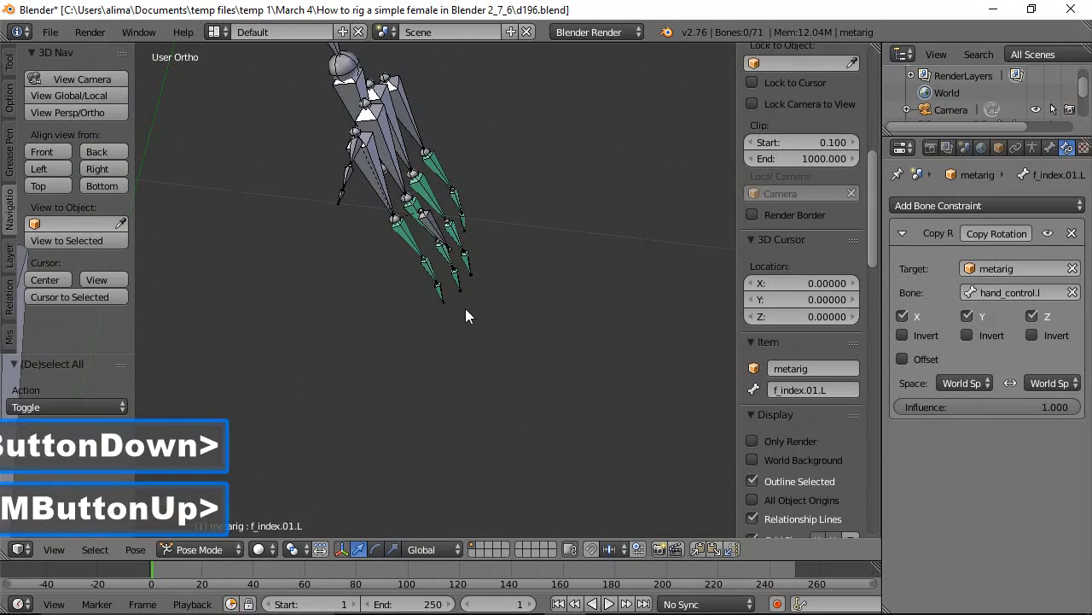
{"action": "left_click", "coordinate": [433, 227]}
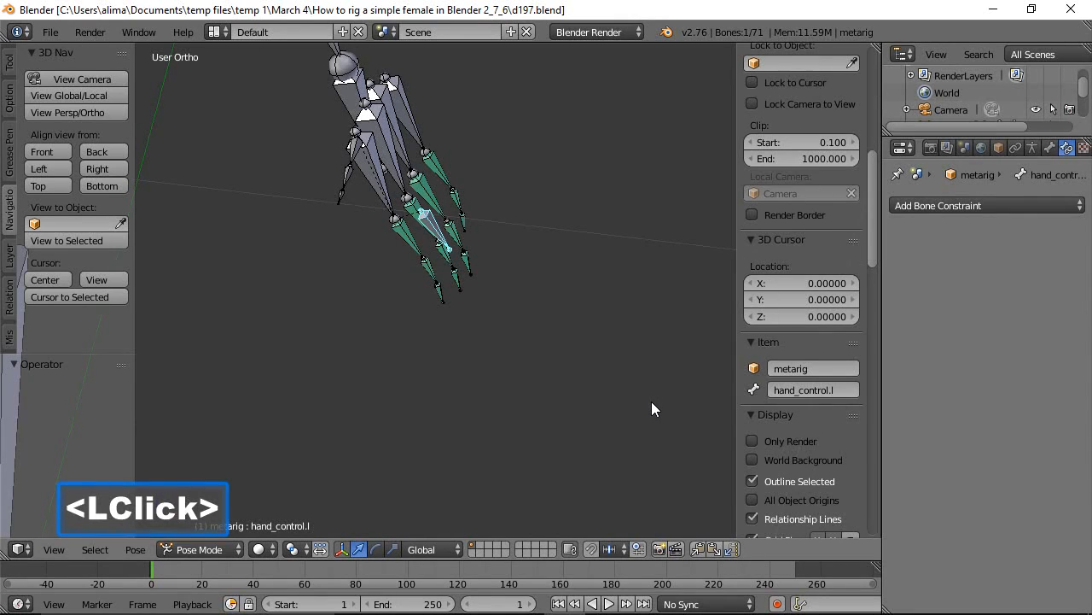
{"action": "key", "text": "s"}
{"action": "left_click", "coordinate": [502, 347]}
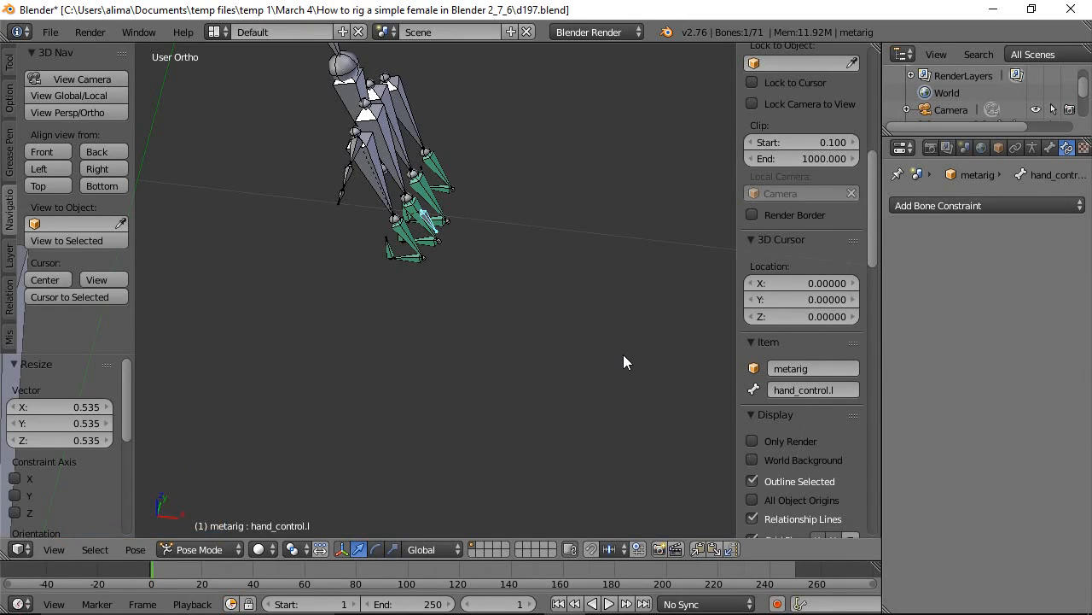
{"action": "key", "text": "r"}
{"action": "key", "text": "y"}
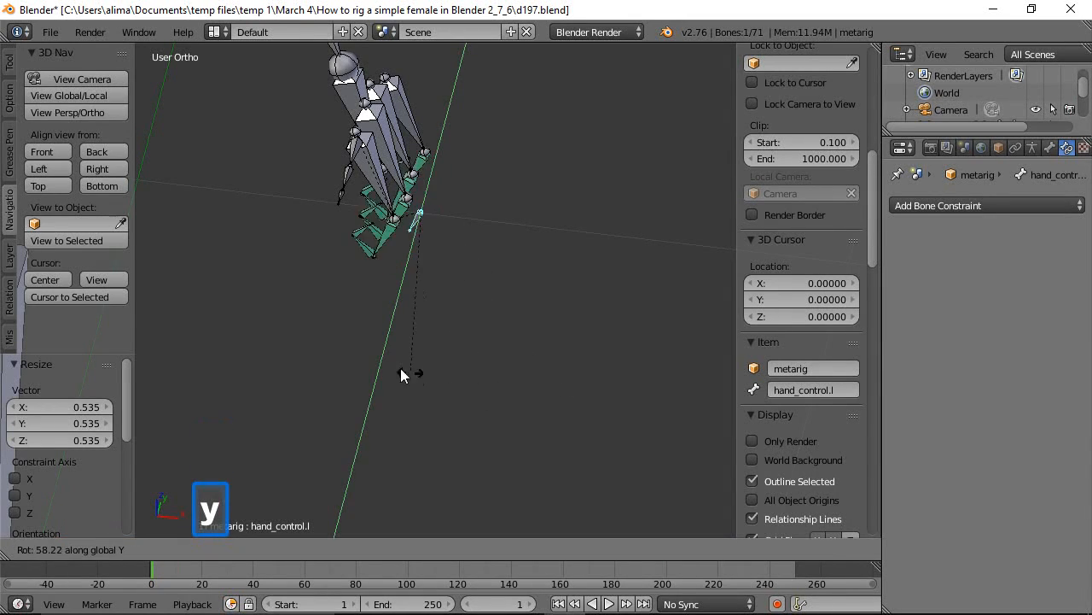
{"action": "left_click", "coordinate": [316, 308]}
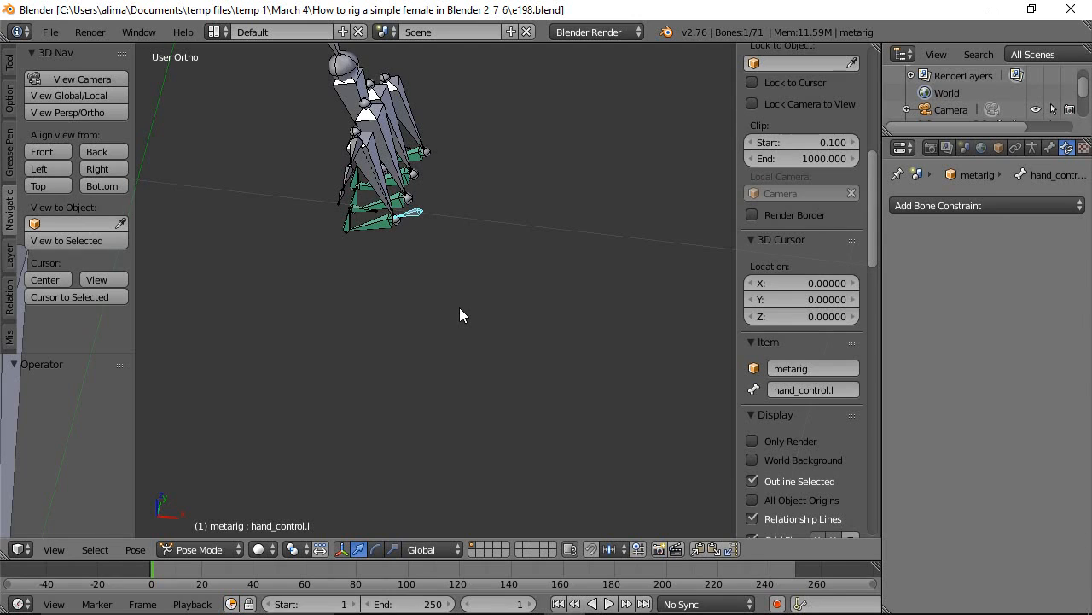
Clear the pose rotation and pose scale of the hand_control.l bone.
{"action": "key", "text": "alt"}
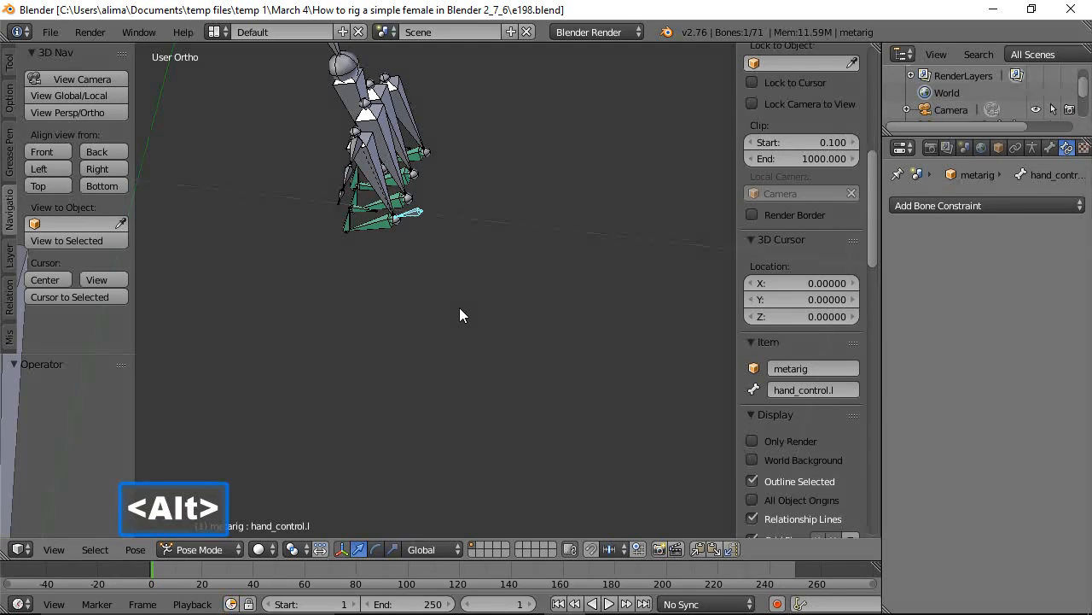
{"action": "key", "text": "alt+r"}
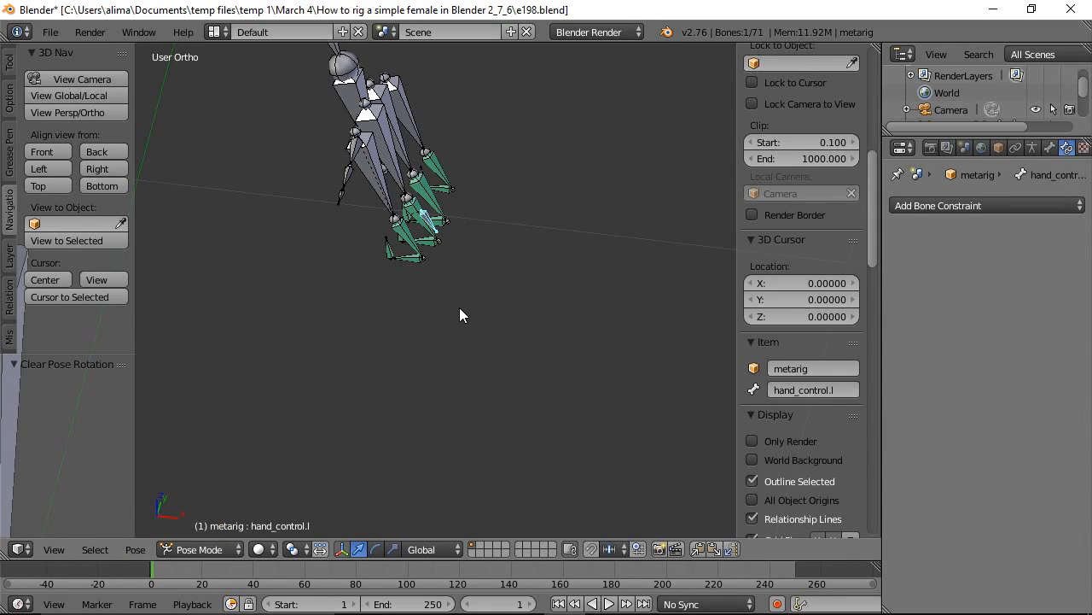
{"action": "key", "text": "alt+s"}
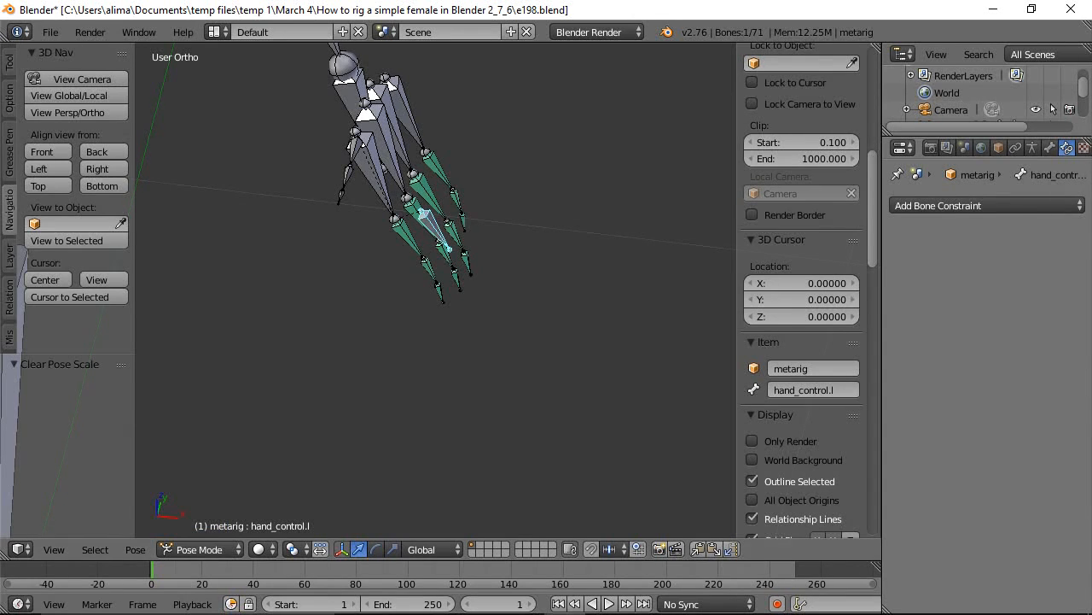
Deselect all bones and save the file in numbered increments up to e201.blend.
{"action": "left_click", "coordinate": [500, 111]}
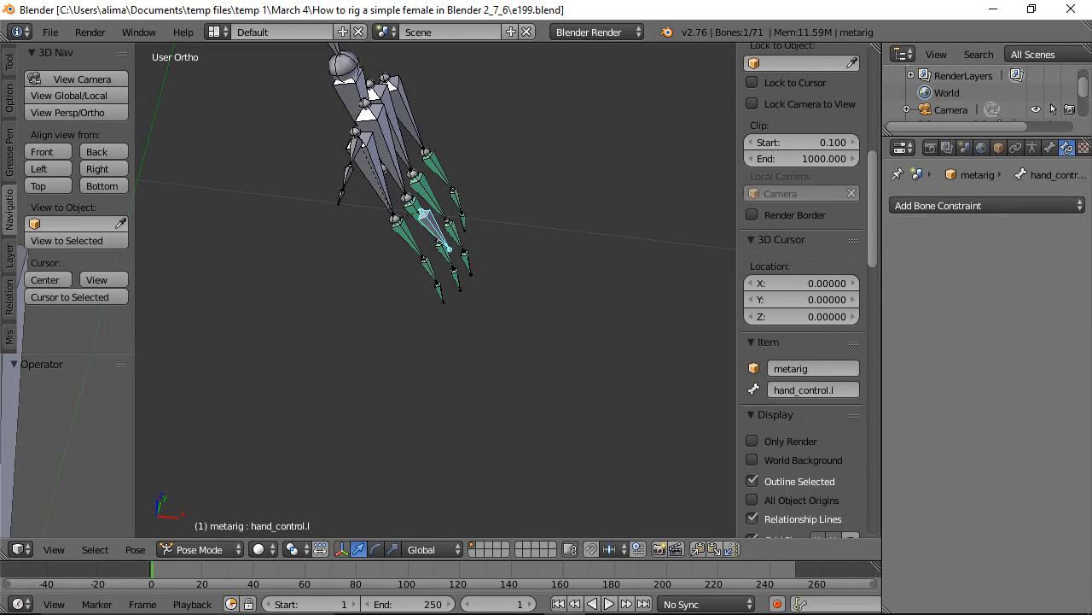
{"action": "left_click", "coordinate": [560, 240]}
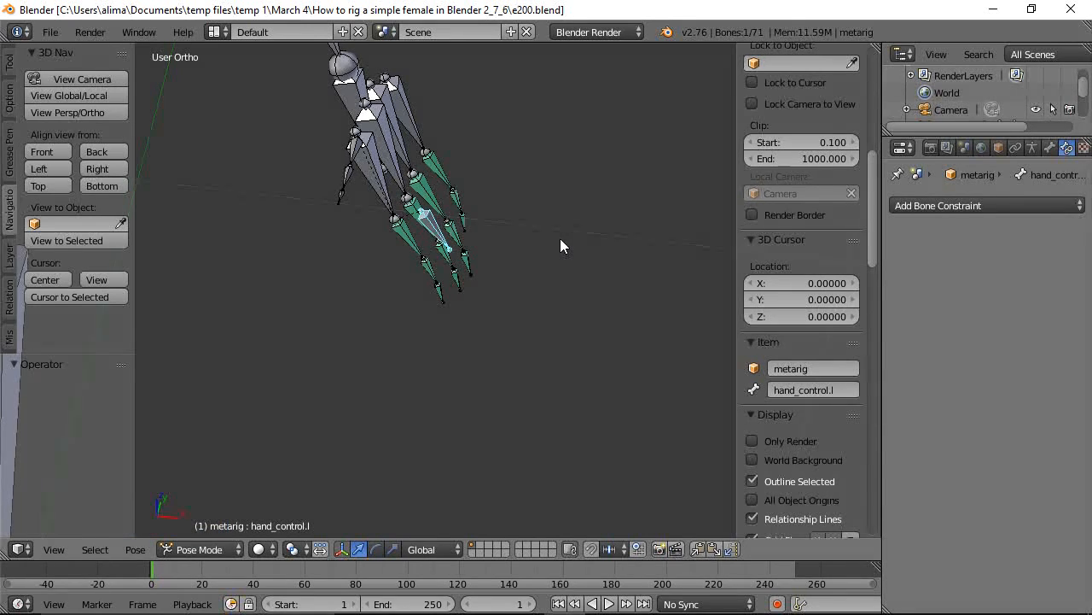
{"action": "key", "text": "a"}
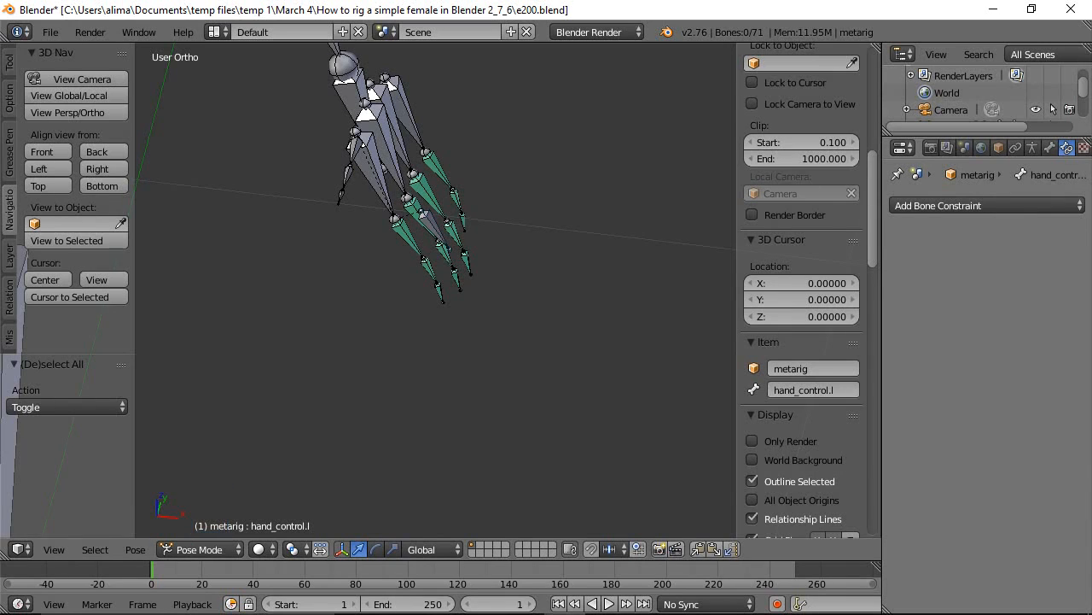
{"action": "left_click", "coordinate": [586, 196]}
Select the f_index.01.R.001 bone on the right hand and save the file as e203.blend.
{"action": "key", "text": "ctrl"}
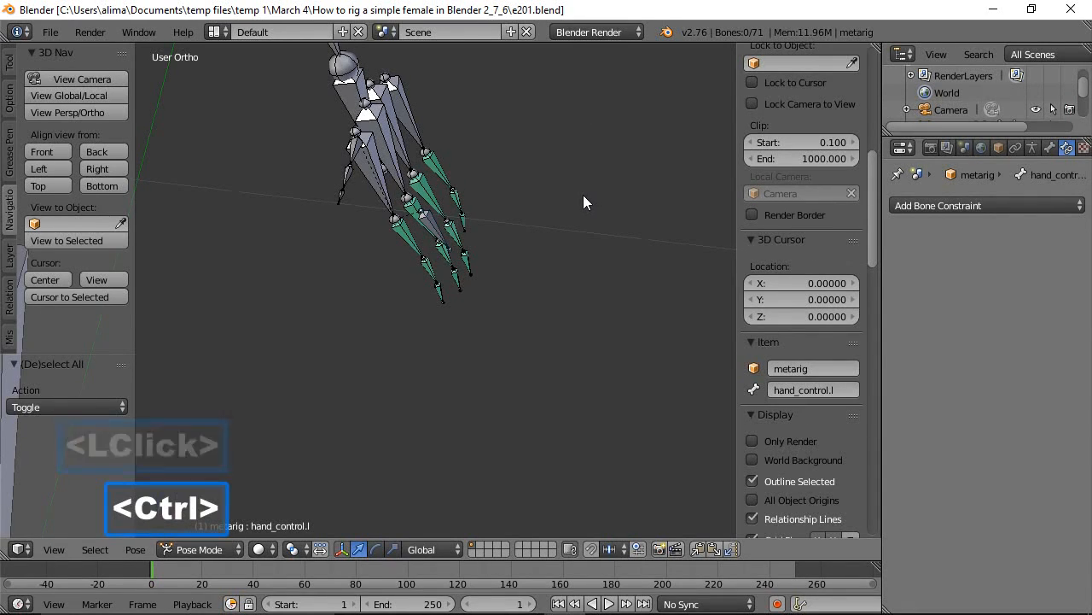
{"action": "middle_click_drag", "start_coordinate": [591, 158], "coordinate": [587, 310], "text": "ctrl"}
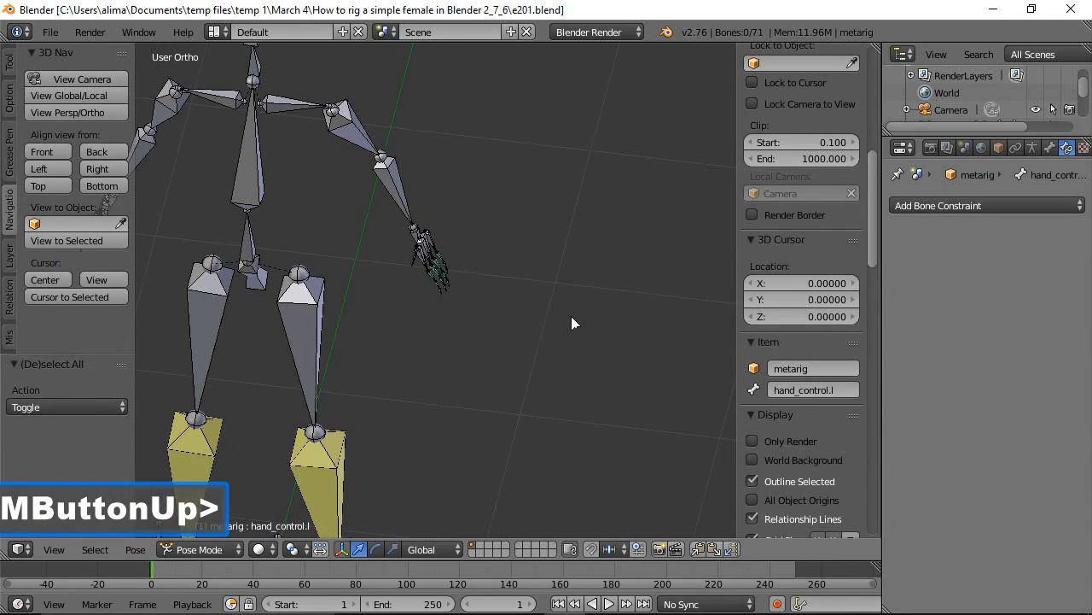
{"action": "middle_click_drag", "start_coordinate": [361, 278], "coordinate": [589, 283], "text": "shift"}
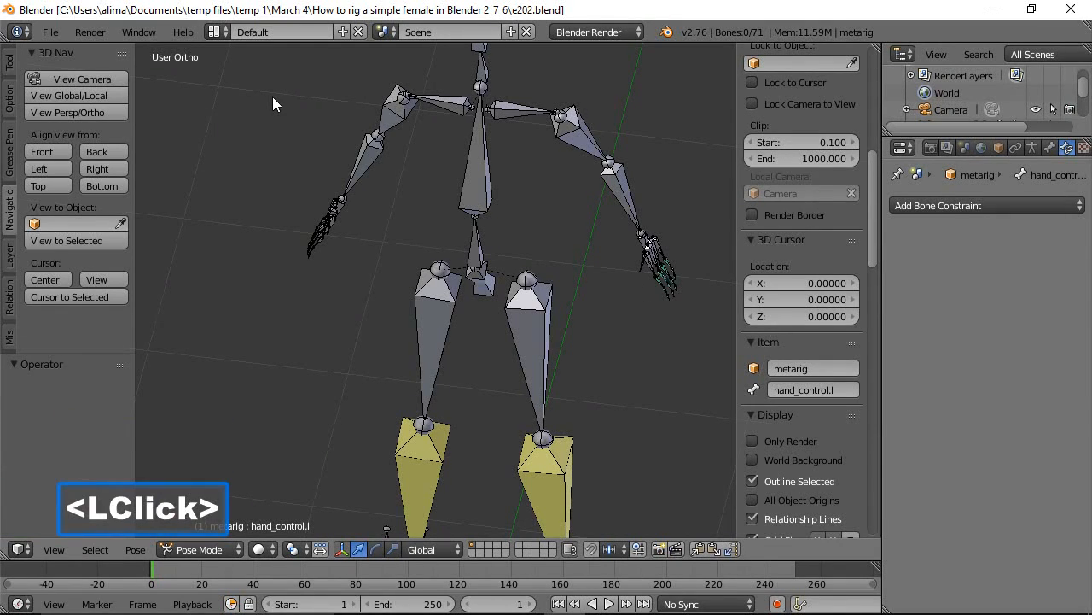
{"action": "key", "text": "b"}
{"action": "left_click_drag", "start_coordinate": [249, 127], "coordinate": [370, 286]}
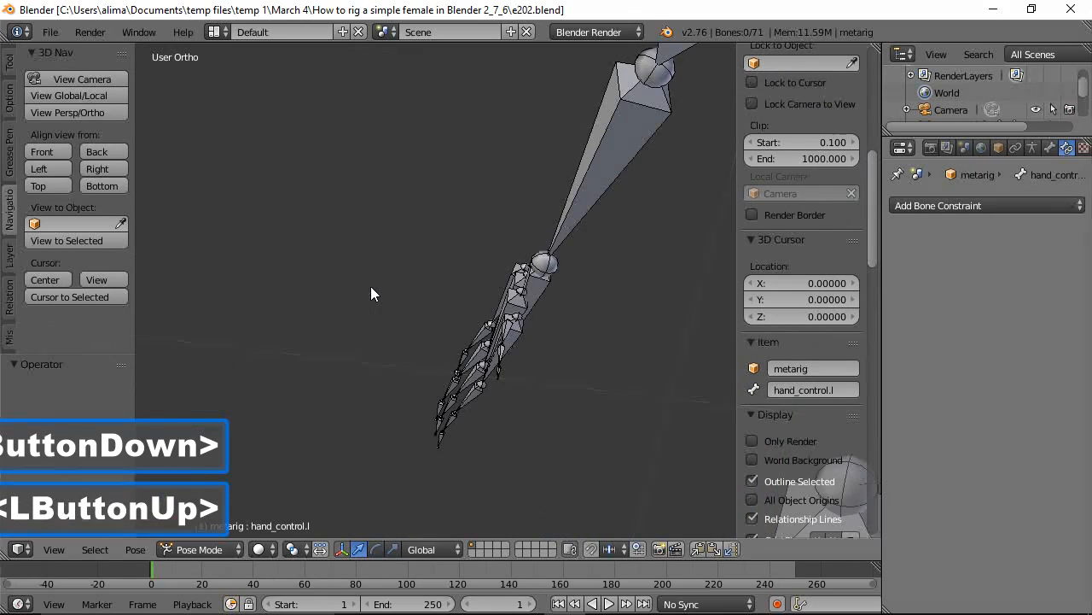
{"action": "left_click", "coordinate": [465, 377]}
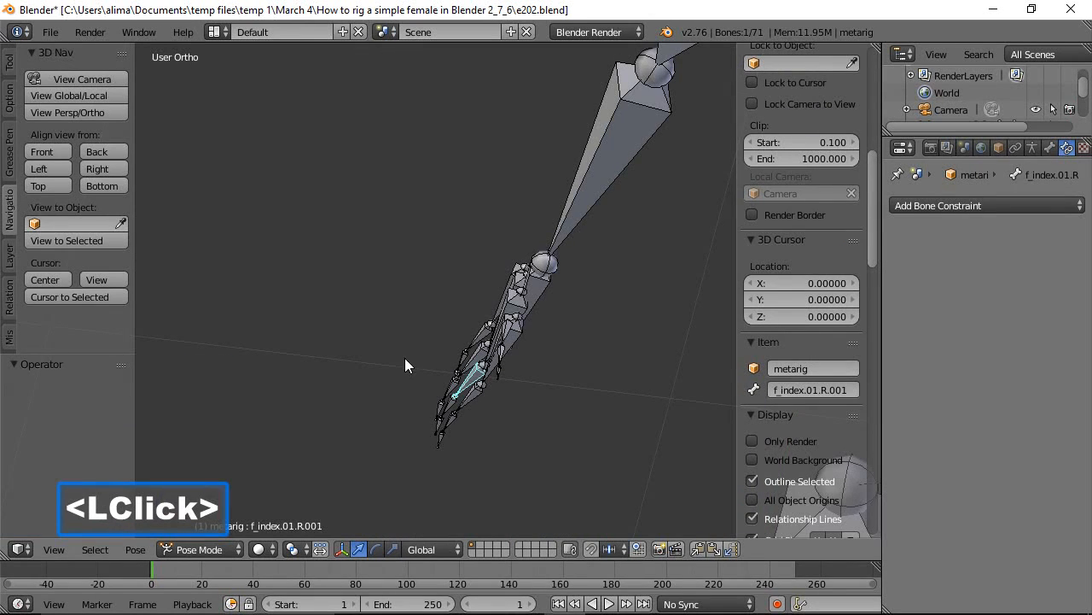
{"action": "middle_click_drag", "start_coordinate": [392, 352], "coordinate": [506, 367]}
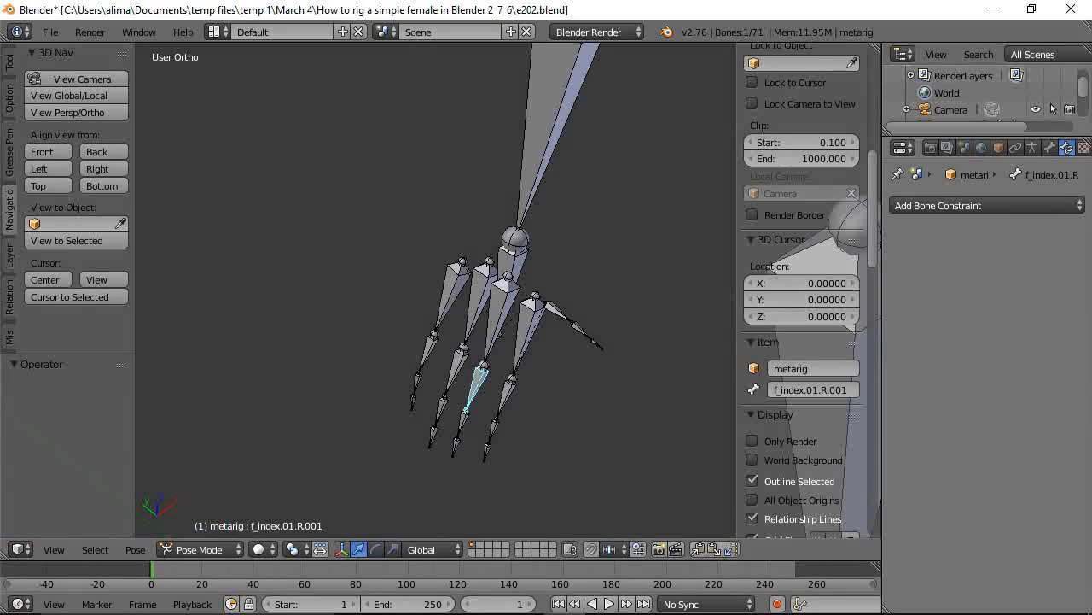
{"action": "left_click", "coordinate": [633, 300]}
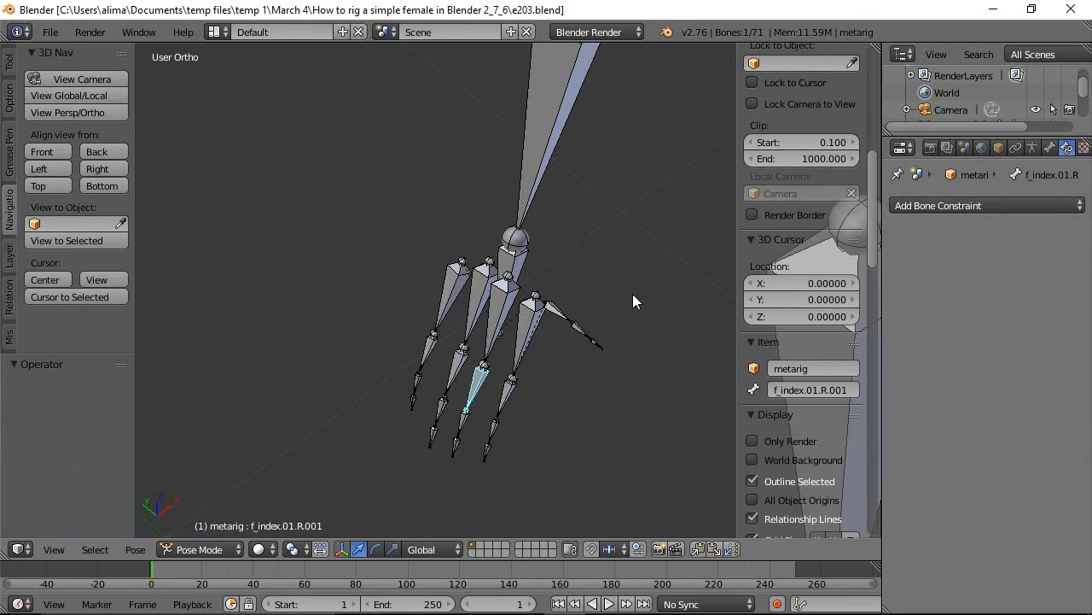
Duplicate the palm.01.R.001 bone in place in Edit Mode.
{"action": "left_click", "coordinate": [227, 548]}
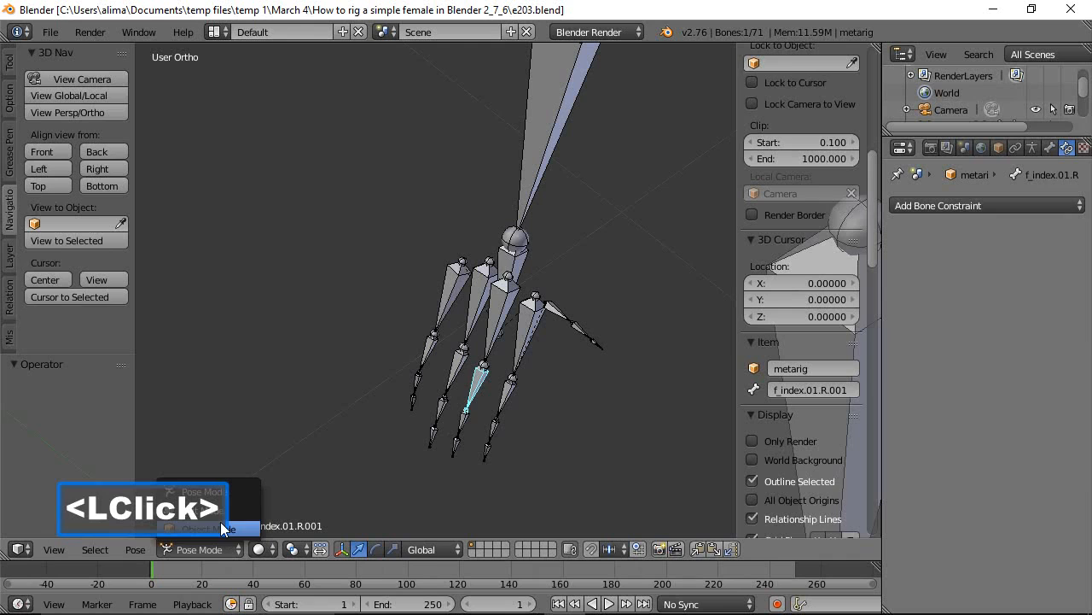
{"action": "left_click", "coordinate": [221, 512]}
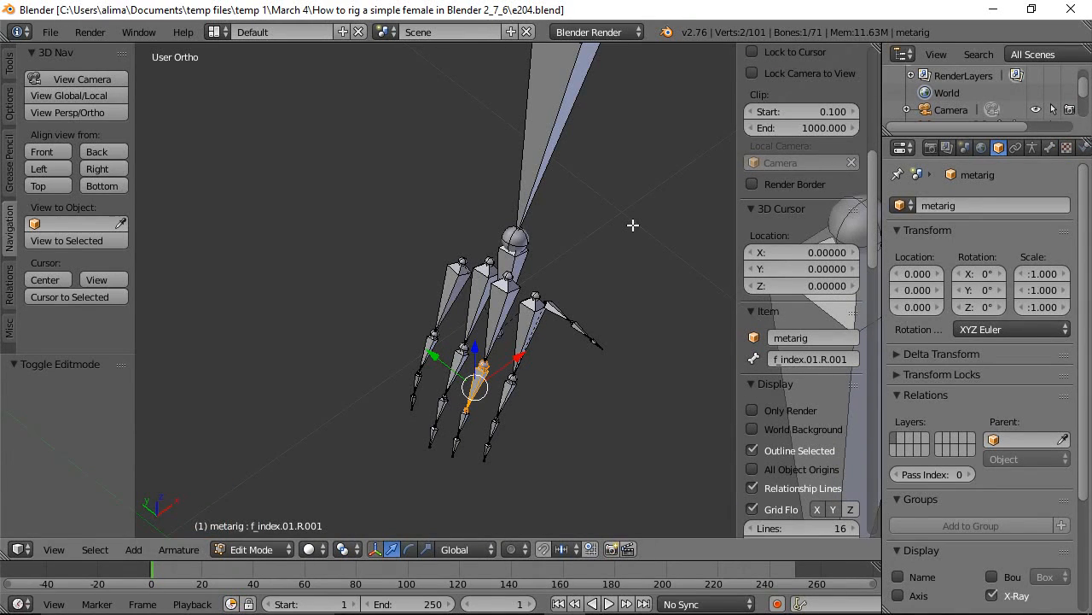
{"action": "key", "text": "b"}
{"action": "left_click_drag", "start_coordinate": [347, 187], "coordinate": [662, 497]}
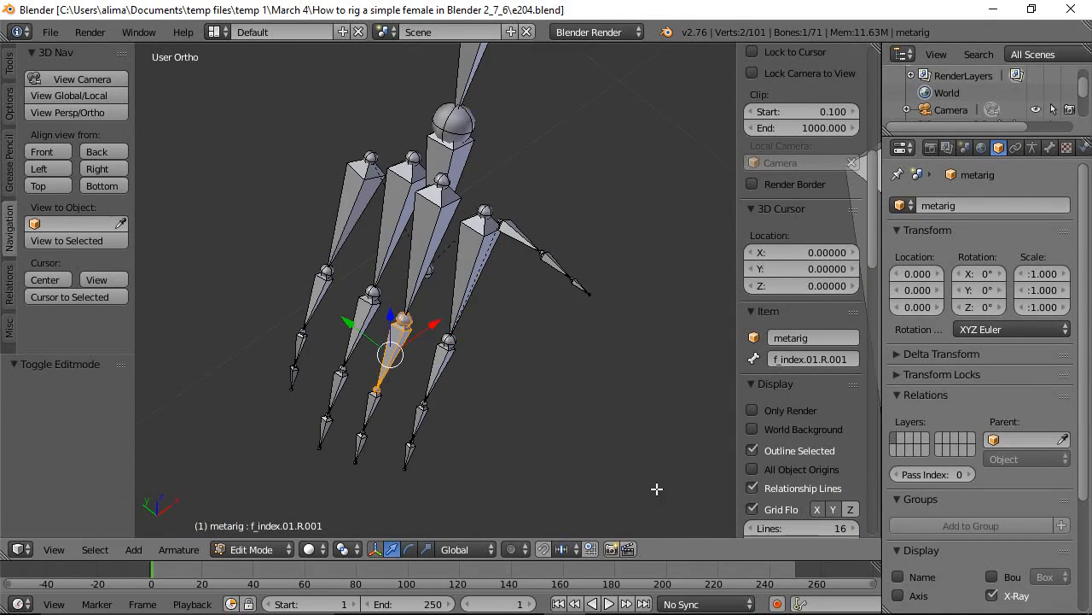
{"action": "middle_click_drag", "start_coordinate": [623, 395], "coordinate": [559, 361]}
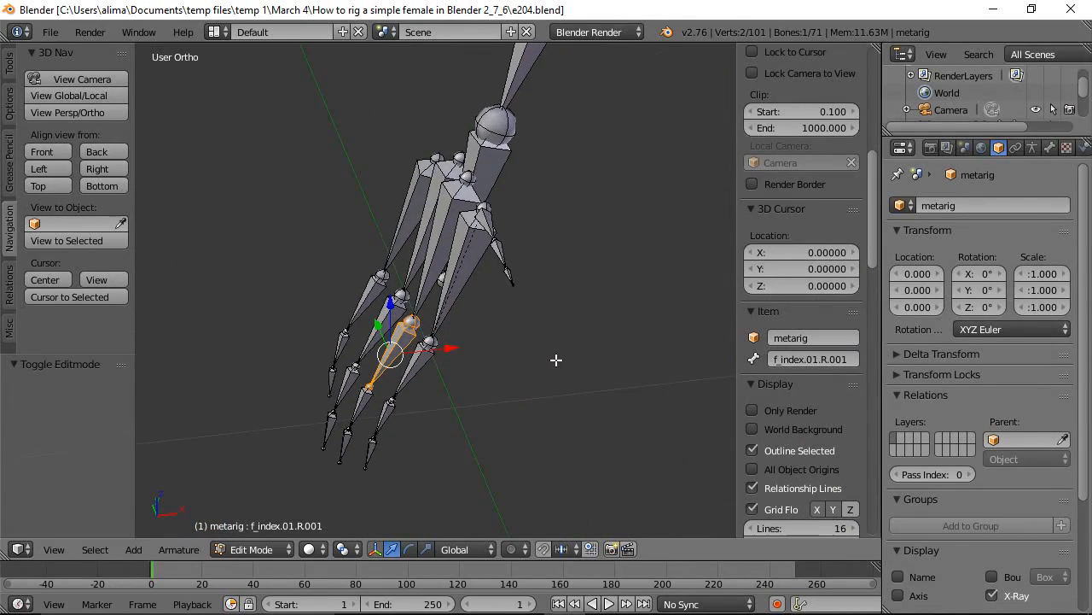
{"action": "right_click", "coordinate": [431, 270]}
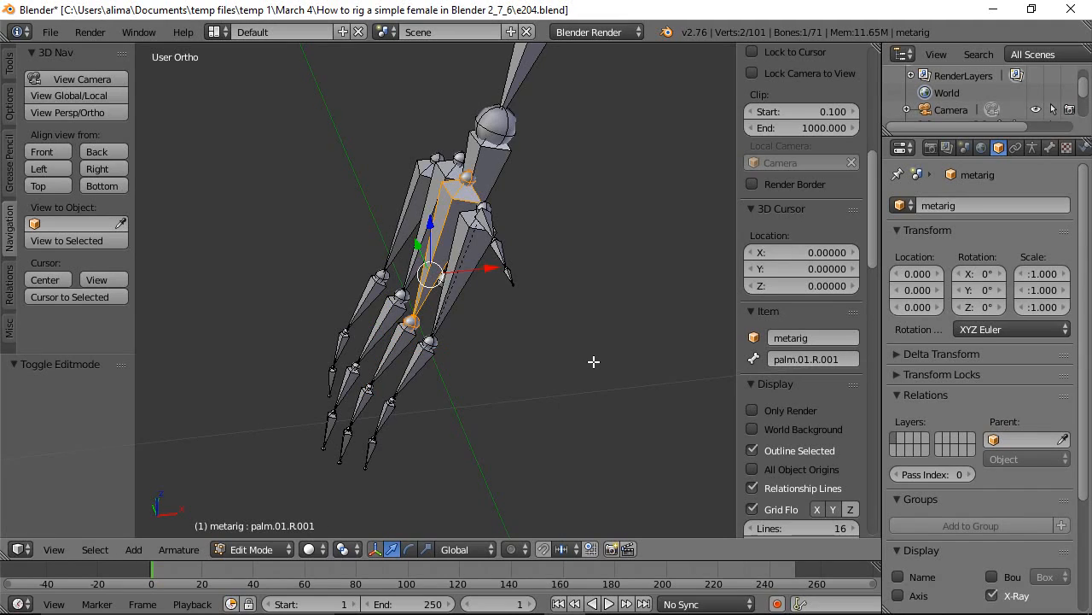
{"action": "key", "text": "shift+d"}
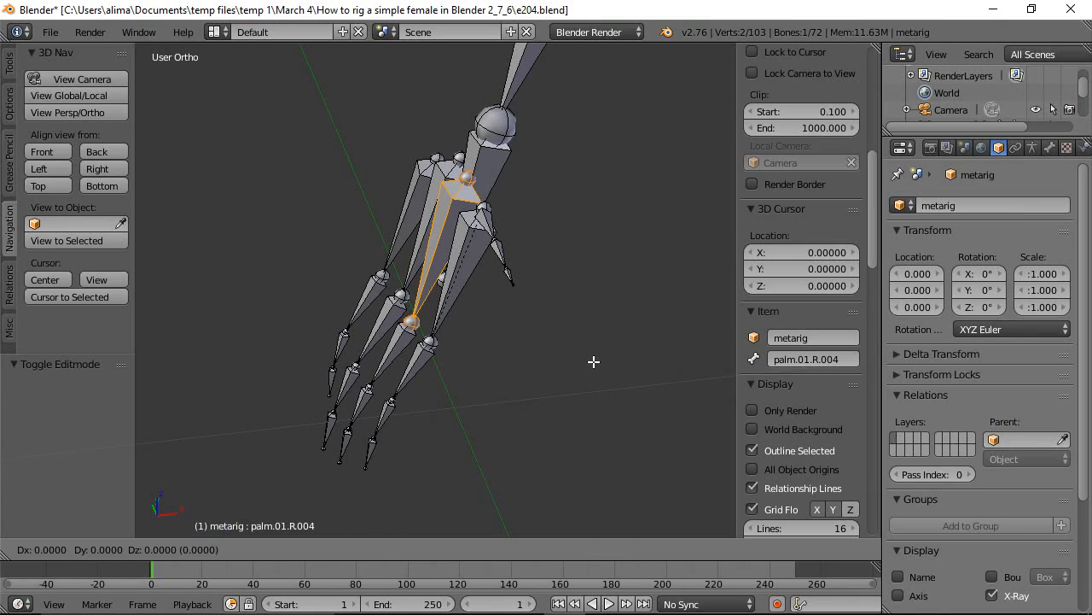
{"action": "right_click", "coordinate": [594, 362]}
Move the duplicated palm bone away from the right hand along negative X and slightly up along Z.
{"action": "left_click_drag", "start_coordinate": [499, 244], "coordinate": [434, 245]}
{"action": "middle_click_drag", "start_coordinate": [578, 356], "coordinate": [524, 316]}
{"action": "left_click_drag", "start_coordinate": [379, 203], "coordinate": [383, 190]}
{"action": "middle_click_drag", "start_coordinate": [483, 292], "coordinate": [563, 331]}
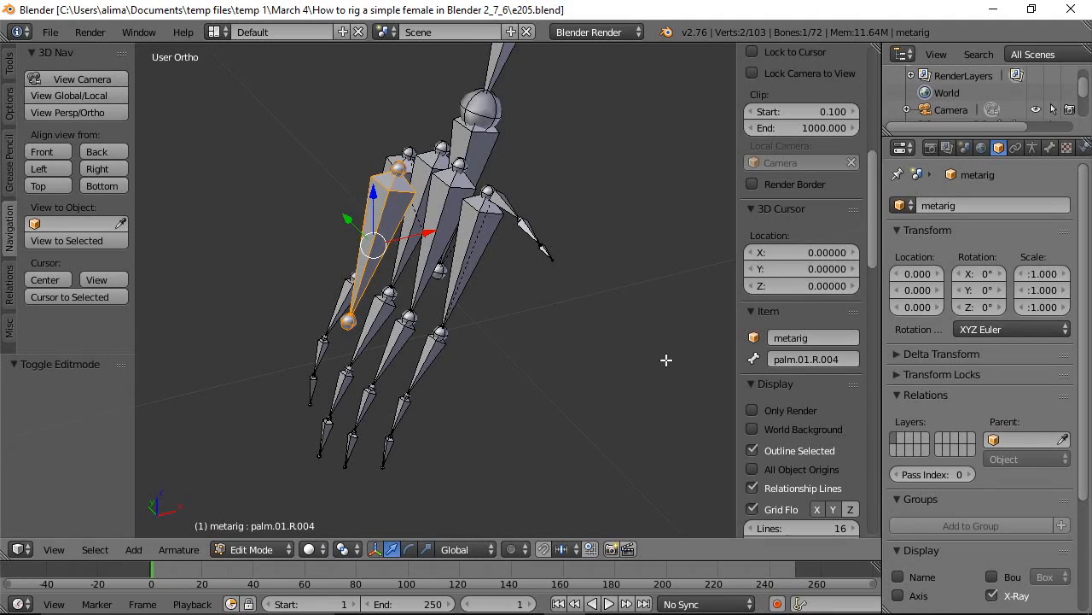
Rename the duplicated palm bone as hand_control.r and save the file as e206.blend.
{"action": "left_click", "coordinate": [800, 358]}
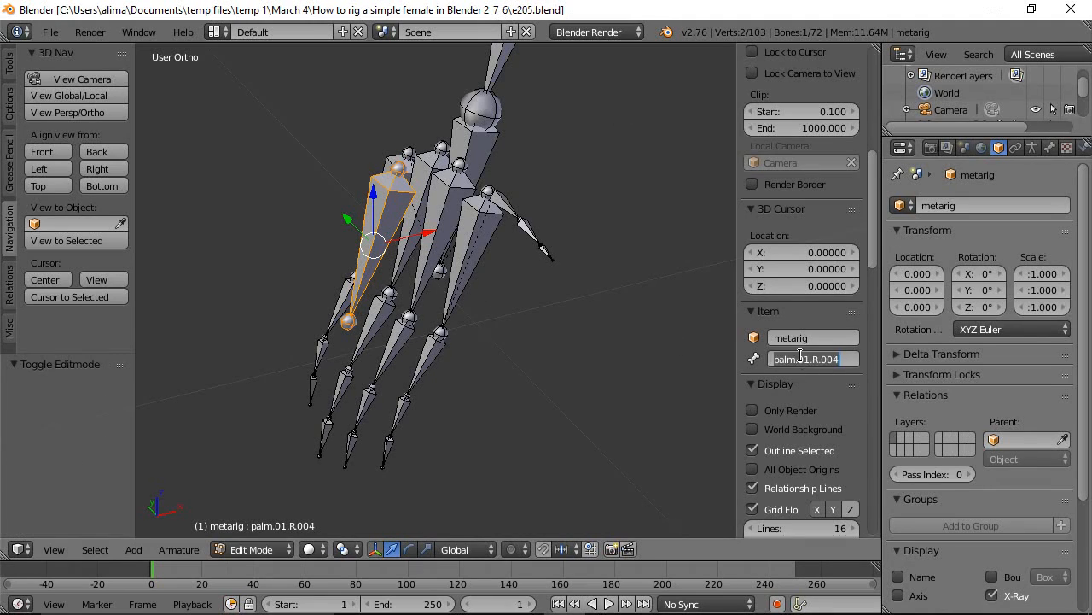
{"action": "type", "text": "hand"}
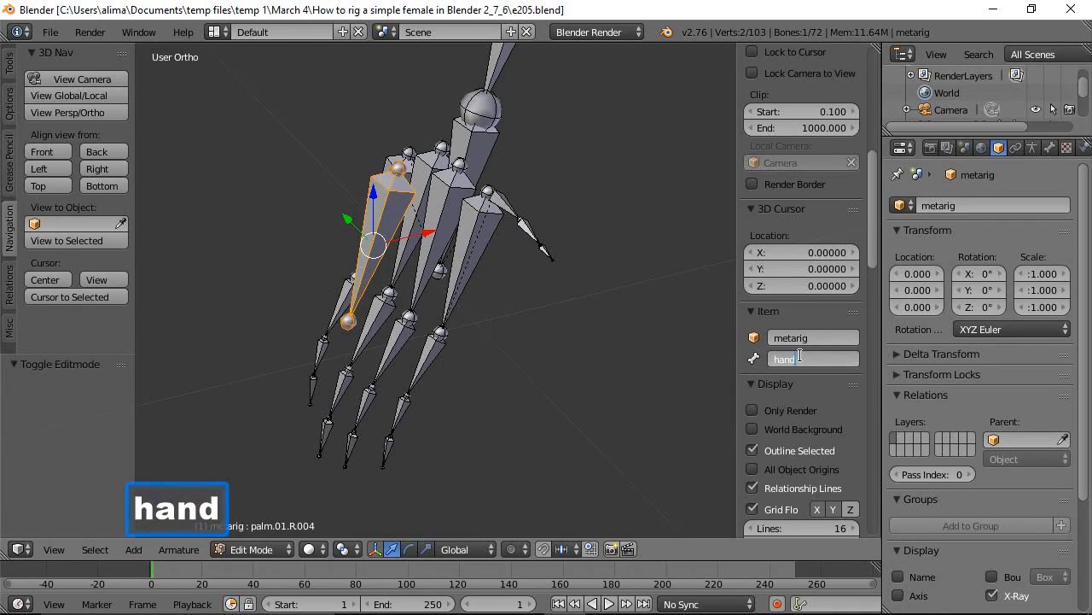
{"action": "type", "text": "_con"}
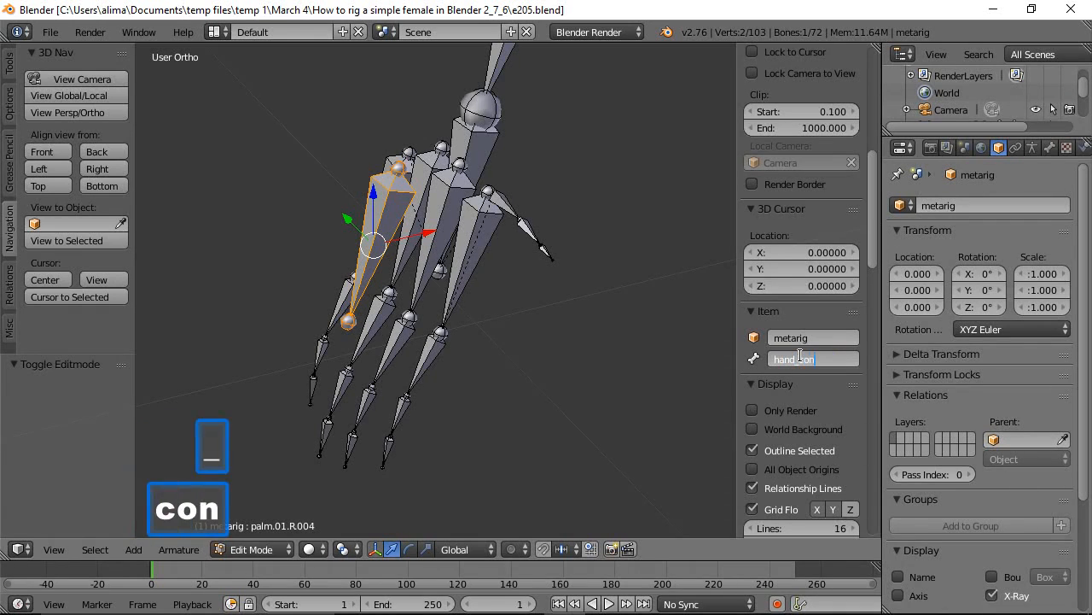
{"action": "type", "text": "trol"}
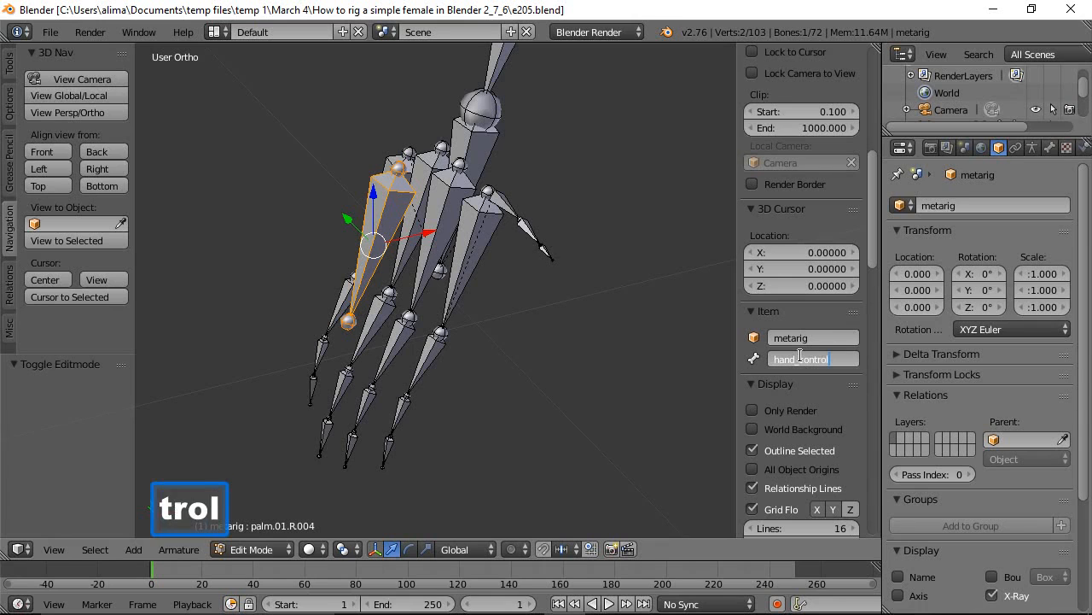
{"action": "type", "text": ".r"}
{"action": "key", "text": "Return"}
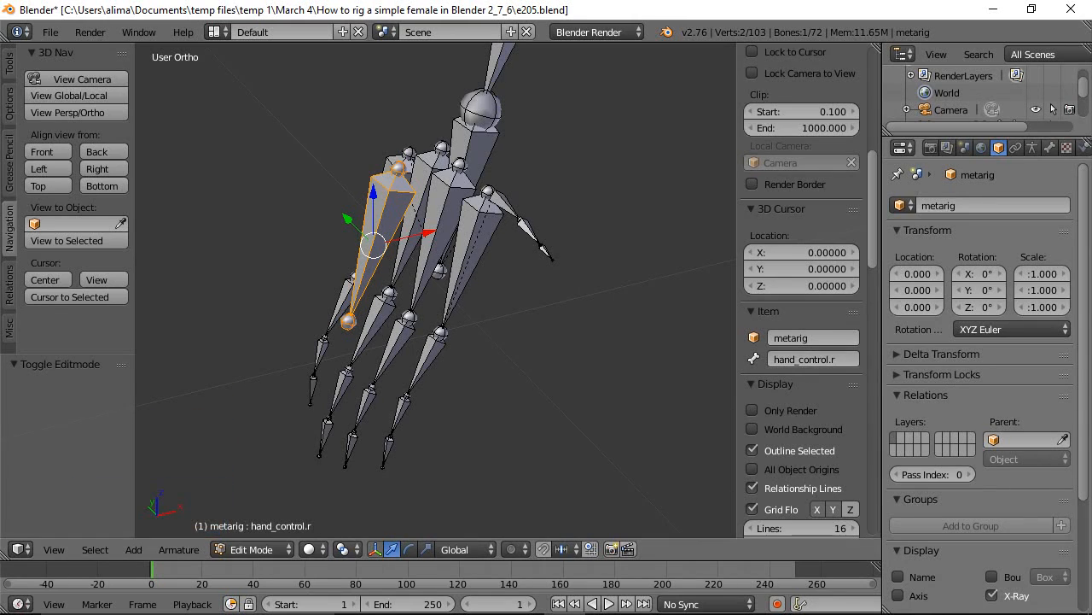
{"action": "key", "text": "ctrl+alt+s"}
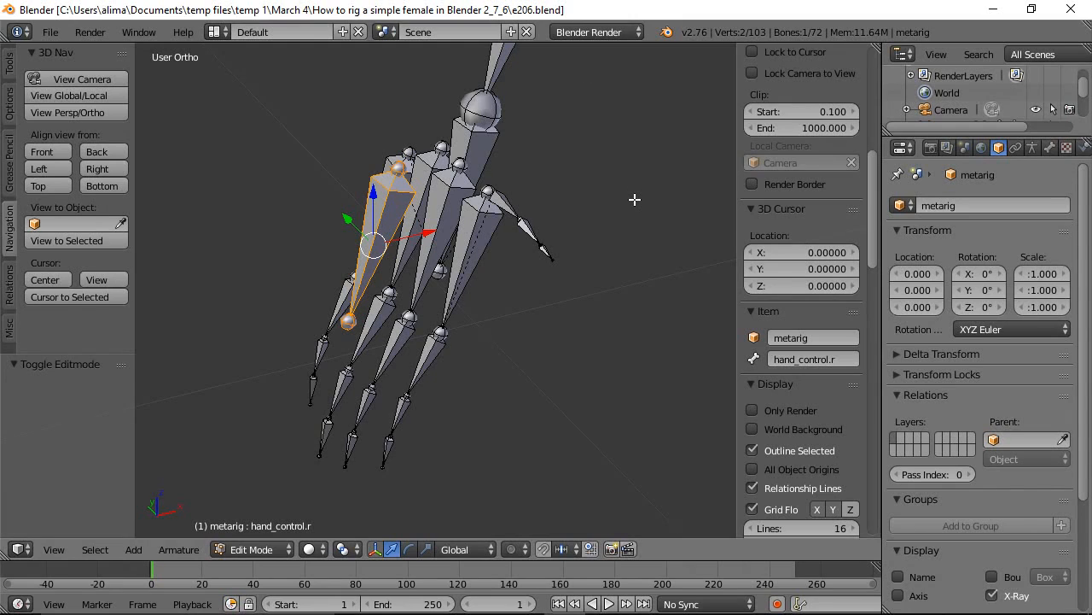
In Pose Mode, add a Copy Rotation constraint to f_index.01.R.001 targeting hand_control.r and save as e207.blend.
{"action": "left_click", "coordinate": [288, 550]}
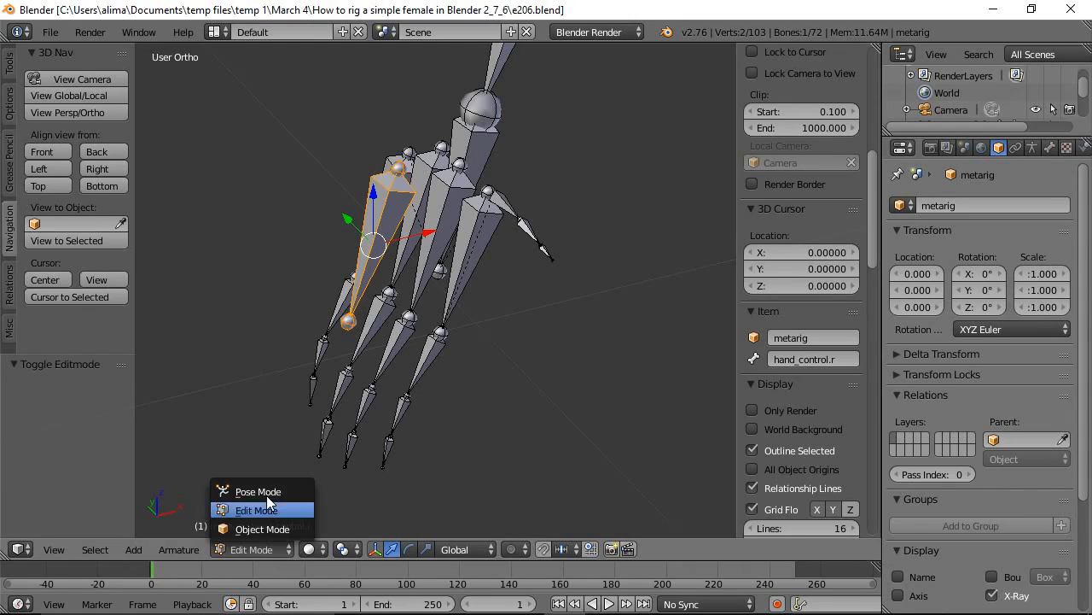
{"action": "left_click", "coordinate": [256, 491]}
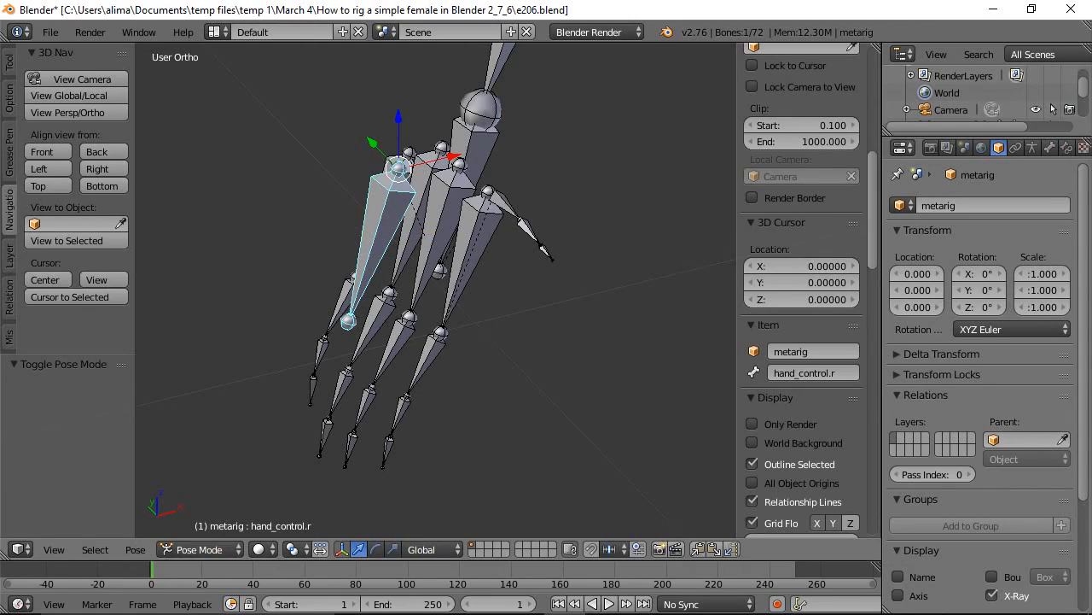
{"action": "right_click", "coordinate": [394, 350]}
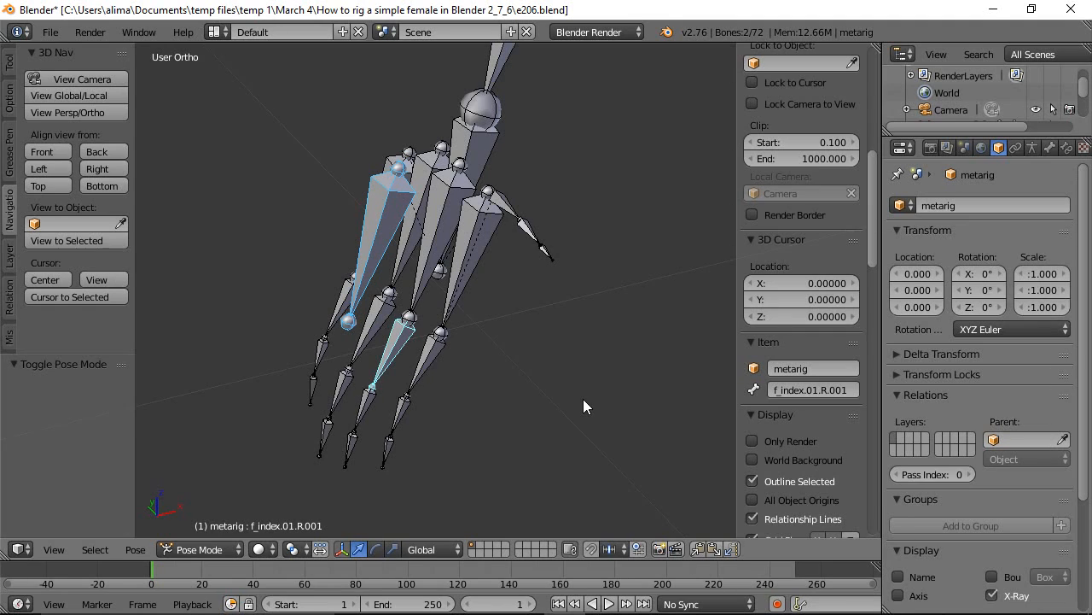
{"action": "key", "text": "ctrl"}
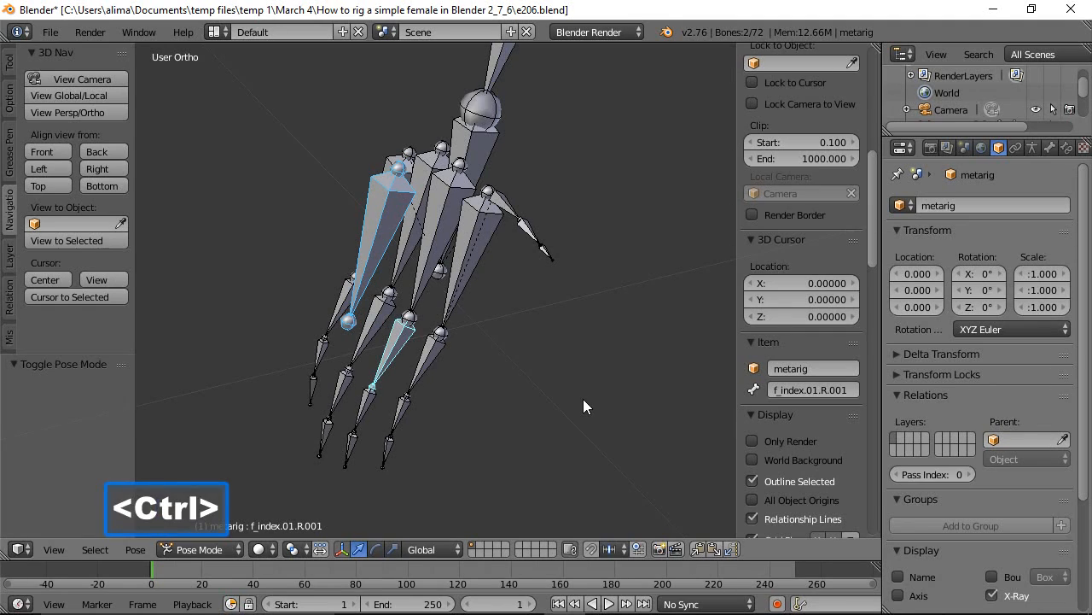
{"action": "key", "text": "ctrl+shift+c"}
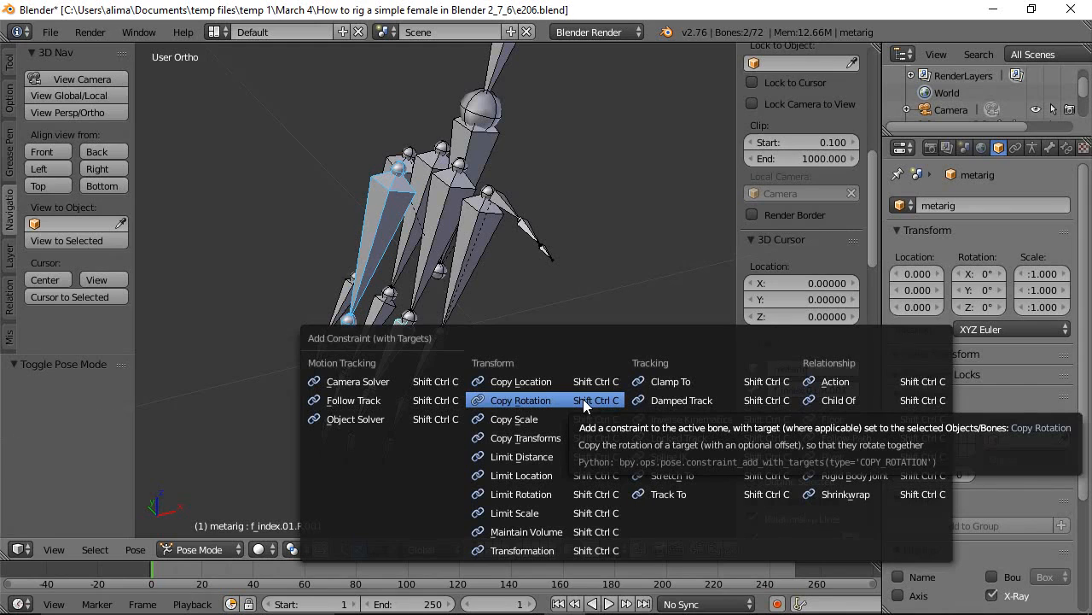
{"action": "left_click", "coordinate": [524, 401]}
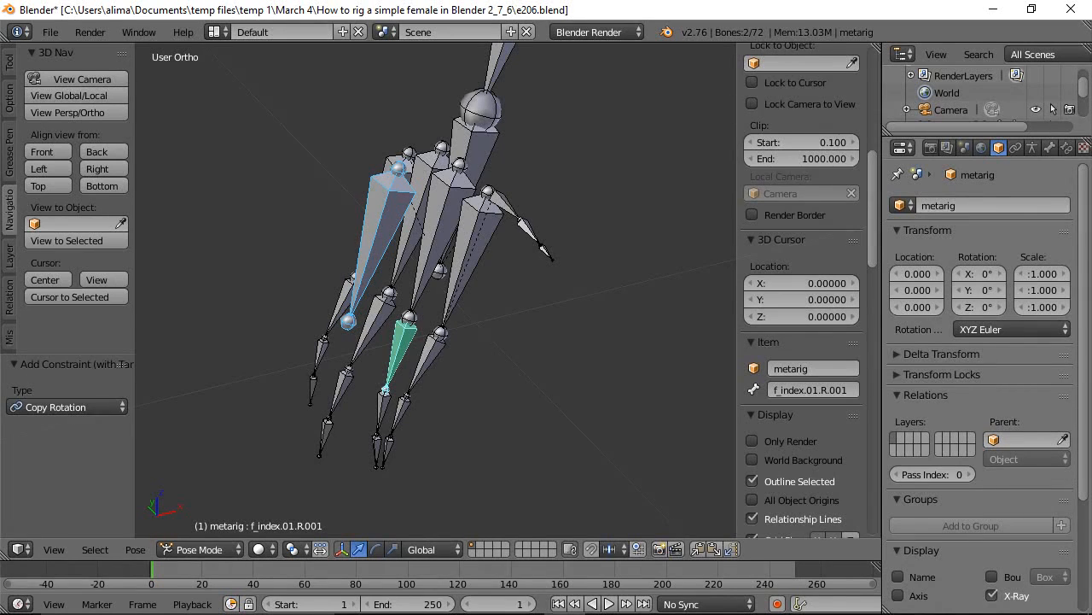
{"action": "key", "text": "ctrl+alt+s"}
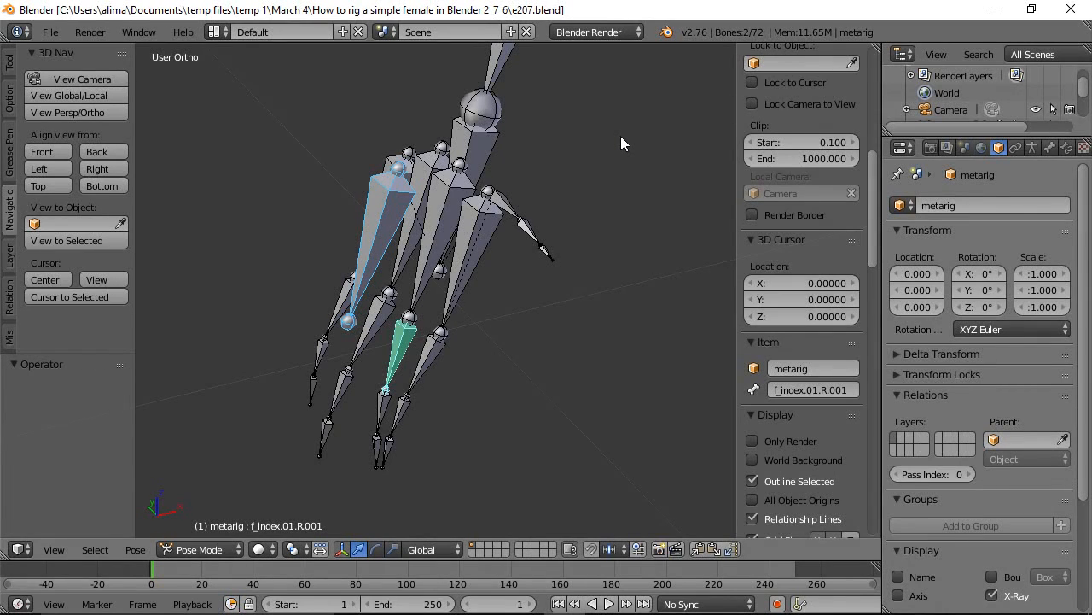
Set both the target and owner space of the Copy Rotation constraint to Local Space and save as e208.blend.
{"action": "left_click", "coordinate": [1067, 149]}
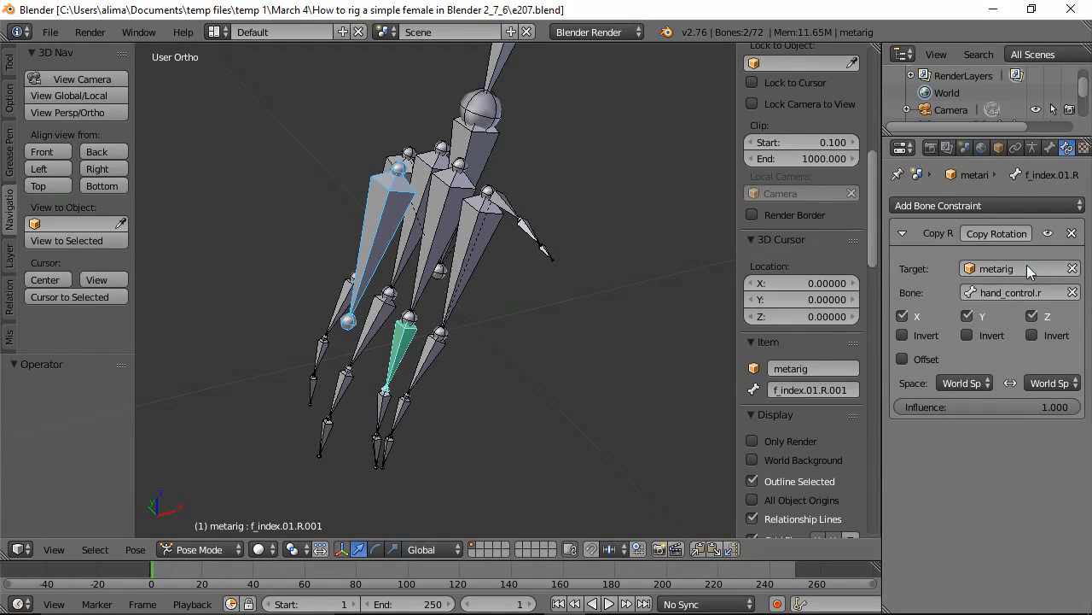
{"action": "left_click", "coordinate": [984, 384]}
{"action": "left_click", "coordinate": [904, 308]}
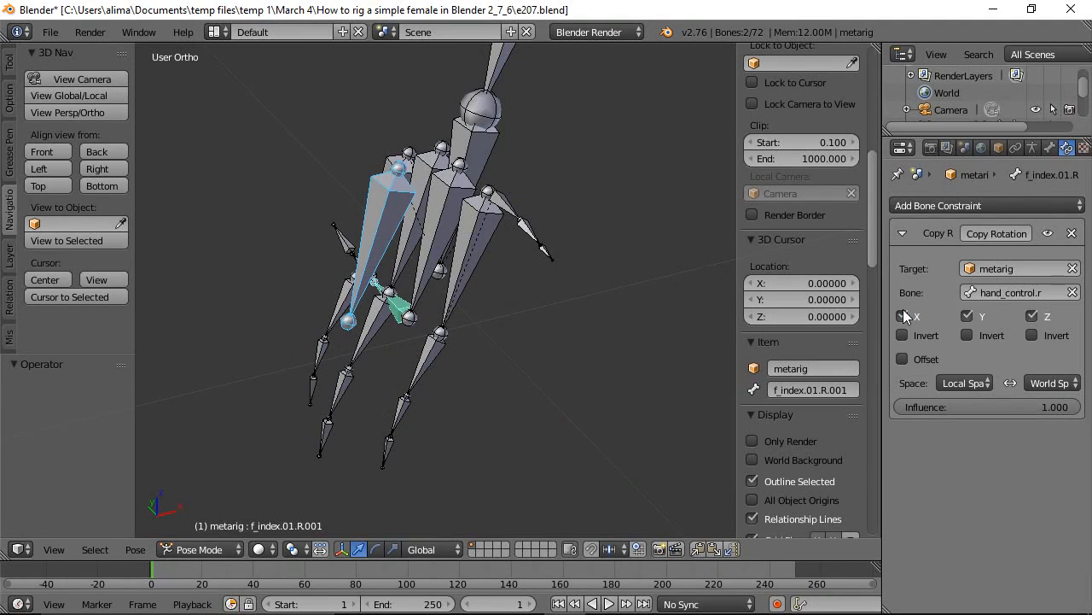
{"action": "left_click", "coordinate": [1066, 389]}
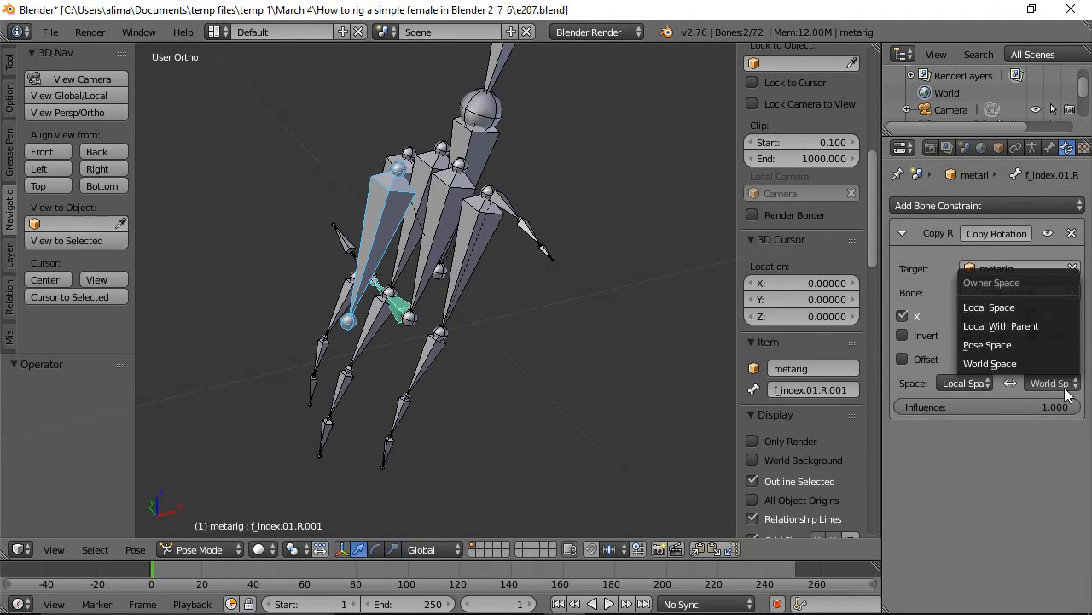
{"action": "left_click", "coordinate": [998, 306]}
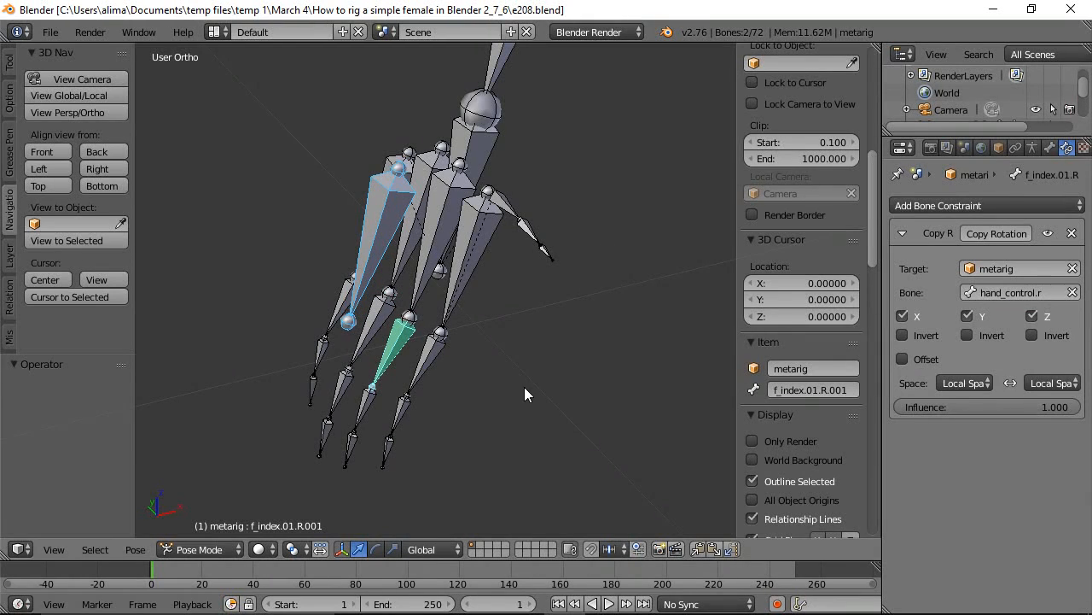
Circle-select all finger and thumb bones of the right hand, with f_index.01.R.001 as the active bone.
{"action": "key", "text": "a"}
{"action": "middle_click_drag", "start_coordinate": [514, 385], "coordinate": [557, 372]}
{"action": "key", "text": "c"}
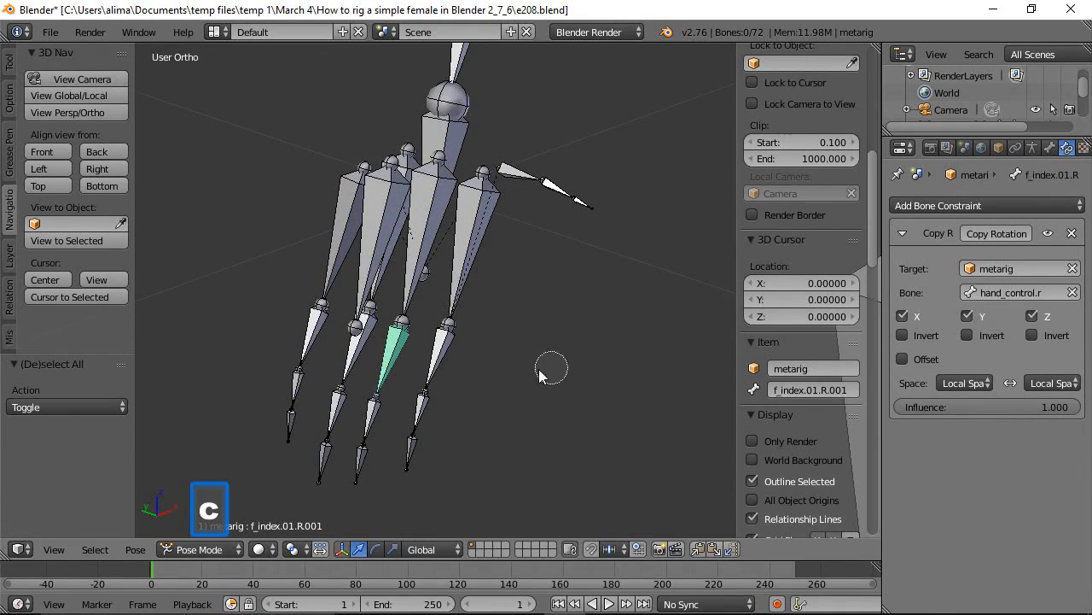
{"action": "mouse_move", "coordinate": [471, 367]}
{"action": "left_mouse_down"}
{"action": "mouse_move", "coordinate": [425, 402]}
{"action": "mouse_move", "coordinate": [408, 455]}
{"action": "mouse_move", "coordinate": [367, 453]}
{"action": "mouse_move", "coordinate": [328, 442]}
{"action": "mouse_move", "coordinate": [333, 393]}
{"action": "mouse_move", "coordinate": [309, 340]}
{"action": "mouse_move", "coordinate": [288, 432]}
{"action": "mouse_move", "coordinate": [294, 453]}
{"action": "left_mouse_up"}
{"action": "mouse_move", "coordinate": [549, 176]}
{"action": "left_mouse_down"}
{"action": "mouse_move", "coordinate": [519, 179]}
{"action": "mouse_move", "coordinate": [581, 202]}
{"action": "left_mouse_up"}
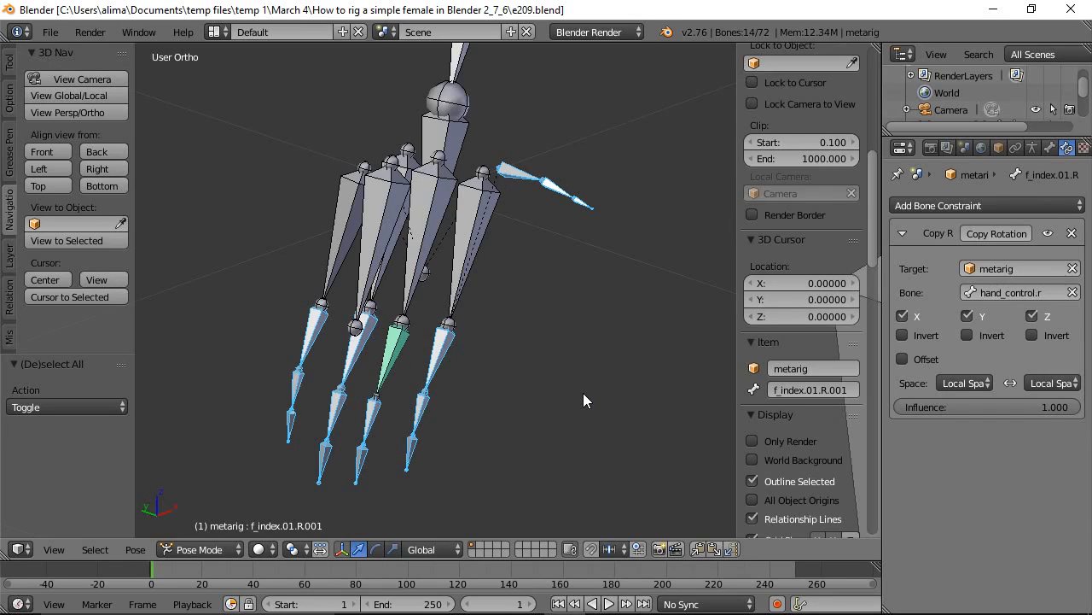
{"action": "right_click", "coordinate": [390, 347], "text": "shift"}
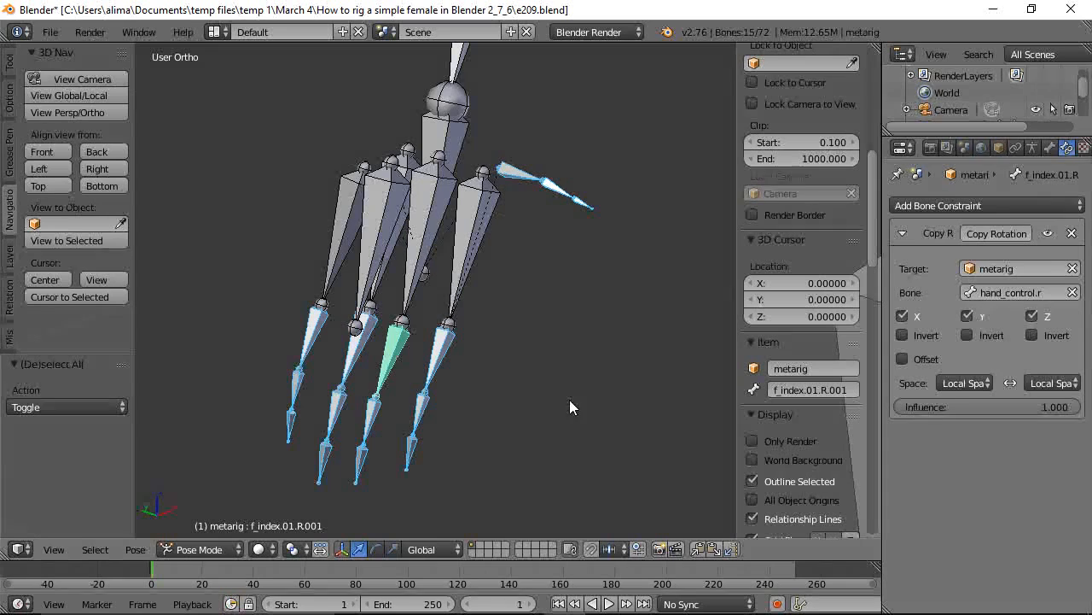
Copy the Copy Rotation constraint from f_index.01.R.001 to the selected finger and thumb bones and save as e210.blend.
{"action": "left_click", "coordinate": [136, 549]}
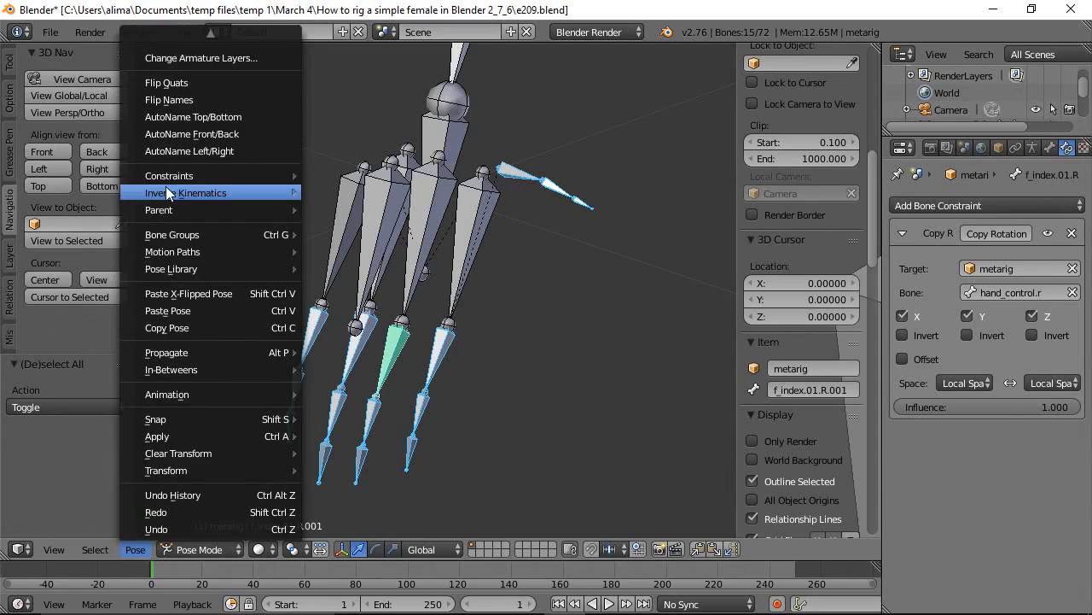
{"action": "mouse_move", "coordinate": [174, 174]}
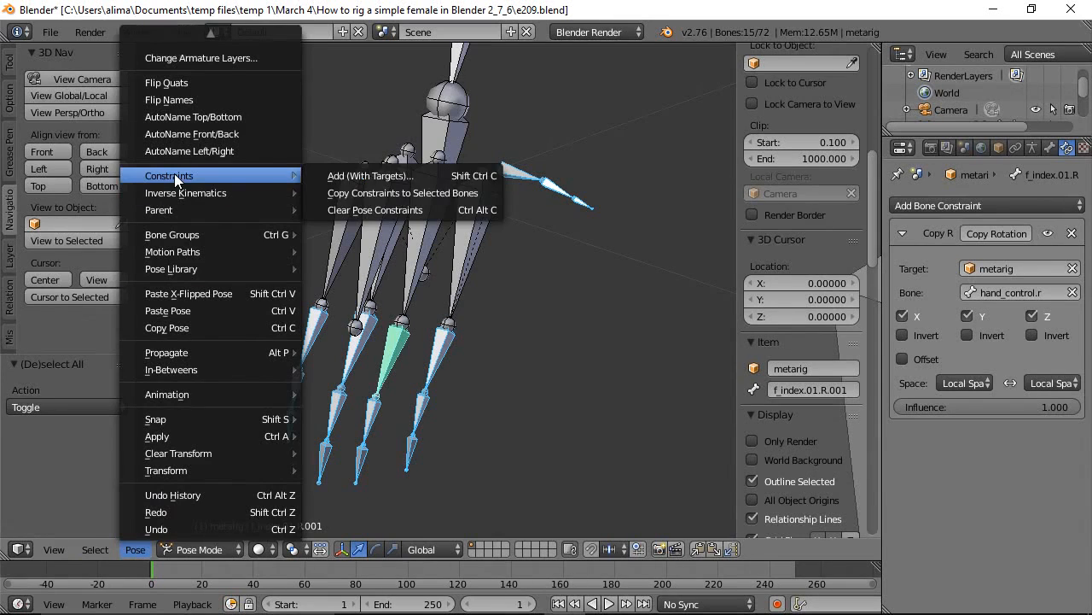
{"action": "left_click", "coordinate": [351, 192]}
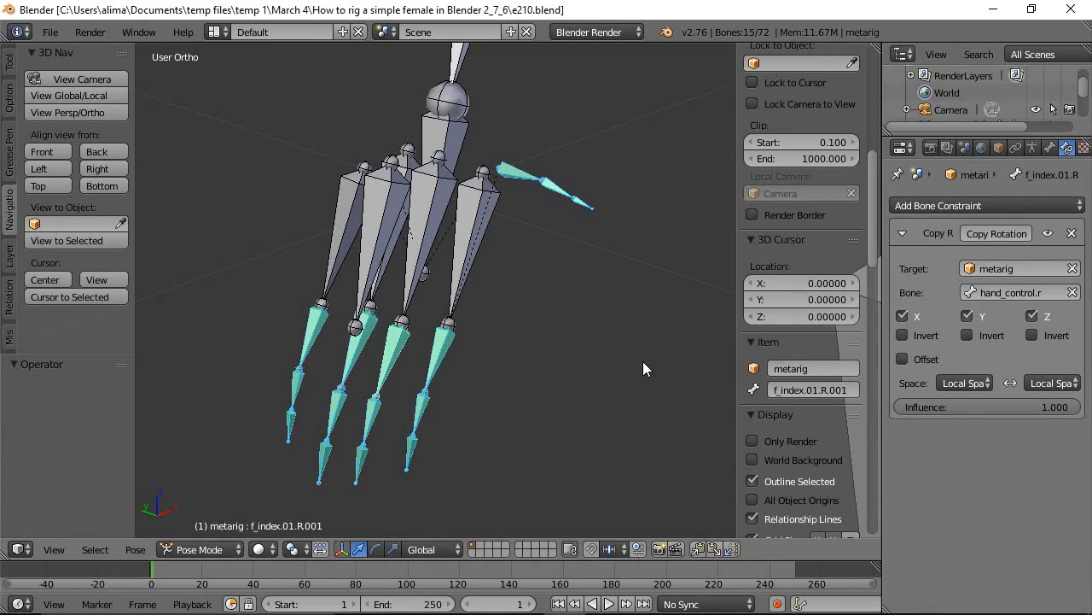
{"action": "key", "text": "a"}
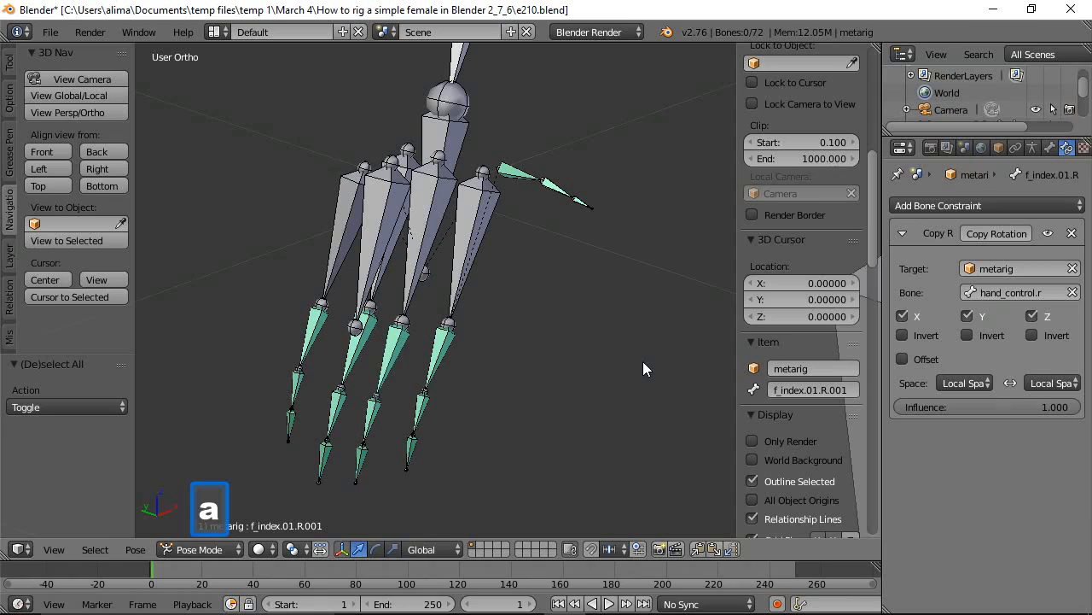
Test the finger curl by rotating hand_control.r about the global Y axis, then cancel the rotation and deselect all bones.
{"action": "right_click", "coordinate": [381, 230]}
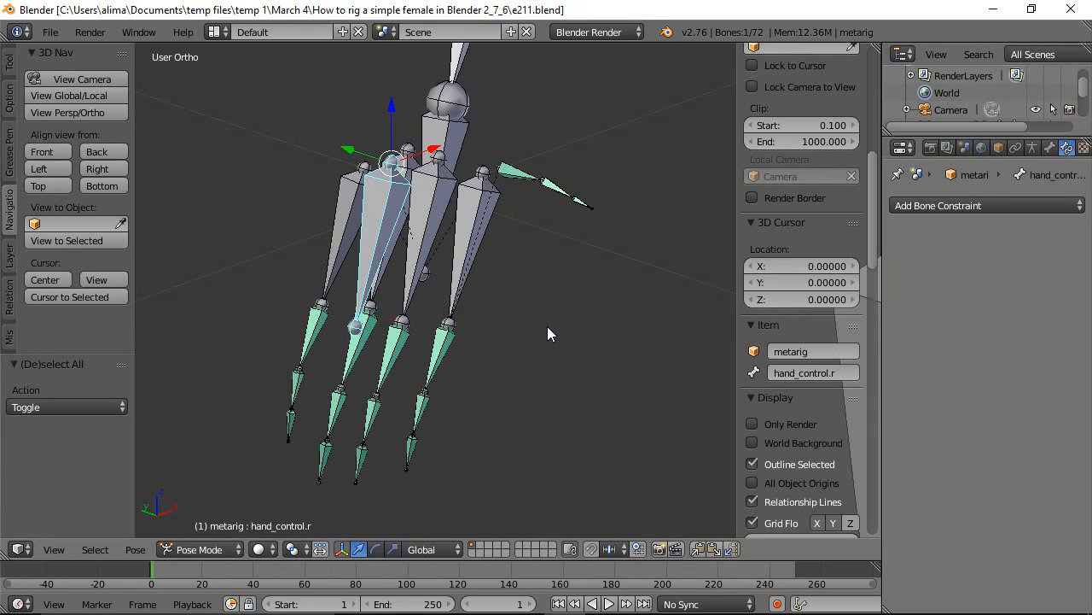
{"action": "key", "text": "r"}
{"action": "key", "text": "y"}
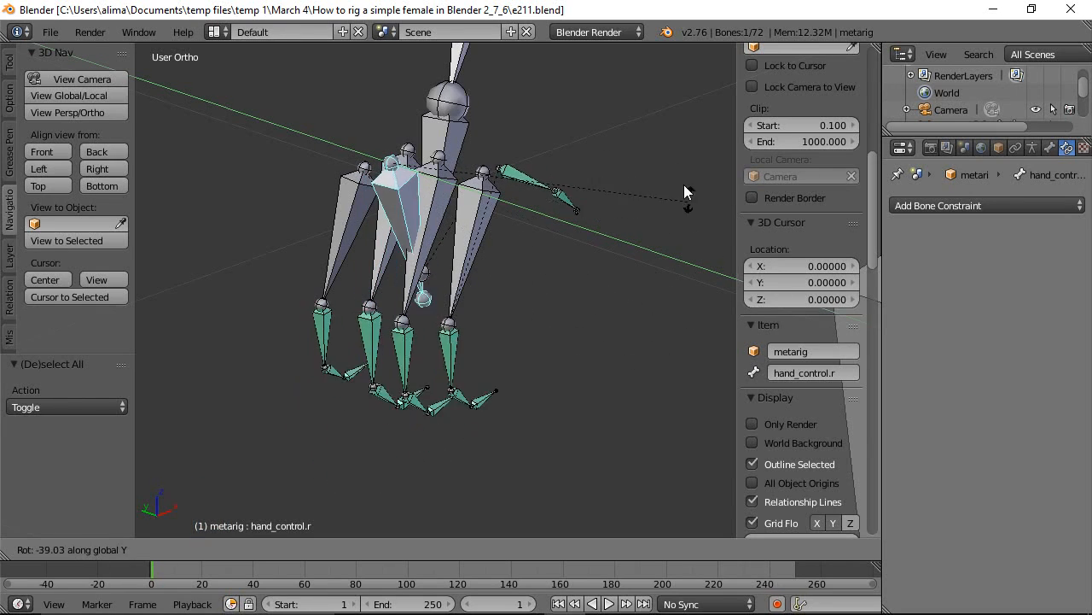
{"action": "right_click", "coordinate": [662, 272]}
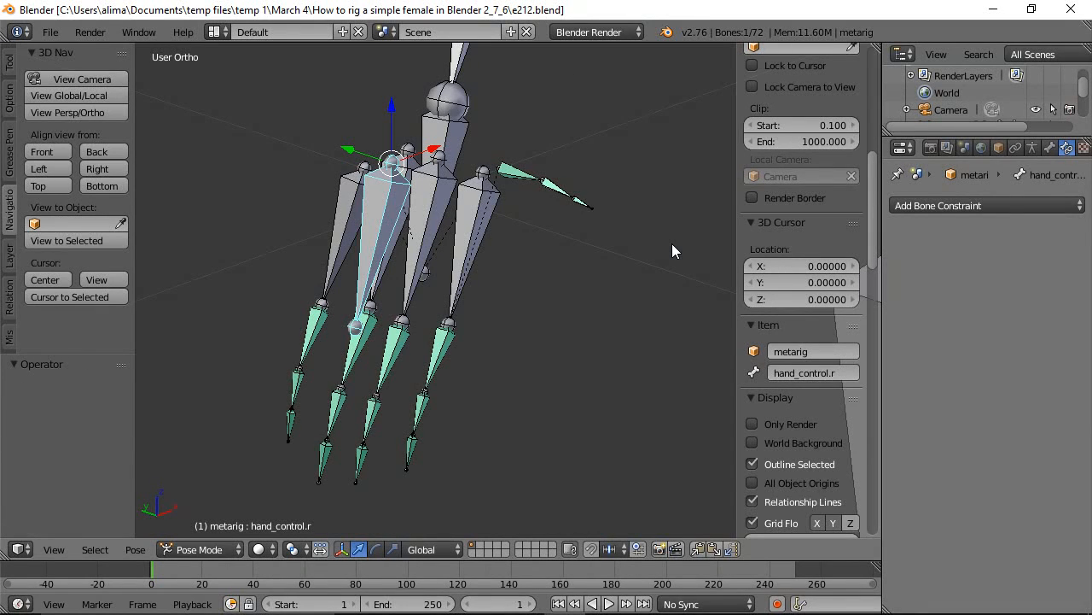
{"action": "key", "text": "a"}
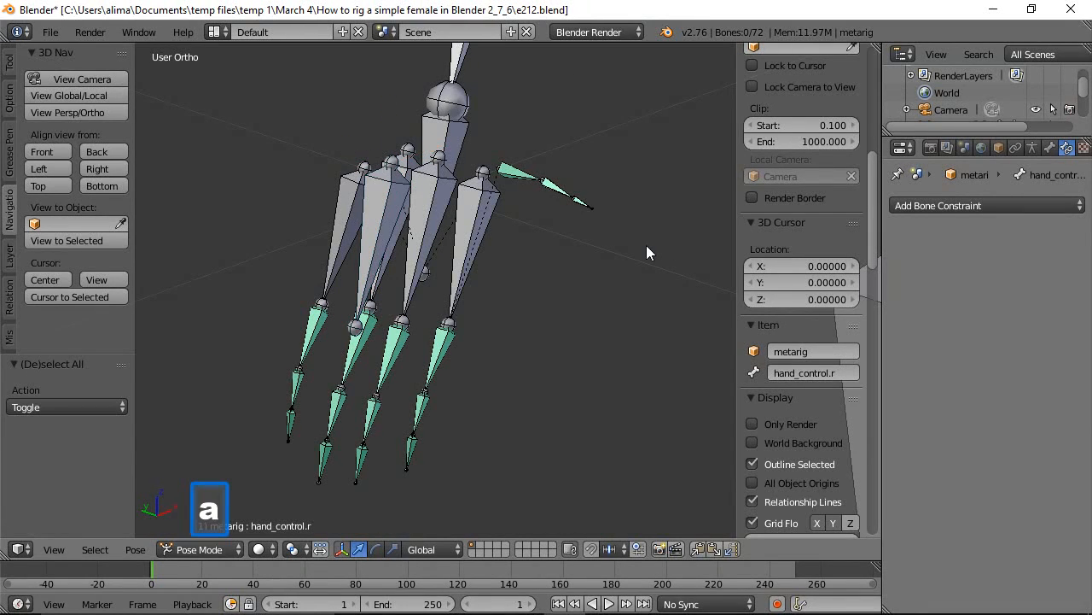
Select the six leg control bones: f_handle.l, f_handle.r, both heel bones, and the knee targets pt.l and pt.r.
{"action": "left_click", "coordinate": [56, 154]}
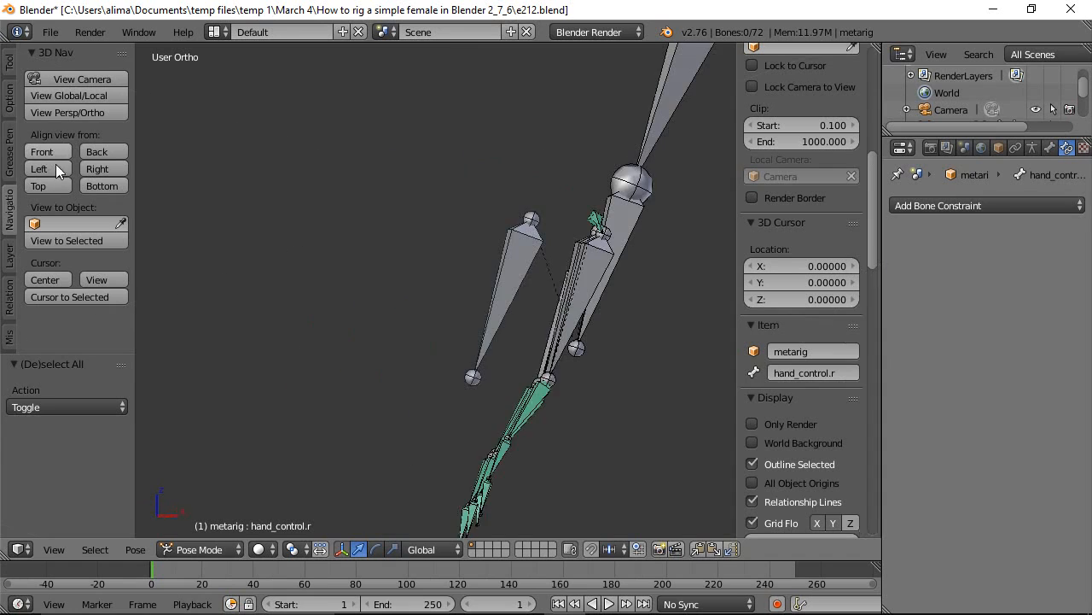
{"action": "scroll", "coordinate": [612, 342], "scroll_direction": "down", "scroll_amount": 12}
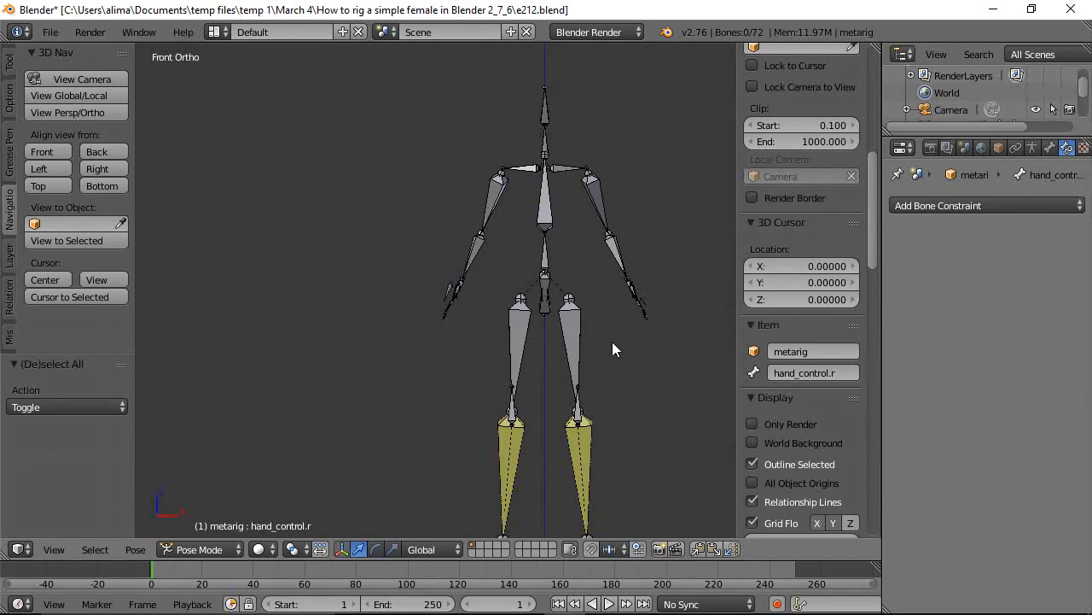
{"action": "middle_click_drag", "start_coordinate": [617, 364], "coordinate": [520, 290], "text": "shift"}
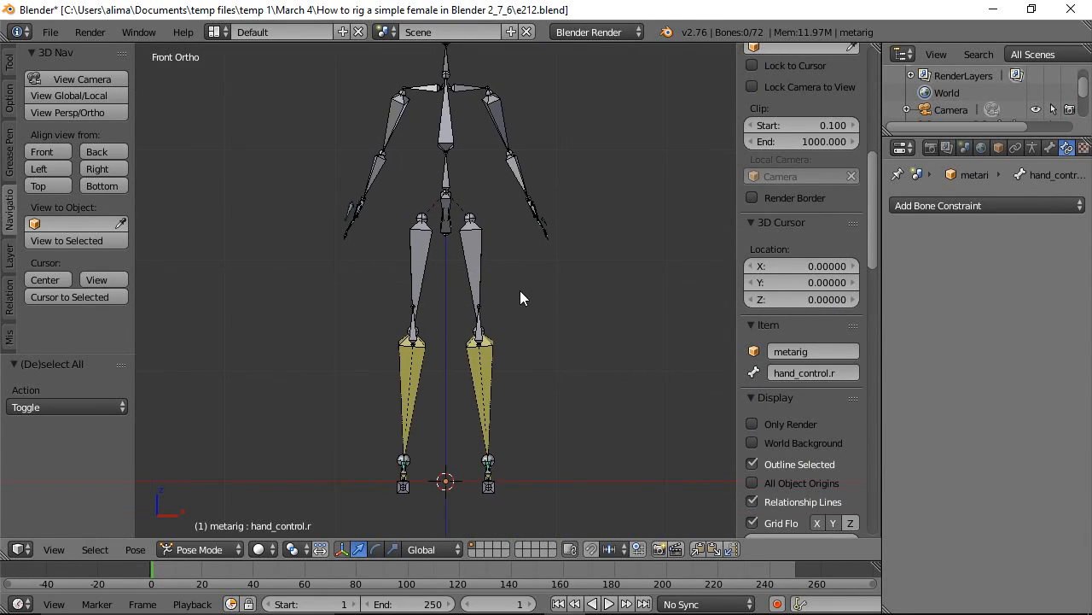
{"action": "middle_click_drag", "start_coordinate": [631, 296], "coordinate": [551, 324]}
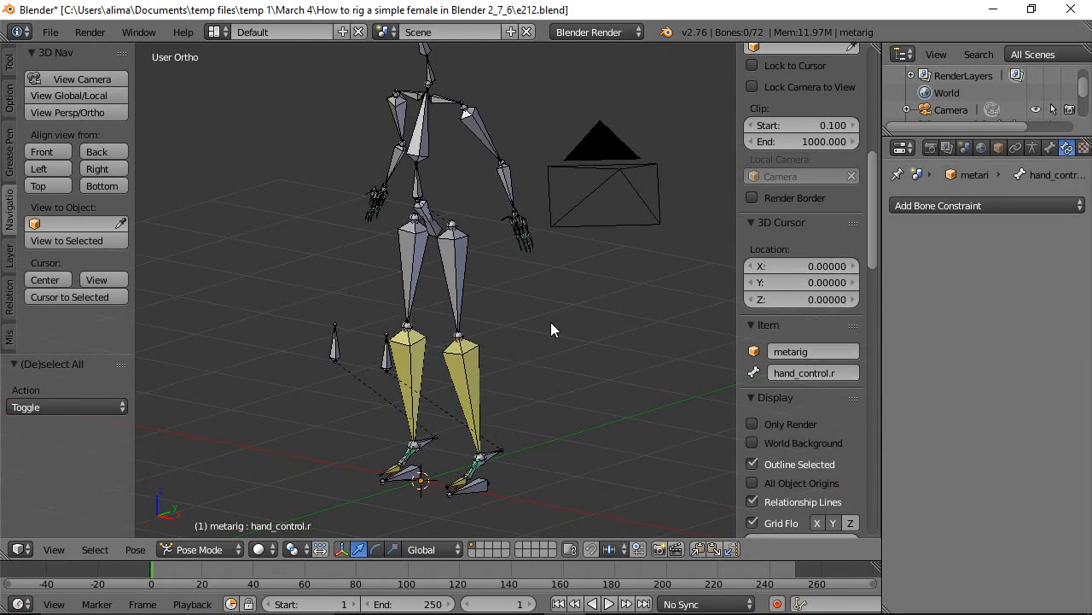
{"action": "right_click", "coordinate": [483, 489]}
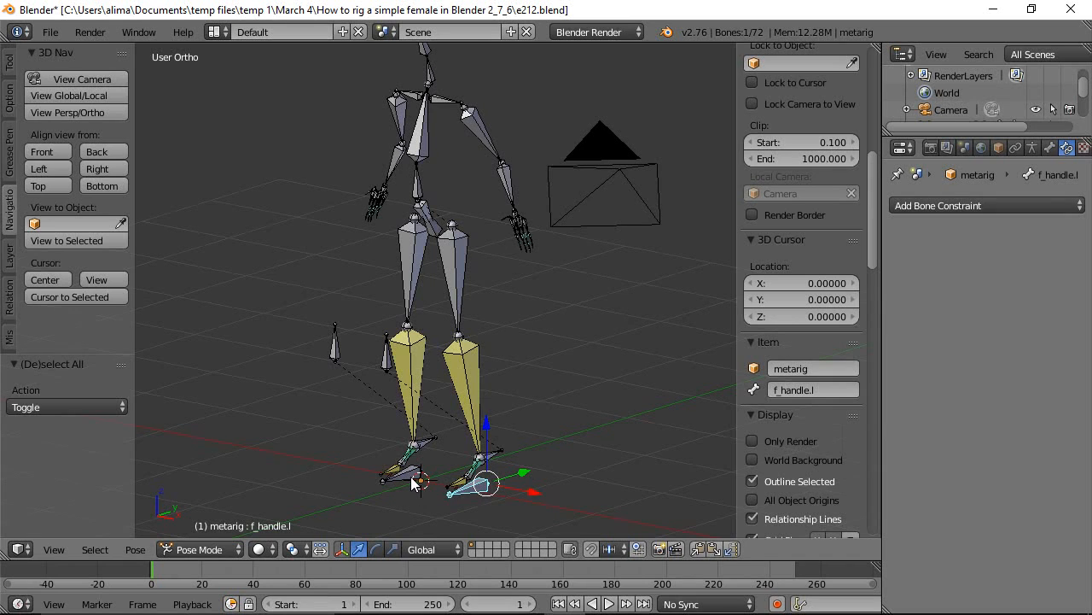
{"action": "right_click", "coordinate": [413, 483], "text": "shift"}
{"action": "right_click", "coordinate": [500, 458], "text": "shift"}
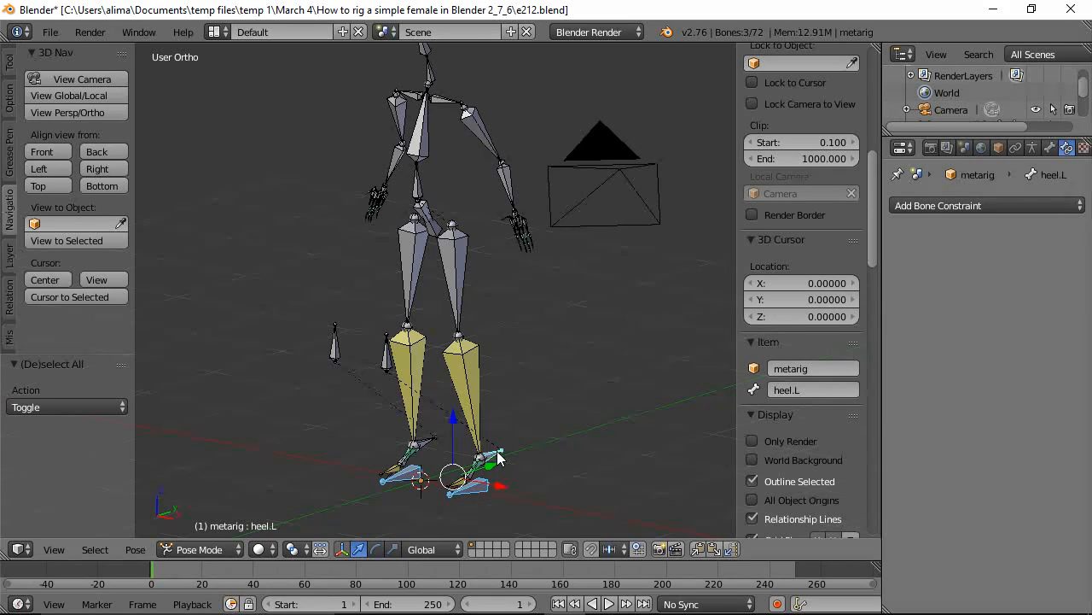
{"action": "right_click", "coordinate": [430, 442], "text": "shift"}
{"action": "right_click", "coordinate": [385, 357], "text": "shift"}
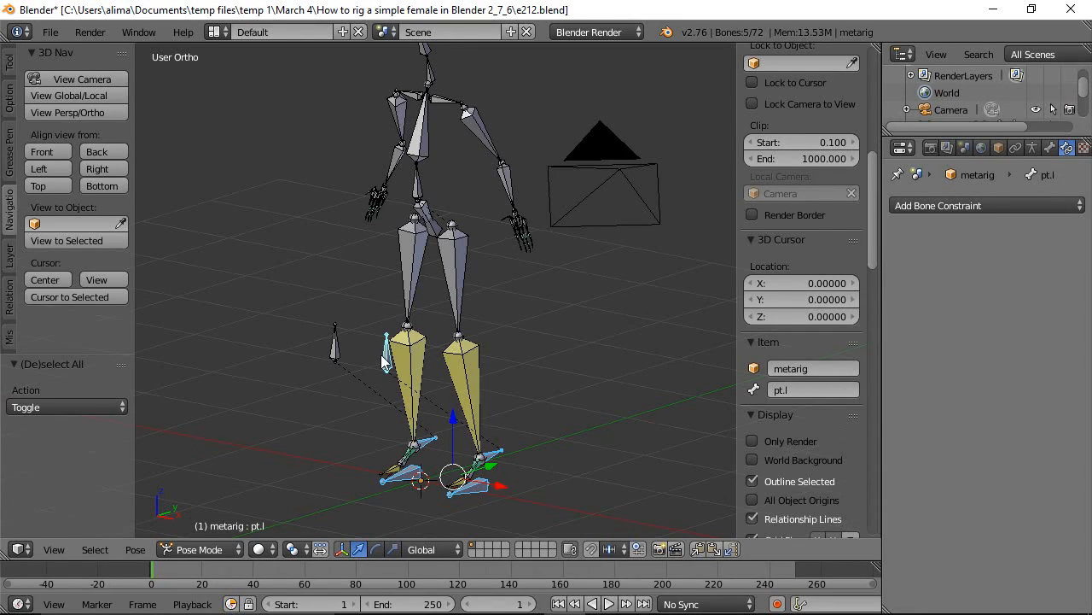
{"action": "right_click", "coordinate": [336, 349], "text": "shift"}
{"action": "middle_click_drag", "start_coordinate": [564, 259], "coordinate": [534, 274]}
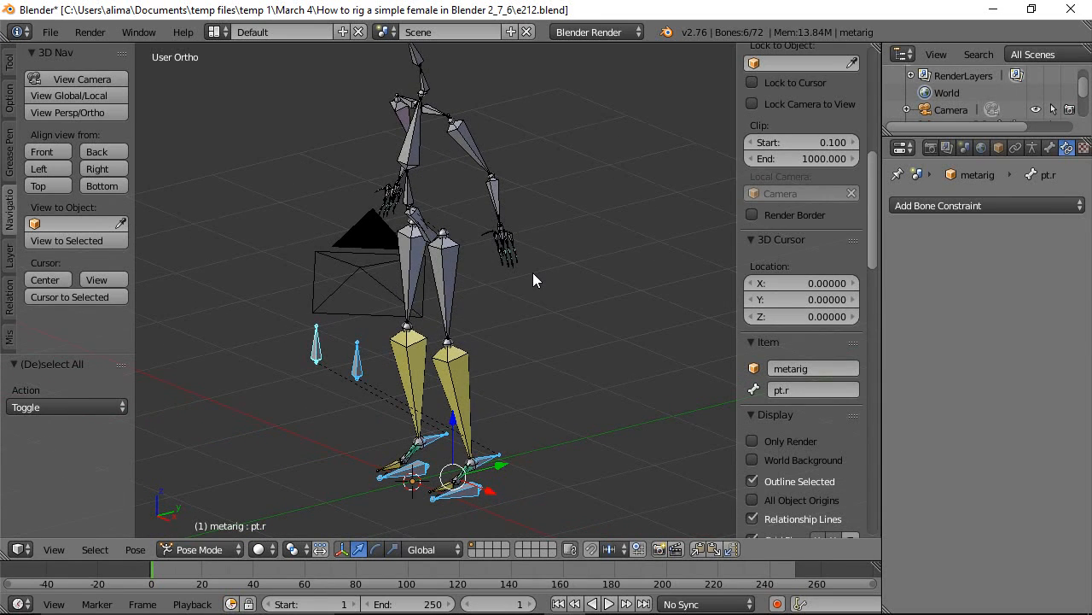
Zoom to the left hand and add hand_control.l to the selected leg control bones.
{"action": "key", "text": "ctrl"}
{"action": "middle_click_drag", "start_coordinate": [571, 318], "coordinate": [604, 216], "text": "ctrl"}
{"action": "middle_click_drag", "start_coordinate": [642, 157], "coordinate": [433, 353], "text": "shift"}
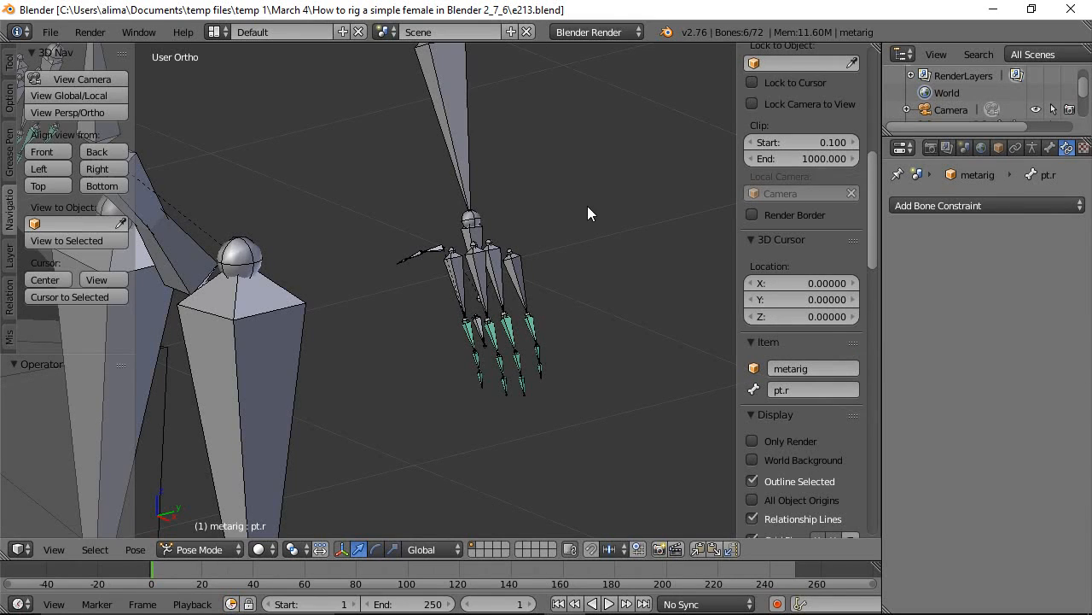
{"action": "key", "text": "b"}
{"action": "left_click_drag", "start_coordinate": [372, 186], "coordinate": [597, 443]}
{"action": "key", "text": "KP_Decimal"}
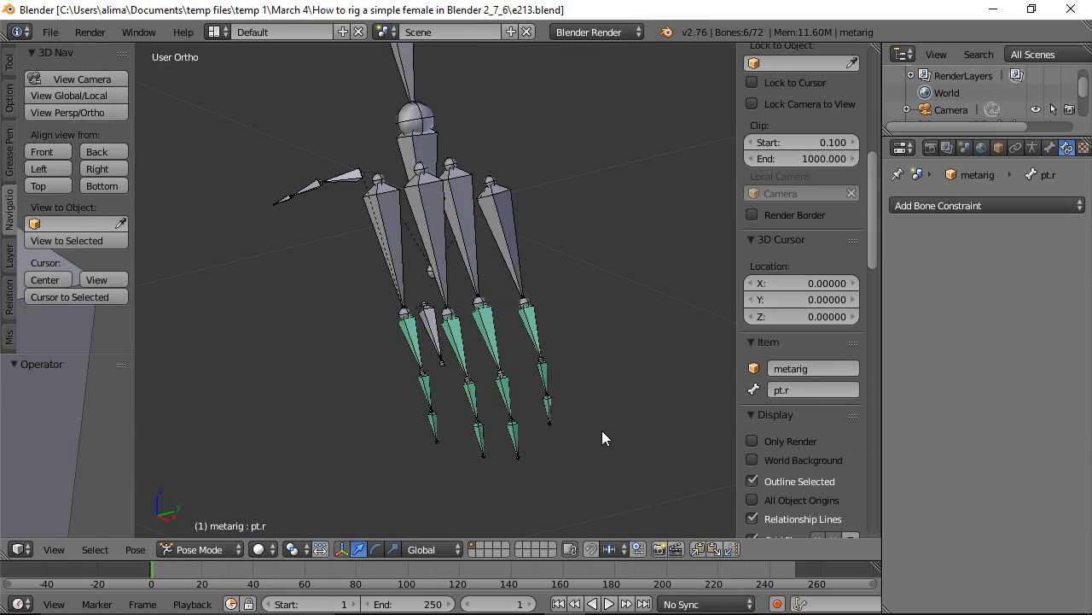
{"action": "right_click", "coordinate": [432, 331]}
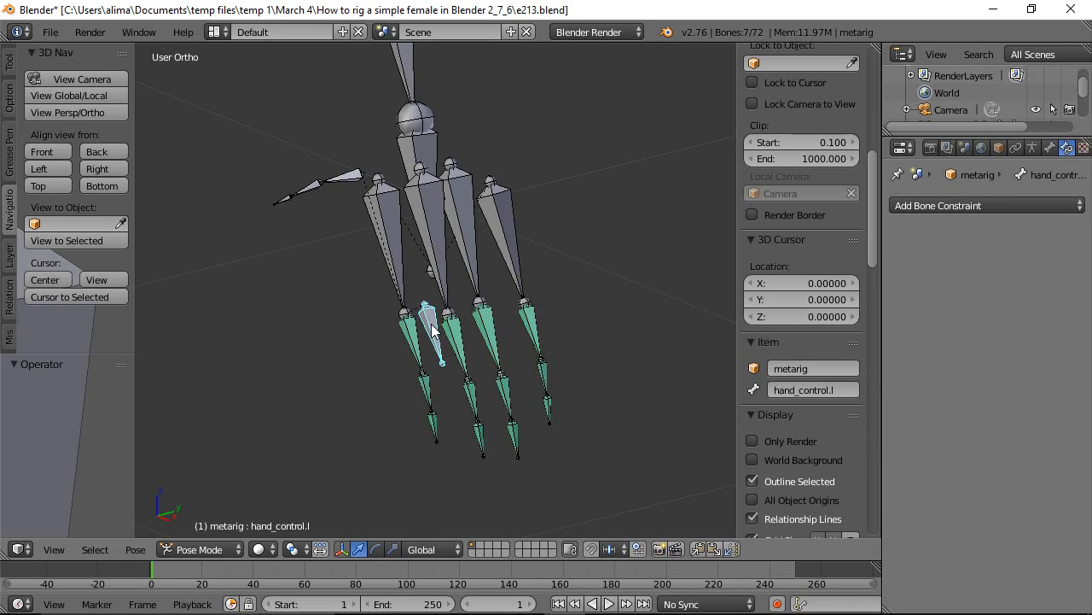
Add hand_control.r on the right hand to the control bone selection and save incrementally as e214.blend and e215.blend.
{"action": "key", "text": "ctrl"}
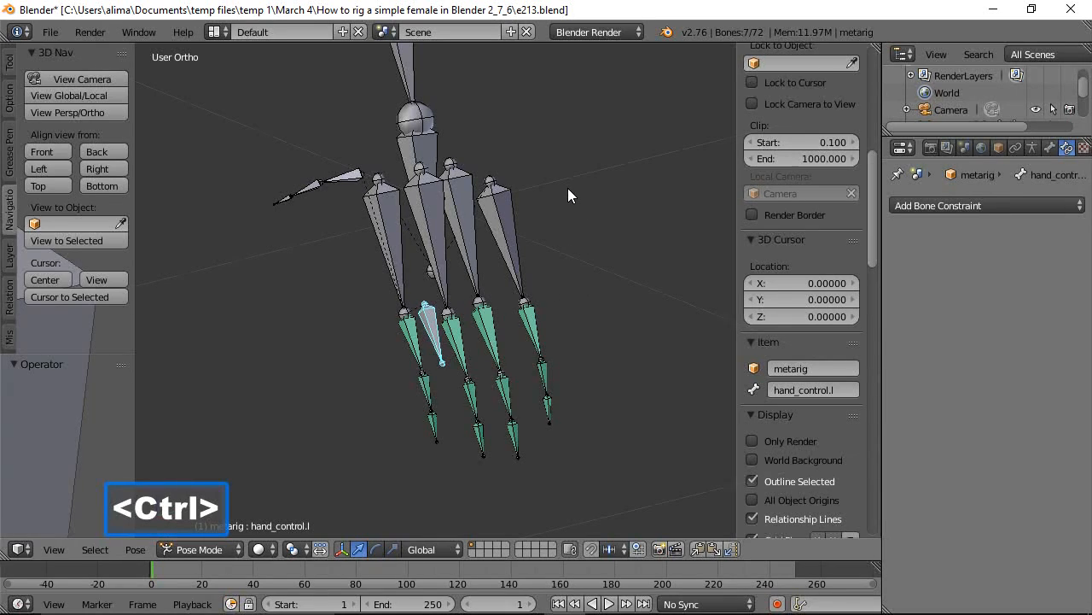
{"action": "middle_click_drag", "start_coordinate": [567, 190], "coordinate": [589, 503], "text": "ctrl"}
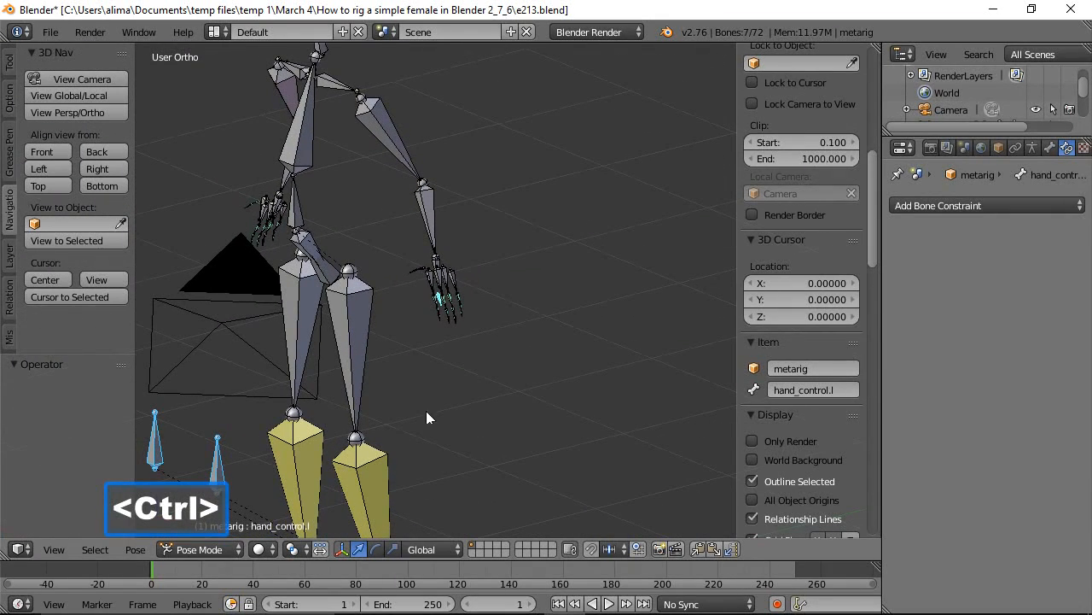
{"action": "middle_click_drag", "start_coordinate": [333, 337], "coordinate": [514, 328]}
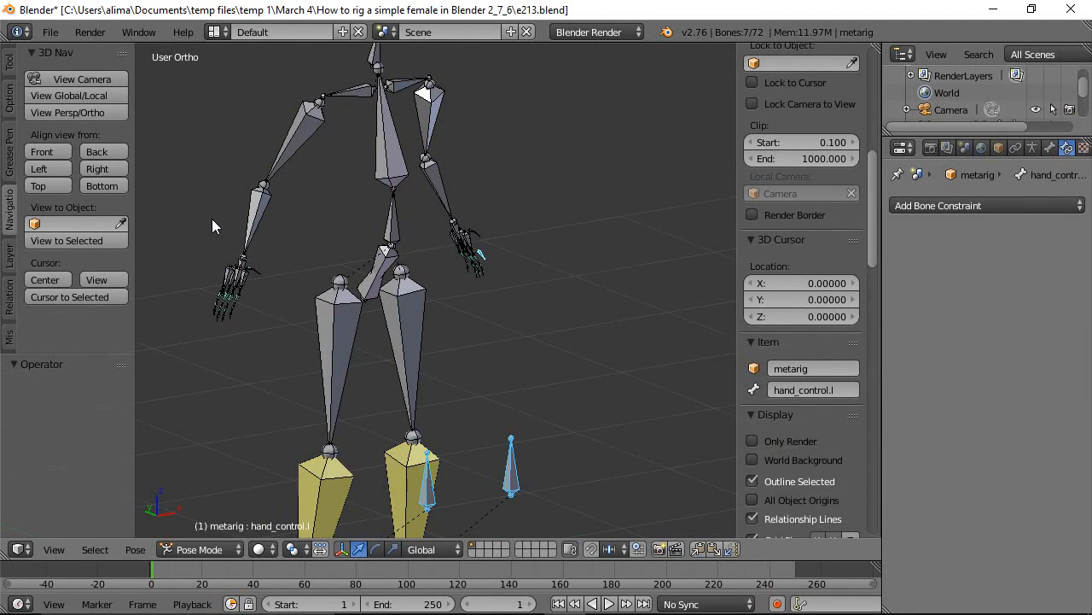
{"action": "key", "text": "b"}
{"action": "left_click_drag", "start_coordinate": [185, 225], "coordinate": [276, 348]}
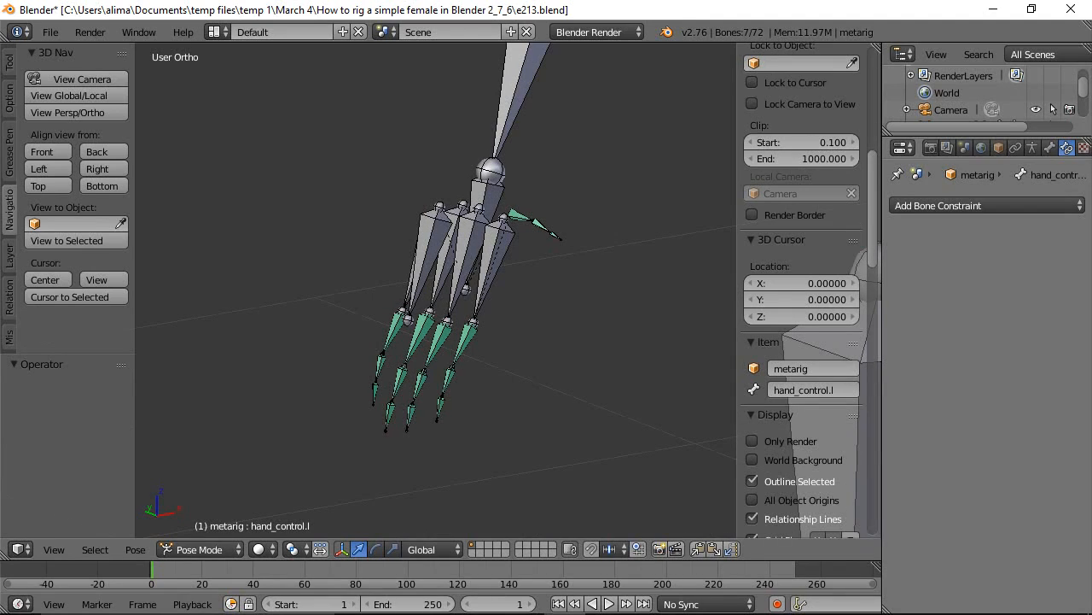
{"action": "key", "text": "ctrl+alt+s"}
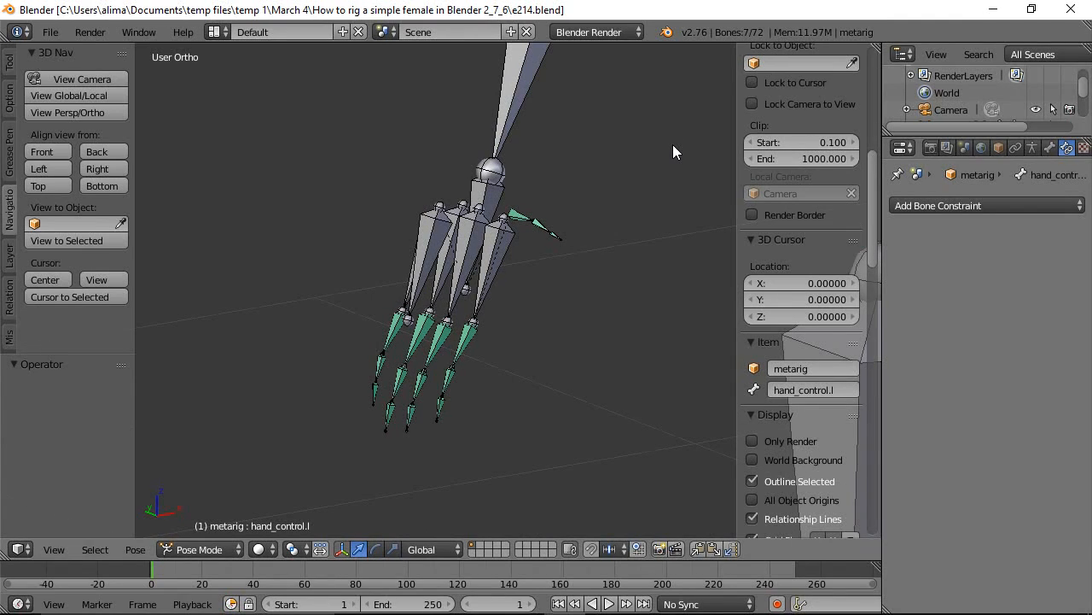
{"action": "right_click", "coordinate": [428, 242]}
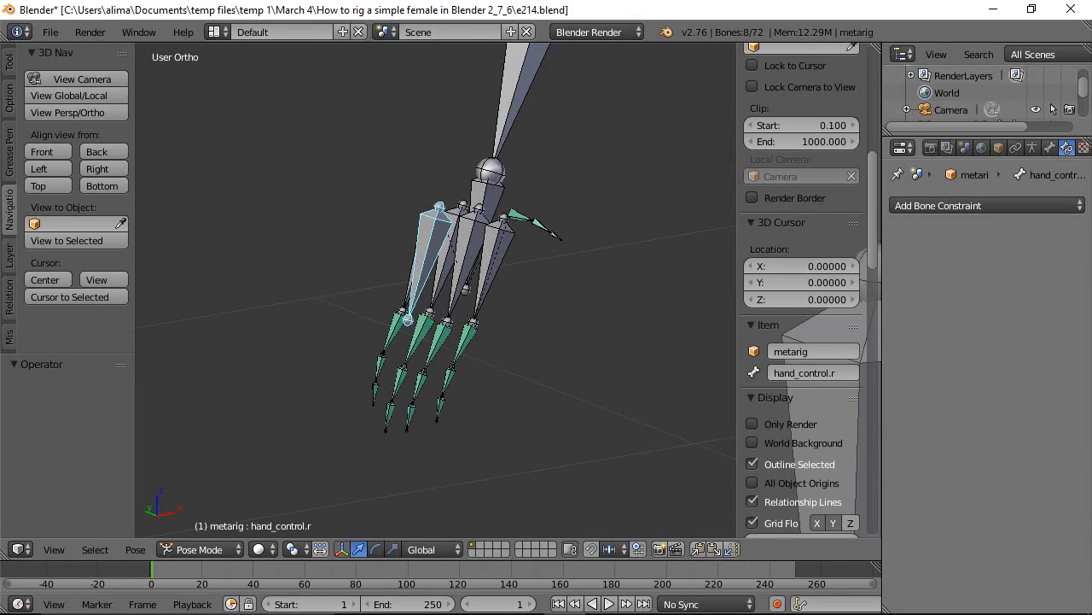
{"action": "key", "text": "ctrl+alt+s"}
Create a bone group in the metarig armature and name it control_b.
{"action": "key", "text": "ctrl"}
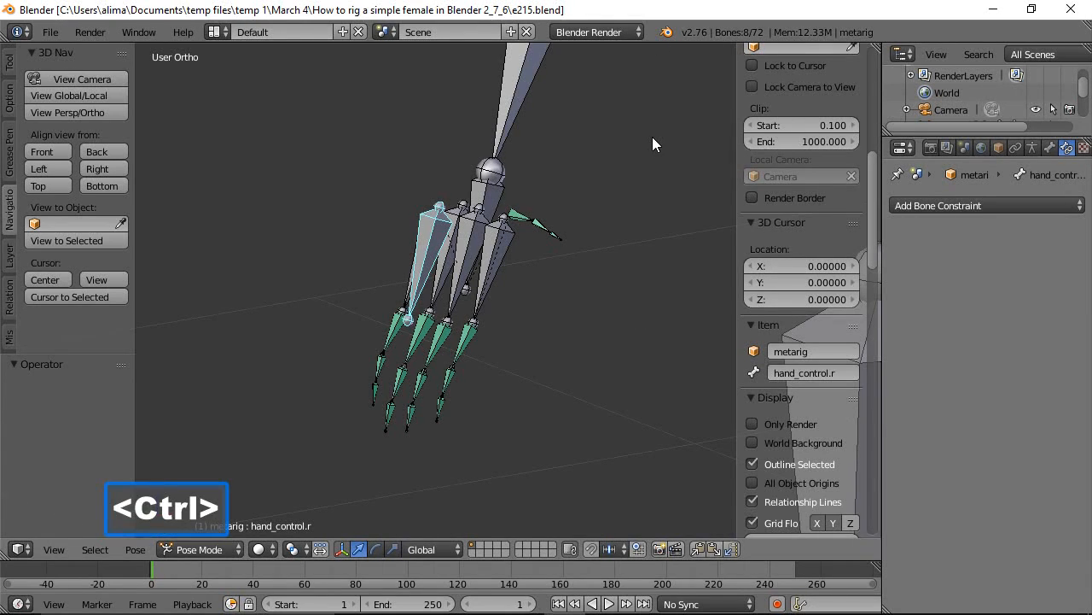
{"action": "middle_click_drag", "start_coordinate": [639, 142], "coordinate": [593, 381], "text": "ctrl"}
{"action": "middle_click_drag", "start_coordinate": [658, 341], "coordinate": [517, 336]}
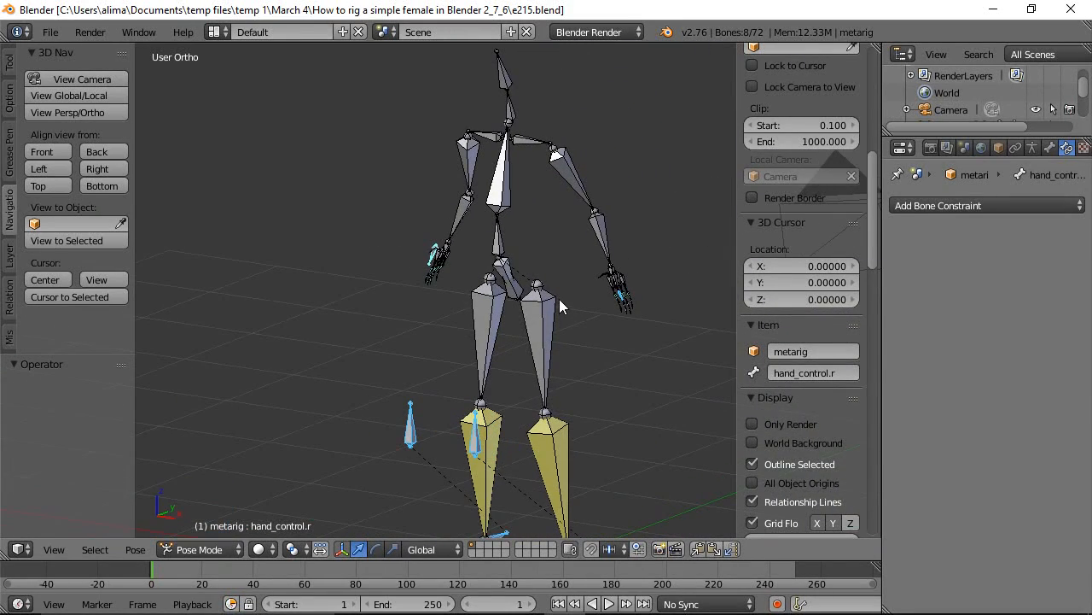
{"action": "key", "text": "ctrl"}
{"action": "middle_click_drag", "start_coordinate": [570, 273], "coordinate": [561, 322], "text": "ctrl"}
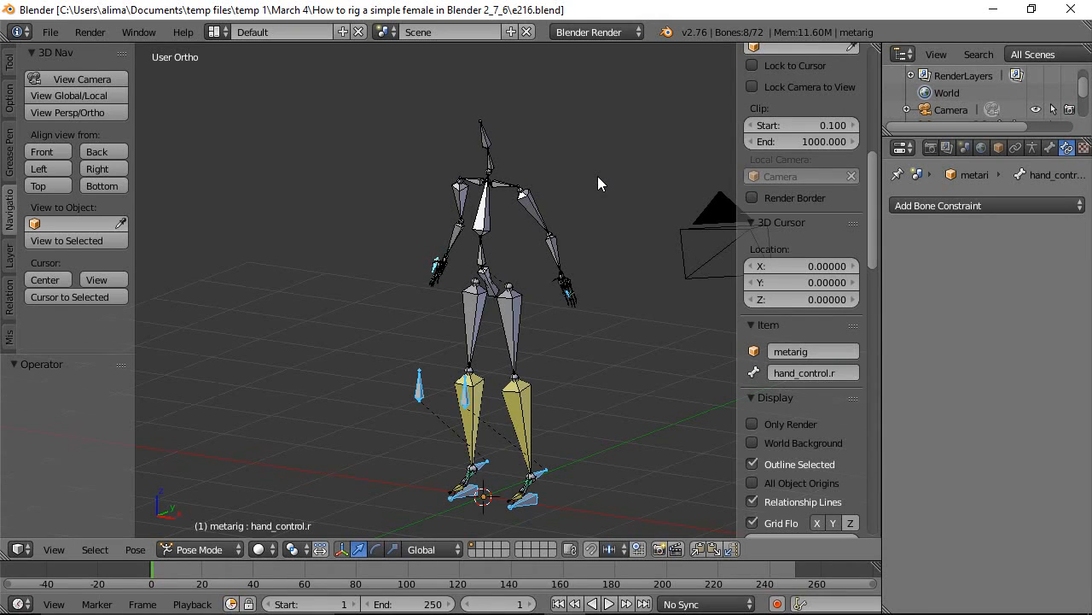
{"action": "left_click", "coordinate": [1031, 148]}
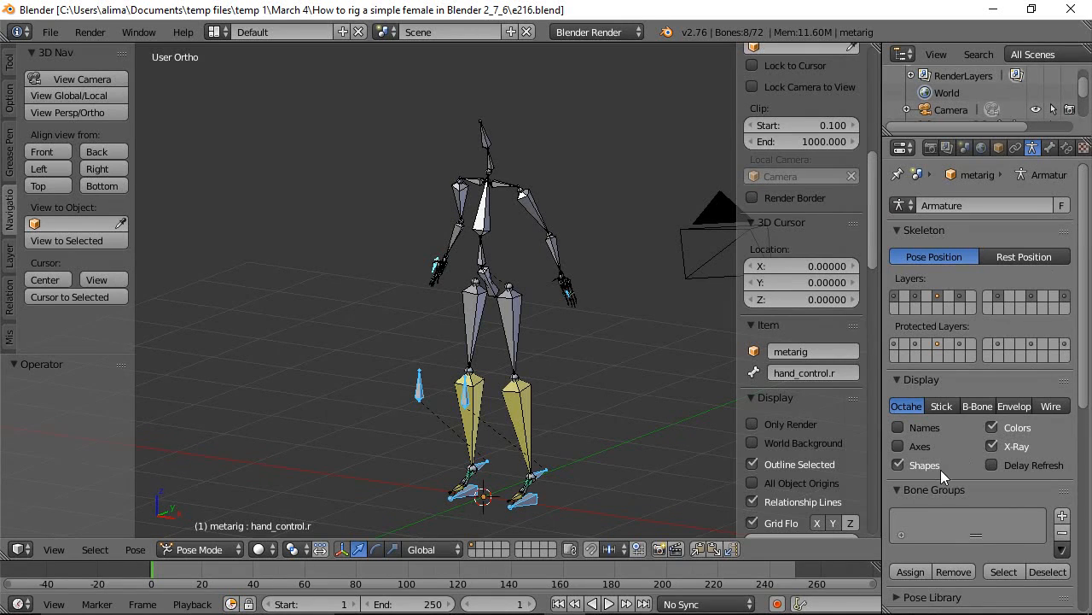
{"action": "left_click", "coordinate": [1063, 517]}
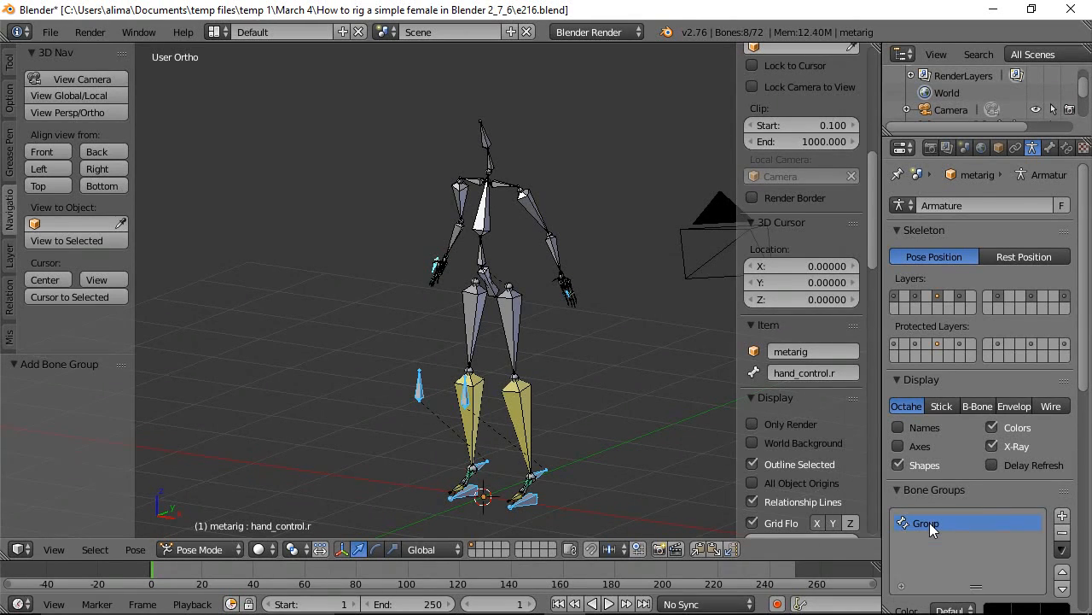
{"action": "double_click", "coordinate": [929, 522]}
{"action": "type", "text": "contro"}
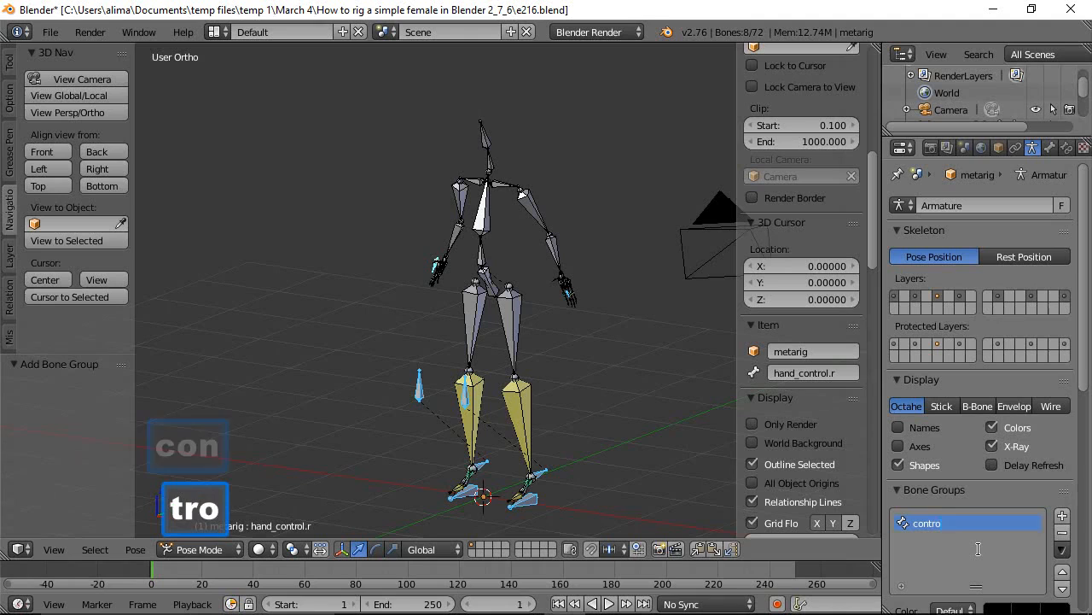
{"action": "type", "text": "l_"}
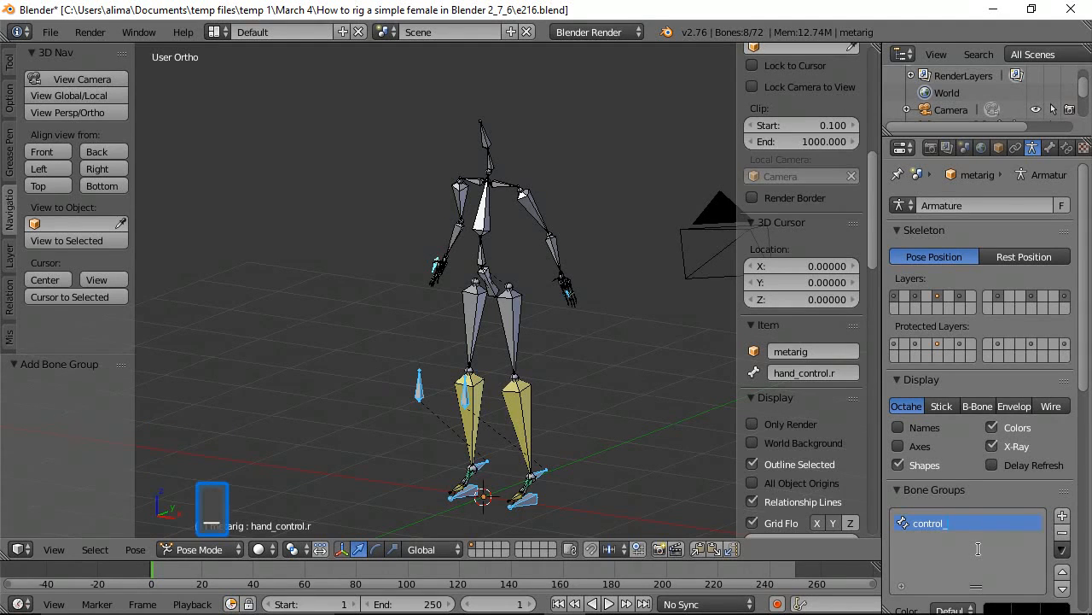
{"action": "type", "text": "b"}
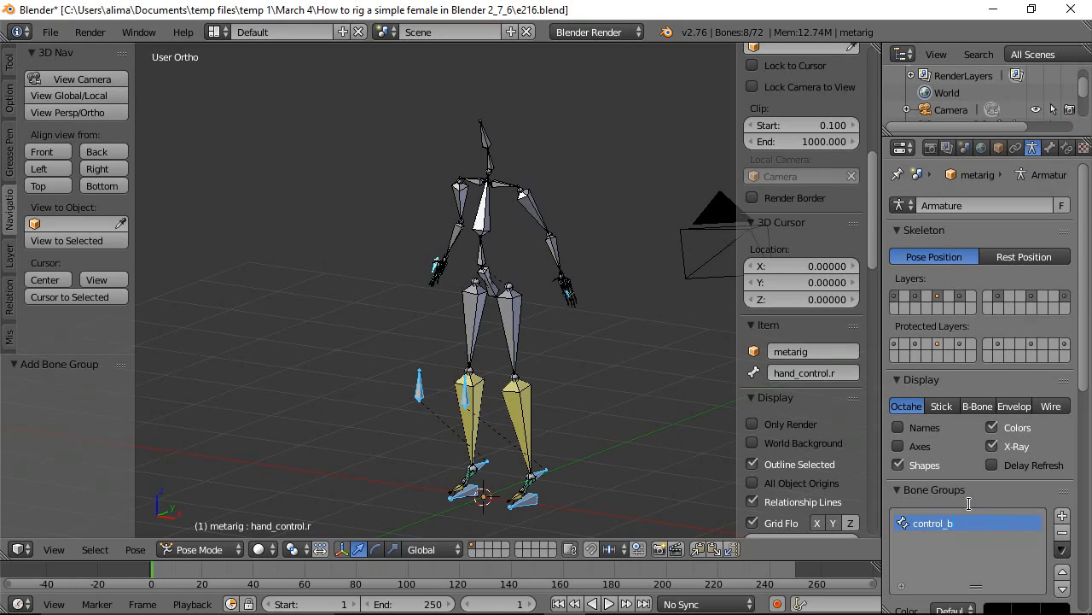
{"action": "key", "text": "Return"}
Assign the selected control bones to control_b, set its color to 04 - Theme Color Set, and save as e217.blend.
{"action": "scroll", "coordinate": [970, 503], "scroll_direction": "down", "scroll_amount": 3}
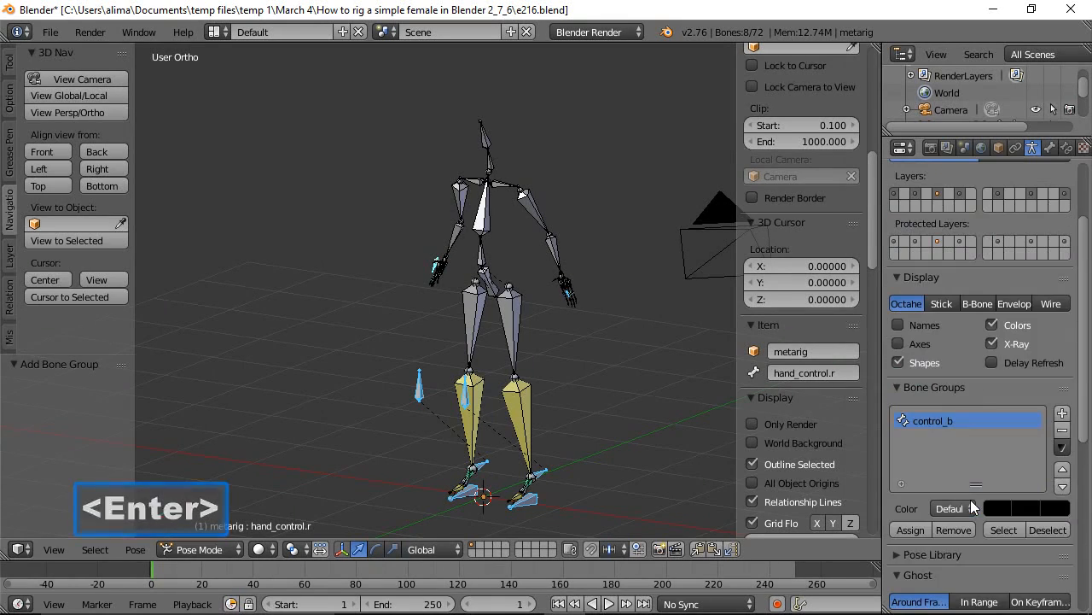
{"action": "left_click", "coordinate": [910, 528]}
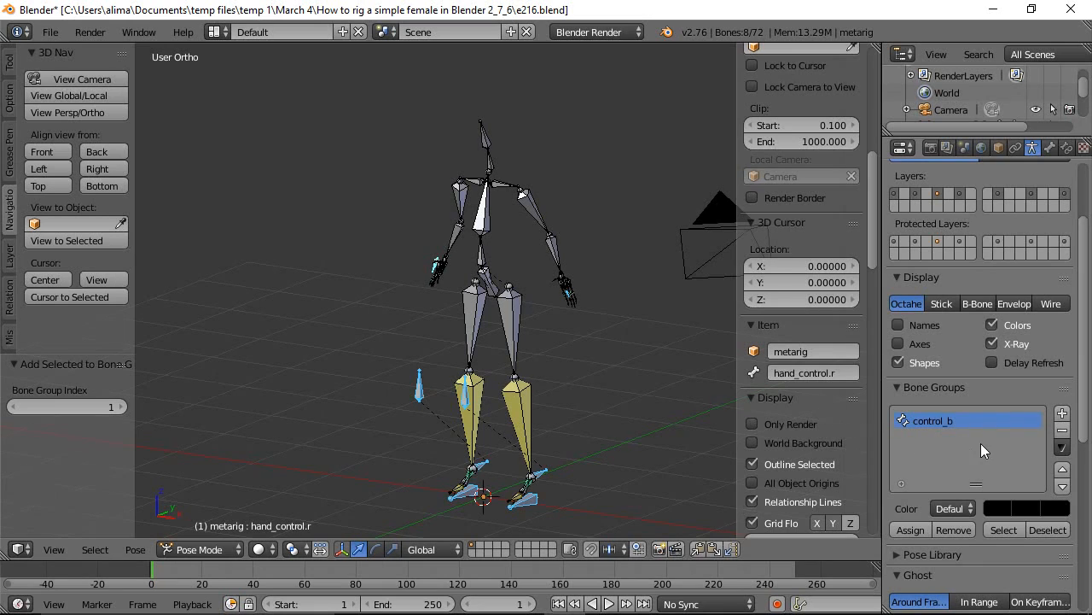
{"action": "left_click", "coordinate": [971, 510]}
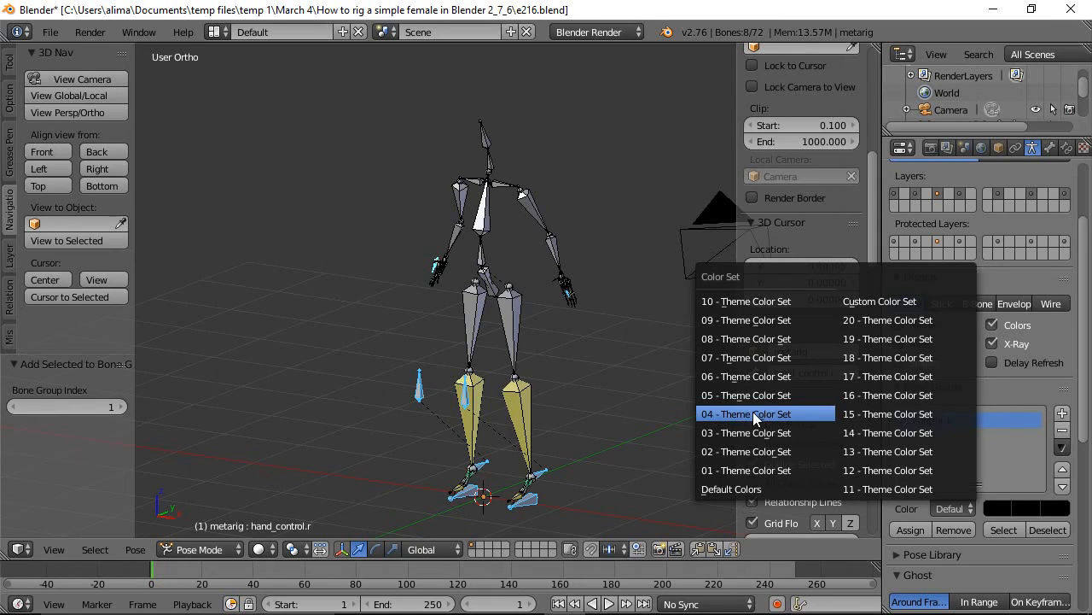
{"action": "left_click", "coordinate": [751, 414]}
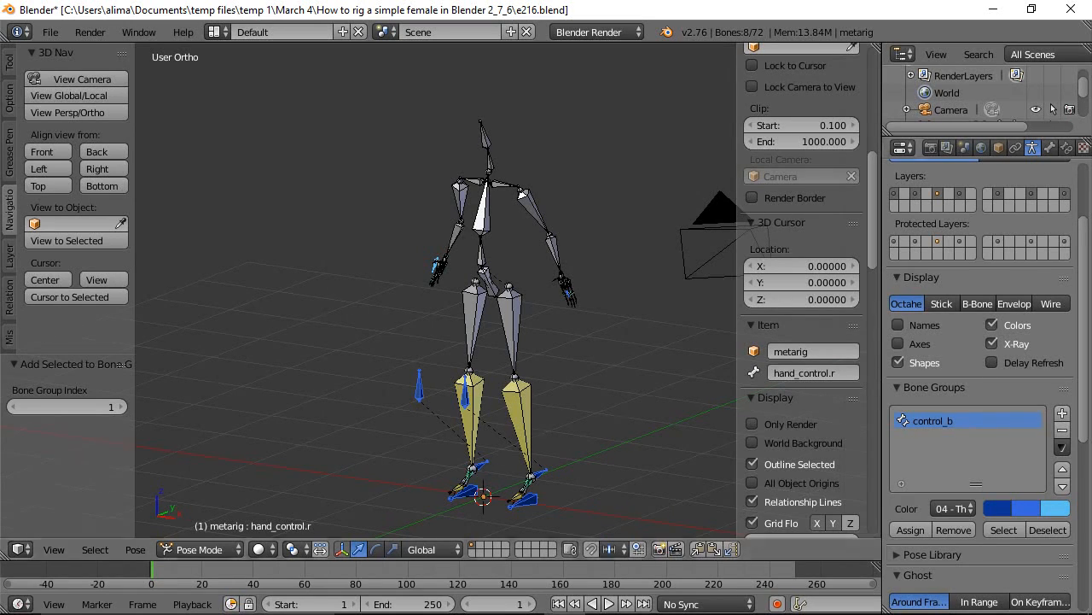
{"action": "key", "text": "ctrl+alt+s"}
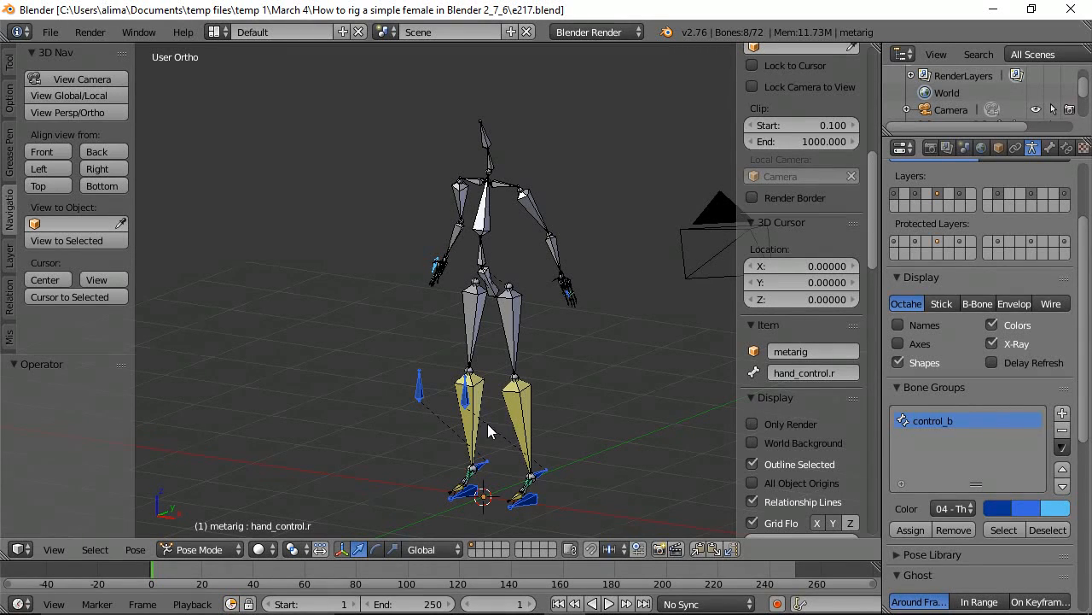
Turn off Deform for the f_handle.l bone and save as e219.blend.
{"action": "right_click", "coordinate": [535, 503]}
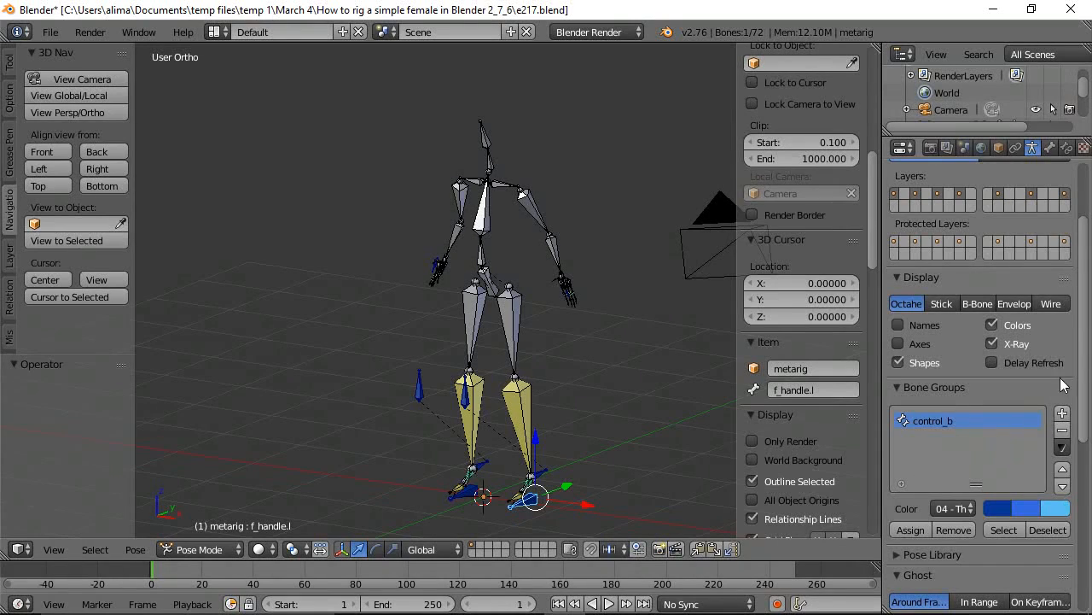
{"action": "scroll", "coordinate": [1064, 458], "scroll_direction": "down", "scroll_amount": 5}
{"action": "scroll", "coordinate": [1064, 458], "scroll_direction": "down", "scroll_amount": 5}
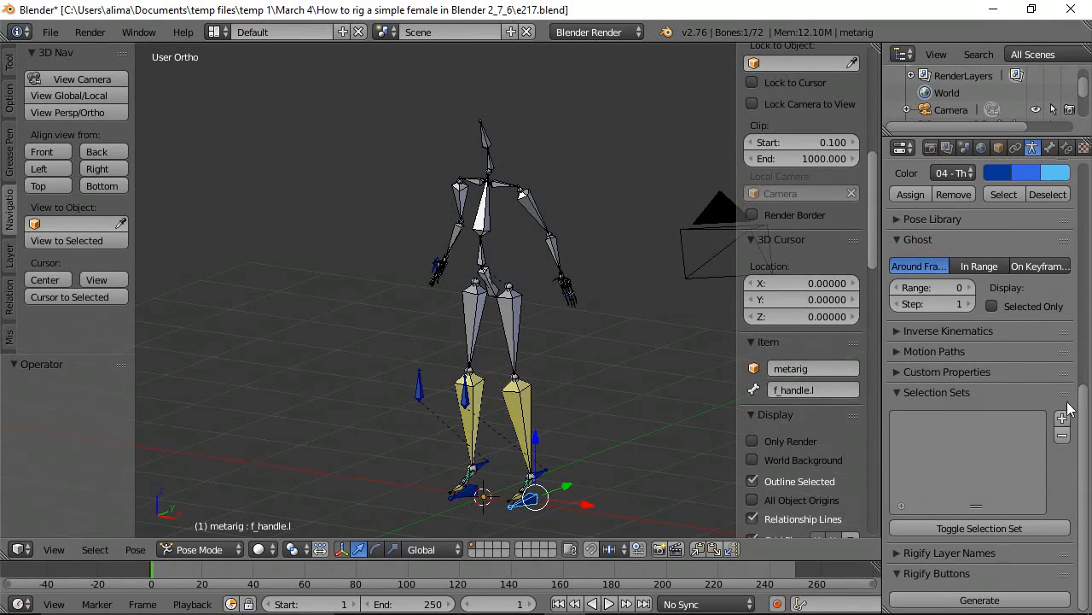
{"action": "left_click", "coordinate": [1051, 147]}
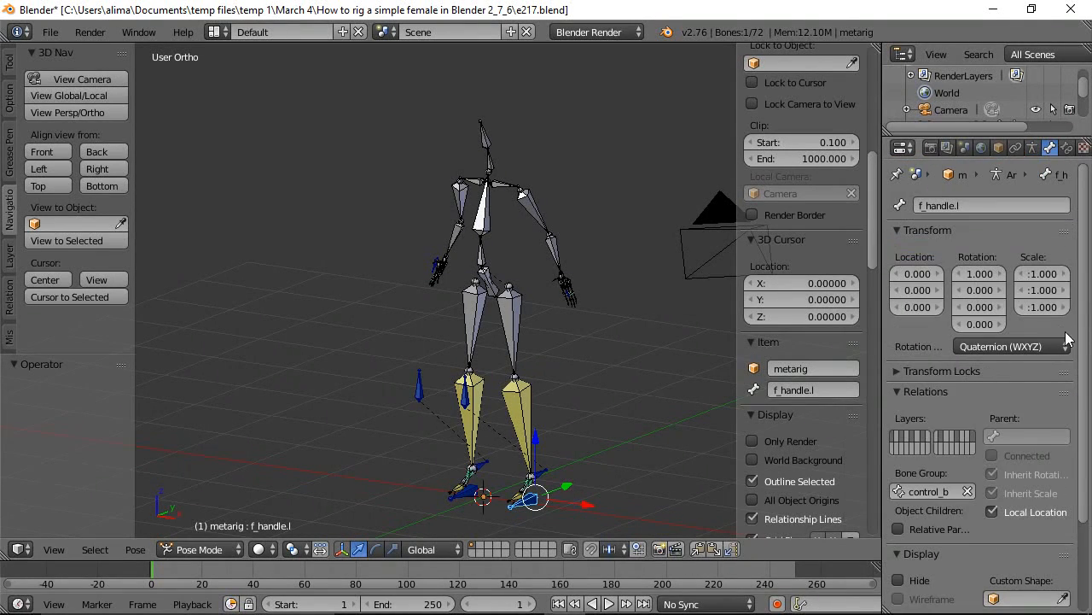
{"action": "scroll", "coordinate": [1067, 341], "scroll_direction": "down", "scroll_amount": 3}
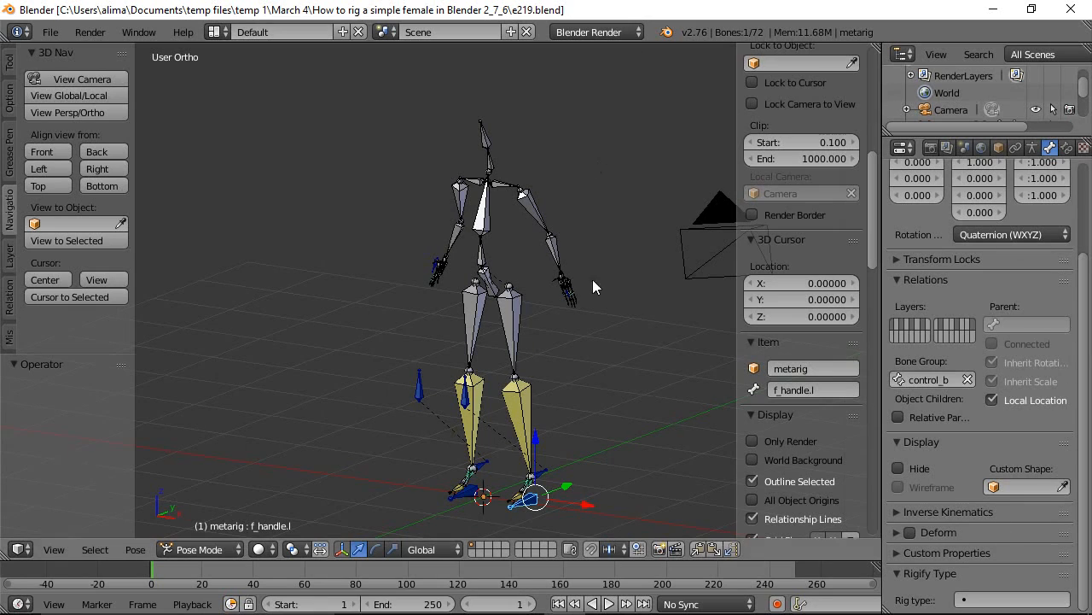
Turn off Deform for the f_handle.r, heel.L and heel.R foot control bones.
{"action": "right_click", "coordinate": [472, 495]}
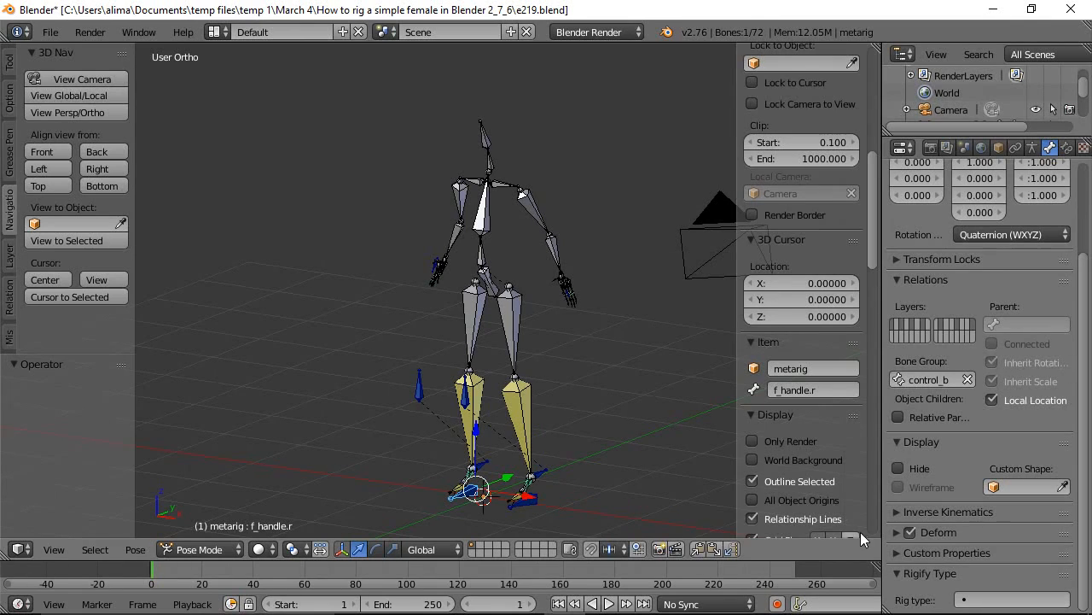
{"action": "left_click", "coordinate": [910, 532]}
{"action": "right_click", "coordinate": [543, 470]}
{"action": "left_click", "coordinate": [910, 532]}
{"action": "right_click", "coordinate": [480, 467]}
{"action": "left_click", "coordinate": [910, 532]}
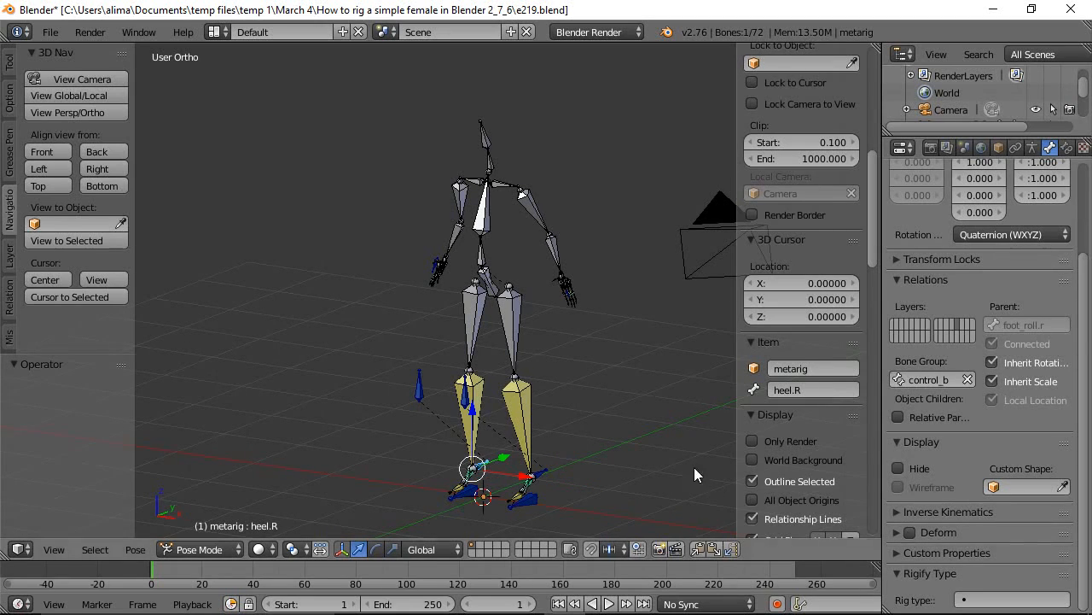
Turn off Deform for the knee target bones pt.l and pt.r.
{"action": "right_click", "coordinate": [466, 401]}
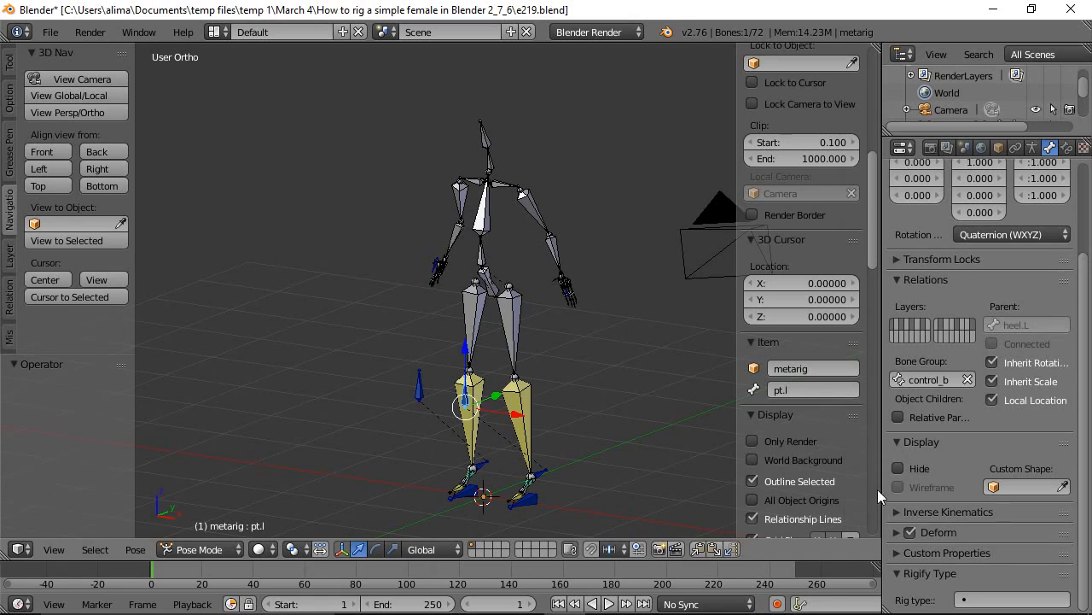
{"action": "left_click", "coordinate": [909, 532]}
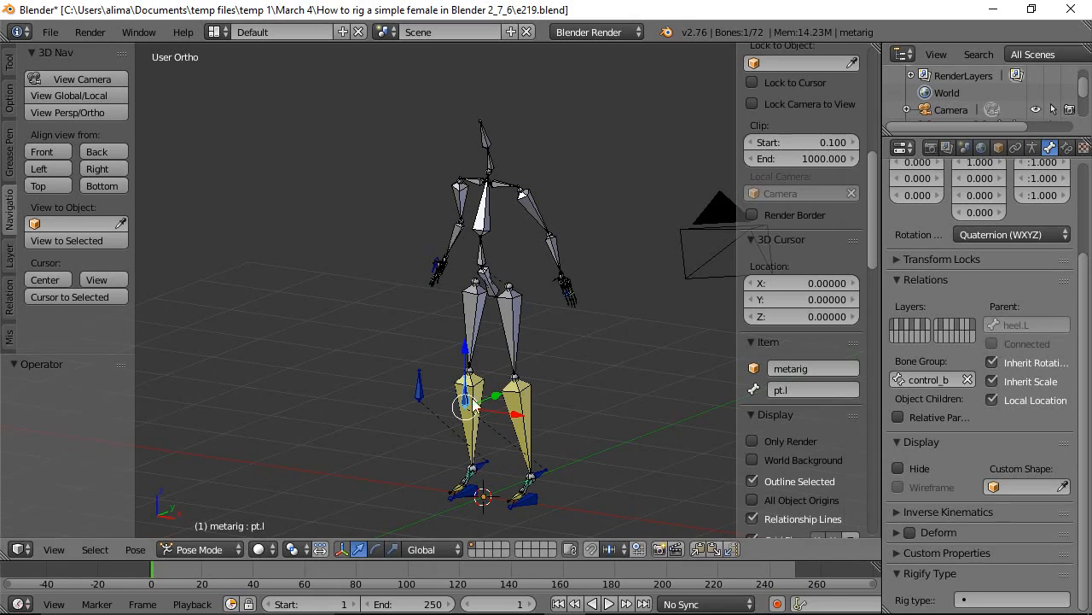
{"action": "right_click", "coordinate": [419, 388]}
{"action": "left_click", "coordinate": [910, 531]}
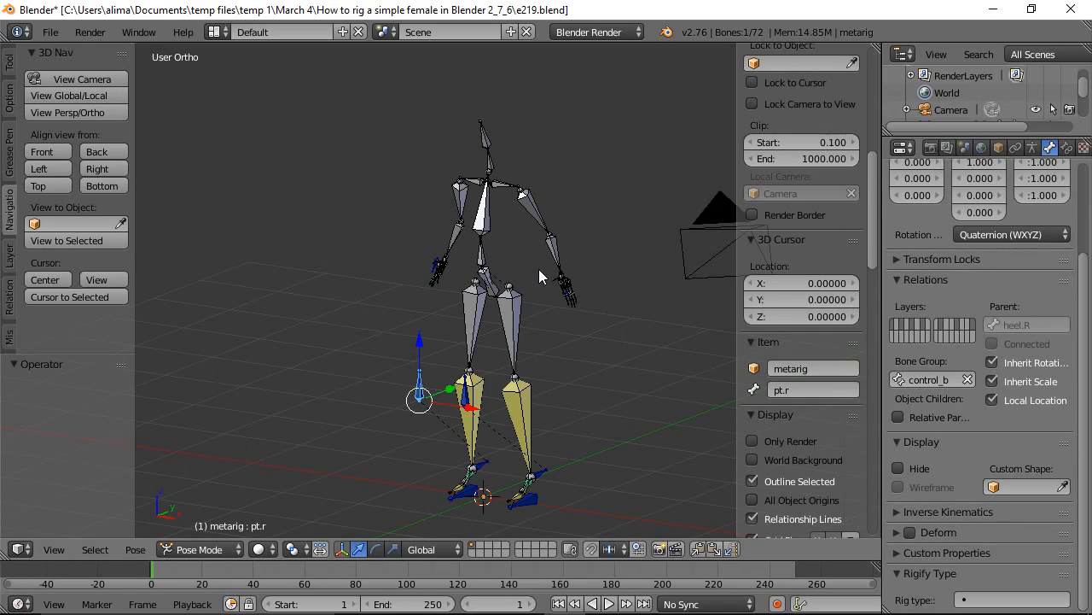
Turn off Deform for the hand_control.l bone in the left hand.
{"action": "key", "text": "shift+b"}
{"action": "left_click_drag", "start_coordinate": [538, 269], "coordinate": [594, 312]}
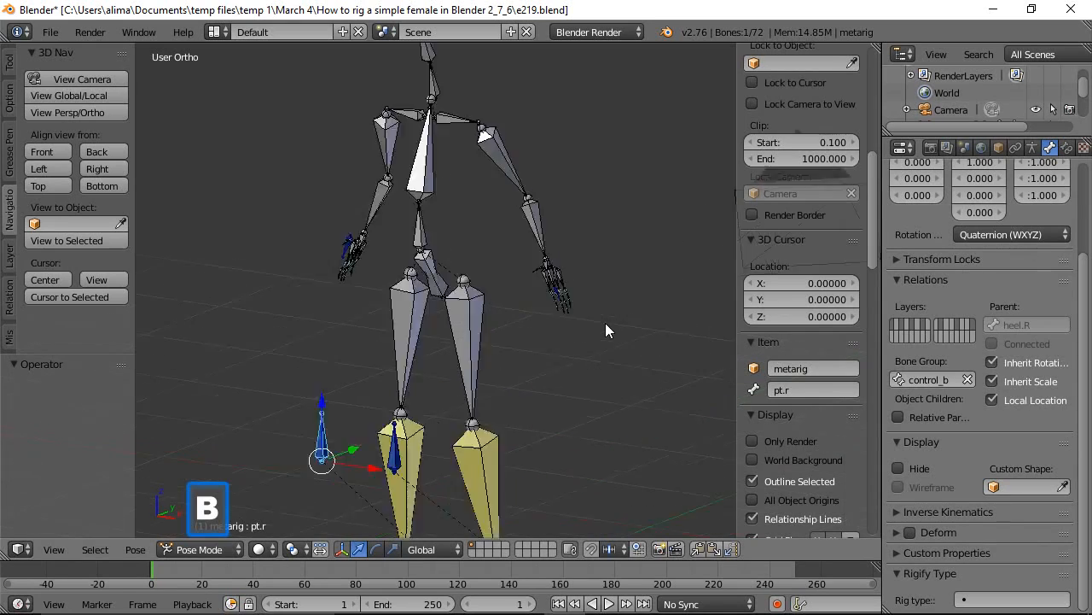
{"action": "right_click", "coordinate": [408, 272]}
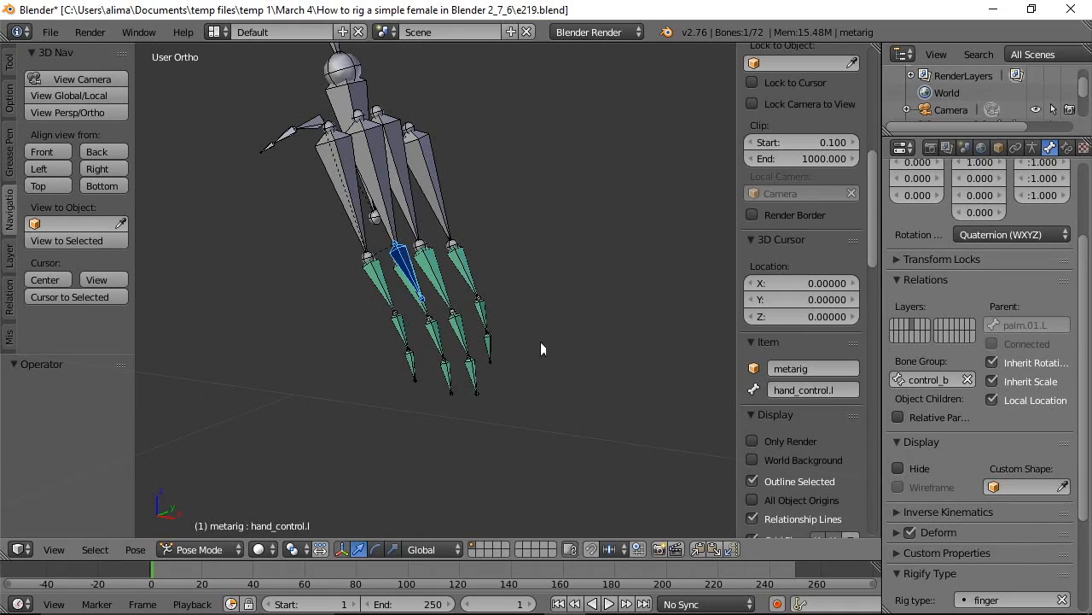
{"action": "left_click", "coordinate": [910, 532]}
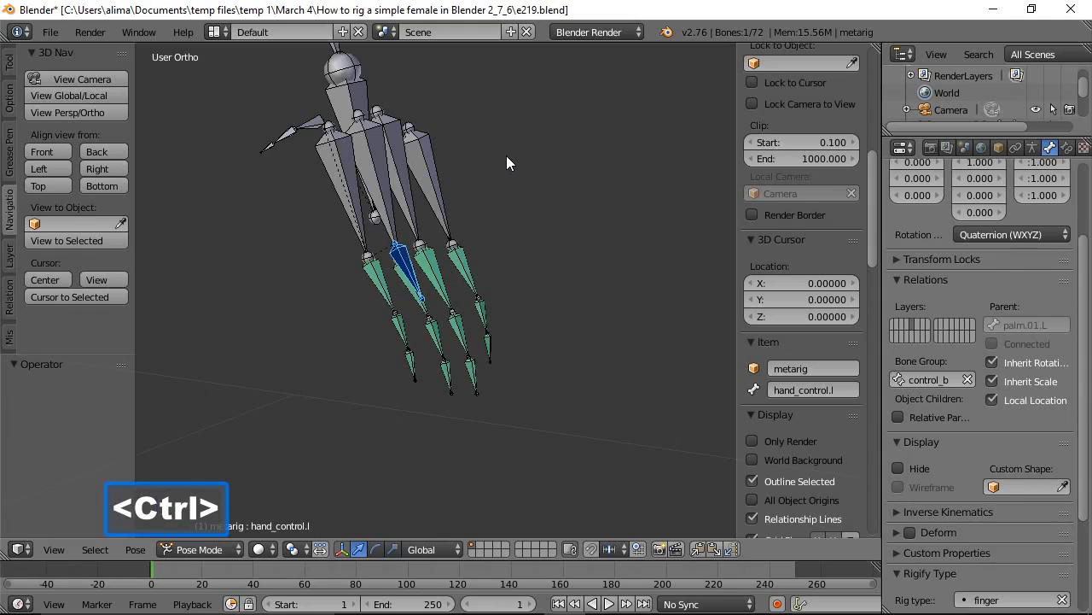
Turn off Deform for the hand_control.r bone on the right hand and save as e220.blend.
{"action": "middle_click_drag", "start_coordinate": [506, 155], "coordinate": [538, 392], "text": "ctrl"}
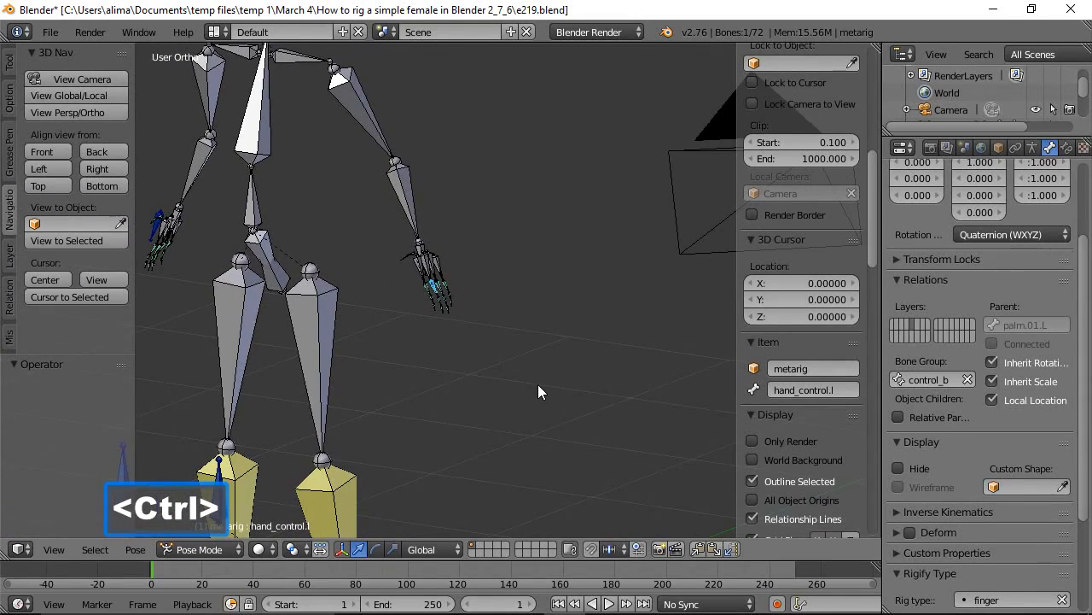
{"action": "middle_click_drag", "start_coordinate": [391, 260], "coordinate": [591, 287], "text": "shift"}
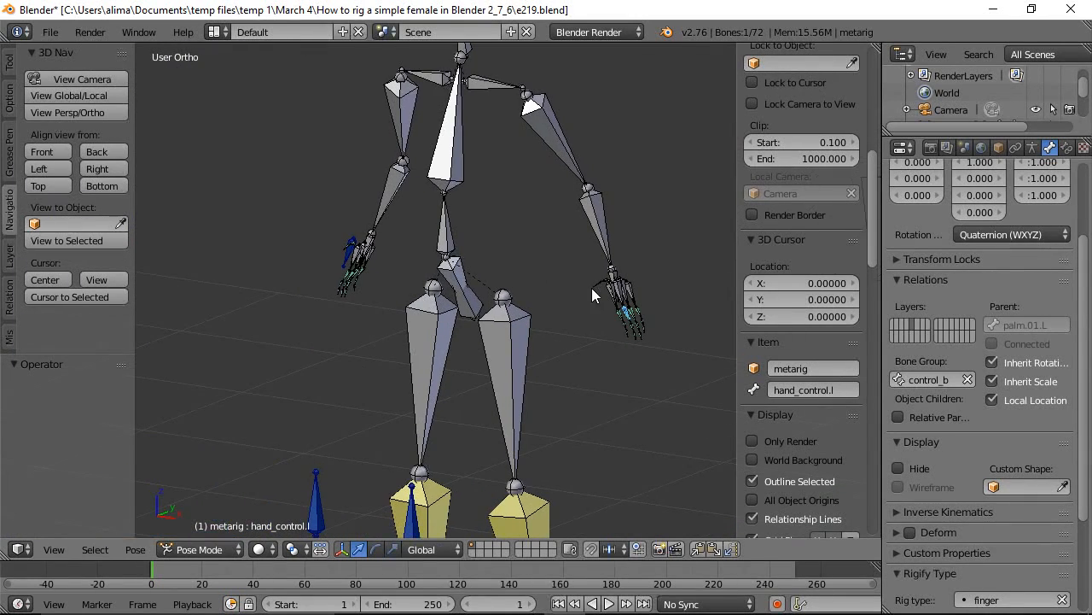
{"action": "key", "text": "shift+b"}
{"action": "left_click_drag", "start_coordinate": [315, 196], "coordinate": [374, 304]}
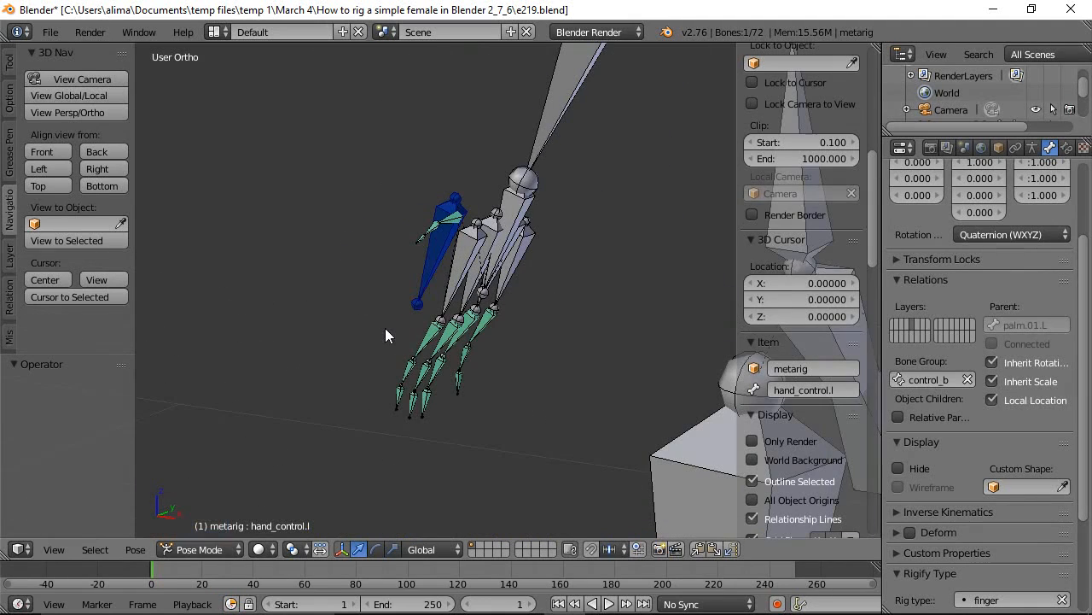
{"action": "right_click", "coordinate": [434, 256]}
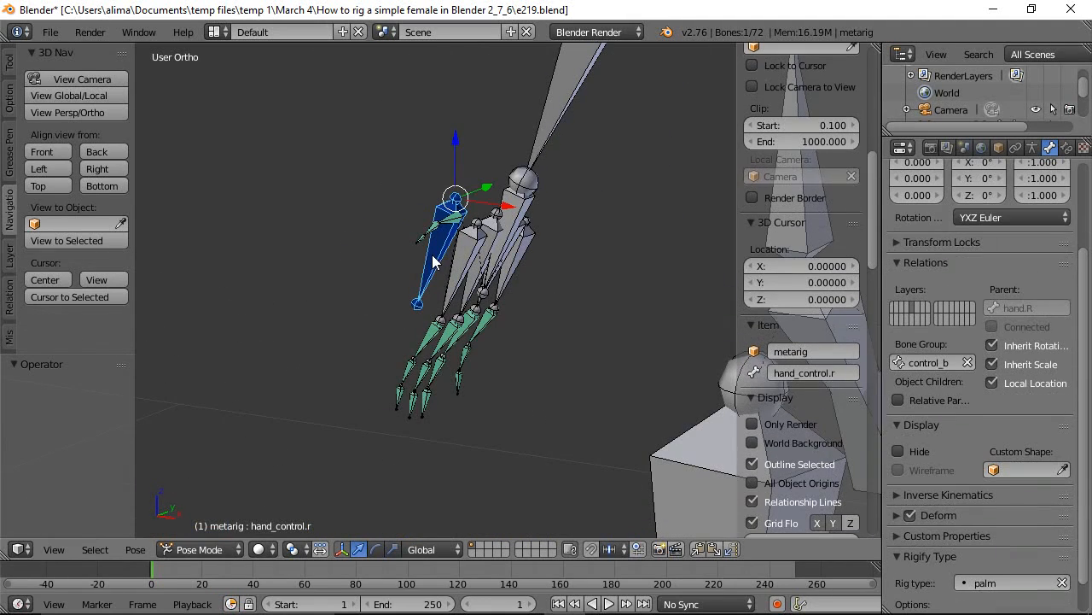
{"action": "left_click", "coordinate": [910, 515]}
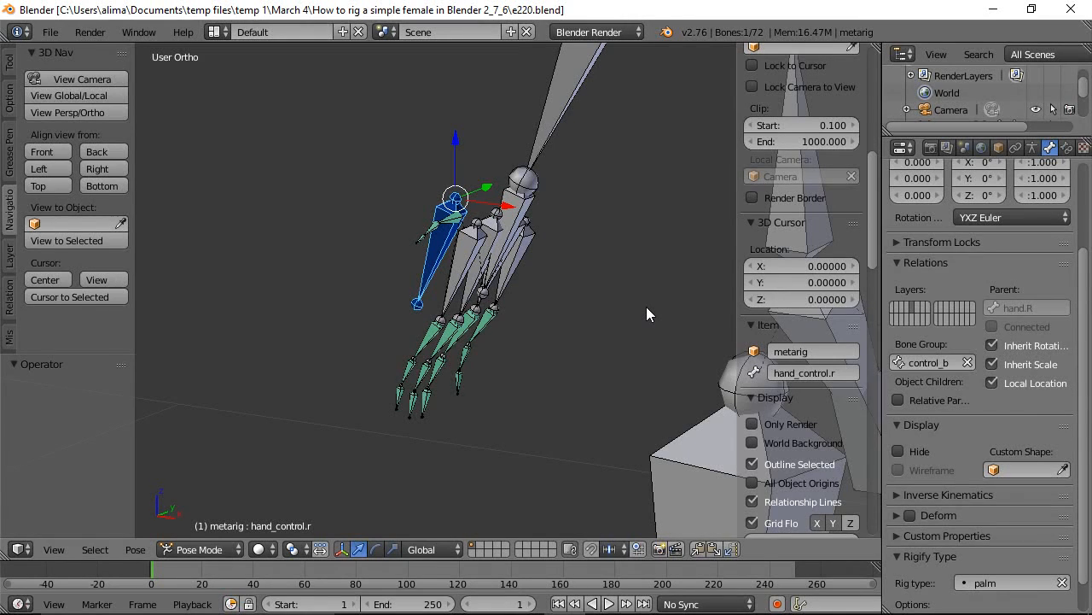
Put the metarig in Edit Mode, save as e221.blend, and select only the foot bones f_handle.l and f_handle.r.
{"action": "scroll", "coordinate": [621, 280], "scroll_direction": "down", "scroll_amount": 6}
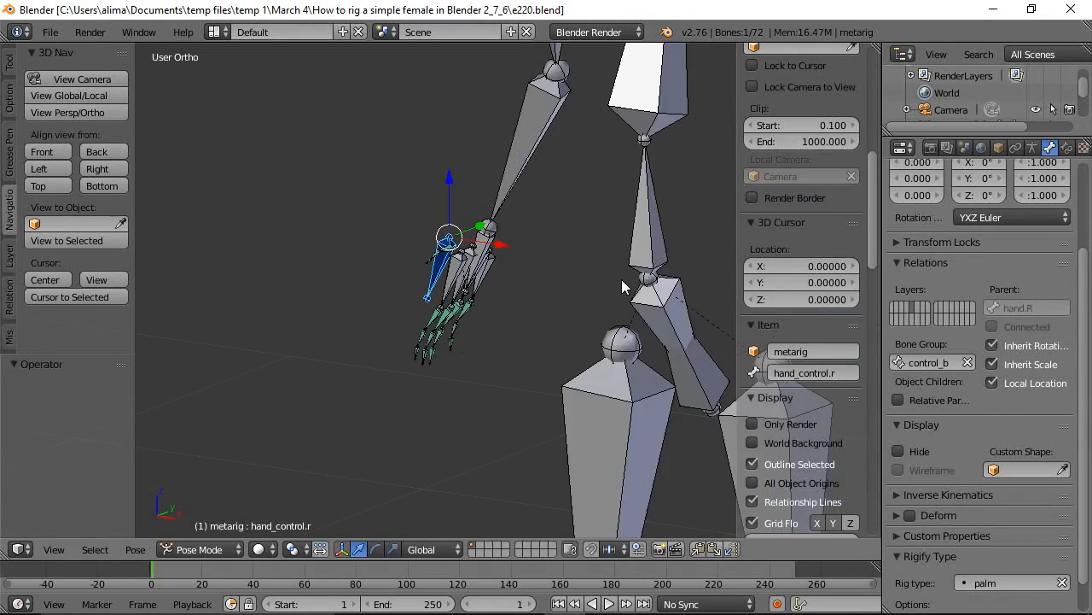
{"action": "left_click", "coordinate": [217, 550]}
{"action": "left_click", "coordinate": [203, 511]}
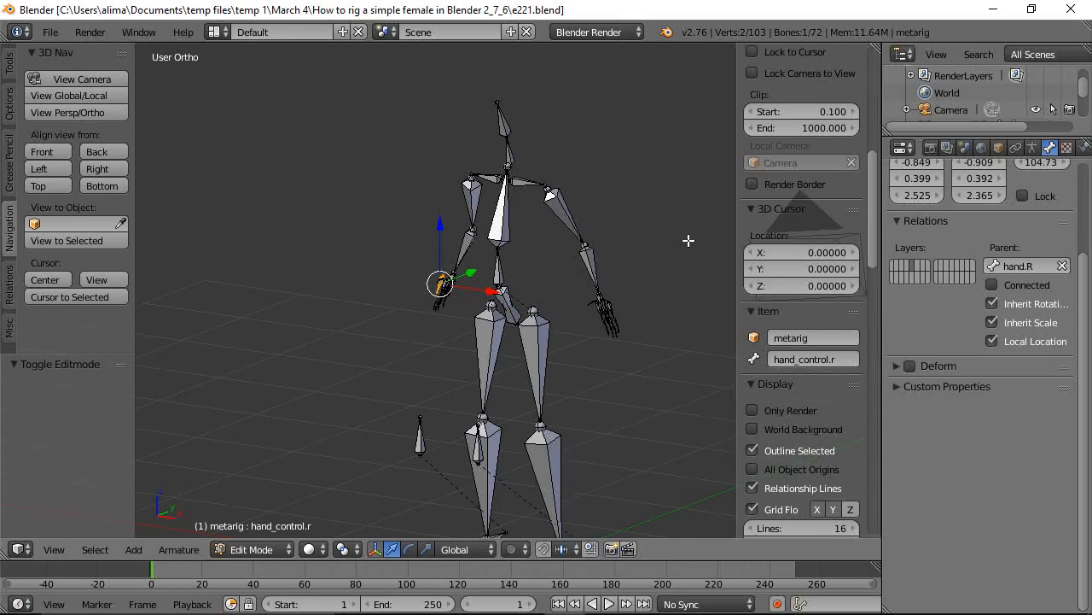
{"action": "key", "text": "a"}
{"action": "middle_click_drag", "start_coordinate": [622, 432], "coordinate": [559, 244], "text": "shift"}
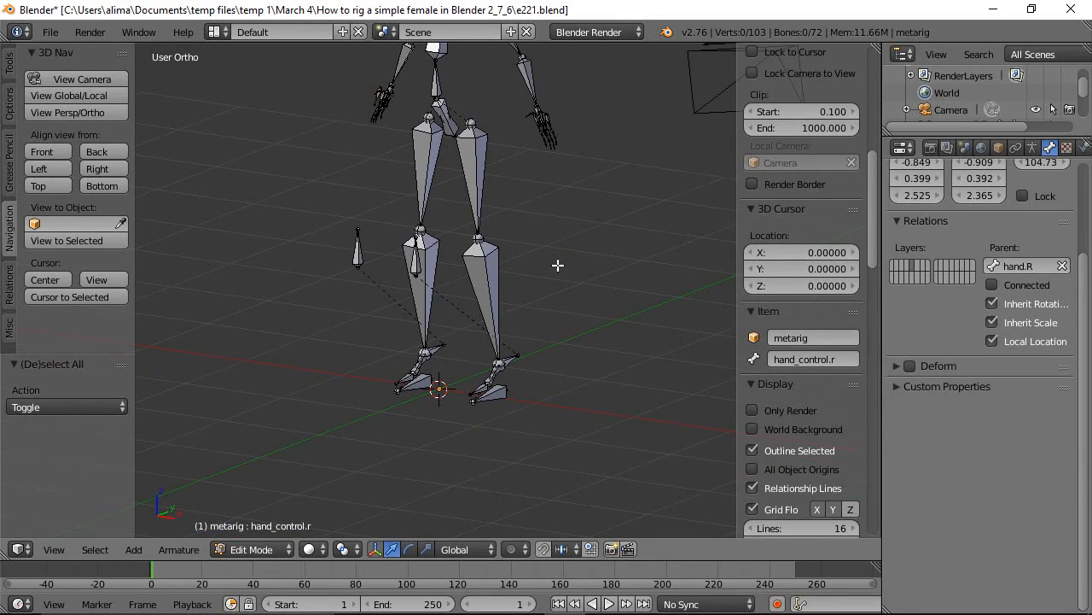
{"action": "key", "text": "shift+b"}
{"action": "left_click_drag", "start_coordinate": [336, 285], "coordinate": [575, 443]}
{"action": "right_click", "coordinate": [571, 387]}
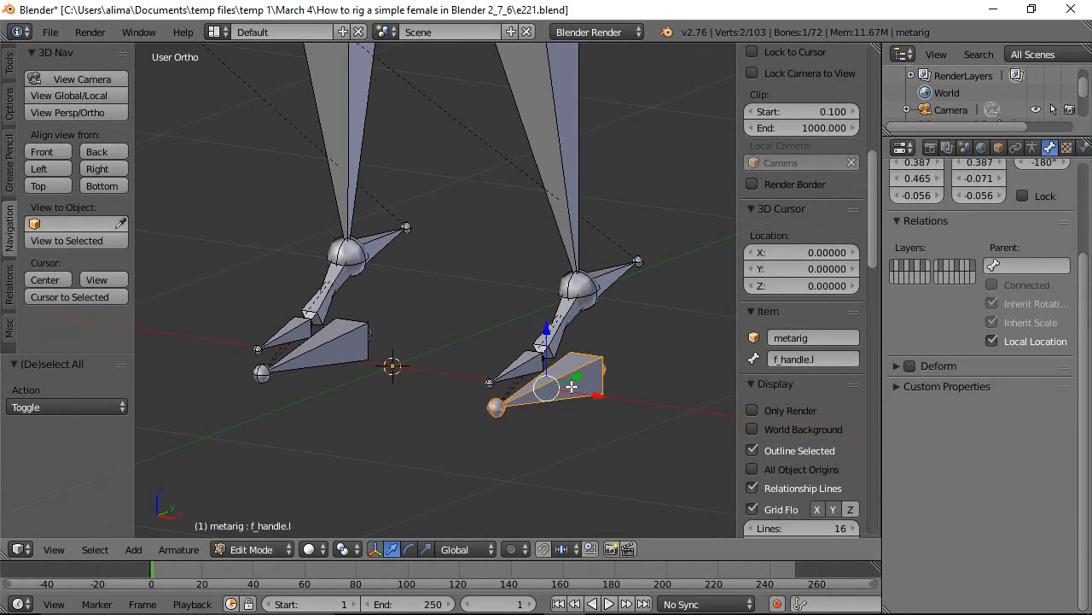
{"action": "right_click", "coordinate": [343, 349], "text": "shift"}
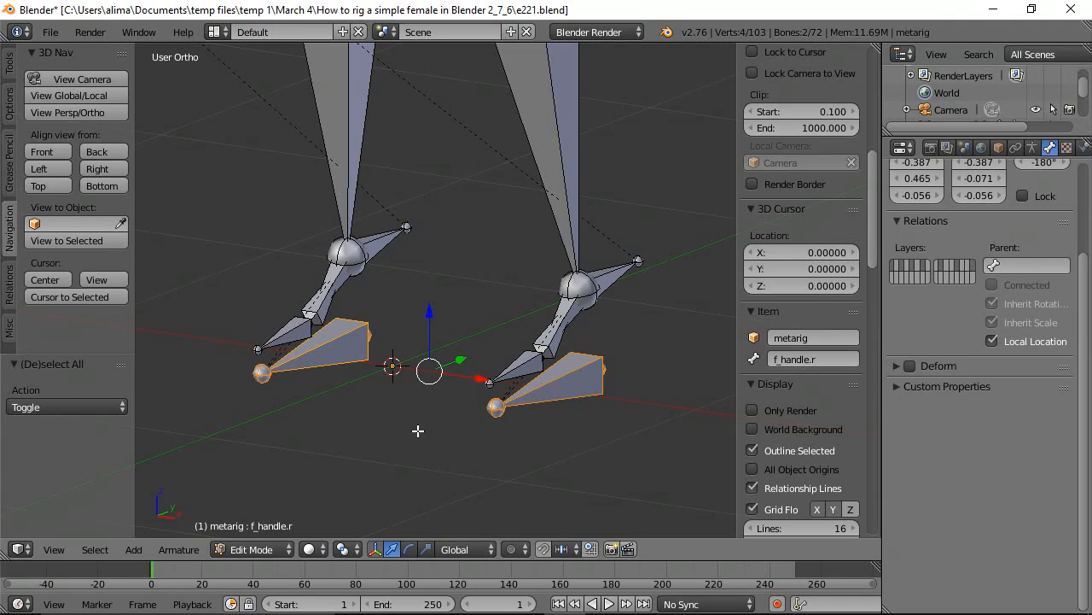
Add a bone at the 3D cursor, snap its tip to the cursor and pull the tip out about -0.988 along Y.
{"action": "key", "text": "shift+a"}
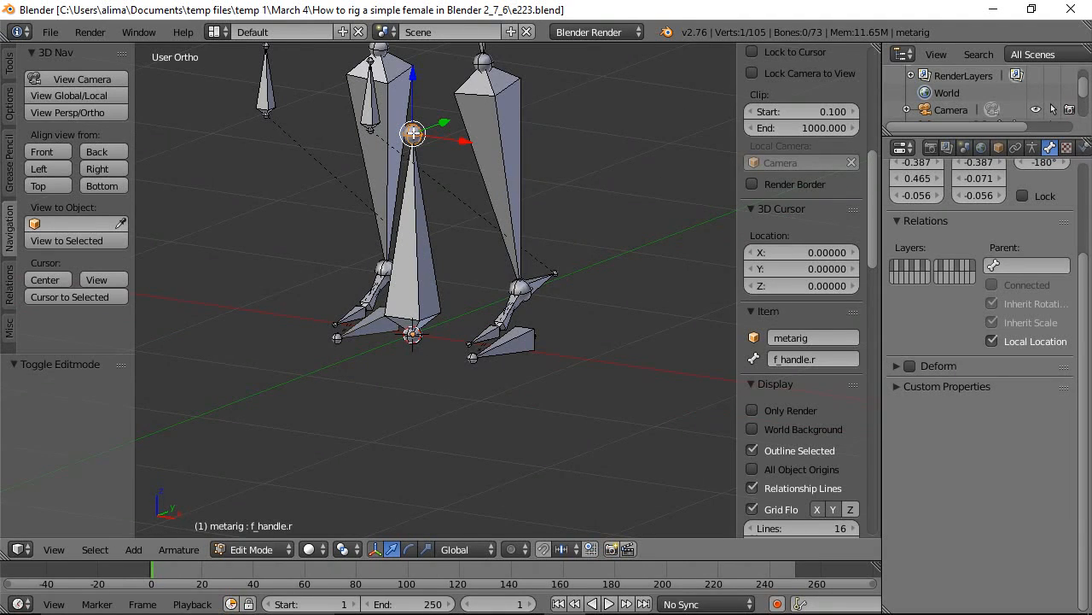
{"action": "key", "text": "shift+s"}
{"action": "left_click", "coordinate": [621, 272]}
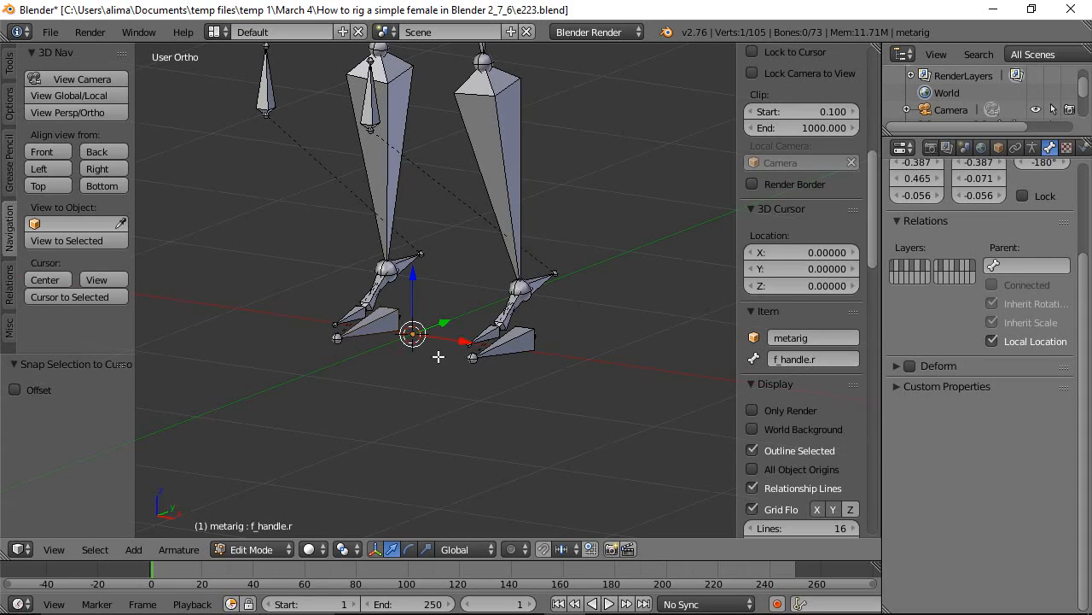
{"action": "middle_click_drag", "start_coordinate": [629, 317], "coordinate": [483, 315]}
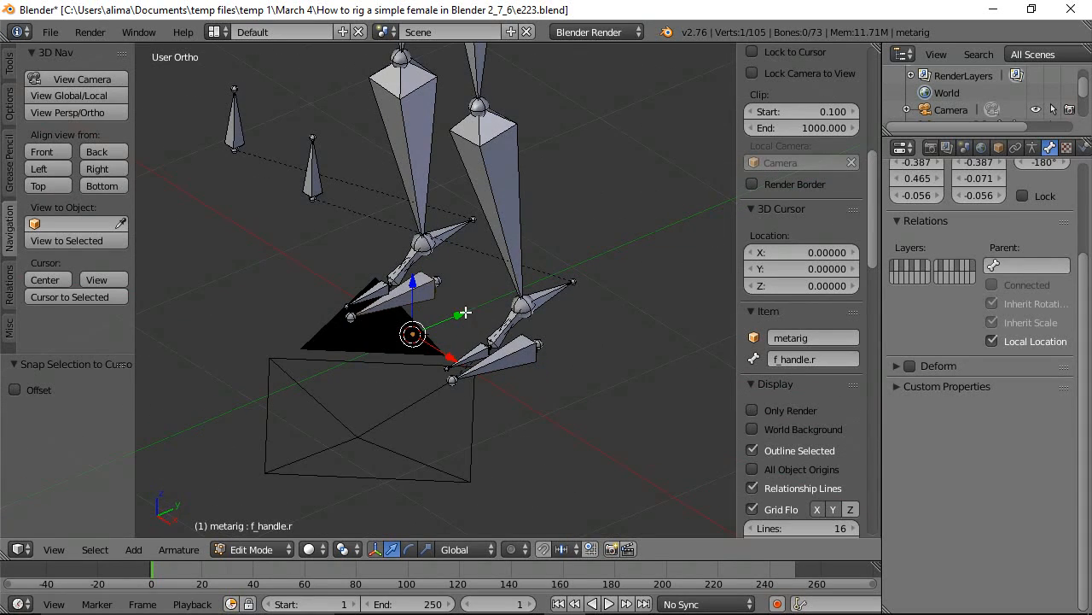
{"action": "key", "text": "e"}
{"action": "left_click", "coordinate": [306, 374]}
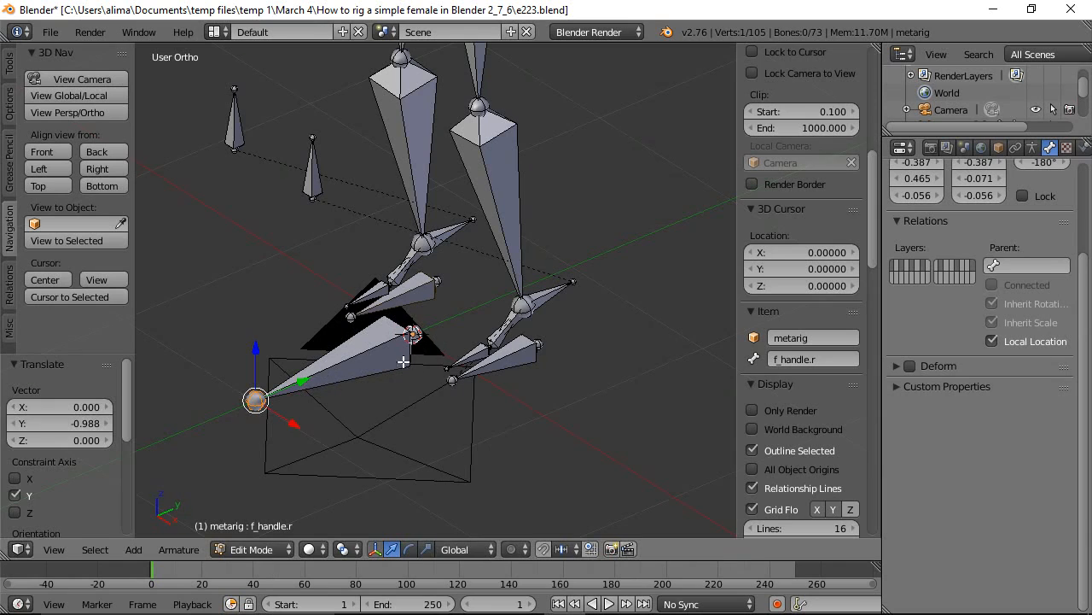
Move the whole new bone about 0.614 along Y between the feet and save as e224.blend.
{"action": "middle_click_drag", "start_coordinate": [434, 361], "coordinate": [470, 356]}
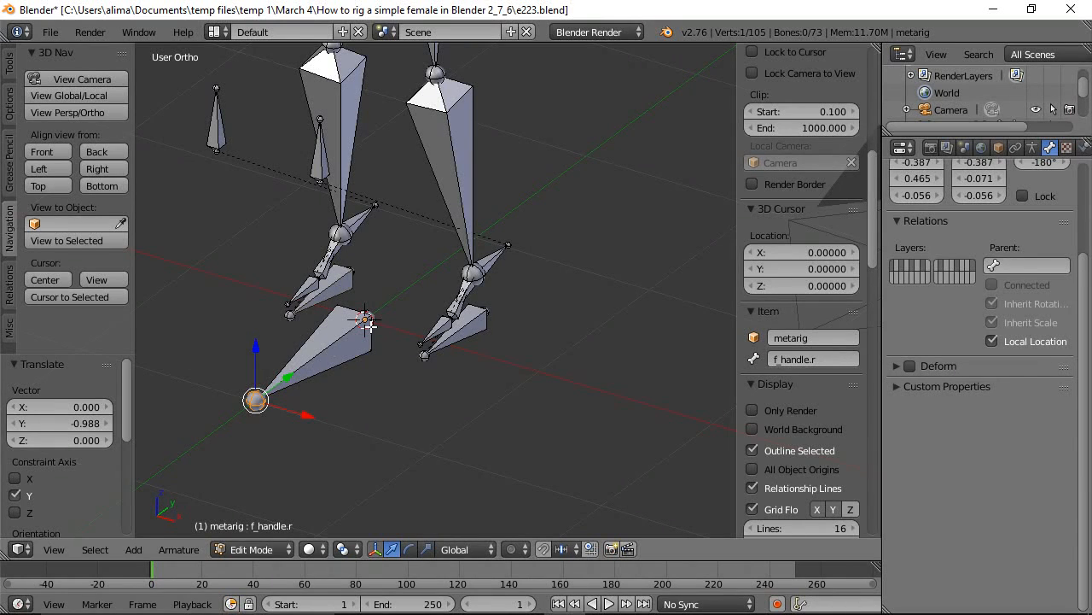
{"action": "right_click", "coordinate": [326, 340]}
{"action": "left_click_drag", "start_coordinate": [336, 339], "coordinate": [408, 301]}
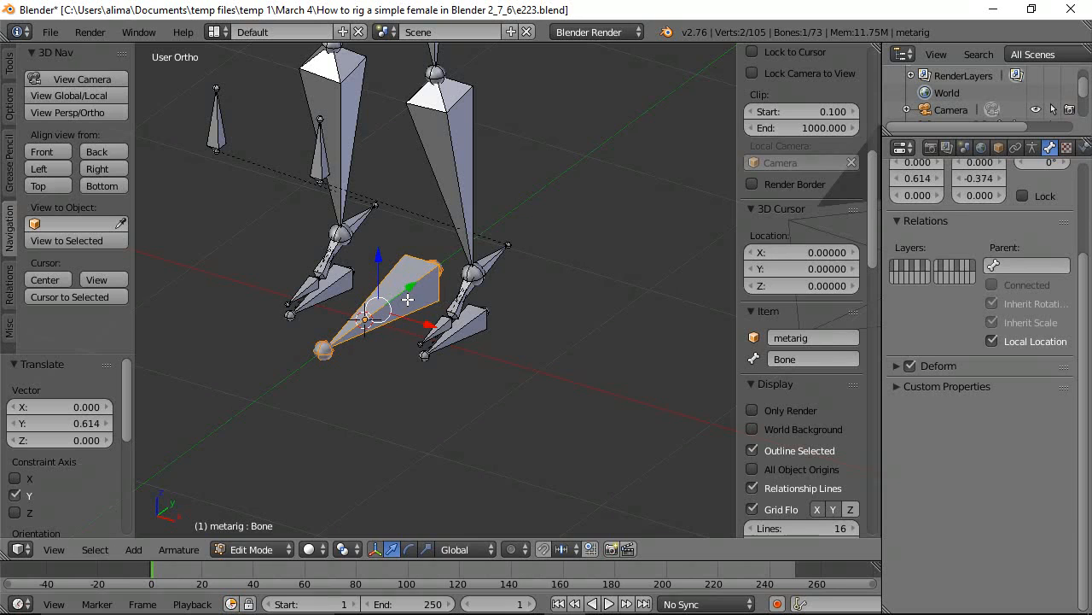
{"action": "key", "text": "ctrl+alt+s"}
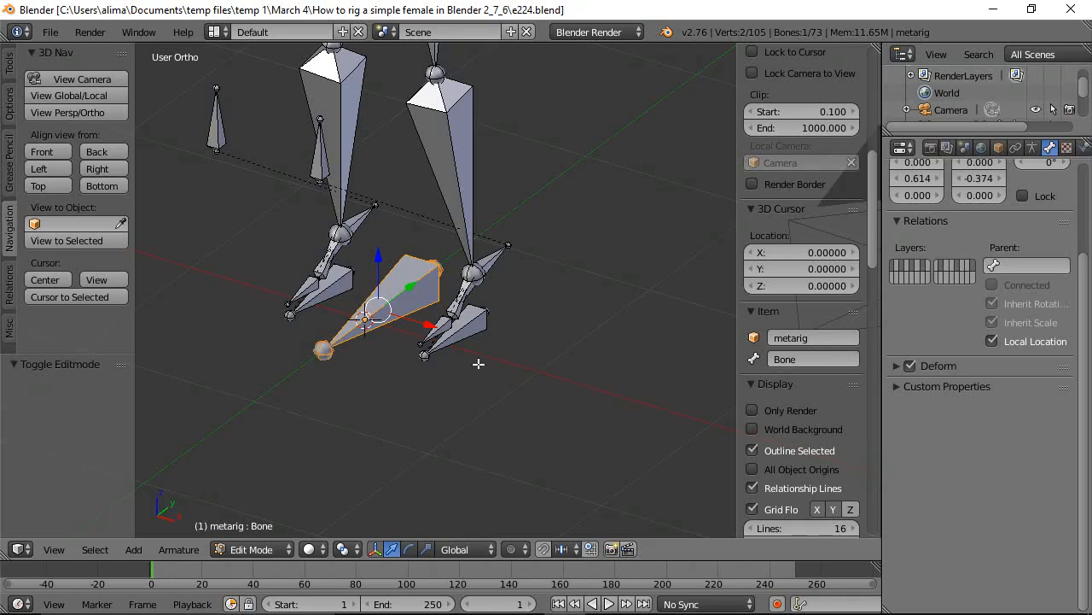
Parent f_handle.l and f_handle.r to the new bone between the feet with Keep Offset, and save as e225.blend.
{"action": "right_click", "coordinate": [478, 328]}
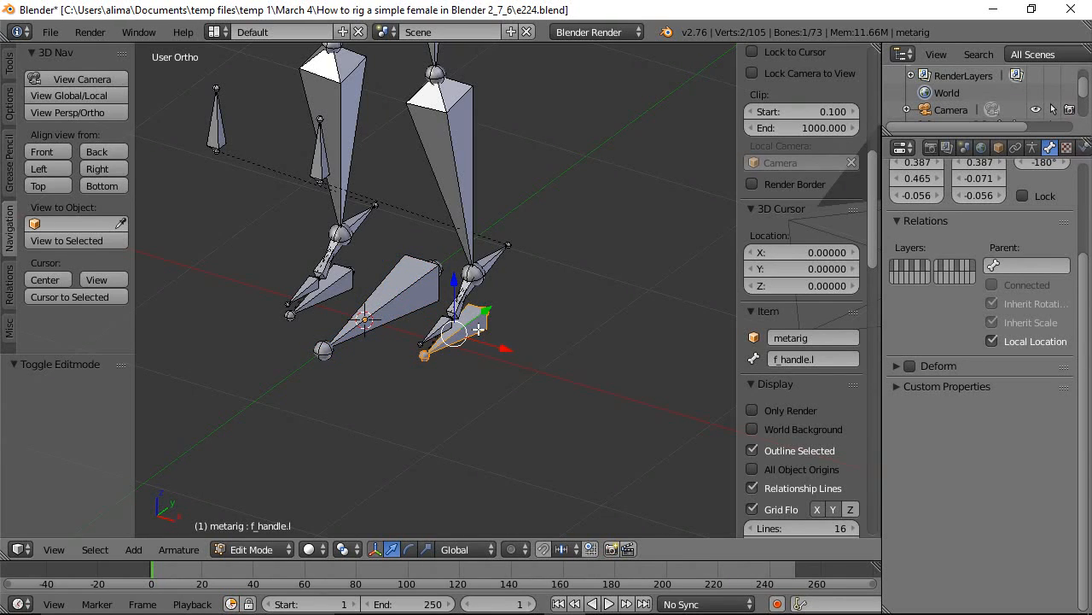
{"action": "right_click", "coordinate": [344, 285], "text": "shift"}
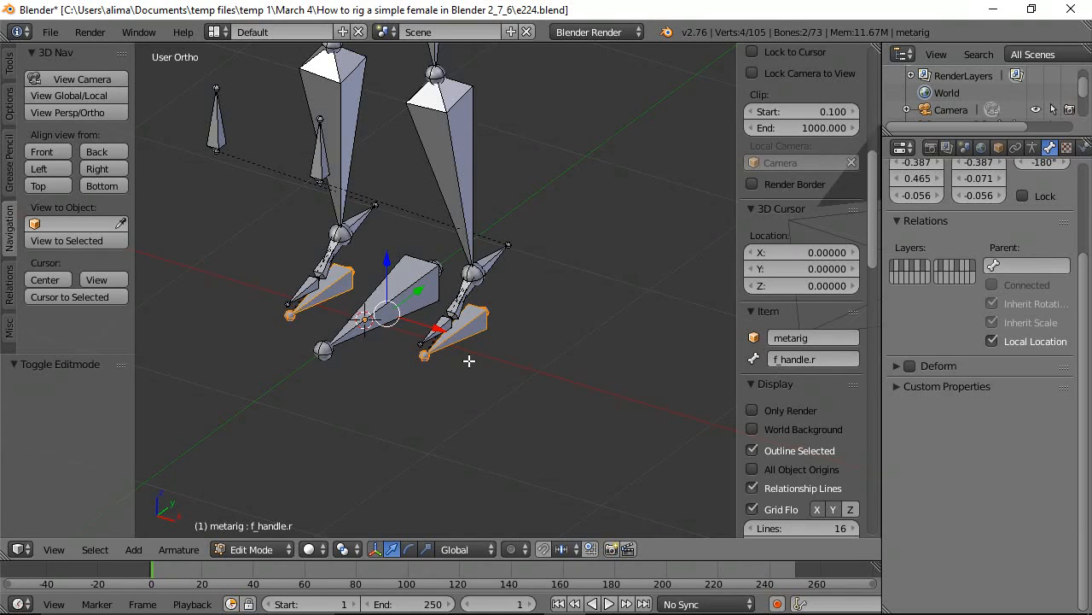
{"action": "right_click", "coordinate": [406, 268], "text": "shift"}
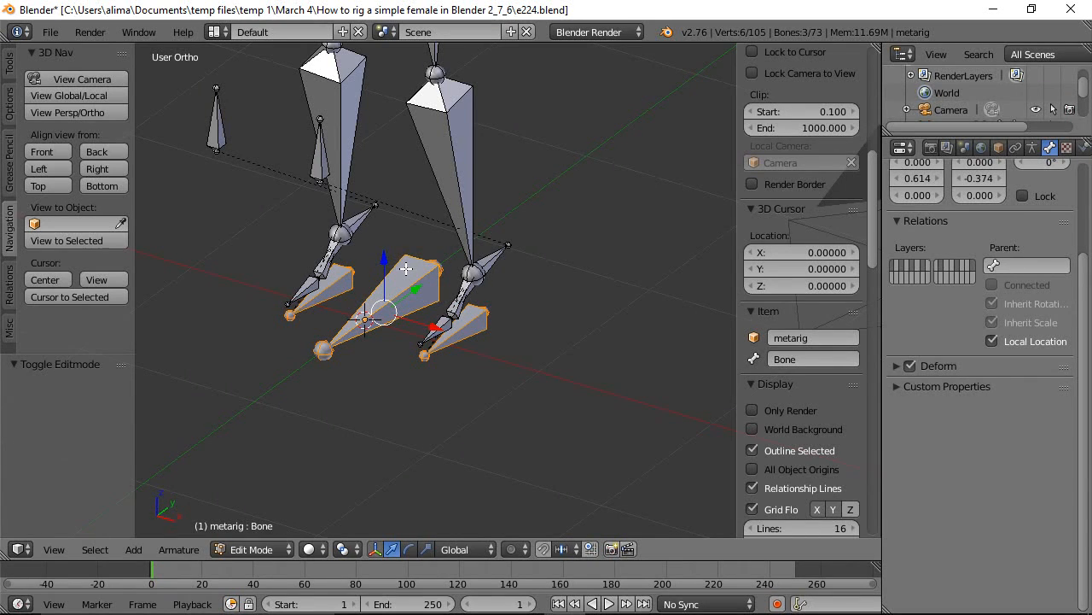
{"action": "key", "text": "ctrl"}
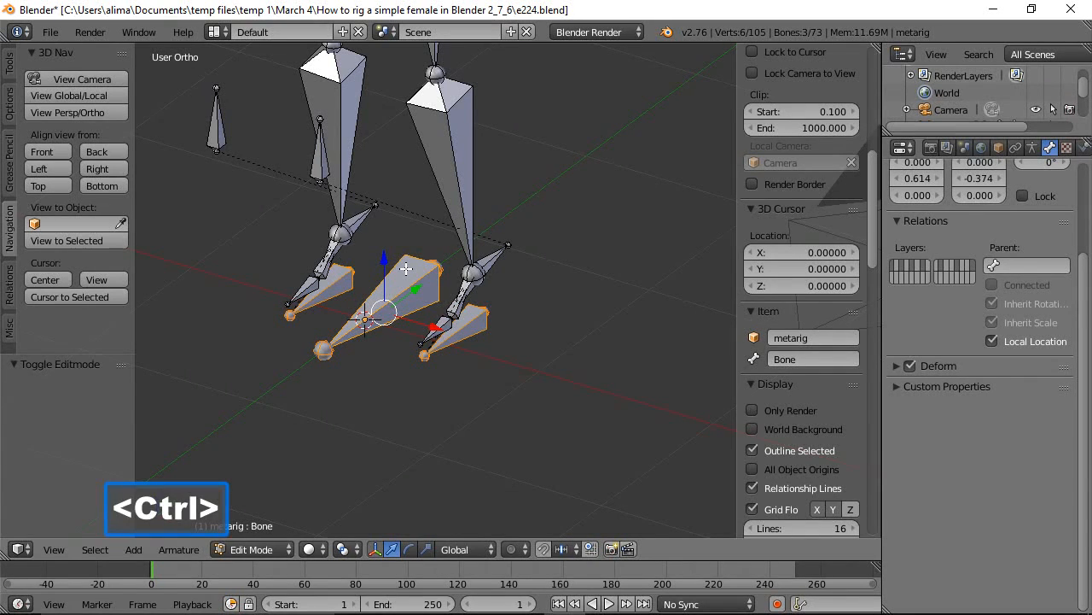
{"action": "key", "text": "ctrl+p"}
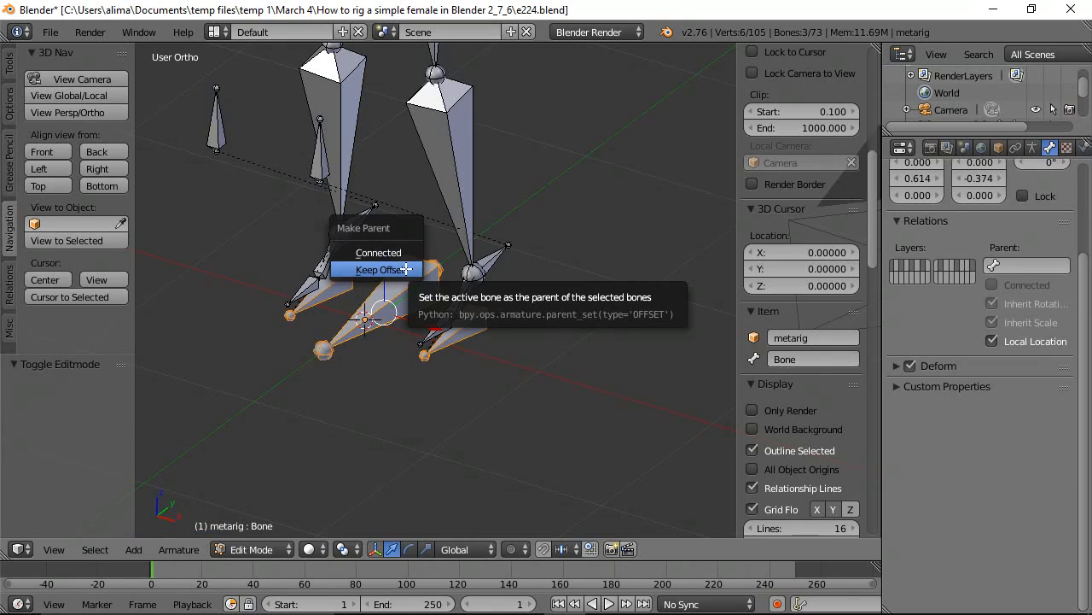
{"action": "left_click", "coordinate": [384, 268]}
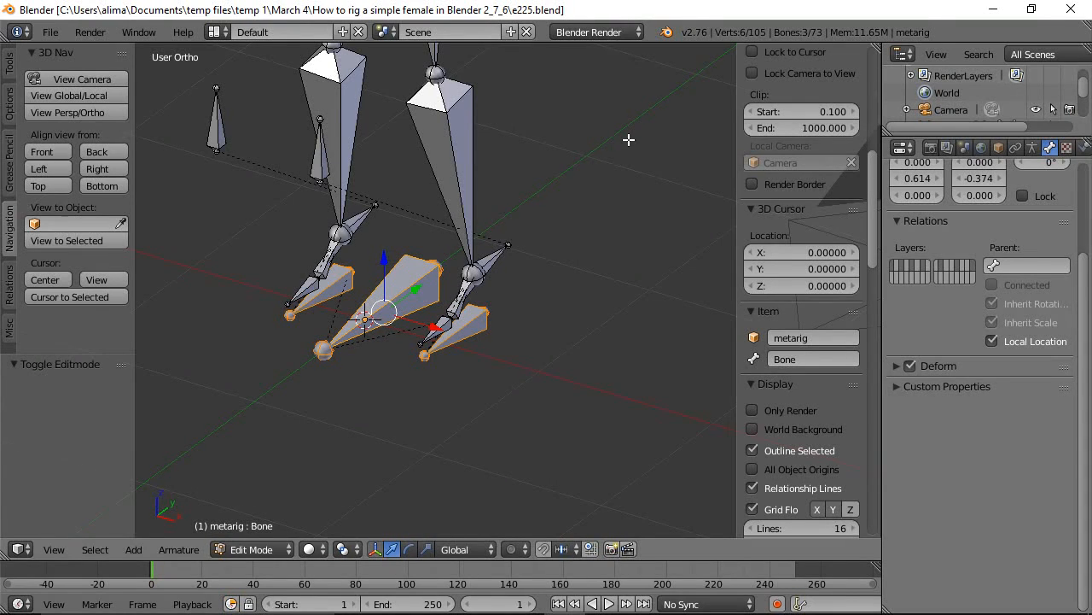
Parent hips_control to the root bone between the feet with Keep Offset, and save as e226.blend.
{"action": "scroll", "coordinate": [628, 139], "scroll_direction": "down", "scroll_amount": 6}
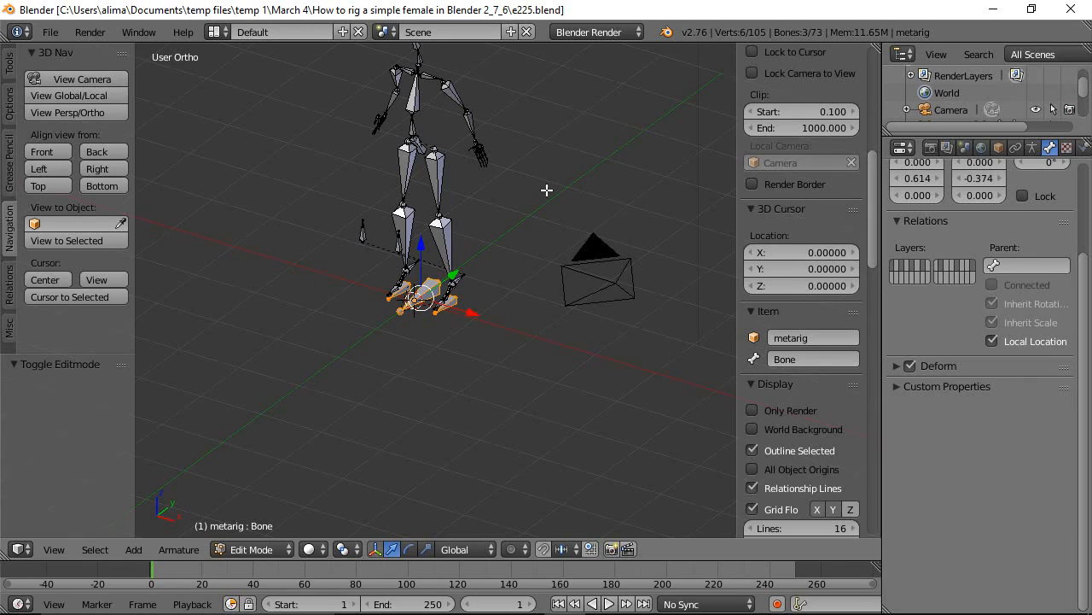
{"action": "key", "text": "shift+b"}
{"action": "left_click_drag", "start_coordinate": [386, 114], "coordinate": [474, 178]}
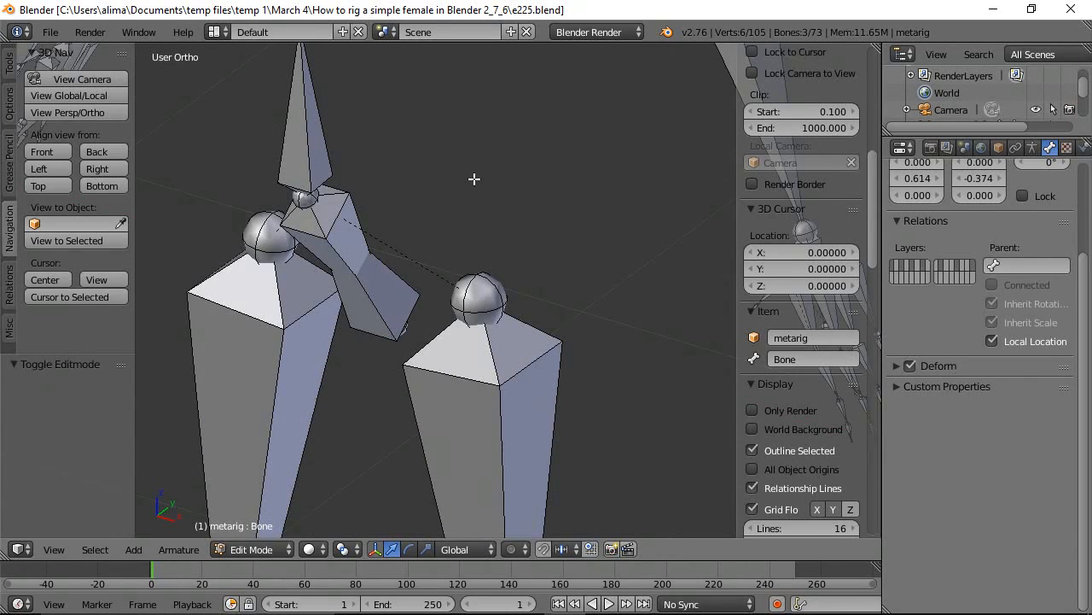
{"action": "key", "text": "a"}
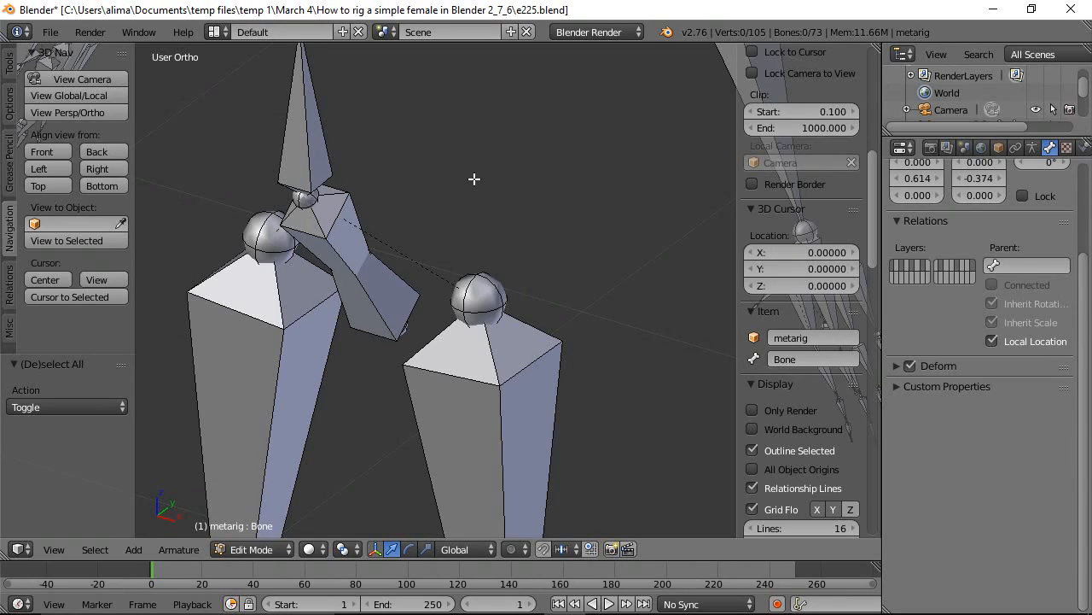
{"action": "right_click", "coordinate": [333, 235]}
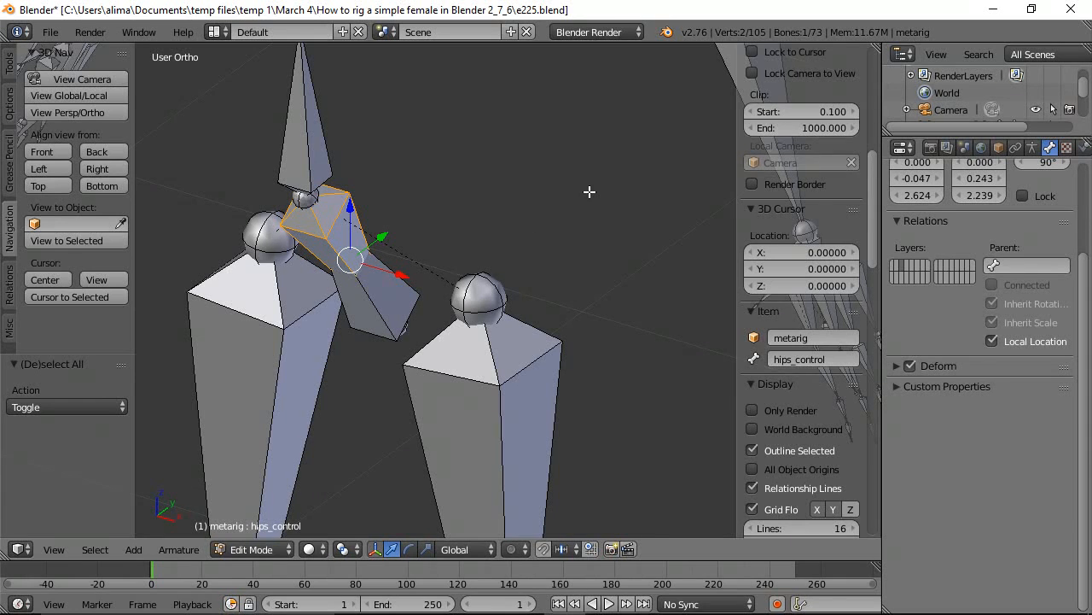
{"action": "scroll", "coordinate": [589, 192], "scroll_direction": "down", "scroll_amount": 5}
{"action": "scroll", "coordinate": [583, 295], "scroll_direction": "down", "scroll_amount": 6}
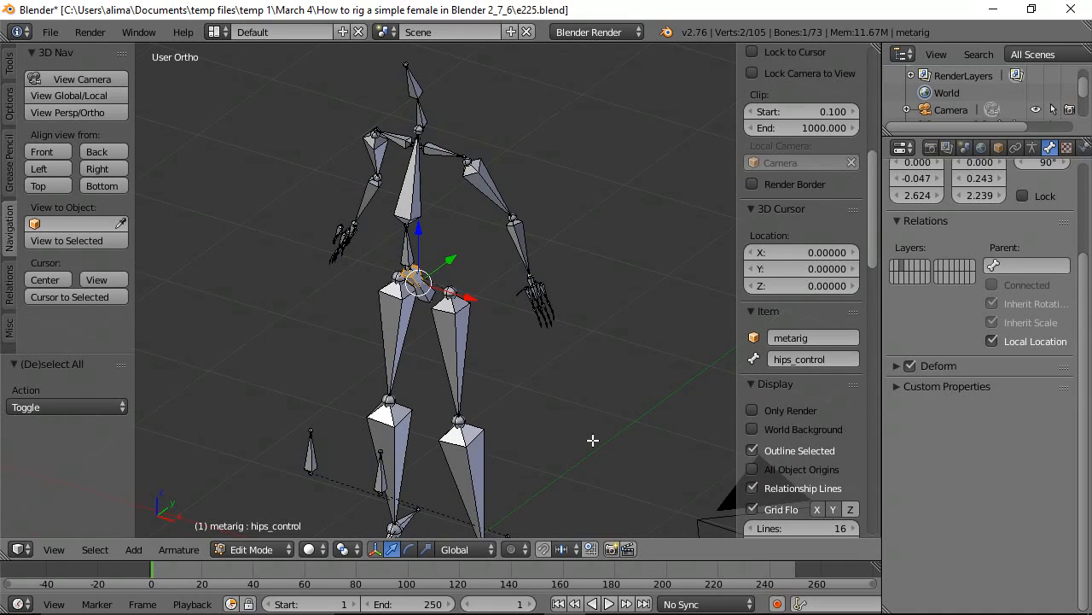
{"action": "middle_click_drag", "start_coordinate": [586, 441], "coordinate": [629, 231], "text": "shift"}
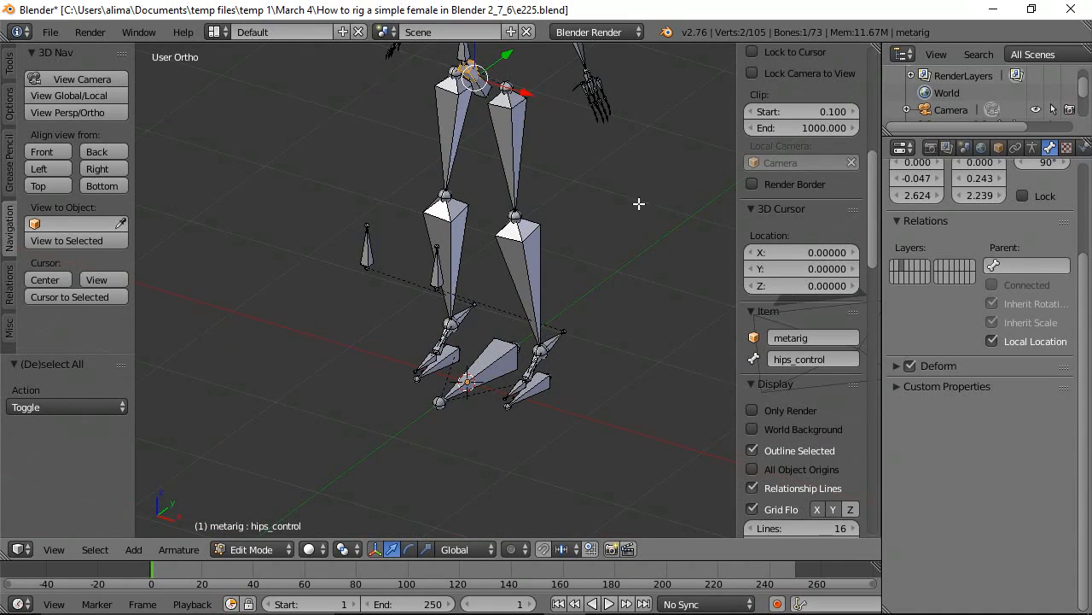
{"action": "right_click", "coordinate": [493, 358], "text": "shift"}
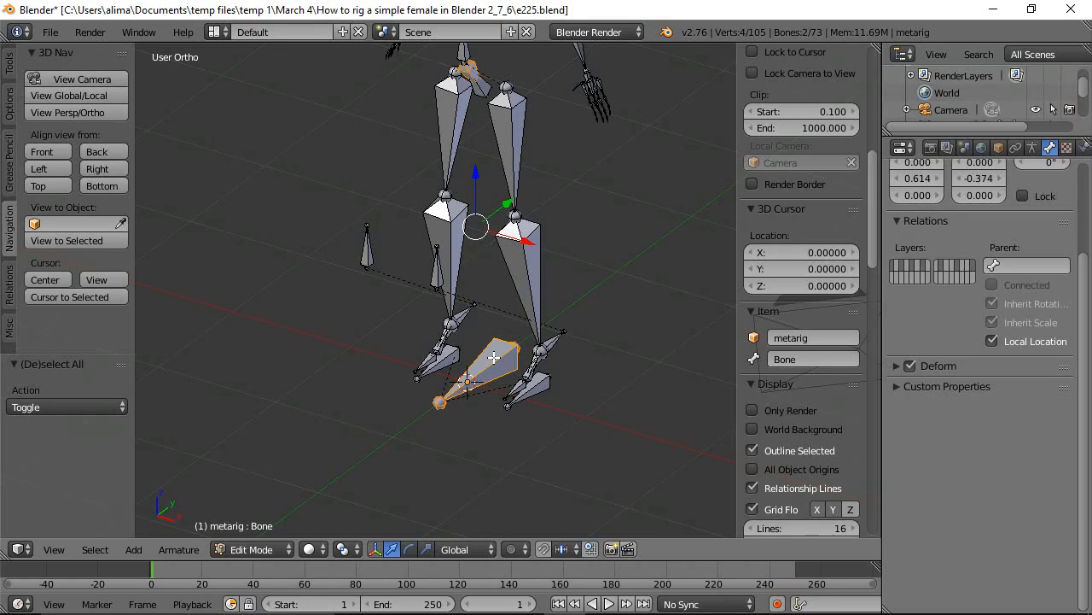
{"action": "key", "text": "ctrl+p"}
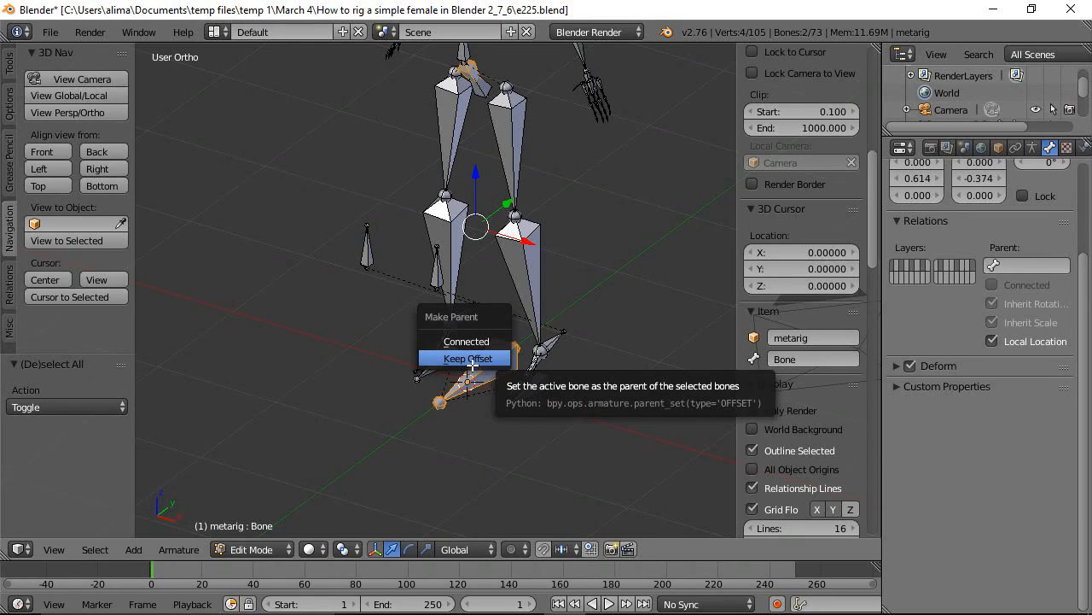
{"action": "left_click", "coordinate": [472, 359]}
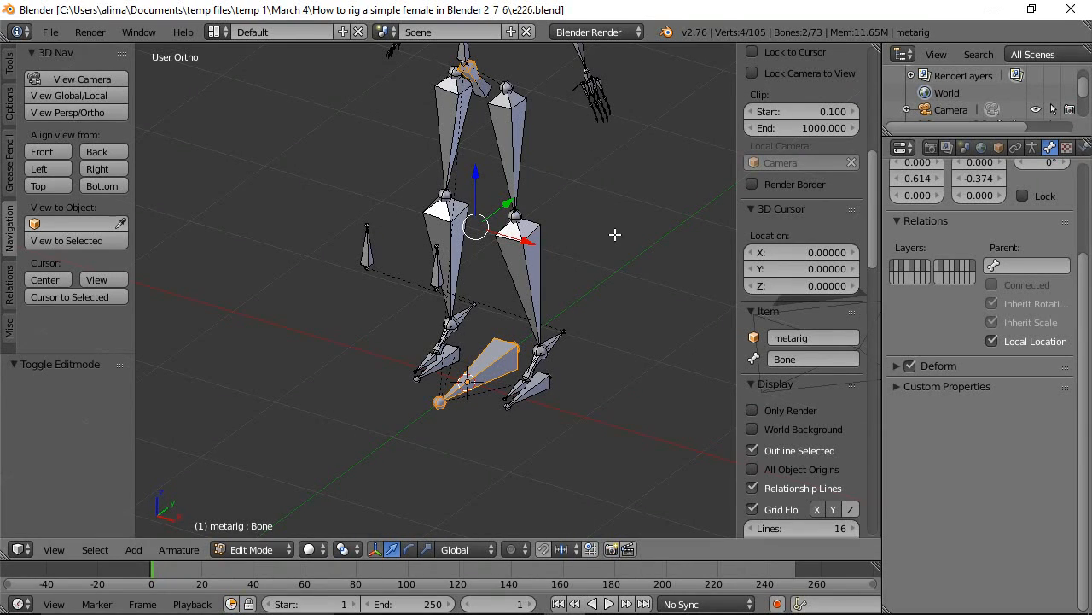
Put the metarig in Pose Mode, select the root bone between the feet, and test moving it before cancelling the move.
{"action": "key", "text": "a"}
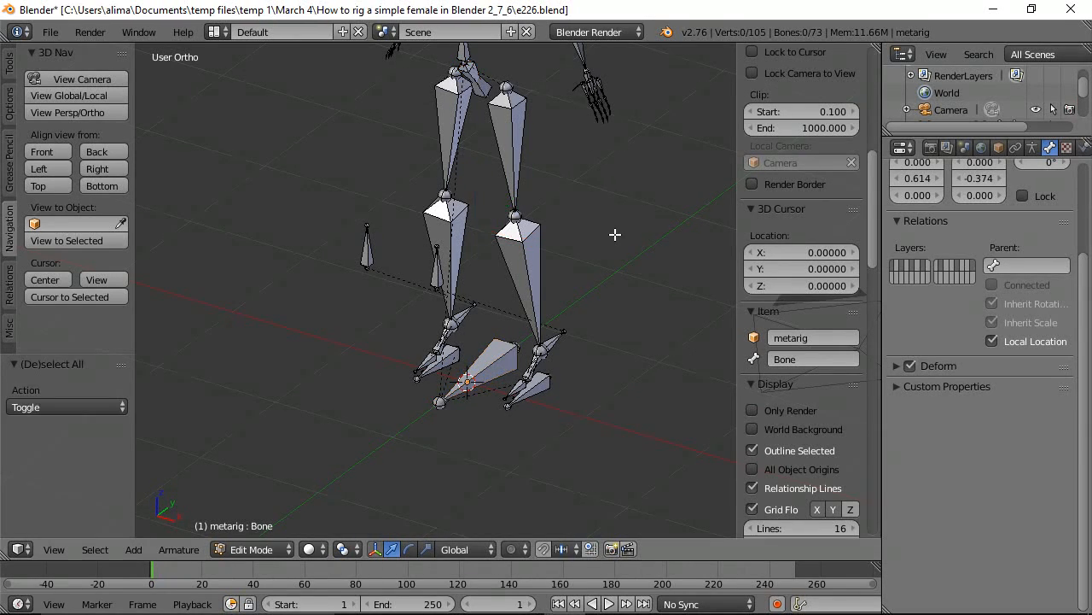
{"action": "left_click", "coordinate": [277, 548]}
{"action": "left_click", "coordinate": [271, 491]}
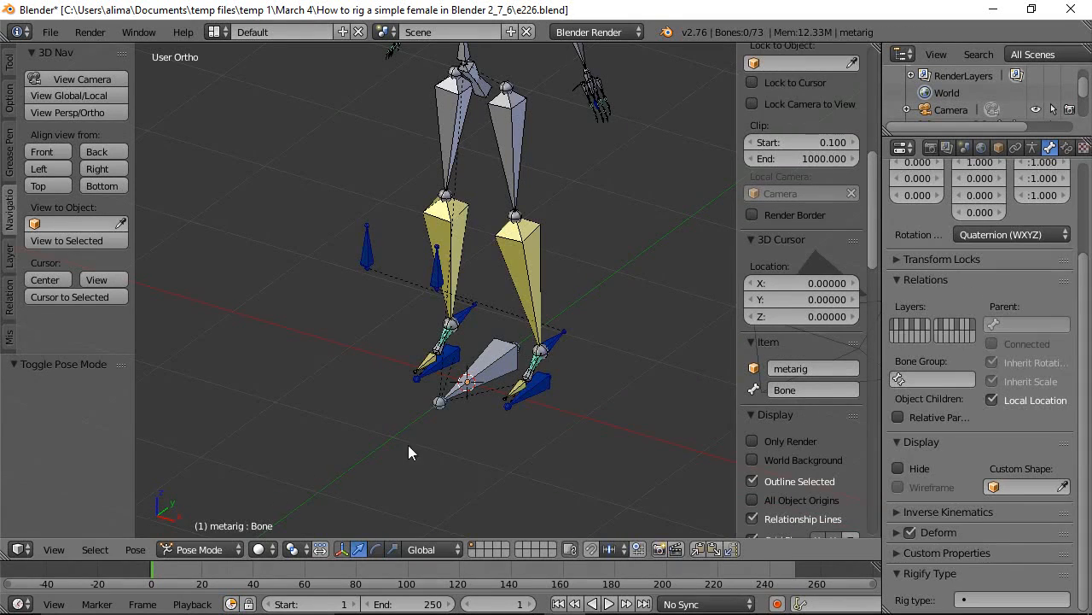
{"action": "right_click", "coordinate": [499, 364]}
{"action": "scroll", "coordinate": [611, 338], "scroll_direction": "down", "scroll_amount": 3}
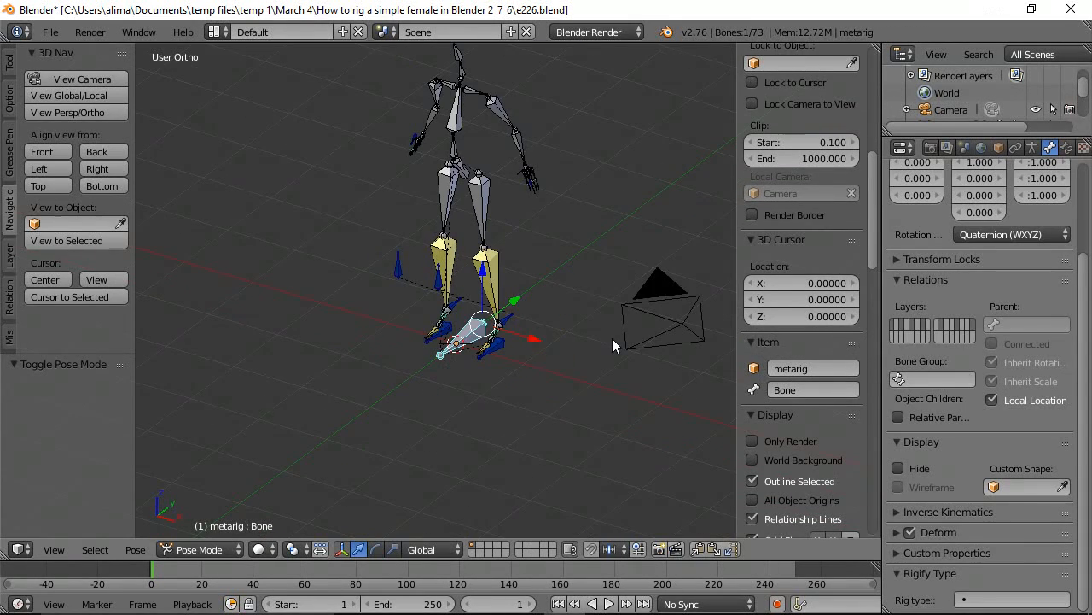
{"action": "scroll", "coordinate": [612, 338], "scroll_direction": "down", "scroll_amount": 2}
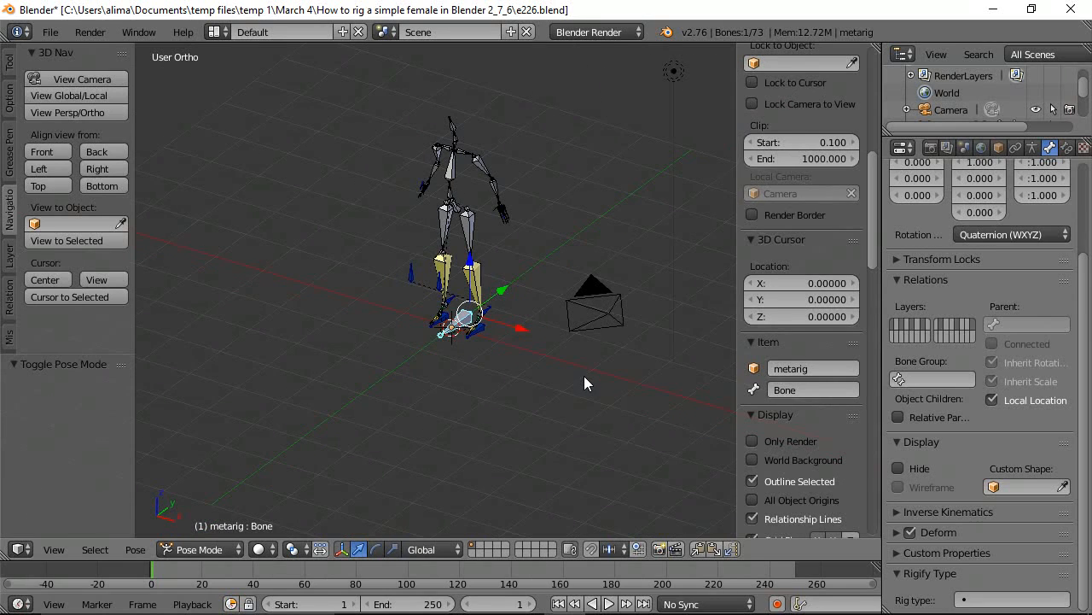
{"action": "key", "text": "g"}
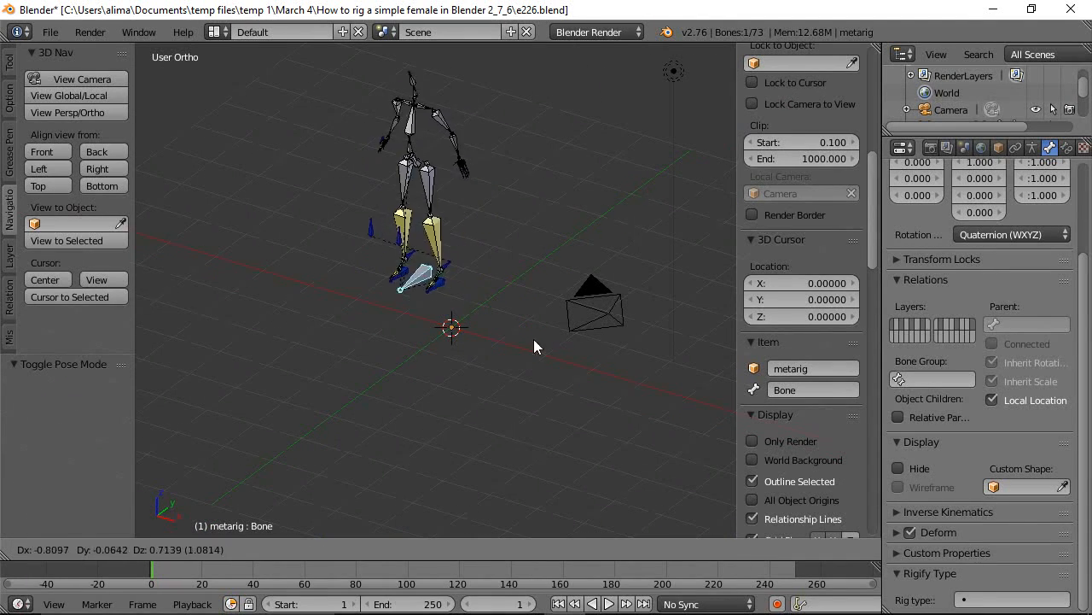
{"action": "right_click", "coordinate": [587, 350]}
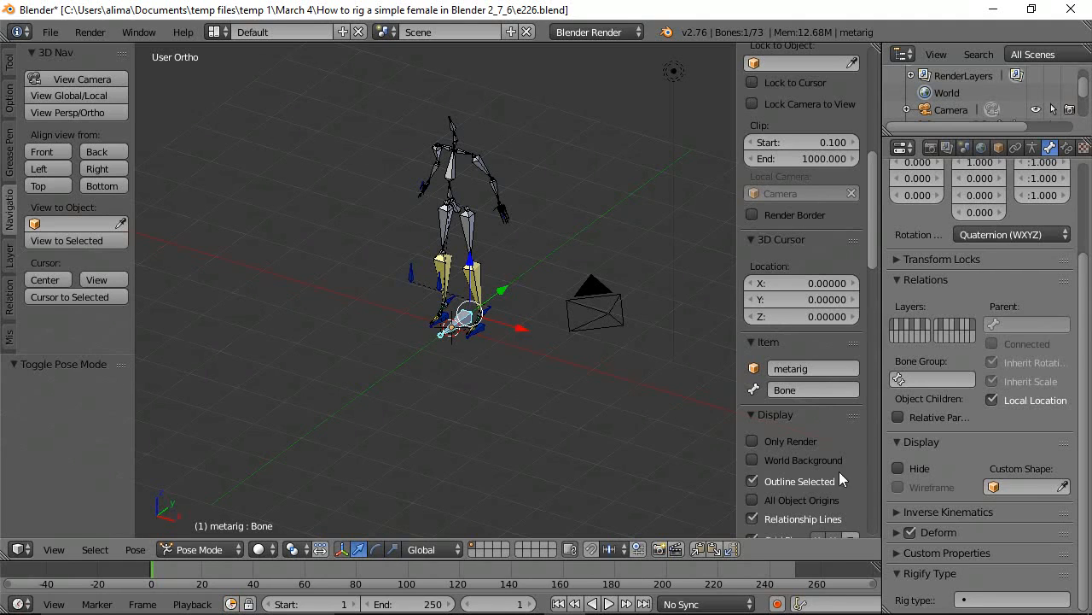
Turn off Deform for the root bone, save as e227.blend, and deselect all bones.
{"action": "left_click", "coordinate": [911, 531]}
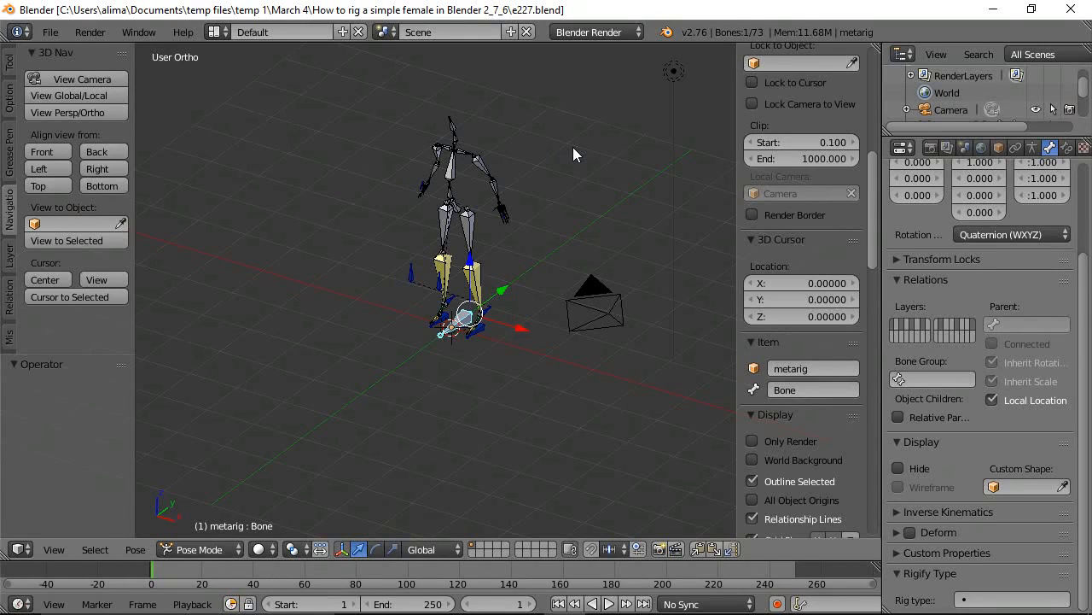
{"action": "key", "text": "a"}
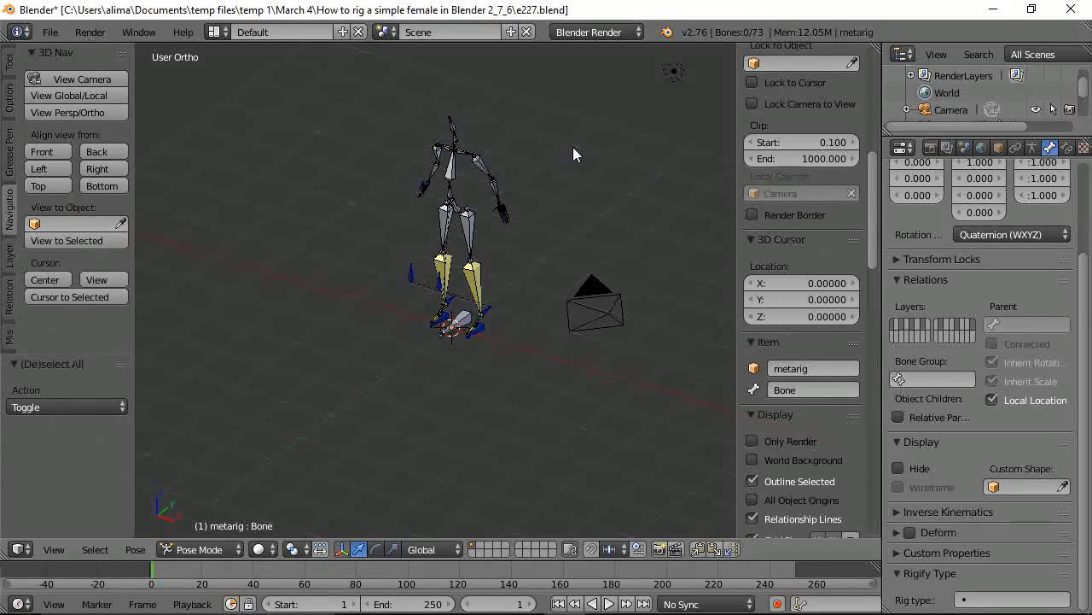
Select the control_b group's bones plus the root bone, assign them to control_b, and save as e228.blend.
{"action": "key", "text": "b"}
{"action": "left_click_drag", "start_coordinate": [339, 71], "coordinate": [543, 374]}
{"action": "scroll", "coordinate": [542, 376], "scroll_direction": "up", "scroll_amount": 3}
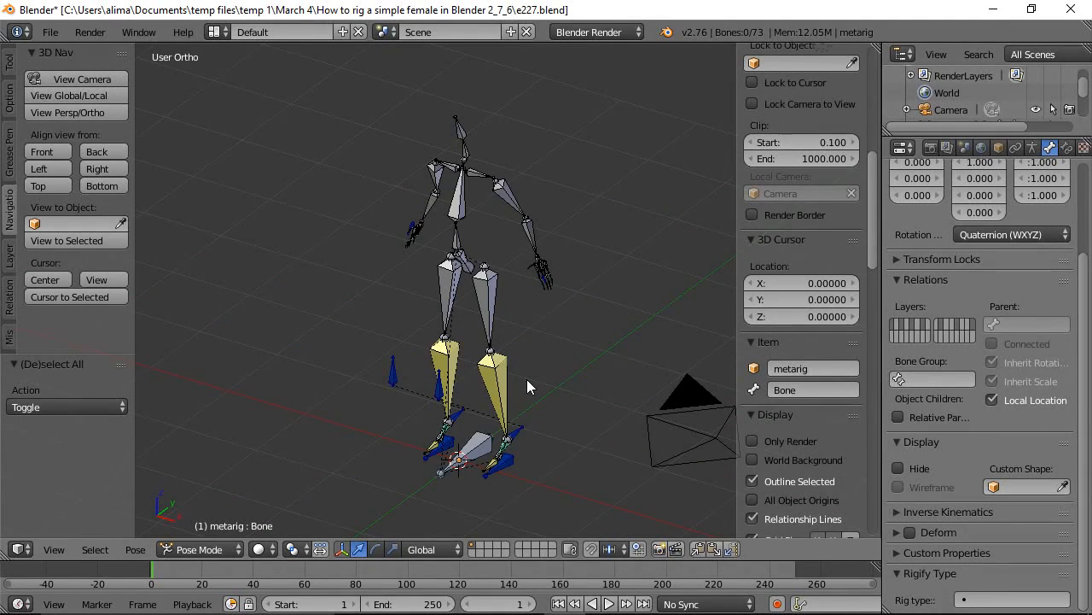
{"action": "left_click", "coordinate": [1033, 148]}
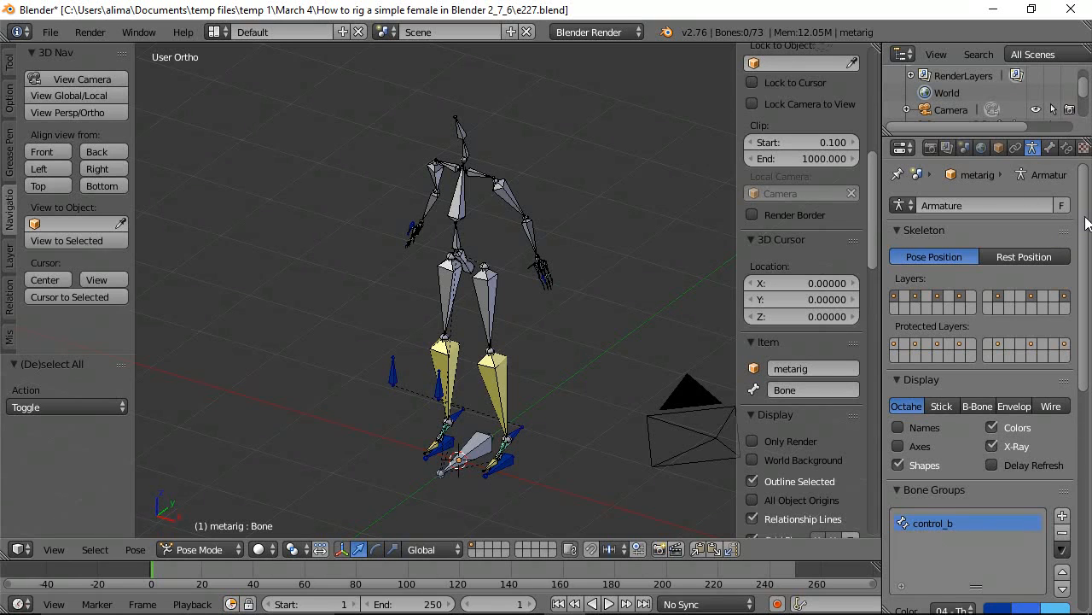
{"action": "scroll", "coordinate": [1087, 222], "scroll_direction": "down", "scroll_amount": 5}
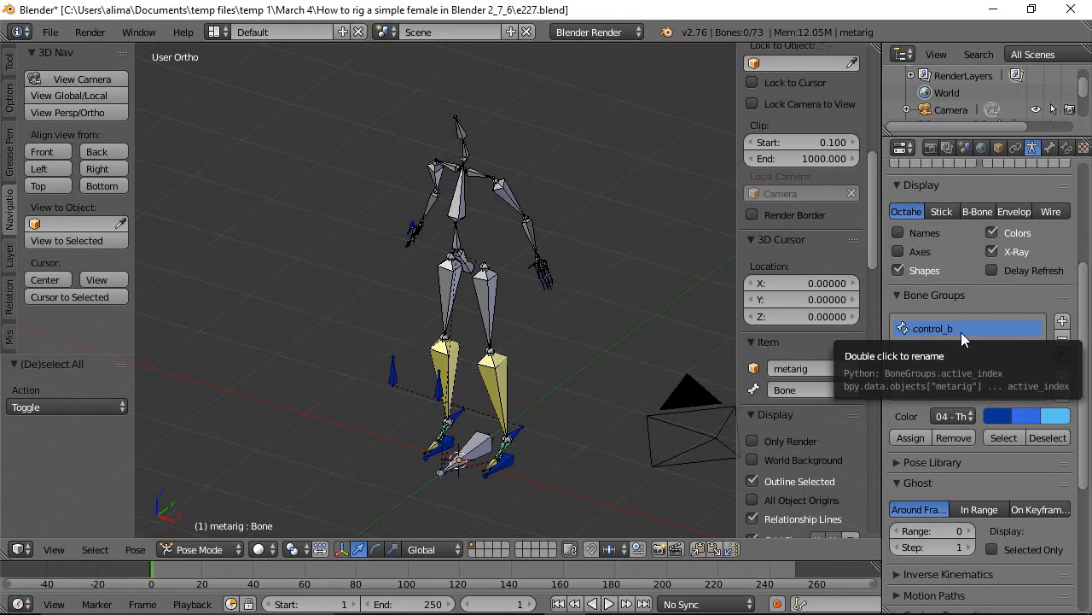
{"action": "left_click", "coordinate": [1004, 436]}
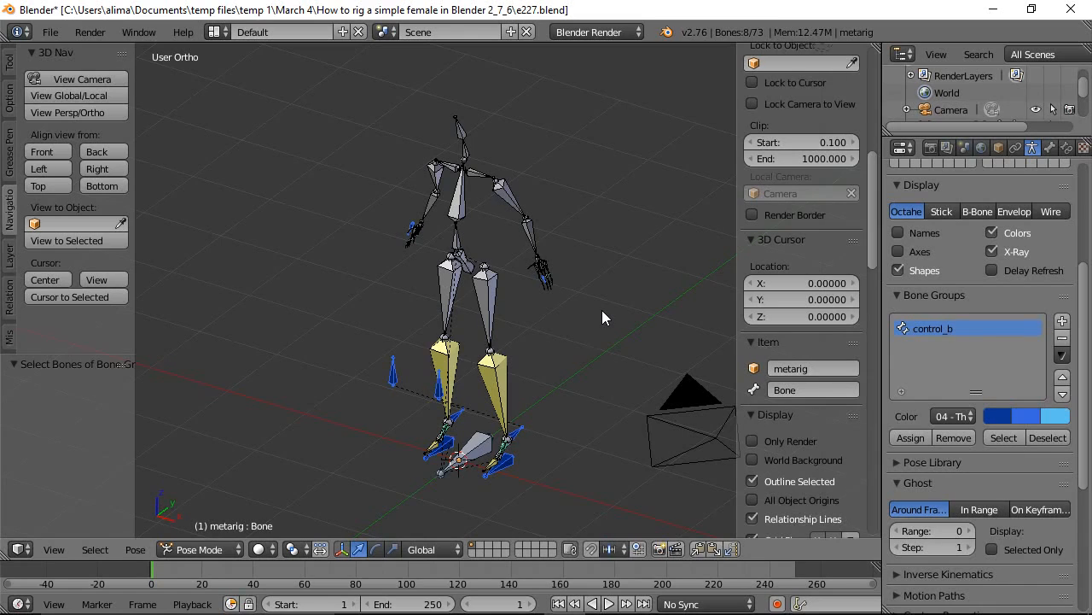
{"action": "right_click", "coordinate": [475, 448], "text": "shift"}
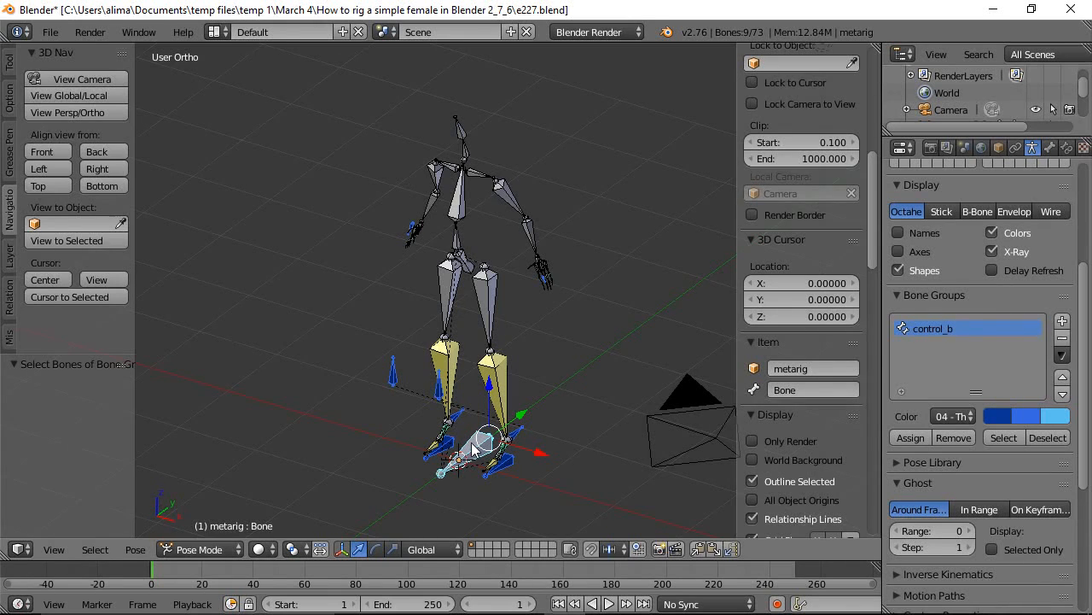
{"action": "left_click", "coordinate": [910, 436]}
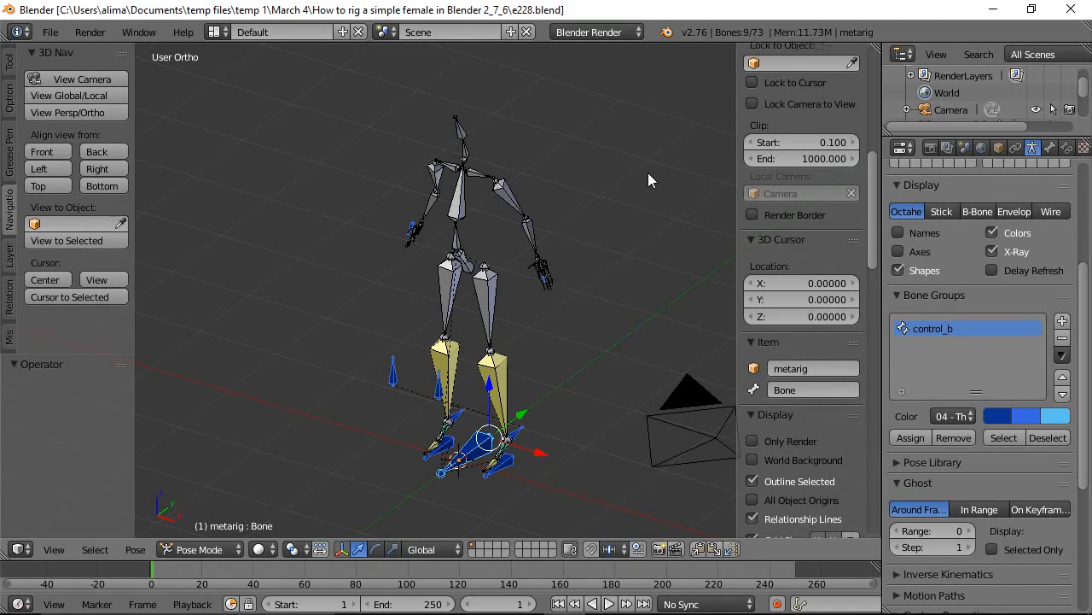
Put the metarig in Edit Mode, rename the bone between the feet to main_root, and save as e229.blend.
{"action": "key", "text": "a"}
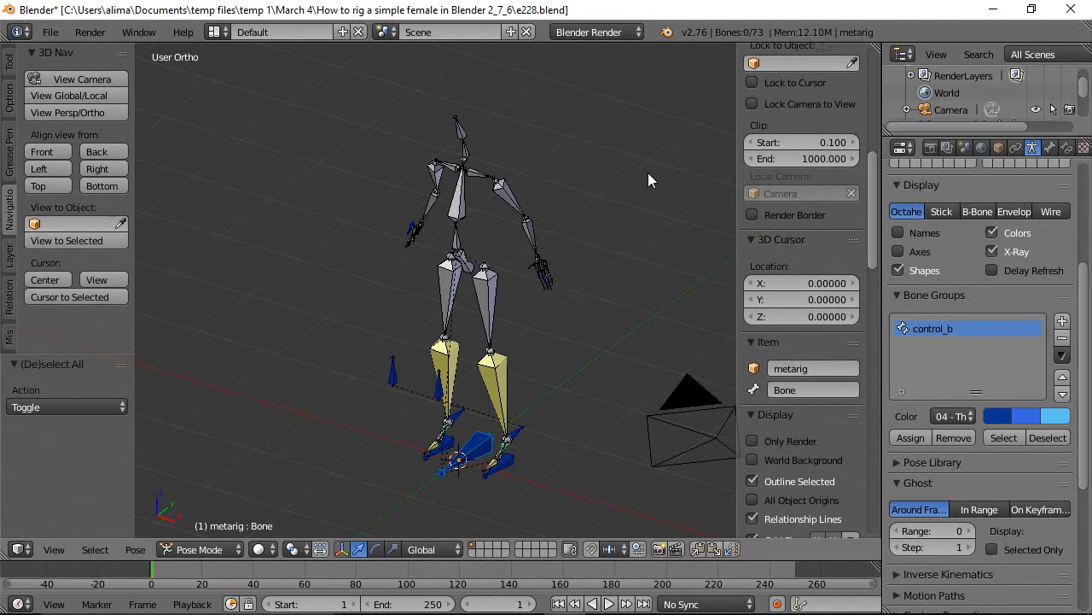
{"action": "left_click", "coordinate": [231, 550]}
{"action": "left_click", "coordinate": [213, 510]}
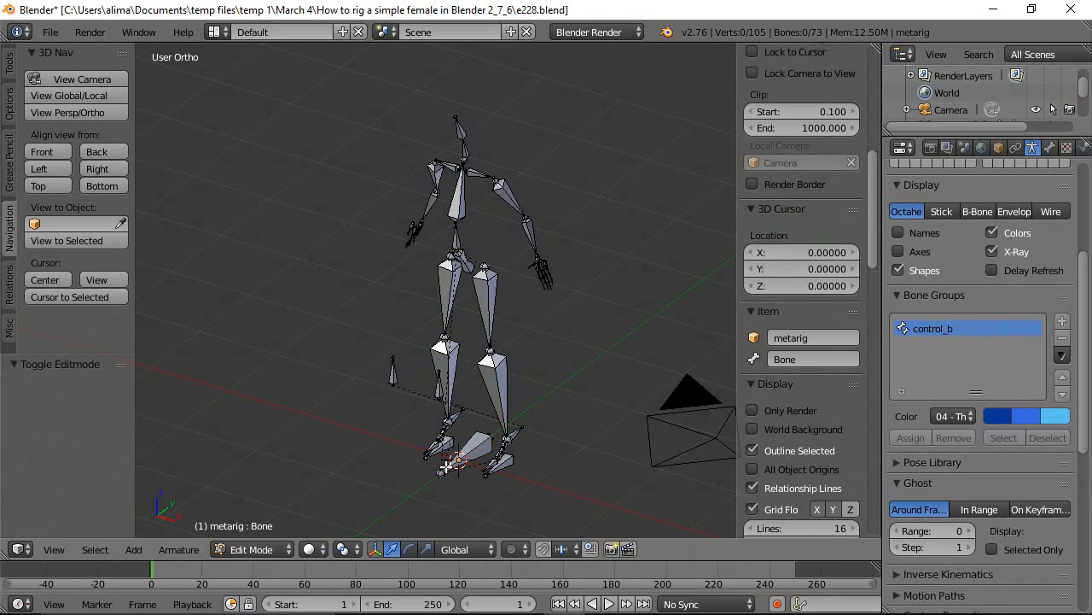
{"action": "right_click", "coordinate": [478, 440]}
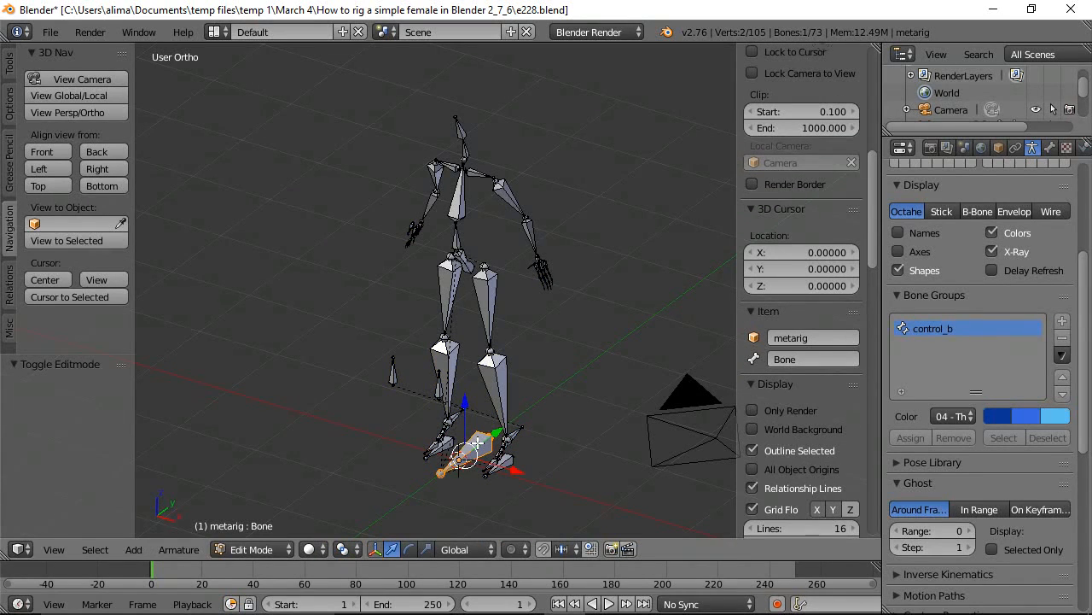
{"action": "left_click", "coordinate": [783, 359]}
{"action": "type", "text": "main_root"}
{"action": "key", "text": "Return"}
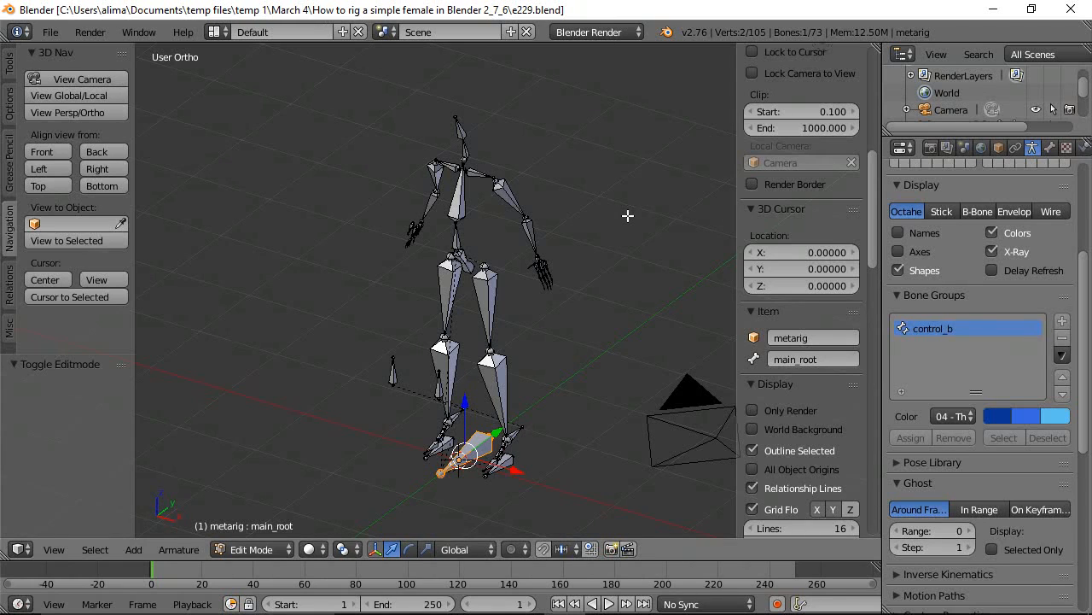
Return the metarig to Object Mode, unhide the hidden body mesh, and save as e230.blend.
{"action": "key", "text": "a"}
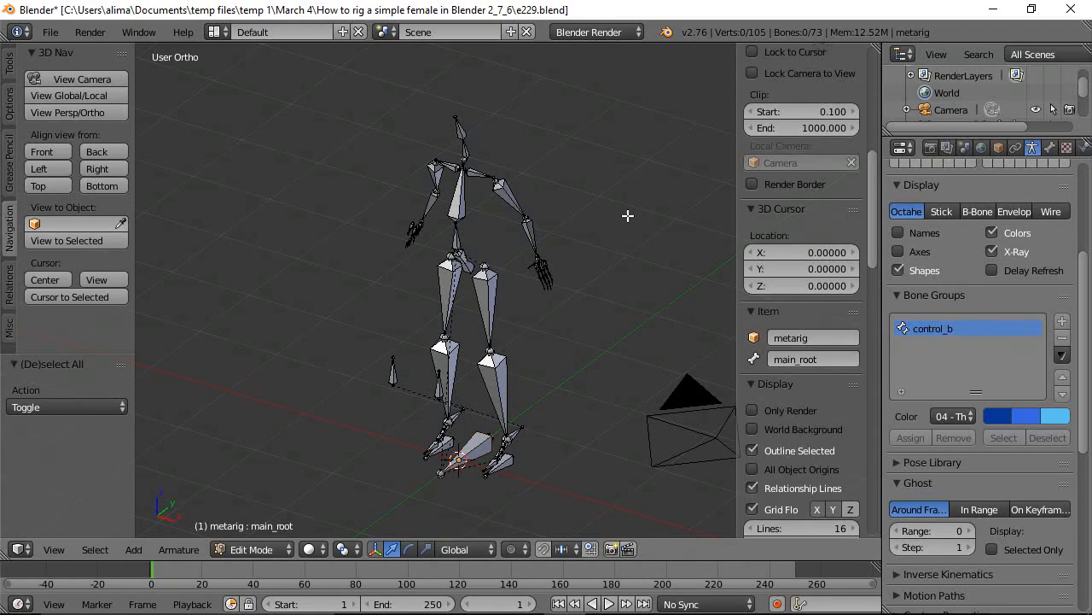
{"action": "left_click", "coordinate": [278, 551]}
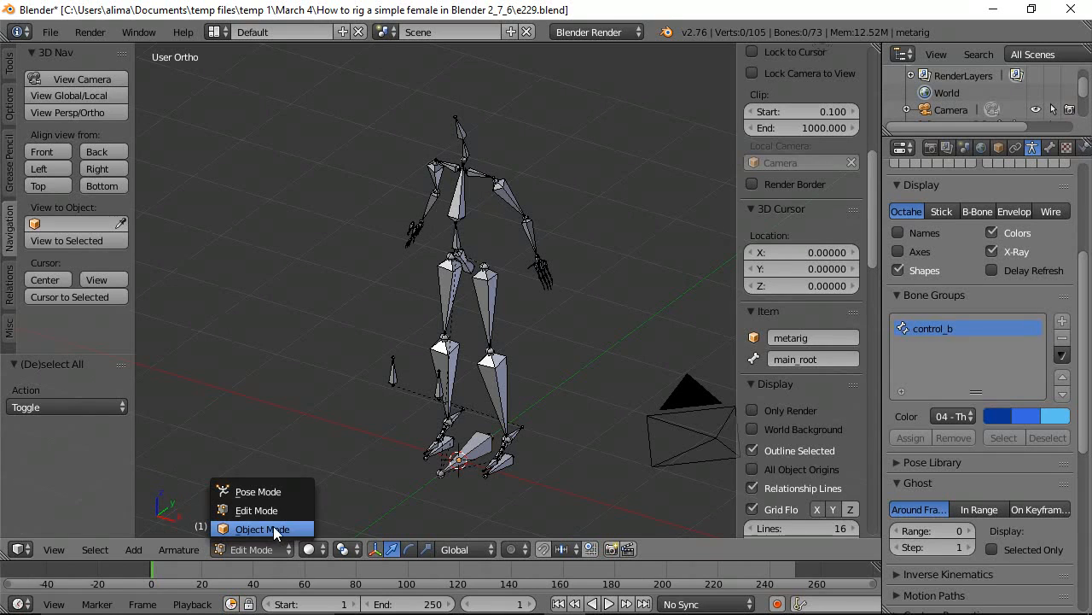
{"action": "left_click", "coordinate": [270, 525]}
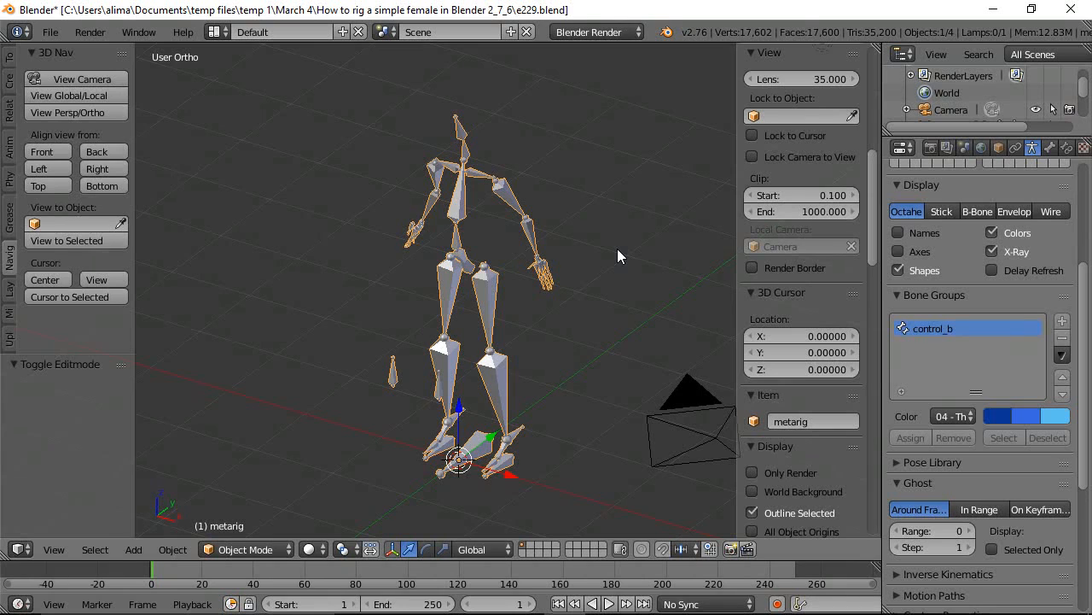
{"action": "key", "text": "alt+h"}
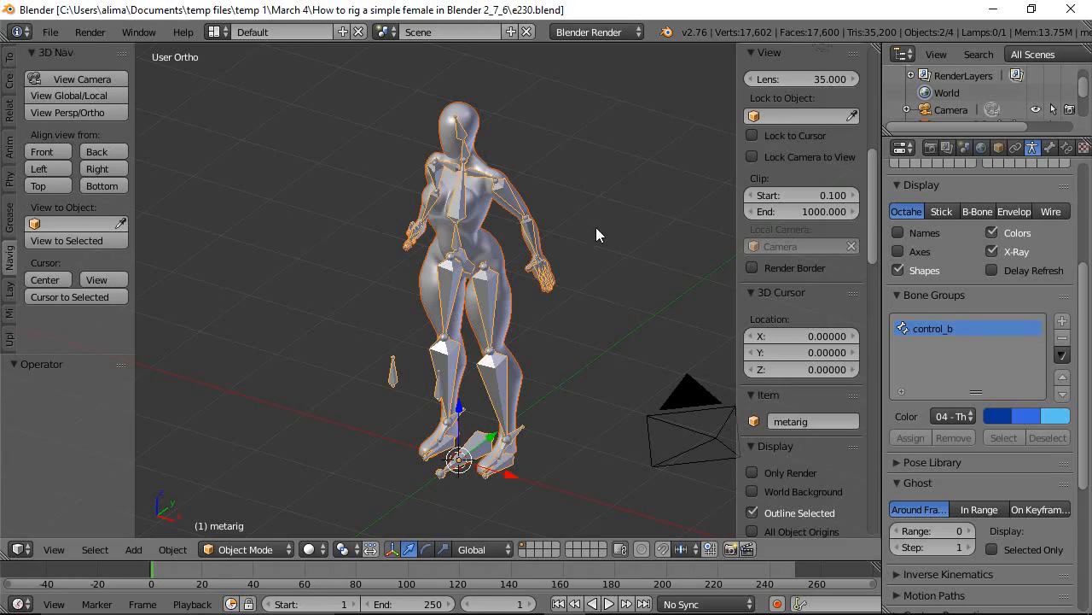
Parent the body mesh to the metarig with automatic weights and save as aa232.blend.
{"action": "middle_click_drag", "start_coordinate": [599, 259], "coordinate": [642, 203]}
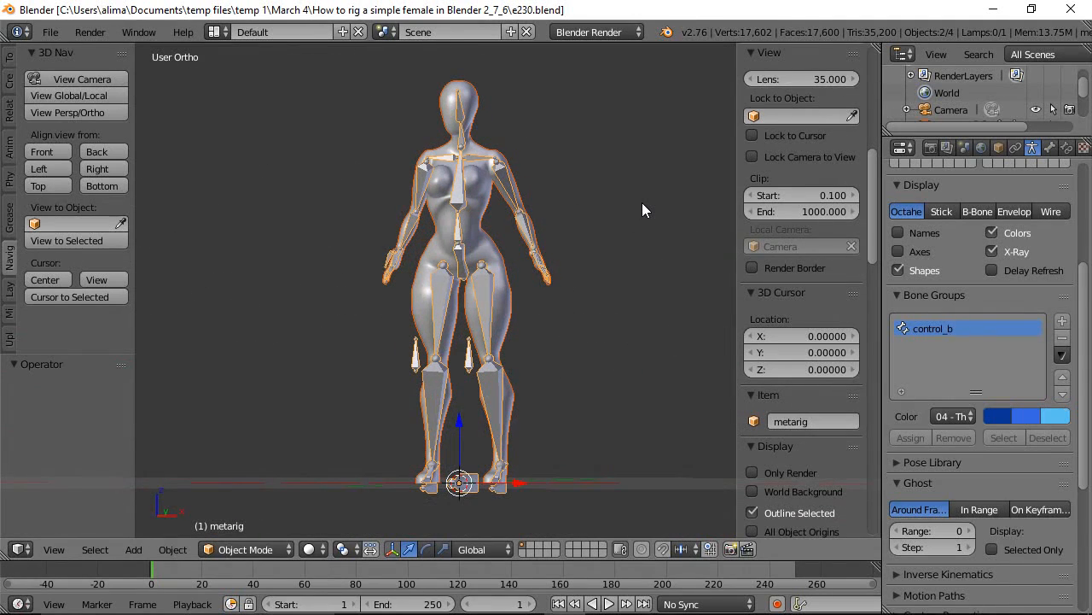
{"action": "key", "text": "a"}
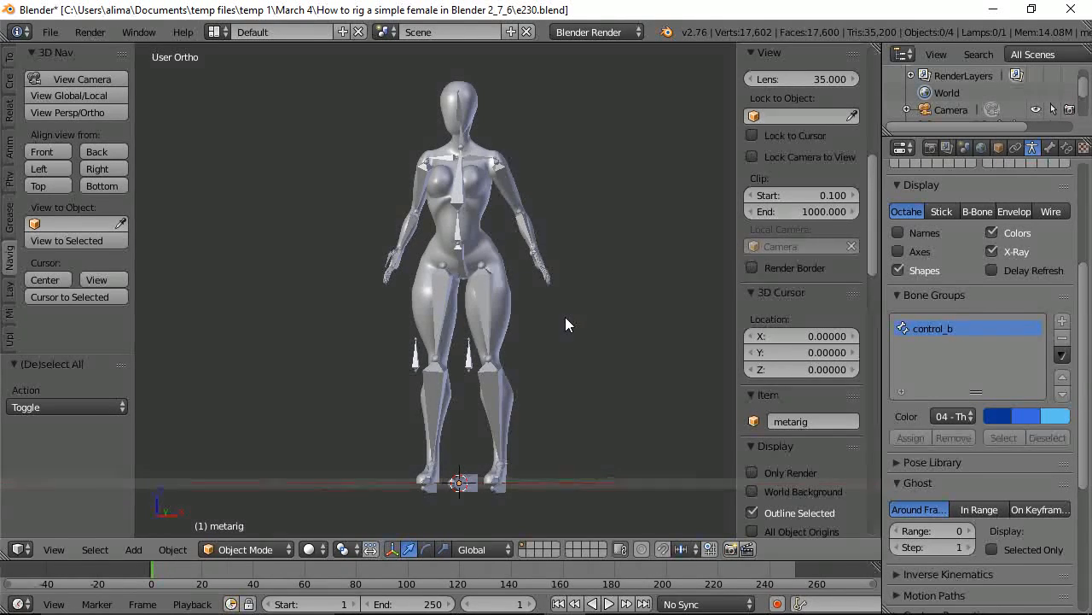
{"action": "right_click", "coordinate": [508, 298]}
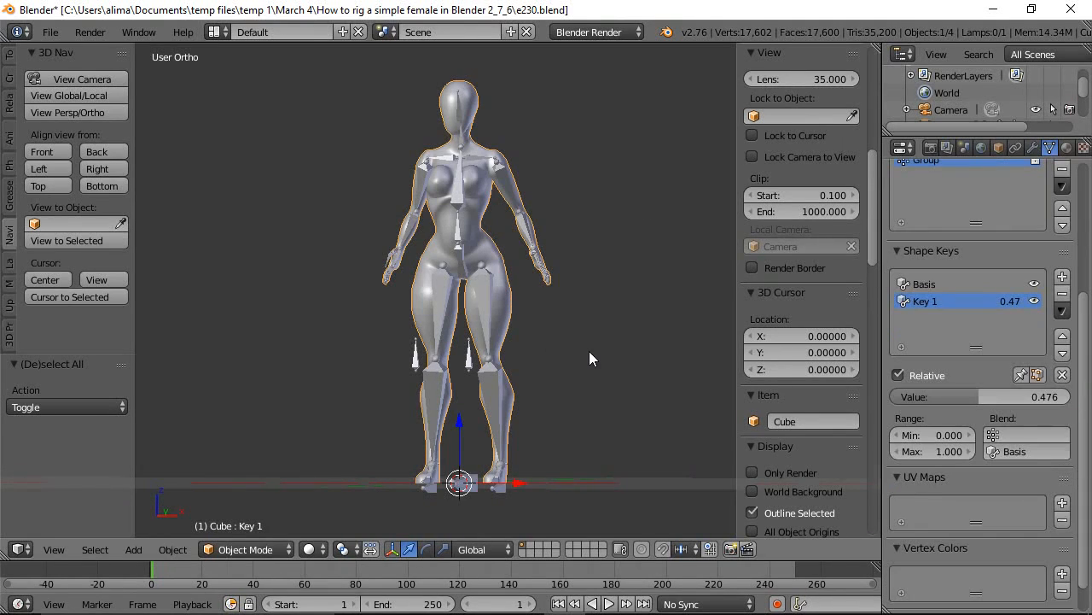
{"action": "right_click", "coordinate": [485, 290], "text": "shift"}
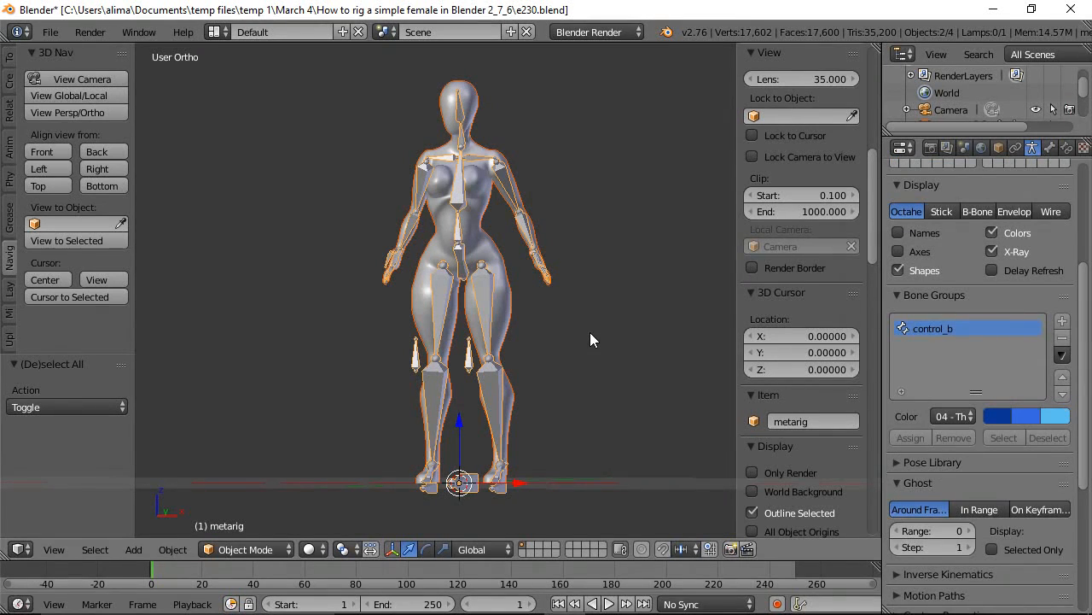
{"action": "key", "text": "ctrl+p"}
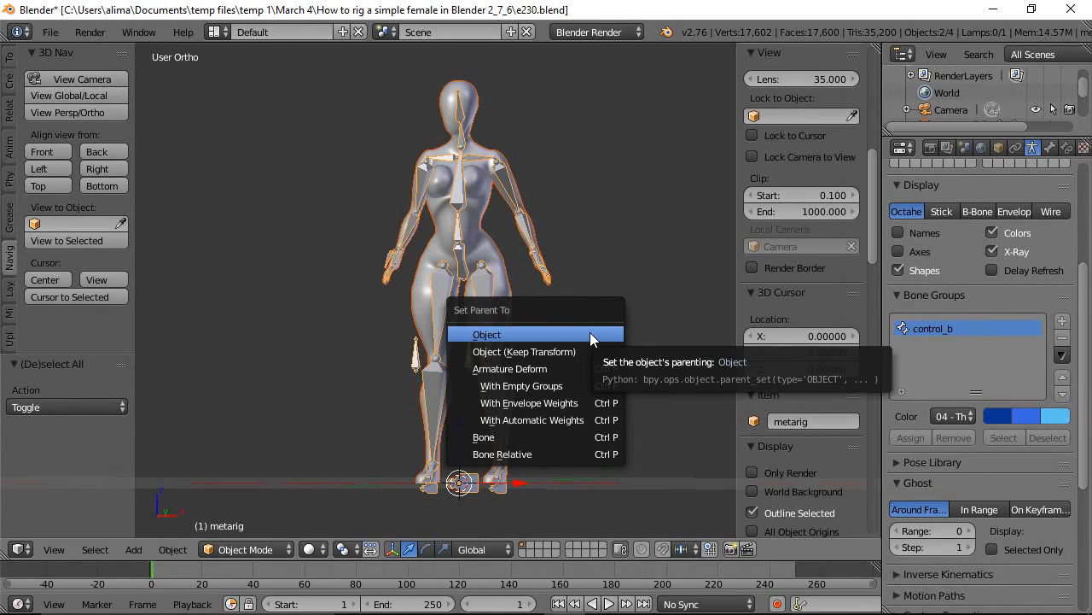
{"action": "left_click", "coordinate": [535, 420]}
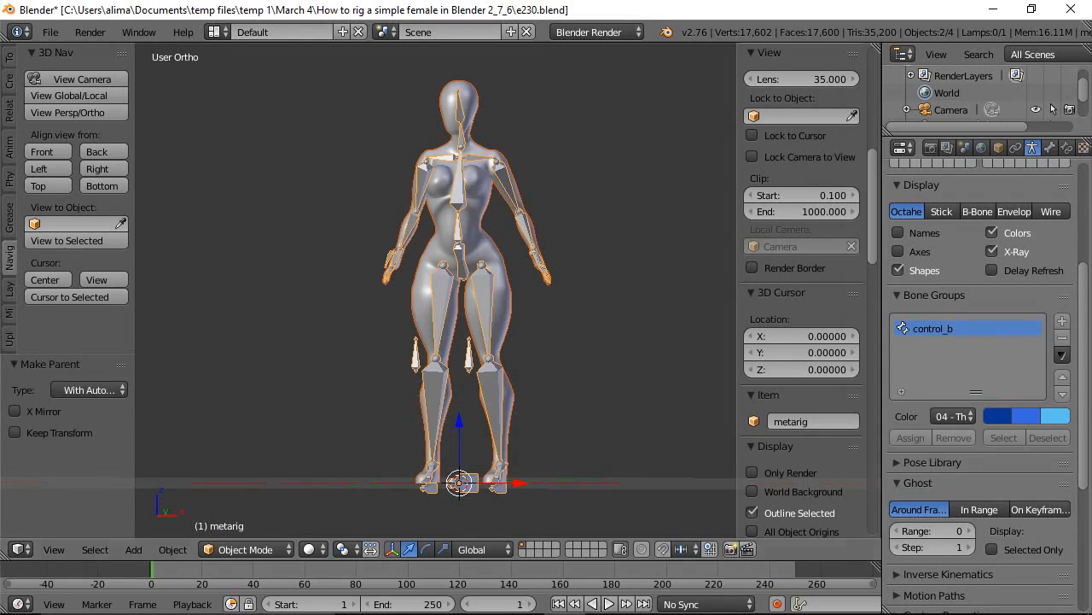
{"action": "key", "text": "ctrl+alt+s"}
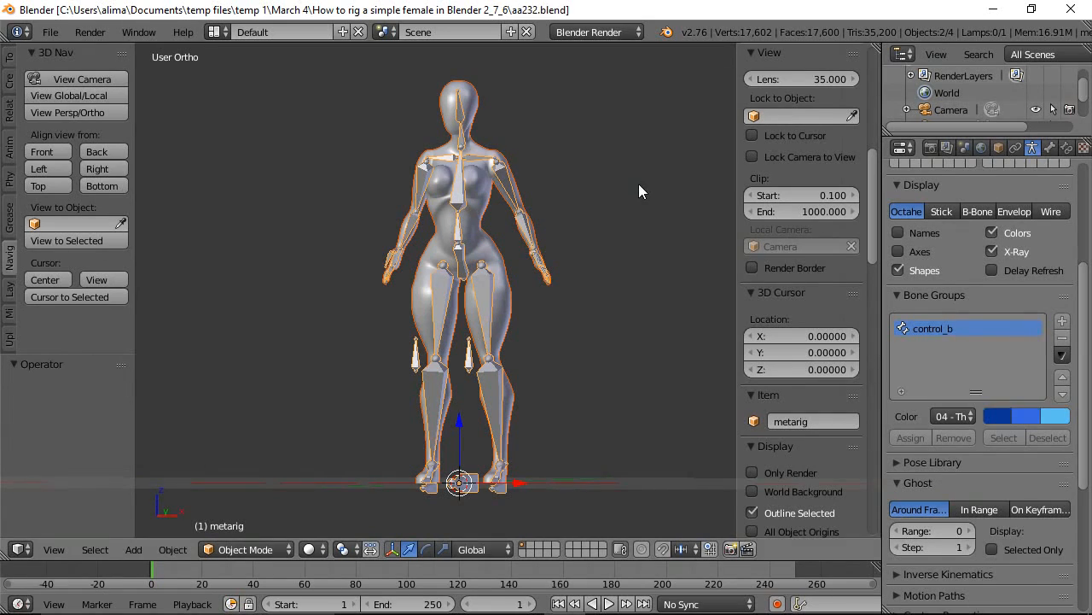
Put the metarig in Pose Mode, hide the hips bone, and save as aa233.blend.
{"action": "left_click", "coordinate": [489, 296]}
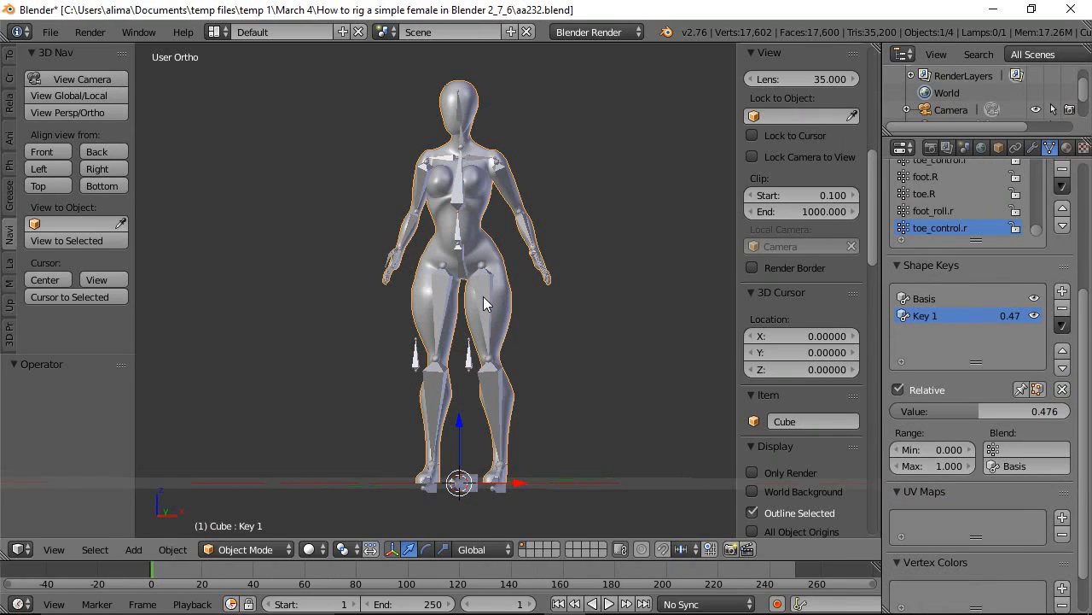
{"action": "left_click", "coordinate": [483, 296]}
{"action": "left_click", "coordinate": [267, 547]}
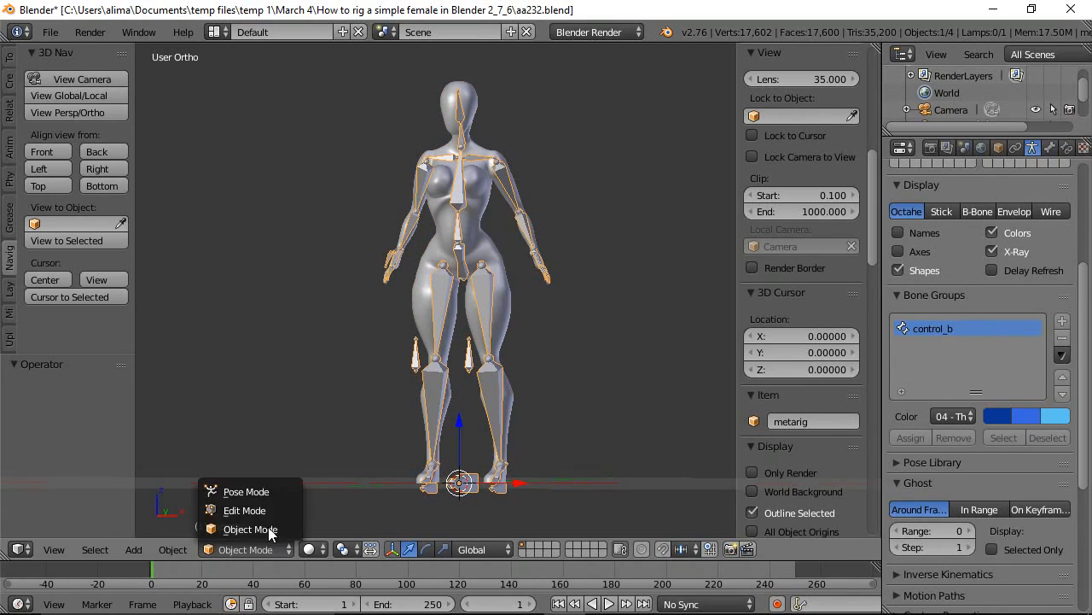
{"action": "left_click", "coordinate": [252, 491]}
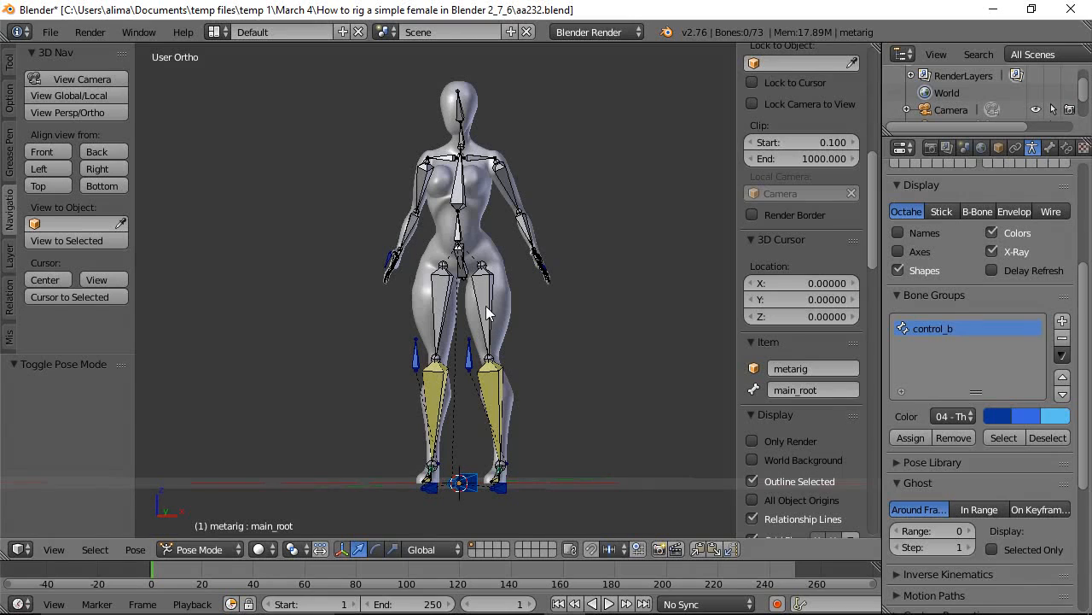
{"action": "right_click", "coordinate": [465, 277]}
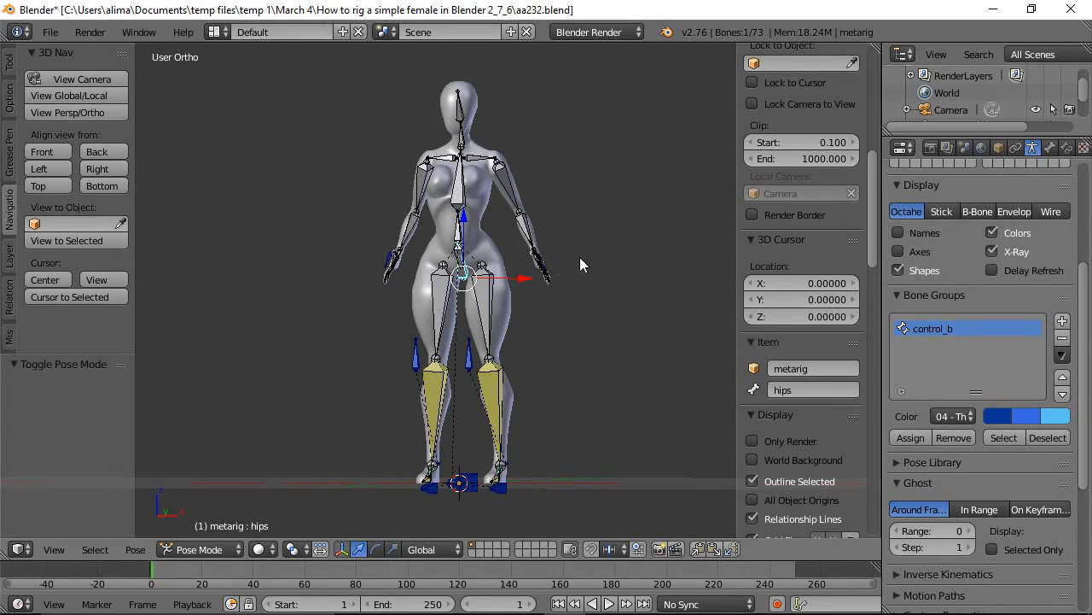
{"action": "key", "text": "h"}
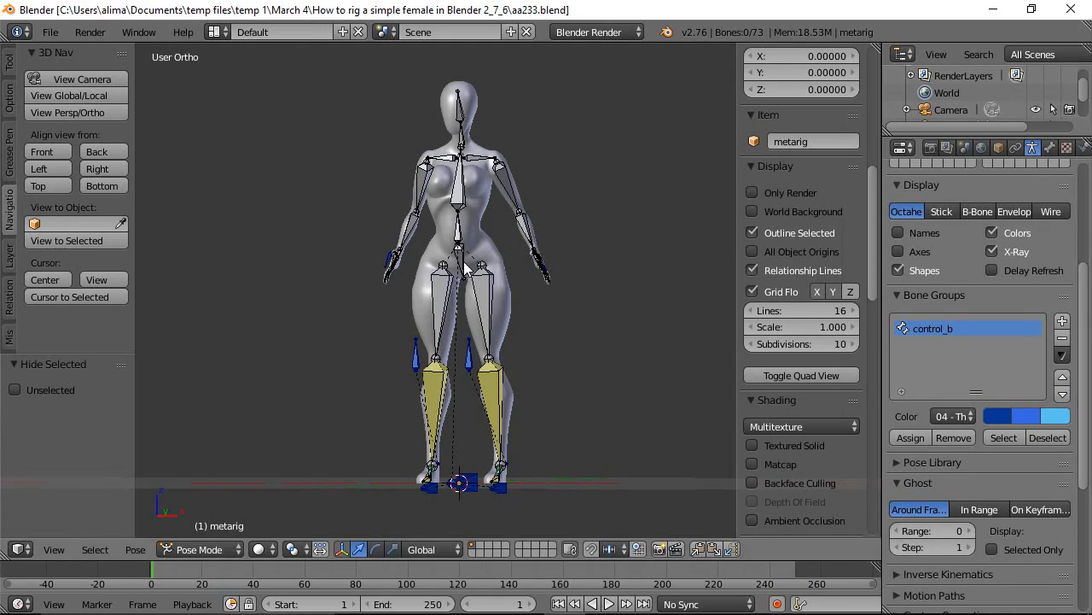
Test hips_control with a move and a rotation about global Y, cancel both, and save as aa234.blend.
{"action": "key", "text": "alt+h"}
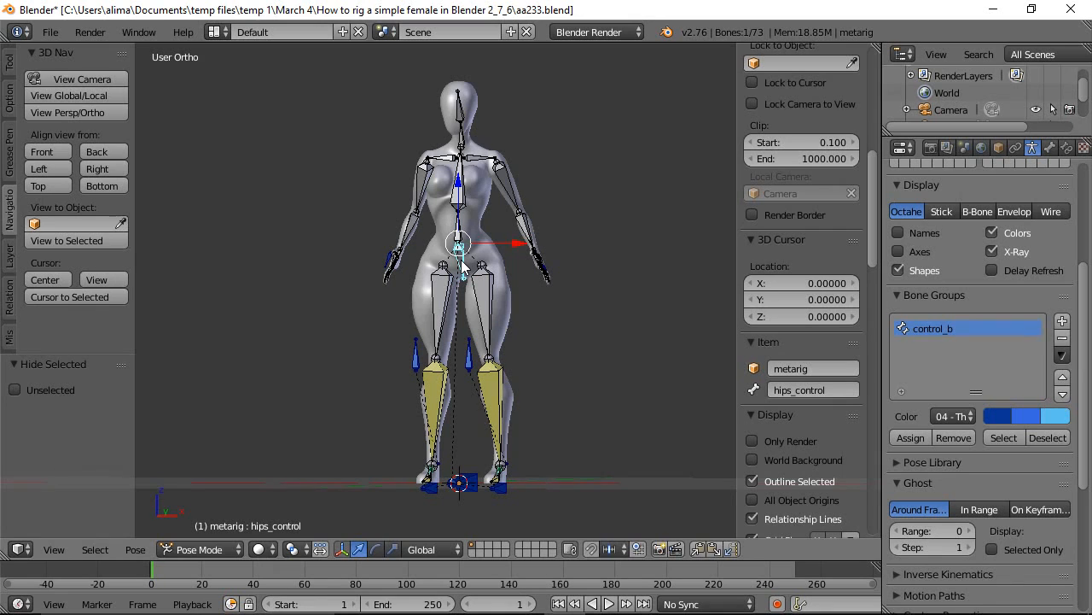
{"action": "key", "text": "g"}
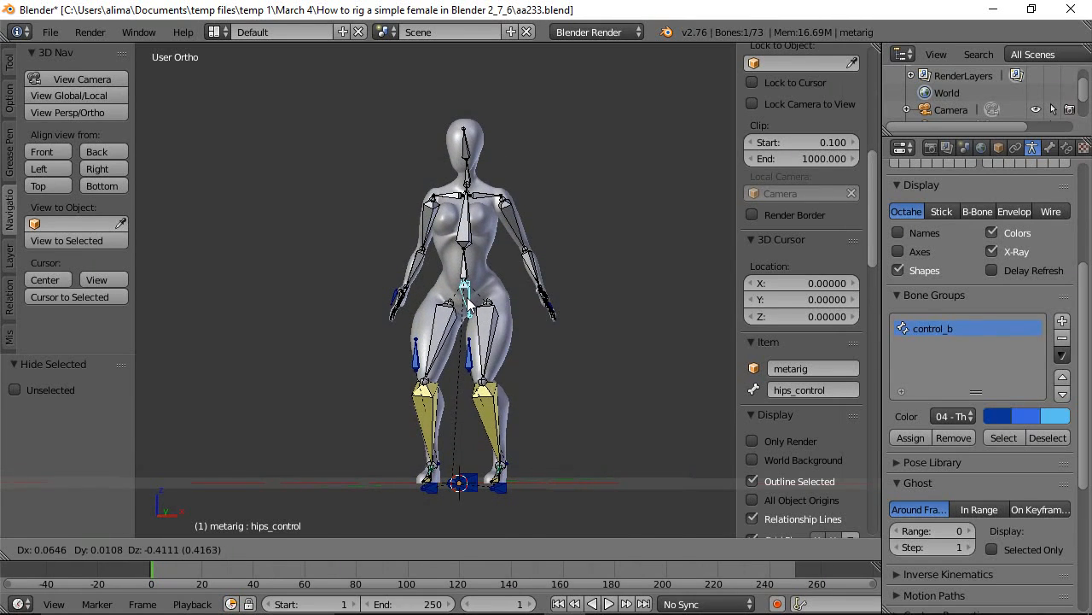
{"action": "key", "text": "Escape"}
{"action": "key", "text": "r"}
{"action": "key", "text": "y"}
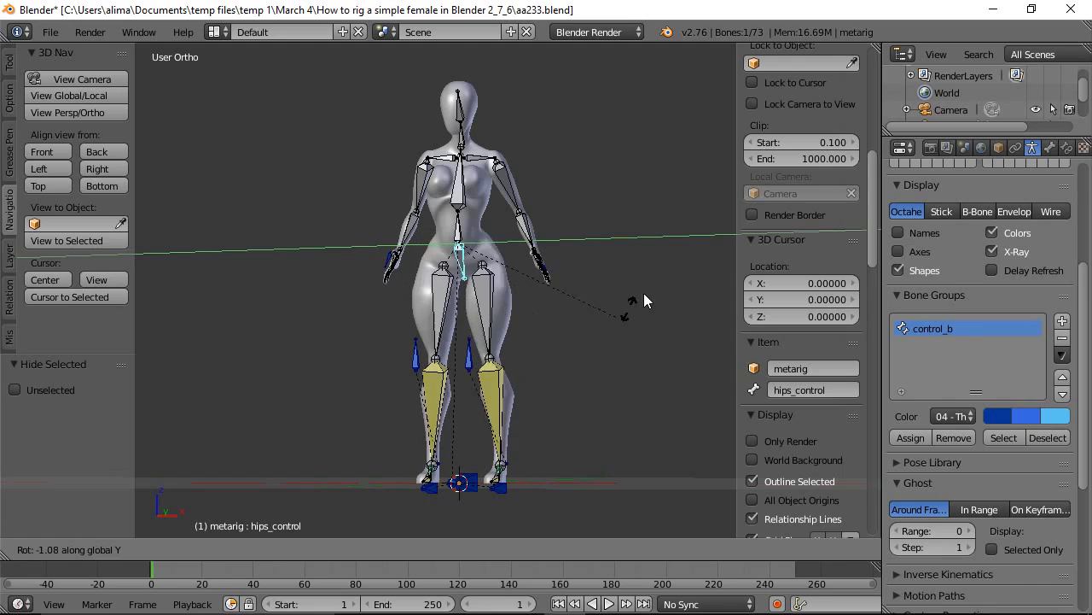
{"action": "right_click", "coordinate": [600, 324]}
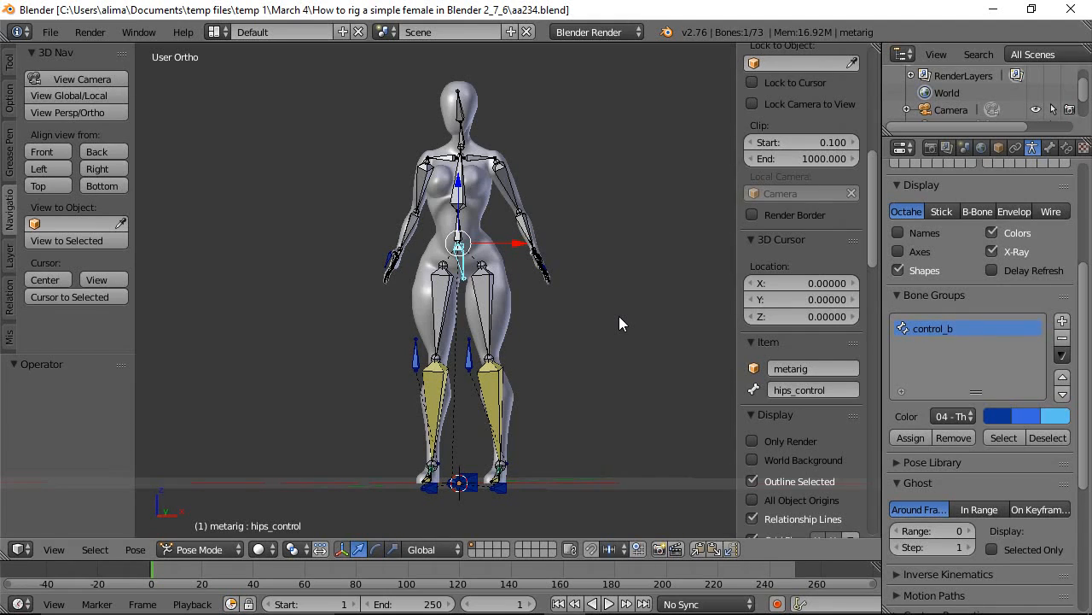
Test-move the foot handles f_handle.l and f_handle.r, cancel both moves, and save as aa235.blend.
{"action": "right_click", "coordinate": [506, 490]}
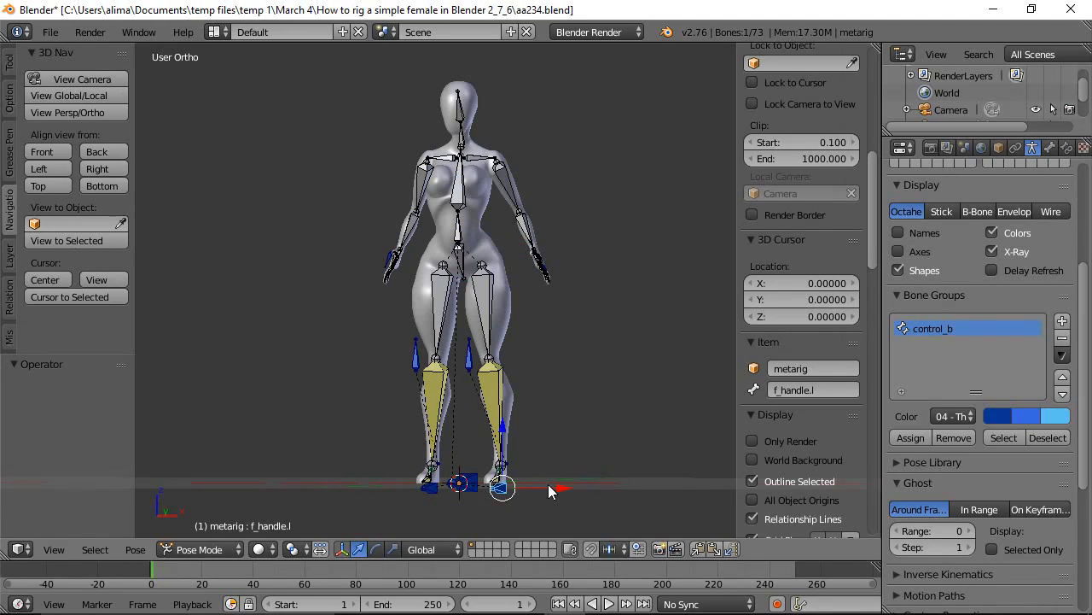
{"action": "key", "text": "g"}
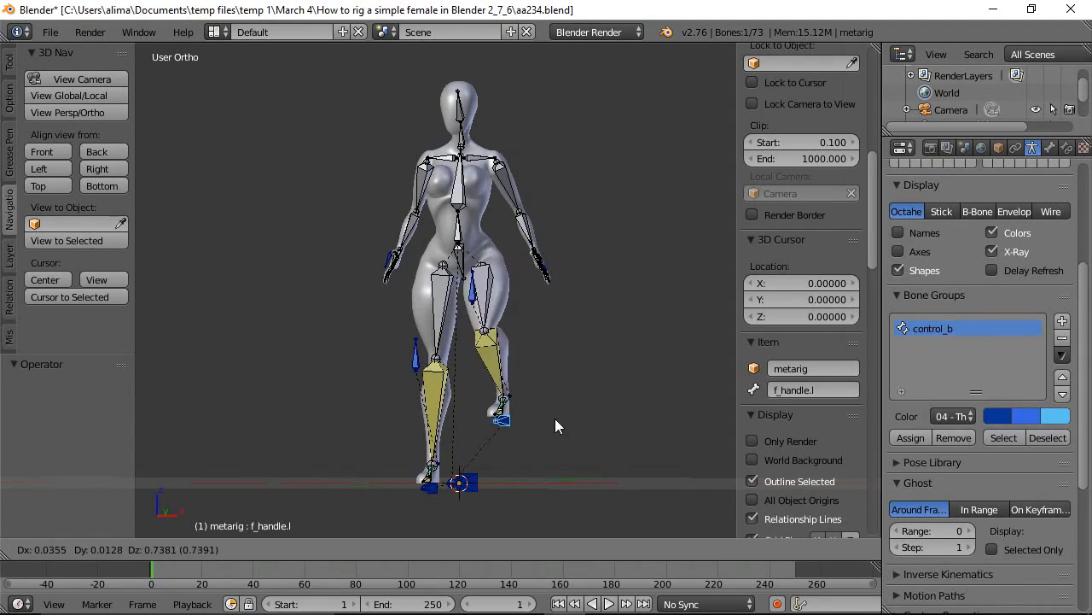
{"action": "right_click", "coordinate": [558, 418]}
{"action": "right_click", "coordinate": [431, 488]}
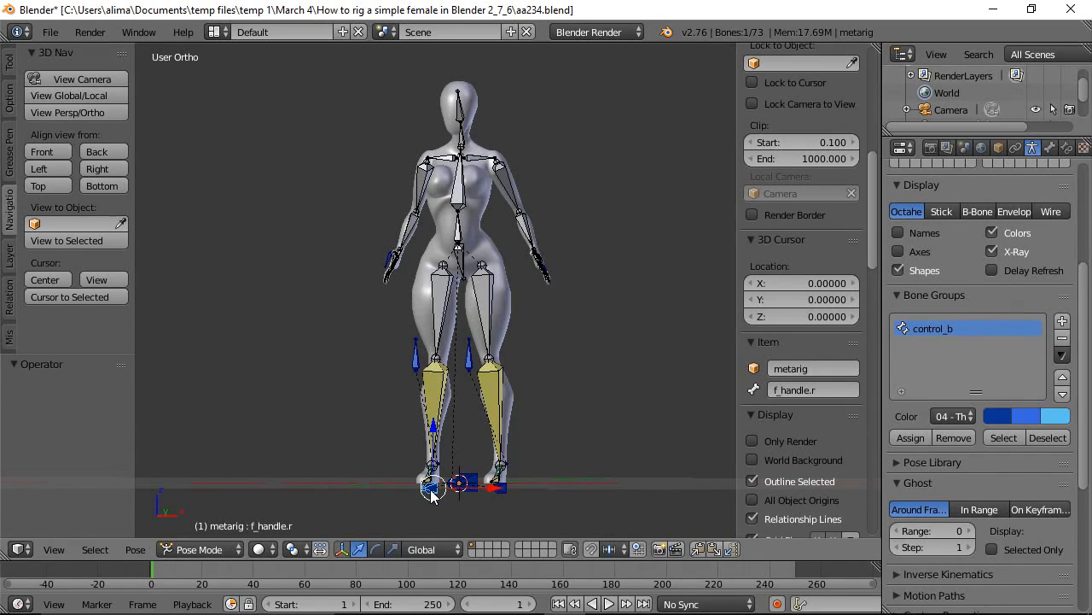
{"action": "key", "text": "g"}
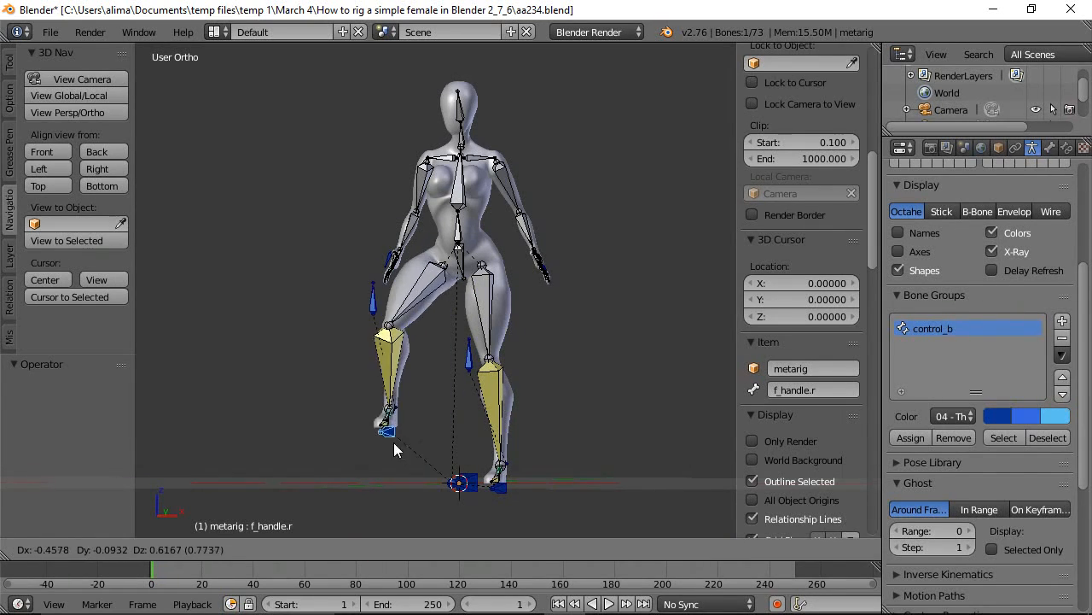
{"action": "right_click", "coordinate": [405, 459]}
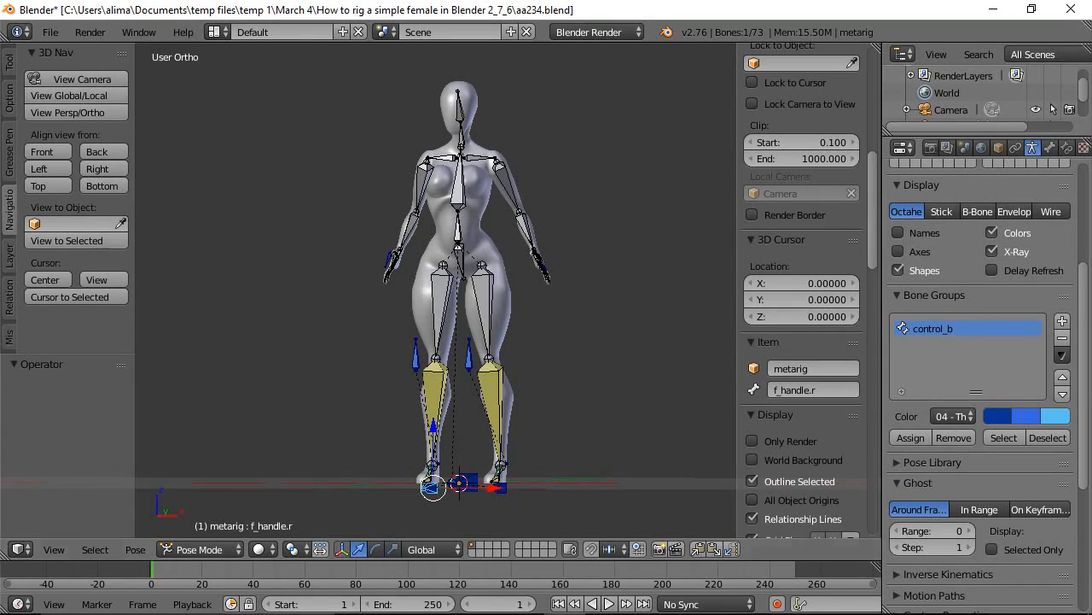
{"action": "key", "text": "ctrl+s"}
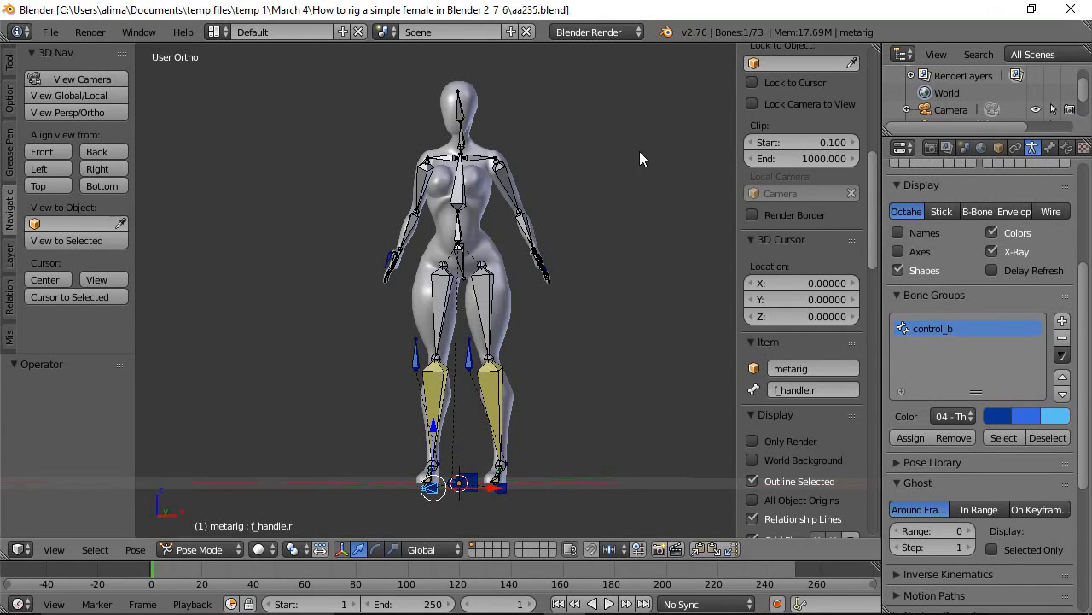
Test the head bone's deformation by rotating it about global X and Z, cancelling each rotation.
{"action": "middle_click_drag", "start_coordinate": [640, 157], "coordinate": [532, 198]}
{"action": "right_click", "coordinate": [415, 135]}
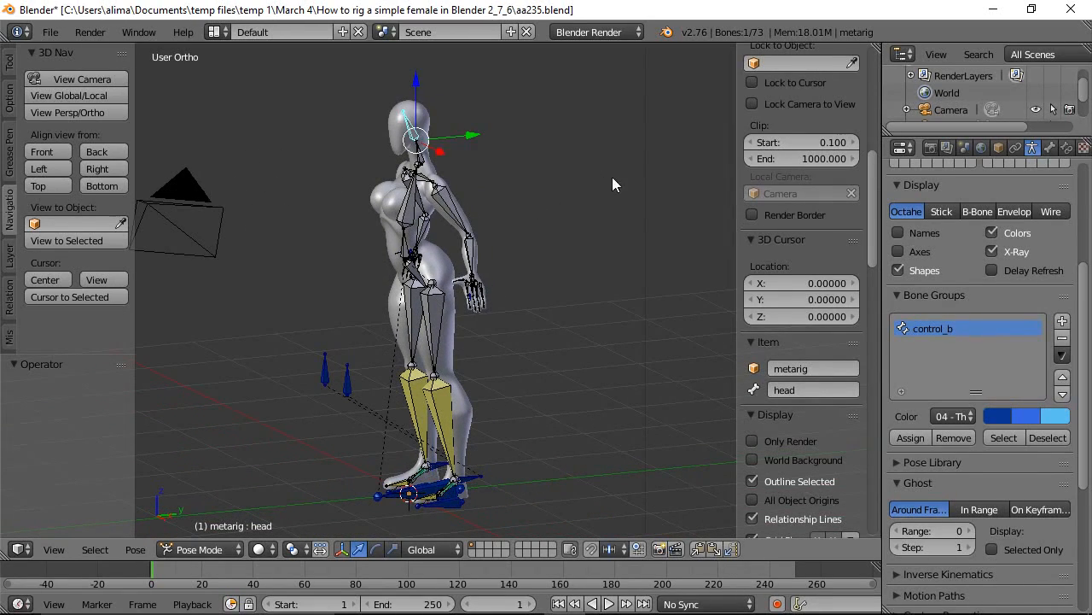
{"action": "key", "text": "r"}
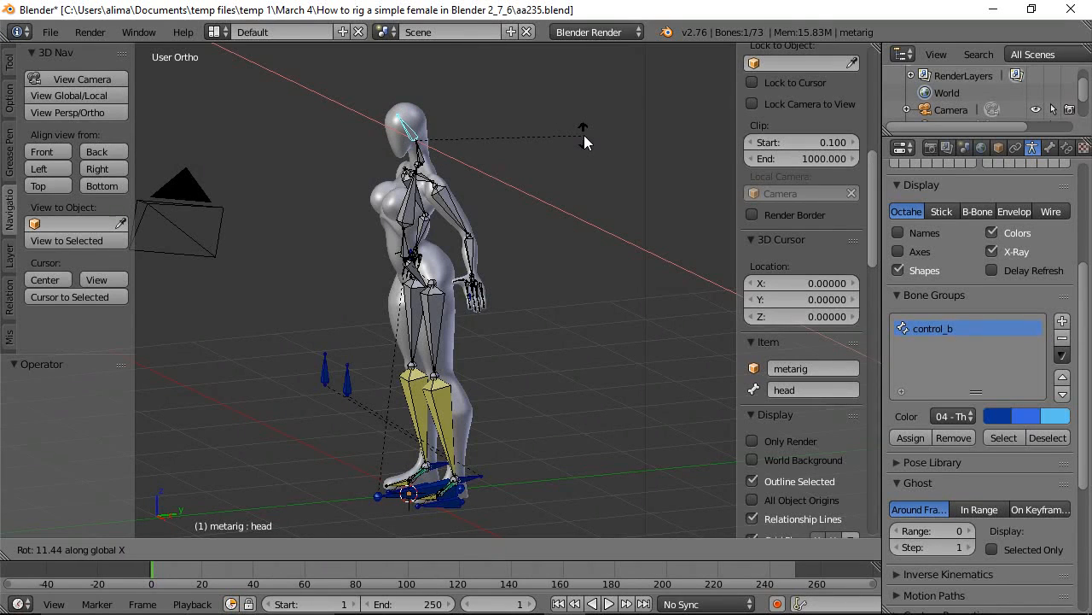
{"action": "left_click", "coordinate": [584, 142]}
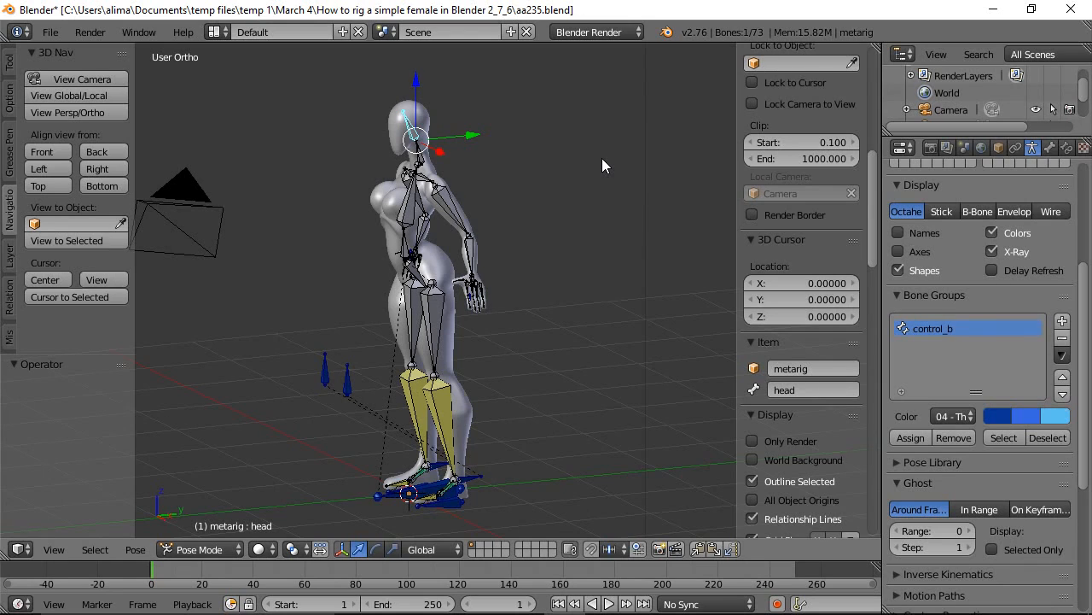
{"action": "key", "text": "r"}
{"action": "key", "text": "z"}
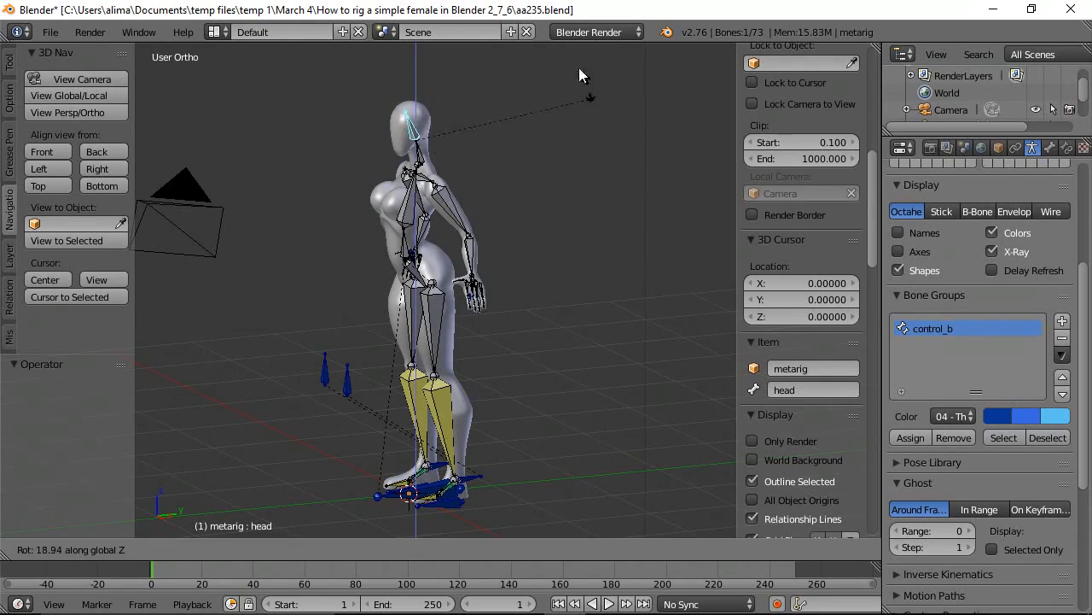
{"action": "right_click", "coordinate": [582, 181]}
Test the left upper arm's deformation by rotating upper_arm.L about global Y, and cancel the rotation.
{"action": "middle_click_drag", "start_coordinate": [469, 242], "coordinate": [541, 236]}
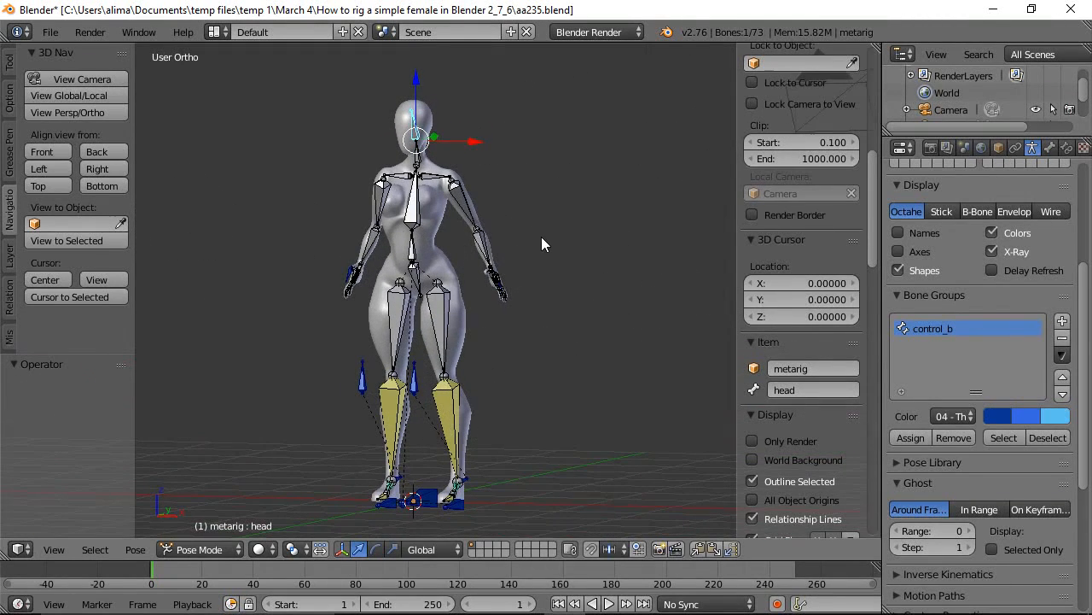
{"action": "right_click", "coordinate": [465, 202]}
{"action": "key", "text": "r"}
{"action": "key", "text": "y"}
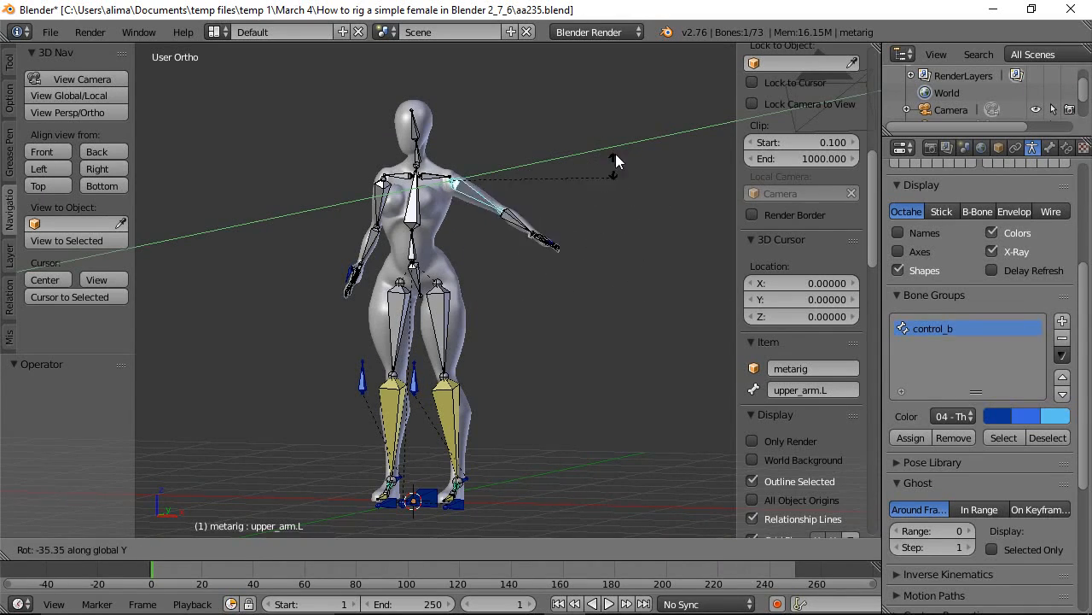
{"action": "left_click", "coordinate": [572, 251]}
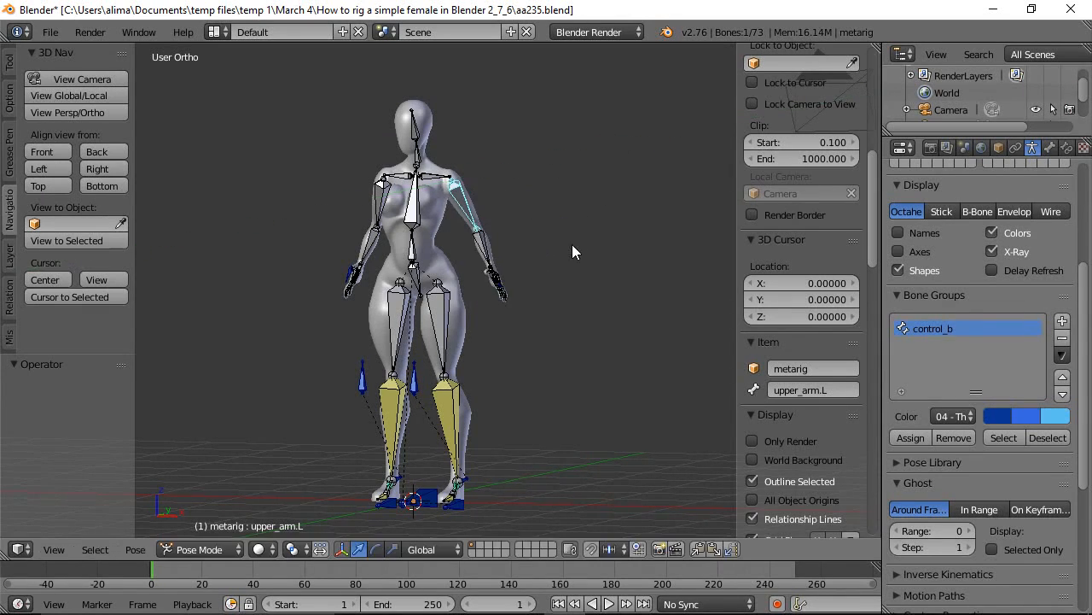
Test the left hand's finger curl by scaling hand_control.l down, and cancel the scaling.
{"action": "middle_click_drag", "start_coordinate": [632, 283], "coordinate": [538, 295]}
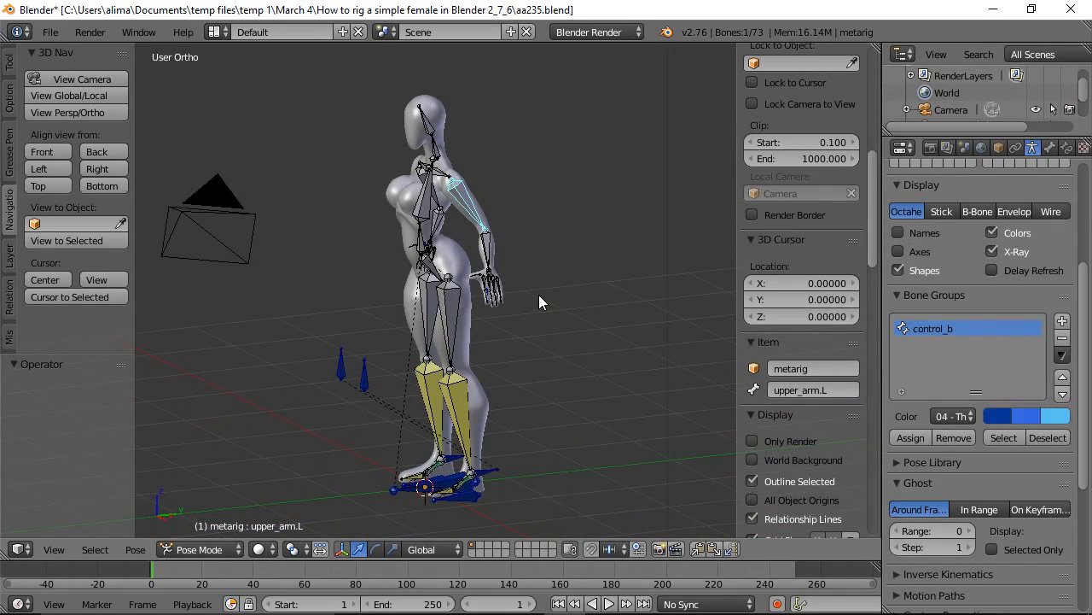
{"action": "key", "text": "a"}
{"action": "key", "text": "b"}
{"action": "left_click_drag", "start_coordinate": [457, 244], "coordinate": [554, 360]}
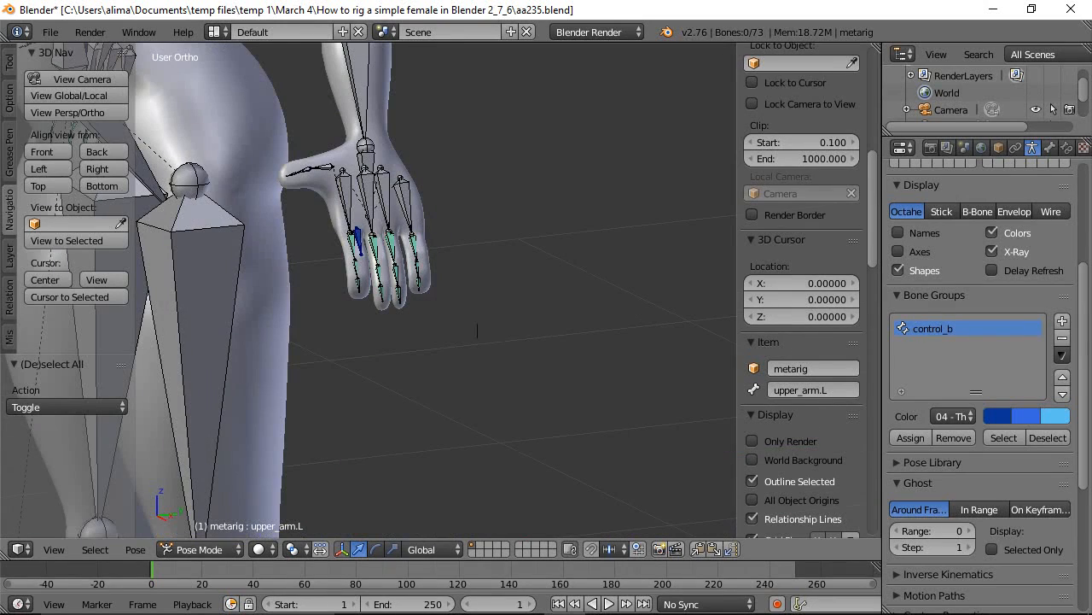
{"action": "right_click", "coordinate": [361, 243]}
{"action": "key", "text": "s"}
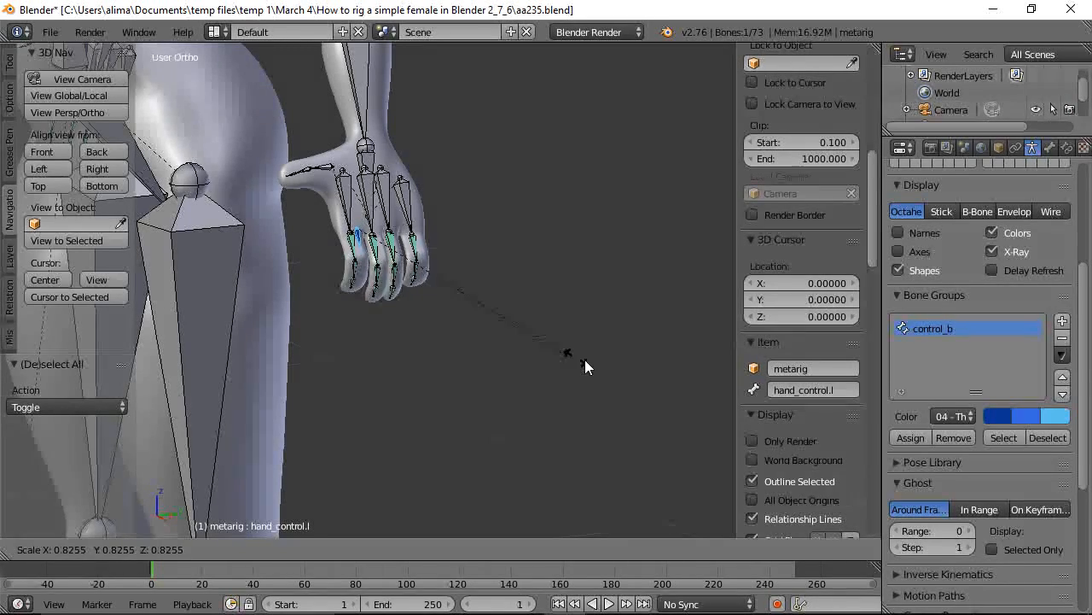
{"action": "right_click", "coordinate": [573, 356]}
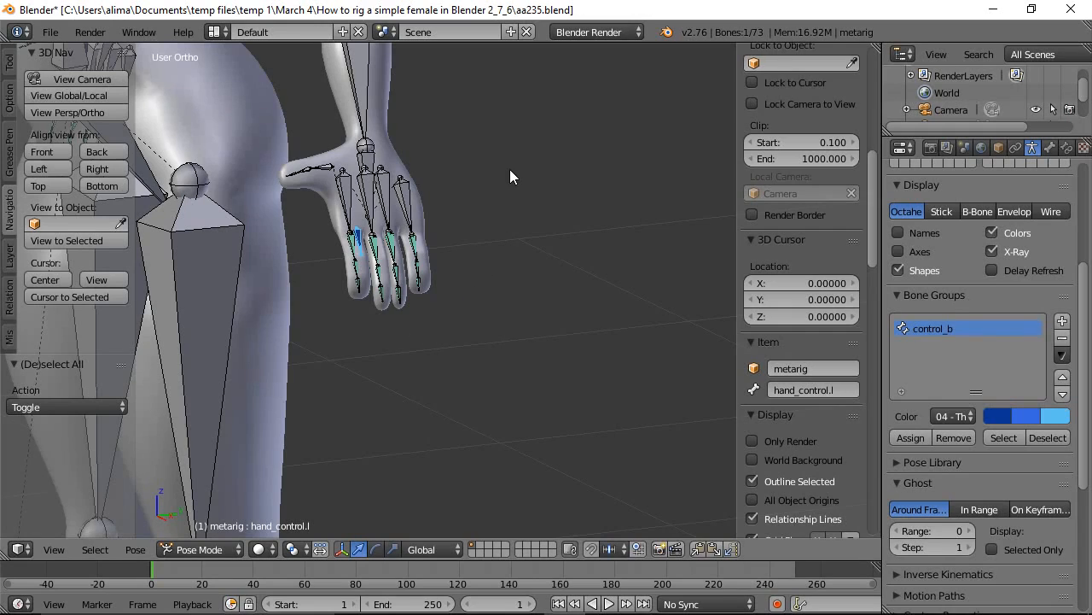
Test the right hand's finger deformation by rotating hand_control.r about global Y, cancel the rotation, and save as aa236.blend.
{"action": "scroll", "coordinate": [512, 171], "scroll_direction": "down", "scroll_amount": 6}
{"action": "middle_click_drag", "start_coordinate": [334, 323], "coordinate": [637, 305]}
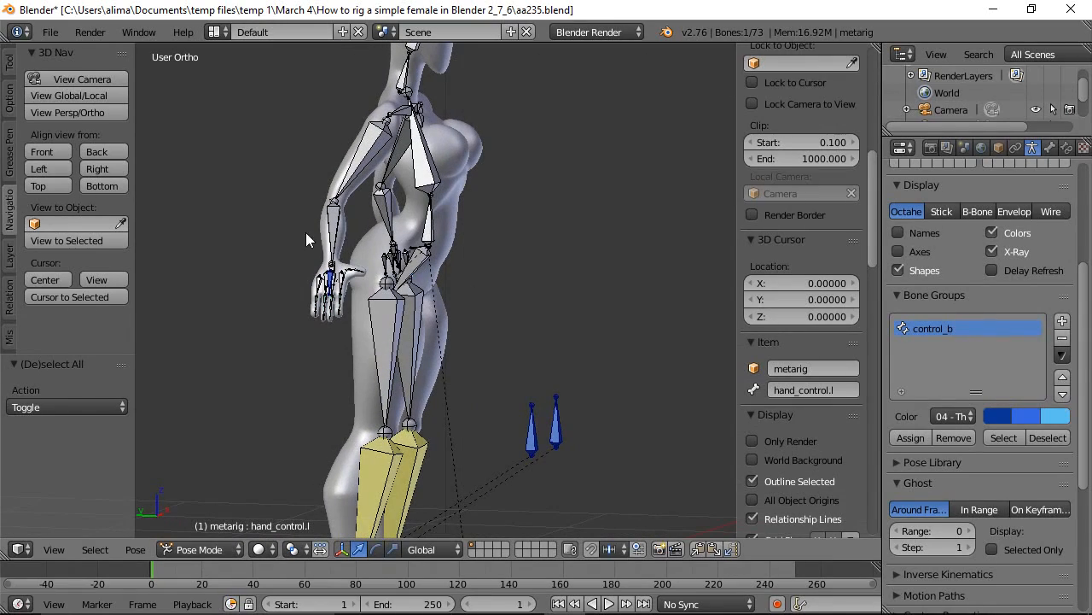
{"action": "key", "text": "shift+b"}
{"action": "left_click_drag", "start_coordinate": [268, 218], "coordinate": [380, 361]}
{"action": "right_click", "coordinate": [465, 260]}
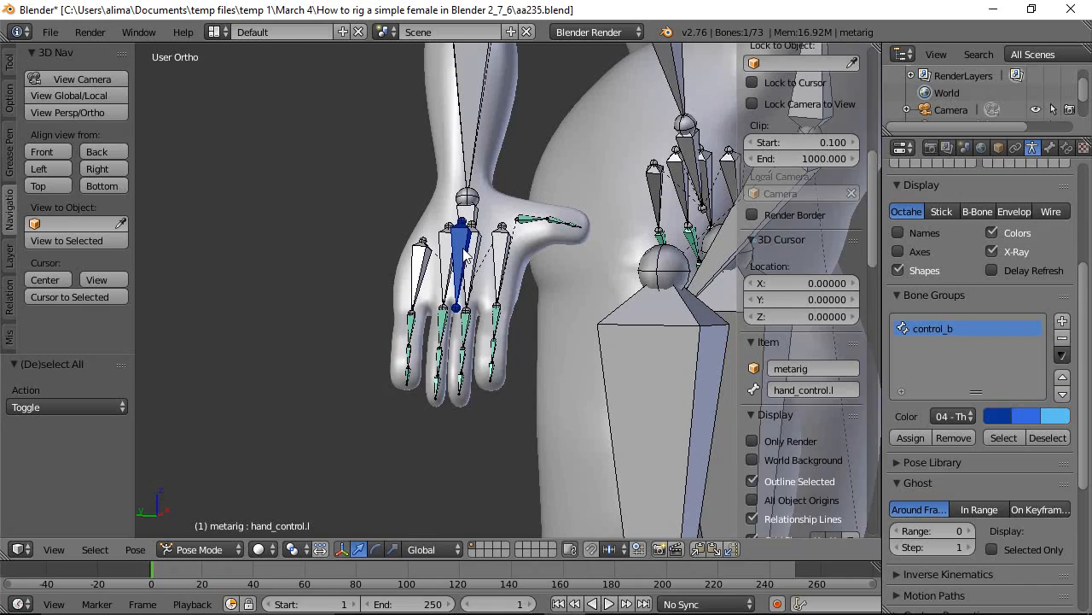
{"action": "middle_click_drag", "start_coordinate": [619, 315], "coordinate": [561, 363]}
{"action": "key", "text": "r"}
{"action": "key", "text": "y"}
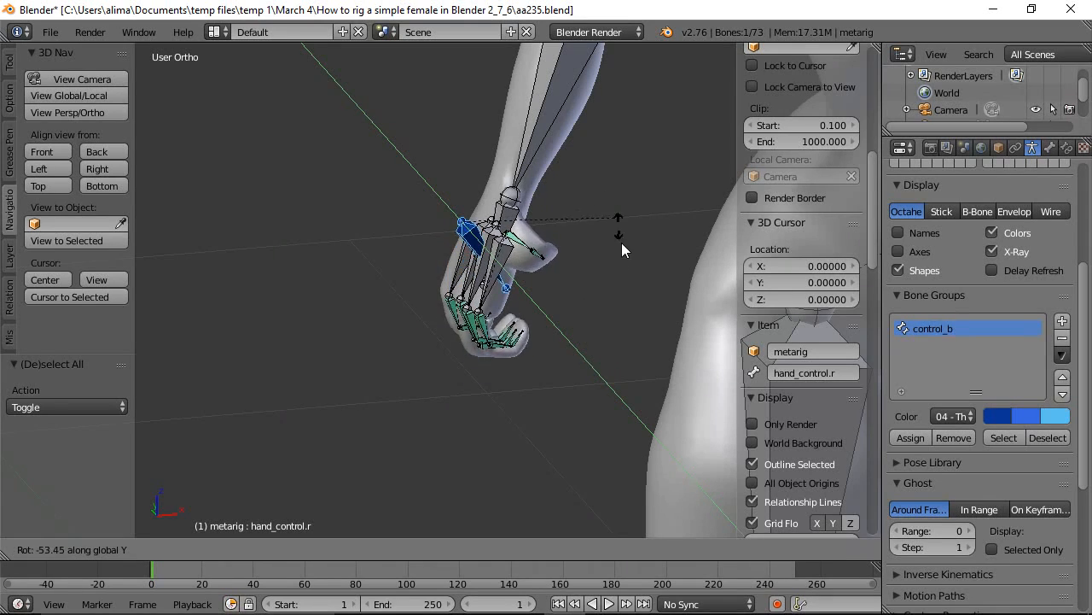
{"action": "right_click", "coordinate": [639, 286]}
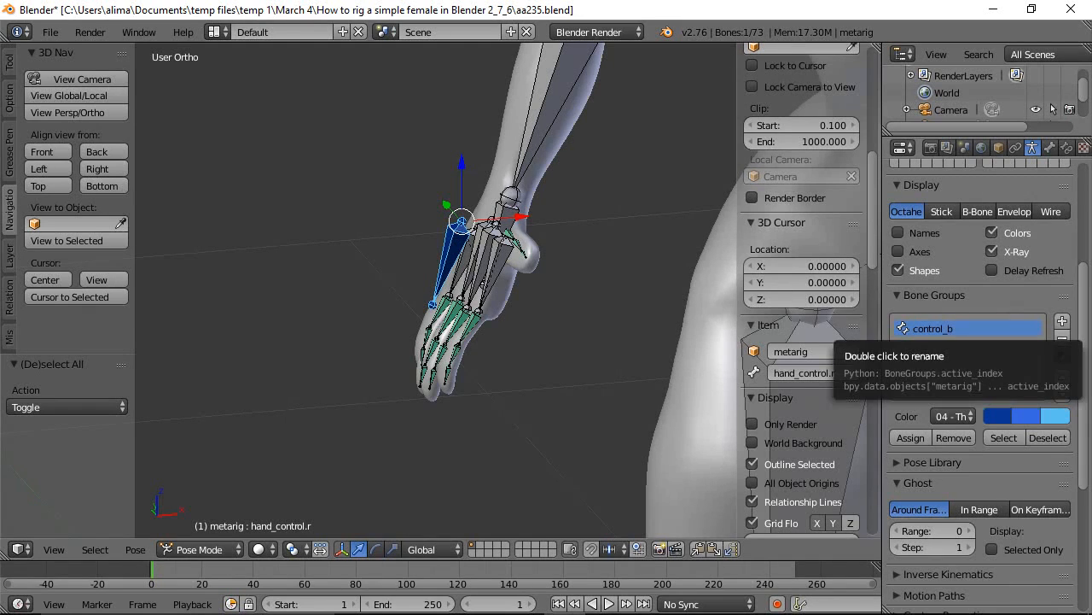
{"action": "key", "text": "ctrl+alt+s"}
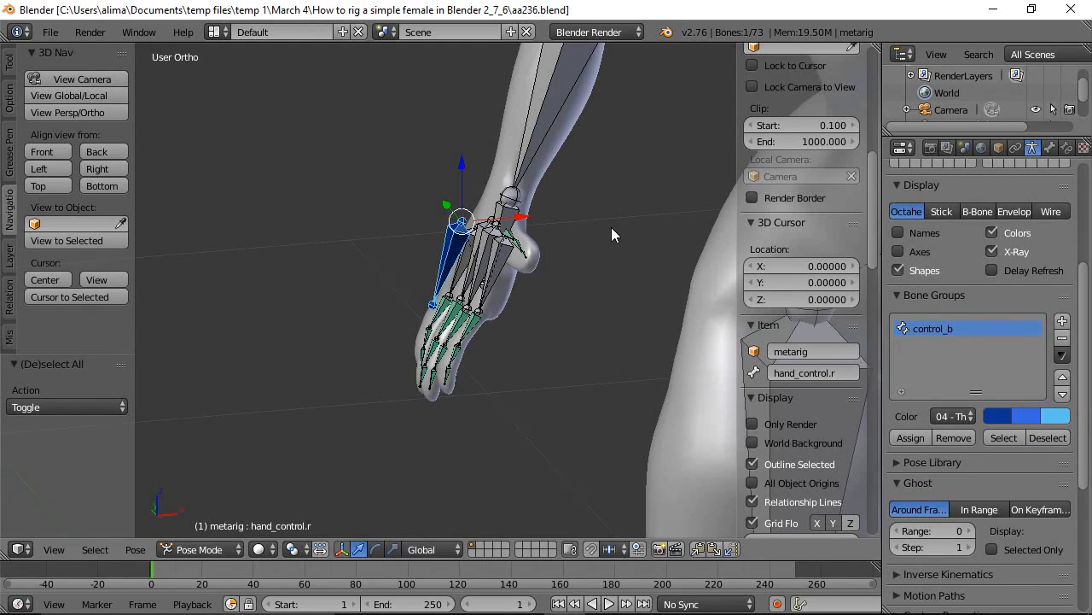
Test that the whole rig follows main_root by moving it freely, and cancel the move.
{"action": "scroll", "coordinate": [647, 234], "scroll_direction": "down", "scroll_amount": 5}
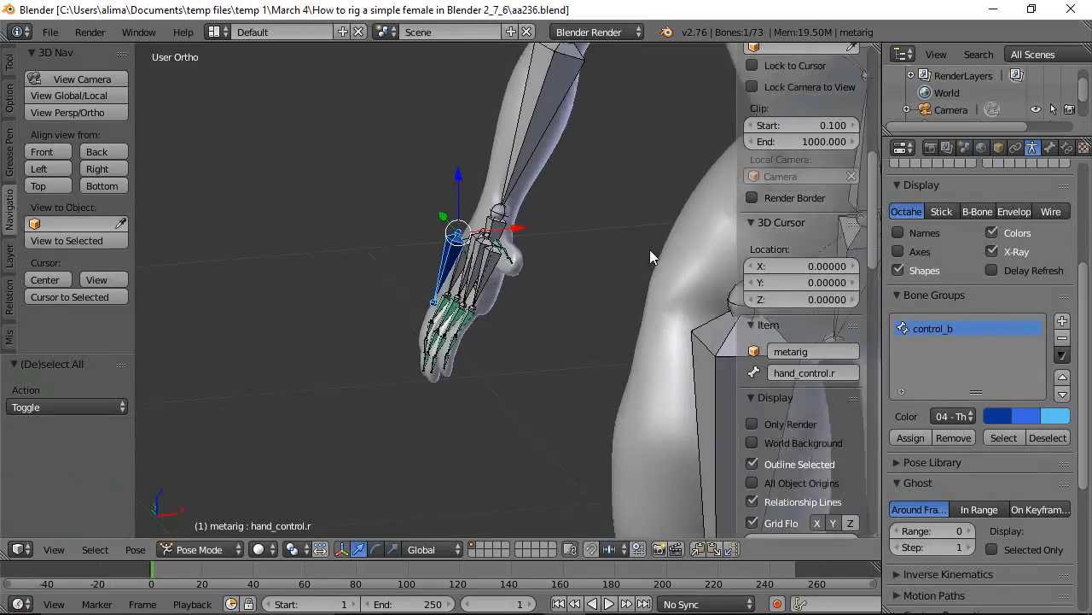
{"action": "scroll", "coordinate": [666, 376], "scroll_direction": "down", "scroll_amount": 3}
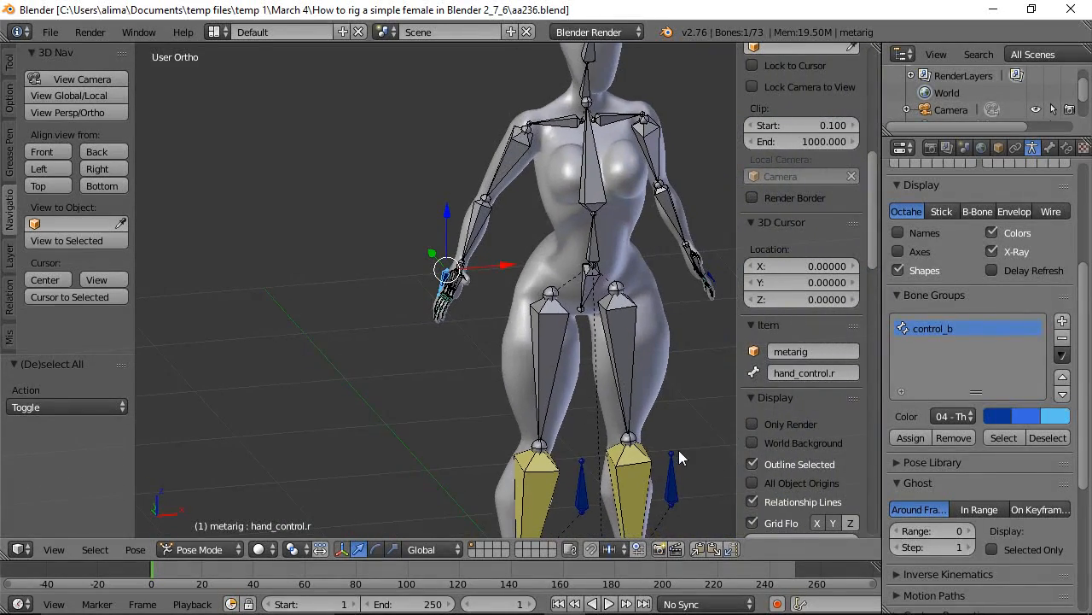
{"action": "middle_click_drag", "start_coordinate": [688, 425], "coordinate": [476, 324], "text": "shift"}
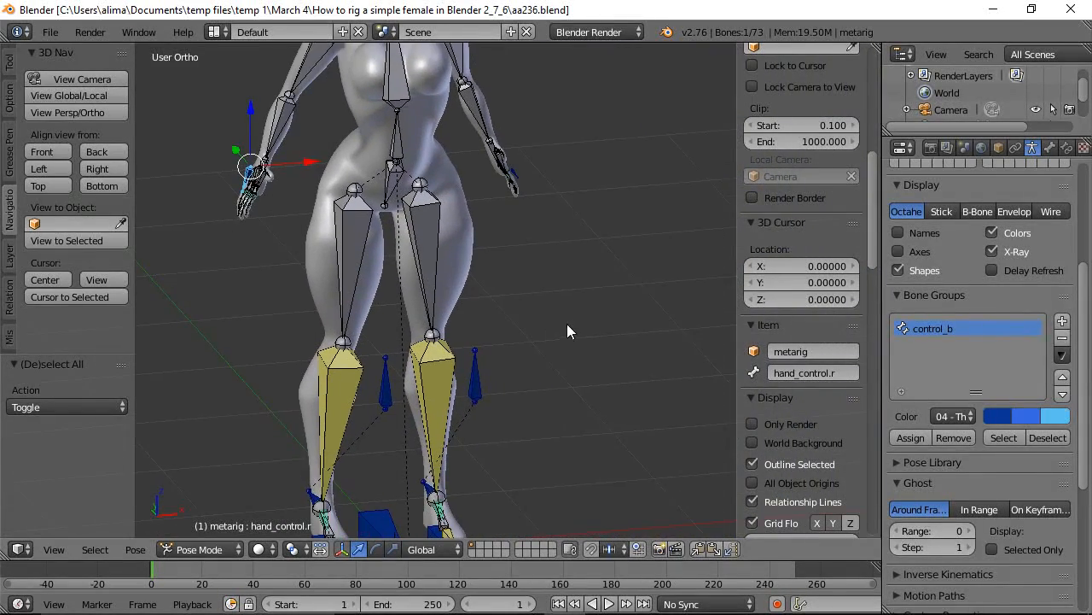
{"action": "scroll", "coordinate": [572, 285], "scroll_direction": "down", "scroll_amount": 4}
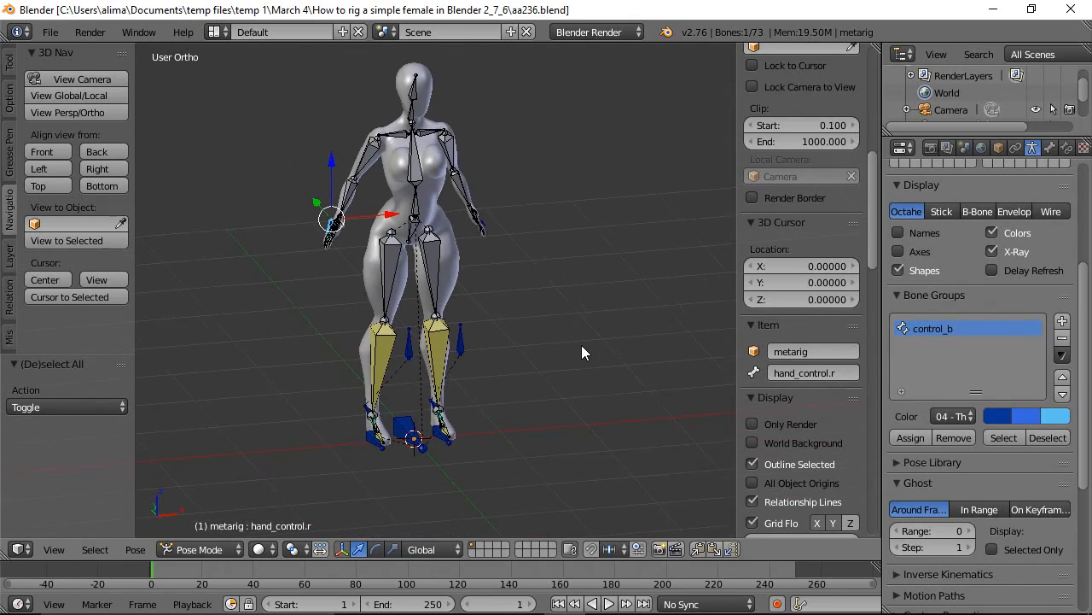
{"action": "right_click", "coordinate": [411, 420]}
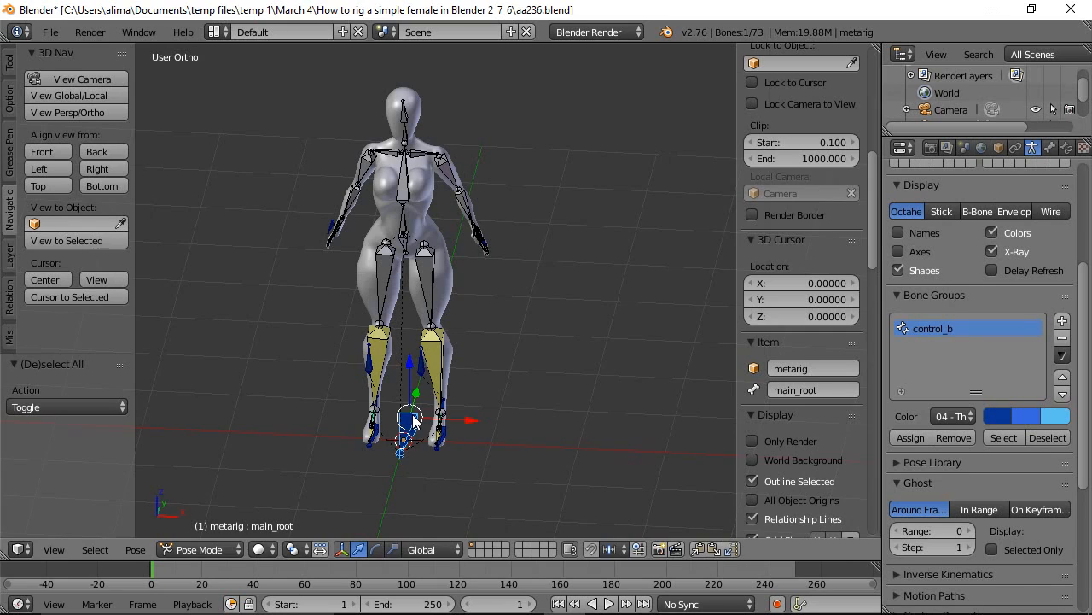
{"action": "key", "text": "g"}
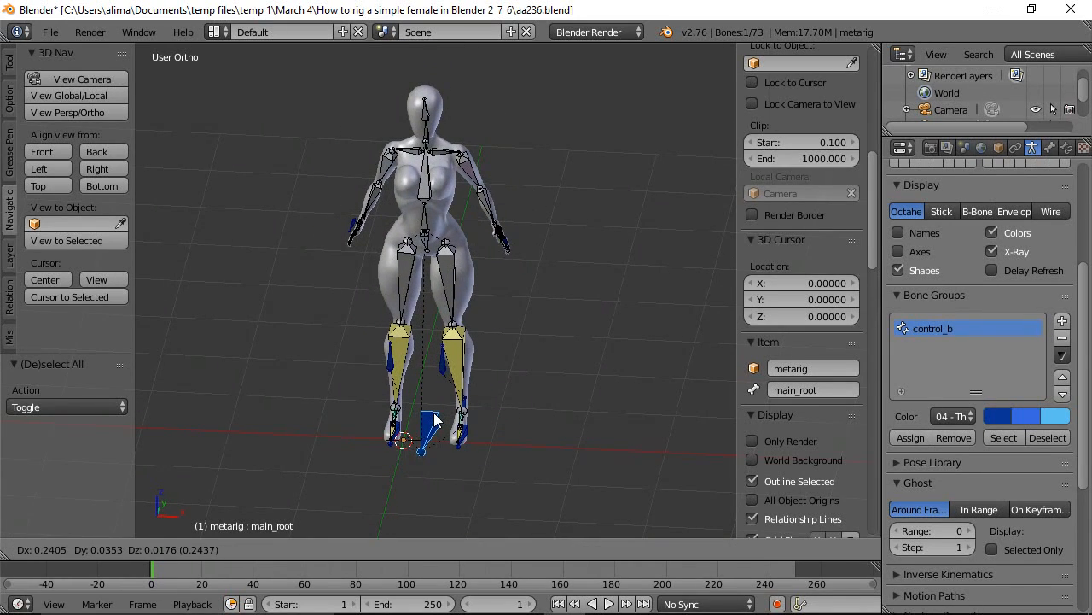
{"action": "left_click", "coordinate": [423, 424]}
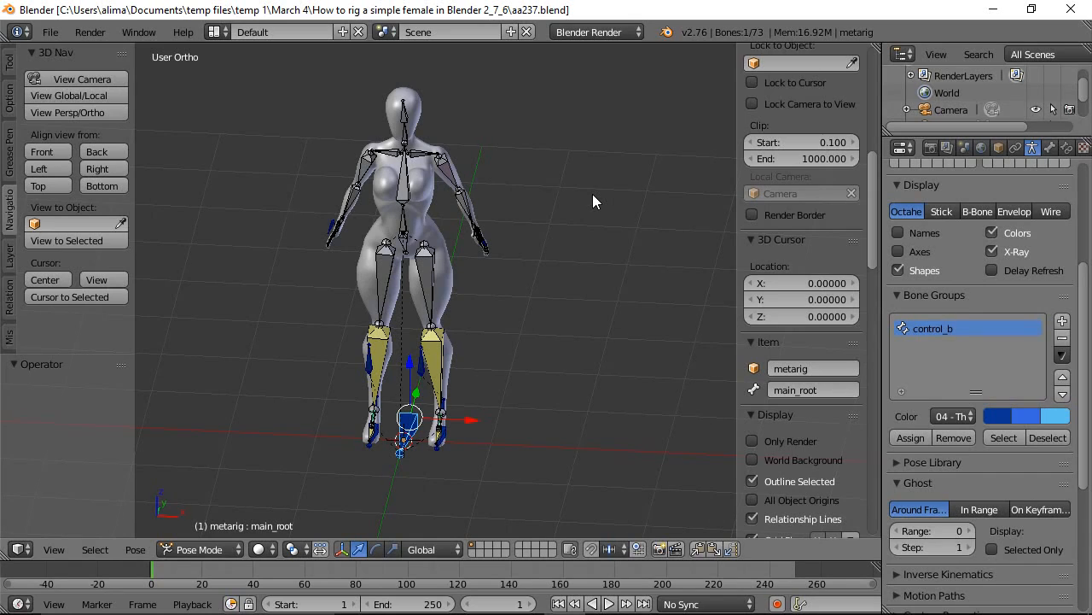
Switch the metarig to Object Mode and hide it so only the body mesh is displayed.
{"action": "left_click", "coordinate": [225, 548]}
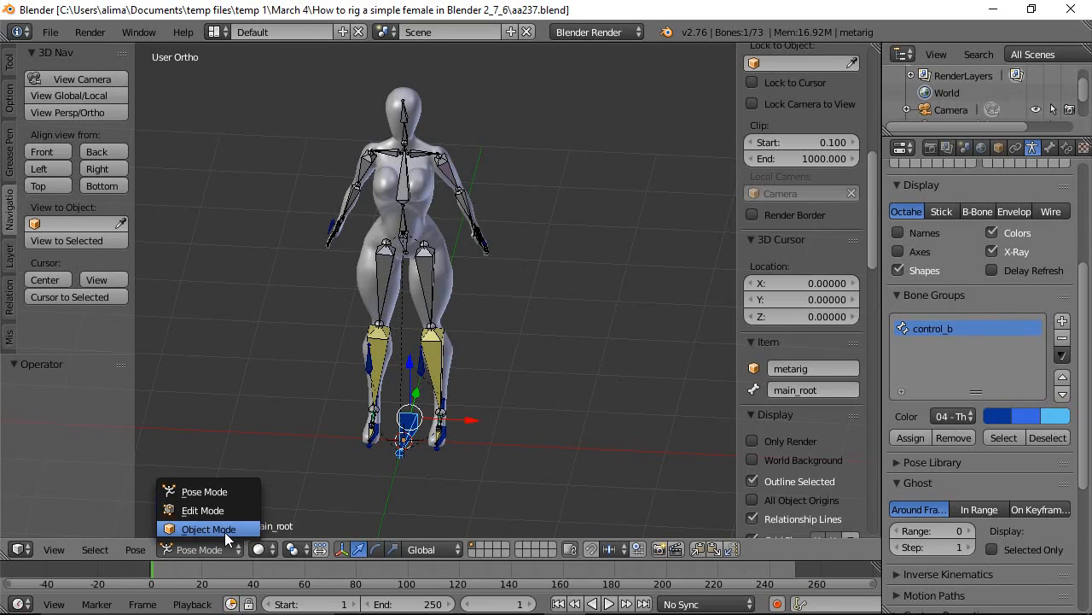
{"action": "left_click", "coordinate": [224, 529]}
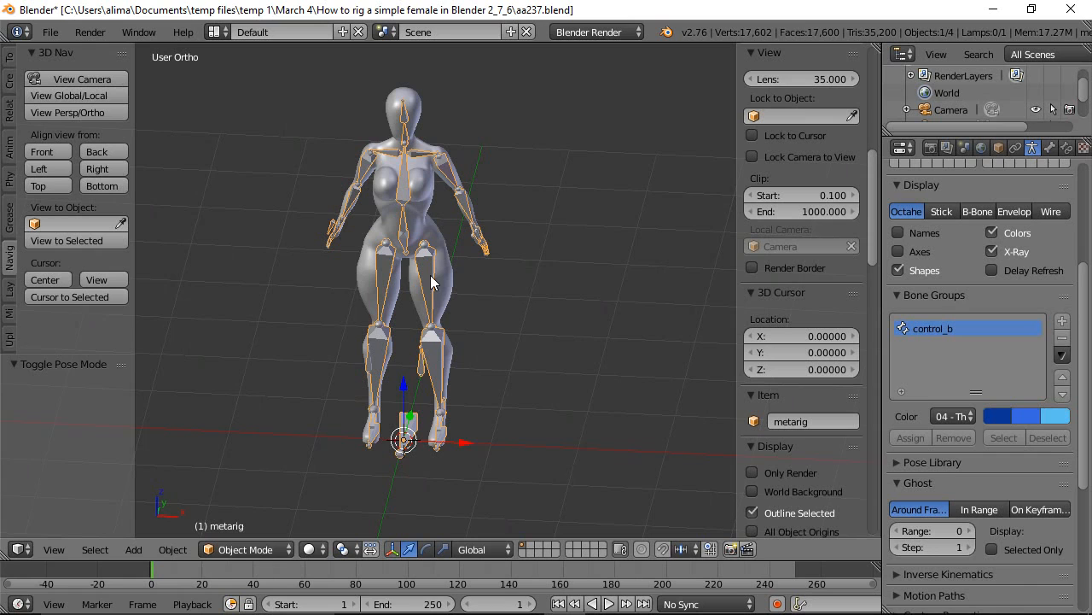
{"action": "key", "text": "h"}
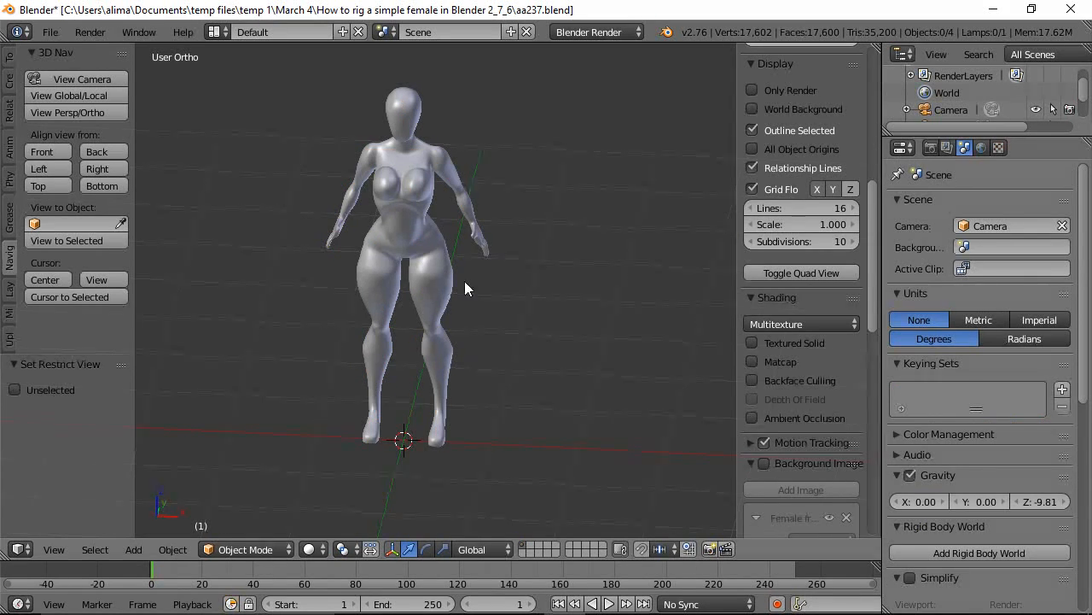
Delete the body mesh's shape keys Key 1 and Basis, and apply its Mirror modifier.
{"action": "right_click", "coordinate": [442, 280]}
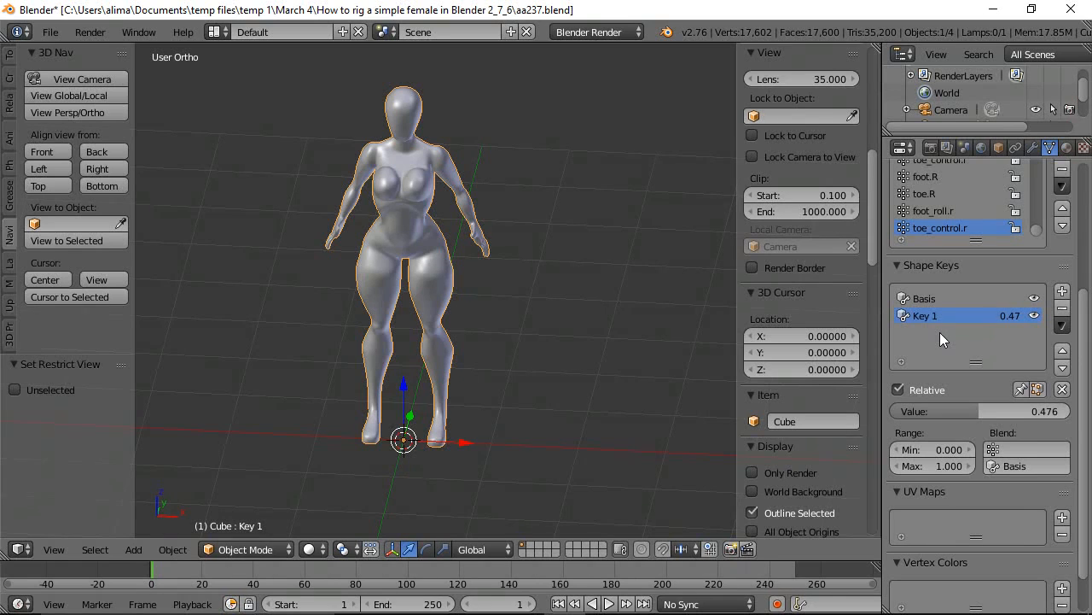
{"action": "left_click", "coordinate": [1062, 309]}
{"action": "left_click", "coordinate": [1062, 311]}
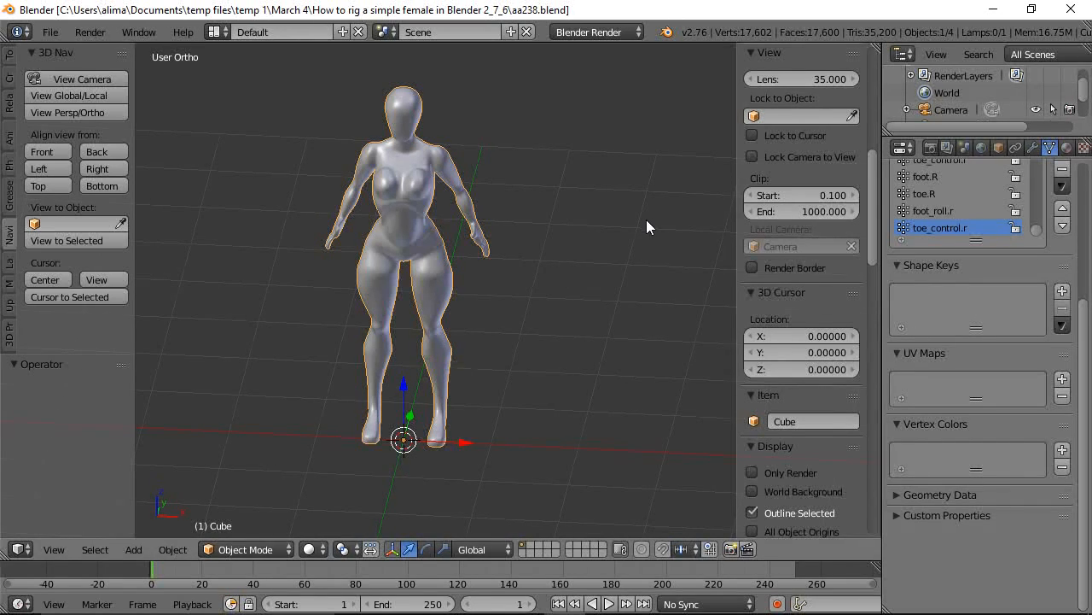
{"action": "left_click", "coordinate": [1032, 148]}
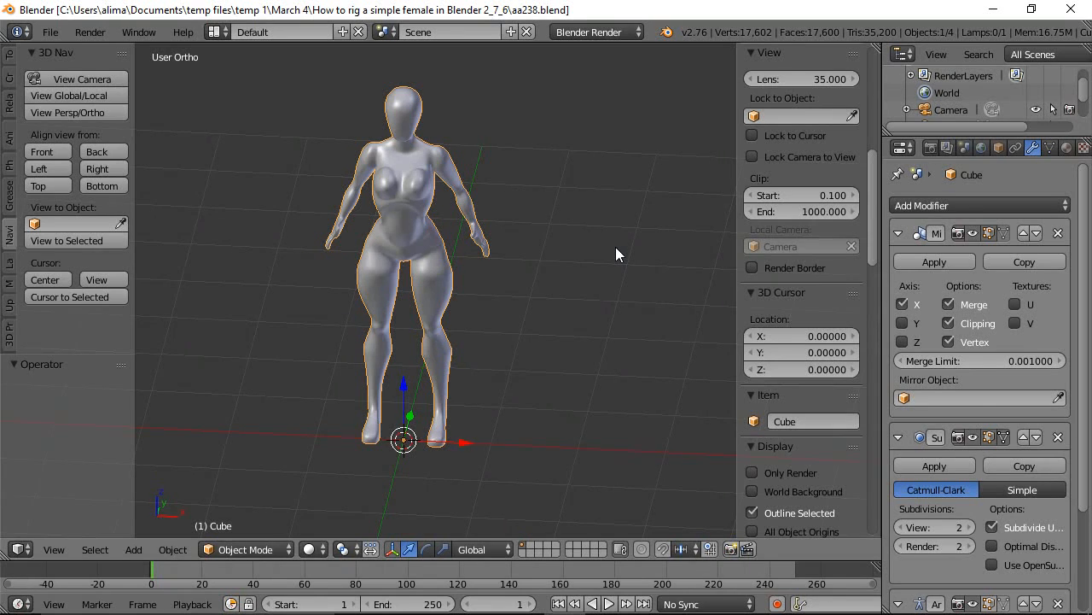
{"action": "left_click", "coordinate": [932, 260]}
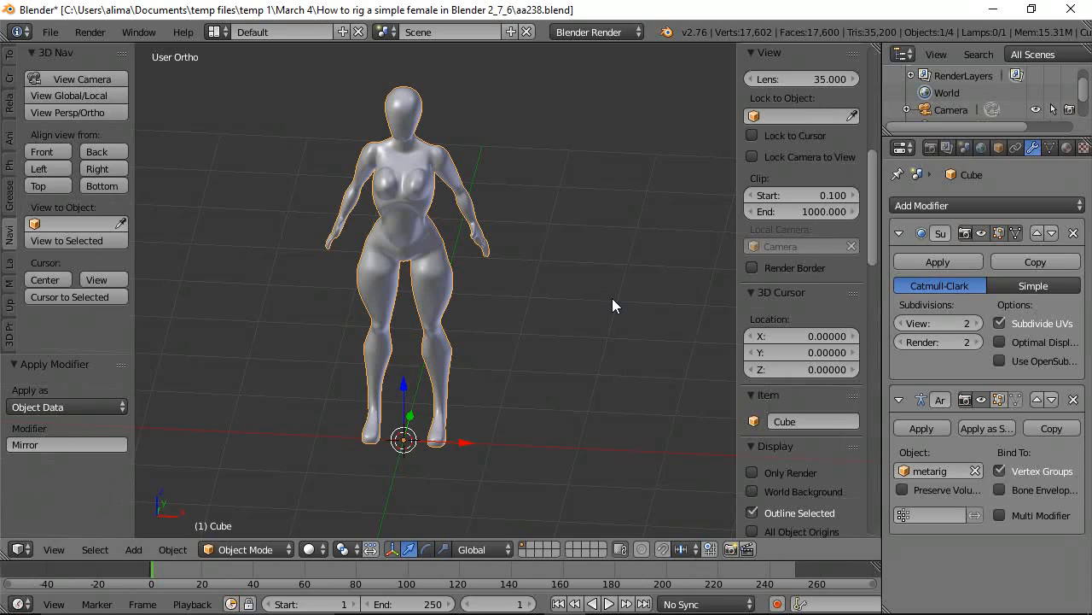
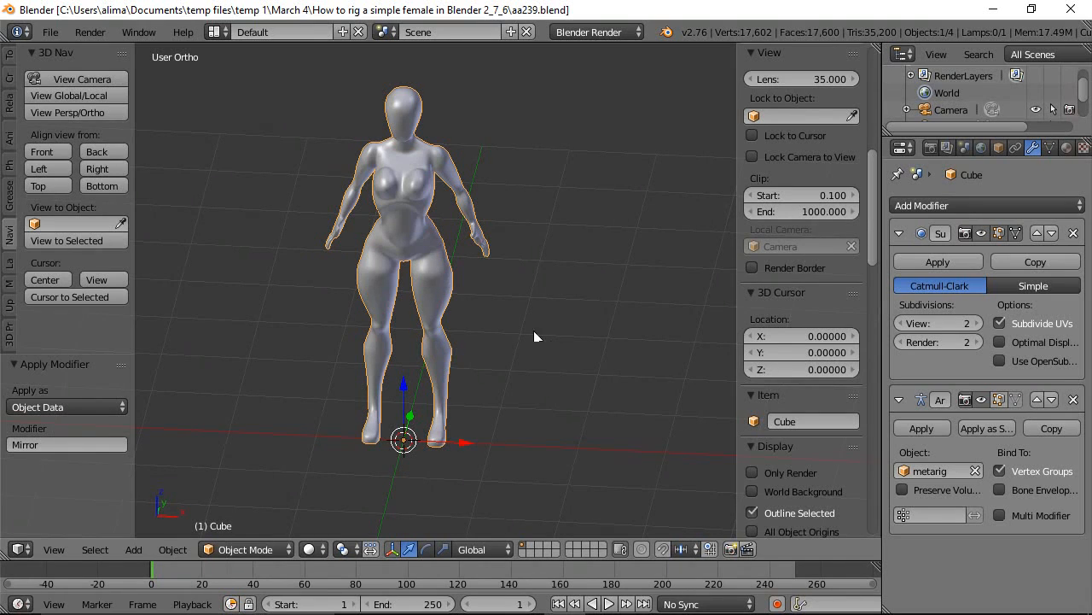
Put the body mesh into Edit Mode and save the file as aa240.blend.
{"action": "left_click", "coordinate": [285, 553]}
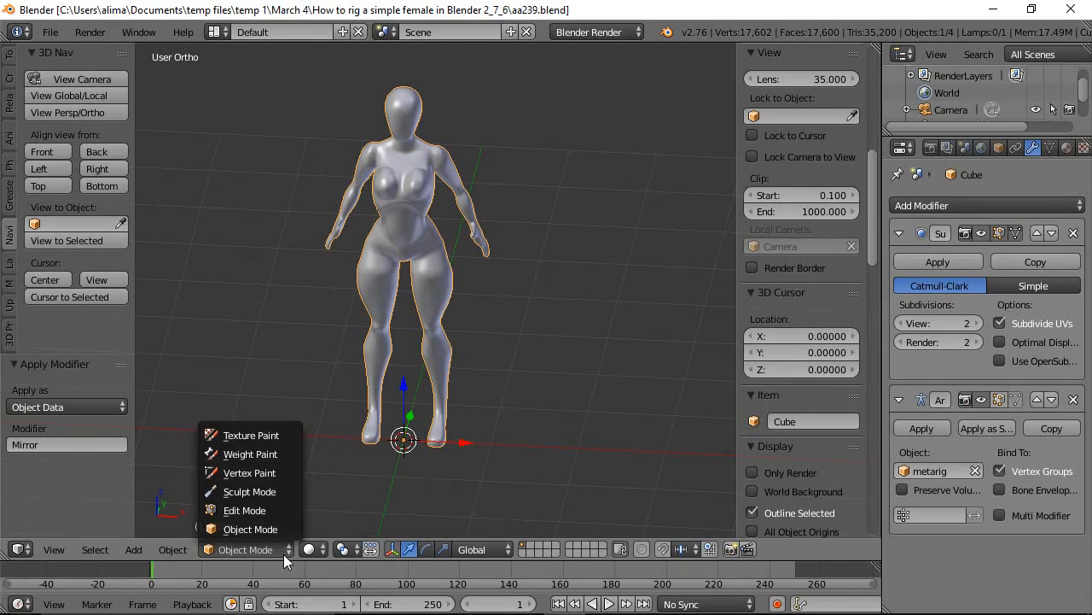
{"action": "left_click", "coordinate": [266, 505]}
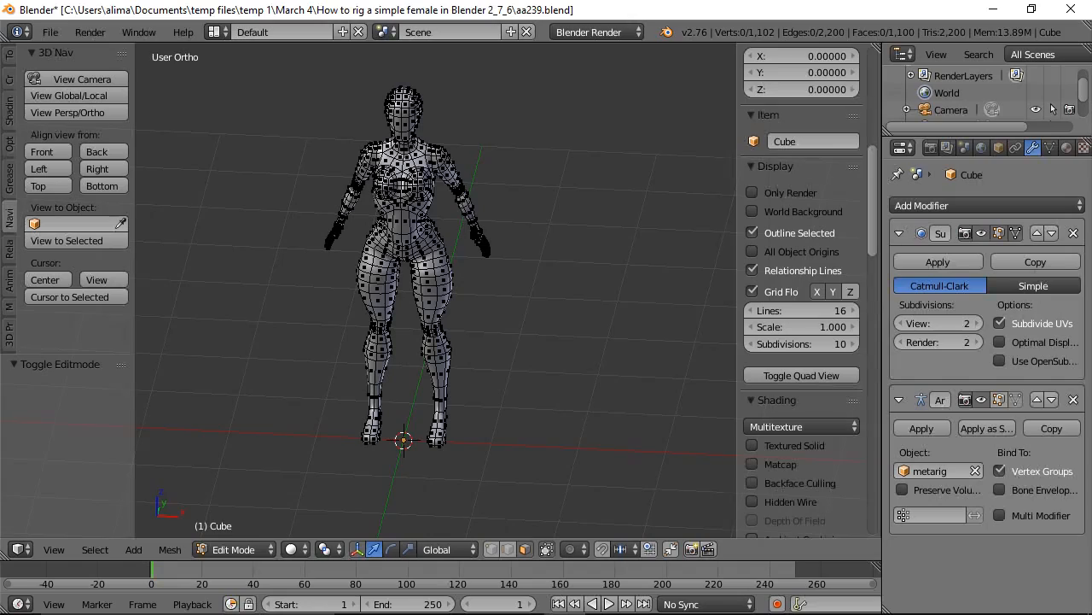
{"action": "key", "text": "ctrl+alt+s"}
Circle-select the faces of both breasts on the body mesh and deselect the extra faces at their outer side.
{"action": "key", "text": "shift+b"}
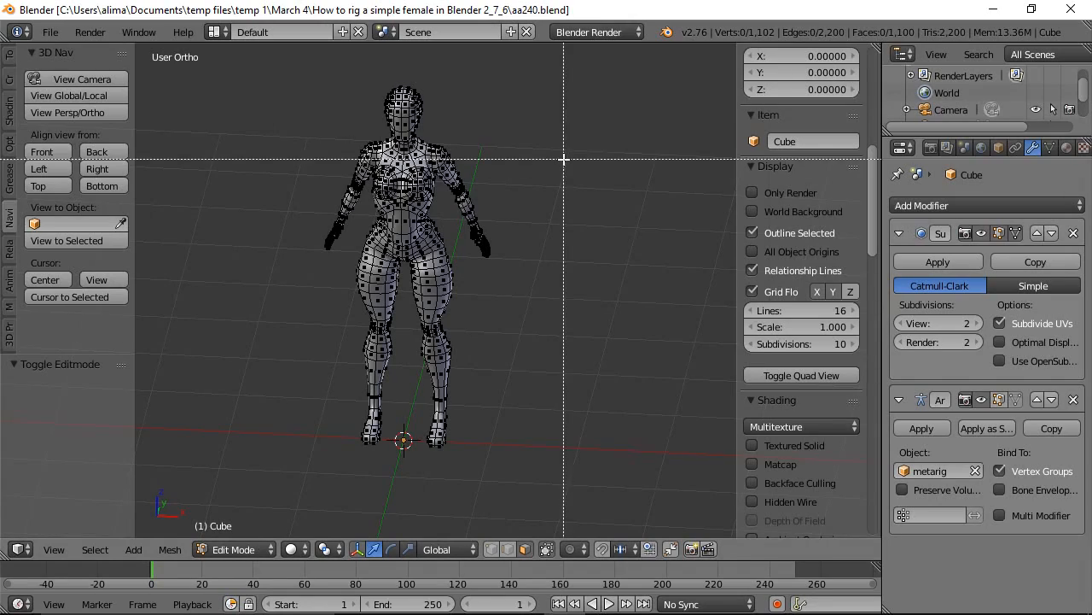
{"action": "left_click_drag", "start_coordinate": [346, 123], "coordinate": [499, 289]}
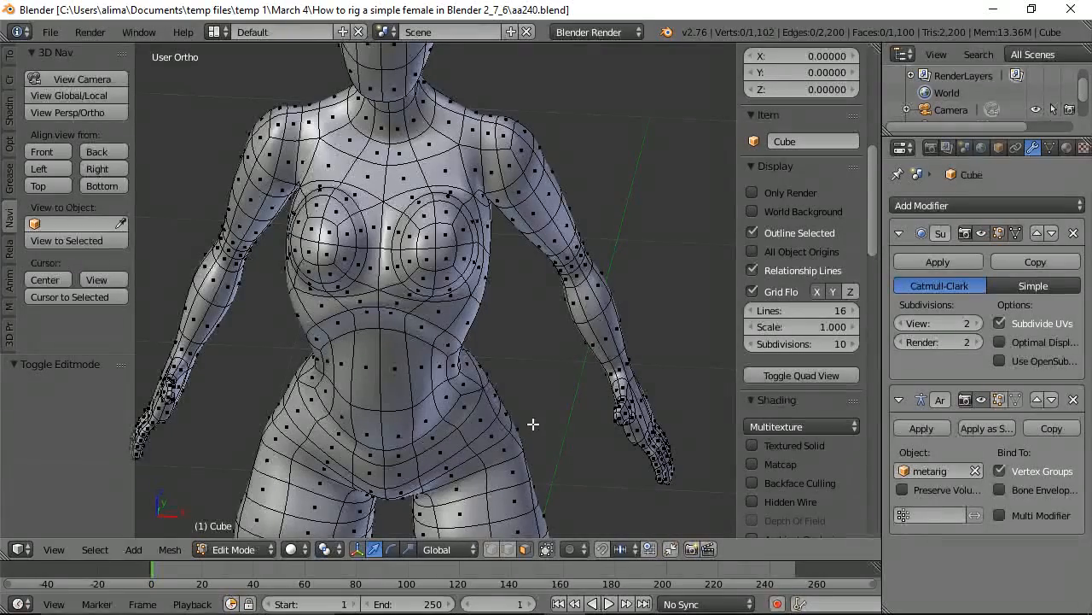
{"action": "mouse_move", "coordinate": [441, 259]}
{"action": "left_mouse_down"}
{"action": "mouse_move", "coordinate": [444, 224]}
{"action": "mouse_move", "coordinate": [409, 242]}
{"action": "mouse_move", "coordinate": [417, 266]}
{"action": "mouse_move", "coordinate": [441, 271]}
{"action": "mouse_move", "coordinate": [456, 226]}
{"action": "mouse_move", "coordinate": [455, 250]}
{"action": "left_mouse_up"}
{"action": "mouse_move", "coordinate": [350, 256]}
{"action": "left_mouse_down"}
{"action": "mouse_move", "coordinate": [326, 213]}
{"action": "mouse_move", "coordinate": [299, 218]}
{"action": "mouse_move", "coordinate": [314, 263]}
{"action": "mouse_move", "coordinate": [333, 264]}
{"action": "mouse_move", "coordinate": [300, 256]}
{"action": "mouse_move", "coordinate": [309, 280]}
{"action": "left_mouse_up"}
{"action": "right_click", "coordinate": [310, 280]}
{"action": "middle_click_drag", "start_coordinate": [303, 251], "coordinate": [416, 252]}
{"action": "key", "text": "c"}
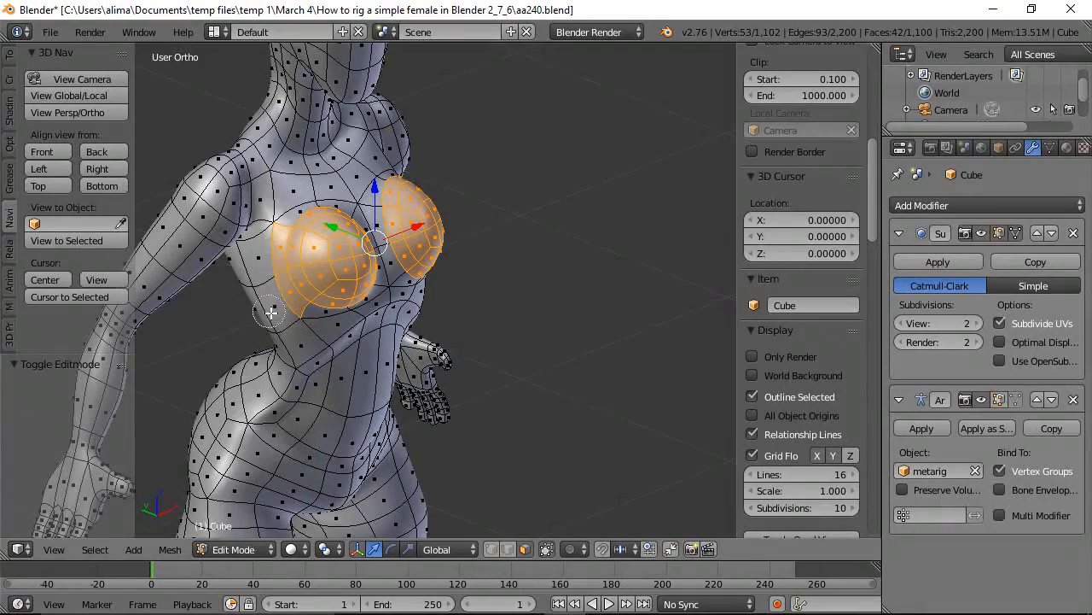
{"action": "mouse_move", "coordinate": [303, 324]}
{"action": "middle_mouse_down"}
{"action": "mouse_move", "coordinate": [280, 309]}
{"action": "mouse_move", "coordinate": [261, 265]}
{"action": "middle_mouse_up"}
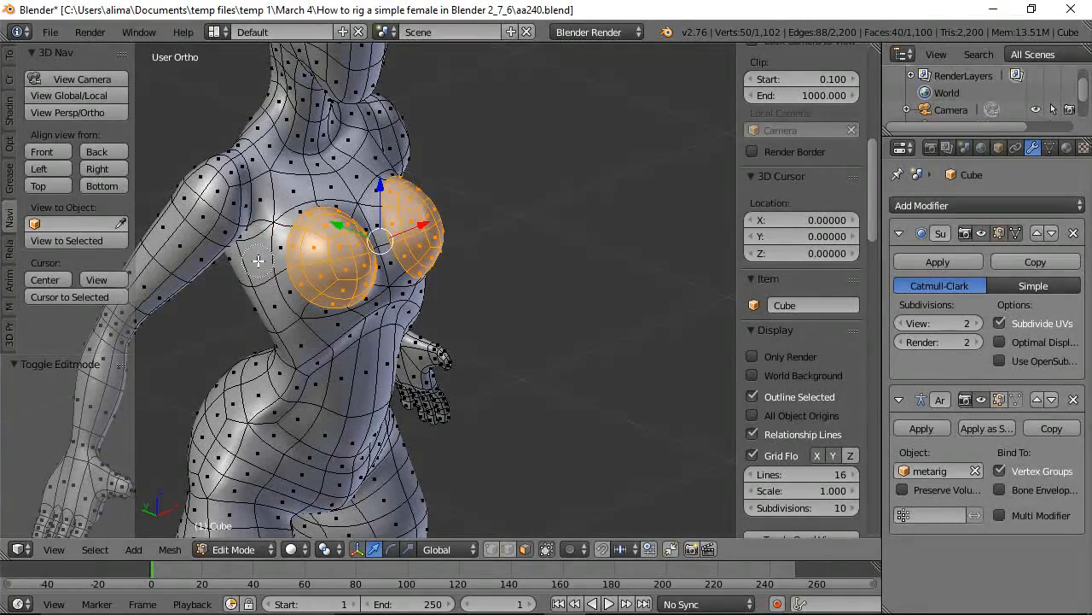
{"action": "right_click", "coordinate": [228, 309]}
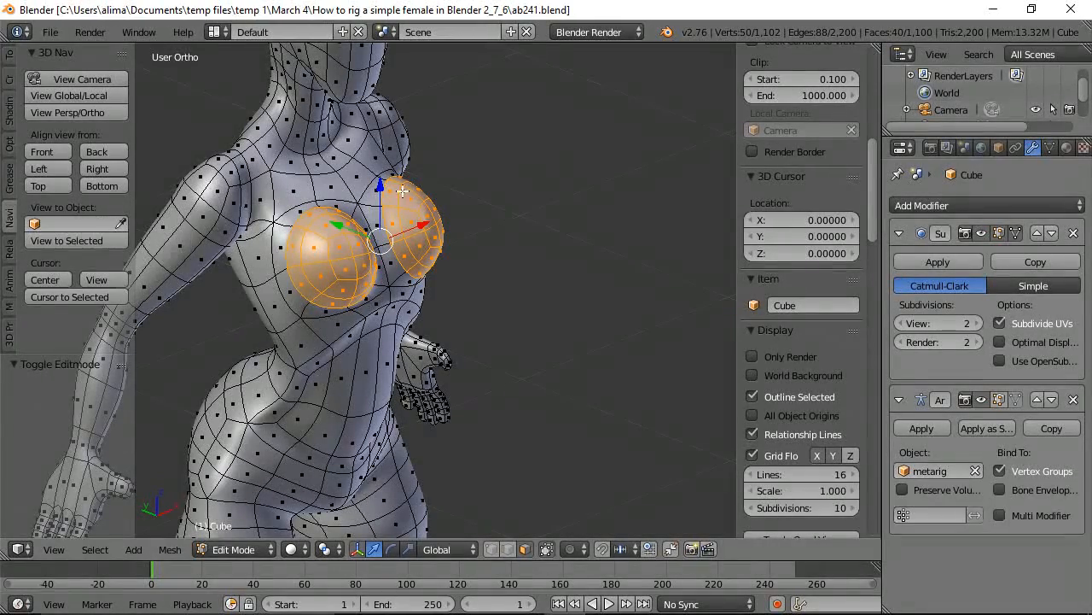
Add a vertex group to the body mesh from the front view and name it softbody.
{"action": "left_click", "coordinate": [50, 153]}
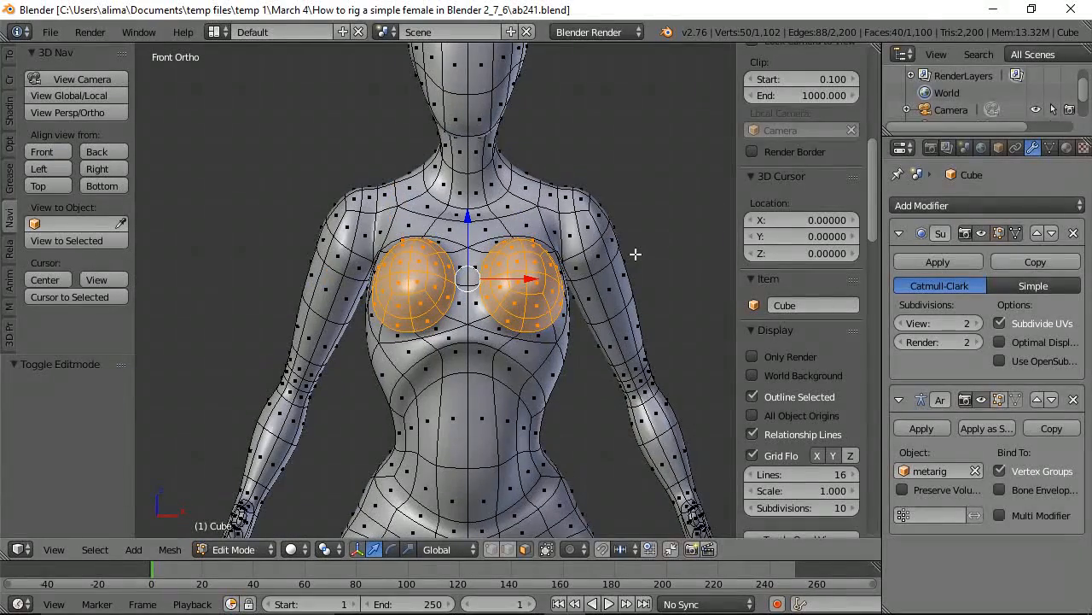
{"action": "left_click", "coordinate": [1051, 147]}
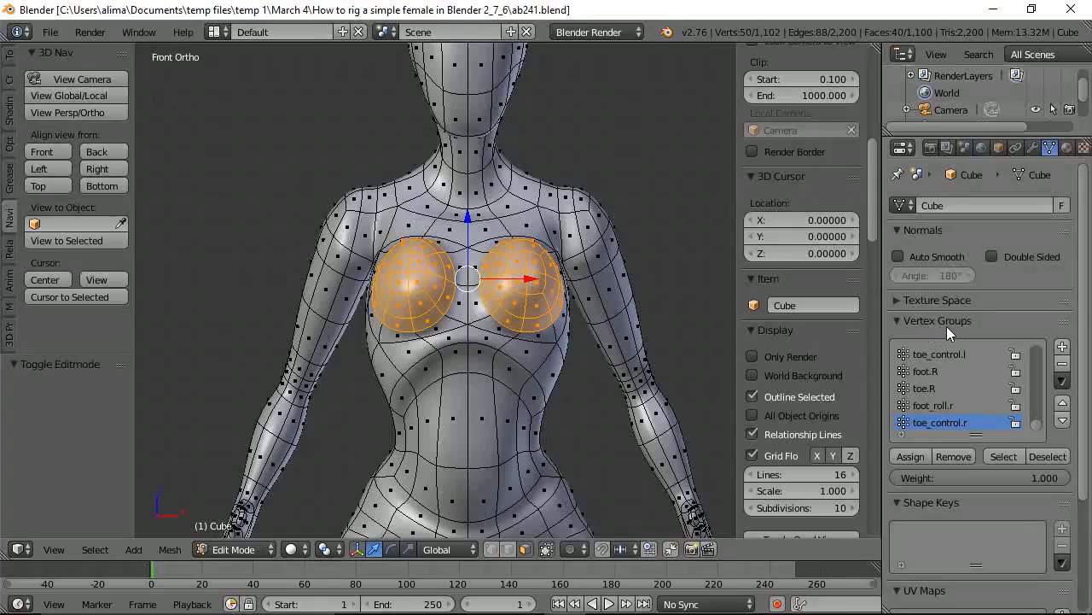
{"action": "left_click", "coordinate": [1062, 348]}
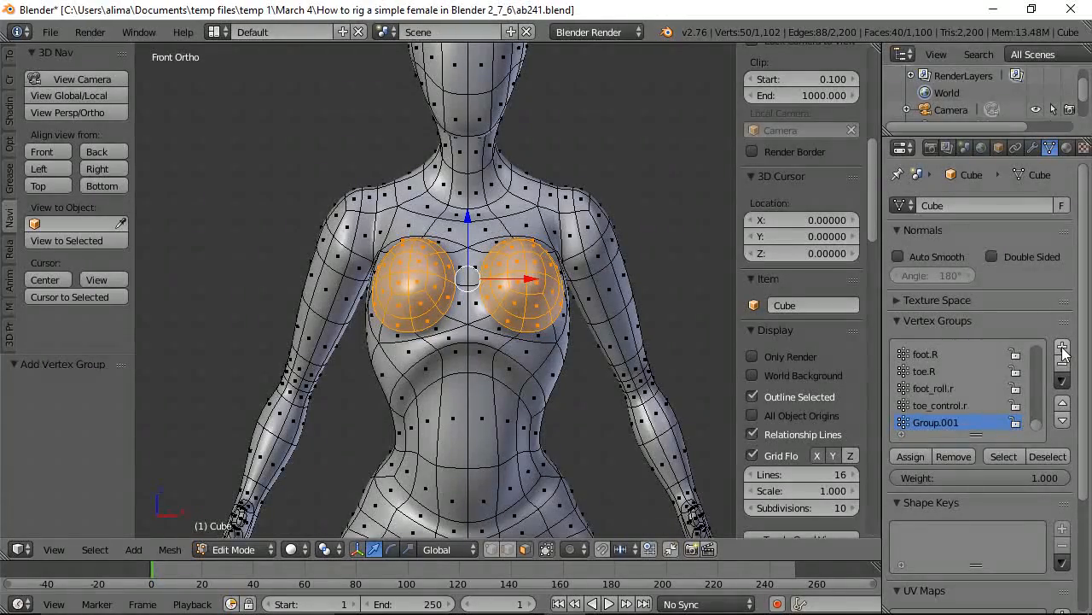
{"action": "double_click", "coordinate": [926, 421]}
{"action": "type", "text": "softbody"}
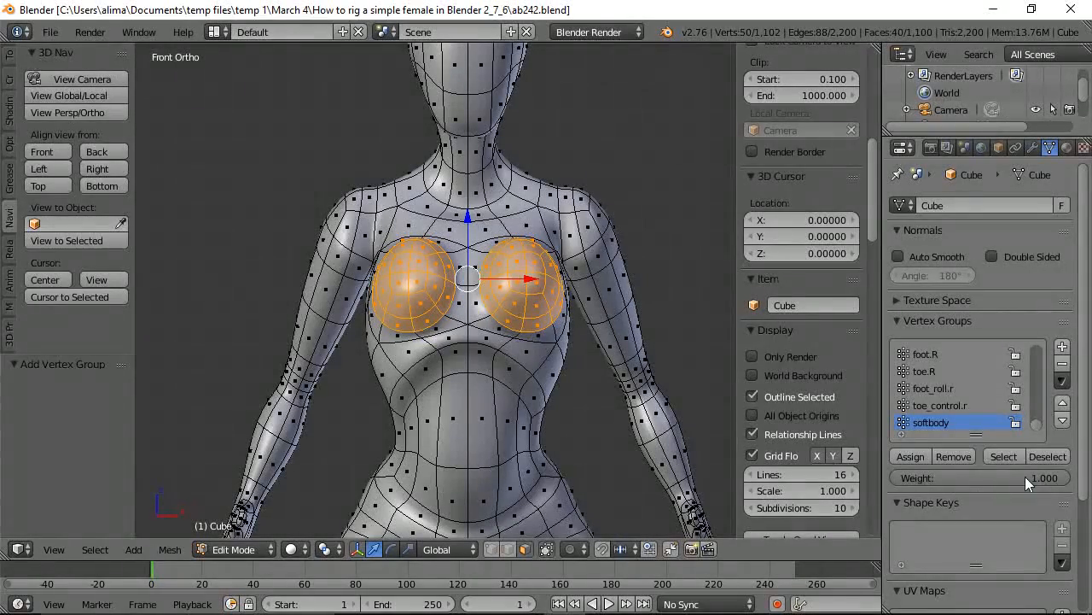
Assign the selected breast faces to the softbody vertex group with a weight of 0.900.
{"action": "left_click", "coordinate": [1023, 476]}
{"action": "key", "text": "BackSpace"}
{"action": "type", "text": ".900"}
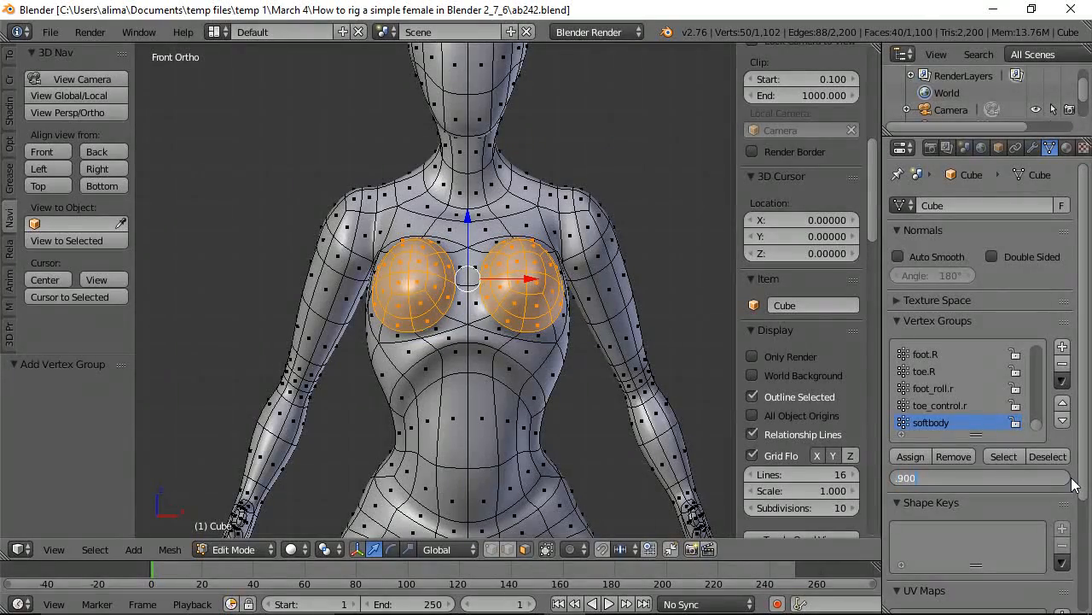
{"action": "key", "text": "Return"}
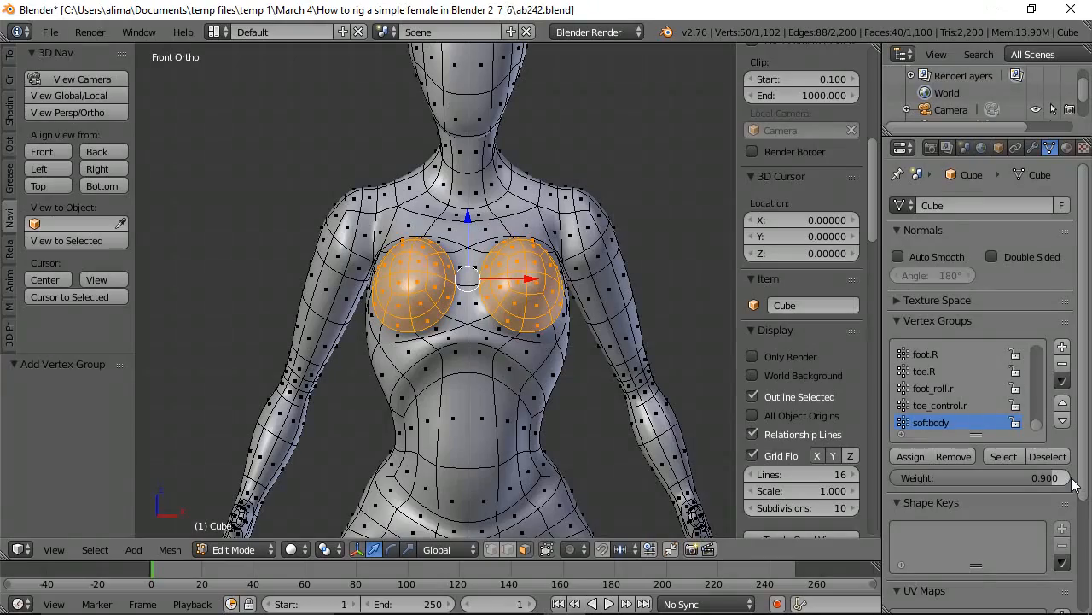
{"action": "left_click", "coordinate": [909, 455]}
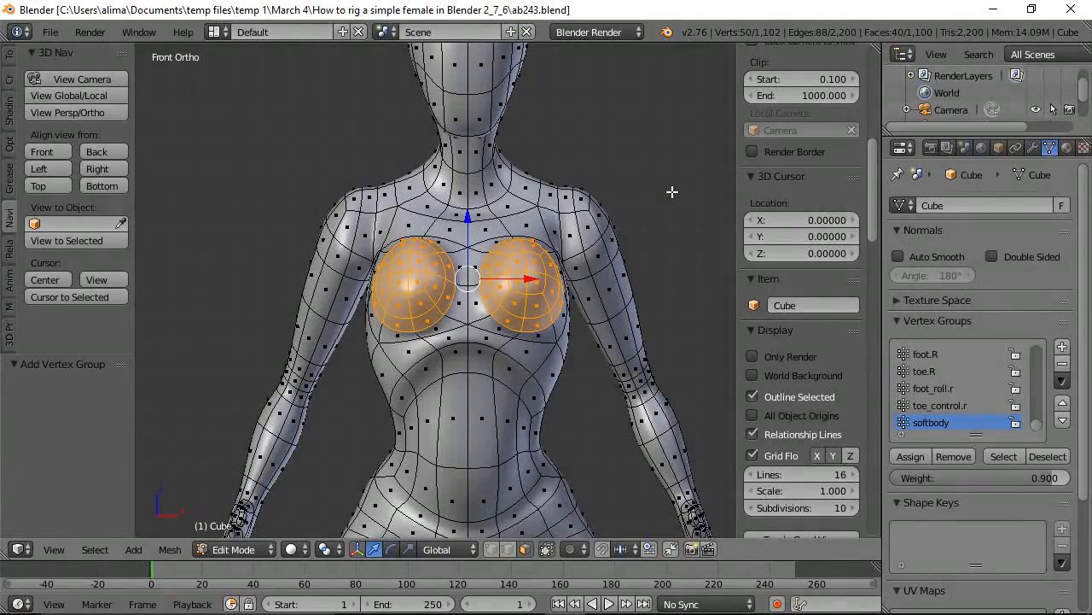
Invert the face selection and assign the rest of the body to the softbody vertex group with a weight of 1.000.
{"action": "key", "text": "ctrl+i"}
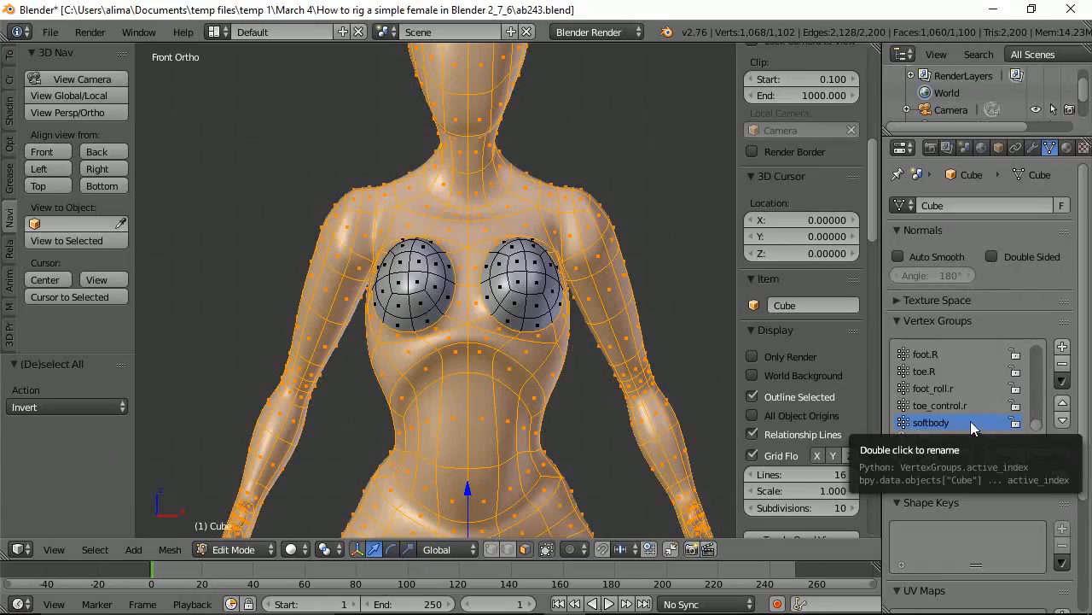
{"action": "left_click_drag", "start_coordinate": [1029, 478], "coordinate": [1071, 478]}
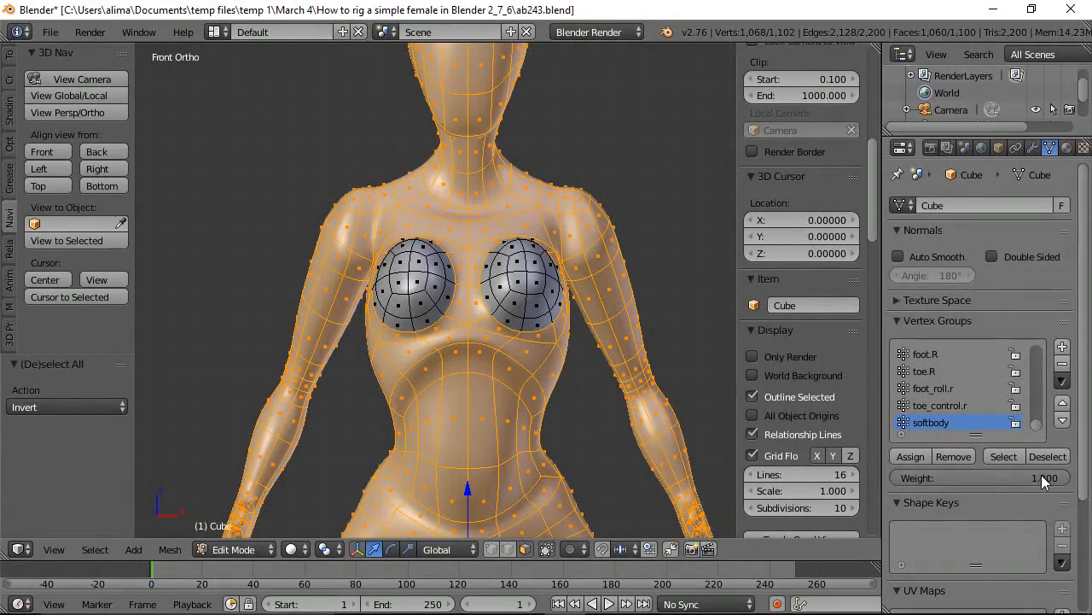
{"action": "left_click", "coordinate": [911, 453]}
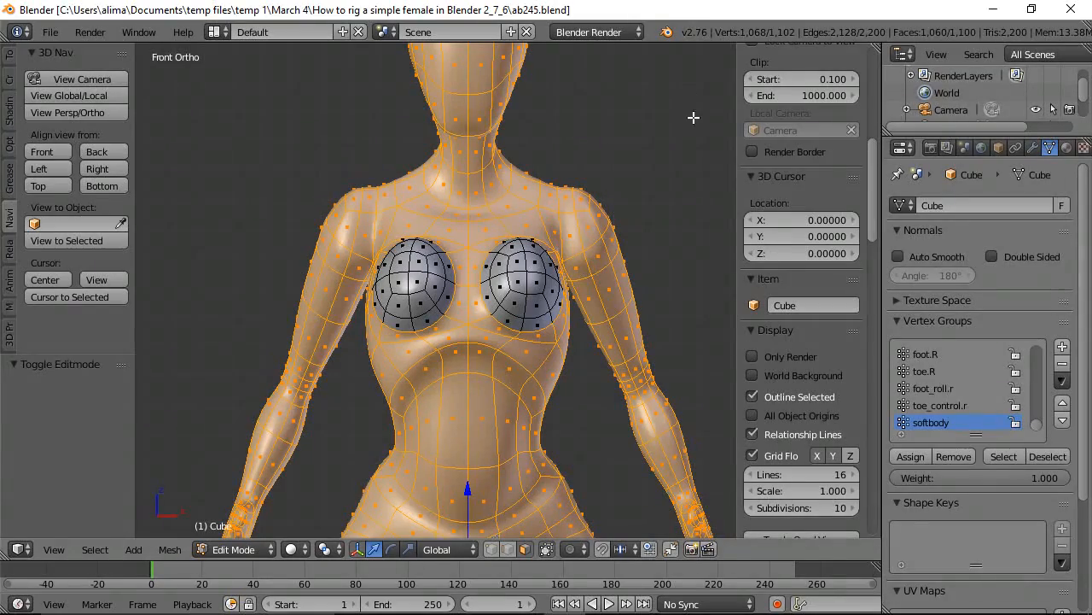
Deselect the whole body mesh and return it to Object Mode.
{"action": "key", "text": "a"}
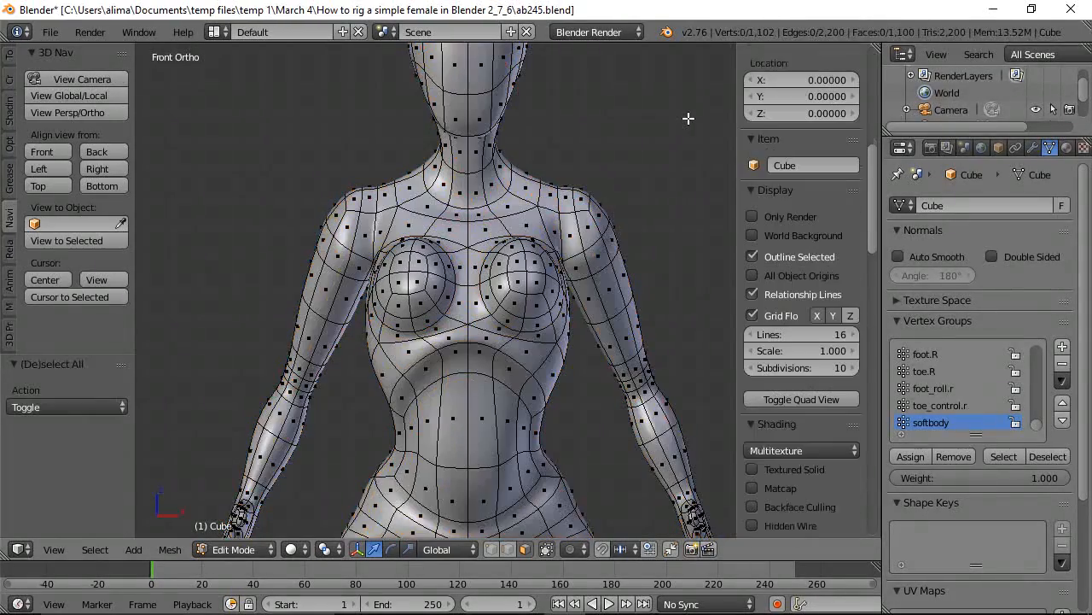
{"action": "left_click", "coordinate": [256, 550]}
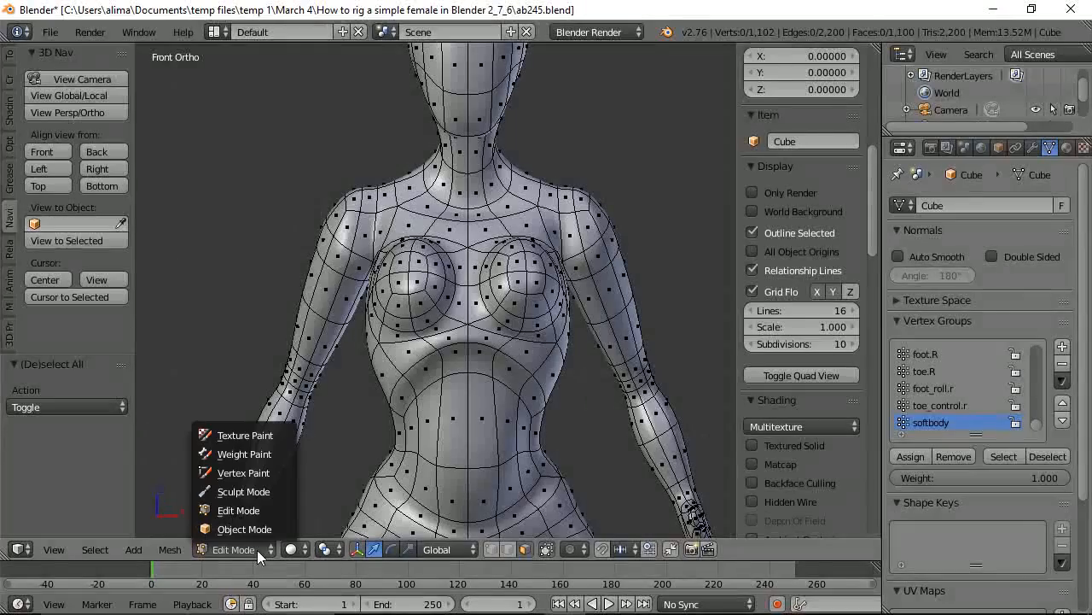
{"action": "left_click", "coordinate": [244, 528]}
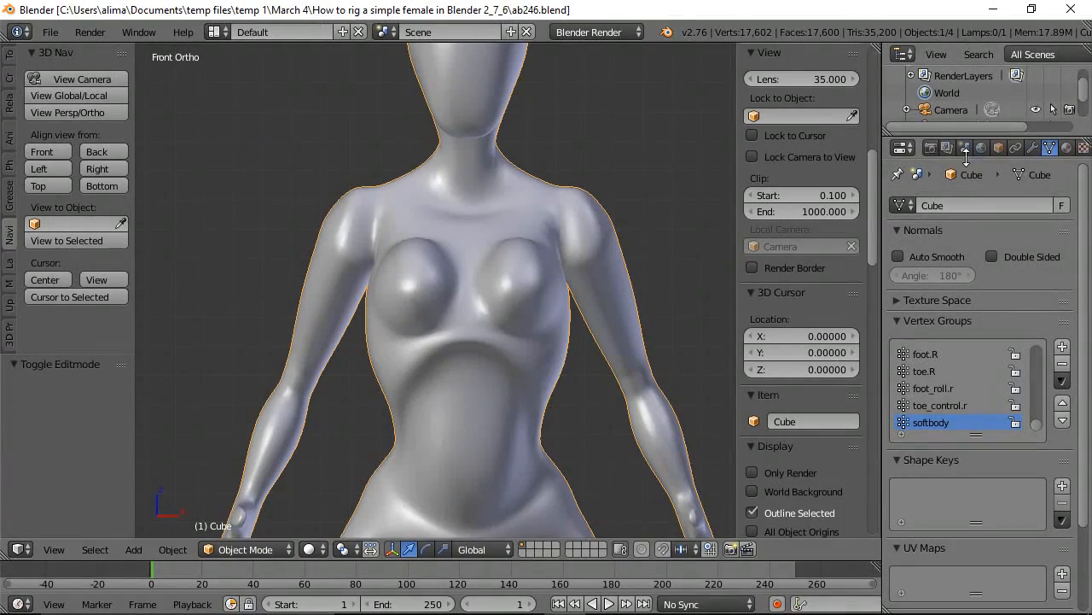
Enable Soft Body physics on the body mesh and use the softbody vertex group for its mass.
{"action": "middle_click_drag", "start_coordinate": [1025, 147], "coordinate": [933, 148]}
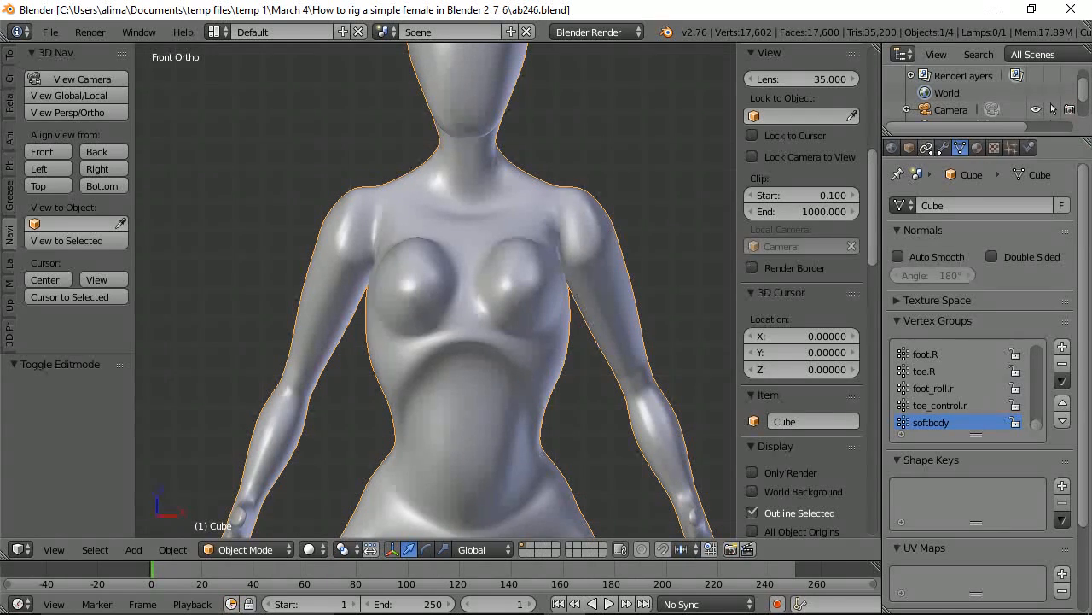
{"action": "left_click", "coordinate": [1027, 147]}
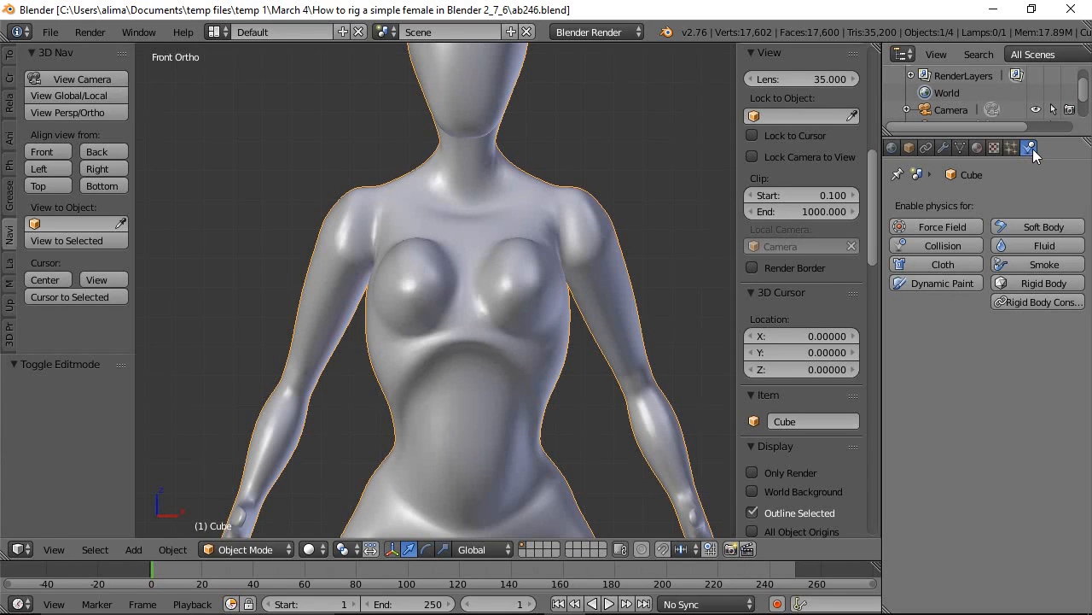
{"action": "left_click", "coordinate": [1040, 224]}
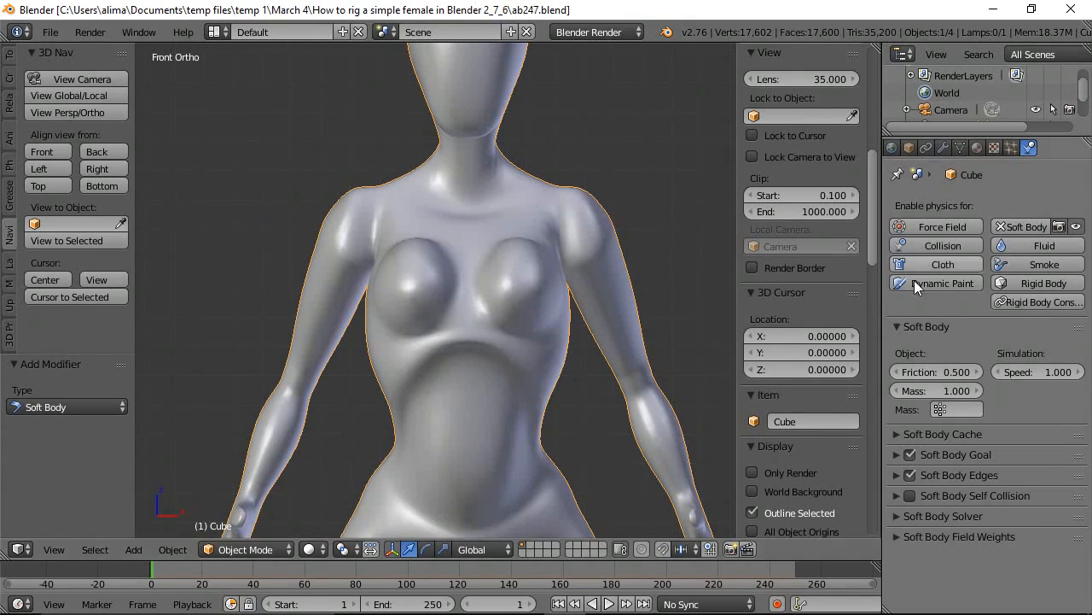
{"action": "left_click", "coordinate": [940, 409]}
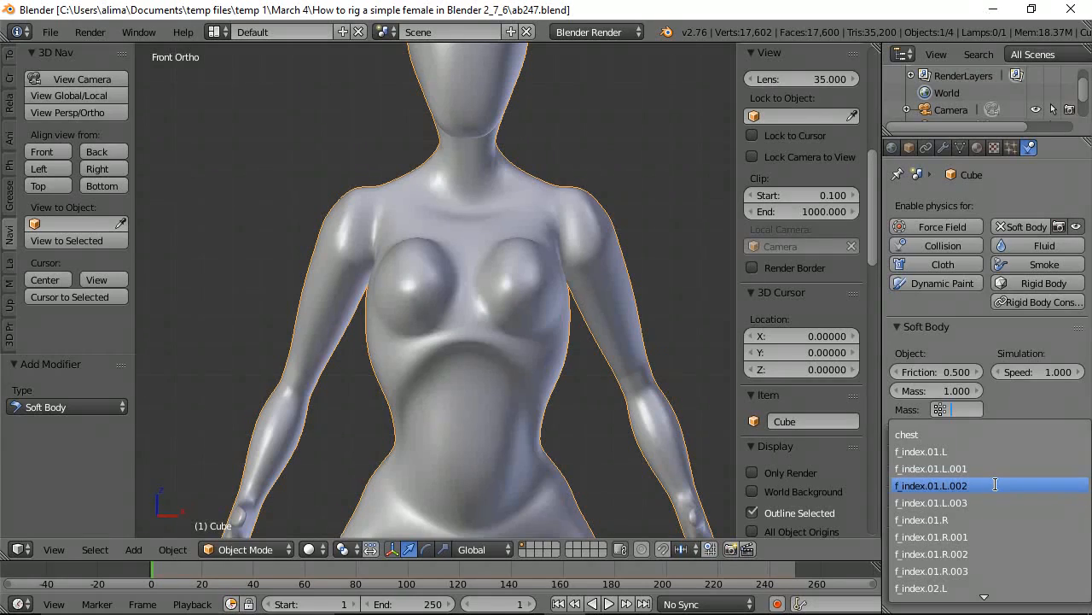
{"action": "type", "text": "s"}
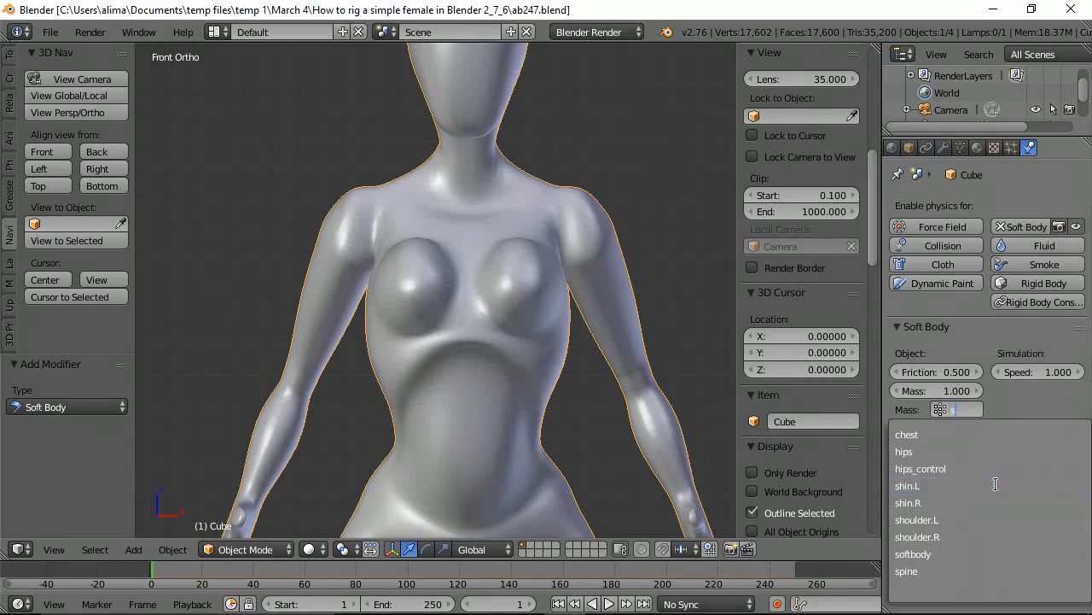
{"action": "left_click", "coordinate": [921, 553]}
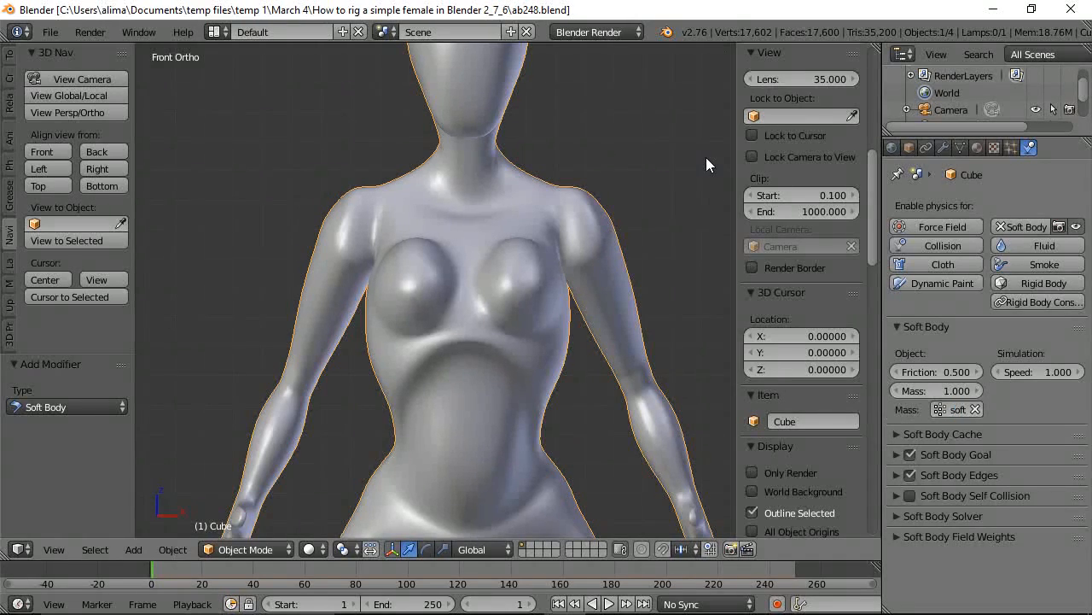
Set the Soft Body Goal's minimum strength to 0.950 and damping to 6.000, and save the file as ac250.blend.
{"action": "left_click", "coordinate": [897, 455]}
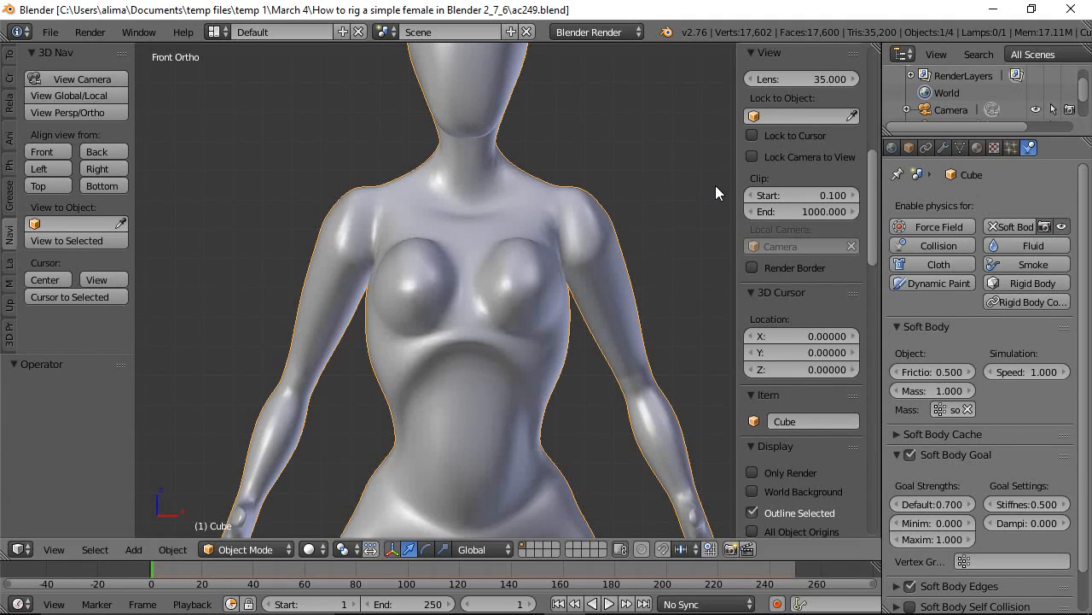
{"action": "left_click", "coordinate": [932, 523]}
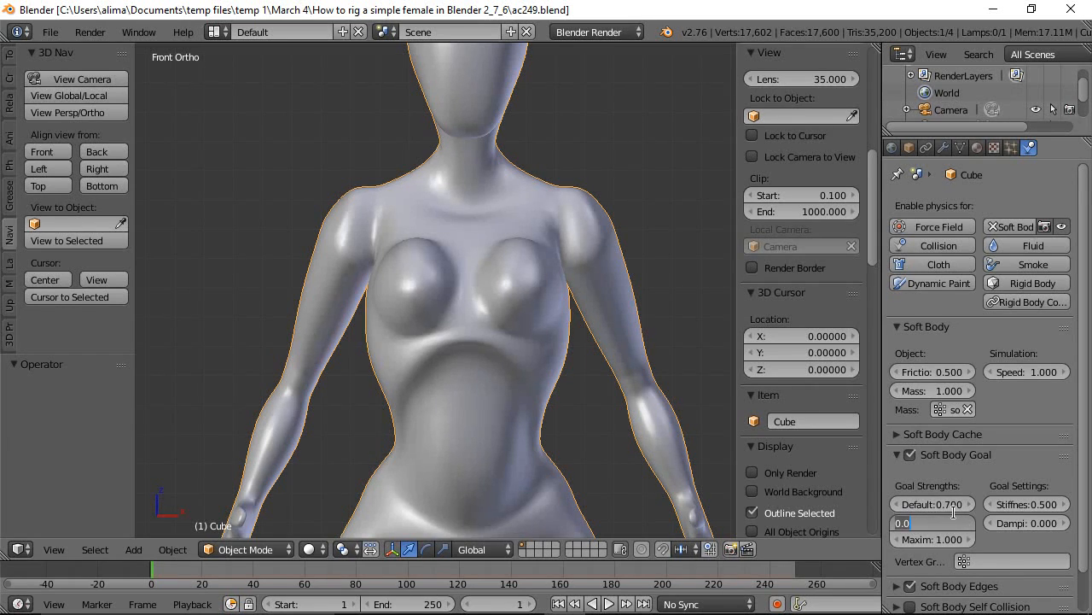
{"action": "type", "text": ".950"}
{"action": "key", "text": "Return"}
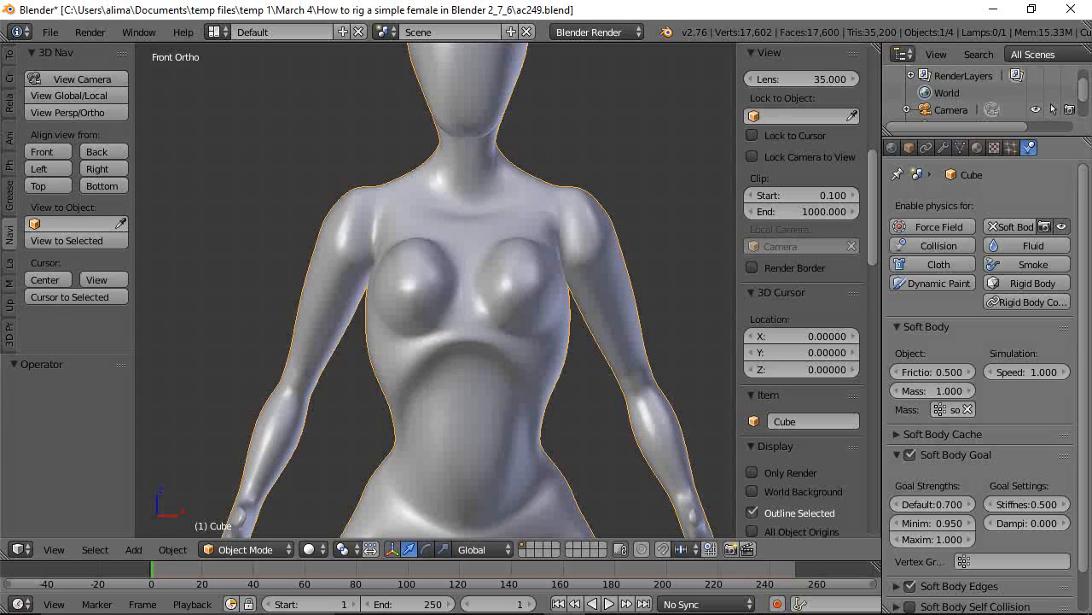
{"action": "left_click", "coordinate": [1023, 519]}
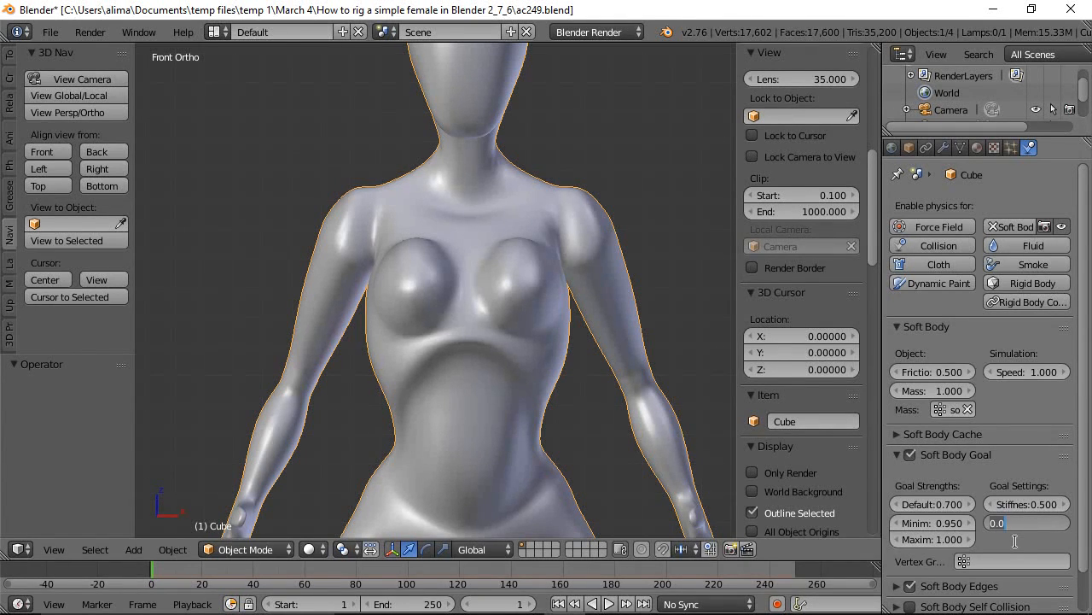
{"action": "type", "text": "6"}
{"action": "key", "text": "Return"}
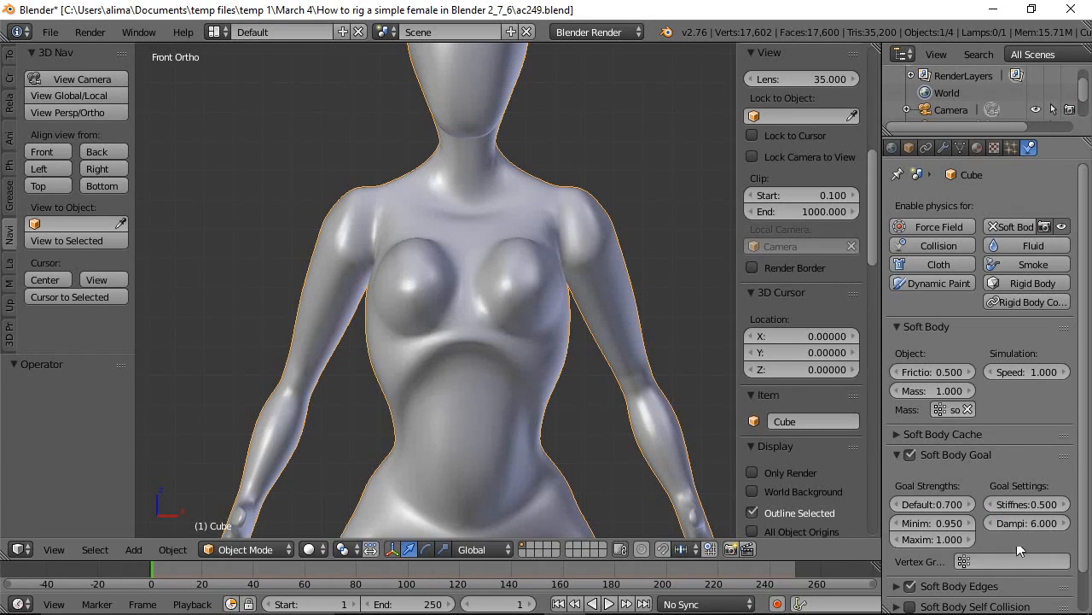
{"action": "key", "text": "ctrl+alt+s"}
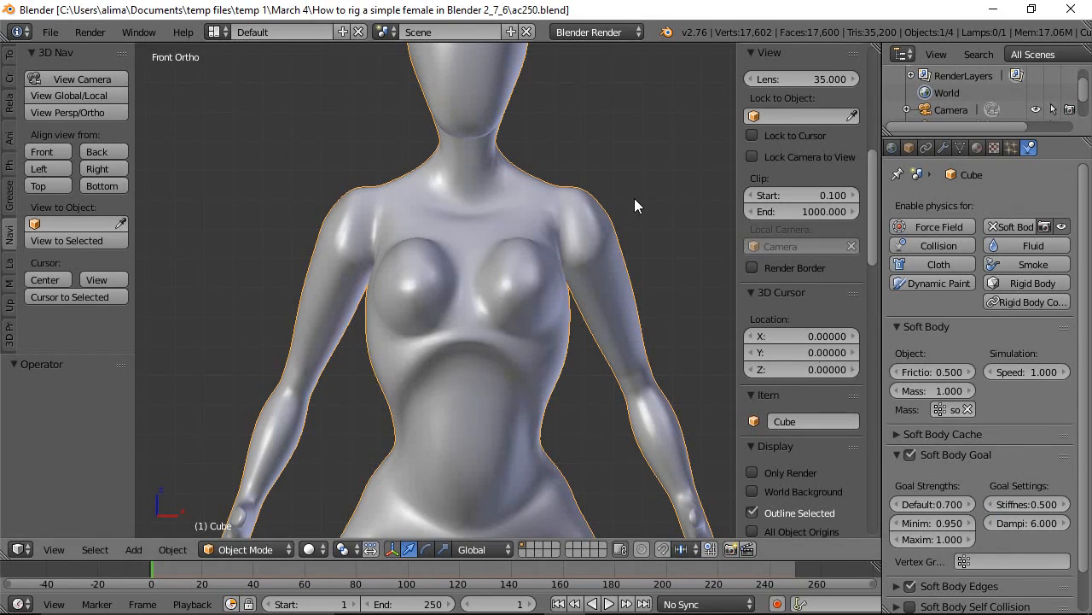
Assign the softbody vertex group to the Soft Body Goal.
{"action": "left_click", "coordinate": [964, 561]}
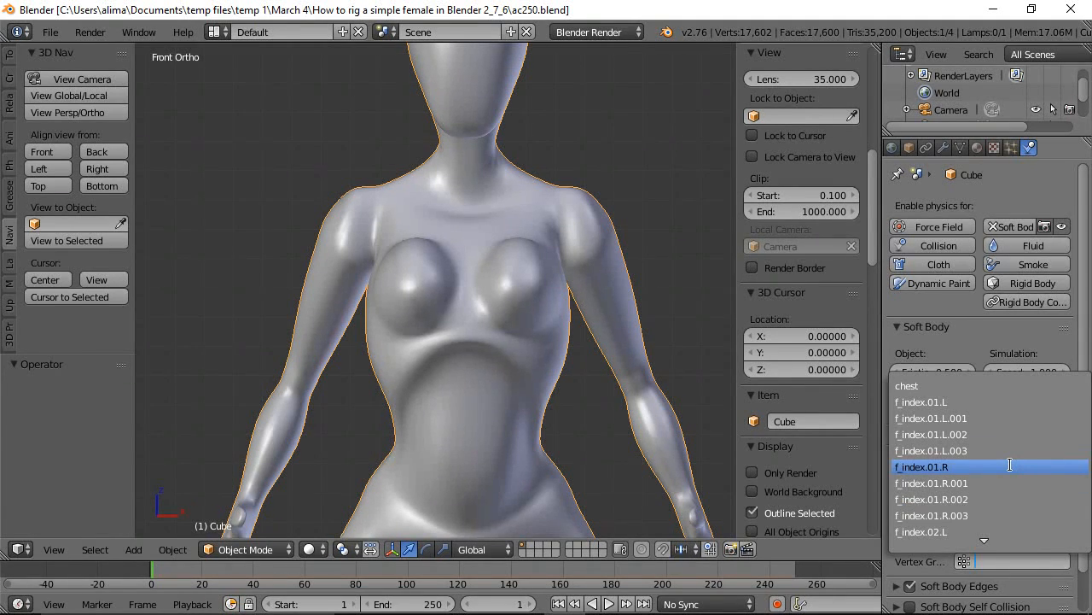
{"action": "type", "text": "s"}
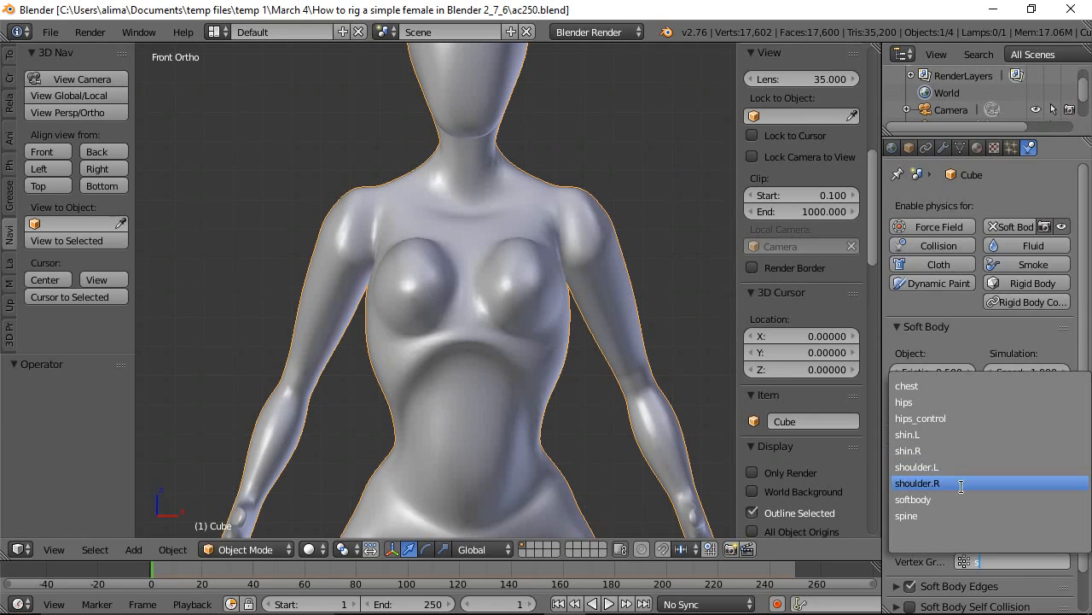
{"action": "left_click", "coordinate": [911, 498]}
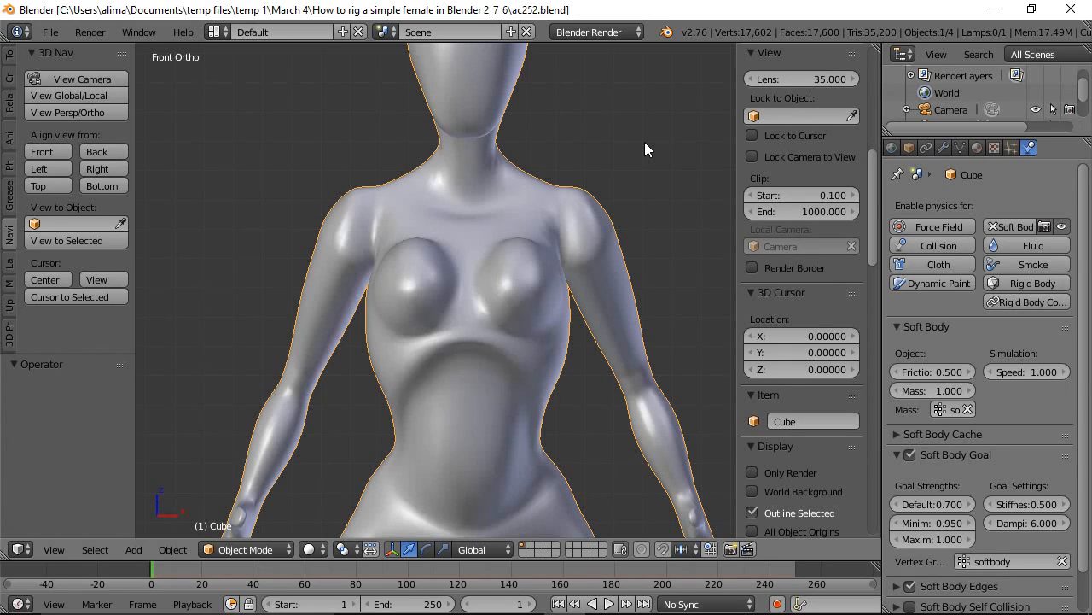
Play the animation from the first frame, test-move the body to check its soft body motion, cancel the move and stop playback.
{"action": "left_click", "coordinate": [556, 602]}
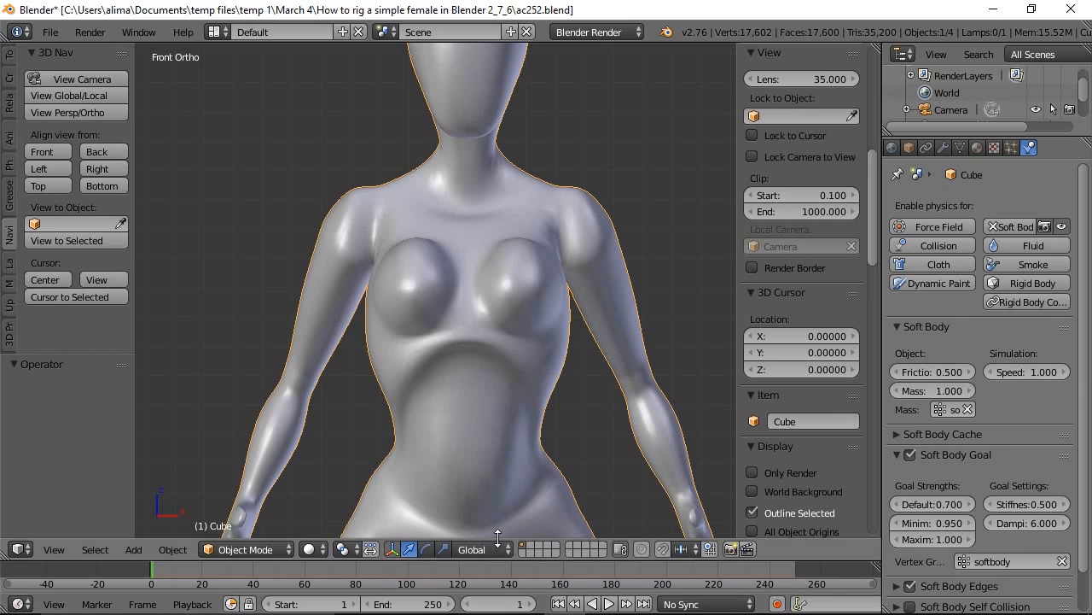
{"action": "left_click", "coordinate": [610, 603]}
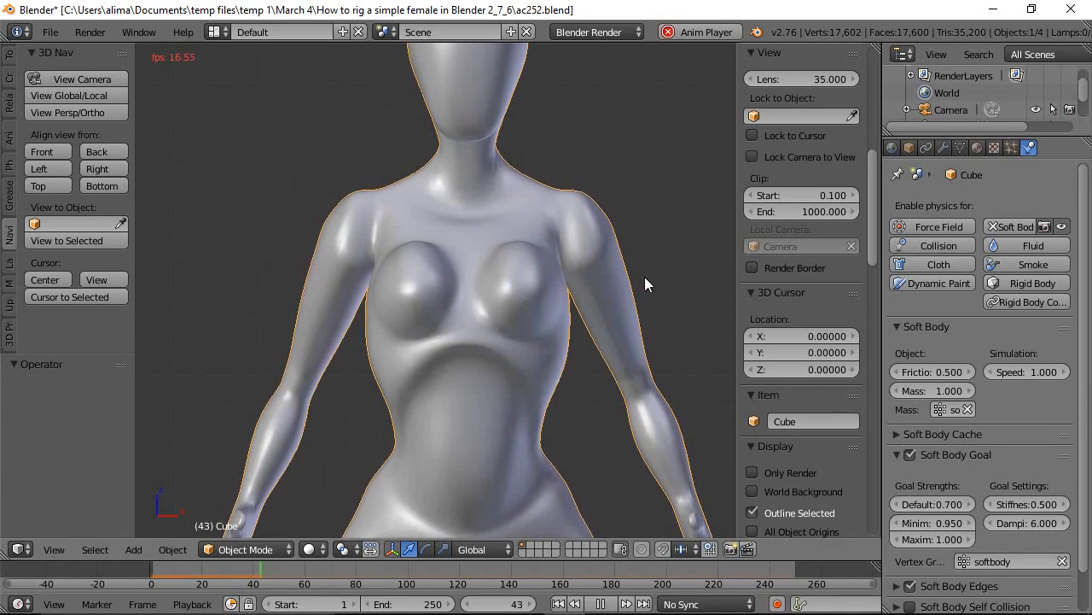
{"action": "key", "text": "g"}
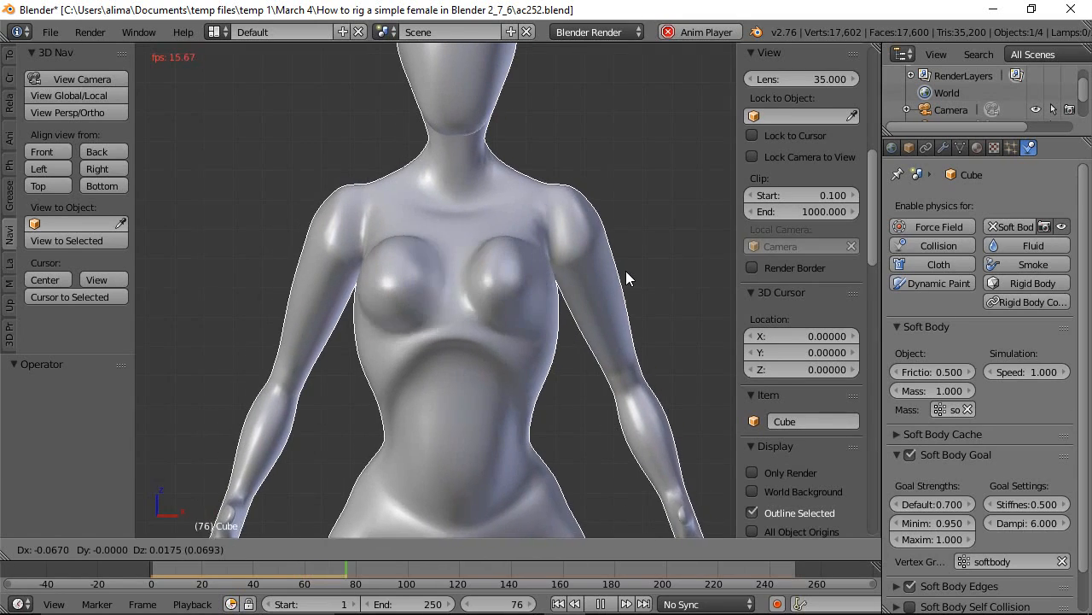
{"action": "right_click", "coordinate": [625, 271]}
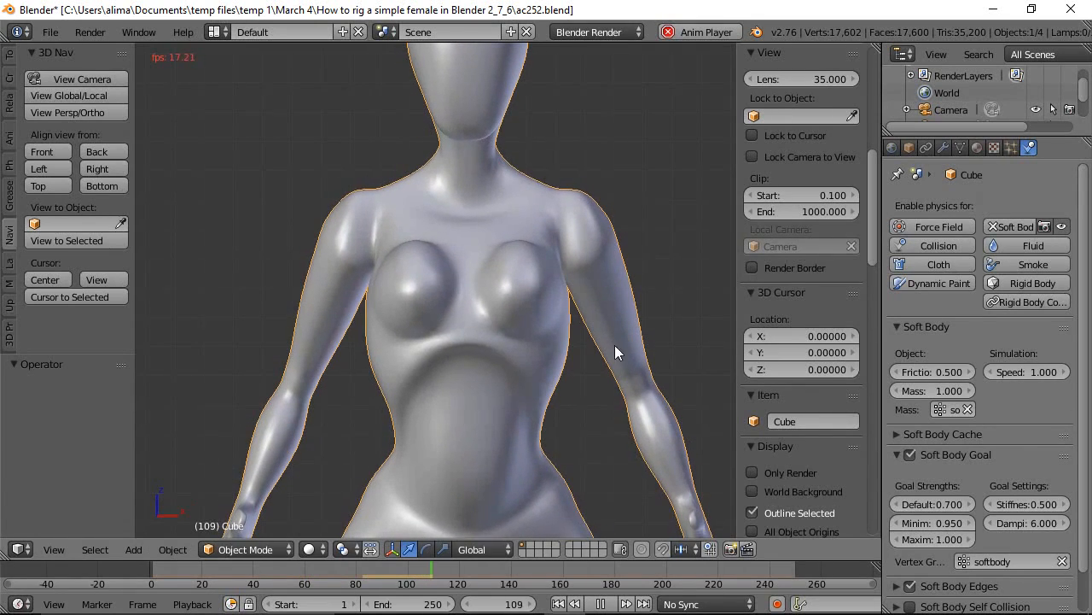
{"action": "left_click", "coordinate": [602, 604]}
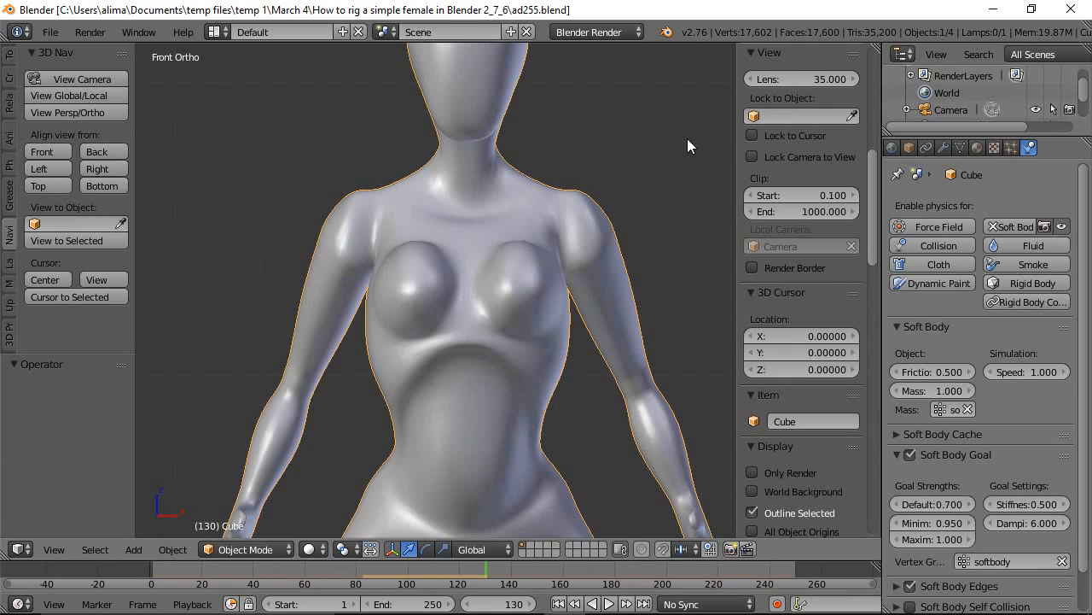
Unhide the armature with the whole figure in view and deselect all objects.
{"action": "scroll", "coordinate": [688, 145], "scroll_direction": "down", "scroll_amount": 5}
{"action": "middle_click_drag", "start_coordinate": [611, 350], "coordinate": [624, 252], "text": "shift"}
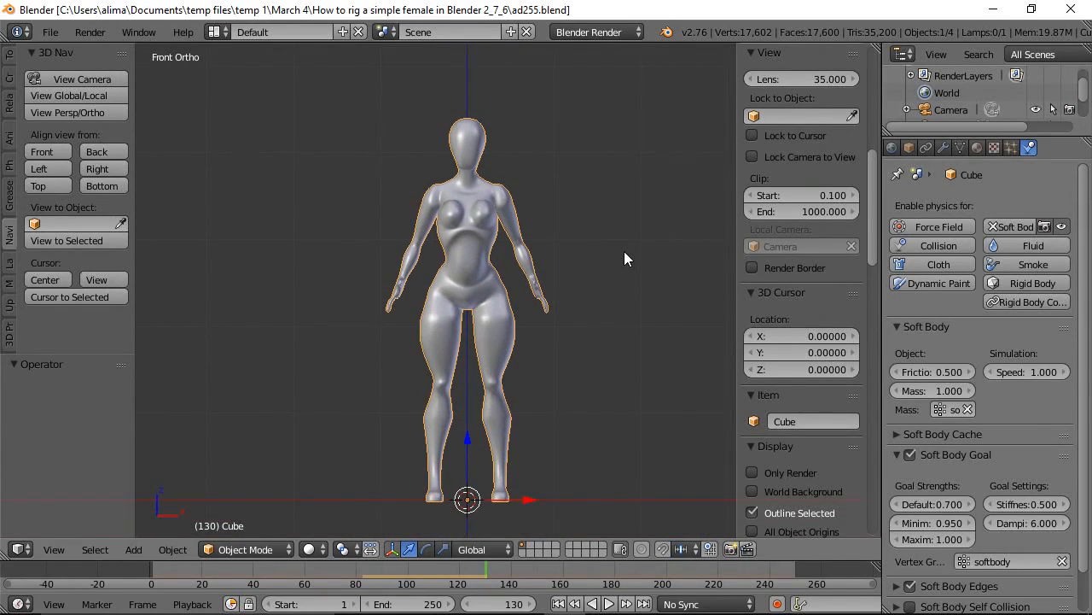
{"action": "key", "text": "alt+h"}
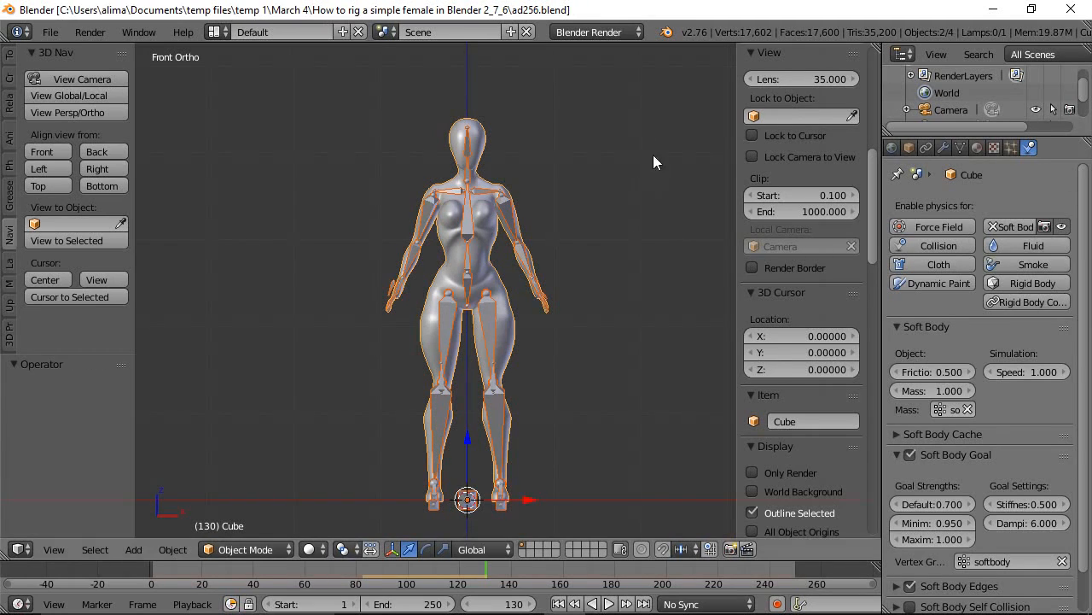
{"action": "key", "text": "a"}
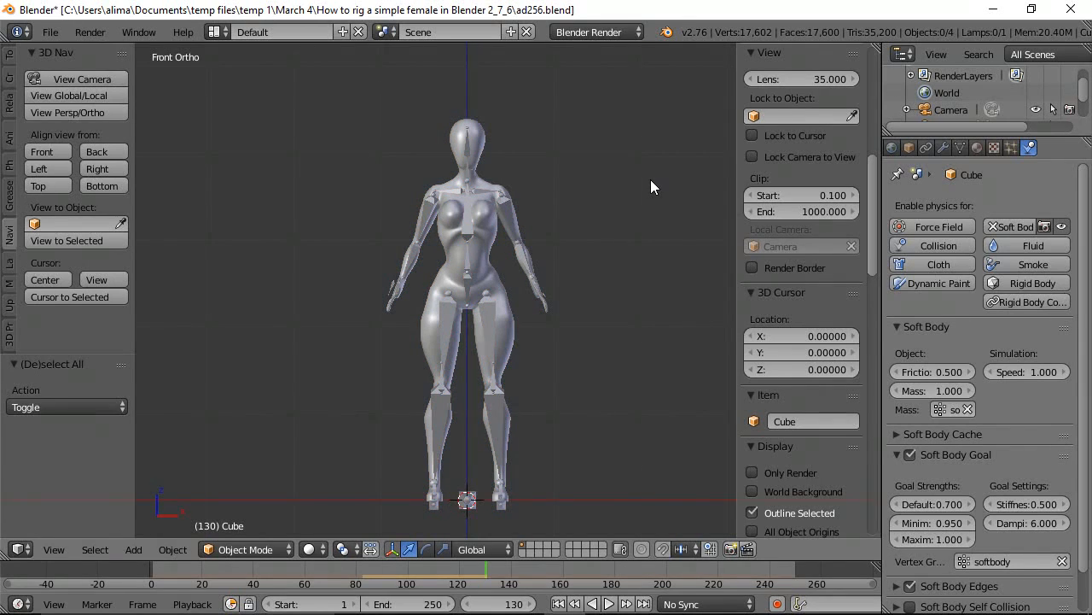